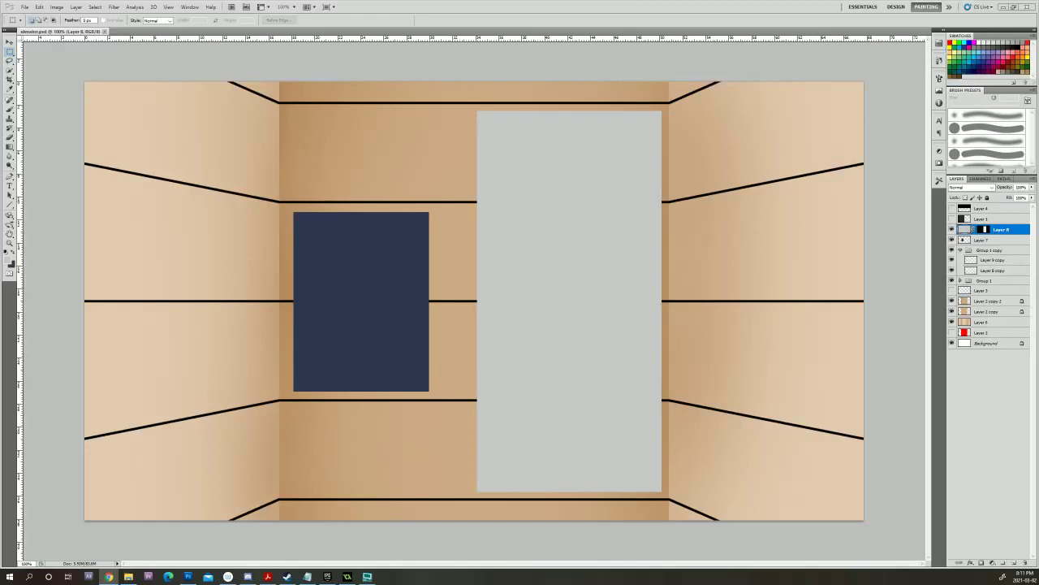
{"action": "left_click", "coordinate": [514, 8]}
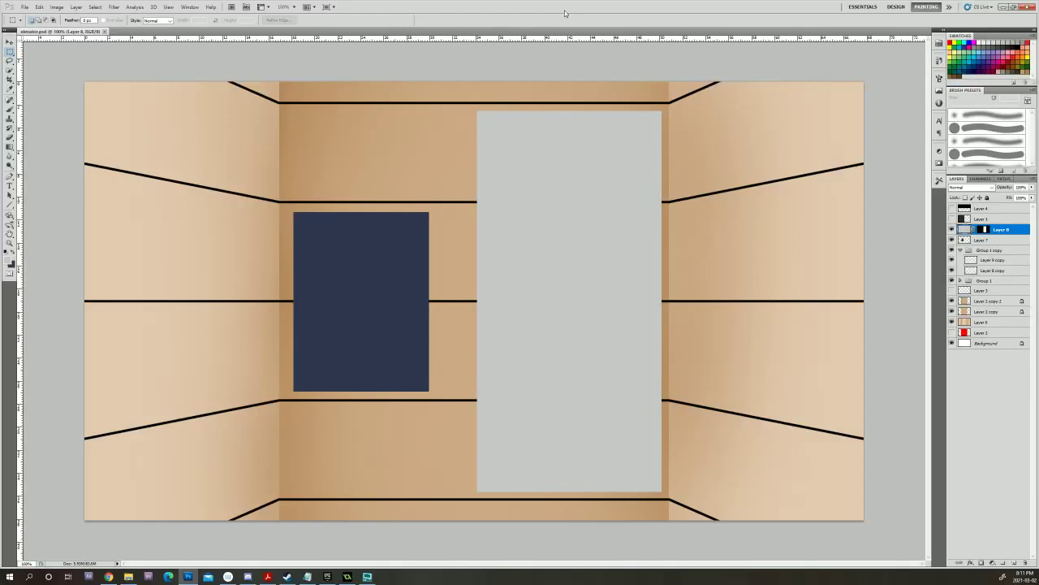
{"action": "left_click", "coordinate": [952, 229]}
{"action": "left_click", "coordinate": [951, 229]}
{"action": "key", "text": "alt+Tab"}
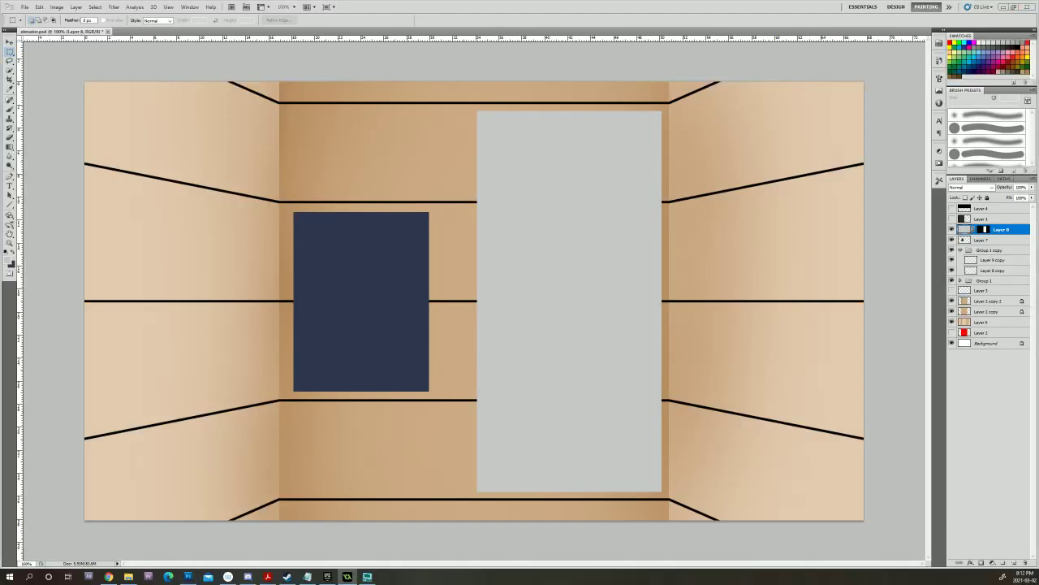
{"action": "key", "text": "alt+Tab"}
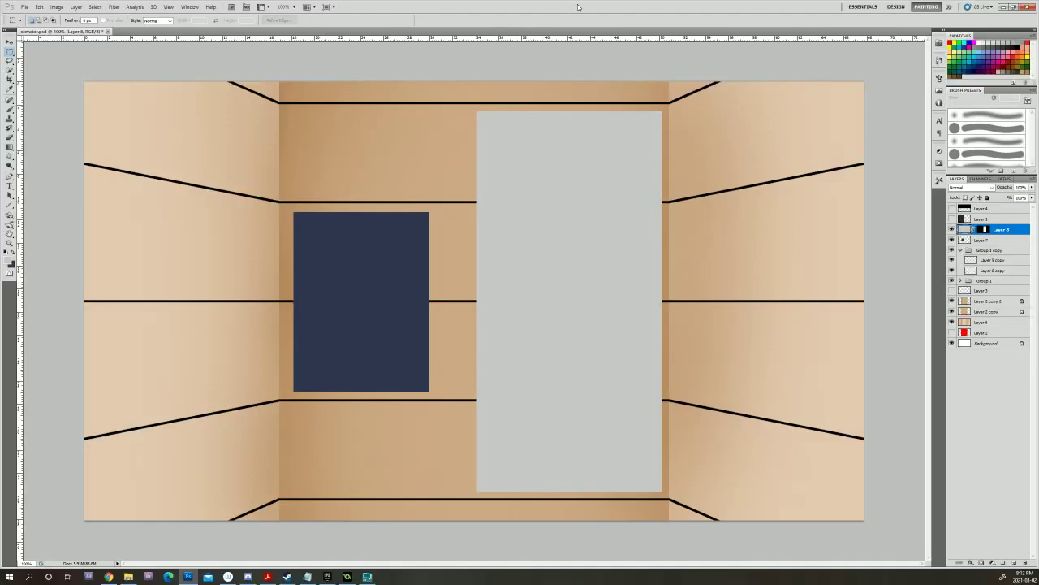
{"action": "left_click", "coordinate": [1005, 411]}
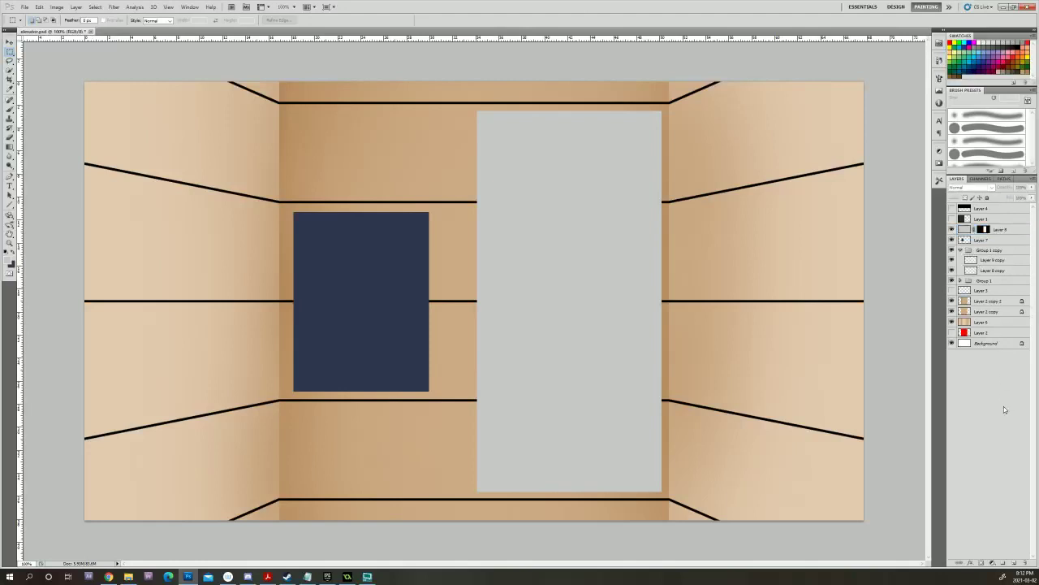
{"action": "key", "text": "ctrl+0"}
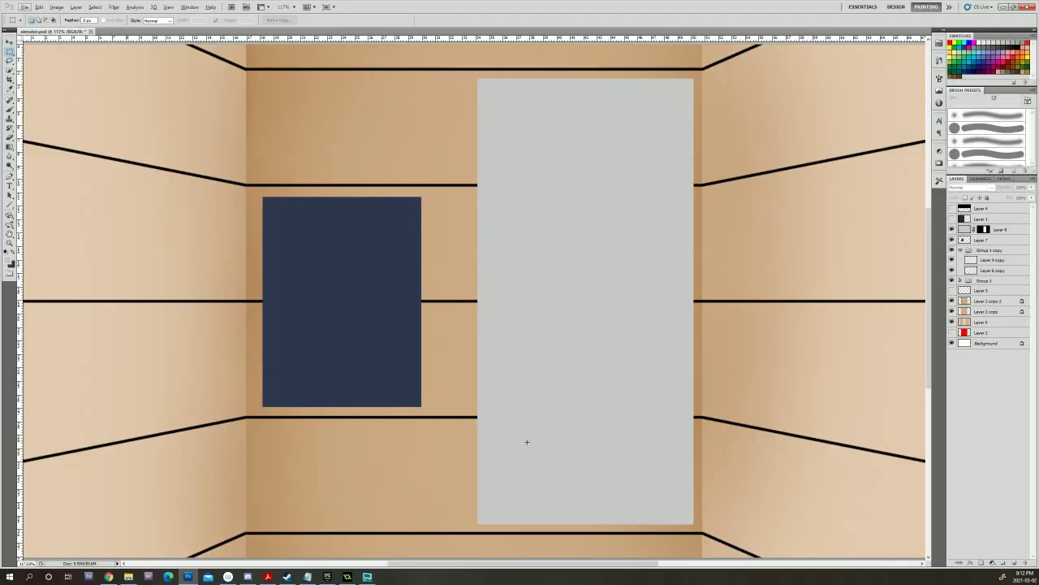
{"action": "scroll", "coordinate": [527, 442], "scroll_direction": "down", "scroll_amount": 3}
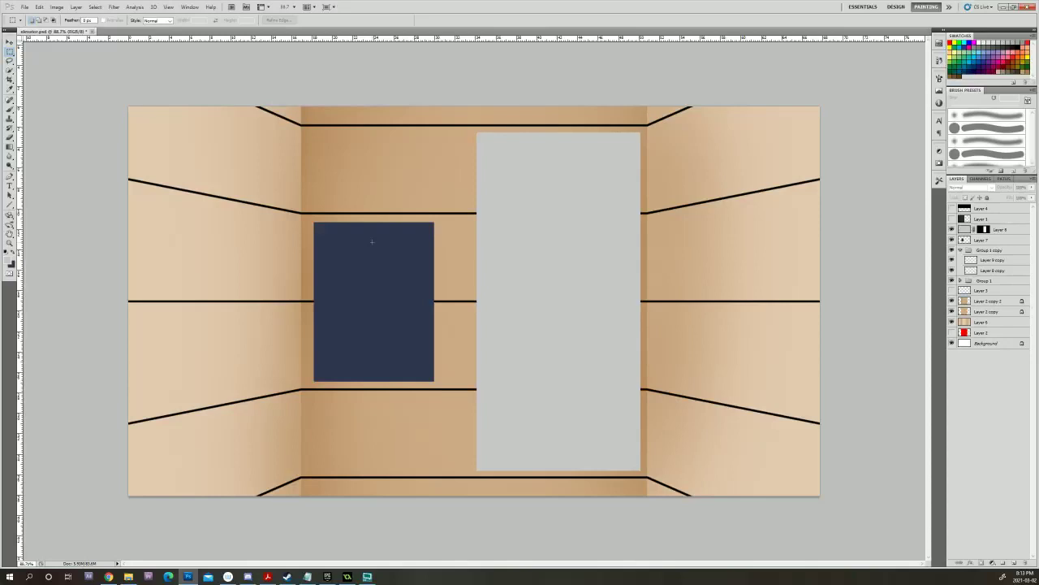
Identify and select the layer holding the dark blue wall panel, and examine the panel up close.
{"action": "left_click", "coordinate": [952, 240]}
{"action": "left_click", "coordinate": [953, 239]}
{"action": "left_click", "coordinate": [983, 239]}
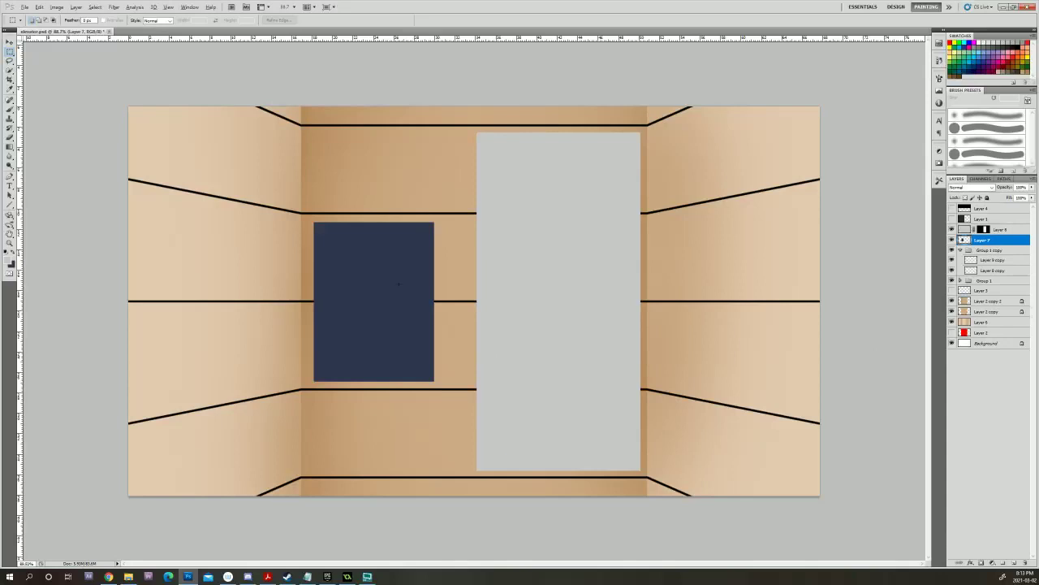
{"action": "scroll", "coordinate": [398, 283], "scroll_direction": "up", "scroll_amount": 3}
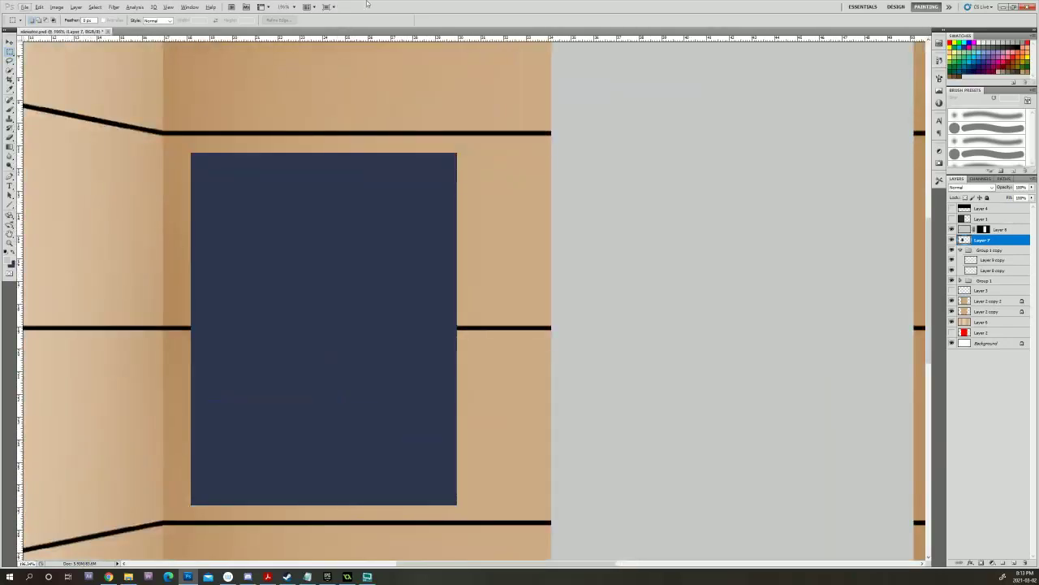
{"action": "key", "text": "alt+Tab"}
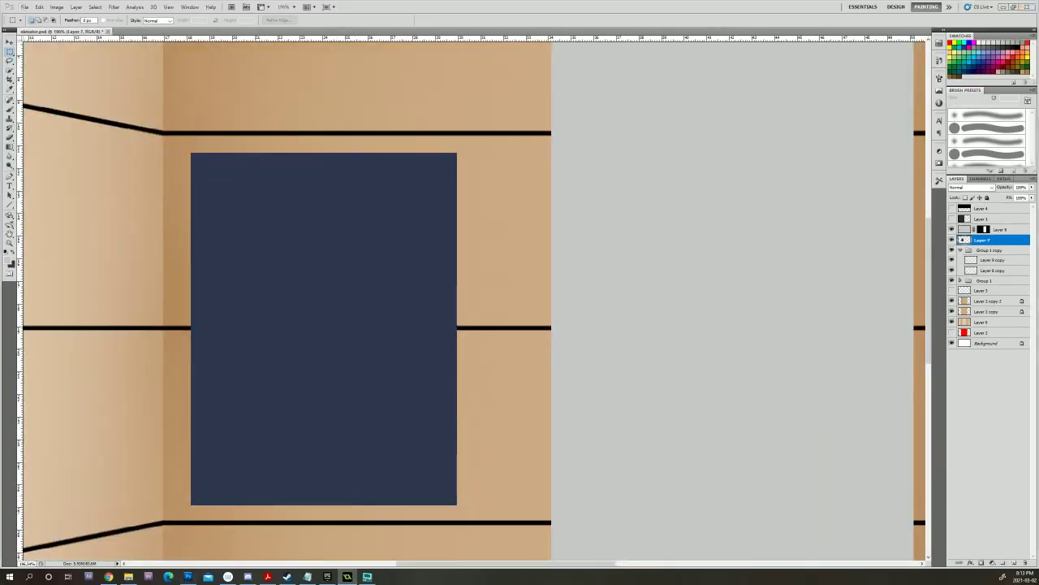
{"action": "key", "text": "alt+Tab"}
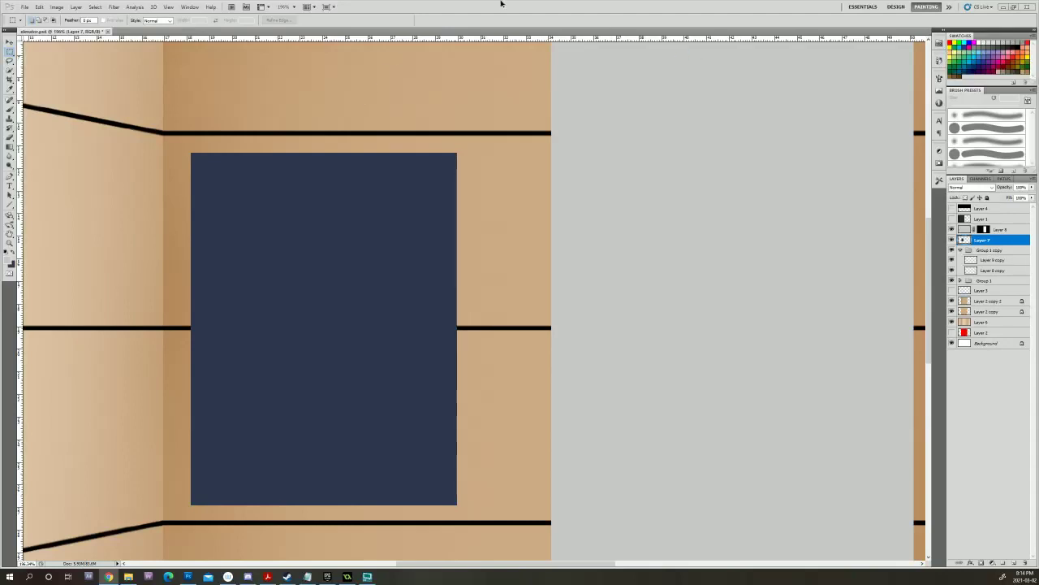
{"action": "scroll", "coordinate": [409, 205], "scroll_direction": "down", "scroll_amount": 3}
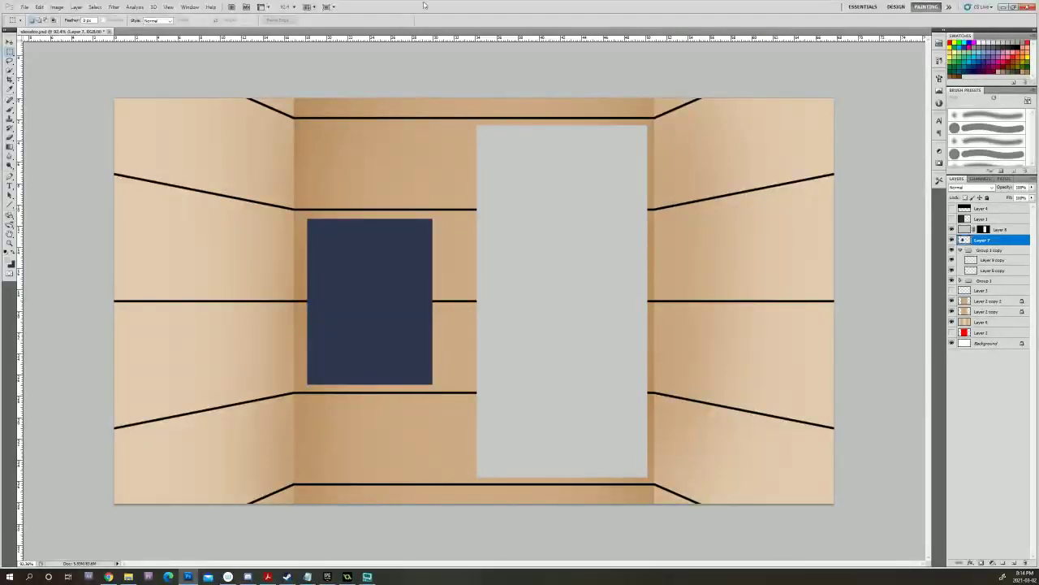
Create a new document from the Clipboard preset and paste the copied game menu screenshot into it.
{"action": "left_click", "coordinate": [26, 7]}
{"action": "left_click", "coordinate": [32, 20]}
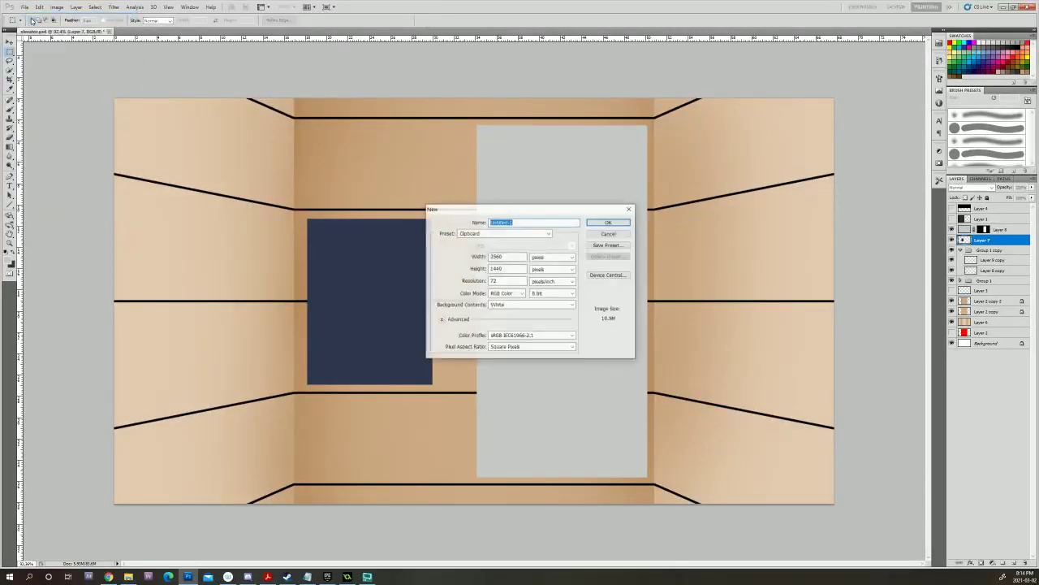
{"action": "left_click", "coordinate": [605, 221]}
{"action": "key", "text": "ctrl+v"}
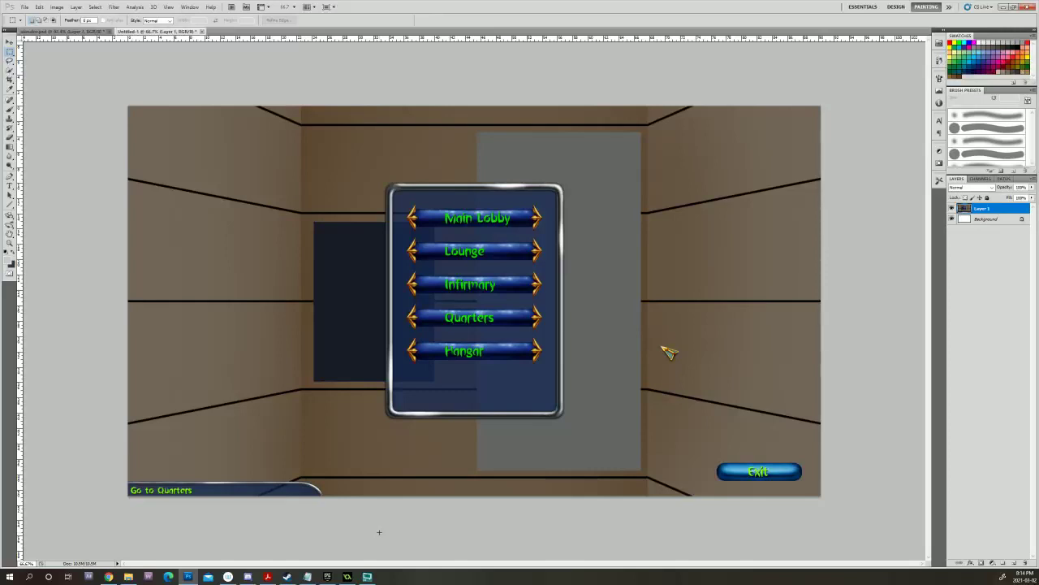
{"action": "left_click", "coordinate": [966, 366]}
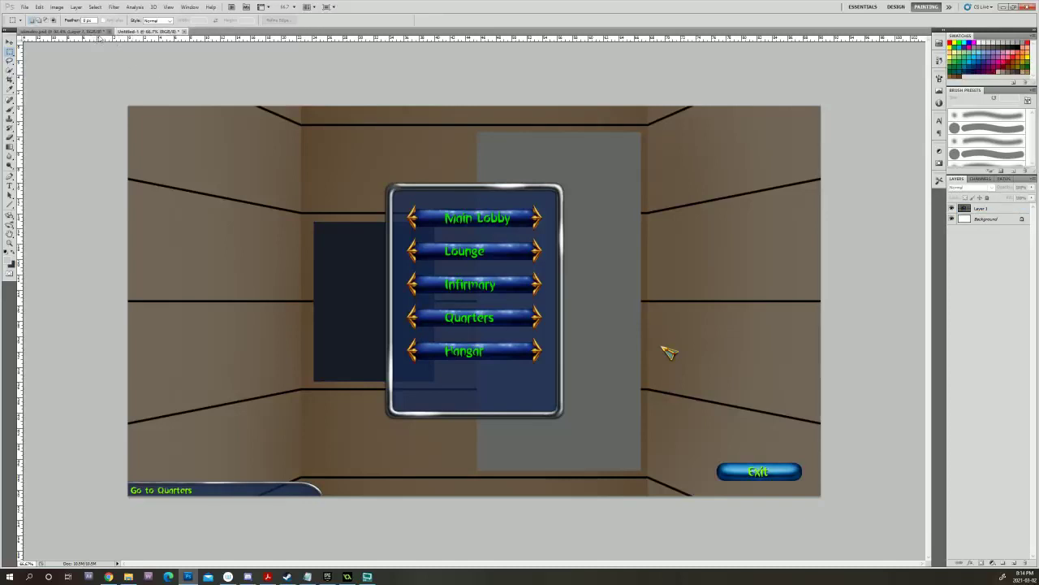
Float the screenshot document in its own window and shrink the window around the destination menu panel.
{"action": "left_click_drag", "start_coordinate": [150, 31], "coordinate": [314, 65]}
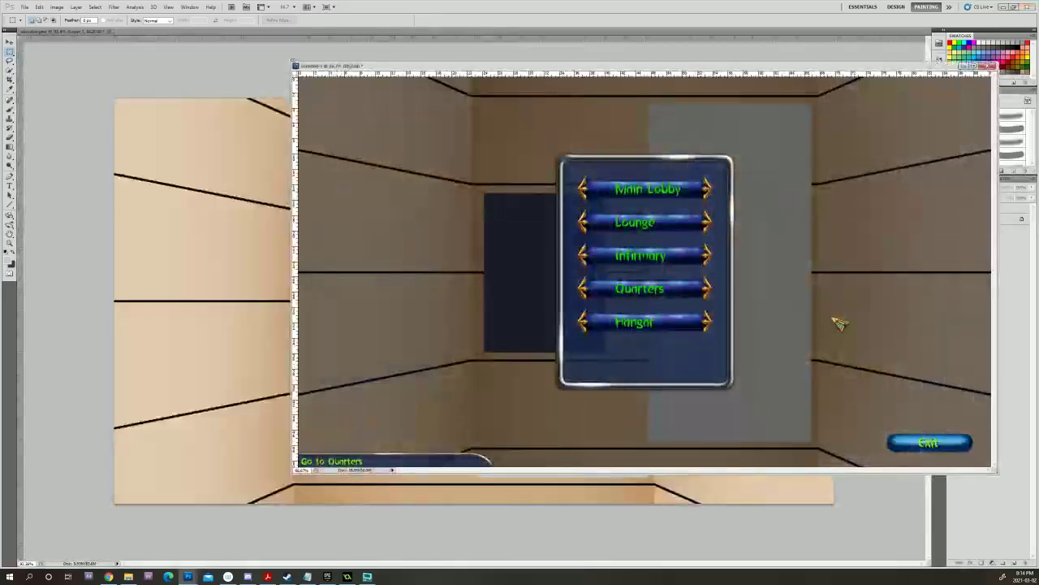
{"action": "key", "text": "alt+space"}
{"action": "key", "text": "Escape"}
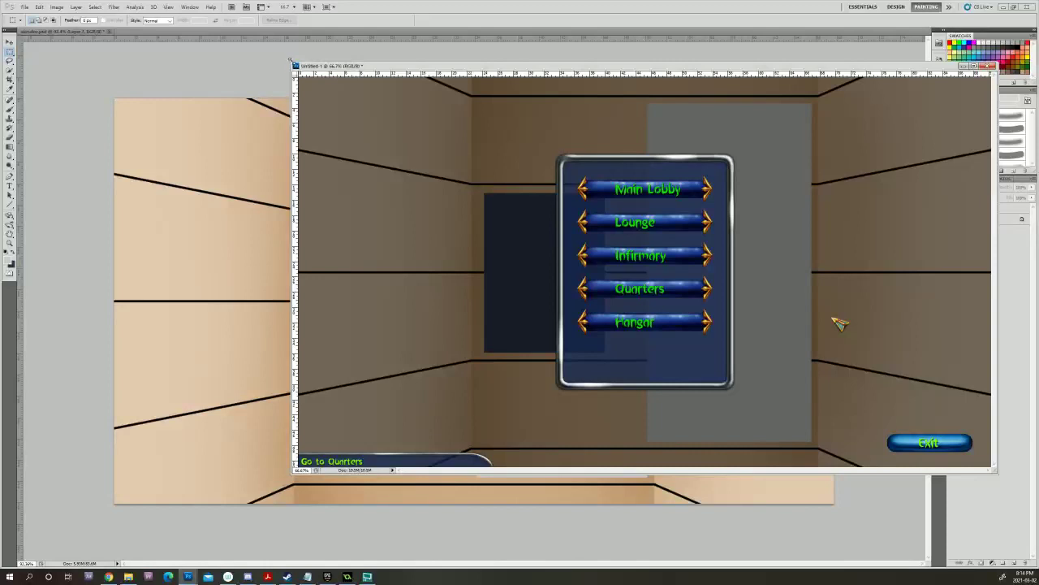
{"action": "left_click_drag", "start_coordinate": [289, 59], "coordinate": [655, 167]}
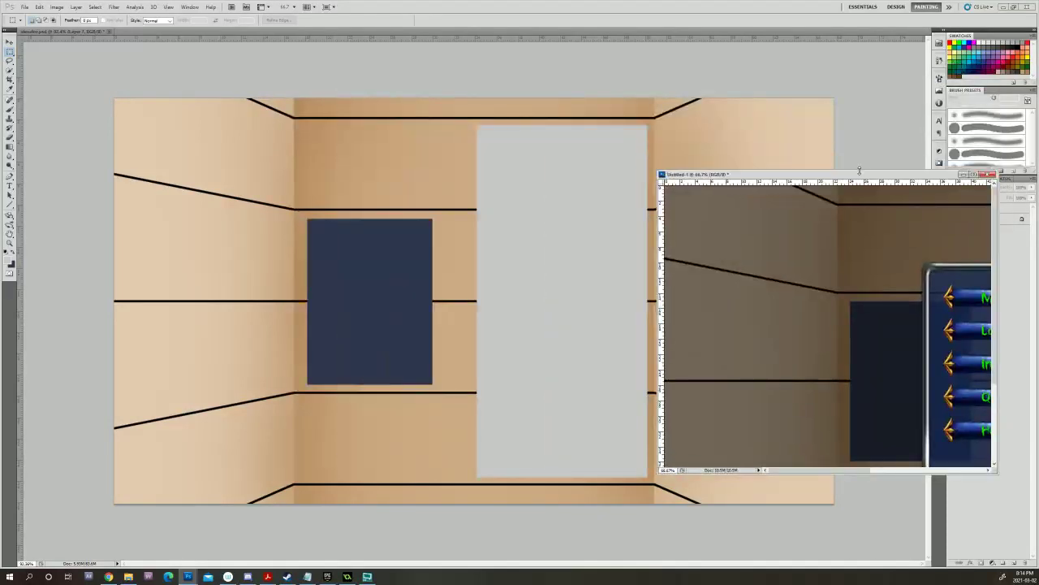
{"action": "left_click_drag", "start_coordinate": [858, 174], "coordinate": [576, 95]}
{"action": "left_click_drag", "start_coordinate": [541, 391], "coordinate": [623, 397]}
{"action": "left_click_drag", "start_coordinate": [714, 172], "coordinate": [715, 190]}
{"action": "left_click_drag", "start_coordinate": [718, 91], "coordinate": [611, 145]}
{"action": "scroll", "coordinate": [611, 240], "scroll_direction": "down", "scroll_amount": 2}
{"action": "left_click_drag", "start_coordinate": [611, 241], "coordinate": [611, 238]}
{"action": "left_click_drag", "start_coordinate": [527, 393], "coordinate": [532, 394]}
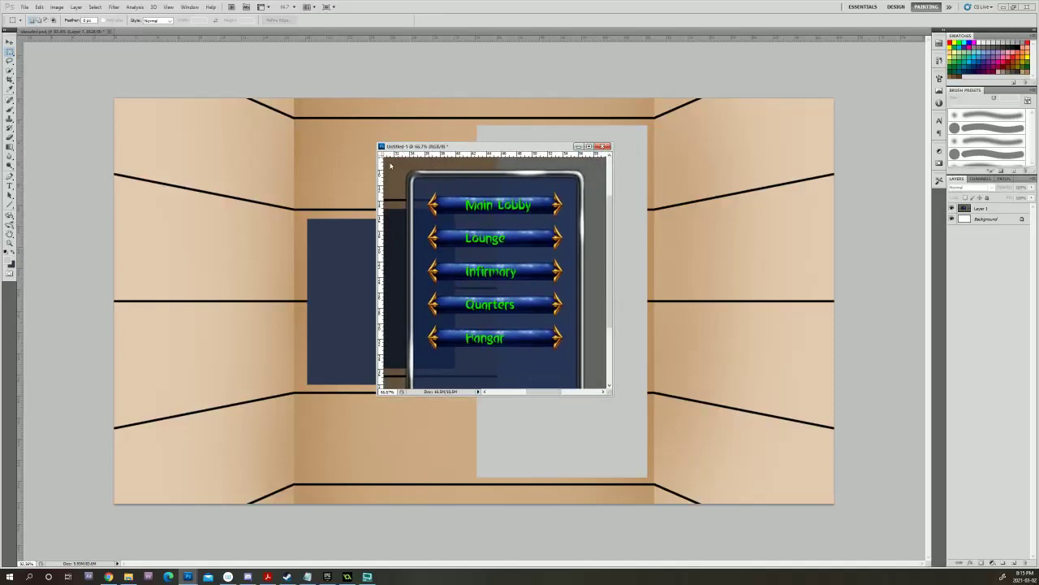
Fit the whole destination menu in a smaller reference window and park it beside the elevator artwork's right wall.
{"action": "scroll", "coordinate": [601, 301], "scroll_direction": "down", "scroll_amount": 2}
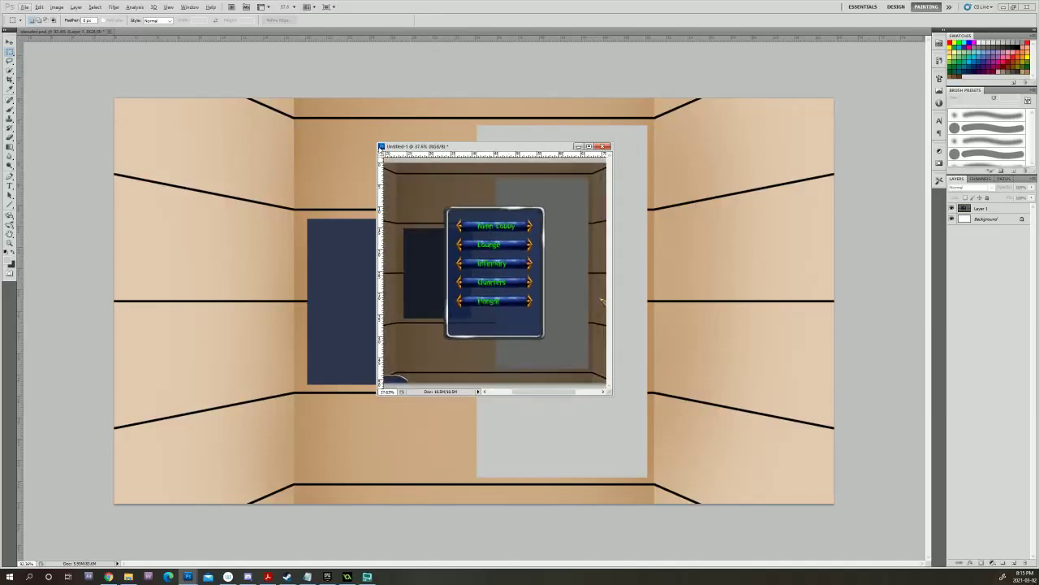
{"action": "left_click", "coordinate": [381, 147]}
{"action": "left_click", "coordinate": [393, 148]}
{"action": "left_click_drag", "start_coordinate": [377, 144], "coordinate": [483, 173]}
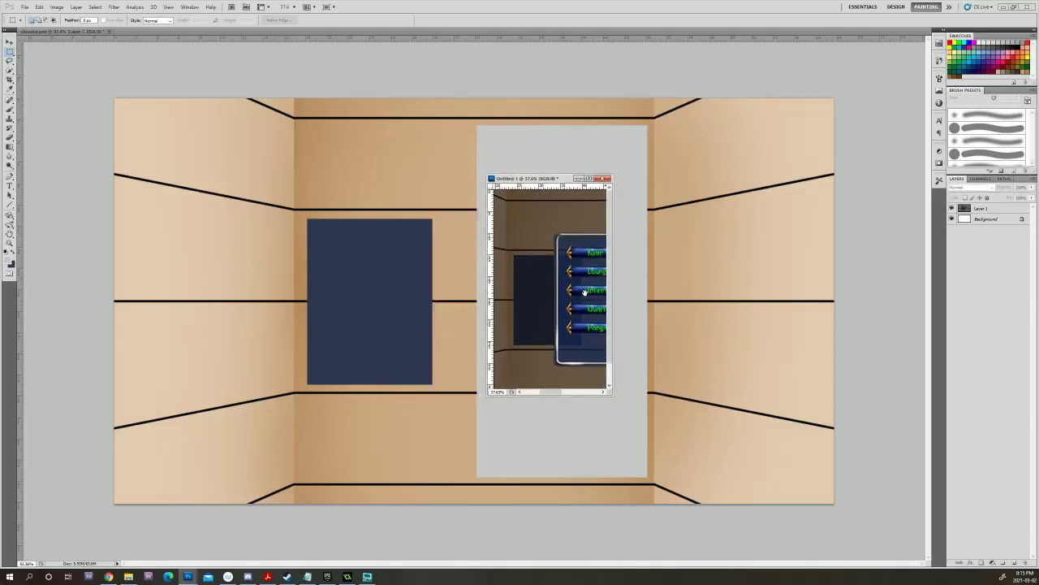
{"action": "left_click_drag", "start_coordinate": [584, 294], "coordinate": [534, 247]}
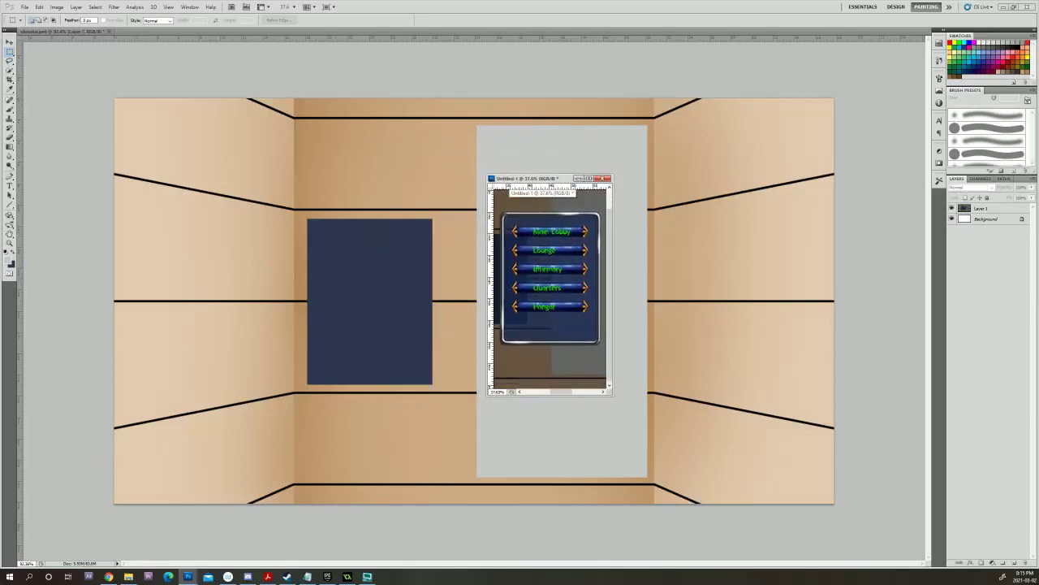
{"action": "left_click_drag", "start_coordinate": [548, 177], "coordinate": [867, 262]}
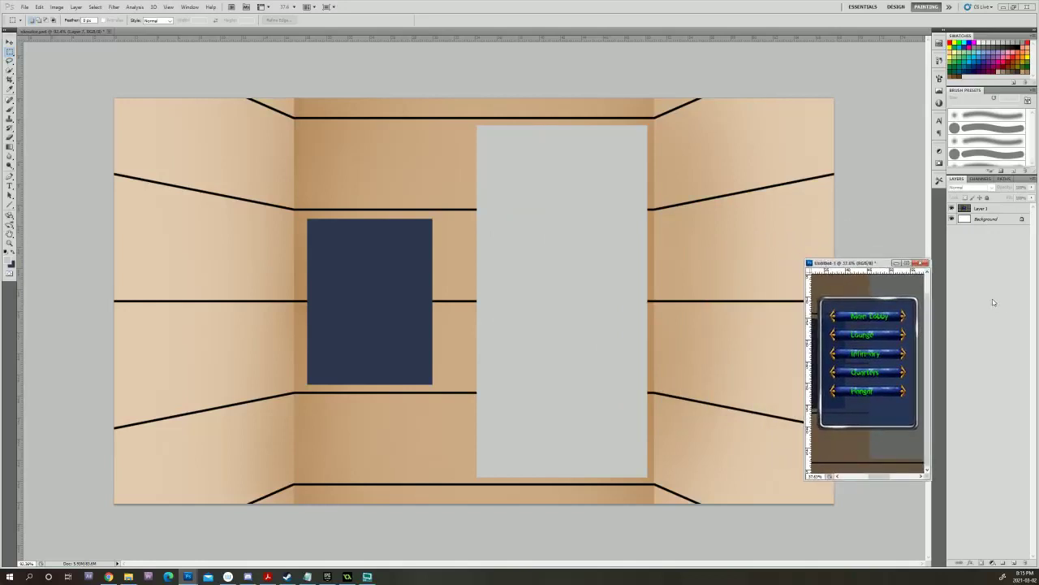
Return to the elevator document and select Layer 7, the dark blue panel's layer.
{"action": "left_click", "coordinate": [794, 198]}
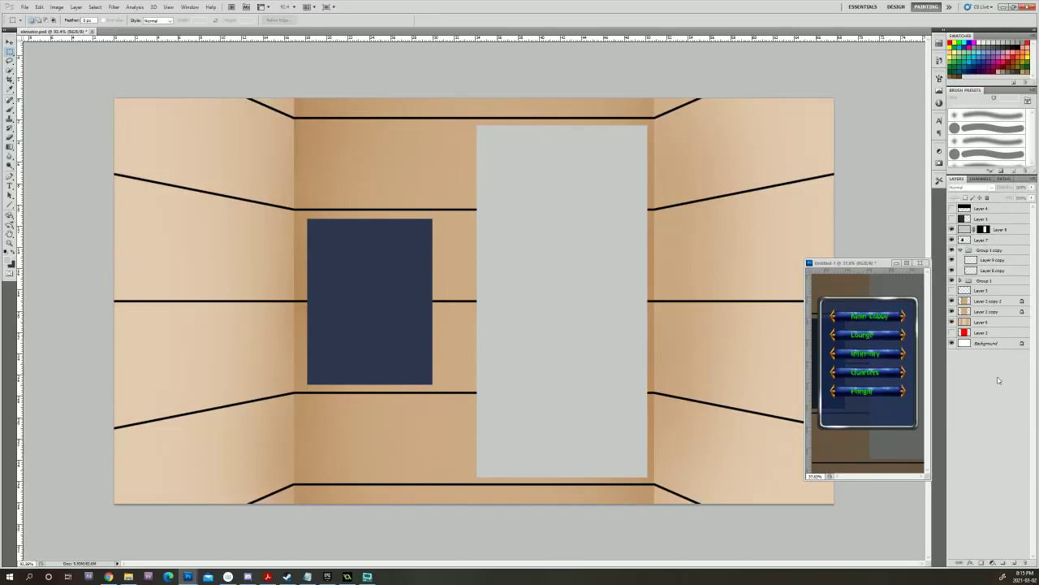
{"action": "left_click", "coordinate": [951, 230]}
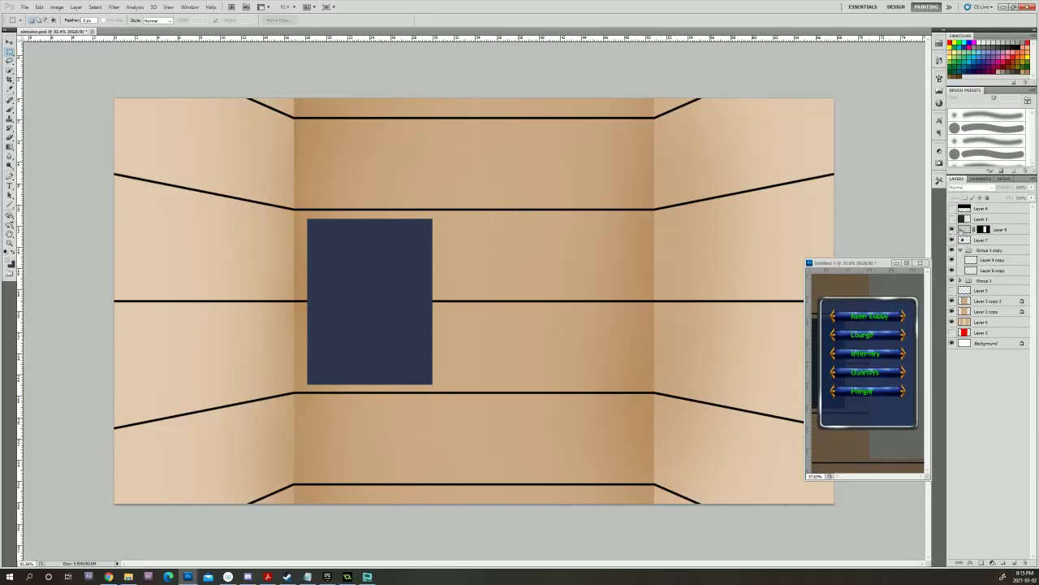
{"action": "left_click", "coordinate": [951, 230]}
{"action": "left_click", "coordinate": [952, 241]}
{"action": "left_click", "coordinate": [952, 241]}
{"action": "left_click", "coordinate": [969, 242]}
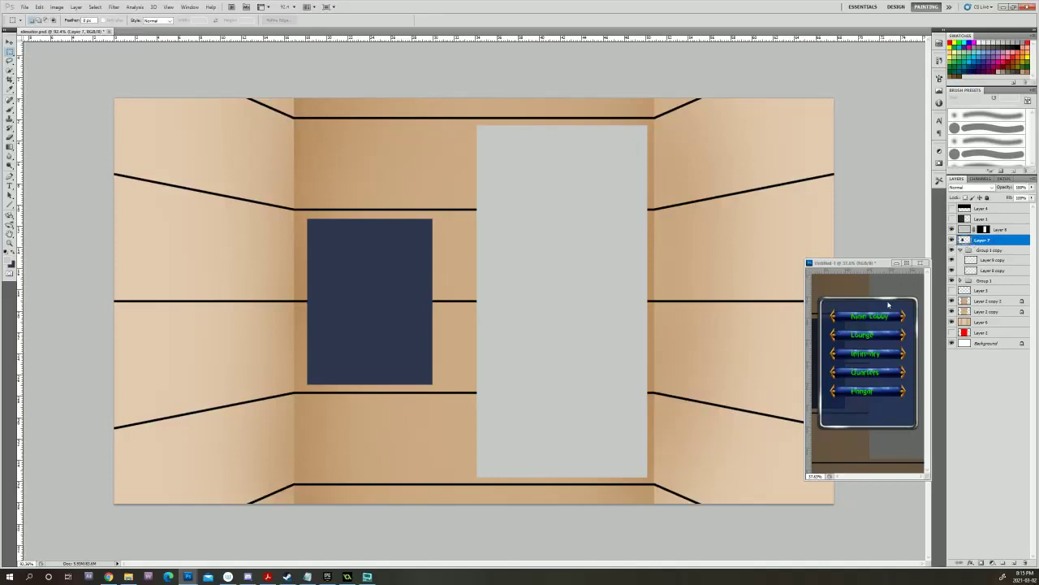
Set up the Brush tool with pure red (ff0000) as foreground colour and a thin tip.
{"action": "scroll", "coordinate": [395, 293], "scroll_direction": "up", "scroll_amount": 5}
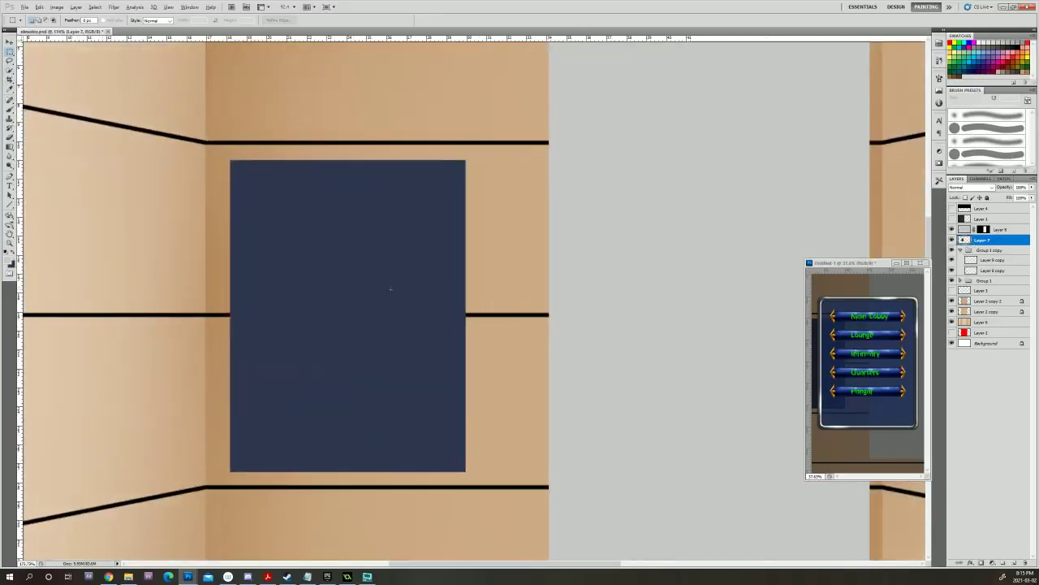
{"action": "left_click", "coordinate": [7, 253]}
{"action": "left_click", "coordinate": [9, 114]}
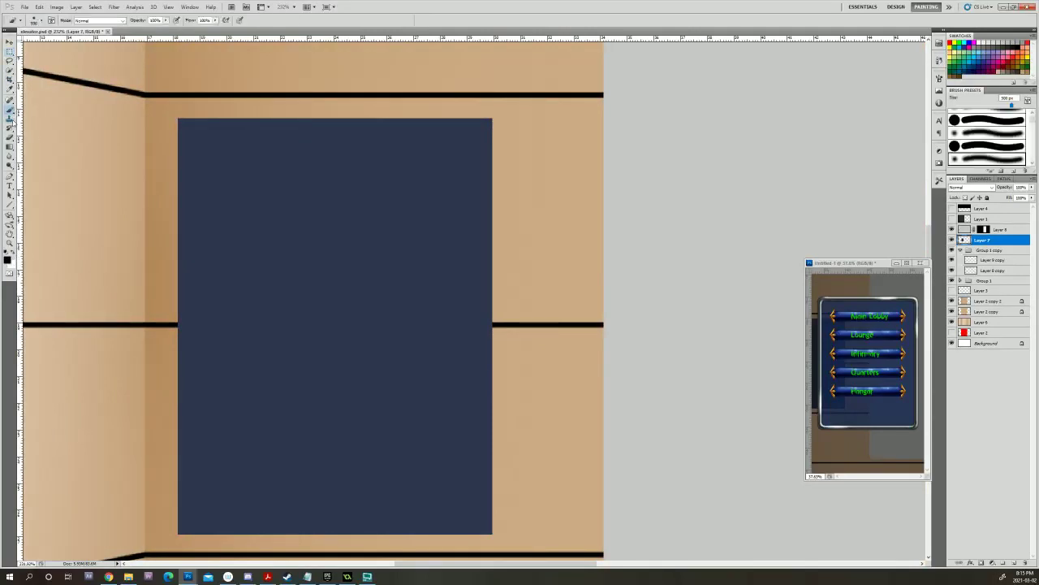
{"action": "left_click", "coordinate": [7, 256]}
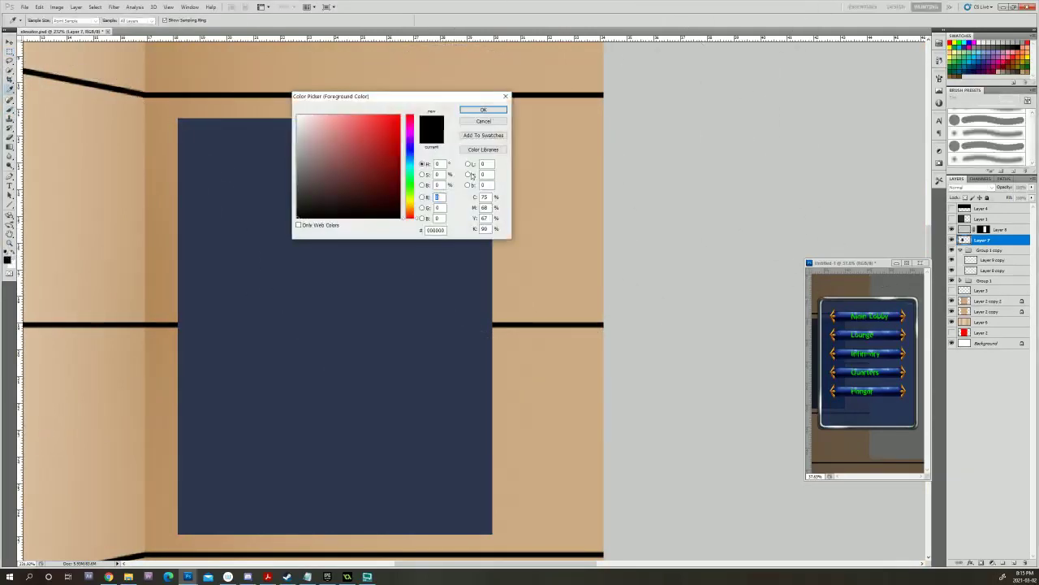
{"action": "left_click", "coordinate": [397, 108]}
{"action": "left_click", "coordinate": [487, 110]}
{"action": "key", "text": "bracketleft"}
{"action": "key", "text": "bracketleft"}
{"action": "key", "text": "bracketleft"}
{"action": "key", "text": "bracketleft"}
{"action": "key", "text": "bracketleft"}
{"action": "key", "text": "bracketleft"}
{"action": "key", "text": "bracketleft"}
{"action": "key", "text": "bracketleft"}
{"action": "key", "text": "bracketleft"}
{"action": "key", "text": "bracketleft"}
{"action": "key", "text": "bracketleft"}
{"action": "key", "text": "bracketleft"}
{"action": "key", "text": "bracketleft"}
{"action": "key", "text": "bracketleft"}
{"action": "key", "text": "bracketleft"}
{"action": "key", "text": "bracketleft"}
{"action": "key", "text": "bracketleft"}
{"action": "key", "text": "bracketleft"}
{"action": "key", "text": "bracketleft"}
{"action": "key", "text": "bracketleft"}
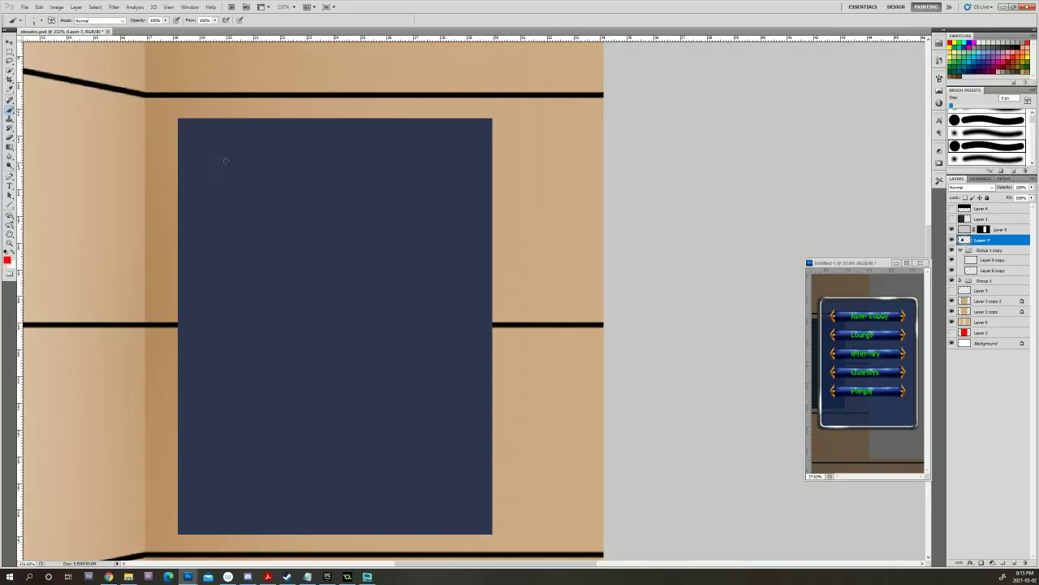
Sketch a wide elevator button near the blue panel's upper edge, with a rounded left end, a circle and an inner label rectangle.
{"action": "left_click_drag", "start_coordinate": [227, 149], "coordinate": [439, 147]}
{"action": "left_click_drag", "start_coordinate": [214, 193], "coordinate": [422, 194]}
{"action": "left_click_drag", "start_coordinate": [429, 146], "coordinate": [475, 148]}
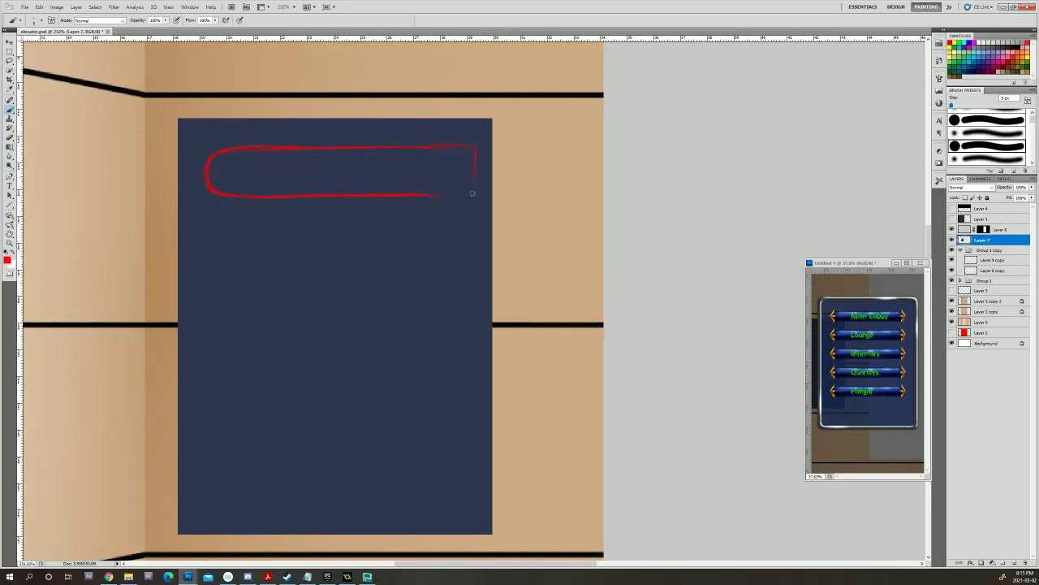
{"action": "mouse_move", "coordinate": [267, 151]}
{"action": "left_mouse_down"}
{"action": "mouse_move", "coordinate": [267, 189]}
{"action": "mouse_move", "coordinate": [246, 168]}
{"action": "mouse_move", "coordinate": [214, 172]}
{"action": "mouse_move", "coordinate": [228, 156]}
{"action": "mouse_move", "coordinate": [248, 171]}
{"action": "left_mouse_up"}
{"action": "mouse_move", "coordinate": [269, 152]}
{"action": "left_mouse_down"}
{"action": "mouse_move", "coordinate": [468, 160]}
{"action": "mouse_move", "coordinate": [292, 162]}
{"action": "mouse_move", "coordinate": [459, 151]}
{"action": "mouse_move", "coordinate": [315, 151]}
{"action": "mouse_move", "coordinate": [470, 165]}
{"action": "left_mouse_up"}
{"action": "left_click_drag", "start_coordinate": [265, 190], "coordinate": [442, 192]}
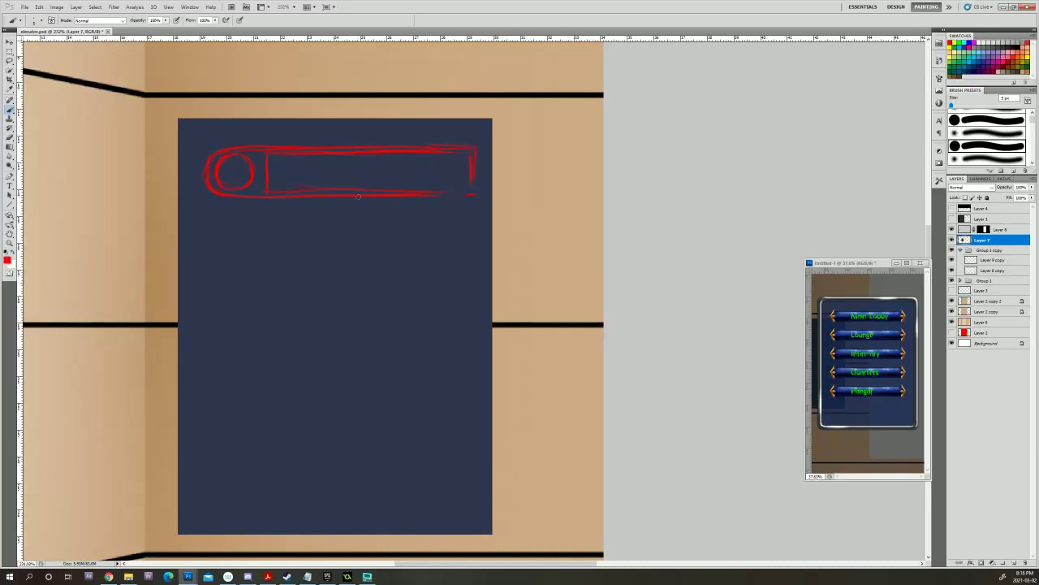
Make a rectangular marquee selection that tightly encloses the red button sketch.
{"action": "key", "text": "m"}
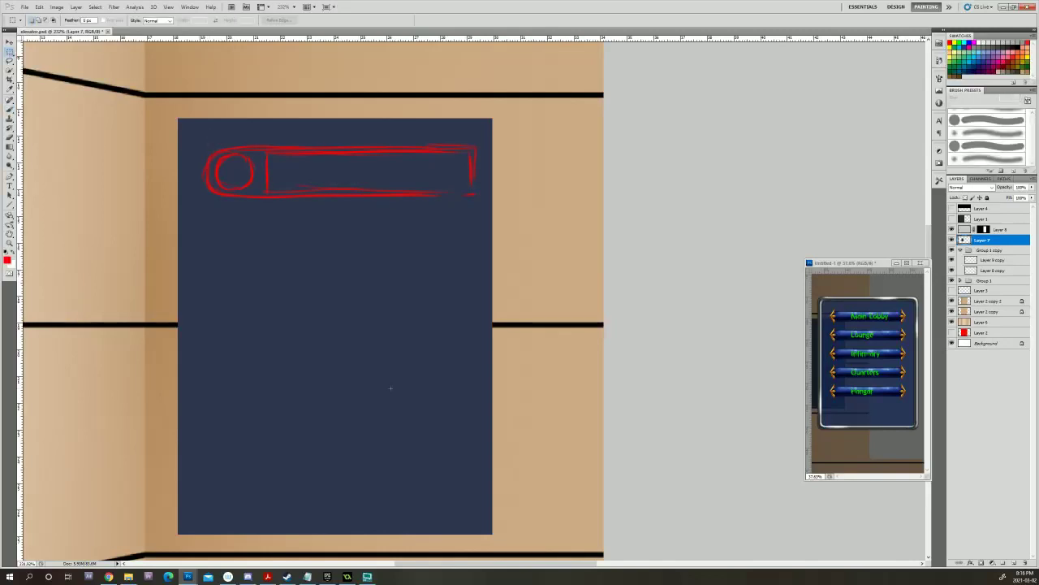
{"action": "mouse_move", "coordinate": [204, 146]}
{"action": "left_mouse_down"}
{"action": "mouse_move", "coordinate": [260, 202]}
{"action": "mouse_move", "coordinate": [473, 200]}
{"action": "left_mouse_up"}
{"action": "key", "text": "ctrl+d"}
{"action": "left_click_drag", "start_coordinate": [222, 153], "coordinate": [475, 195]}
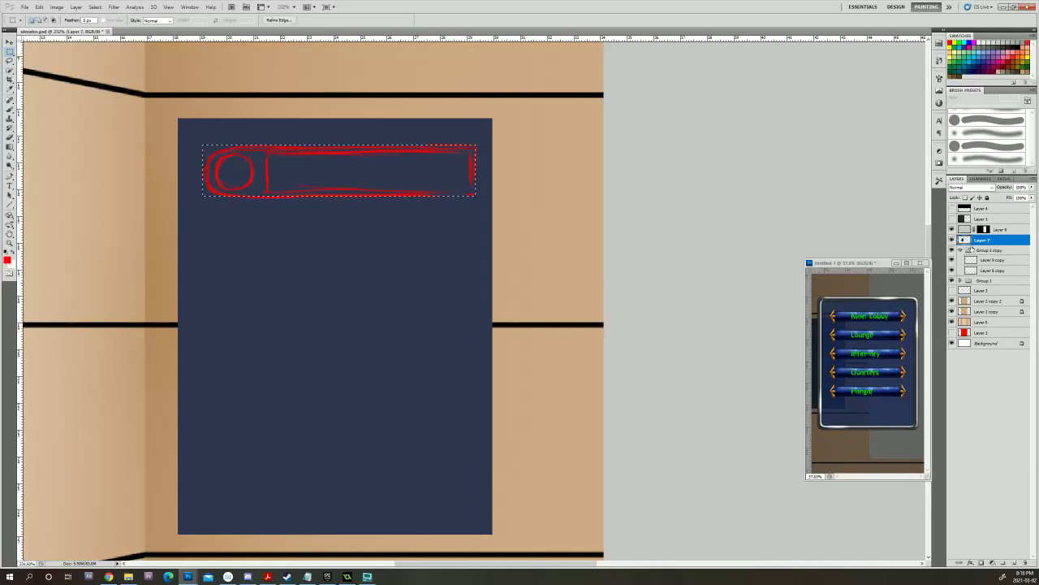
Create a new group with a new layer inside, fill the selected button area with red, and deselect.
{"action": "left_click", "coordinate": [1003, 562]}
{"action": "left_click", "coordinate": [1014, 562]}
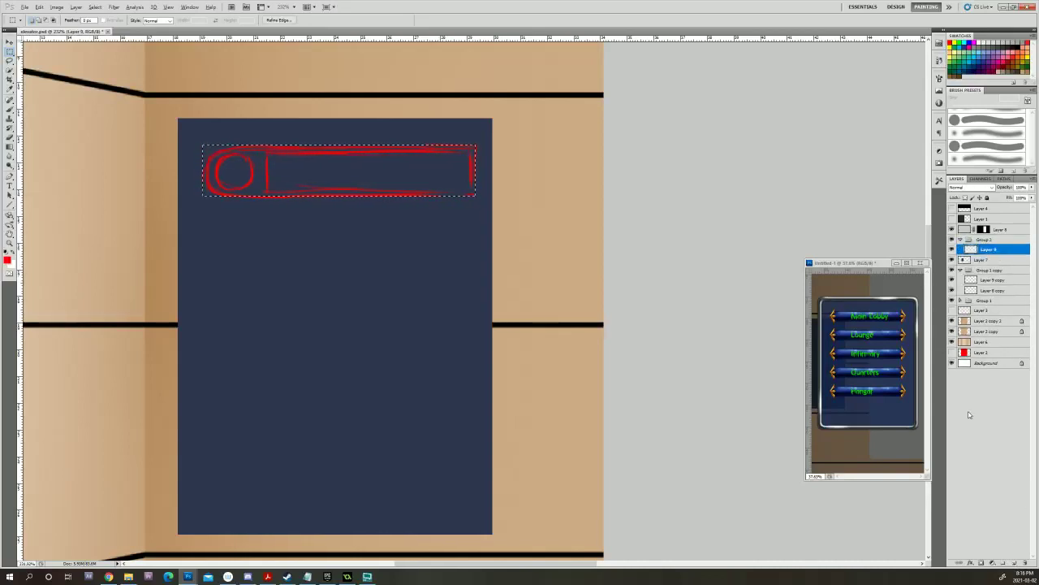
{"action": "key", "text": "alt+BackSpace"}
{"action": "key", "text": "ctrl+d"}
Set the foreground colour to light tan (dabf94).
{"action": "left_click", "coordinate": [6, 261]}
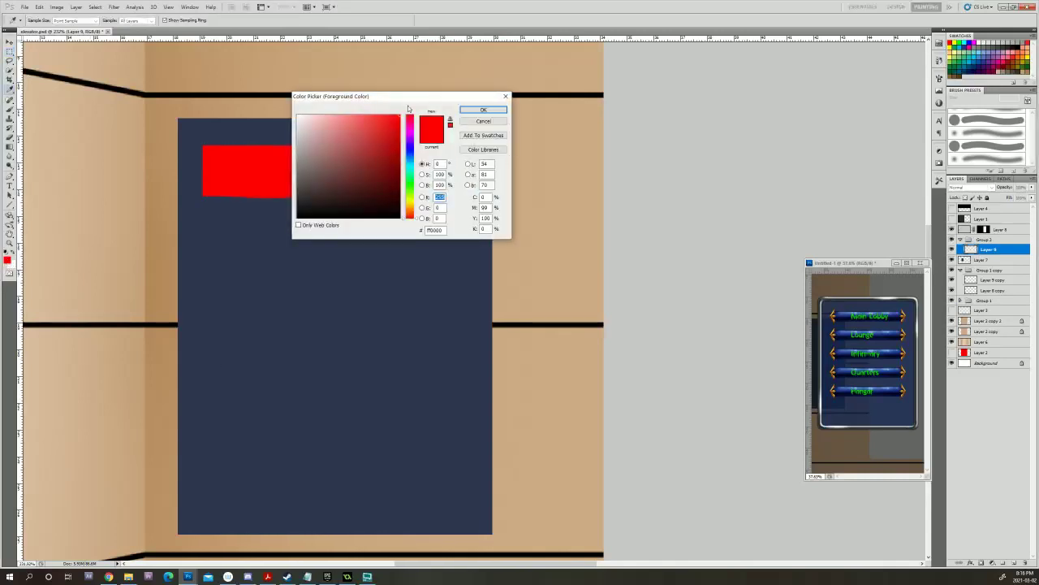
{"action": "left_click", "coordinate": [399, 149]}
{"action": "left_click", "coordinate": [410, 205]}
{"action": "left_click", "coordinate": [399, 122]}
{"action": "left_click", "coordinate": [413, 205]}
{"action": "left_click_drag", "start_coordinate": [378, 140], "coordinate": [330, 129]}
{"action": "left_click_drag", "start_coordinate": [419, 209], "coordinate": [418, 212]}
{"action": "left_click_drag", "start_coordinate": [328, 128], "coordinate": [321, 123]}
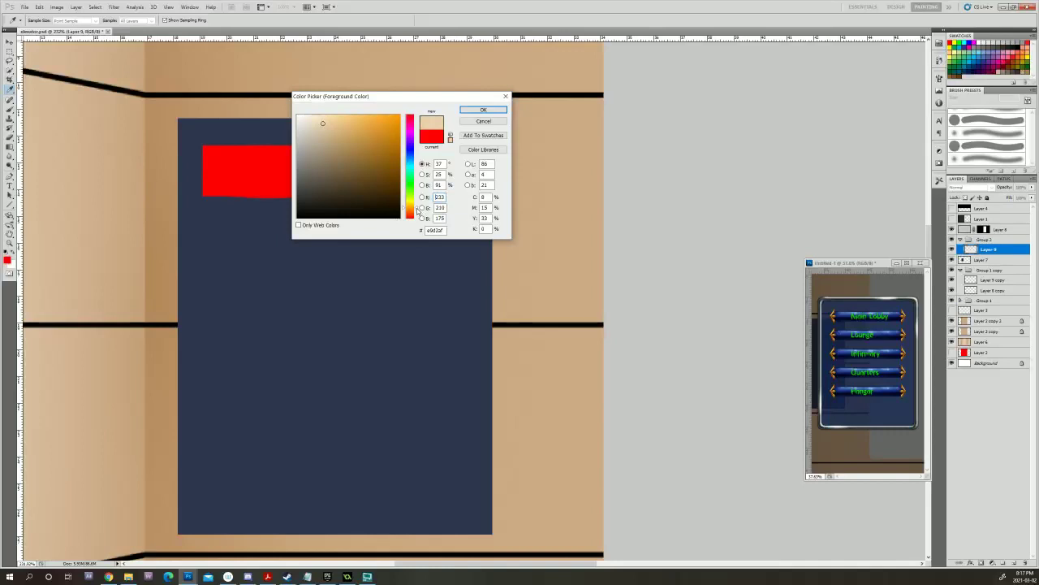
{"action": "left_click_drag", "start_coordinate": [322, 133], "coordinate": [329, 130]}
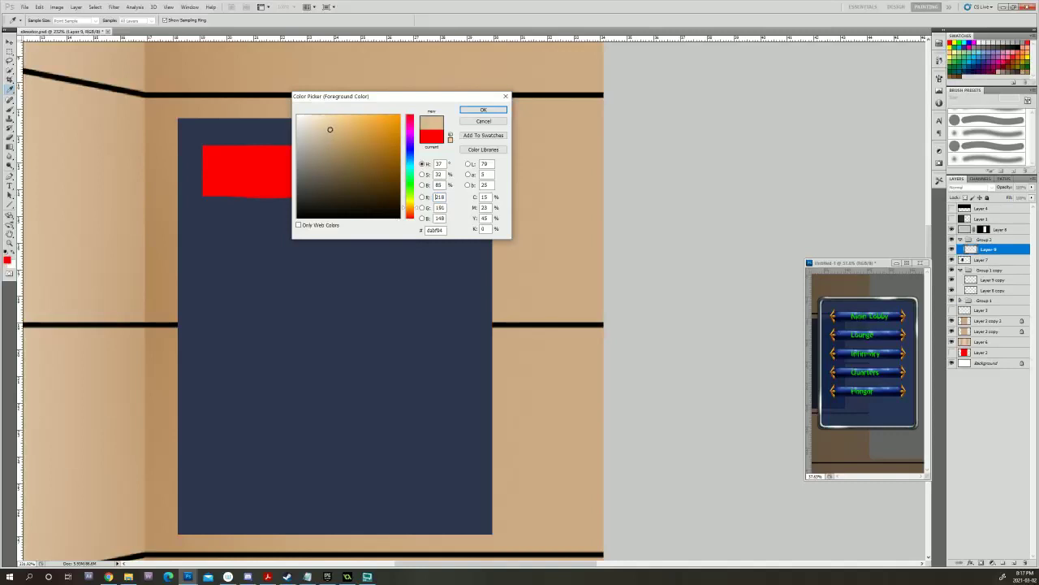
{"action": "left_click", "coordinate": [478, 111]}
Lock the transparent pixels of the red button layer and fill the button shape with the tan foreground colour.
{"action": "key", "text": "m"}
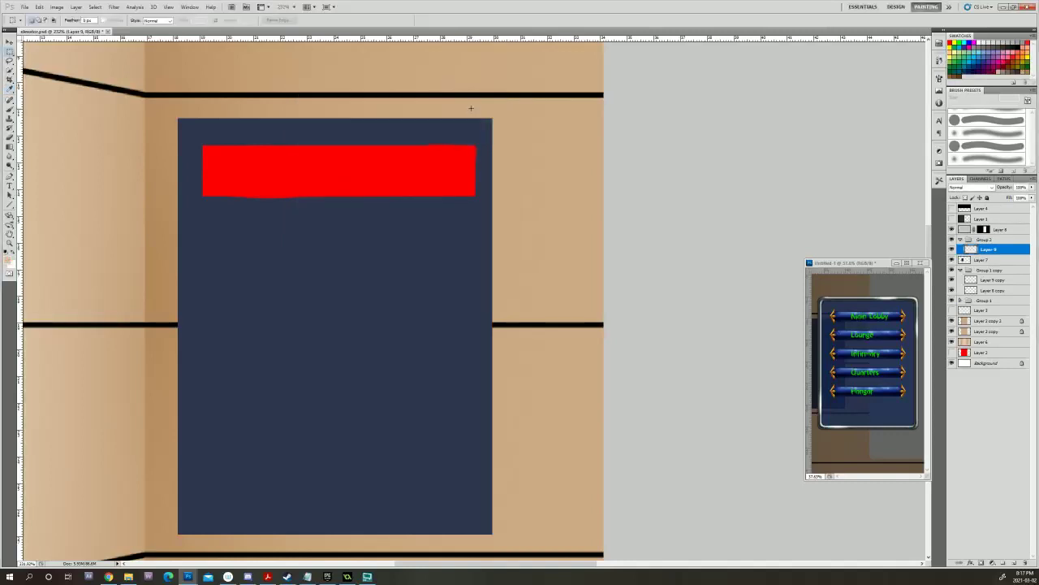
{"action": "key", "text": "alt+BackSpace"}
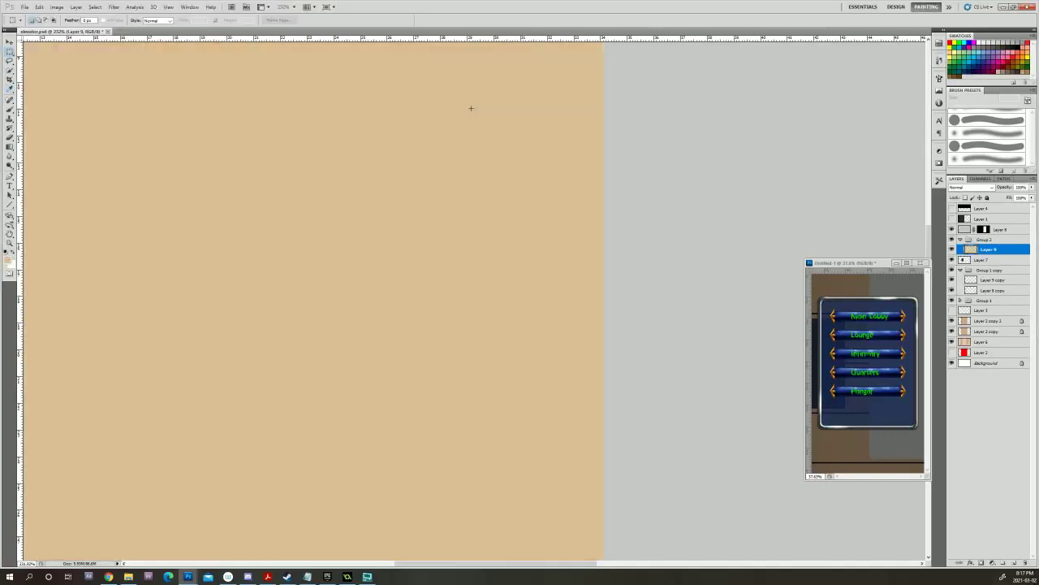
{"action": "key", "text": "ctrl+z"}
{"action": "left_click", "coordinate": [965, 198]}
{"action": "key", "text": "alt+BackSpace"}
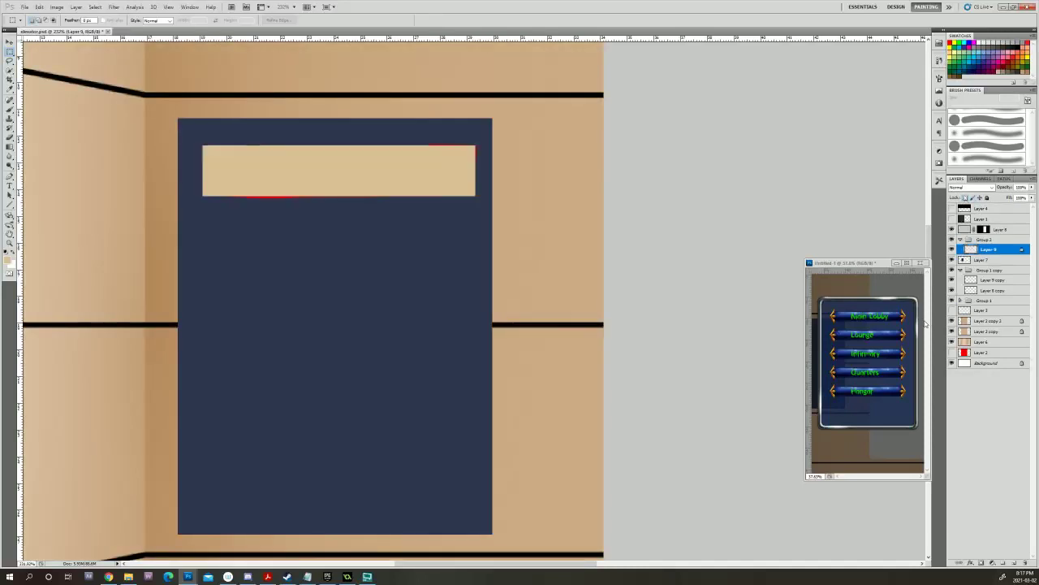
Create a new layer above the button group and brush a small tan reference dab on the grey door area.
{"action": "left_click", "coordinate": [1016, 563]}
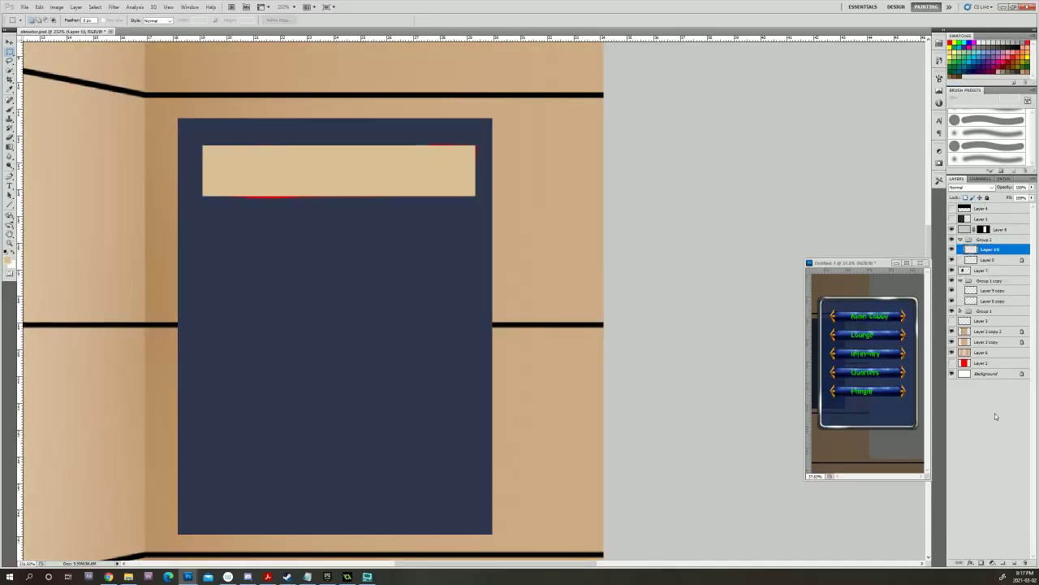
{"action": "left_click_drag", "start_coordinate": [990, 249], "coordinate": [995, 226]}
{"action": "left_click", "coordinate": [9, 109]}
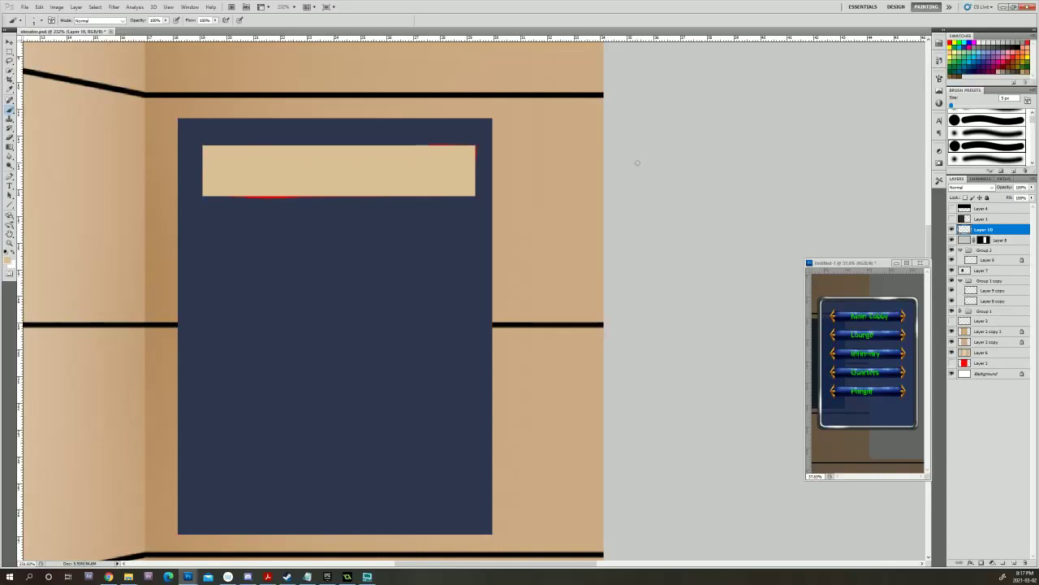
{"action": "left_click_drag", "start_coordinate": [638, 234], "coordinate": [633, 350]}
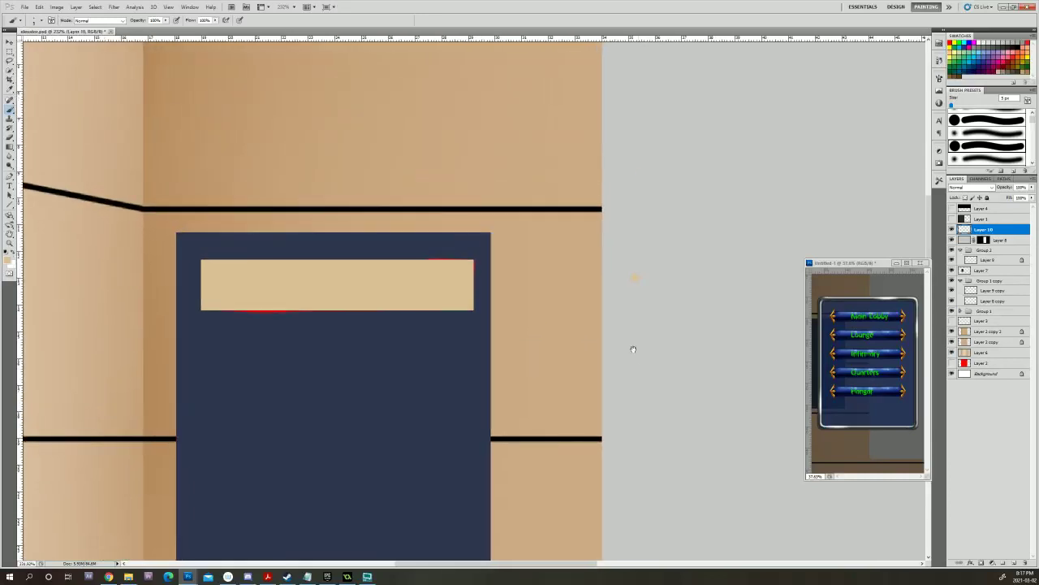
Set the foreground colour to dark brown (74531f) and brush a reference dab just below the tan one.
{"action": "left_click", "coordinate": [8, 259]}
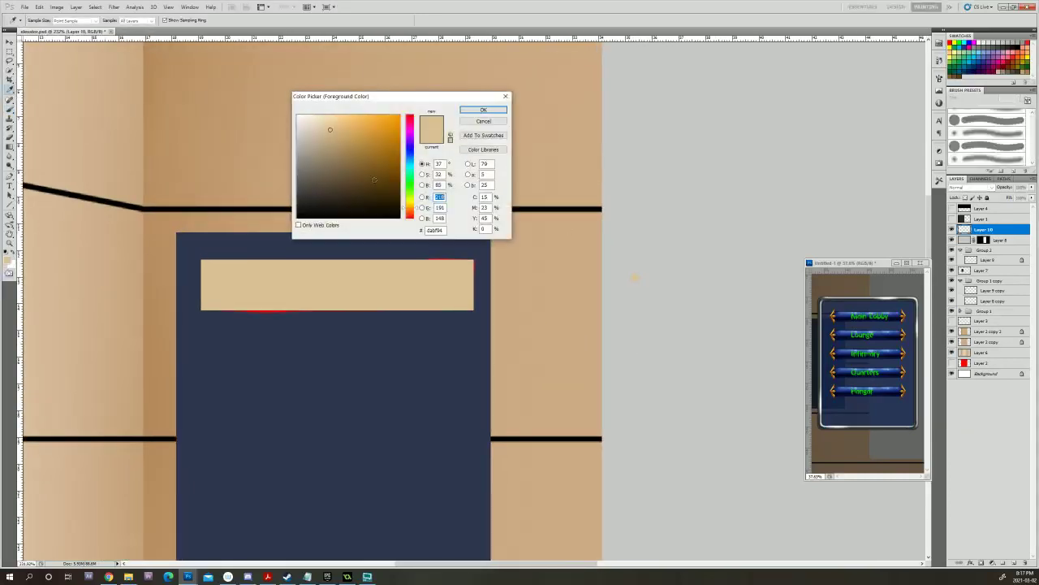
{"action": "left_click", "coordinate": [357, 183]}
{"action": "left_click", "coordinate": [371, 168]}
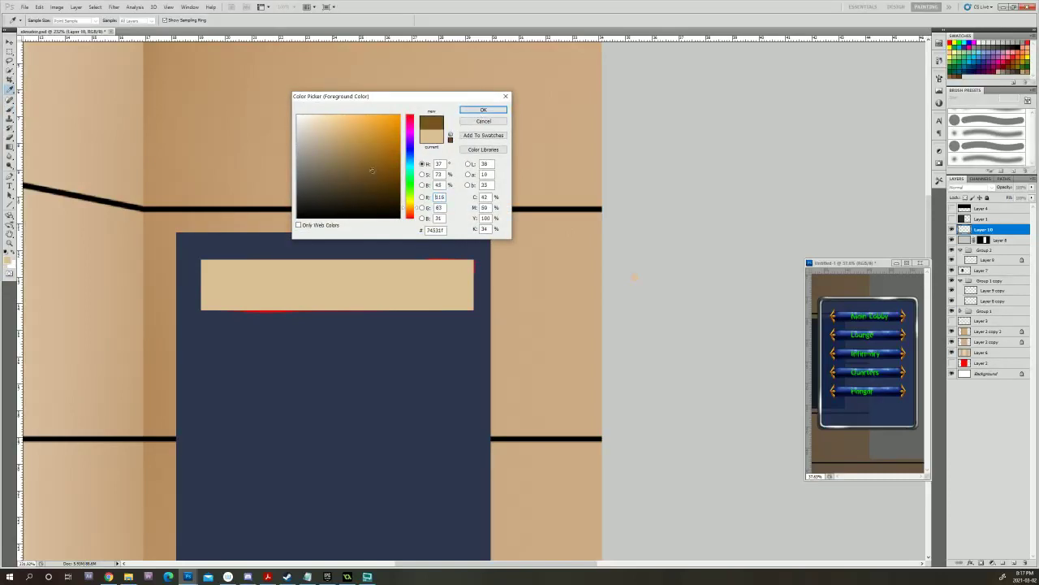
{"action": "left_click", "coordinate": [495, 111]}
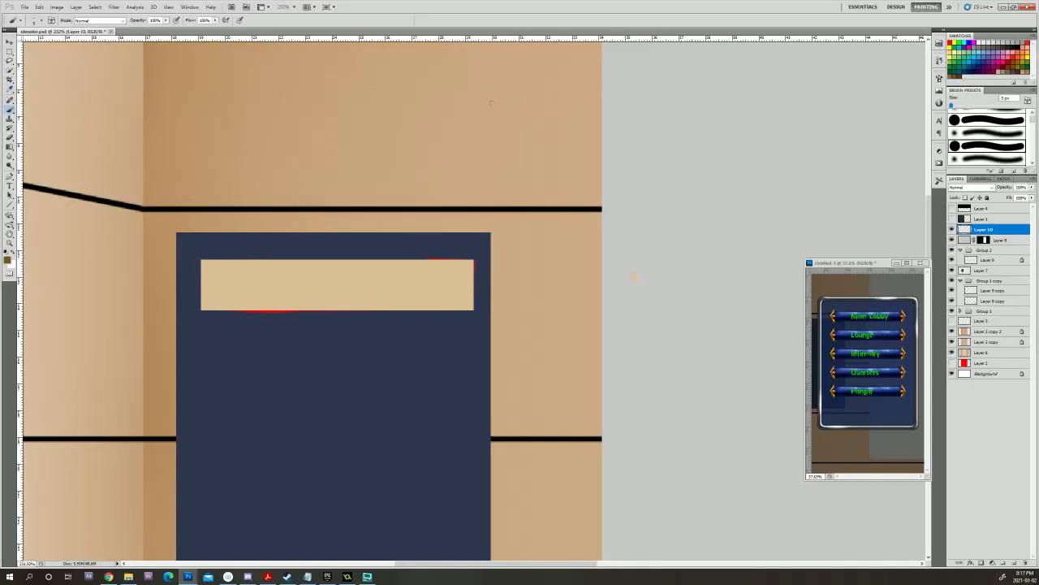
{"action": "left_click", "coordinate": [635, 291]}
Make a circular marquee selection that fills the height of the tan button at its left end.
{"action": "left_click", "coordinate": [10, 51]}
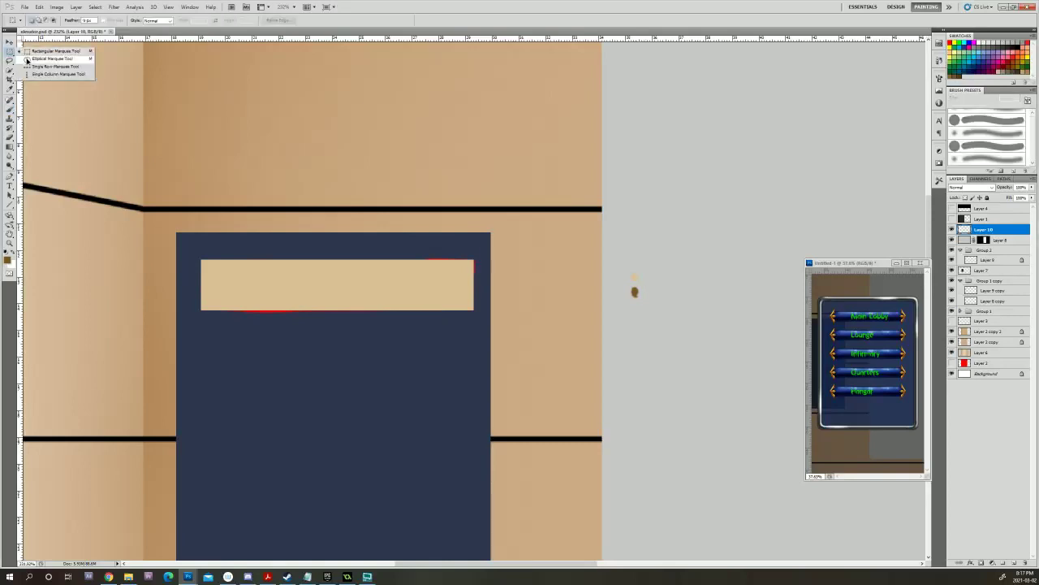
{"action": "left_click", "coordinate": [33, 58]}
{"action": "scroll", "coordinate": [287, 371], "scroll_direction": "up", "scroll_amount": 4}
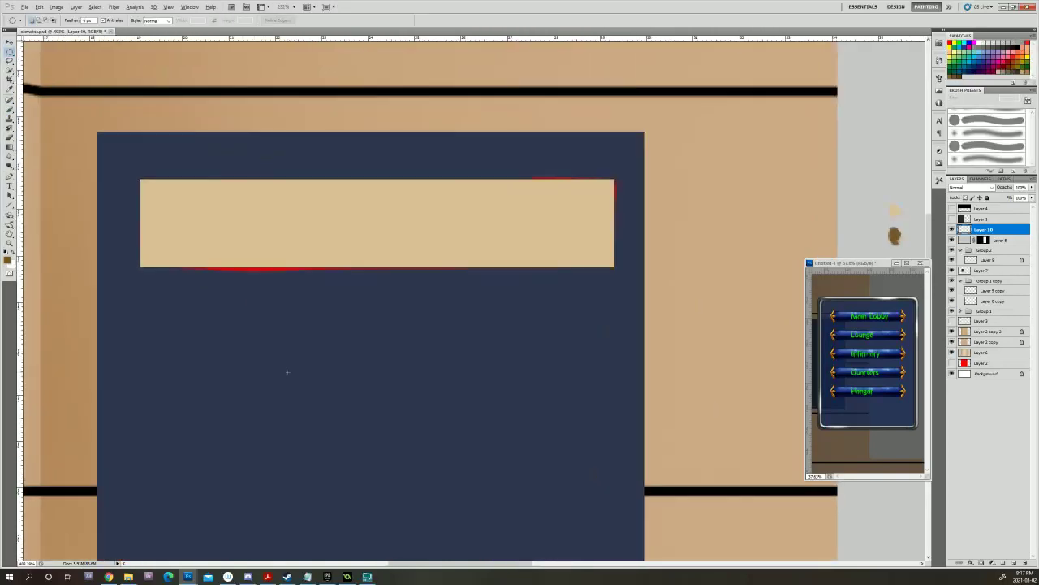
{"action": "left_click_drag", "start_coordinate": [264, 324], "coordinate": [436, 411]}
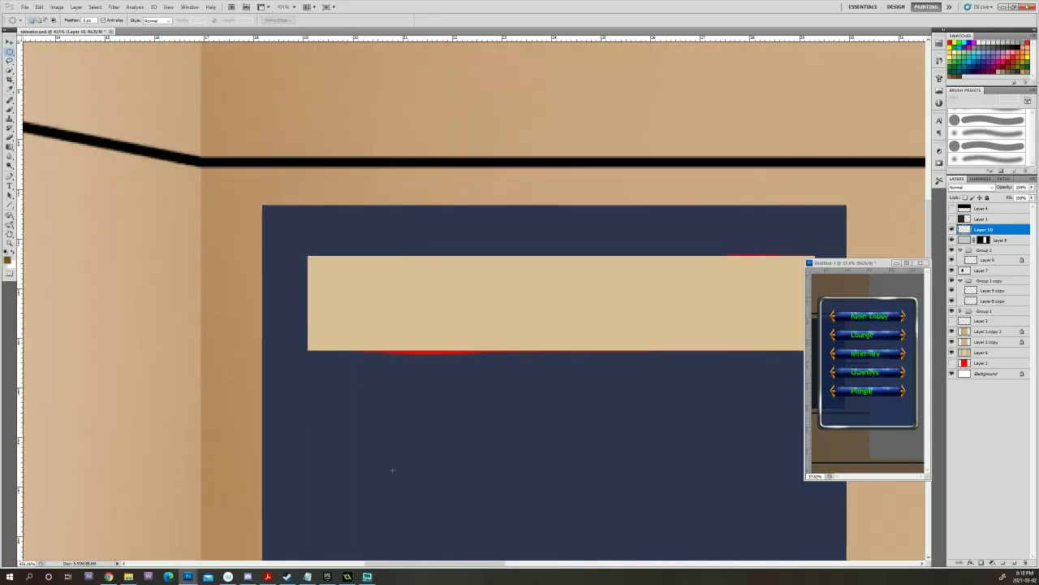
{"action": "scroll", "coordinate": [394, 473], "scroll_direction": "up", "scroll_amount": 2}
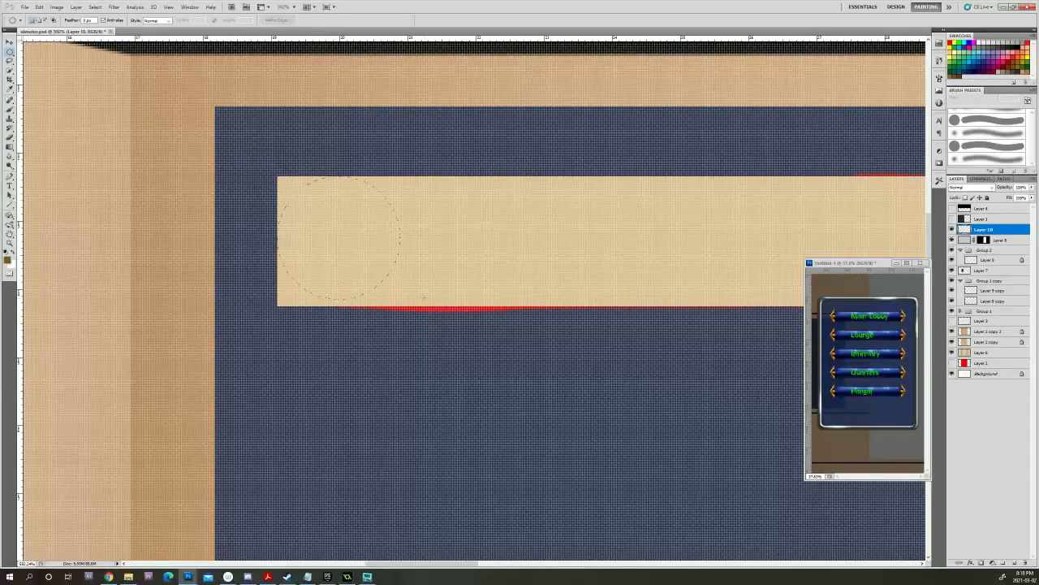
{"action": "left_click_drag", "start_coordinate": [400, 299], "coordinate": [407, 307]}
{"action": "left_click_drag", "start_coordinate": [629, 417], "coordinate": [276, 445]}
{"action": "left_click_drag", "start_coordinate": [625, 444], "coordinate": [956, 431]}
{"action": "left_click_drag", "start_coordinate": [539, 430], "coordinate": [633, 444]}
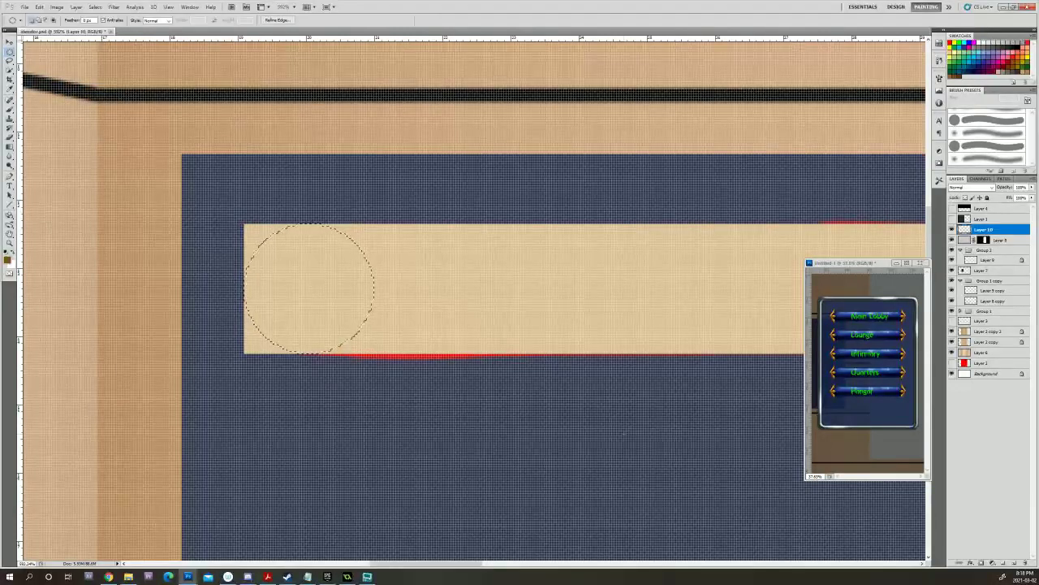
Create a new layer masked to the circular selection and fill its image with the light tan colour.
{"action": "left_click", "coordinate": [984, 562]}
{"action": "left_click", "coordinate": [983, 562]}
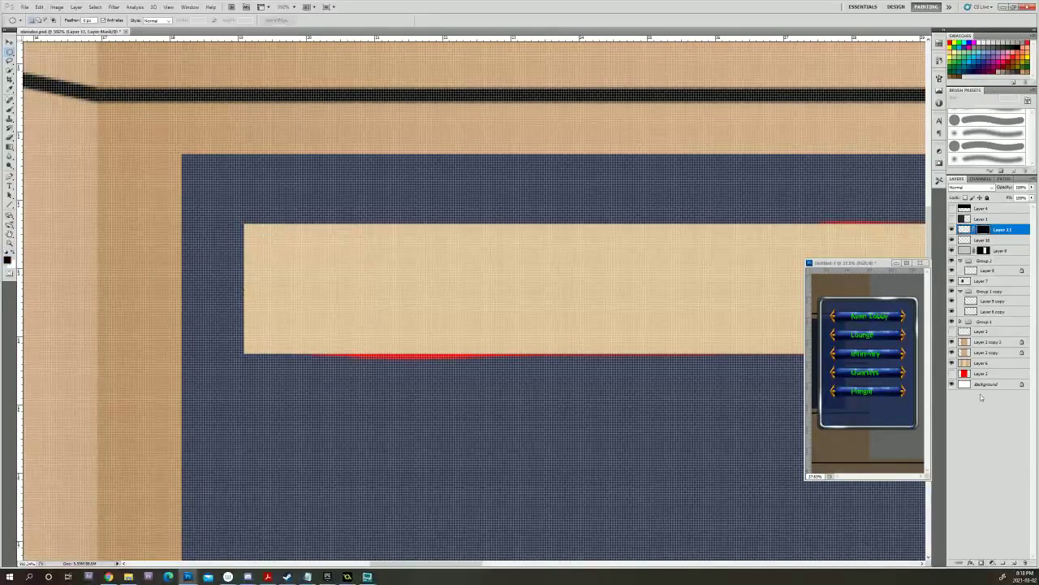
{"action": "left_click", "coordinate": [965, 230]}
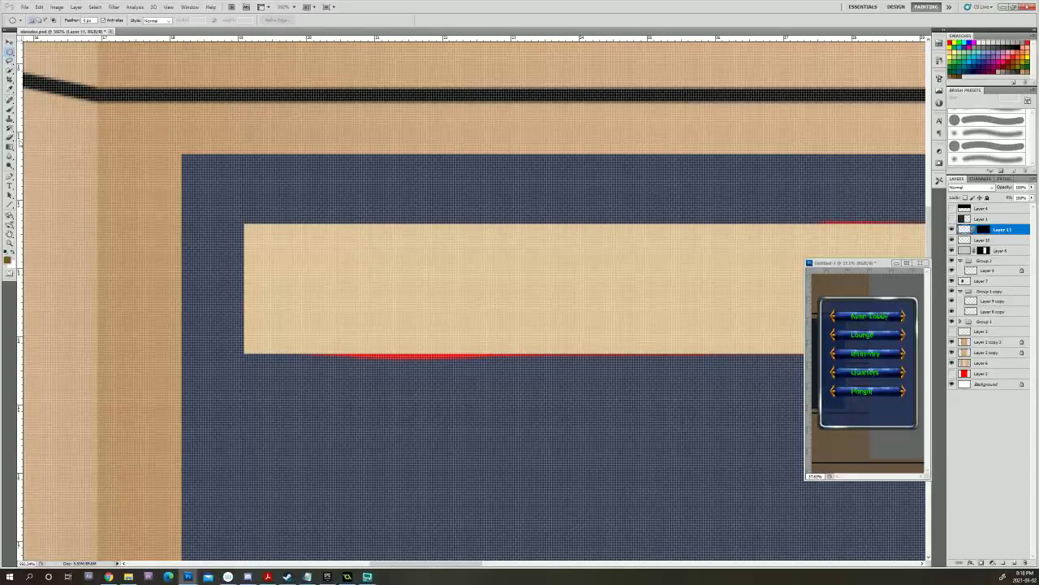
{"action": "left_click", "coordinate": [10, 108]}
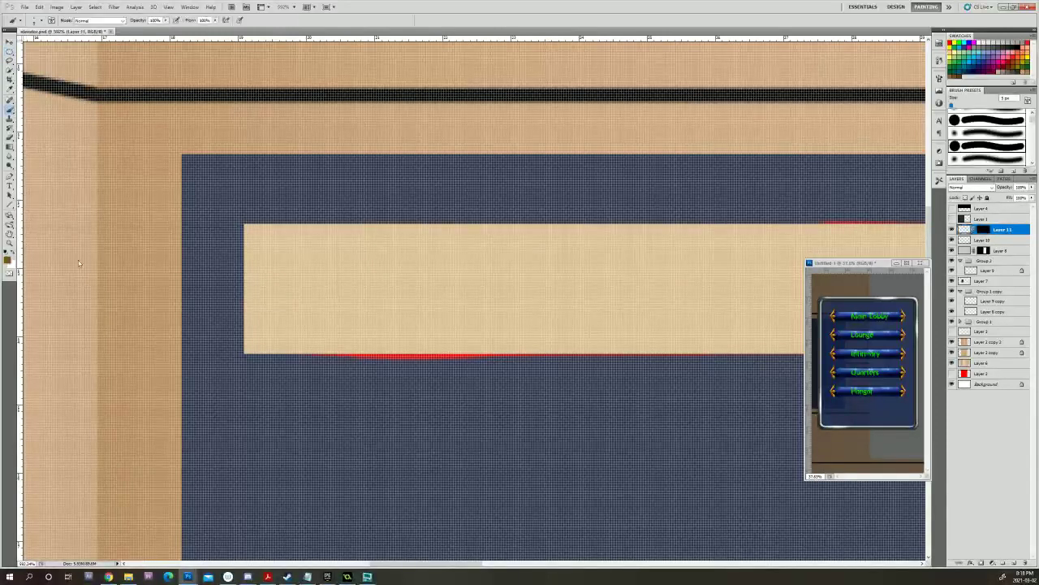
{"action": "left_click", "coordinate": [12, 251]}
{"action": "left_click", "coordinate": [952, 230]}
{"action": "scroll", "coordinate": [581, 410], "scroll_direction": "down", "scroll_amount": 5}
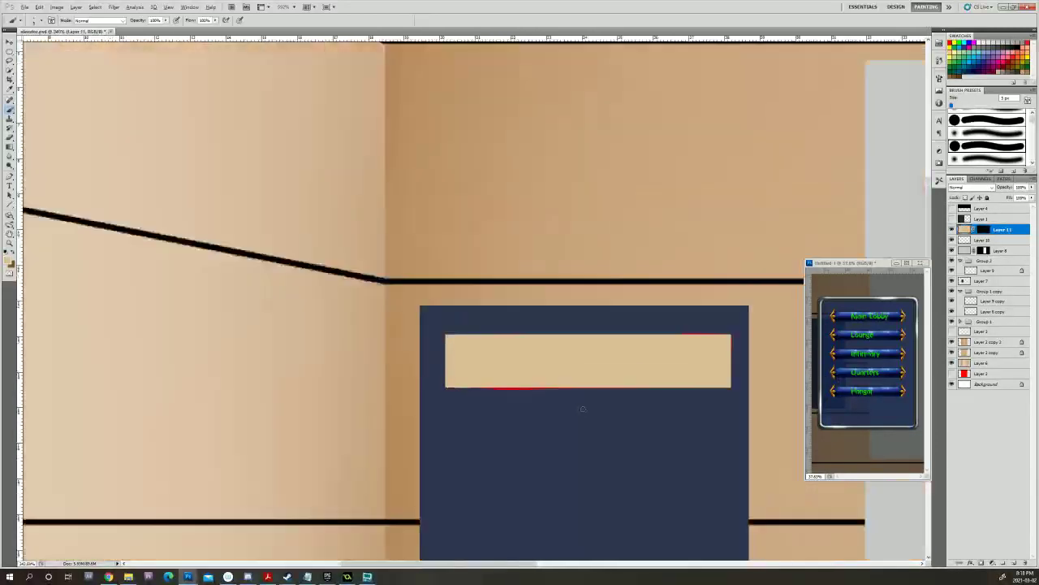
Move the masked circle layer into the button's group directly above the button base, and lower the base layer's opacity.
{"action": "left_click_drag", "start_coordinate": [705, 448], "coordinate": [559, 413]}
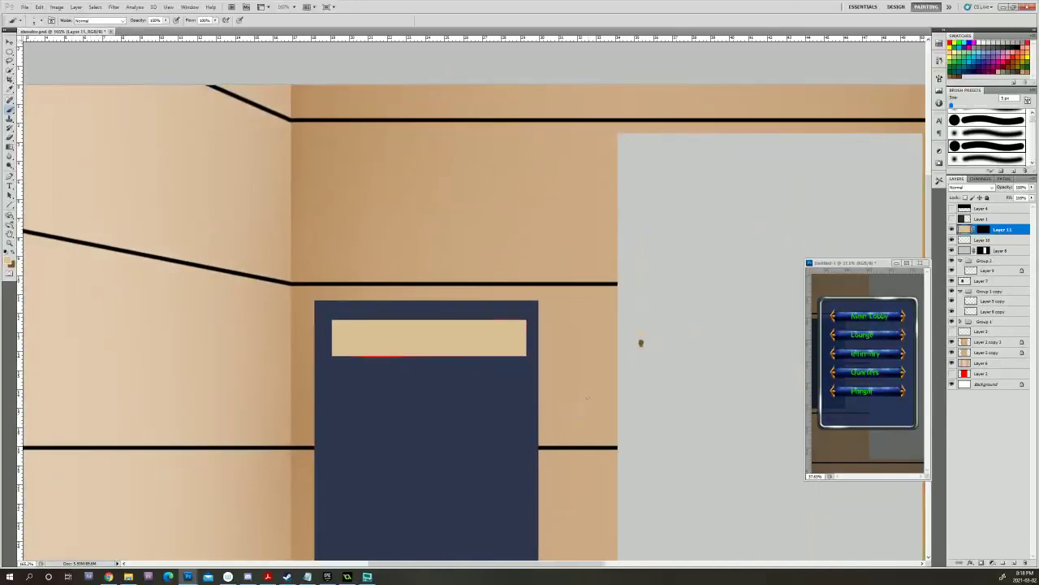
{"action": "left_click", "coordinate": [952, 240]}
{"action": "left_click_drag", "start_coordinate": [995, 234], "coordinate": [995, 266]}
{"action": "left_click", "coordinate": [954, 270]}
{"action": "left_click", "coordinate": [953, 271]}
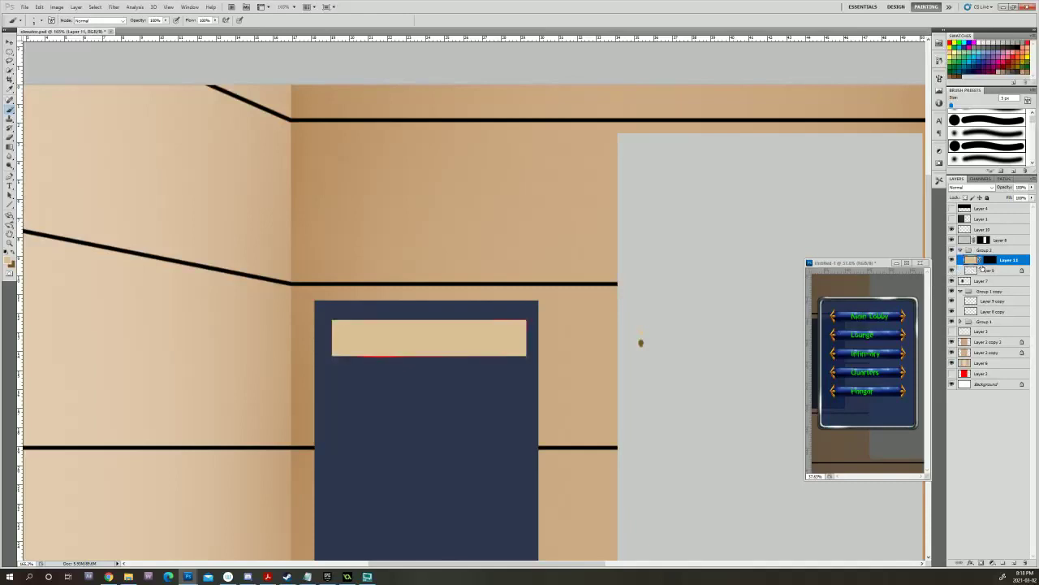
{"action": "left_click", "coordinate": [988, 270]}
{"action": "left_click", "coordinate": [1031, 187]}
{"action": "left_click_drag", "start_coordinate": [1033, 196], "coordinate": [1006, 196]}
{"action": "left_click", "coordinate": [1007, 261]}
{"action": "left_click", "coordinate": [969, 260]}
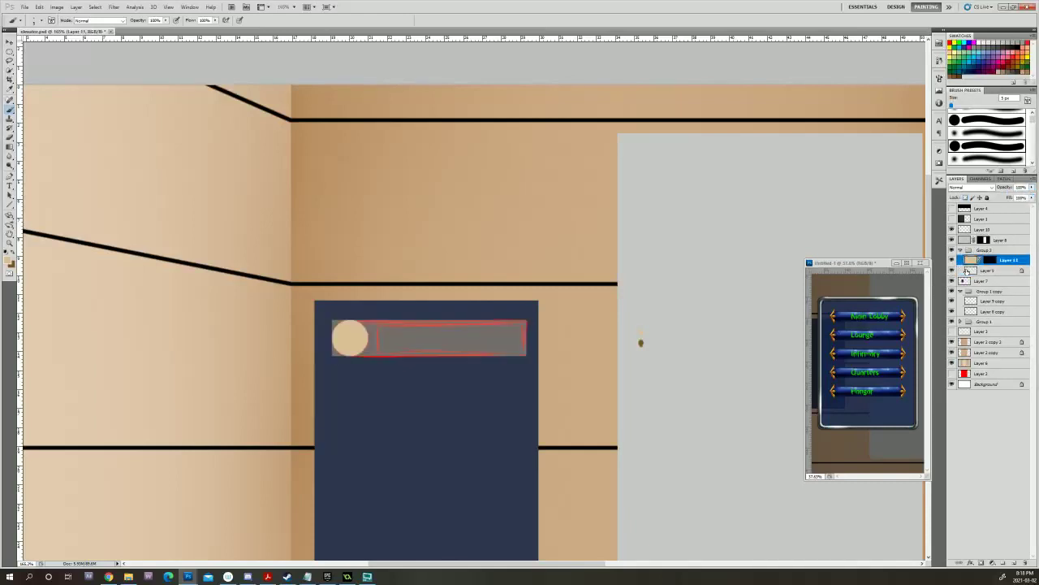
Mask away the button base's corners outside the circle at the left end and apply that layer mask.
{"action": "scroll", "coordinate": [355, 329], "scroll_direction": "up", "scroll_amount": 5}
{"action": "scroll", "coordinate": [351, 327], "scroll_direction": "up", "scroll_amount": 1}
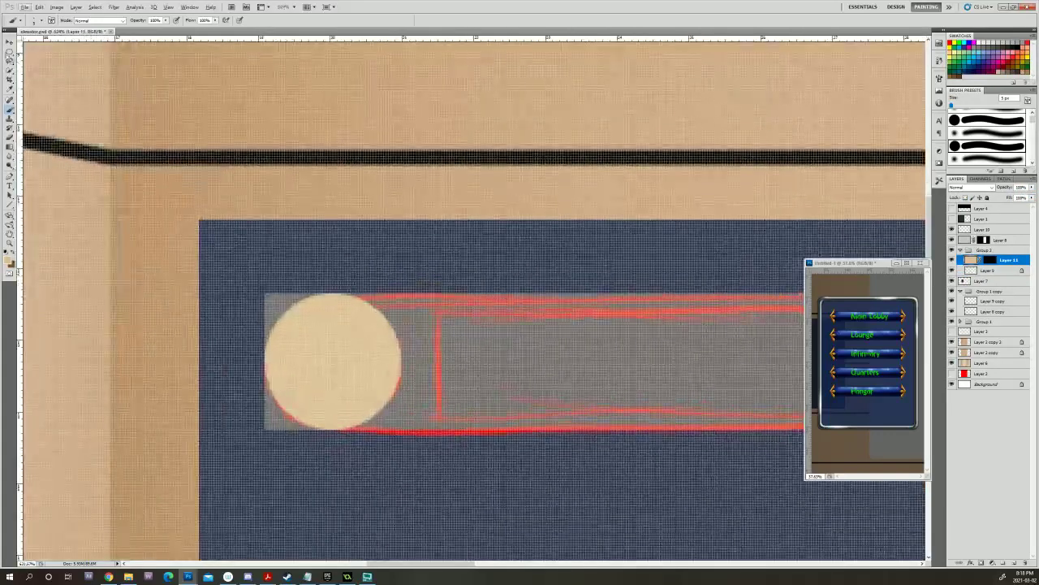
{"action": "left_click", "coordinate": [989, 270]}
{"action": "left_click", "coordinate": [981, 562]}
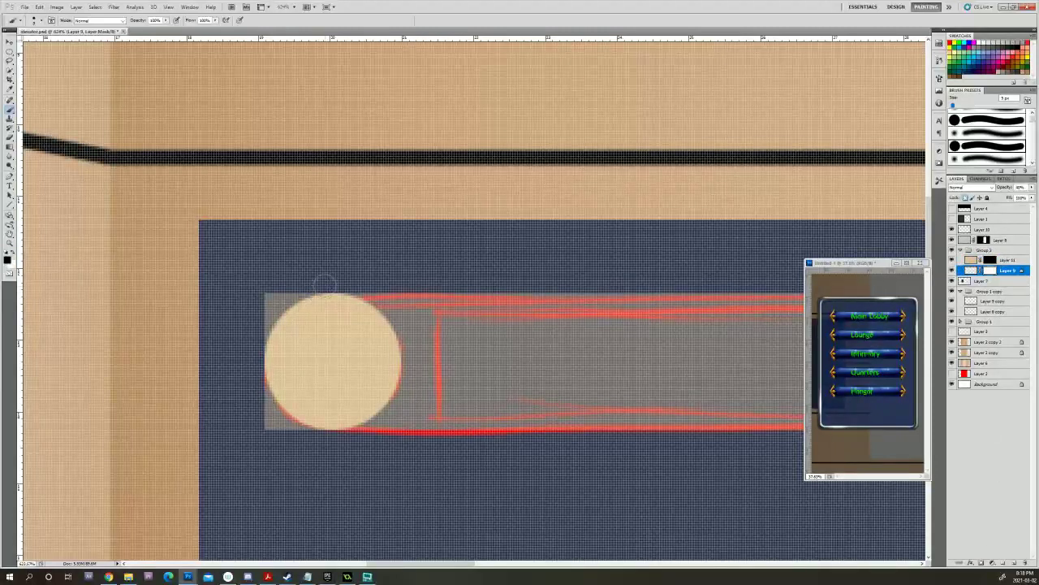
{"action": "mouse_move", "coordinate": [264, 371]}
{"action": "left_mouse_down"}
{"action": "mouse_move", "coordinate": [284, 418]}
{"action": "mouse_move", "coordinate": [315, 422]}
{"action": "left_mouse_up"}
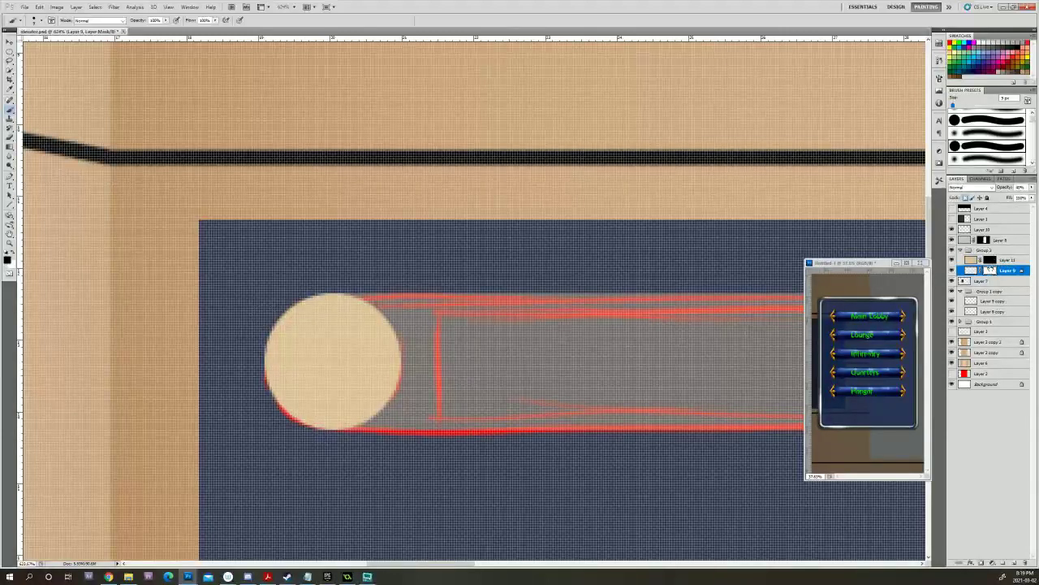
{"action": "right_click", "coordinate": [991, 266]}
{"action": "left_click", "coordinate": [986, 294]}
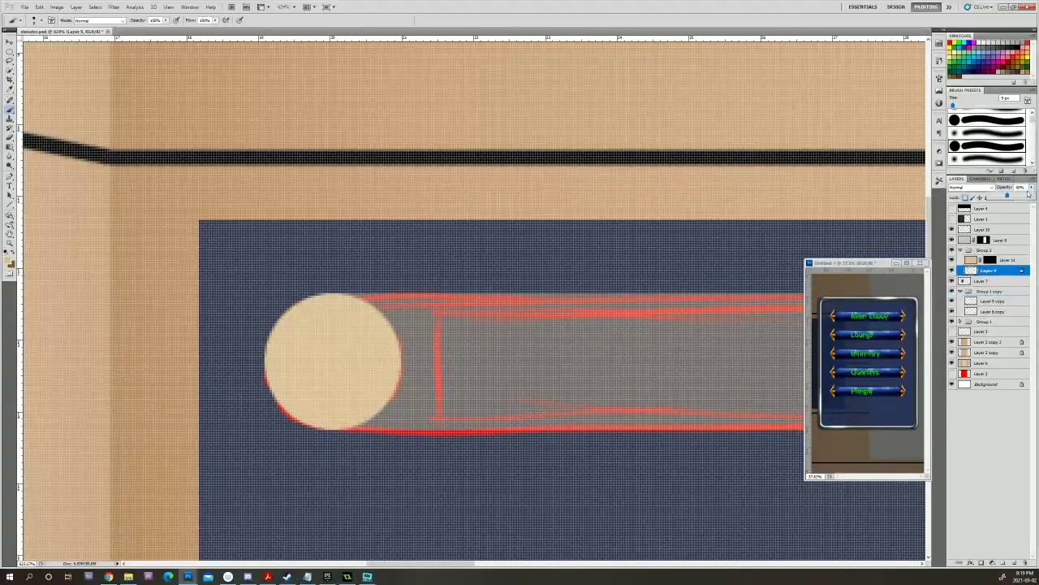
Restore the button base layer to full opacity and apply the circle layer's mask.
{"action": "left_click_drag", "start_coordinate": [1007, 196], "coordinate": [1032, 195]}
{"action": "left_click", "coordinate": [990, 259]}
{"action": "right_click", "coordinate": [990, 260]}
{"action": "left_click", "coordinate": [986, 282]}
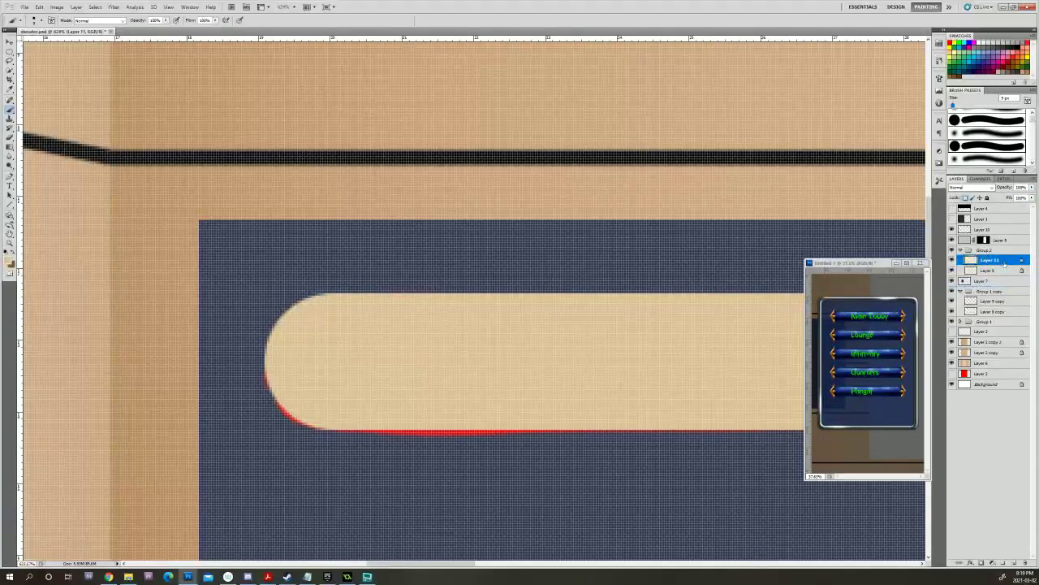
Duplicate the tan circle layer within the button's group.
{"action": "left_click_drag", "start_coordinate": [990, 260], "coordinate": [1014, 561]}
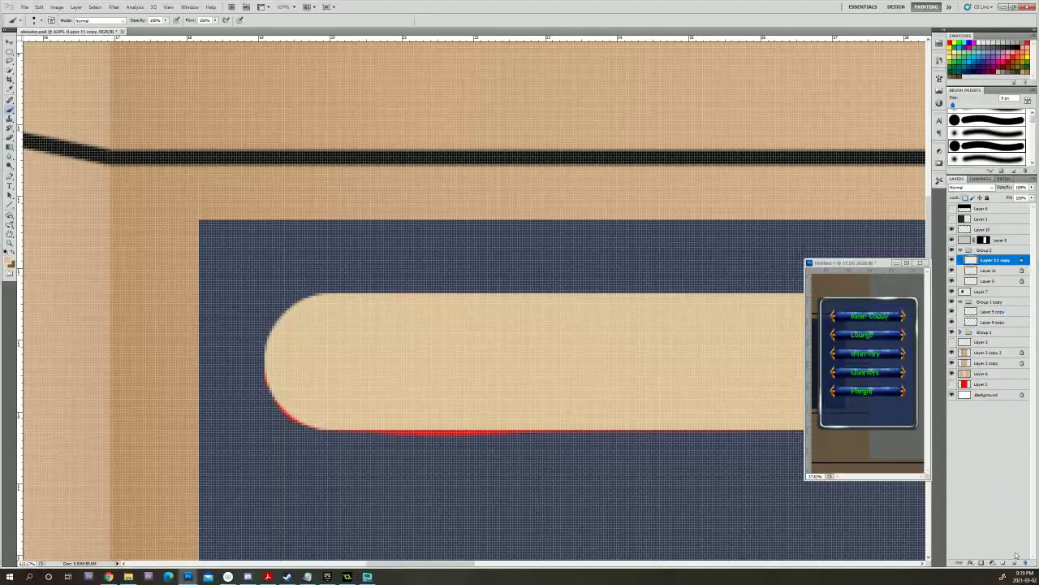
{"action": "key", "text": "ctrl+t"}
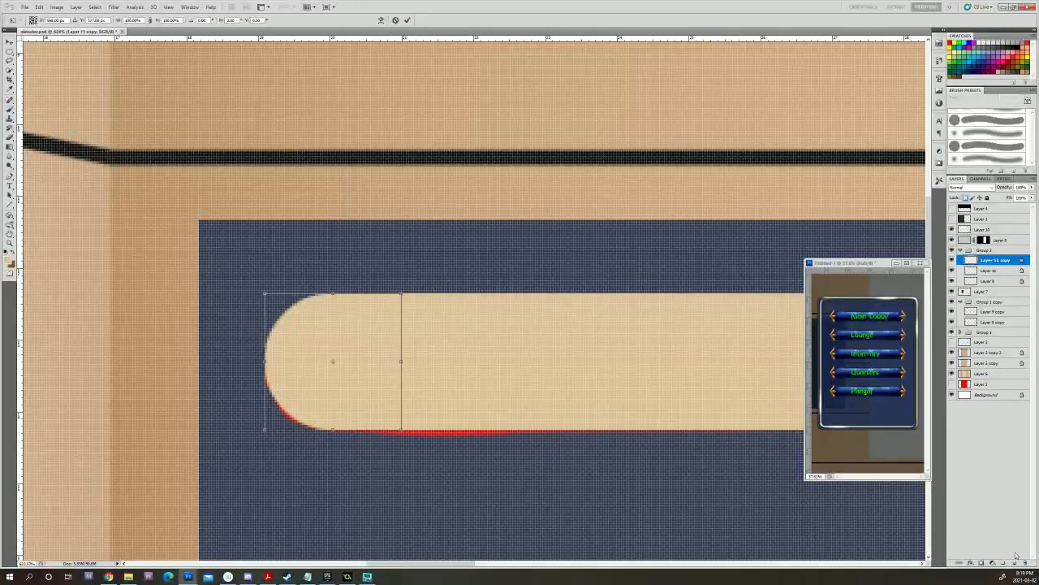
{"action": "key", "text": "Return"}
Choose a dark green foreground colour and paint the duplicated circle with it.
{"action": "left_click", "coordinate": [10, 261]}
{"action": "left_click", "coordinate": [389, 166]}
{"action": "left_click", "coordinate": [412, 186]}
{"action": "left_click_drag", "start_coordinate": [413, 187], "coordinate": [413, 179]}
{"action": "left_click", "coordinate": [377, 173]}
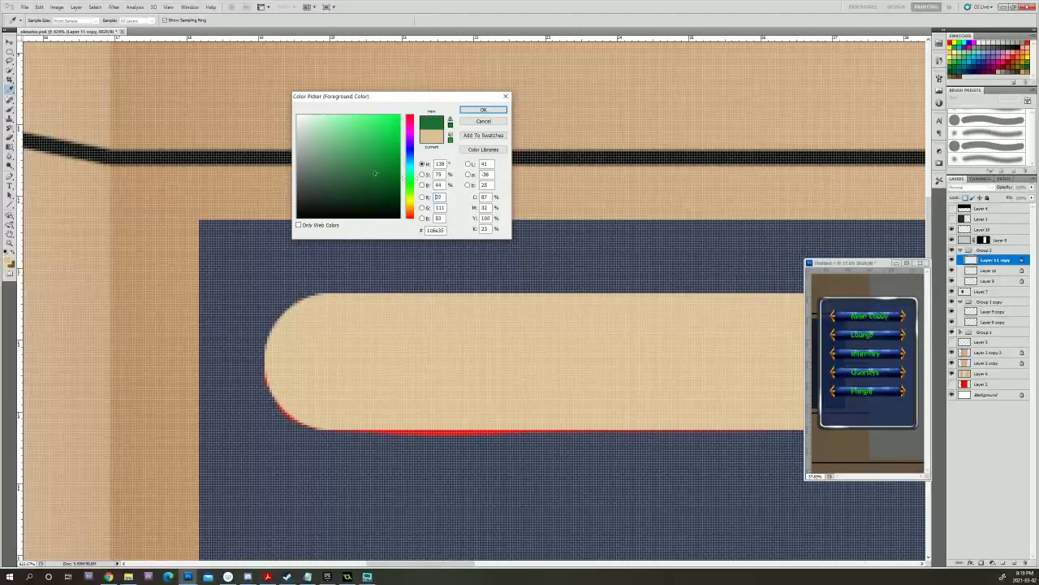
{"action": "left_click", "coordinate": [392, 175]}
{"action": "left_click", "coordinate": [483, 110]}
{"action": "key", "text": "b"}
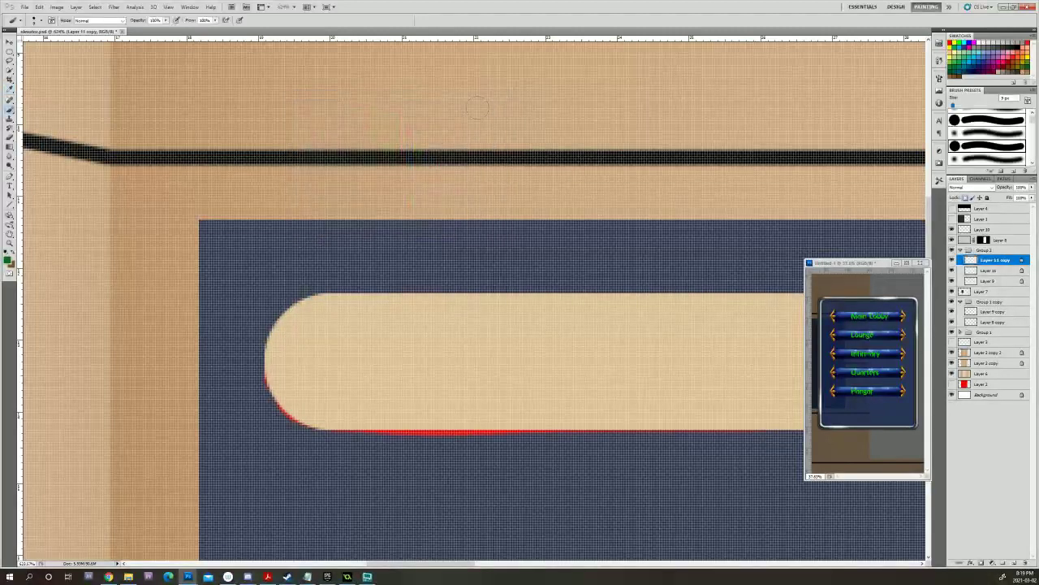
{"action": "left_click", "coordinate": [332, 362]}
Scale the green circle down to 74% around its centre inside the button's rounded end.
{"action": "key", "text": "ctrl+t"}
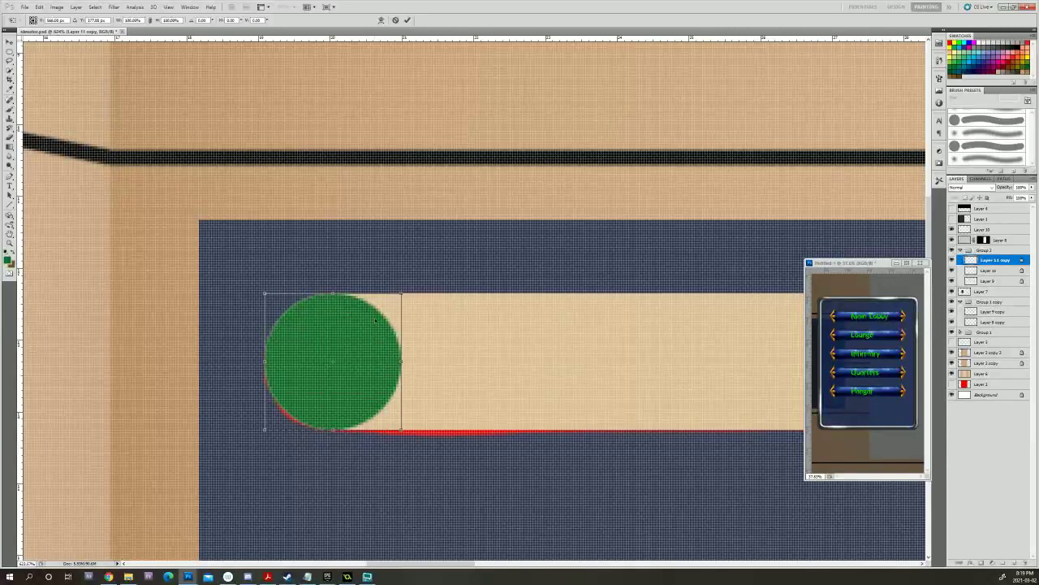
{"action": "left_click", "coordinate": [150, 20]}
{"action": "left_click_drag", "start_coordinate": [157, 21], "coordinate": [146, 20]}
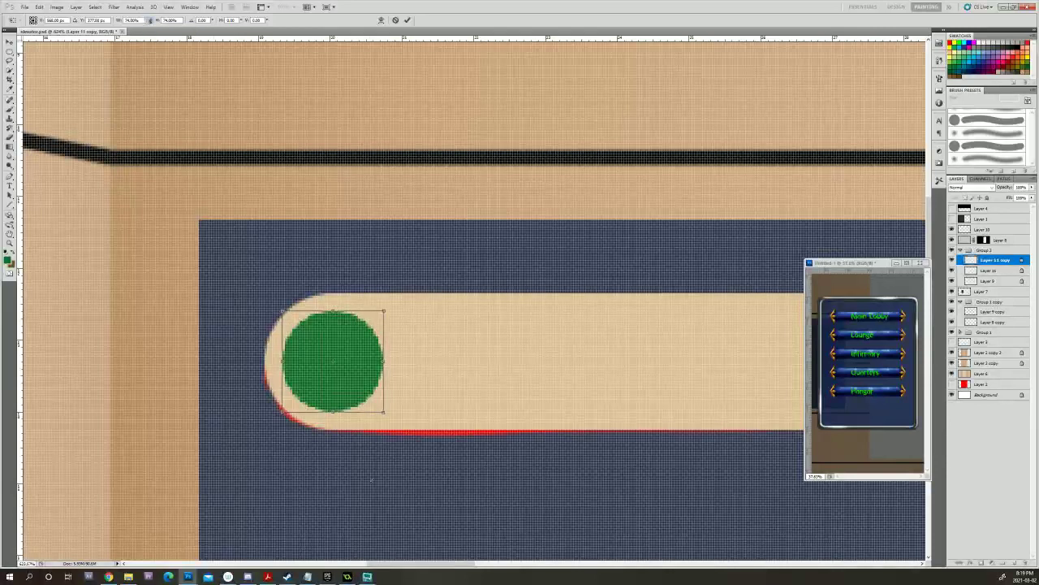
{"action": "key", "text": "Return"}
Examine the button's proportions up close and within the full elevator artwork.
{"action": "left_click_drag", "start_coordinate": [653, 415], "coordinate": [457, 416]}
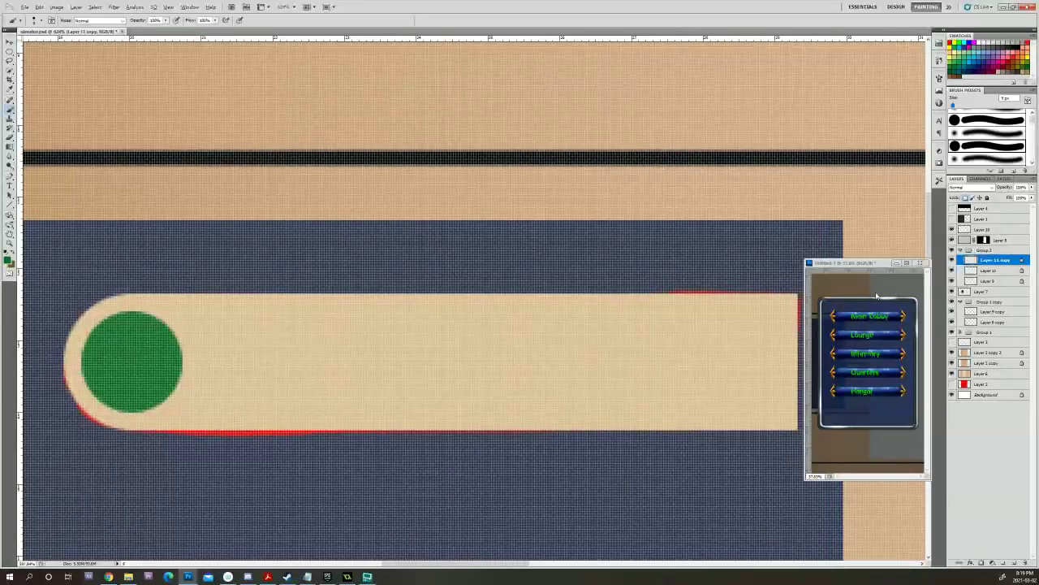
{"action": "key", "text": "ctrl+minus"}
{"action": "key", "text": "ctrl+minus"}
{"action": "key", "text": "ctrl+minus"}
{"action": "key", "text": "ctrl+minus"}
{"action": "scroll", "coordinate": [878, 289], "scroll_direction": "down", "scroll_amount": 4}
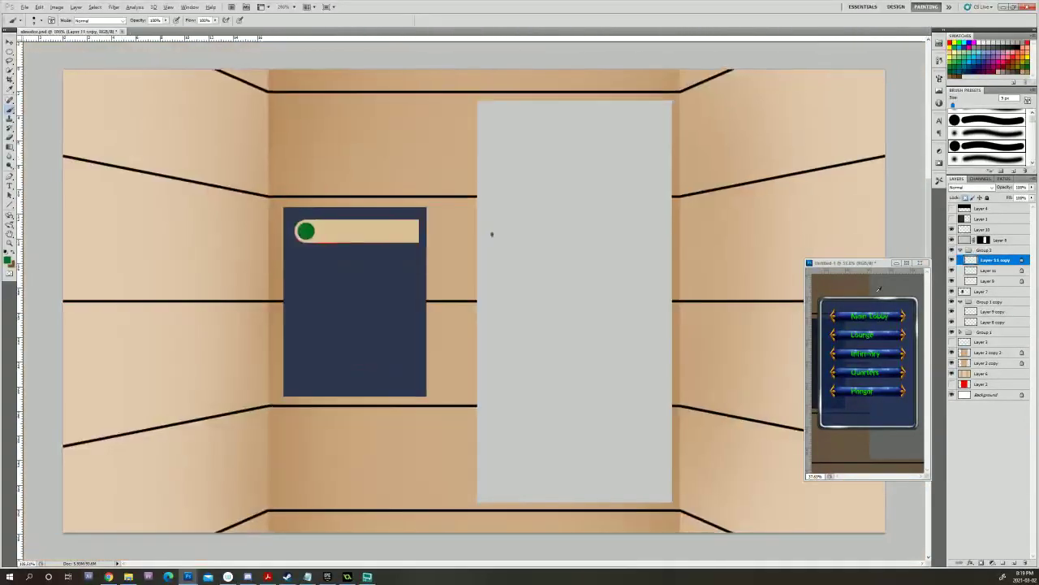
{"action": "scroll", "coordinate": [627, 403], "scroll_direction": "up", "scroll_amount": 4}
{"action": "scroll", "coordinate": [625, 403], "scroll_direction": "up", "scroll_amount": 1}
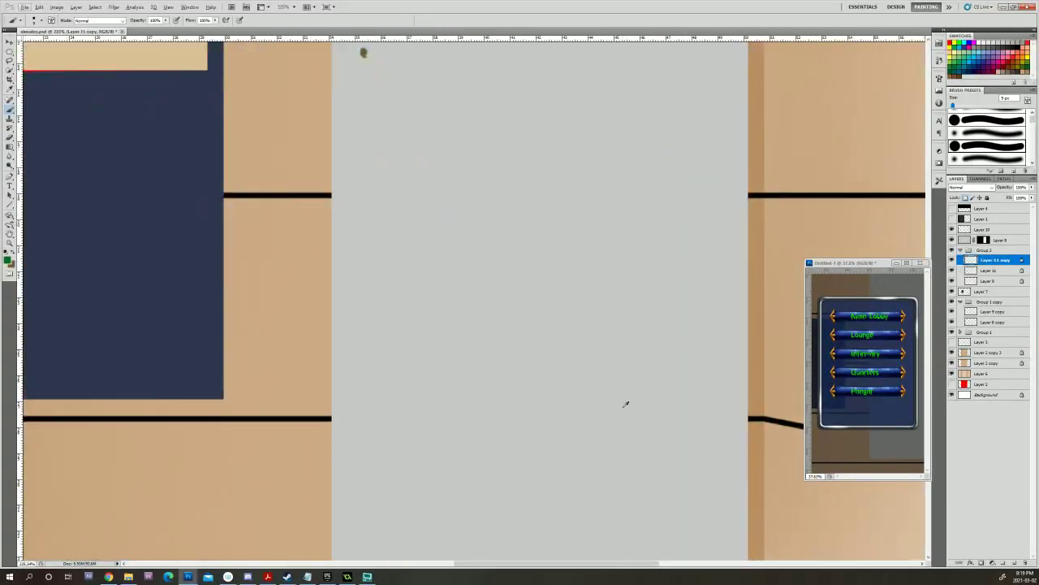
{"action": "left_click_drag", "start_coordinate": [276, 205], "coordinate": [634, 507]}
{"action": "left_click_drag", "start_coordinate": [505, 418], "coordinate": [410, 417]}
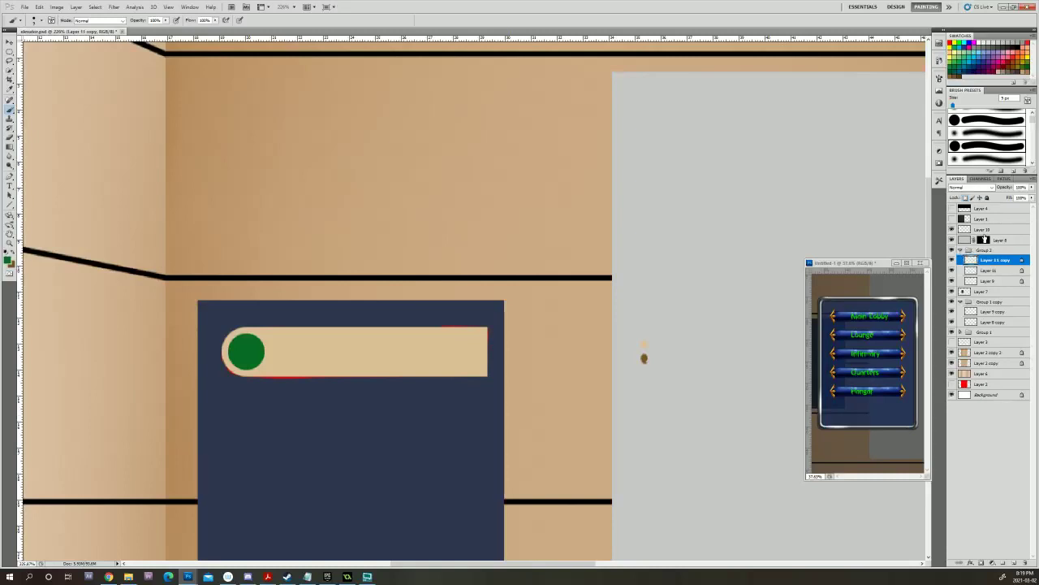
Merge the tan circle layer down into the button base layer, keeping the green circle on its own layer.
{"action": "left_click", "coordinate": [953, 270]}
{"action": "left_click", "coordinate": [952, 270]}
{"action": "left_click", "coordinate": [952, 260]}
{"action": "left_click", "coordinate": [952, 260]}
{"action": "left_click", "coordinate": [989, 273]}
{"action": "right_click", "coordinate": [988, 273]}
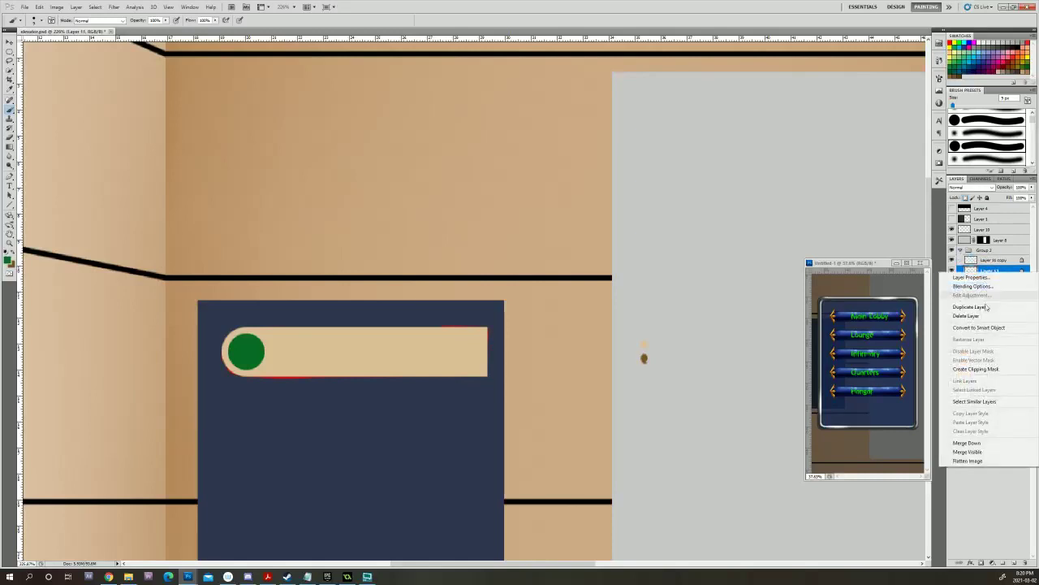
{"action": "left_click", "coordinate": [969, 443]}
{"action": "left_click", "coordinate": [952, 270]}
{"action": "left_click", "coordinate": [952, 270]}
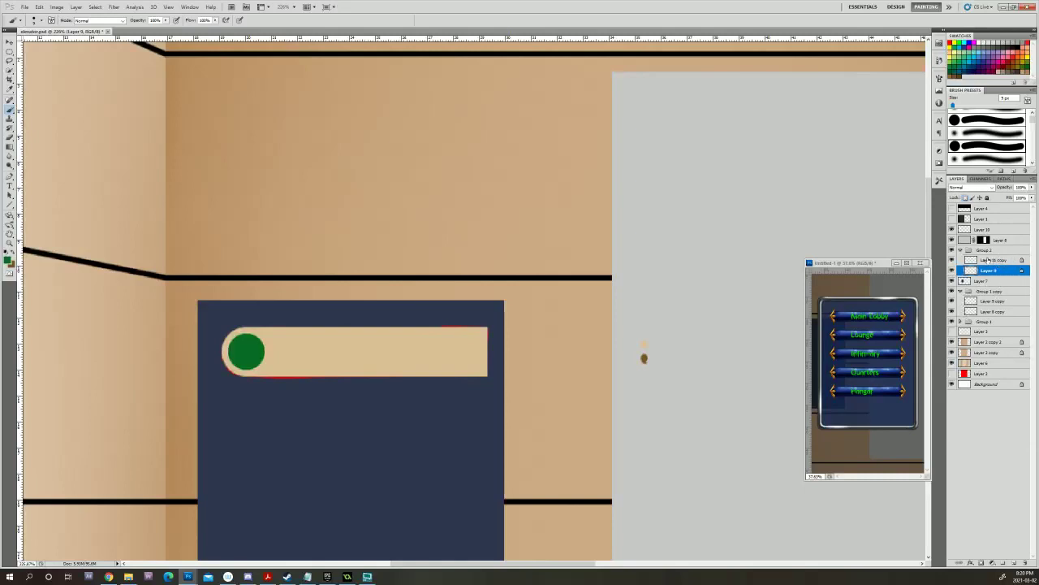
Lower the button group's opacity to 40% and fill a narrow vertical strip at the base's upper-right corner with dark green on a new layer.
{"action": "left_click", "coordinate": [952, 254]}
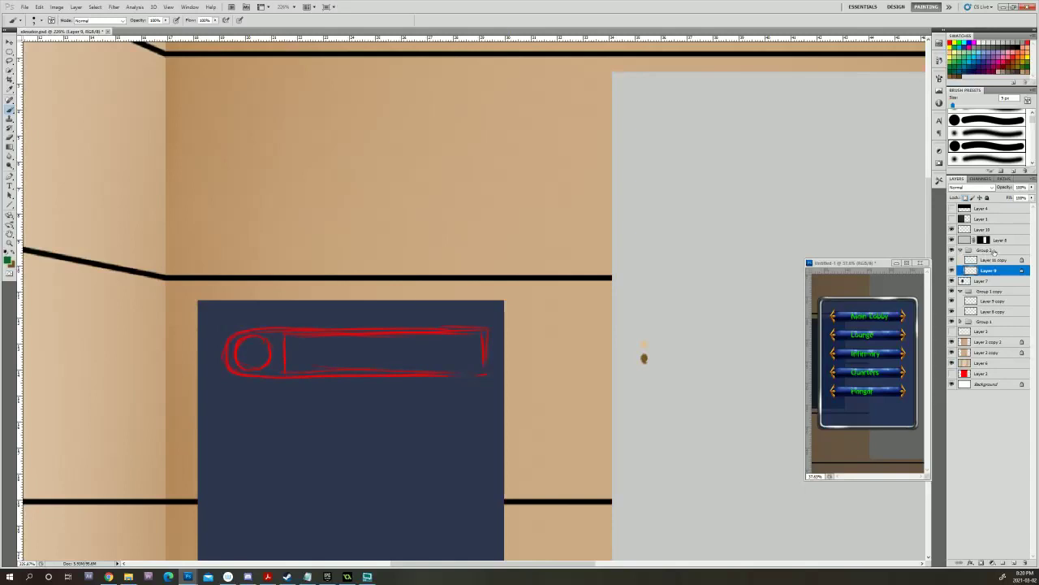
{"action": "left_click", "coordinate": [1000, 251]}
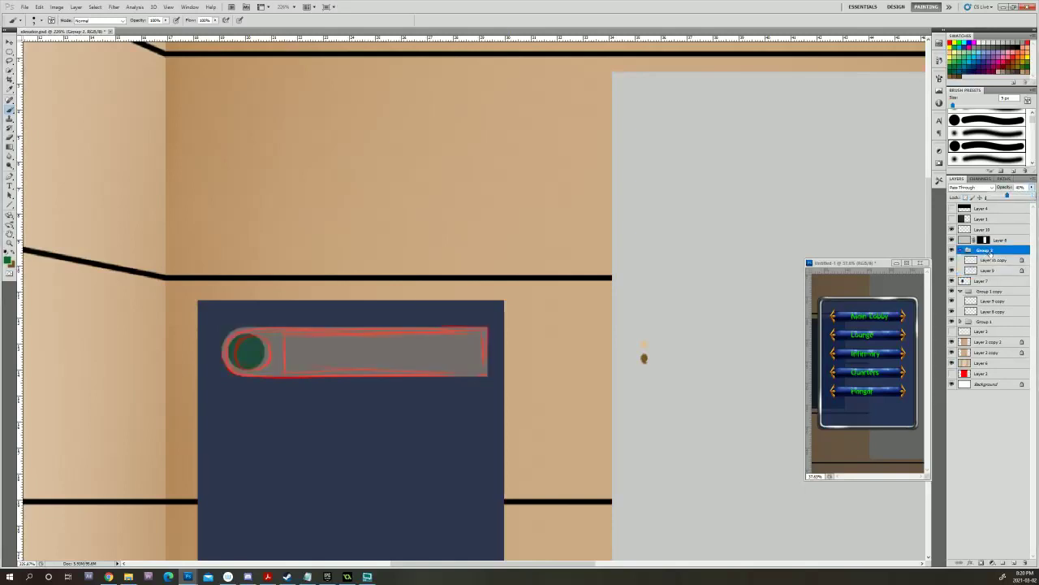
{"action": "left_click_drag", "start_coordinate": [8, 53], "coordinate": [26, 57]}
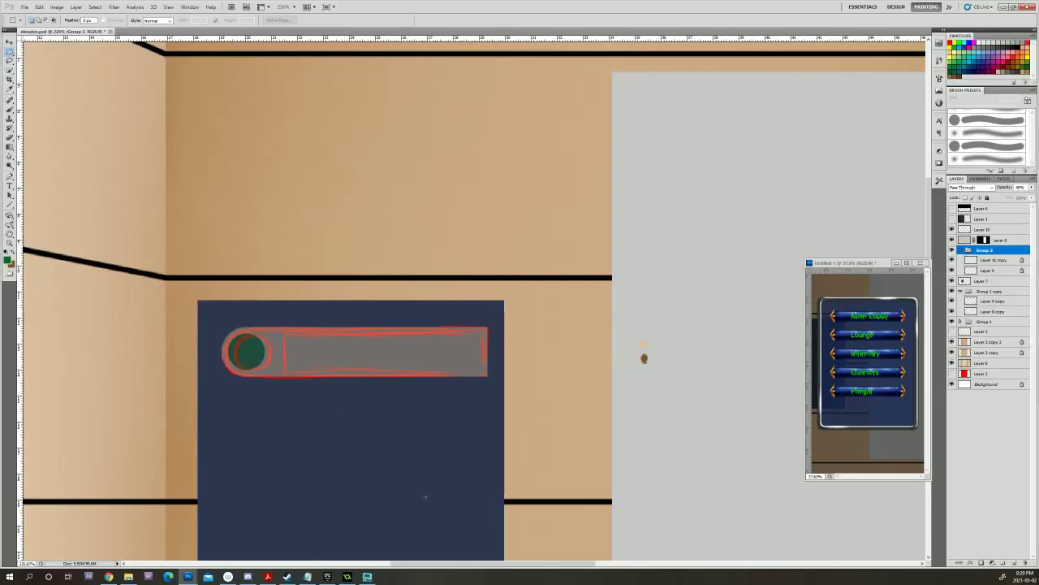
{"action": "scroll", "coordinate": [426, 496], "scroll_direction": "up", "scroll_amount": 6}
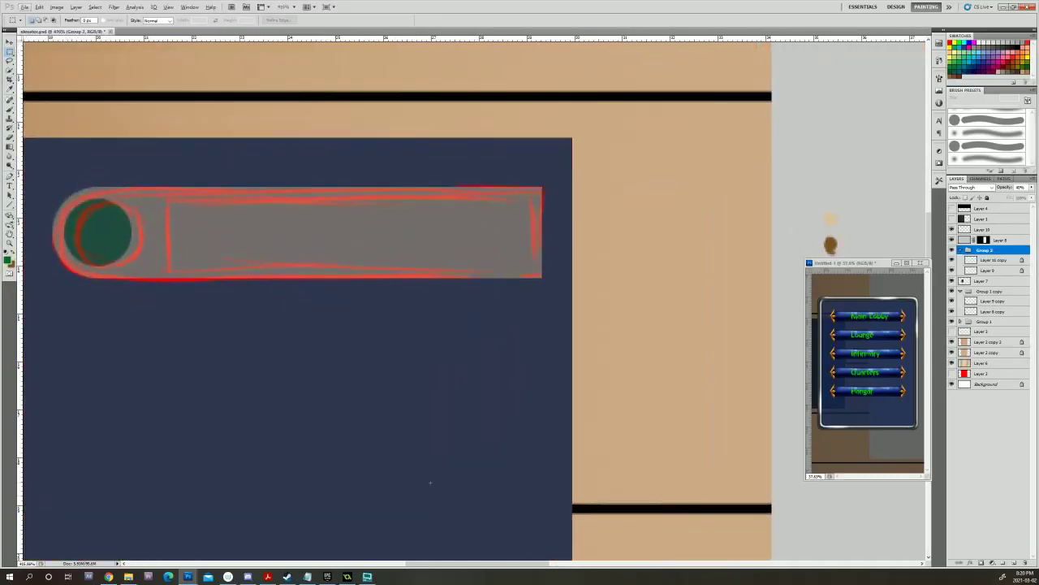
{"action": "left_click_drag", "start_coordinate": [466, 404], "coordinate": [513, 515]}
{"action": "scroll", "coordinate": [547, 418], "scroll_direction": "up", "scroll_amount": 4}
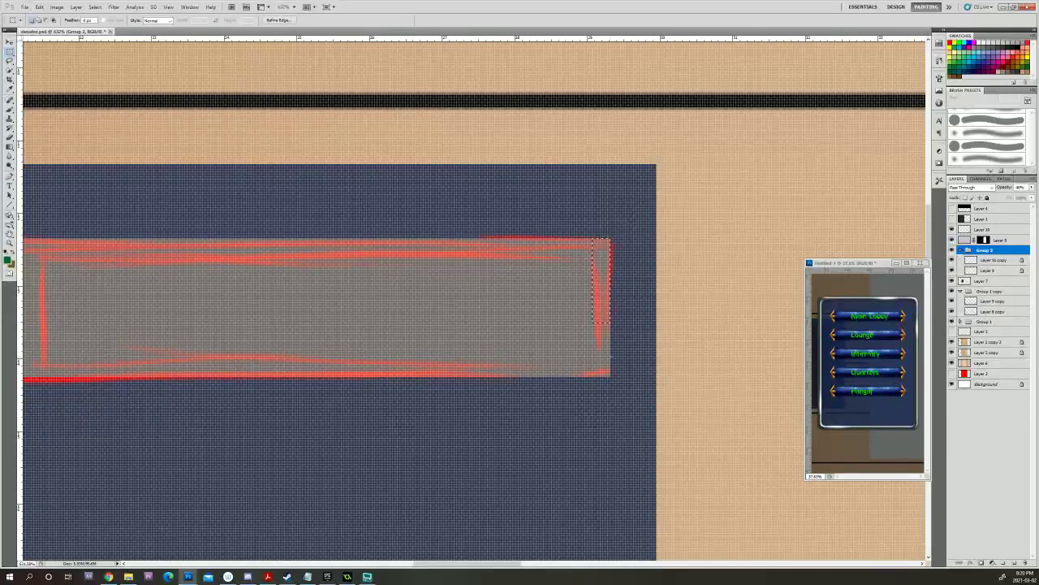
{"action": "left_click", "coordinate": [1013, 563]}
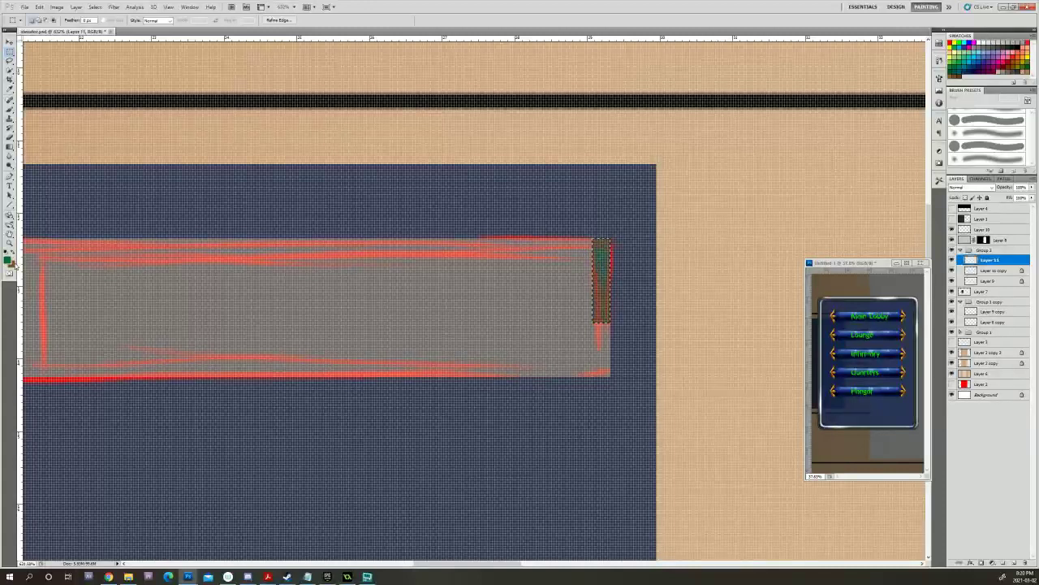
Restore the button group's opacity to 100% and clear the selection around the green strip.
{"action": "left_click", "coordinate": [1007, 250]}
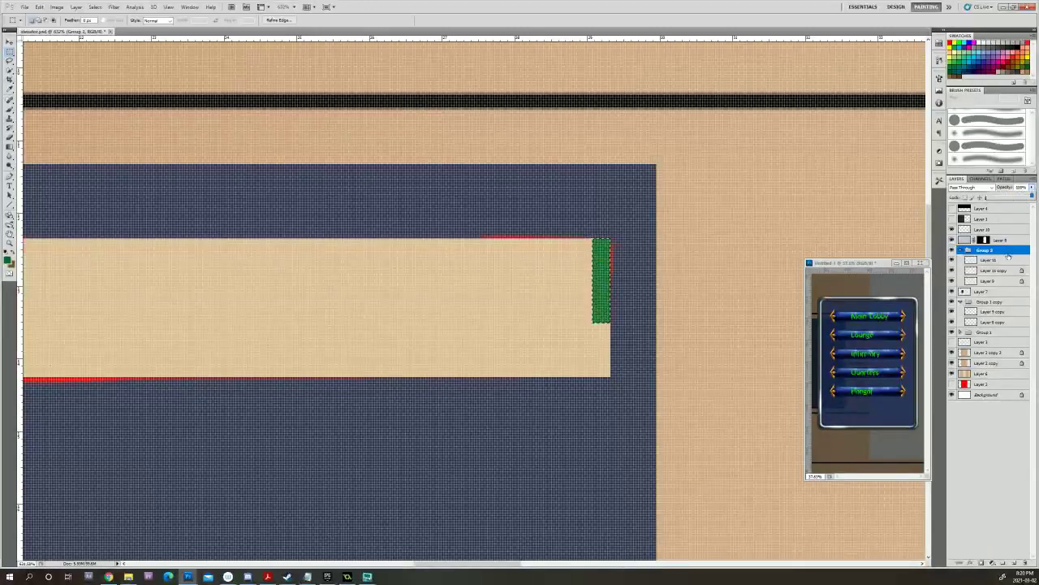
{"action": "key", "text": "ctrl+d"}
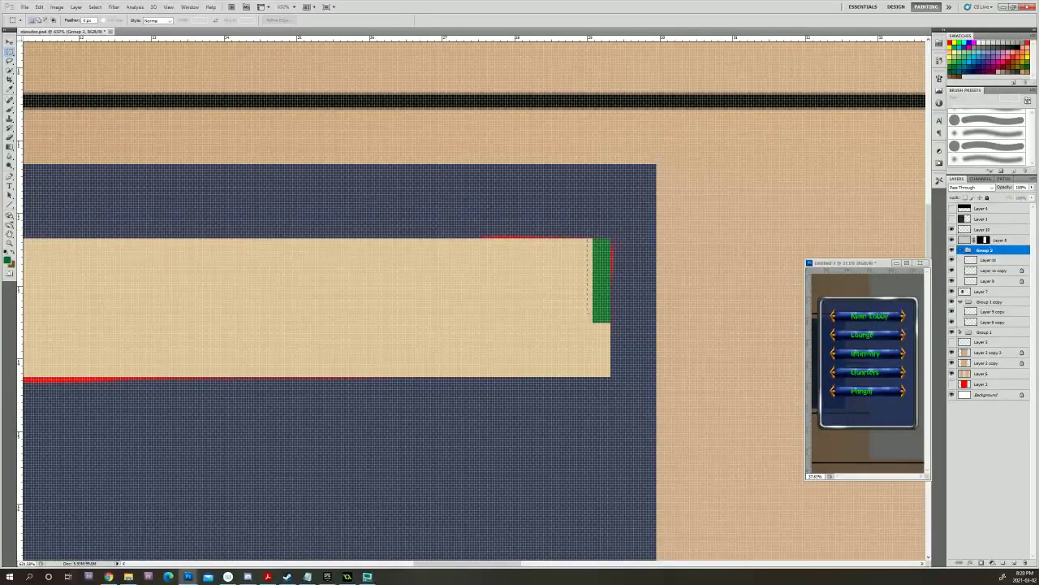
{"action": "left_click_drag", "start_coordinate": [595, 326], "coordinate": [593, 348]}
Duplicate the green strip, rotate the copy 90° clockwise and place it along the button's top edge against the vertical strip.
{"action": "left_click_drag", "start_coordinate": [1003, 261], "coordinate": [1015, 562]}
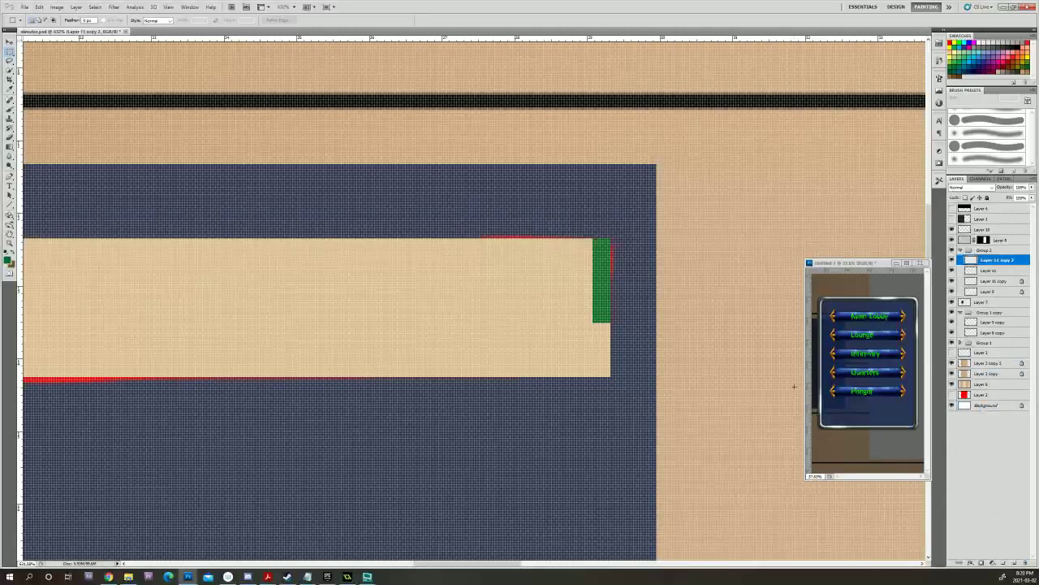
{"action": "left_click", "coordinate": [39, 7]}
{"action": "mouse_move", "coordinate": [65, 166]}
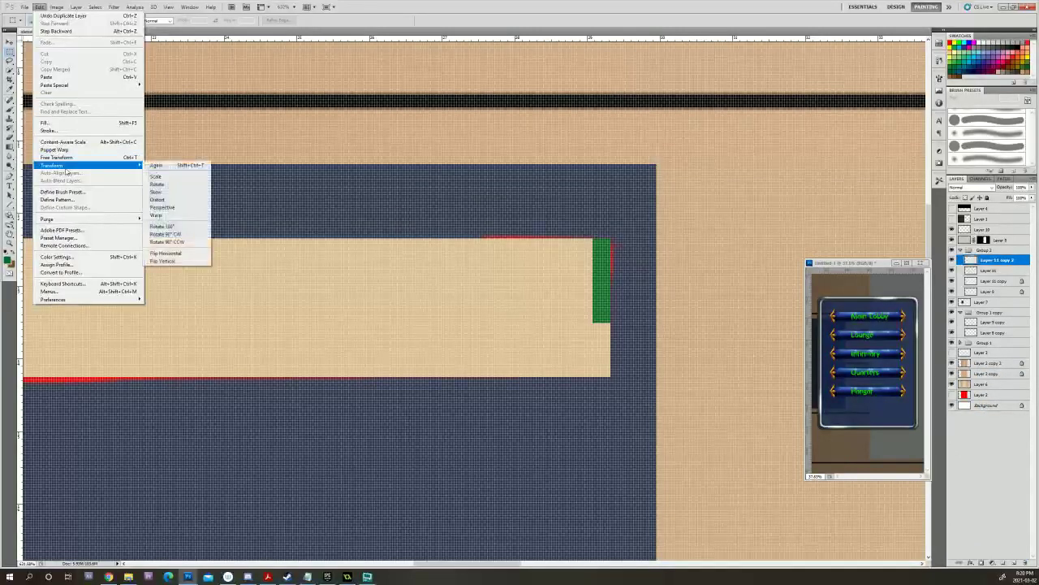
{"action": "left_click", "coordinate": [184, 234]}
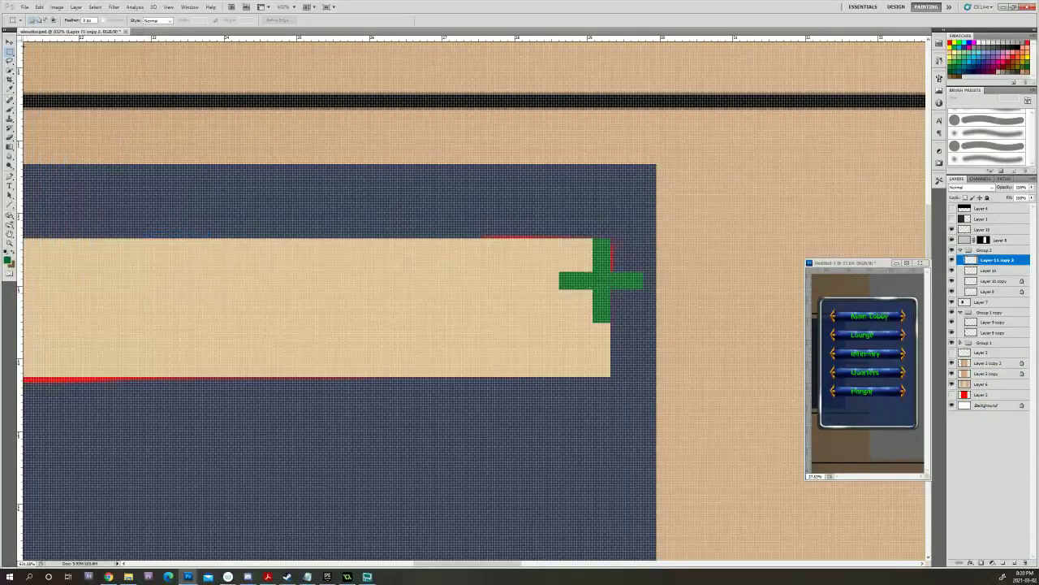
{"action": "key", "text": "v"}
{"action": "left_click_drag", "start_coordinate": [599, 304], "coordinate": [582, 253]}
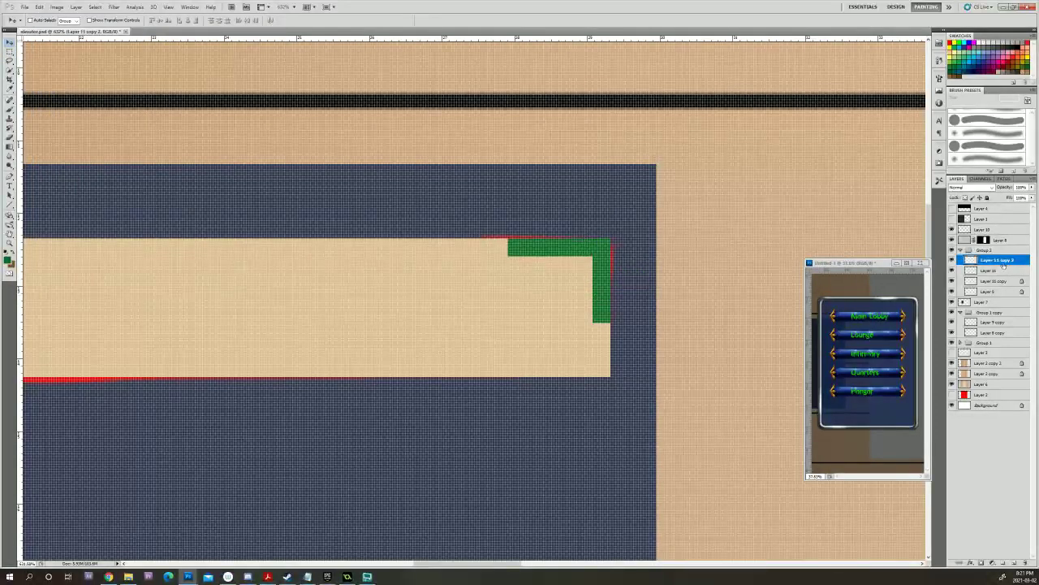
Duplicate the horizontal green strip and place the copy along the button's bottom edge.
{"action": "left_click_drag", "start_coordinate": [1005, 262], "coordinate": [1014, 562]}
{"action": "left_click_drag", "start_coordinate": [558, 252], "coordinate": [556, 371]}
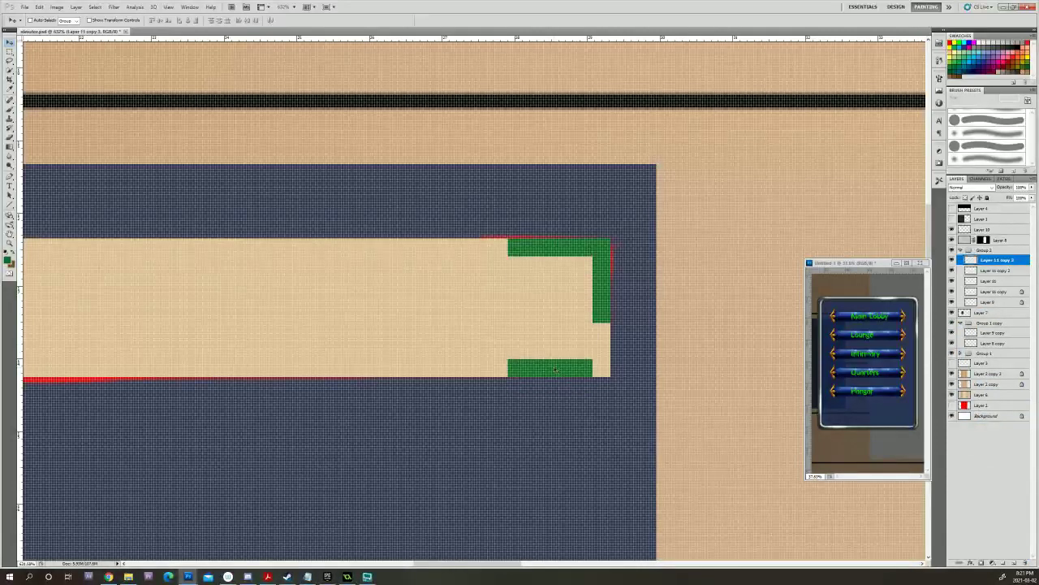
{"action": "scroll", "coordinate": [555, 370], "scroll_direction": "down", "scroll_amount": 5}
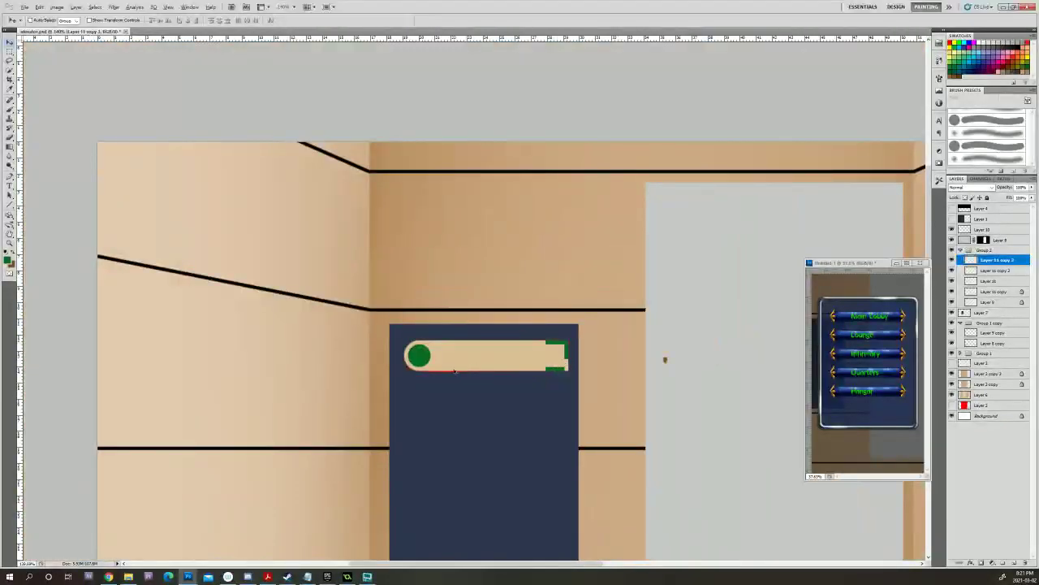
{"action": "scroll", "coordinate": [571, 346], "scroll_direction": "up", "scroll_amount": 5}
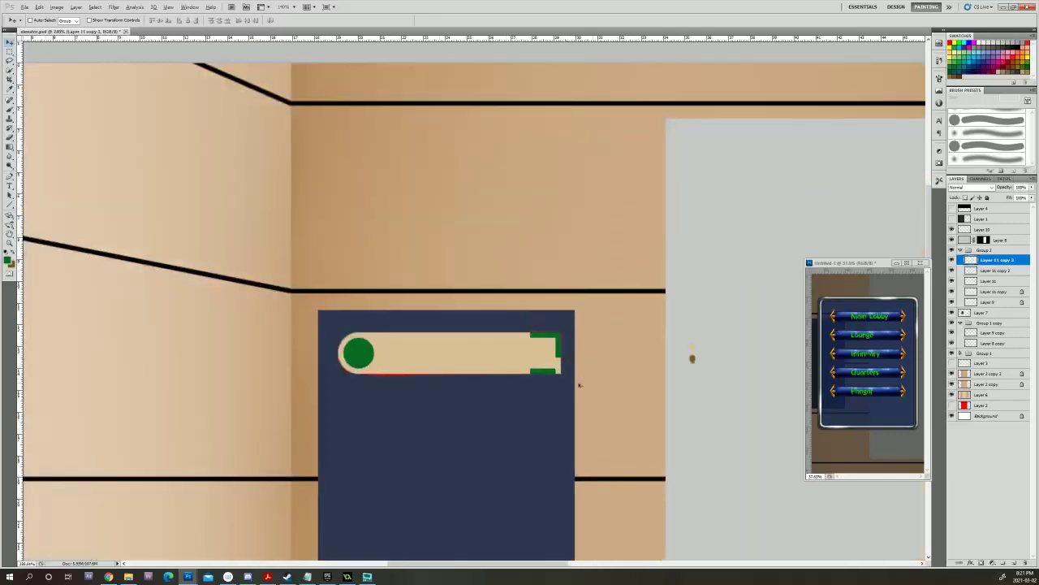
Stretch the top green strip leftward along the button's upper edge to just past the green circle.
{"action": "left_click", "coordinate": [992, 271]}
{"action": "left_click", "coordinate": [952, 270]}
{"action": "left_click", "coordinate": [952, 271]}
{"action": "key", "text": "ctrl+t"}
{"action": "left_click_drag", "start_coordinate": [411, 388], "coordinate": [877, 439]}
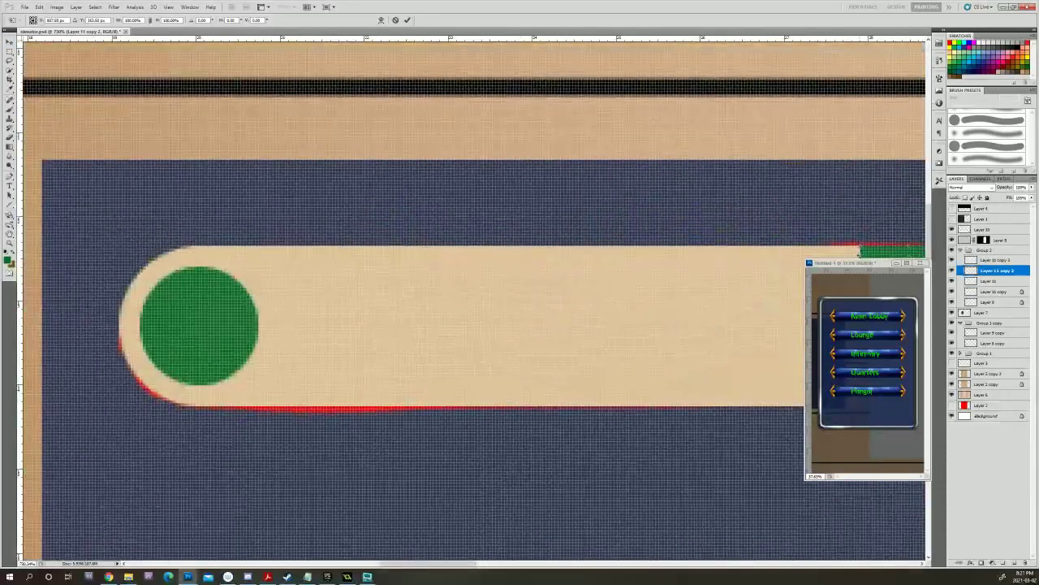
{"action": "left_click_drag", "start_coordinate": [859, 252], "coordinate": [287, 282]}
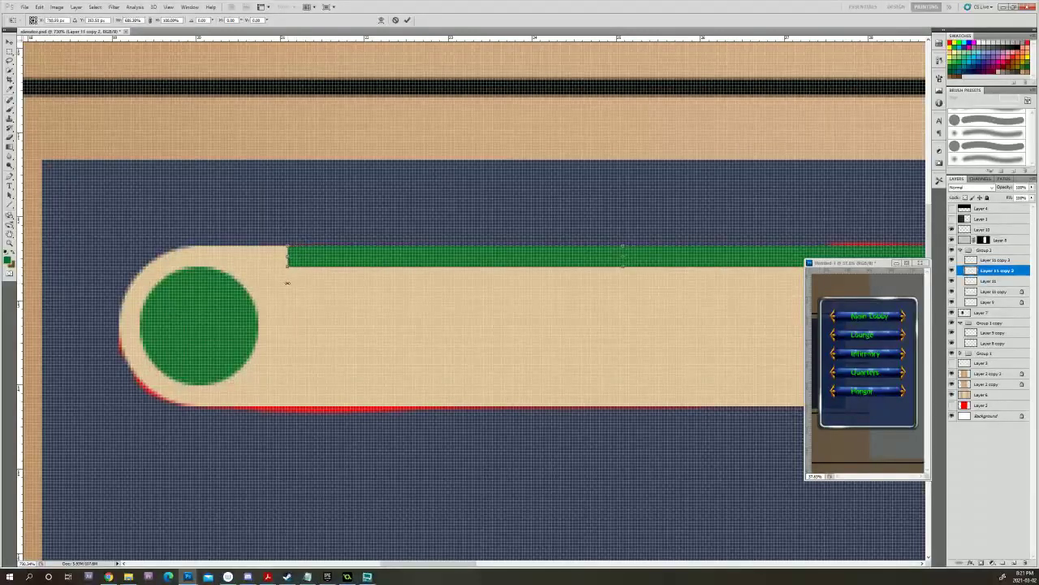
{"action": "key", "text": "Return"}
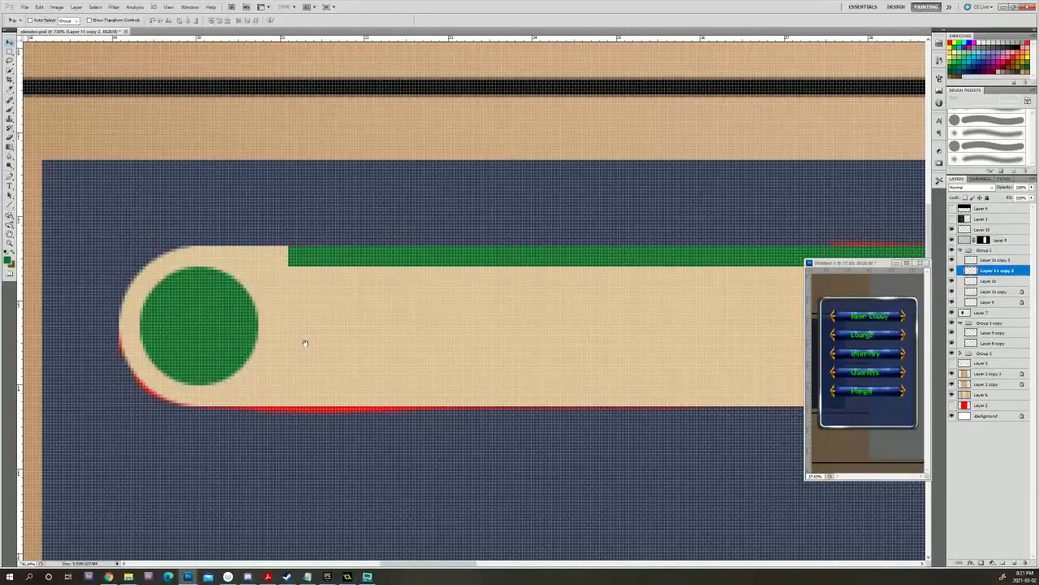
Stretch the vertical green strip down the button's right end to its bottom edge.
{"action": "left_click_drag", "start_coordinate": [331, 345], "coordinate": [81, 431]}
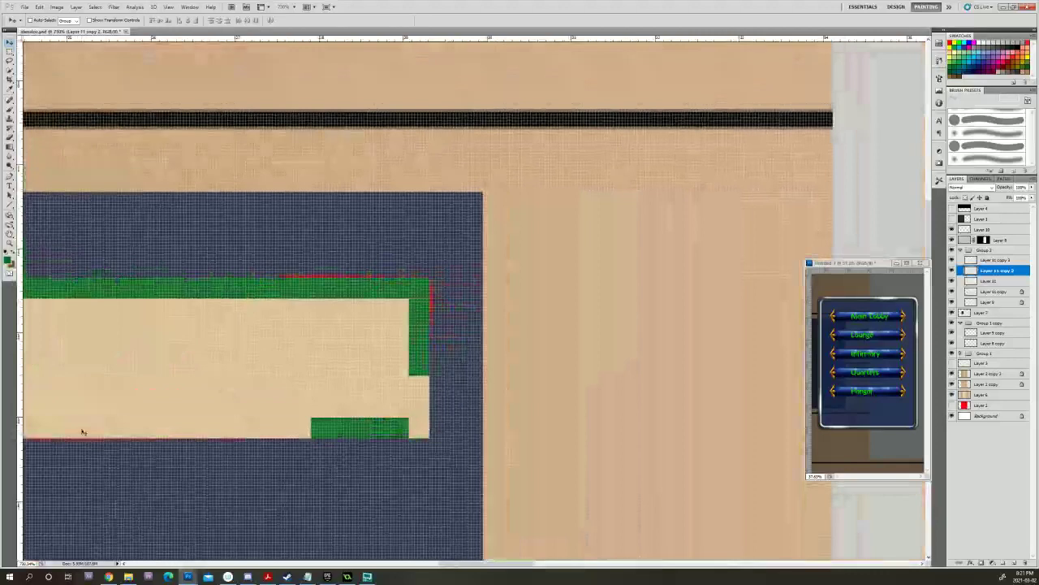
{"action": "left_click", "coordinate": [987, 280]}
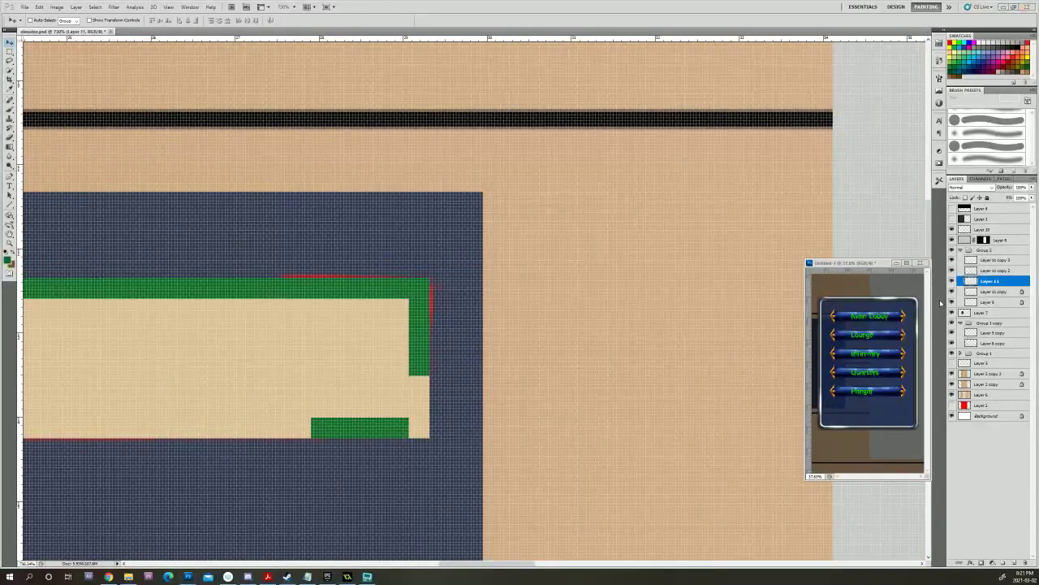
{"action": "key", "text": "ctrl+t"}
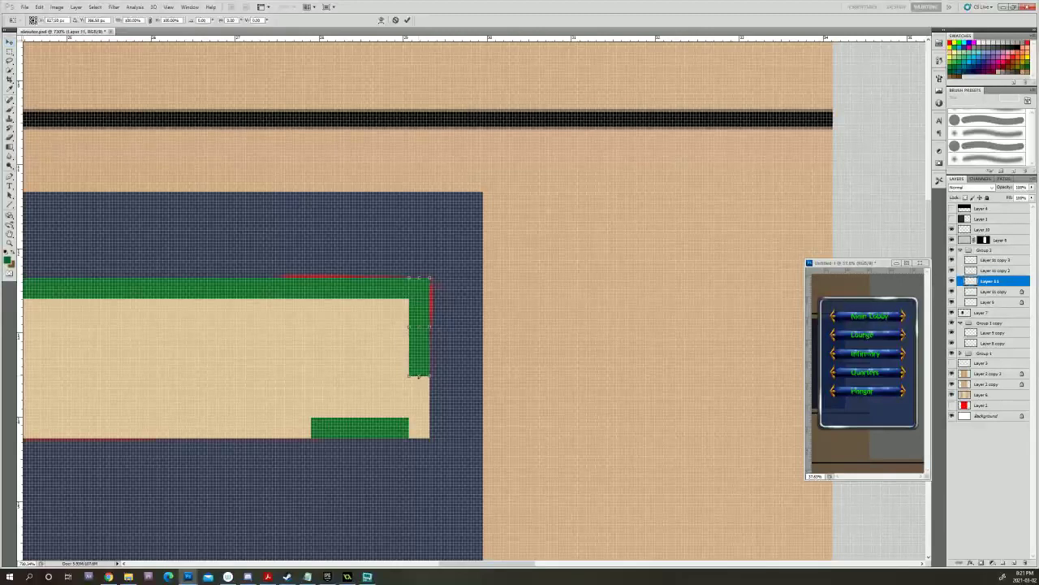
{"action": "left_click_drag", "start_coordinate": [419, 376], "coordinate": [420, 437]}
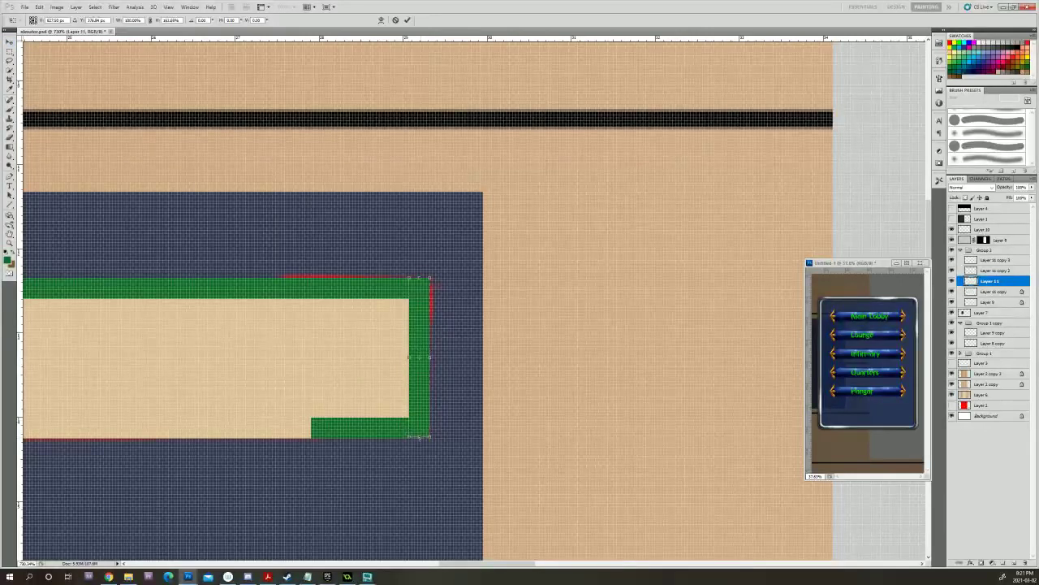
{"action": "key", "text": "Return"}
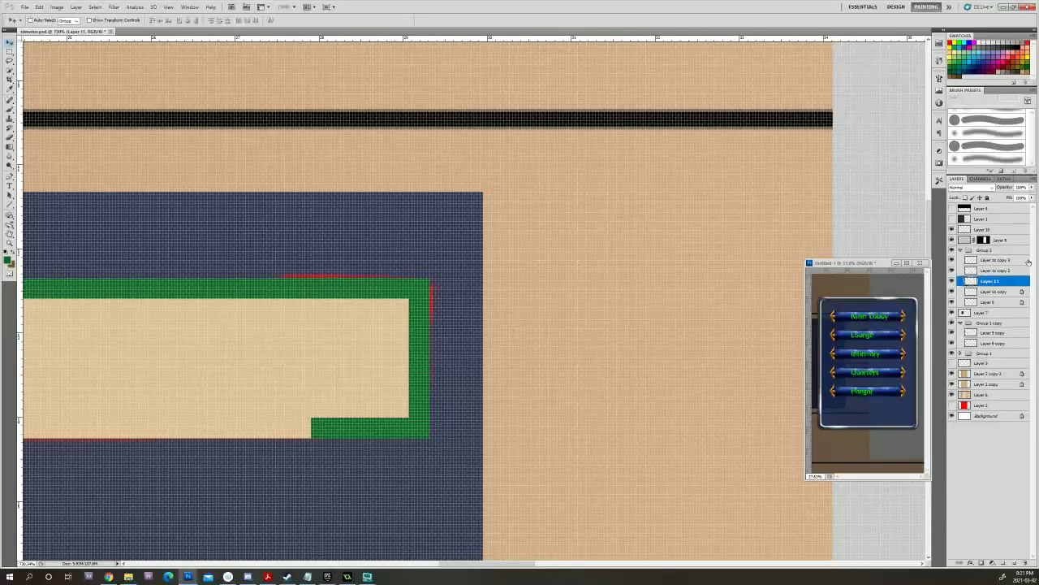
Stretch the bottom green strip leftward along the button's lower edge to just past the green circle.
{"action": "left_click", "coordinate": [989, 259]}
{"action": "left_click_drag", "start_coordinate": [341, 414], "coordinate": [81, 385]}
{"action": "key", "text": "ctrl+t"}
{"action": "key", "text": "Return"}
{"action": "left_click_drag", "start_coordinate": [176, 481], "coordinate": [26, 507]}
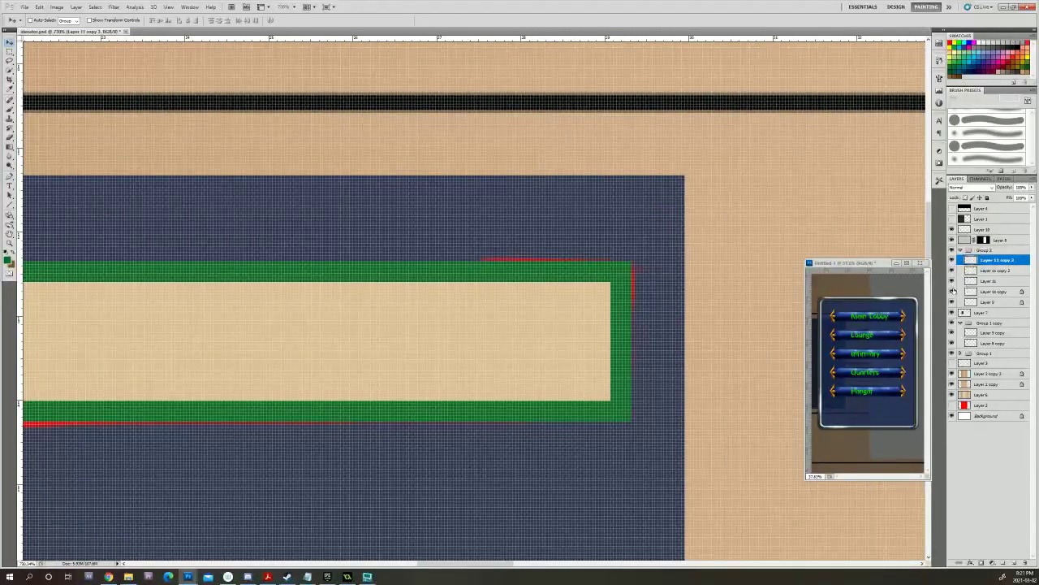
{"action": "left_click", "coordinate": [953, 271]}
{"action": "left_click", "coordinate": [952, 270]}
{"action": "scroll", "coordinate": [546, 465], "scroll_direction": "down", "scroll_amount": 5}
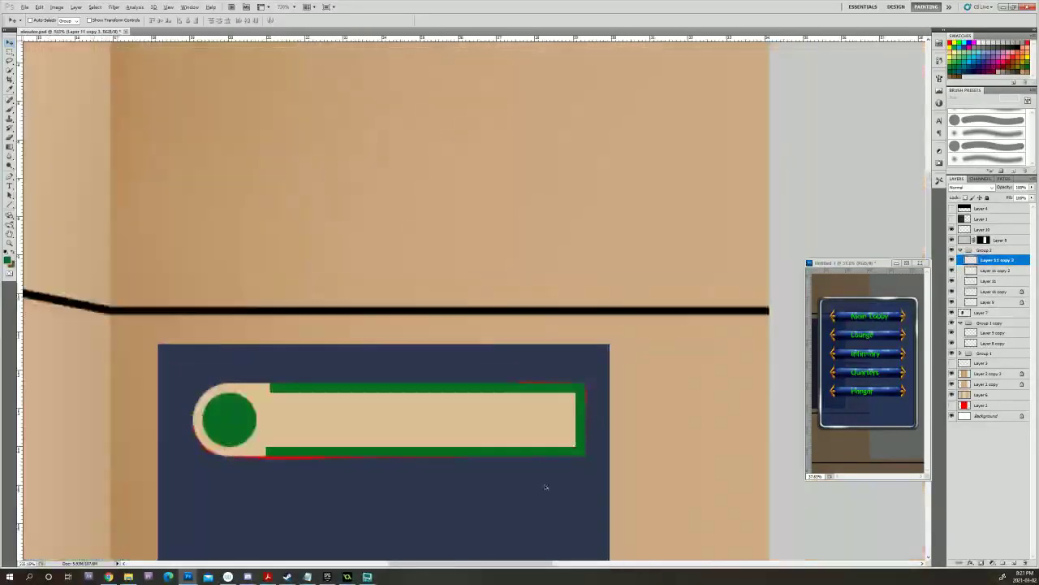
{"action": "scroll", "coordinate": [545, 491], "scroll_direction": "up", "scroll_amount": 5}
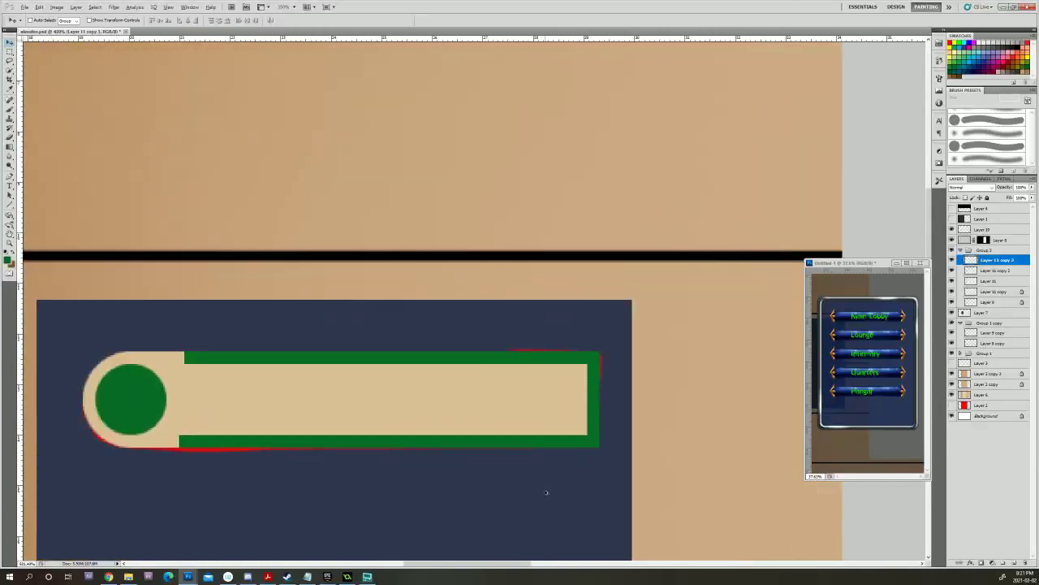
{"action": "scroll", "coordinate": [538, 496], "scroll_direction": "down", "scroll_amount": 1}
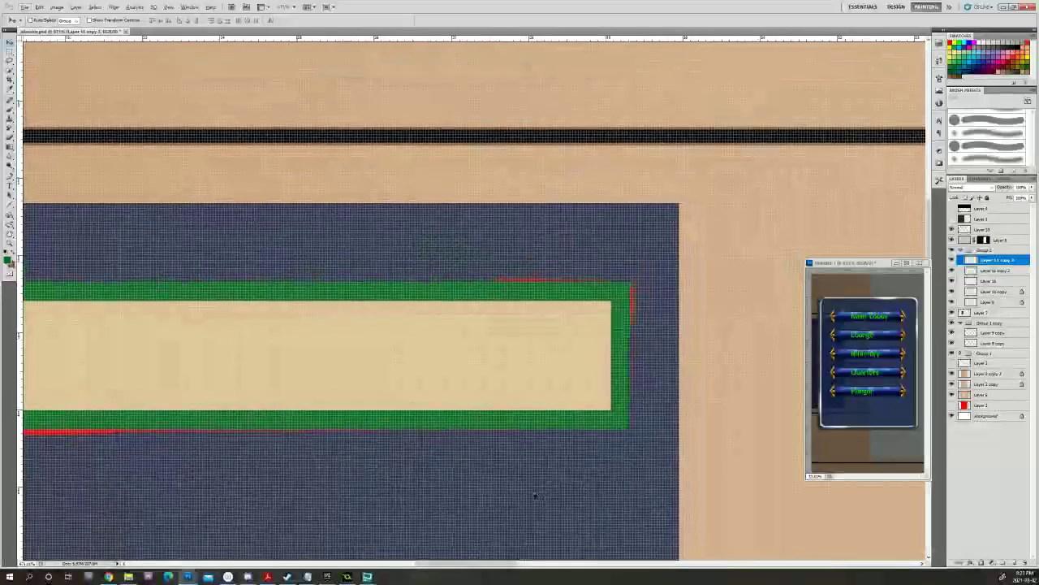
Identify the green border strips' layers and duplicate the layer of the vertical strip at the button's right end.
{"action": "left_click_drag", "start_coordinate": [538, 496], "coordinate": [695, 479]}
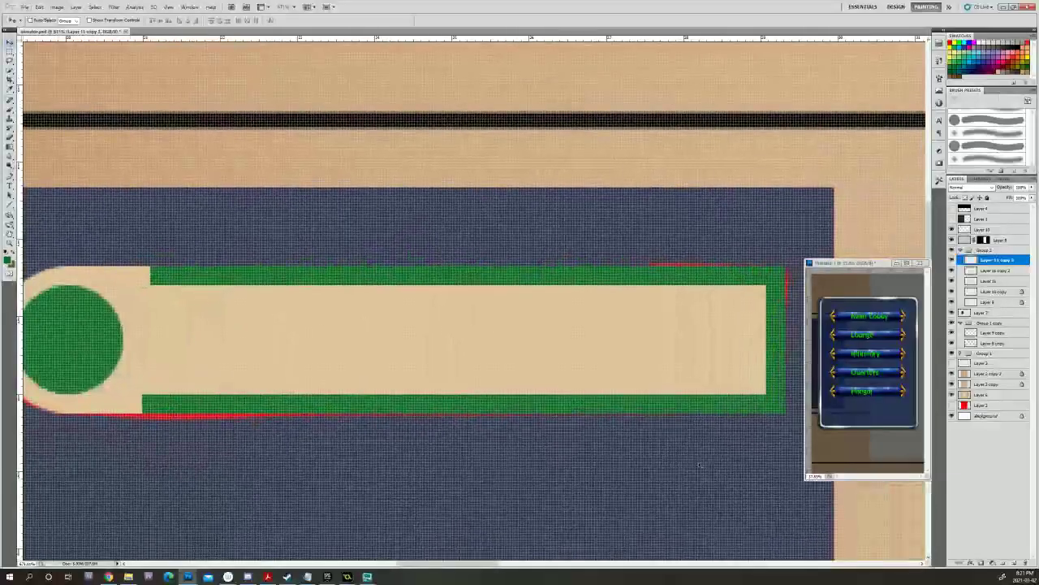
{"action": "left_click", "coordinate": [951, 271]}
{"action": "left_click", "coordinate": [951, 272]}
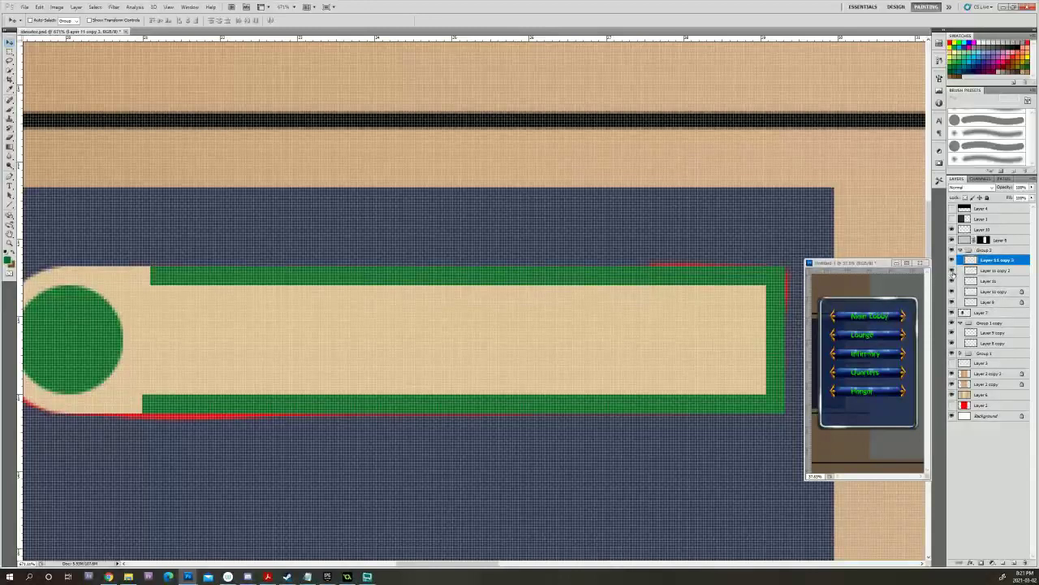
{"action": "left_click_drag", "start_coordinate": [666, 488], "coordinate": [513, 503]}
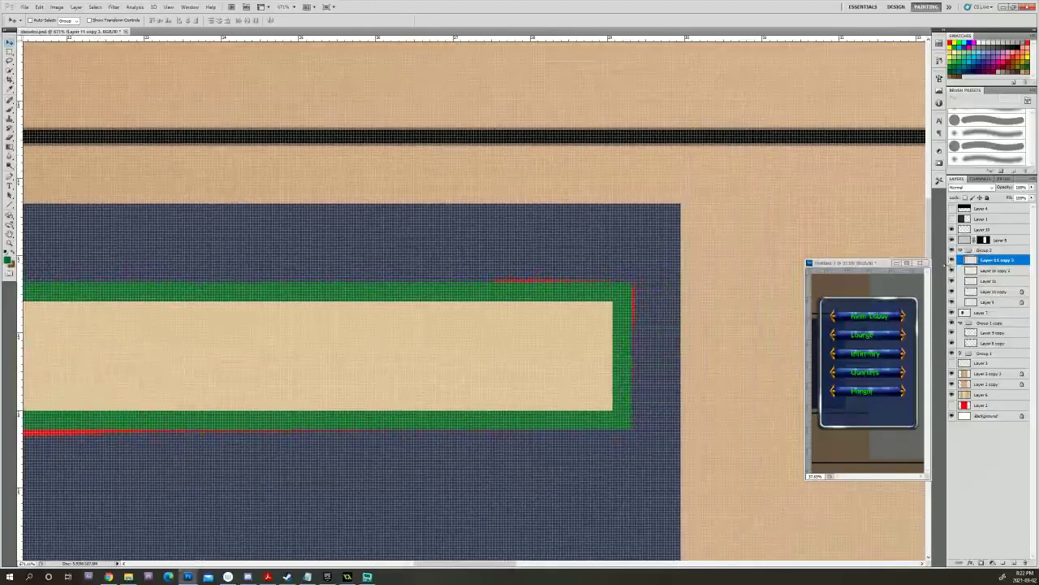
{"action": "left_click", "coordinate": [952, 271]}
{"action": "left_click", "coordinate": [952, 271]}
{"action": "left_click", "coordinate": [952, 281]}
{"action": "left_click", "coordinate": [952, 281]}
{"action": "left_click_drag", "start_coordinate": [983, 282], "coordinate": [1014, 561]}
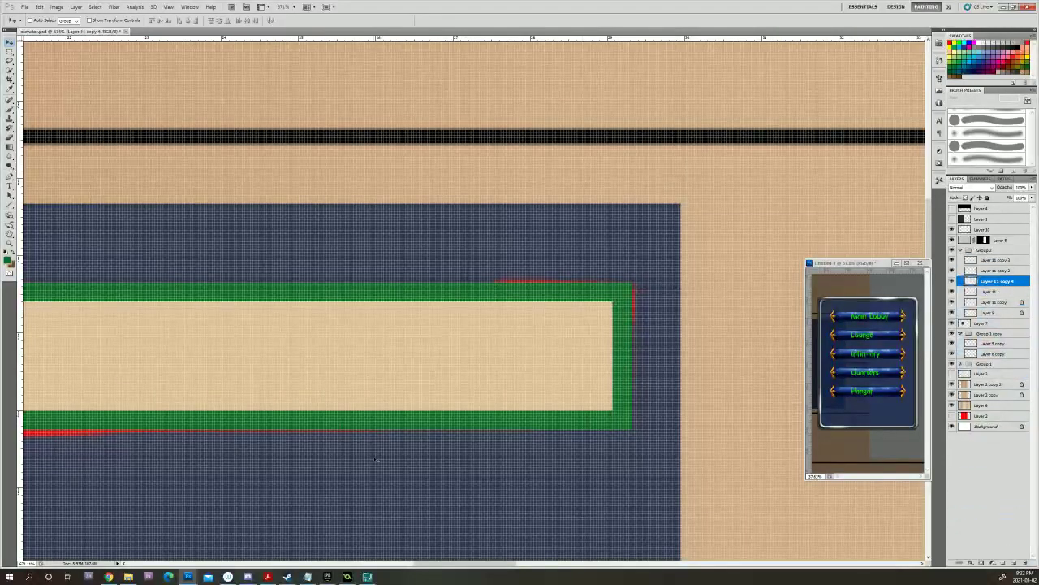
Move the duplicated vertical green strip to the left ends of the horizontal strips, just beside the green circle.
{"action": "scroll", "coordinate": [617, 487], "scroll_direction": "left", "scroll_amount": 3}
{"action": "left_click_drag", "start_coordinate": [768, 369], "coordinate": [99, 374]}
{"action": "scroll", "coordinate": [308, 373], "scroll_direction": "left", "scroll_amount": 3}
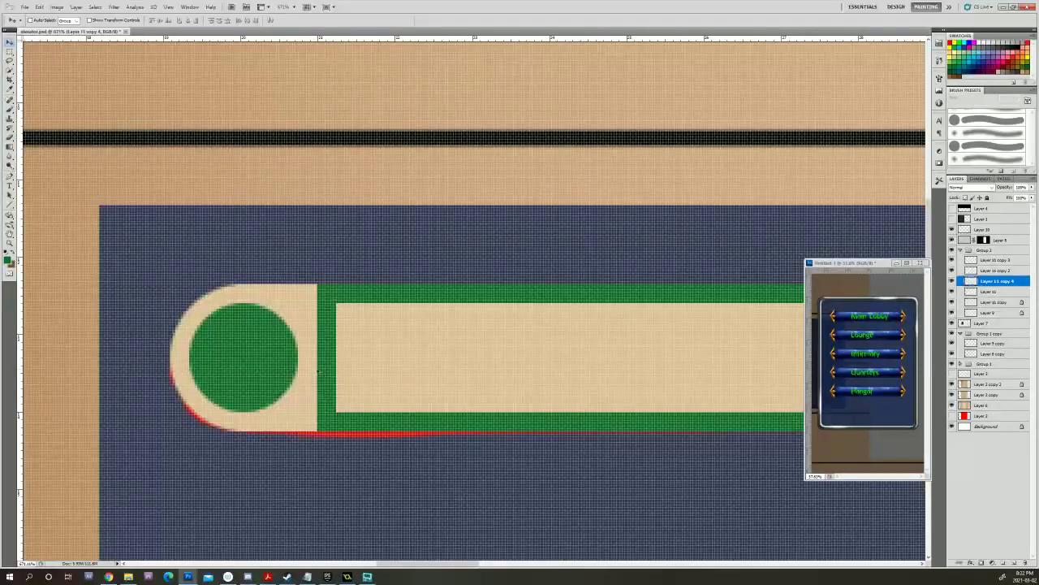
{"action": "left_click_drag", "start_coordinate": [329, 374], "coordinate": [336, 378]}
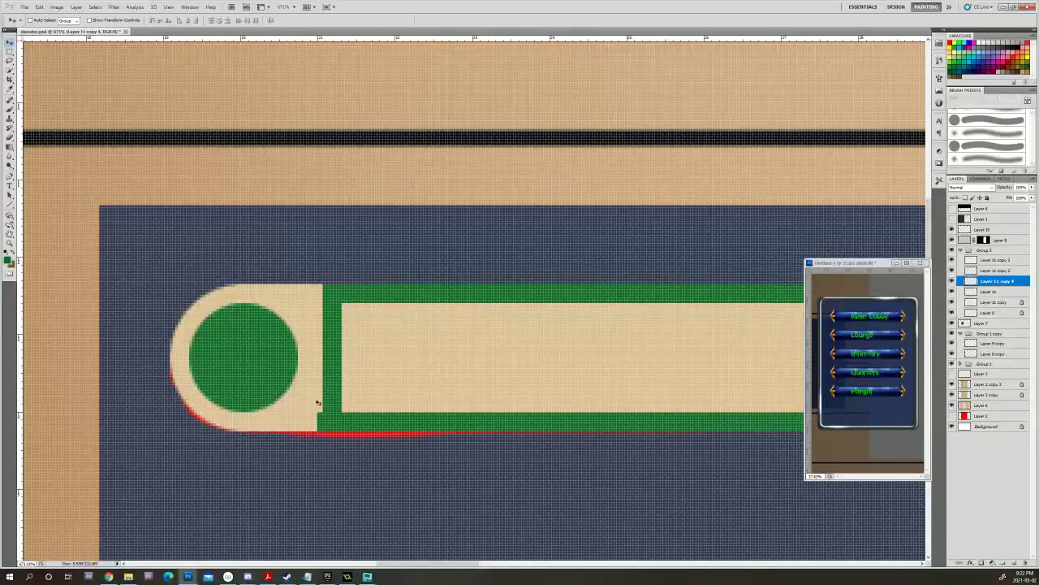
Widen the vertical strip beside the green circle with slightly offset duplicates that reach the ends of the horizontal strips.
{"action": "scroll", "coordinate": [317, 403], "scroll_direction": "down", "scroll_amount": 6}
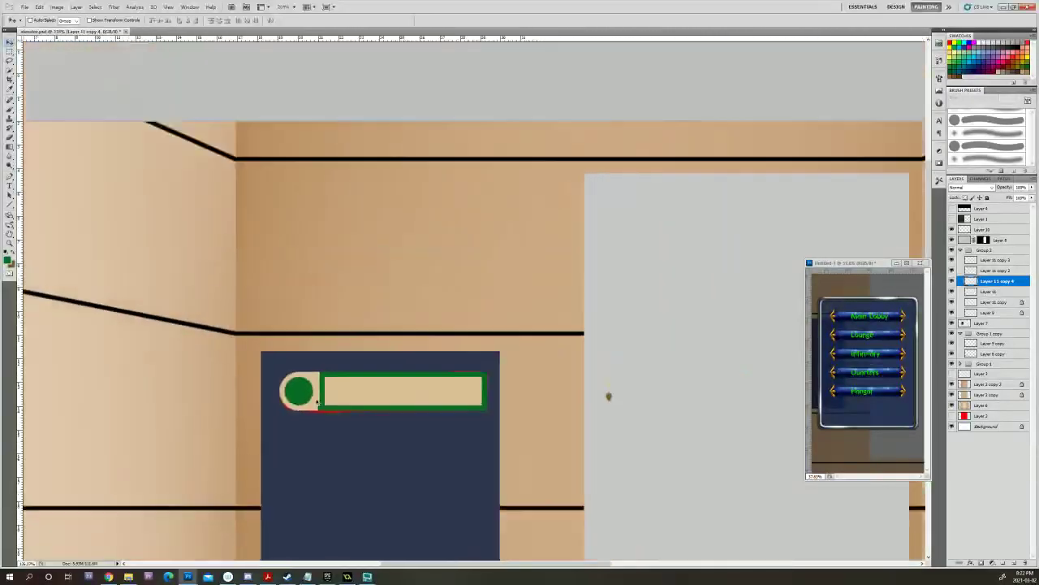
{"action": "scroll", "coordinate": [317, 400], "scroll_direction": "down", "scroll_amount": 2}
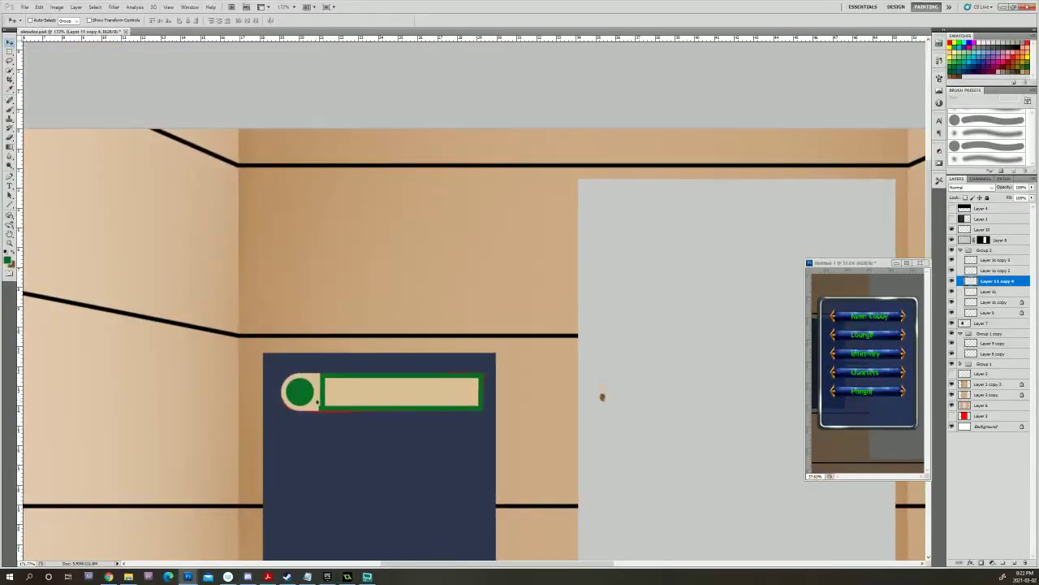
{"action": "scroll", "coordinate": [318, 400], "scroll_direction": "up", "scroll_amount": 4}
{"action": "key", "text": "alt+Right"}
{"action": "key", "text": "alt+Left"}
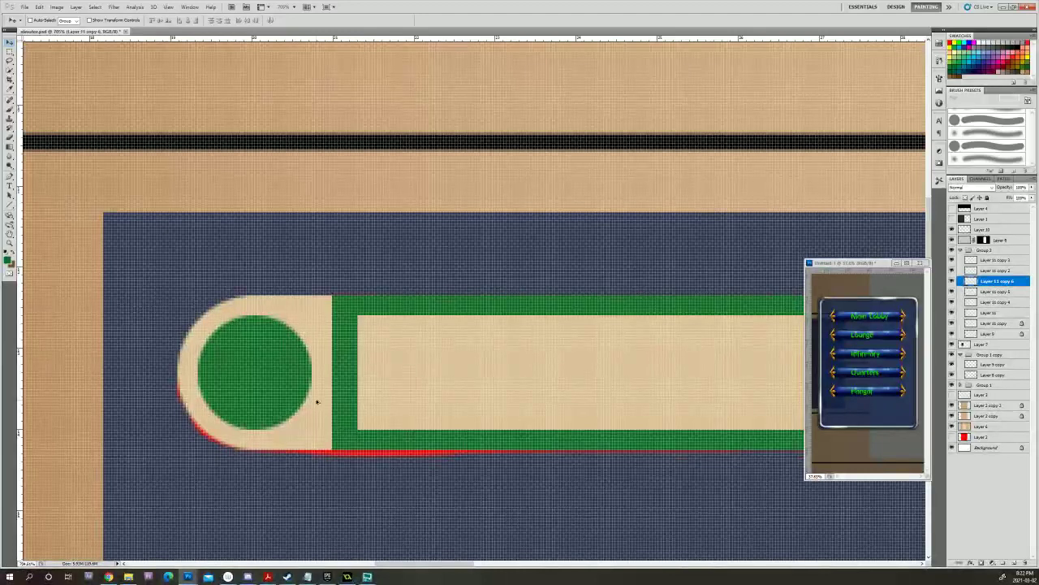
Compare the overlapping copies of the strip beside the circle and delete the redundant Layer 11 copy 4.
{"action": "left_click", "coordinate": [952, 280], "text": "alt"}
{"action": "left_click", "coordinate": [952, 281], "text": "alt"}
{"action": "left_click", "coordinate": [953, 280]}
{"action": "left_click", "coordinate": [953, 280]}
{"action": "left_click", "coordinate": [953, 272]}
{"action": "left_click", "coordinate": [952, 271]}
{"action": "left_click", "coordinate": [951, 303]}
{"action": "left_click", "coordinate": [952, 301]}
{"action": "left_click_drag", "start_coordinate": [974, 302], "coordinate": [1023, 562]}
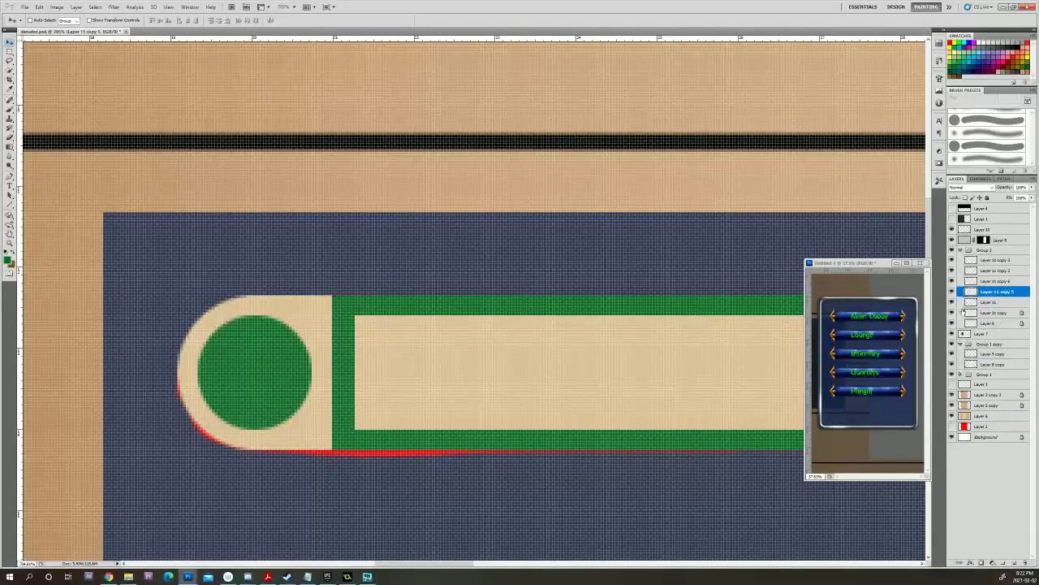
Make a rectangular selection of the tan area enclosed by the green border, flush with its inner edges.
{"action": "left_click_drag", "start_coordinate": [680, 364], "coordinate": [421, 385]}
{"action": "left_click", "coordinate": [10, 51]}
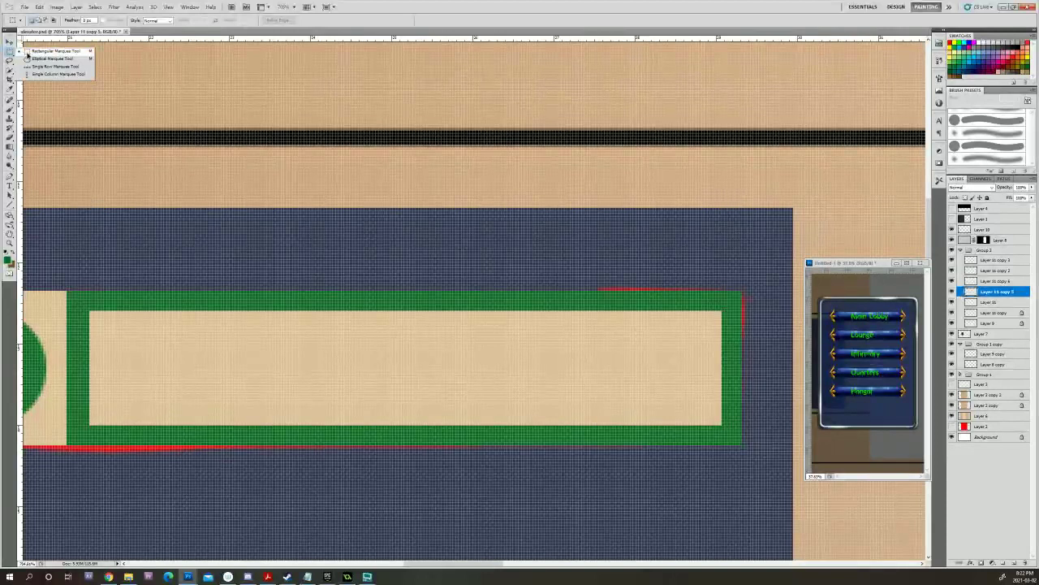
{"action": "left_click", "coordinate": [27, 52]}
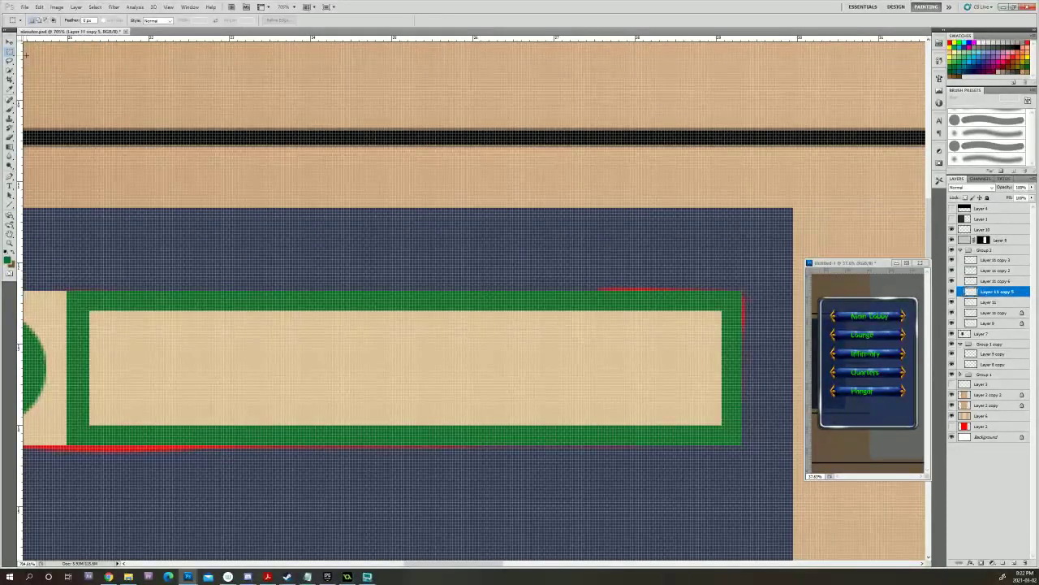
{"action": "left_click_drag", "start_coordinate": [113, 340], "coordinate": [721, 425]}
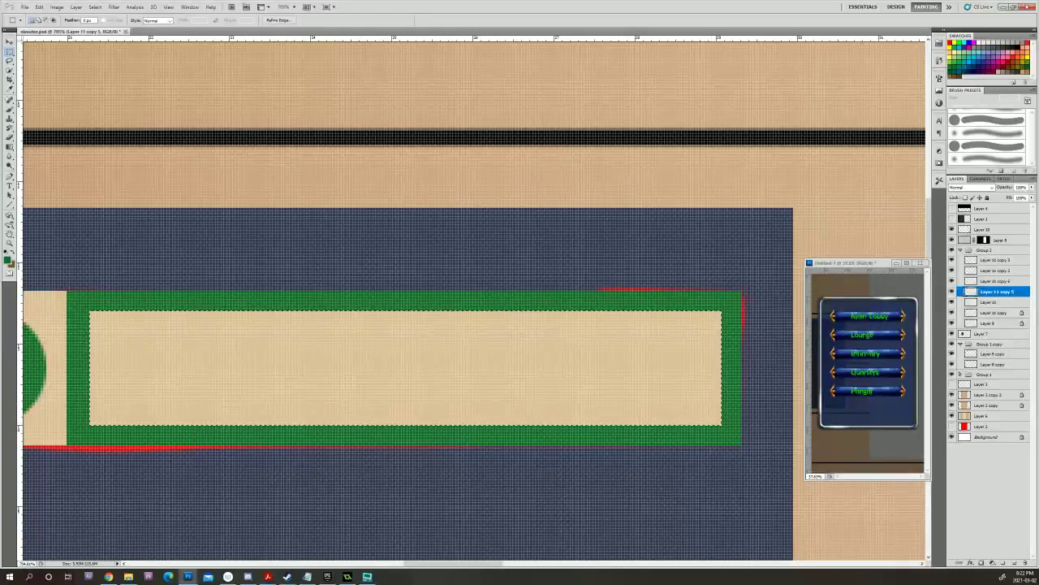
{"action": "scroll", "coordinate": [721, 425], "scroll_direction": "down", "scroll_amount": 3}
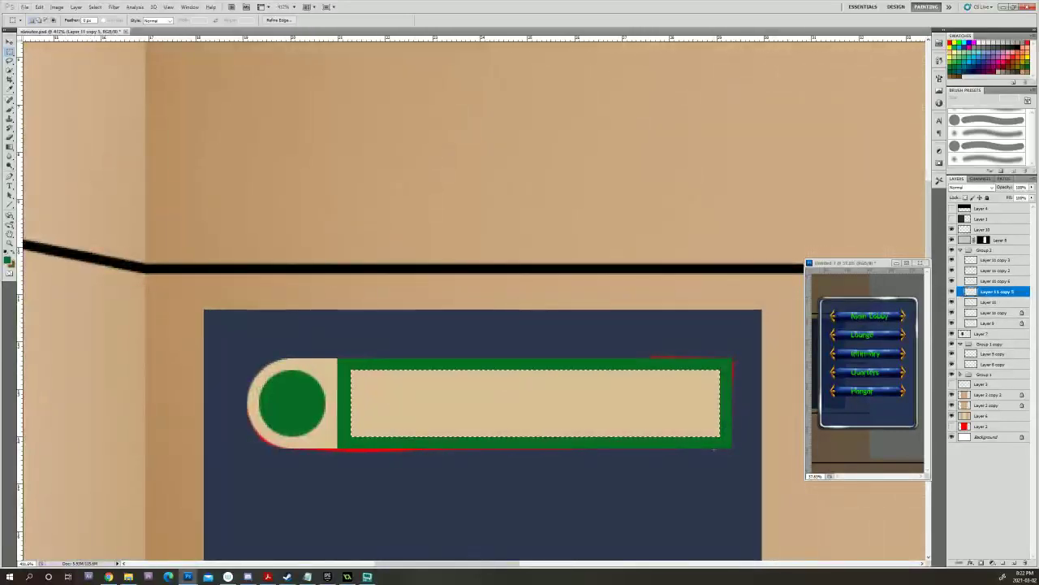
{"action": "scroll", "coordinate": [714, 449], "scroll_direction": "up", "scroll_amount": 2}
{"action": "scroll", "coordinate": [715, 449], "scroll_direction": "down", "scroll_amount": 1}
{"action": "scroll", "coordinate": [715, 449], "scroll_direction": "up", "scroll_amount": 1}
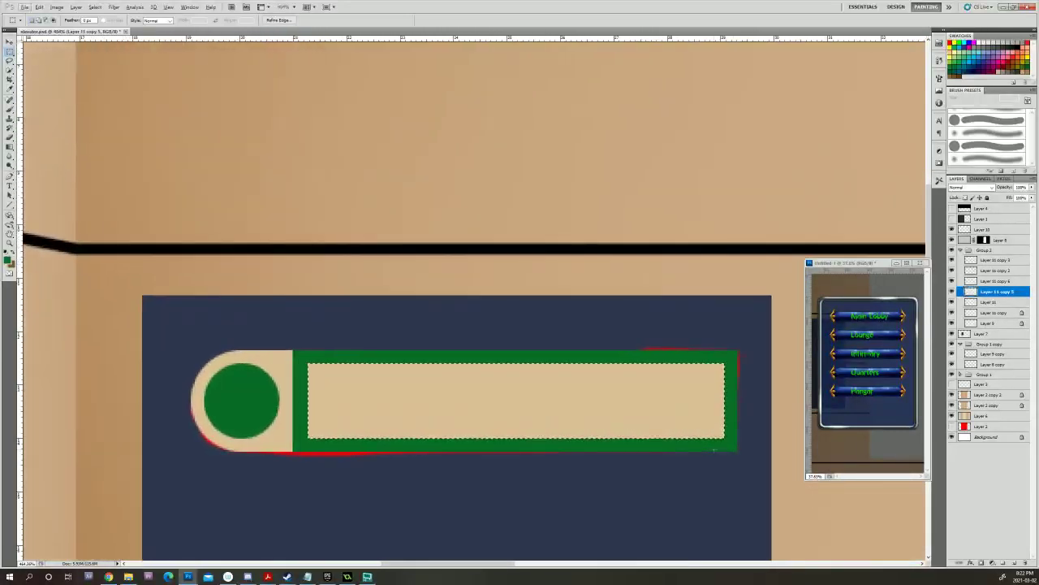
Add a new layer above the border strips, mask it to the selected rectangle and fill it with black.
{"action": "left_click", "coordinate": [997, 260]}
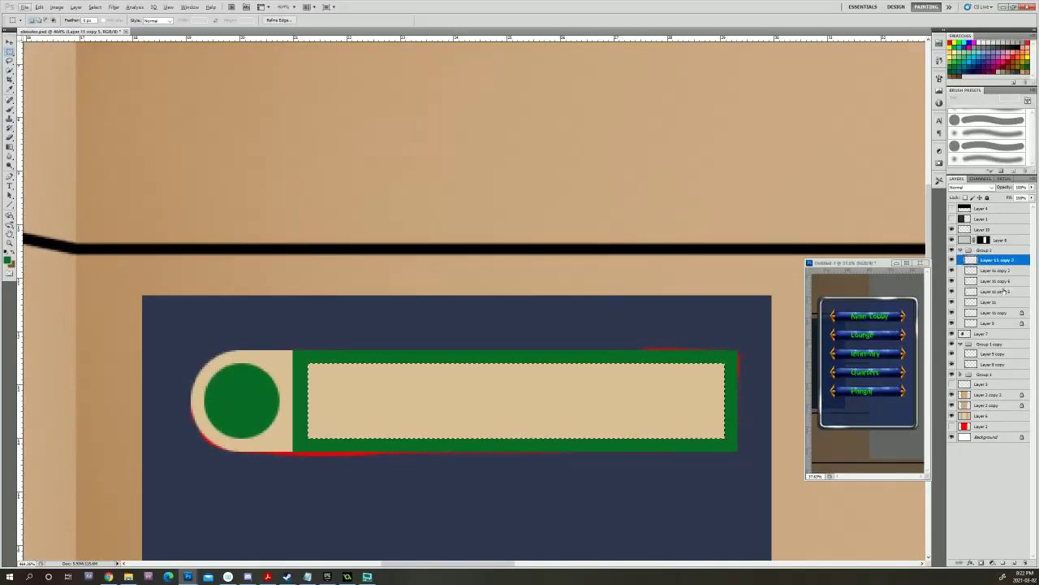
{"action": "left_click", "coordinate": [1013, 562]}
{"action": "left_click", "coordinate": [981, 562]}
{"action": "left_click", "coordinate": [971, 259]}
{"action": "left_click", "coordinate": [10, 261]}
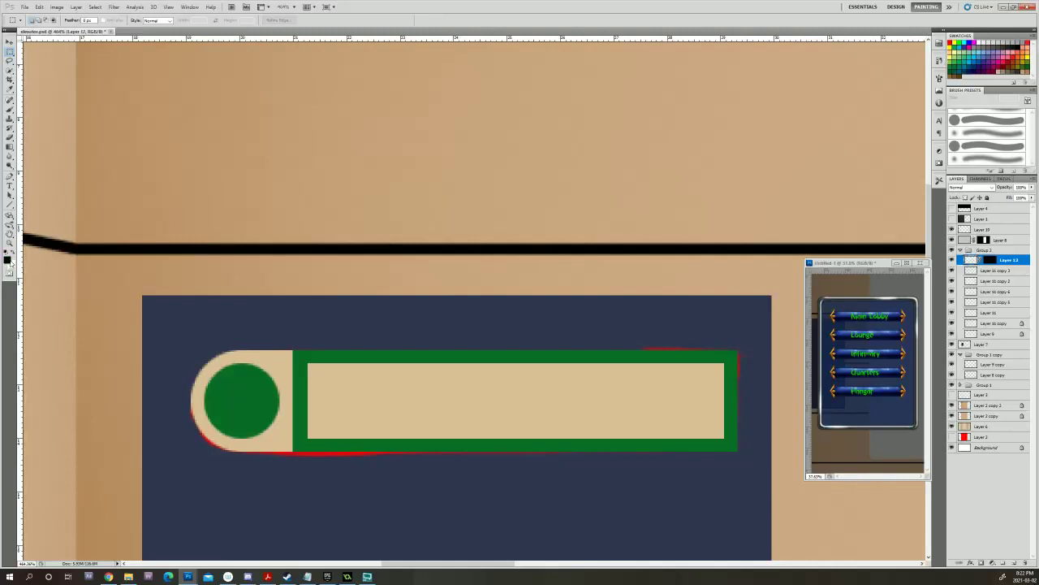
{"action": "key", "text": "alt+BackSpace"}
{"action": "left_click", "coordinate": [7, 258]}
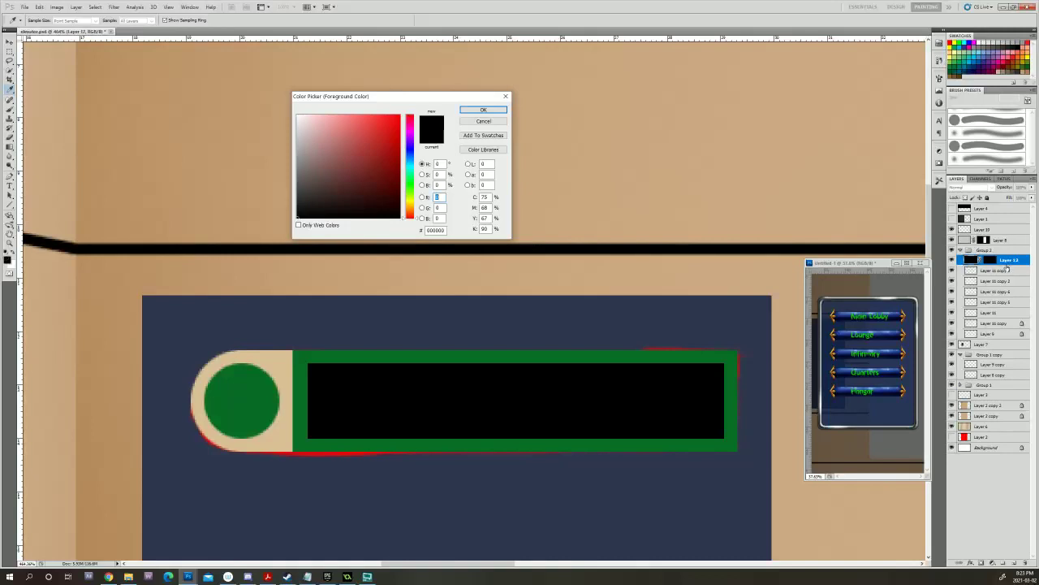
{"action": "key", "text": "Return"}
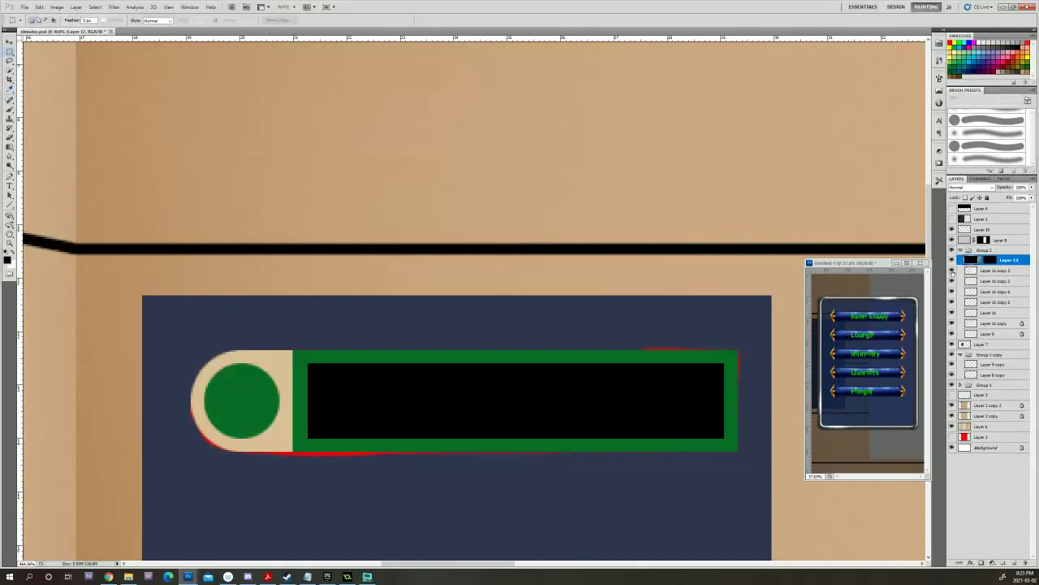
Hide all the green border strip layers, keeping the green circle, tan base and black rectangle shown.
{"action": "left_click_drag", "start_coordinate": [952, 270], "coordinate": [952, 323]}
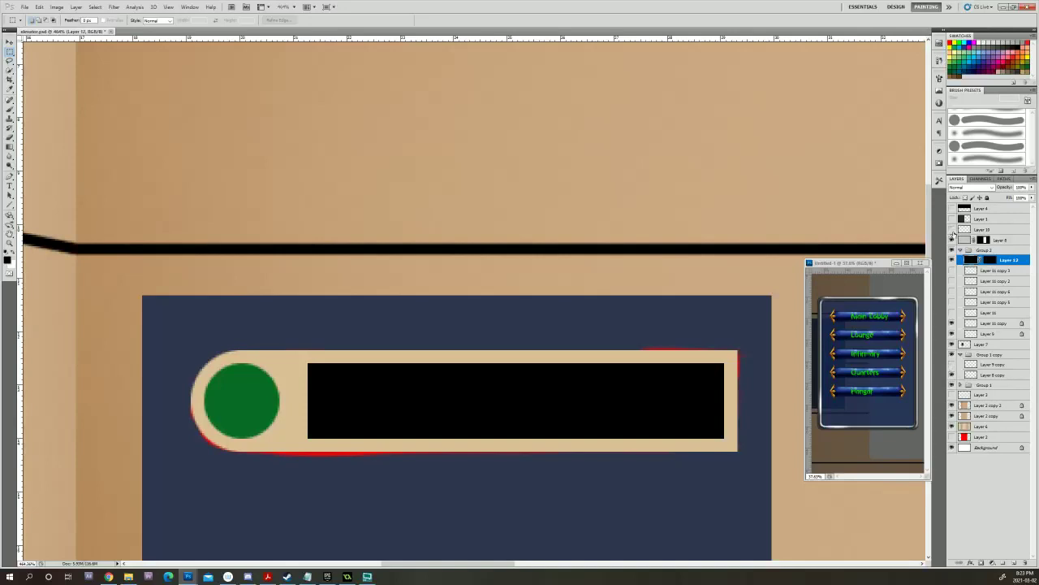
{"action": "left_click", "coordinate": [951, 334]}
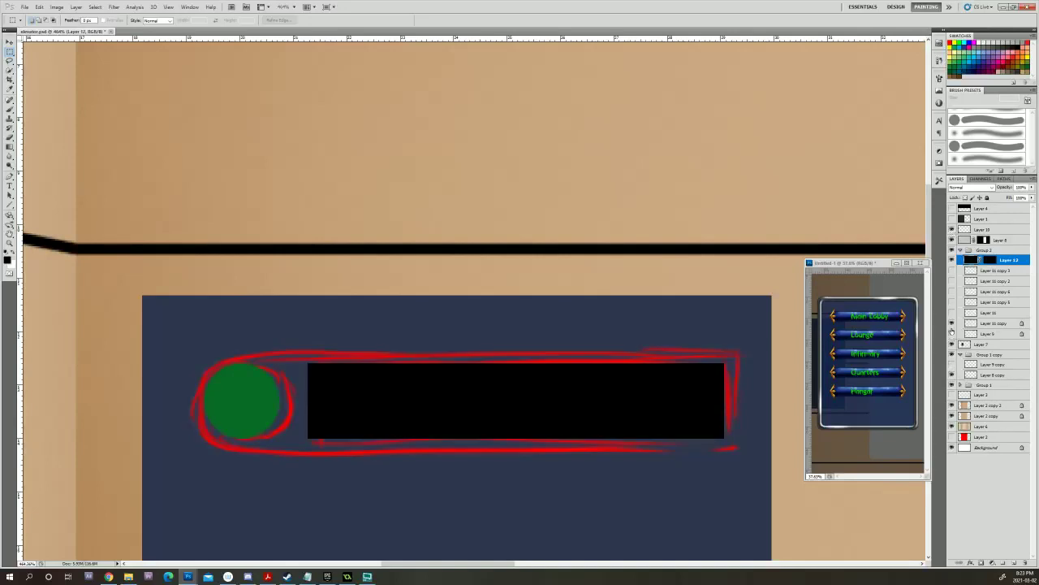
{"action": "left_click", "coordinate": [952, 324]}
{"action": "left_click", "coordinate": [952, 313]}
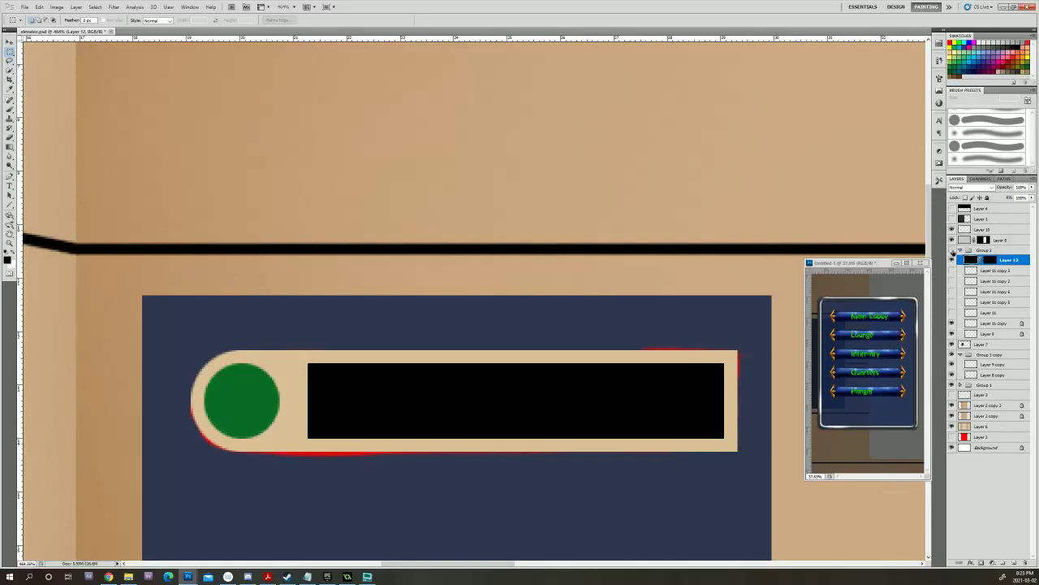
Lock the transparent pixels of the navy panel's Layer 7 and hide the red sketch of the button.
{"action": "left_click", "coordinate": [953, 250]}
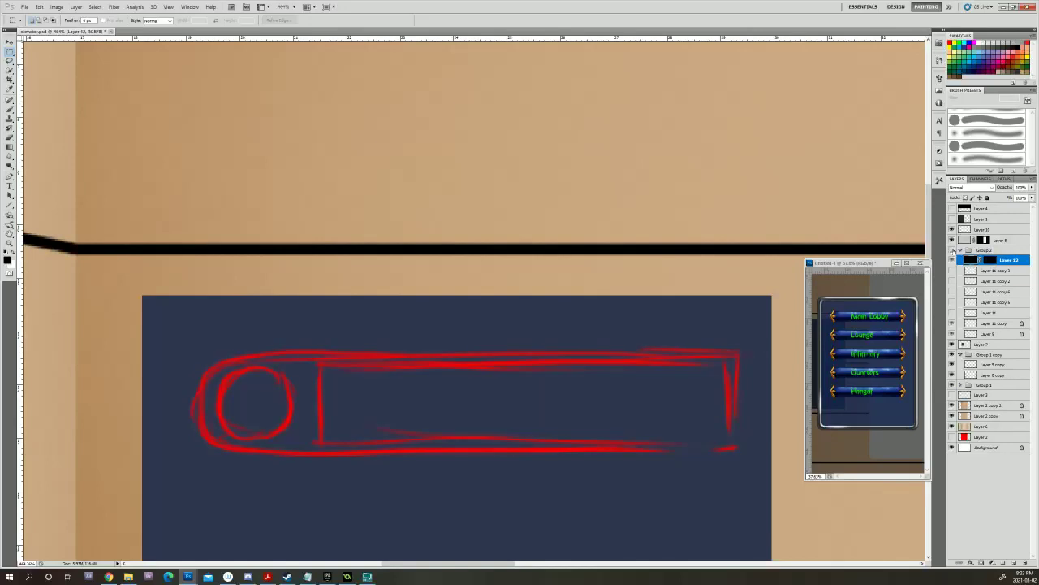
{"action": "left_click", "coordinate": [953, 346]}
{"action": "left_click", "coordinate": [953, 345]}
{"action": "left_click", "coordinate": [974, 344]}
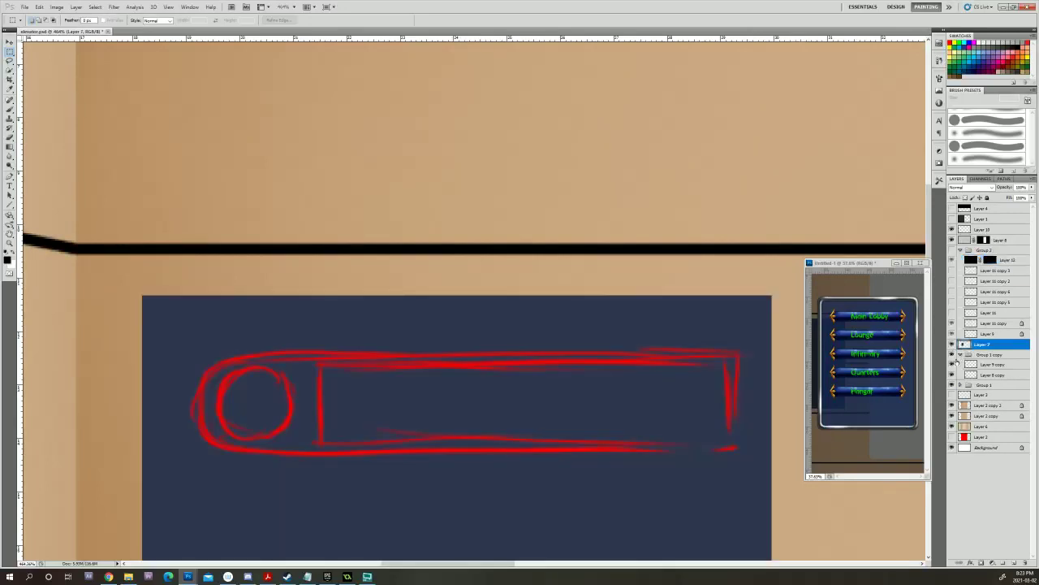
{"action": "scroll", "coordinate": [952, 387], "scroll_direction": "down", "scroll_amount": 5}
{"action": "double_click", "coordinate": [983, 344]}
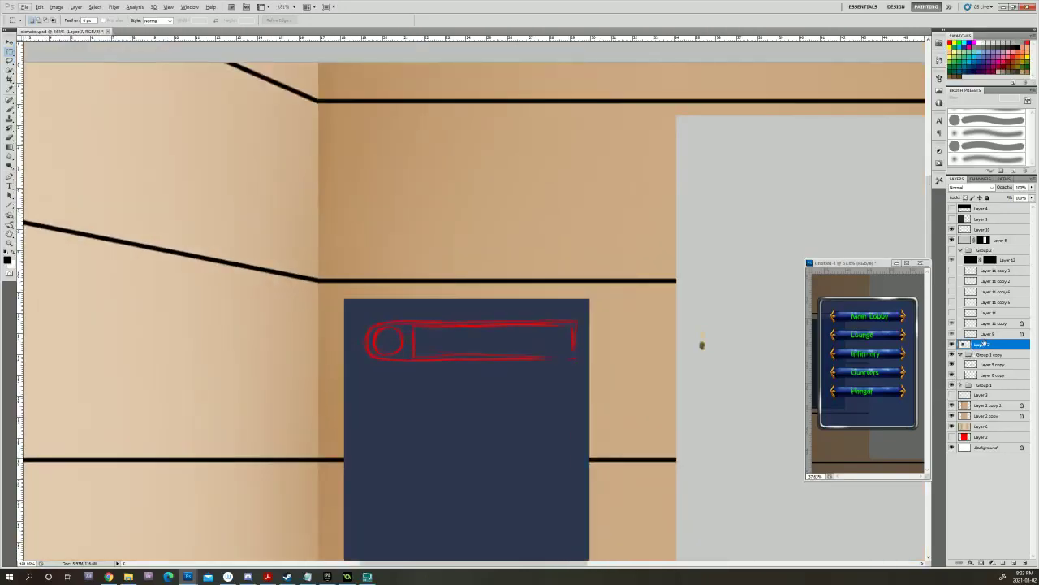
{"action": "left_click", "coordinate": [11, 109]}
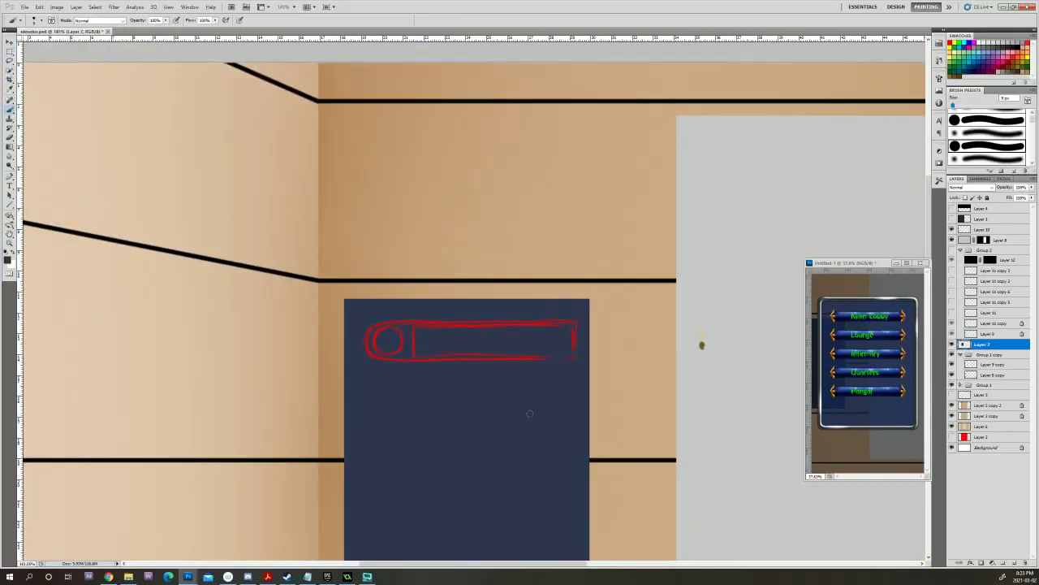
{"action": "left_click", "coordinate": [953, 259]}
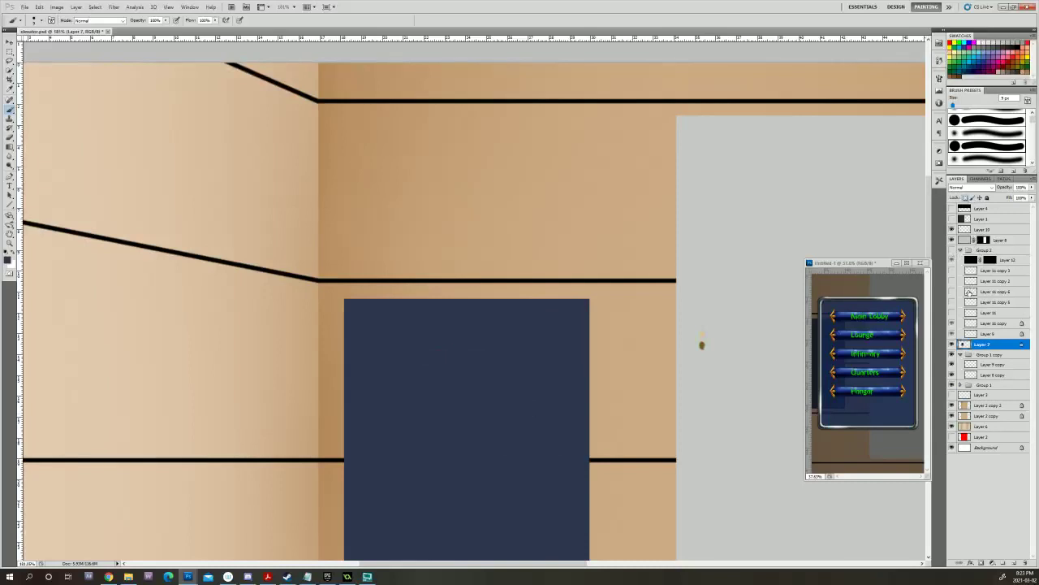
{"action": "left_click", "coordinate": [953, 249]}
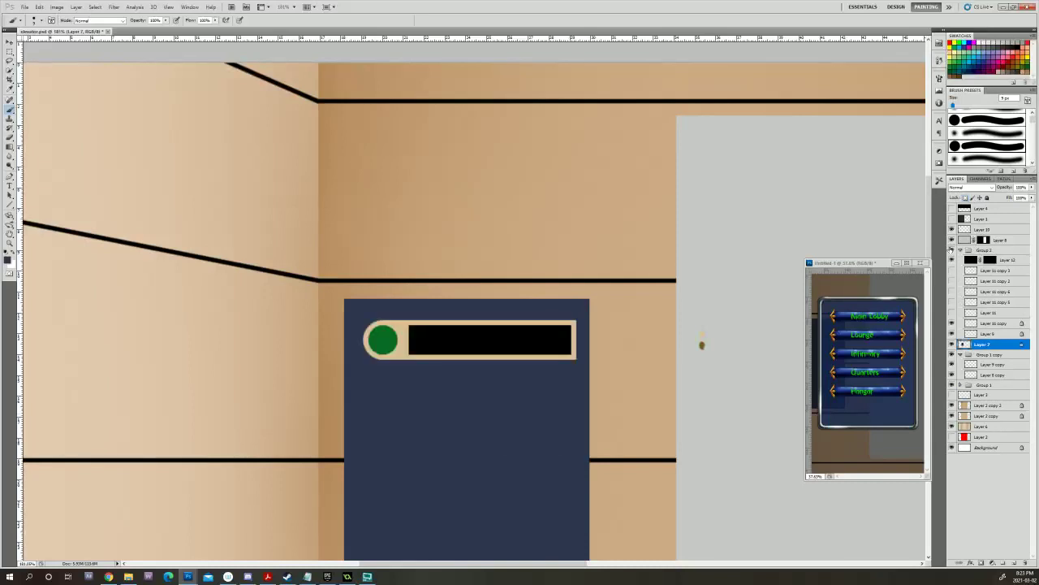
Select the tan button's base layer, lock its transparent pixels and choose brown as the painting color.
{"action": "left_click", "coordinate": [952, 334]}
{"action": "left_click", "coordinate": [953, 334]}
{"action": "left_click", "coordinate": [974, 334]}
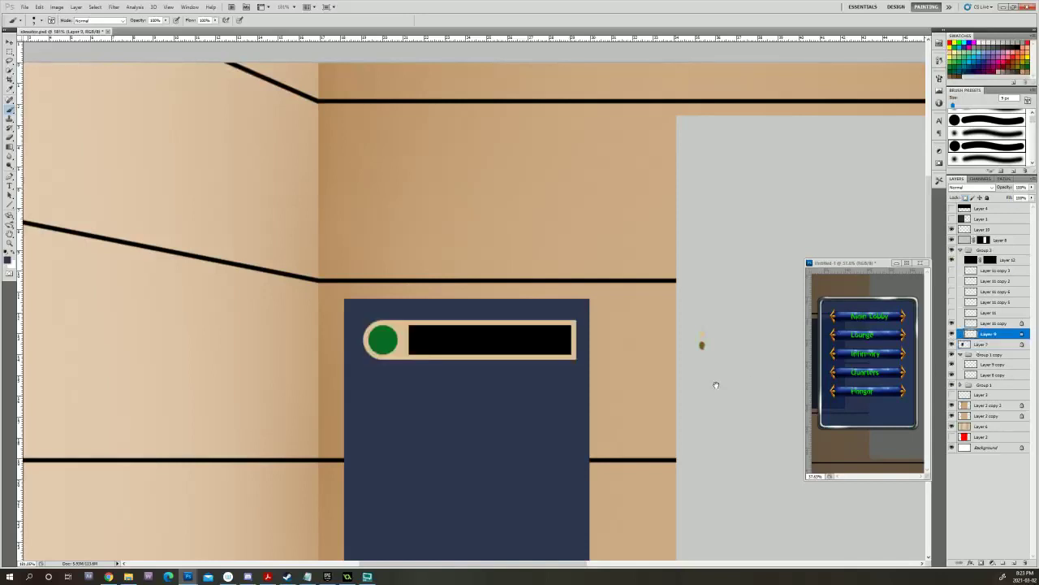
{"action": "left_click_drag", "start_coordinate": [742, 396], "coordinate": [706, 396]}
{"action": "scroll", "coordinate": [504, 450], "scroll_direction": "up", "scroll_amount": 5}
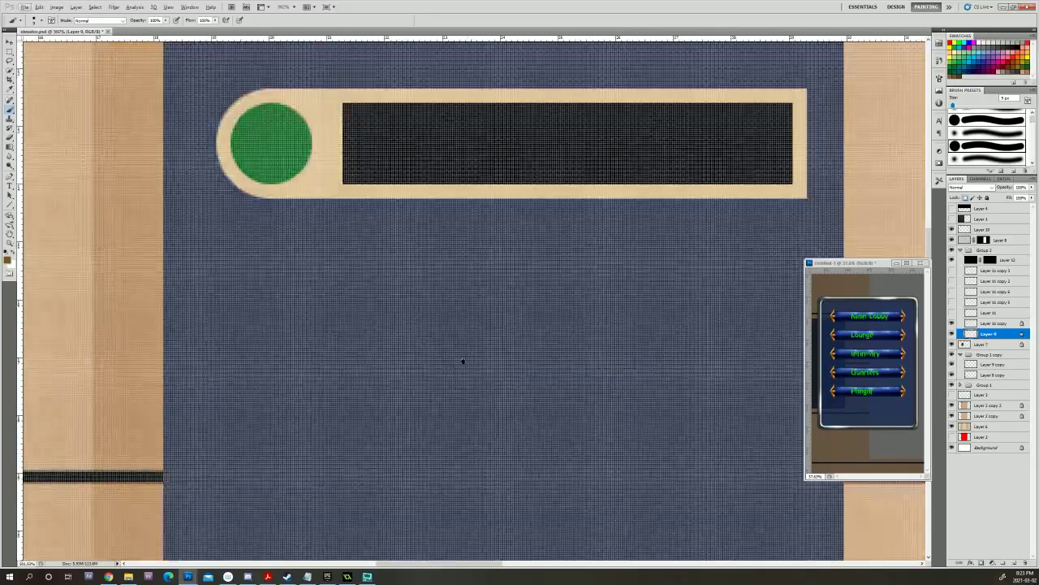
{"action": "left_click_drag", "start_coordinate": [463, 361], "coordinate": [459, 504]}
{"action": "scroll", "coordinate": [461, 484], "scroll_direction": "down", "scroll_amount": 1}
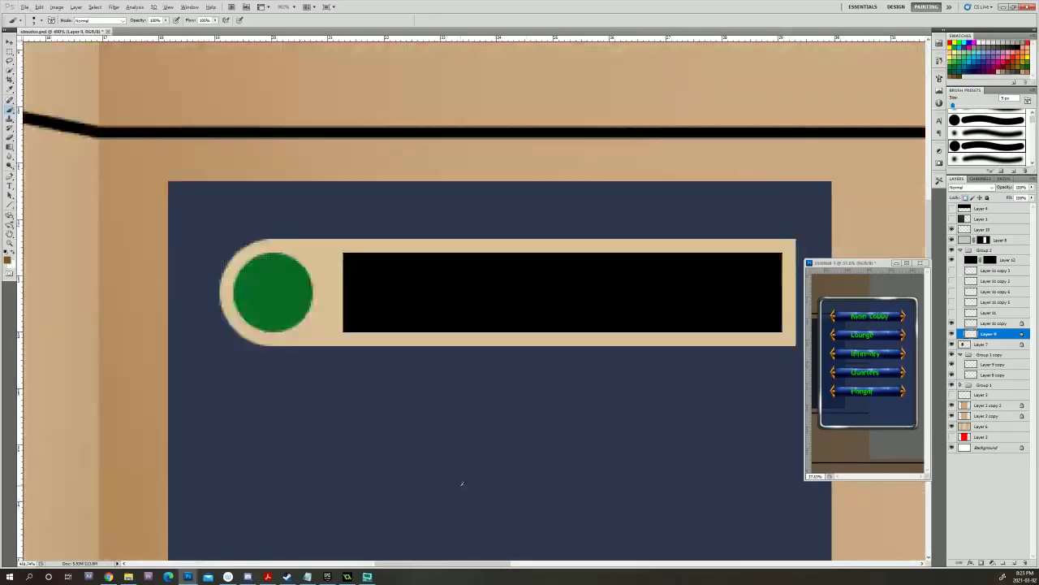
{"action": "scroll", "coordinate": [452, 460], "scroll_direction": "up", "scroll_amount": 1}
{"action": "left_click_drag", "start_coordinate": [447, 435], "coordinate": [451, 507]}
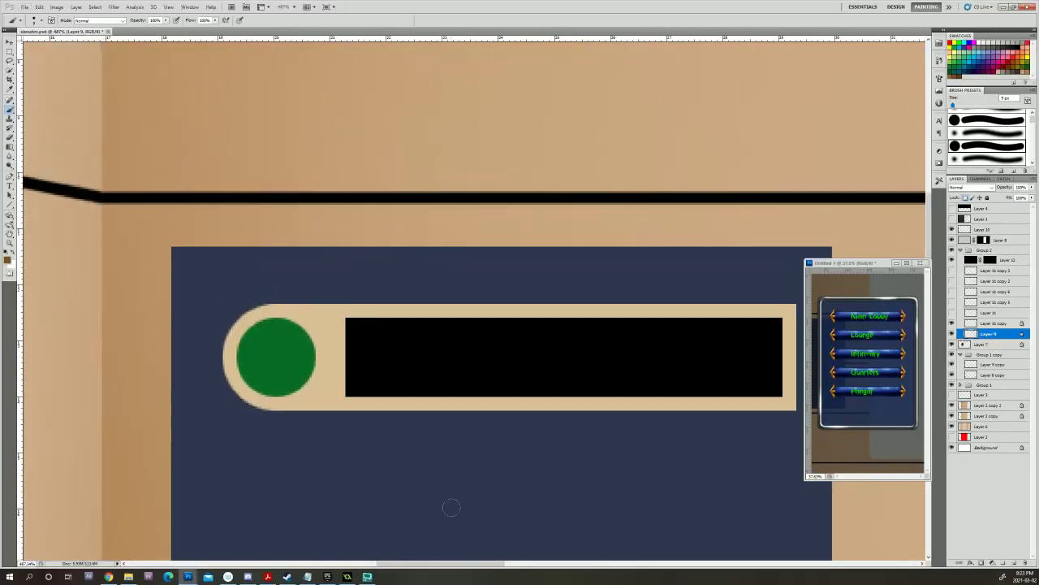
Shade the rounded end of the tan button along its outer edge in brown with a small soft brush.
{"action": "key", "text": "bracketleft"}
{"action": "key", "text": "bracketleft"}
{"action": "key", "text": "bracketleft"}
{"action": "left_click", "coordinate": [987, 159]}
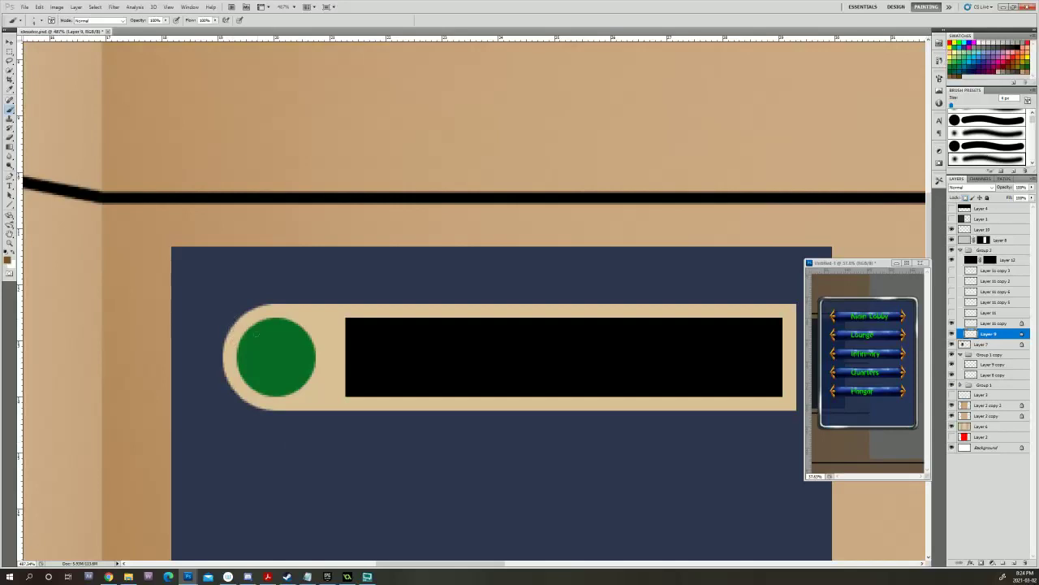
{"action": "mouse_move", "coordinate": [240, 329]}
{"action": "left_mouse_down"}
{"action": "mouse_move", "coordinate": [227, 385]}
{"action": "mouse_move", "coordinate": [227, 324]}
{"action": "mouse_move", "coordinate": [238, 406]}
{"action": "mouse_move", "coordinate": [221, 357]}
{"action": "mouse_move", "coordinate": [262, 417]}
{"action": "left_mouse_up"}
{"action": "left_click_drag", "start_coordinate": [231, 383], "coordinate": [241, 403]}
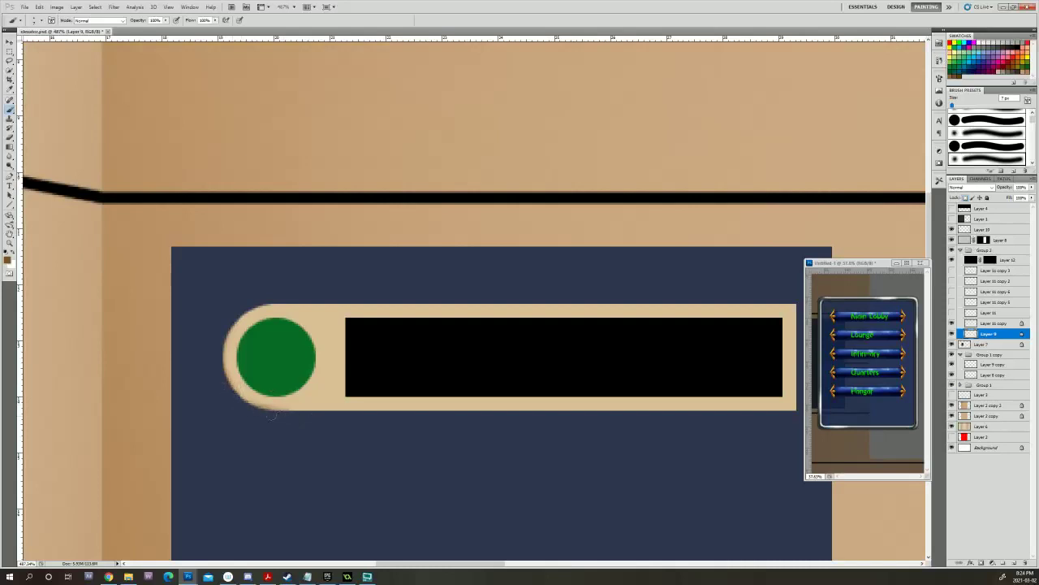
{"action": "left_click_drag", "start_coordinate": [223, 354], "coordinate": [241, 302]}
{"action": "left_click_drag", "start_coordinate": [223, 367], "coordinate": [287, 415]}
Paint a soft brown shadow along the full lower edge of the tan button with a smaller brush.
{"action": "key", "text": "["}
{"action": "left_click_drag", "start_coordinate": [448, 413], "coordinate": [611, 395]}
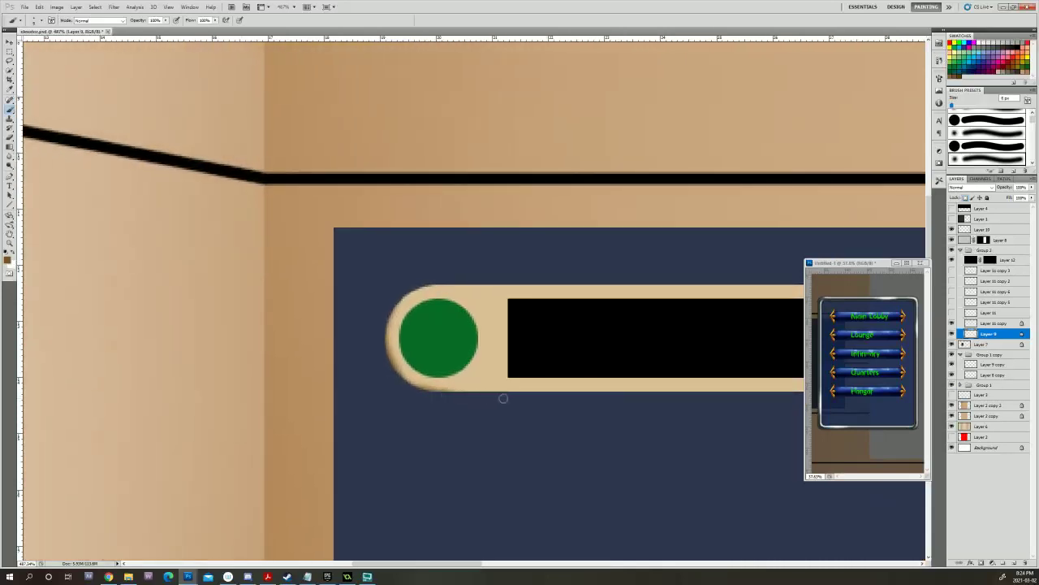
{"action": "left_click_drag", "start_coordinate": [435, 397], "coordinate": [535, 393]}
{"action": "mouse_move", "coordinate": [436, 398]}
{"action": "left_mouse_down"}
{"action": "mouse_move", "coordinate": [657, 396]}
{"action": "mouse_move", "coordinate": [514, 398]}
{"action": "left_mouse_up"}
{"action": "mouse_move", "coordinate": [627, 398]}
{"action": "left_mouse_down"}
{"action": "mouse_move", "coordinate": [644, 394]}
{"action": "mouse_move", "coordinate": [594, 400]}
{"action": "mouse_move", "coordinate": [721, 397]}
{"action": "mouse_move", "coordinate": [546, 396]}
{"action": "left_mouse_up"}
{"action": "scroll", "coordinate": [547, 396], "scroll_direction": "right", "scroll_amount": 5}
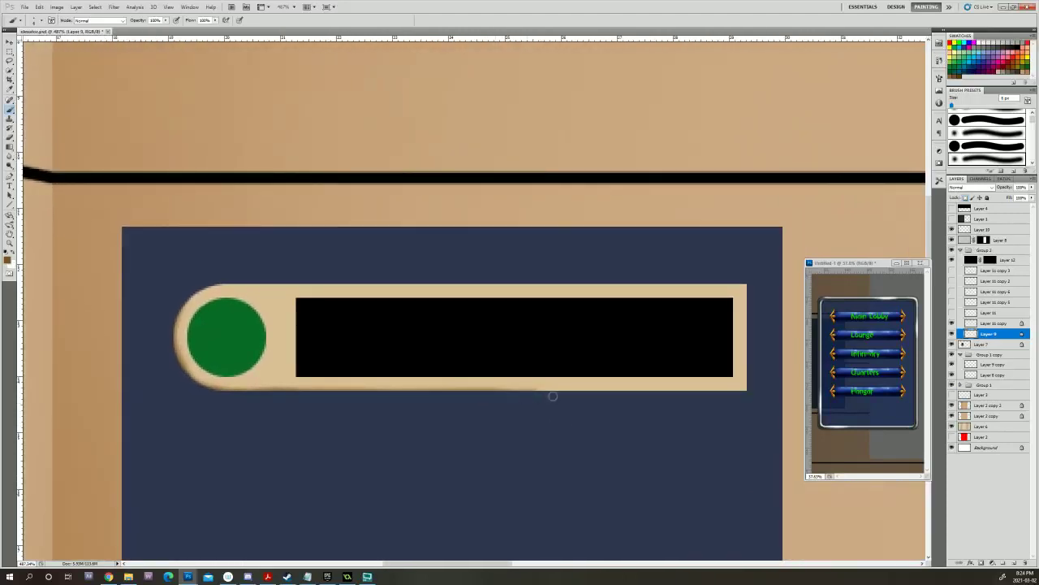
{"action": "left_click_drag", "start_coordinate": [525, 394], "coordinate": [793, 390]}
{"action": "left_click_drag", "start_coordinate": [702, 425], "coordinate": [547, 452]}
{"action": "key", "text": "bracketleft"}
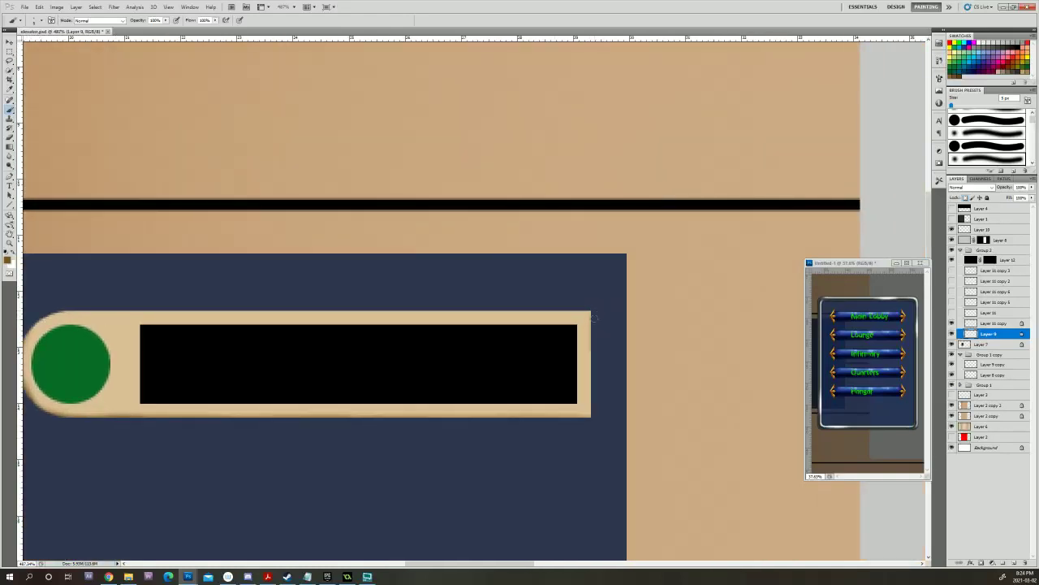
Shade the straight right end of the tan button in brown and darken the lower edge toward its corner.
{"action": "mouse_move", "coordinate": [594, 313]}
{"action": "left_mouse_down"}
{"action": "mouse_move", "coordinate": [593, 412]}
{"action": "mouse_move", "coordinate": [737, 412]}
{"action": "left_mouse_up"}
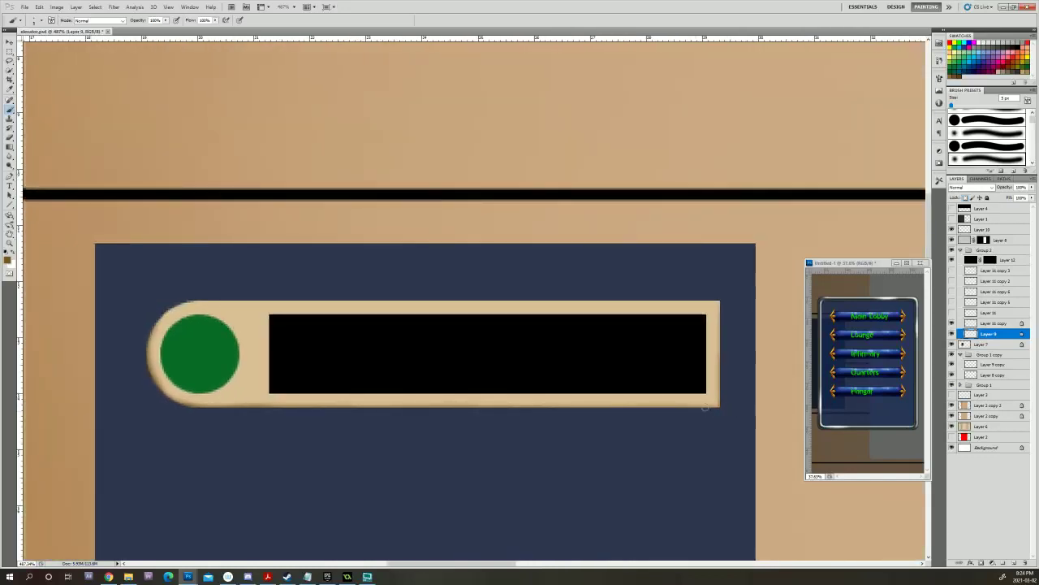
{"action": "mouse_move", "coordinate": [644, 414]}
{"action": "left_mouse_down"}
{"action": "mouse_move", "coordinate": [619, 412]}
{"action": "mouse_move", "coordinate": [700, 413]}
{"action": "mouse_move", "coordinate": [536, 413]}
{"action": "mouse_move", "coordinate": [692, 411]}
{"action": "left_mouse_up"}
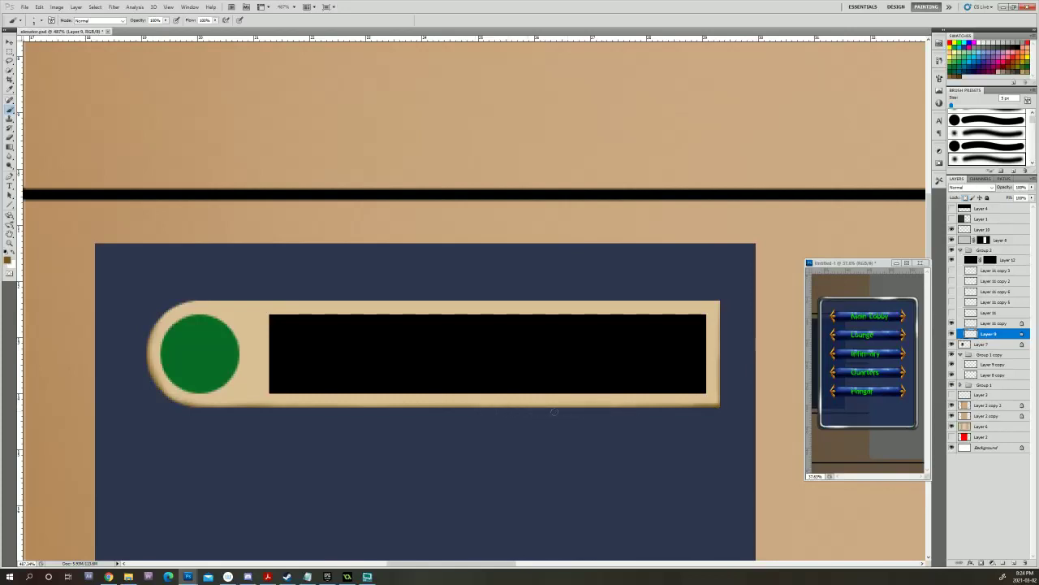
{"action": "left_click_drag", "start_coordinate": [392, 407], "coordinate": [270, 375]}
{"action": "left_click_drag", "start_coordinate": [77, 373], "coordinate": [126, 379]}
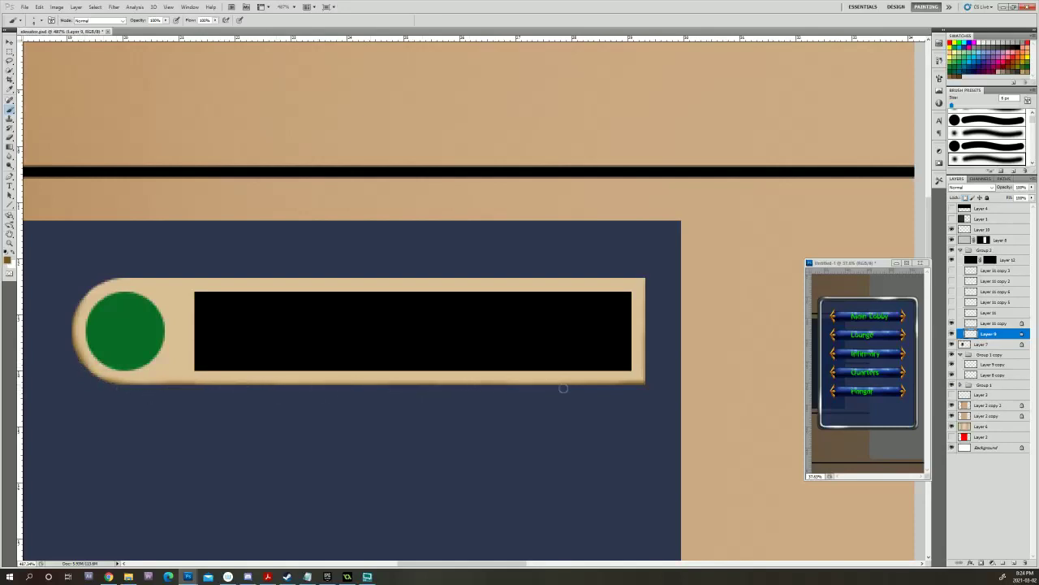
Shade the tan base along the black rectangle's left edge in brown and clean up its lower-left corner with tan.
{"action": "left_click_drag", "start_coordinate": [560, 366], "coordinate": [752, 430]}
{"action": "key", "text": "bracketleft"}
{"action": "key", "text": "bracketleft"}
{"action": "key", "text": "bracketleft"}
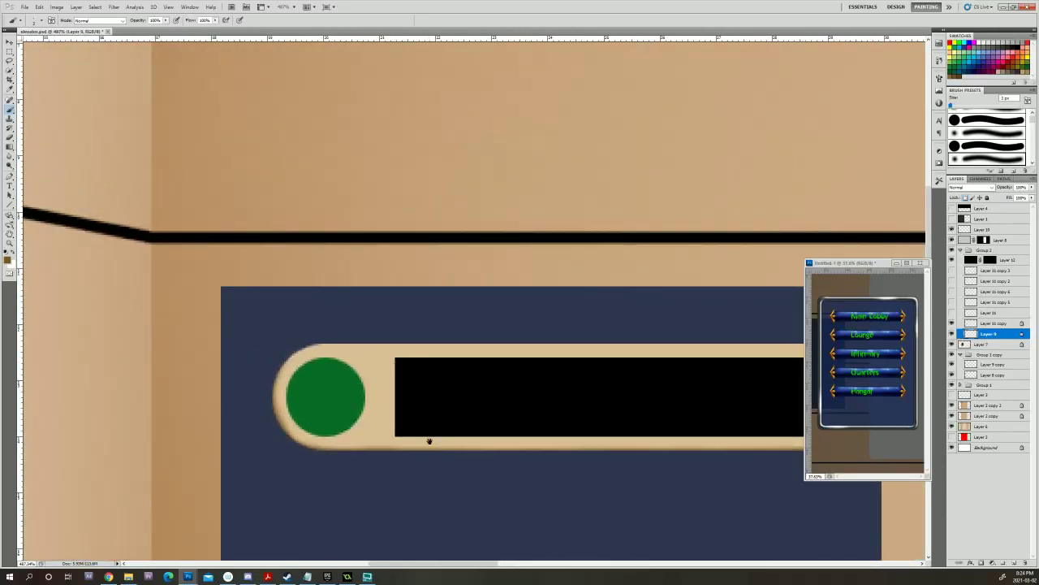
{"action": "left_click_drag", "start_coordinate": [428, 442], "coordinate": [422, 431]}
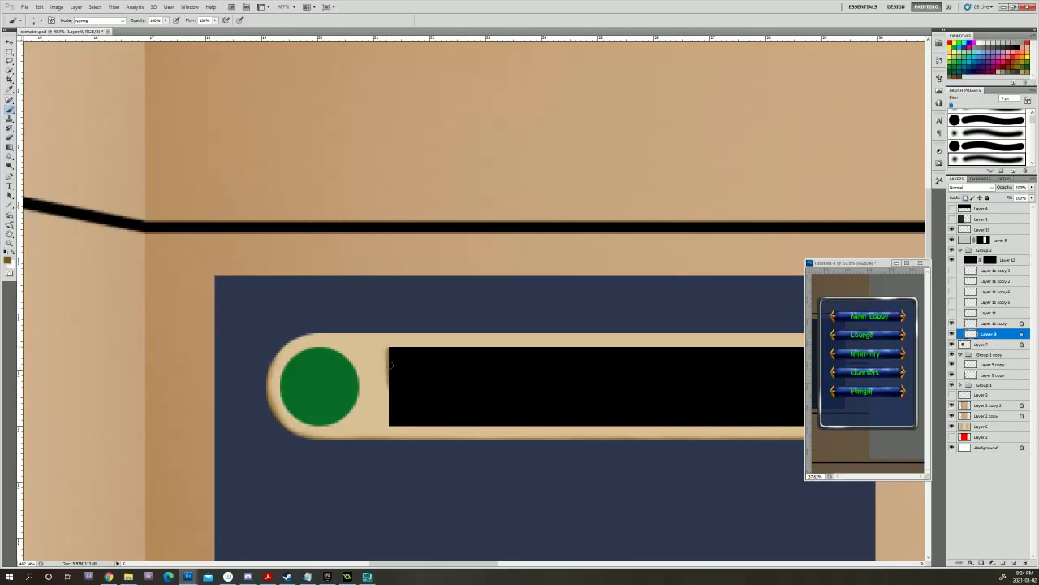
{"action": "left_click_drag", "start_coordinate": [389, 382], "coordinate": [276, 333]}
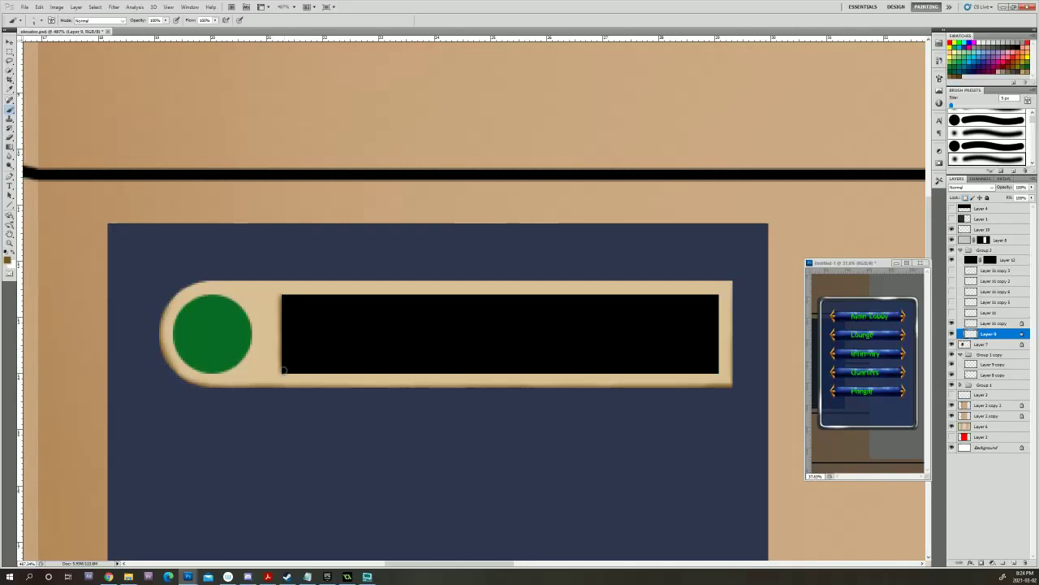
{"action": "left_click_drag", "start_coordinate": [347, 334], "coordinate": [157, 317]}
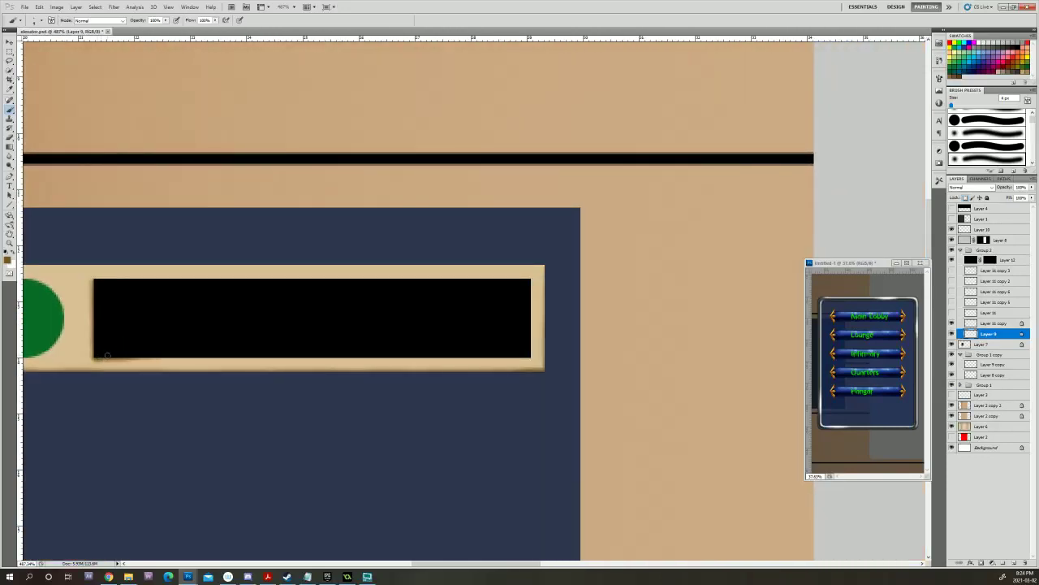
{"action": "left_click_drag", "start_coordinate": [126, 351], "coordinate": [297, 379]}
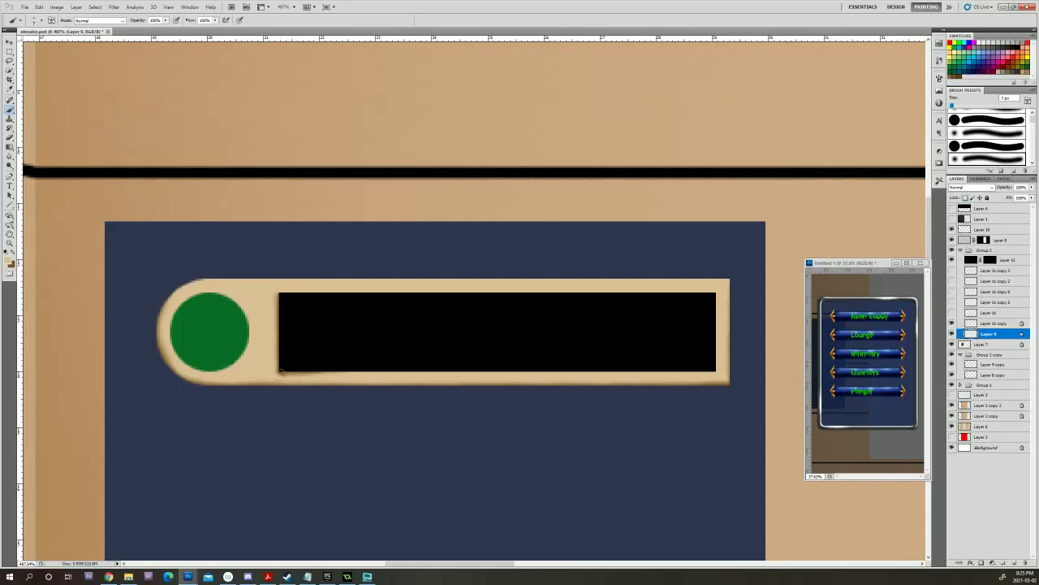
{"action": "mouse_move", "coordinate": [266, 373]}
{"action": "left_mouse_down"}
{"action": "mouse_move", "coordinate": [334, 372]}
{"action": "mouse_move", "coordinate": [285, 375]}
{"action": "left_mouse_up"}
{"action": "left_click_drag", "start_coordinate": [360, 311], "coordinate": [274, 377]}
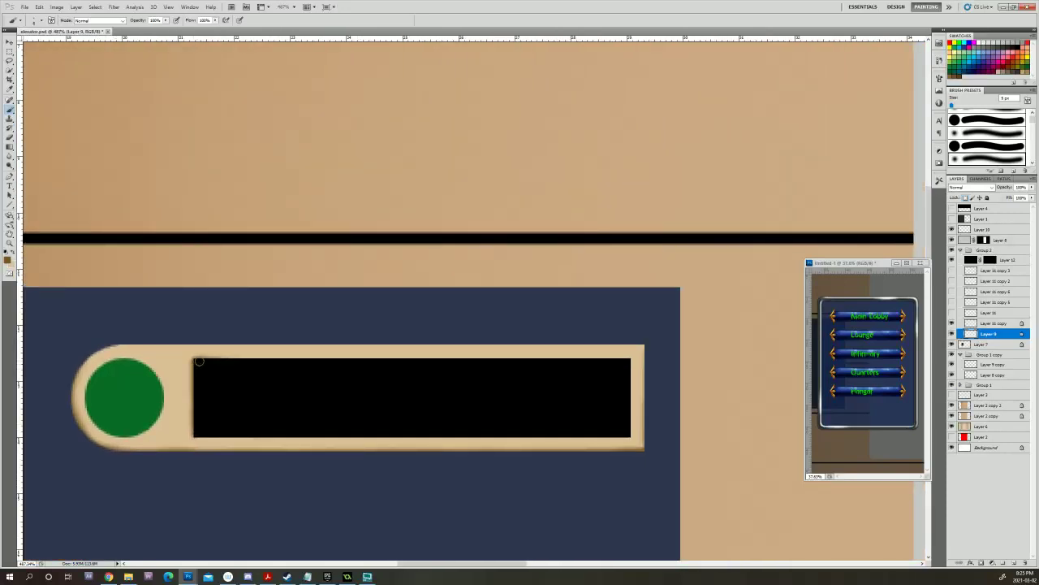
Paint a soft brown shadow on the tan base along the black rectangle's upper and right edges, varying the brush size.
{"action": "left_click_drag", "start_coordinate": [213, 361], "coordinate": [290, 367]}
{"action": "key", "text": "bracketleft"}
{"action": "left_click_drag", "start_coordinate": [335, 323], "coordinate": [212, 316]}
{"action": "mouse_move", "coordinate": [146, 357]}
{"action": "left_mouse_down"}
{"action": "mouse_move", "coordinate": [107, 356]}
{"action": "mouse_move", "coordinate": [167, 354]}
{"action": "mouse_move", "coordinate": [100, 354]}
{"action": "mouse_move", "coordinate": [195, 355]}
{"action": "left_mouse_up"}
{"action": "key", "text": "bracketright"}
{"action": "mouse_move", "coordinate": [103, 354]}
{"action": "left_mouse_down"}
{"action": "mouse_move", "coordinate": [309, 364]}
{"action": "mouse_move", "coordinate": [236, 353]}
{"action": "mouse_move", "coordinate": [347, 352]}
{"action": "left_mouse_up"}
{"action": "key", "text": "bracketright"}
{"action": "mouse_move", "coordinate": [283, 354]}
{"action": "left_mouse_down"}
{"action": "mouse_move", "coordinate": [451, 369]}
{"action": "mouse_move", "coordinate": [375, 476]}
{"action": "mouse_move", "coordinate": [385, 359]}
{"action": "mouse_move", "coordinate": [340, 353]}
{"action": "mouse_move", "coordinate": [479, 357]}
{"action": "left_mouse_up"}
{"action": "mouse_move", "coordinate": [410, 355]}
{"action": "left_mouse_down"}
{"action": "mouse_move", "coordinate": [499, 353]}
{"action": "mouse_move", "coordinate": [505, 411]}
{"action": "mouse_move", "coordinate": [649, 380]}
{"action": "left_mouse_up"}
{"action": "key", "text": "bracketleft"}
{"action": "key", "text": "bracketleft"}
{"action": "key", "text": "bracketleft"}
Leave the brush mode at Normal and choose a pale cream as the highlight color, with brown as the second color.
{"action": "scroll", "coordinate": [650, 381], "scroll_direction": "down", "scroll_amount": 4}
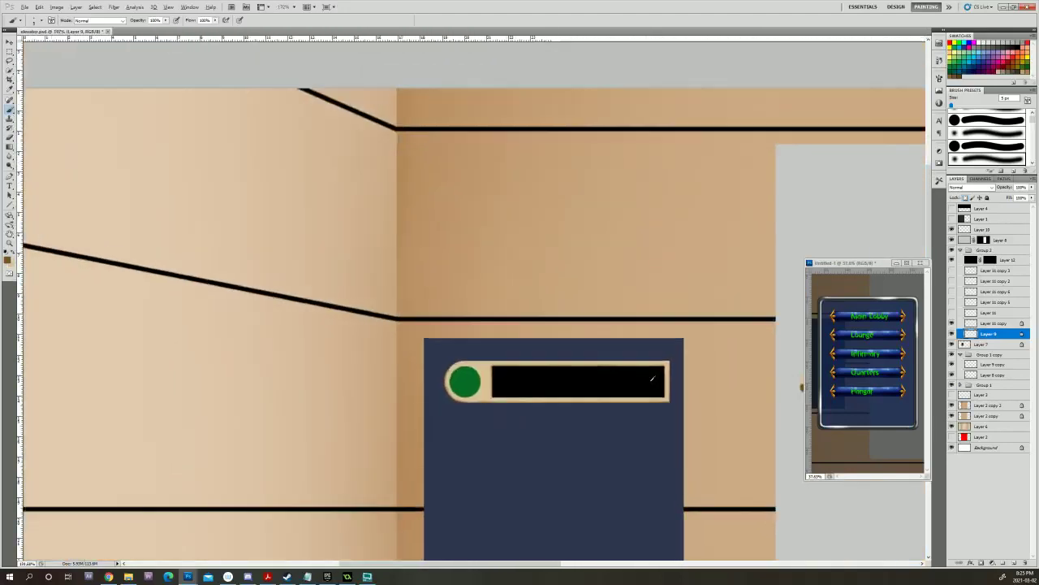
{"action": "scroll", "coordinate": [651, 378], "scroll_direction": "up", "scroll_amount": 4}
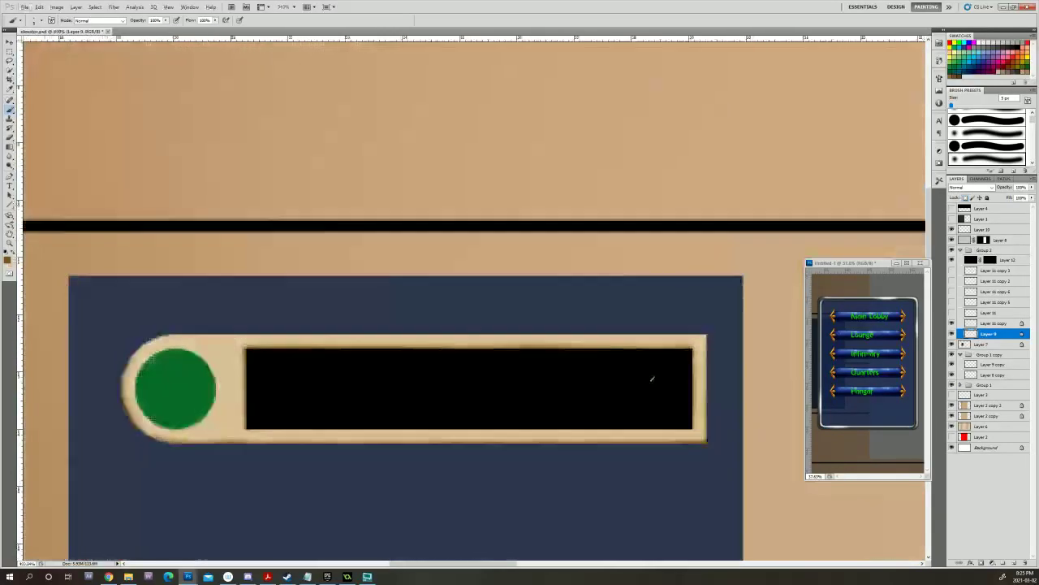
{"action": "scroll", "coordinate": [651, 380], "scroll_direction": "up", "scroll_amount": 1}
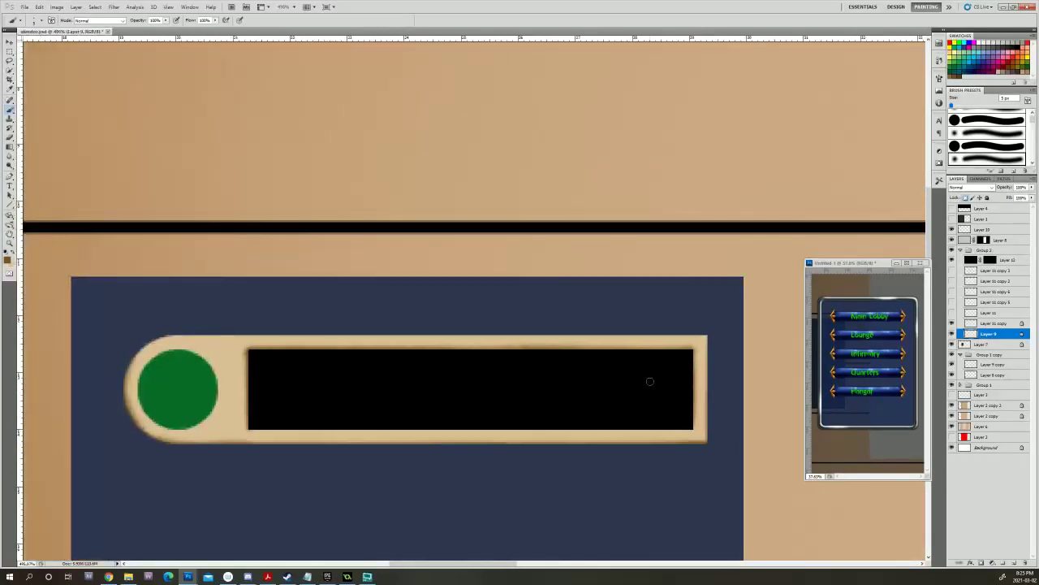
{"action": "left_click", "coordinate": [122, 20]}
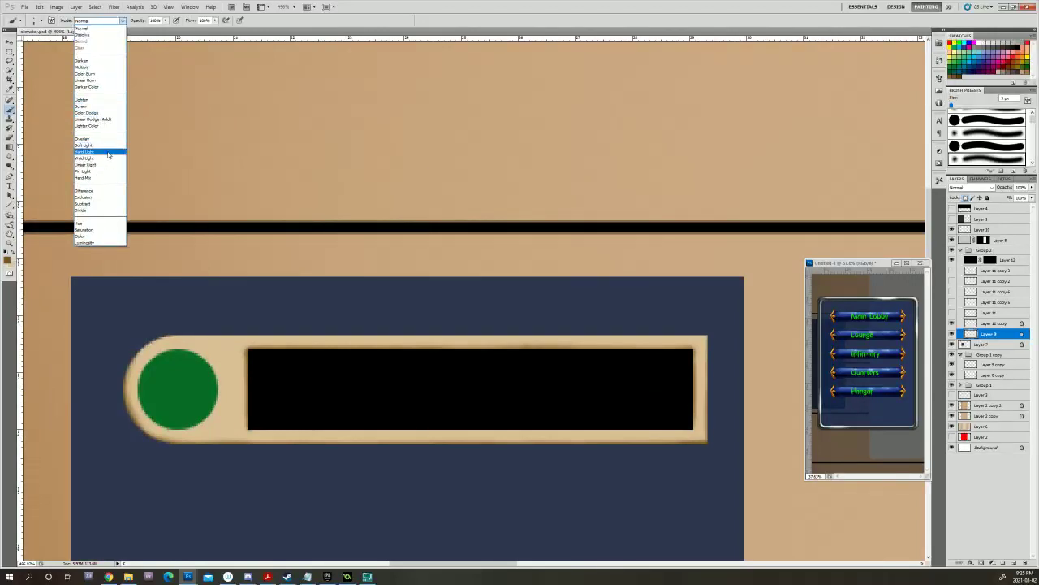
{"action": "left_click", "coordinate": [99, 18]}
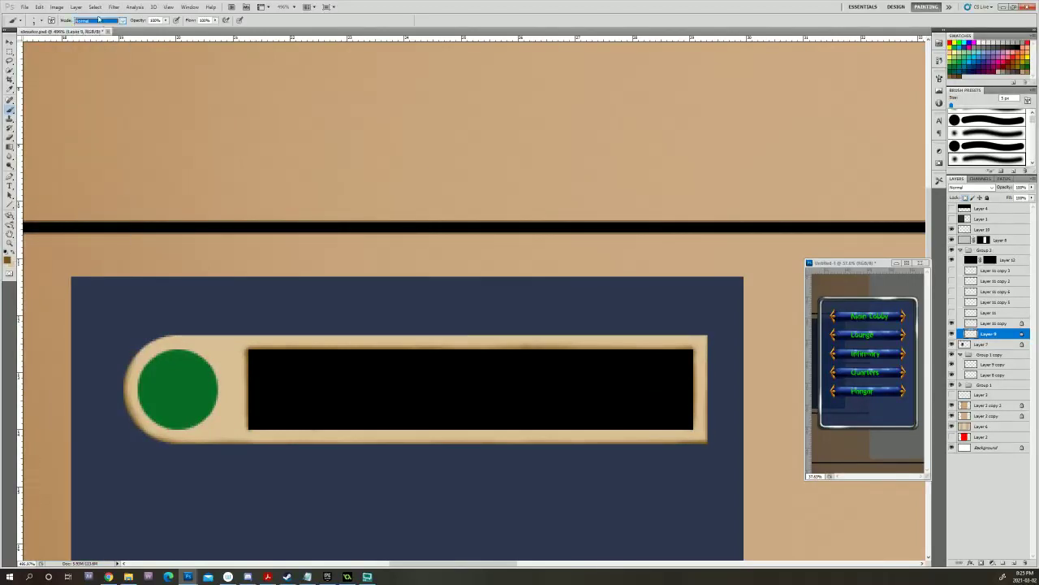
{"action": "left_click", "coordinate": [8, 259]}
{"action": "left_click", "coordinate": [313, 122]}
{"action": "left_click", "coordinate": [483, 109]}
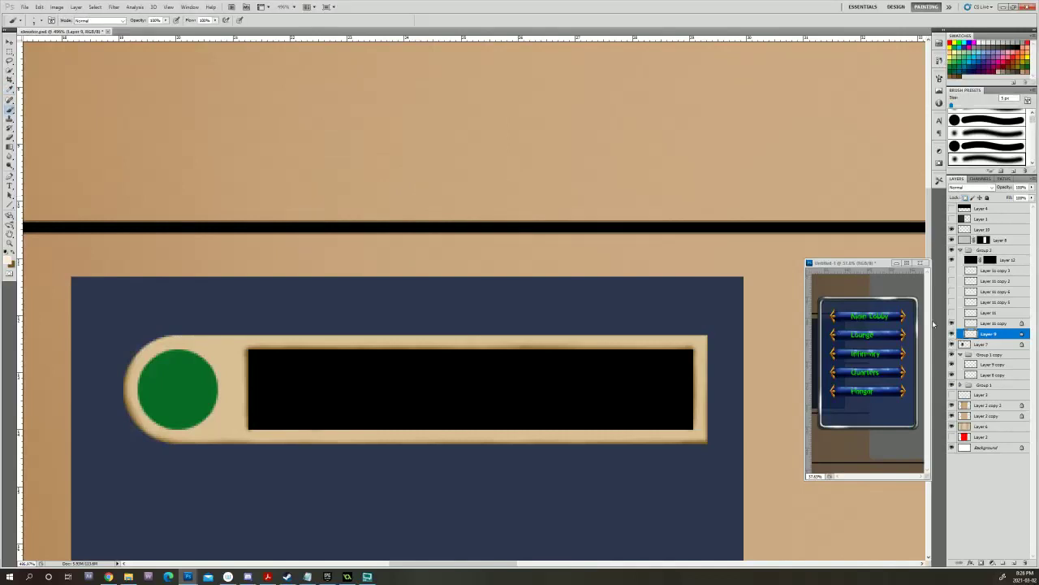
Switch back to brown and shade the tan button's outer upper edge with a small soft brush in Normal mode.
{"action": "left_click", "coordinate": [13, 251]}
{"action": "left_click", "coordinate": [116, 22]}
{"action": "left_click", "coordinate": [116, 27]}
{"action": "key", "text": "["}
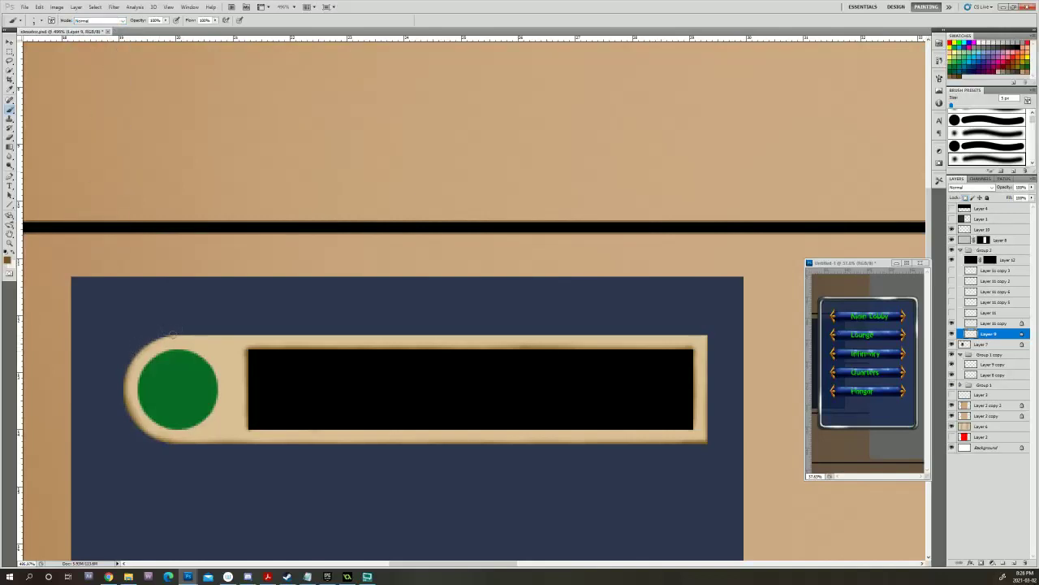
{"action": "key", "text": "["}
{"action": "left_click_drag", "start_coordinate": [155, 335], "coordinate": [231, 336]}
{"action": "mouse_move", "coordinate": [328, 330]}
{"action": "left_mouse_down"}
{"action": "mouse_move", "coordinate": [178, 313]}
{"action": "mouse_move", "coordinate": [235, 314]}
{"action": "left_mouse_up"}
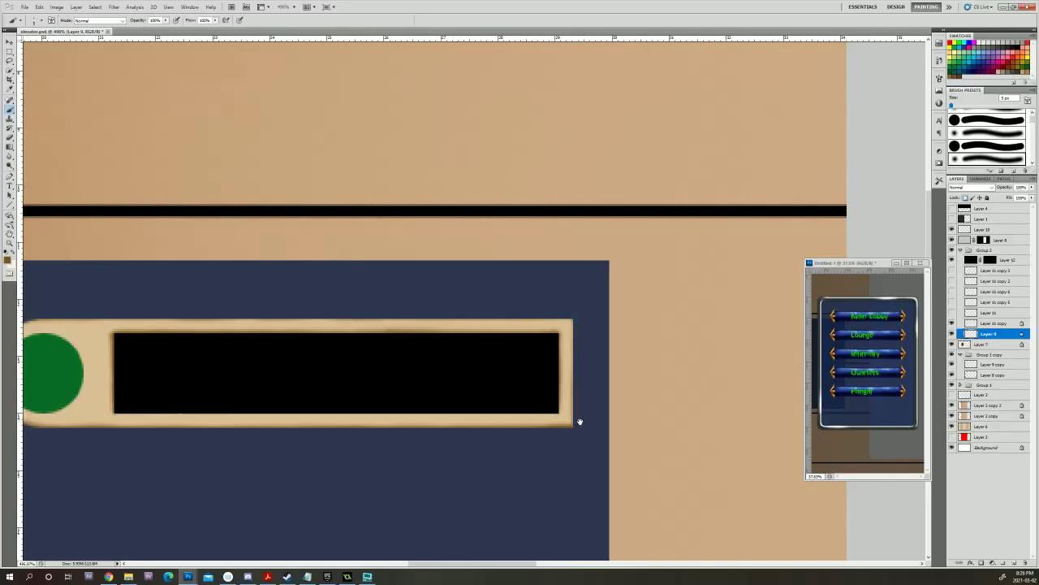
{"action": "left_click_drag", "start_coordinate": [606, 461], "coordinate": [713, 421]}
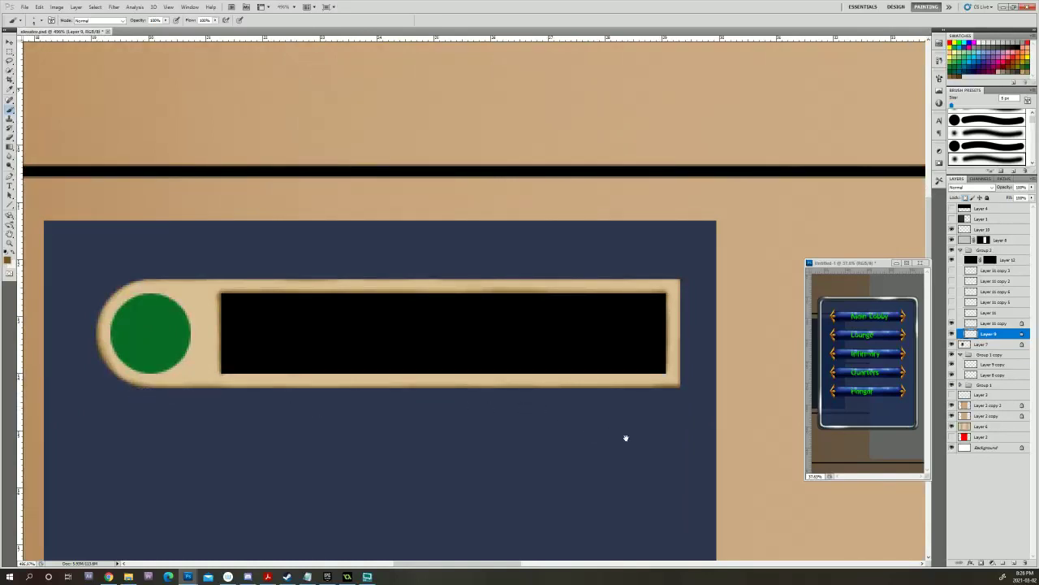
{"action": "scroll", "coordinate": [641, 436], "scroll_direction": "left", "scroll_amount": 2}
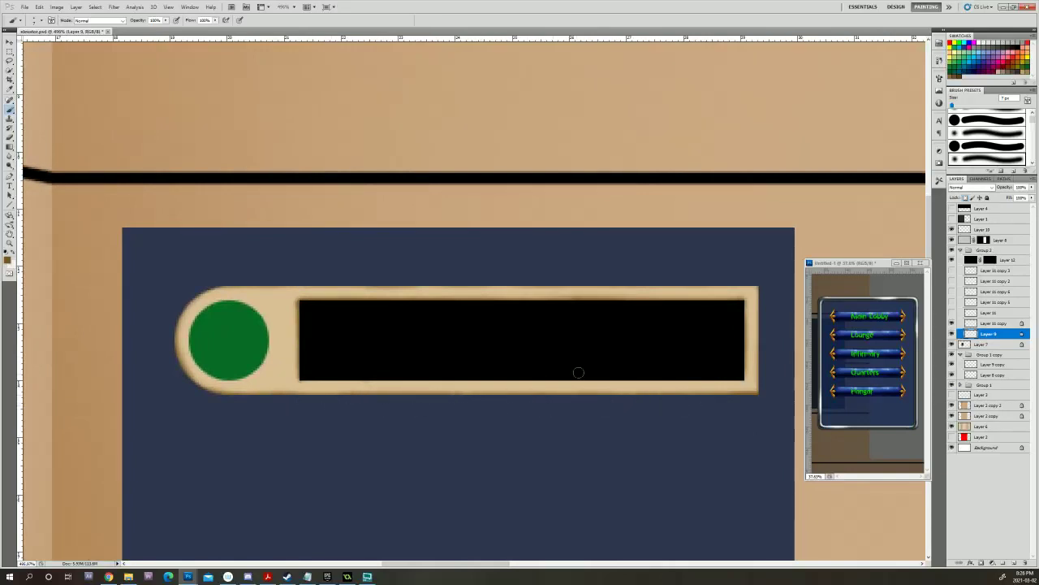
Switch to the pale cream color and paint a thin highlight along the upper curve of the button's rounded end.
{"action": "left_click", "coordinate": [13, 252]}
{"action": "key", "text": "bracketleft"}
{"action": "key", "text": "bracketleft"}
{"action": "mouse_move", "coordinate": [293, 319]}
{"action": "left_mouse_down"}
{"action": "mouse_move", "coordinate": [465, 328]}
{"action": "mouse_move", "coordinate": [525, 401]}
{"action": "left_mouse_up"}
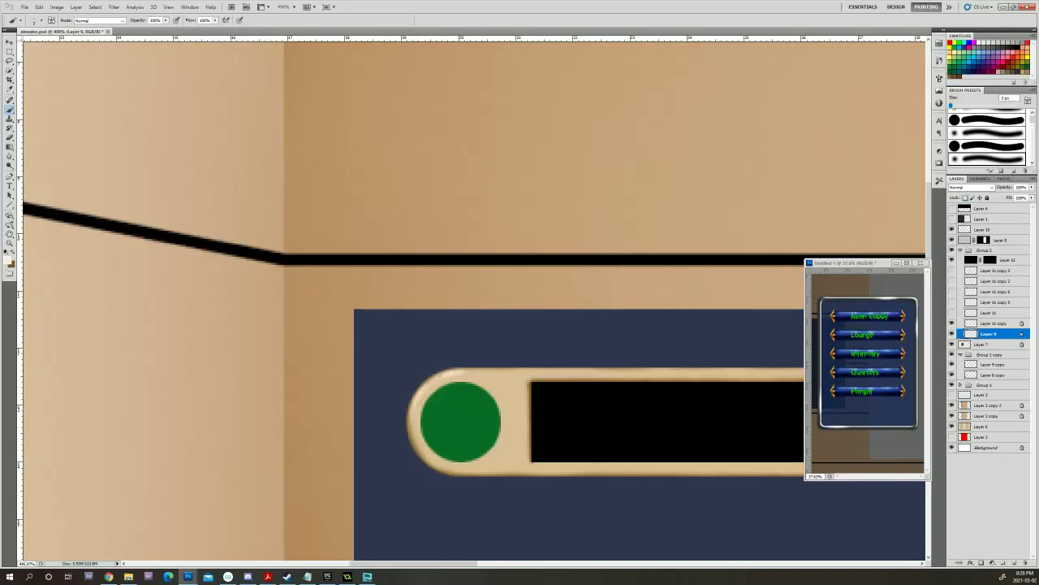
{"action": "left_click_drag", "start_coordinate": [435, 376], "coordinate": [430, 379]}
Extend the thin cream highlight along the tan button's upper rim to its far right end.
{"action": "scroll", "coordinate": [475, 378], "scroll_direction": "right", "scroll_amount": 5}
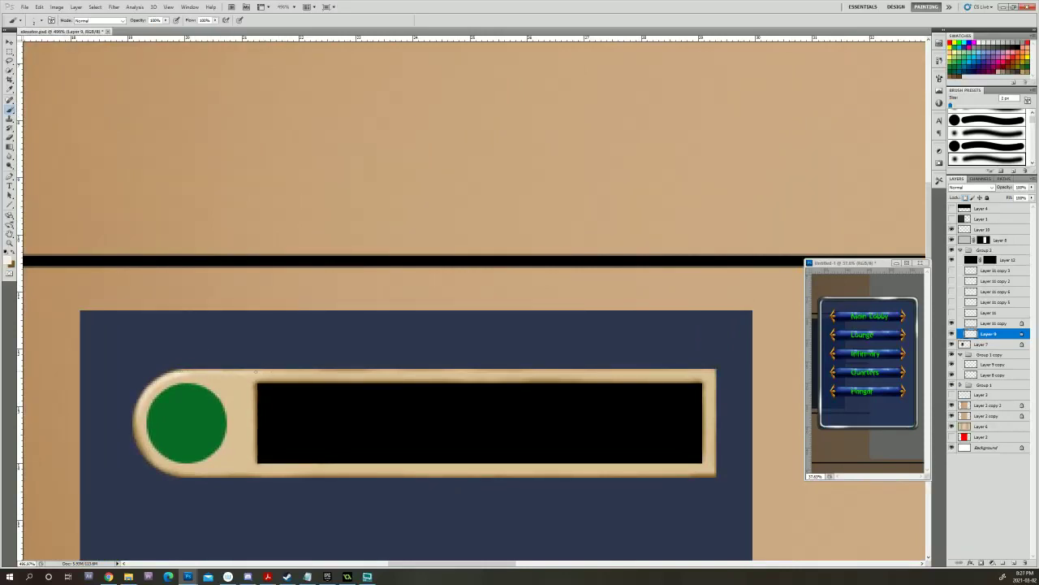
{"action": "scroll", "coordinate": [758, 375], "scroll_direction": "right", "scroll_amount": 2}
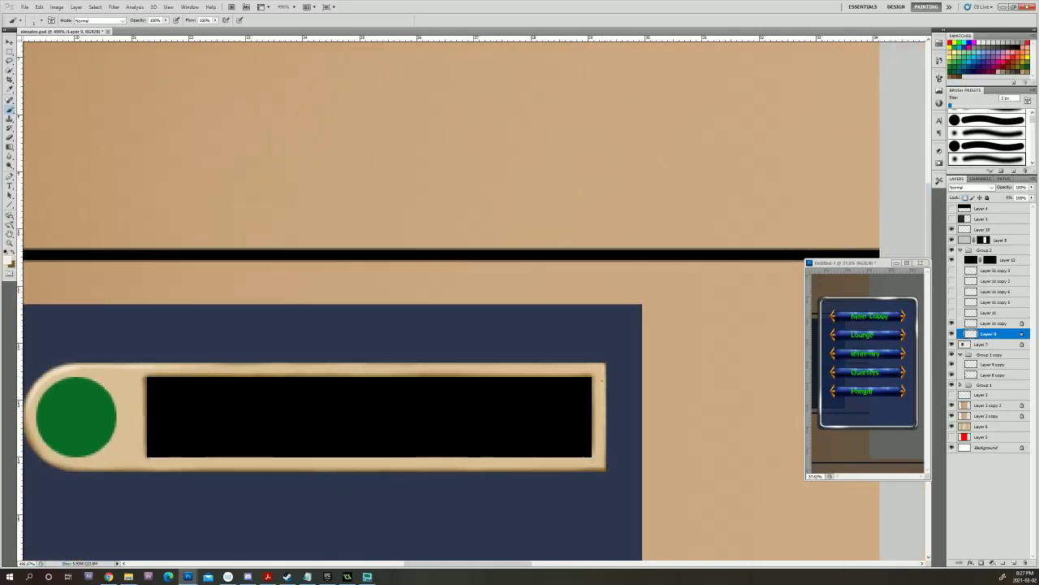
{"action": "left_click_drag", "start_coordinate": [635, 391], "coordinate": [579, 418]}
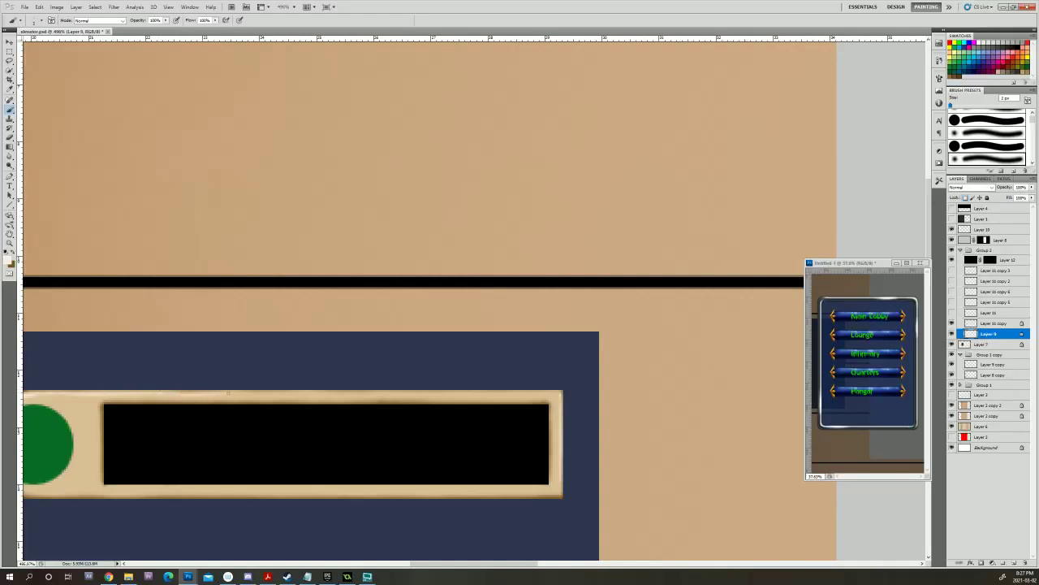
{"action": "left_click_drag", "start_coordinate": [251, 391], "coordinate": [263, 391]}
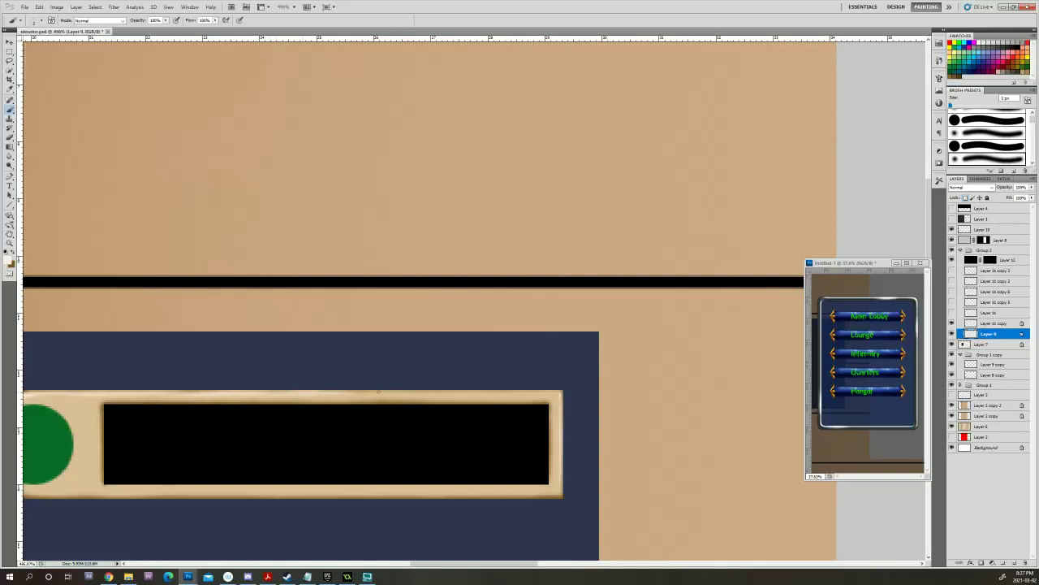
{"action": "left_click_drag", "start_coordinate": [365, 392], "coordinate": [516, 395]}
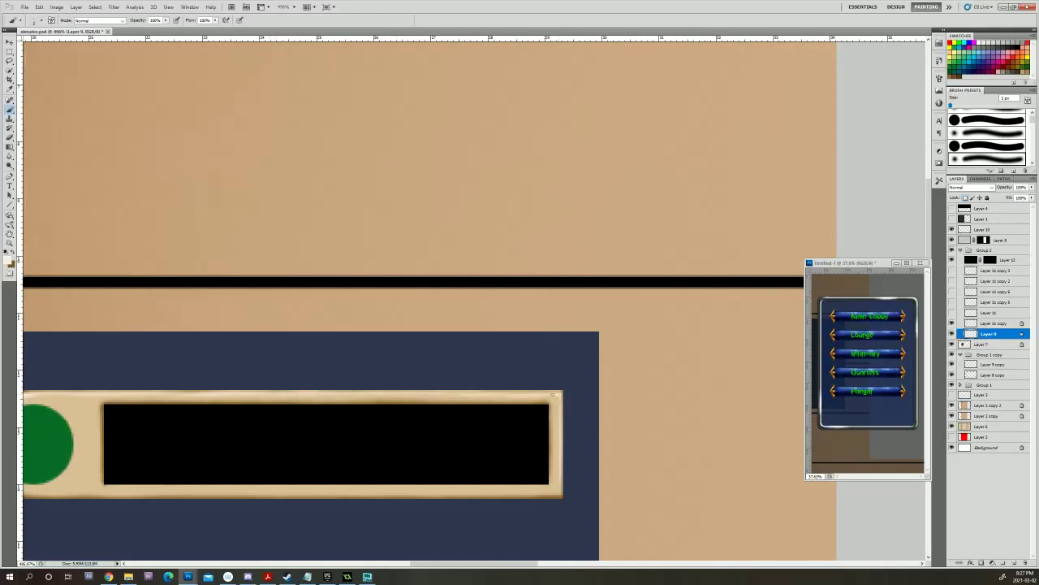
{"action": "left_click_drag", "start_coordinate": [594, 316], "coordinate": [811, 288]}
{"action": "left_click_drag", "start_coordinate": [642, 474], "coordinate": [538, 418]}
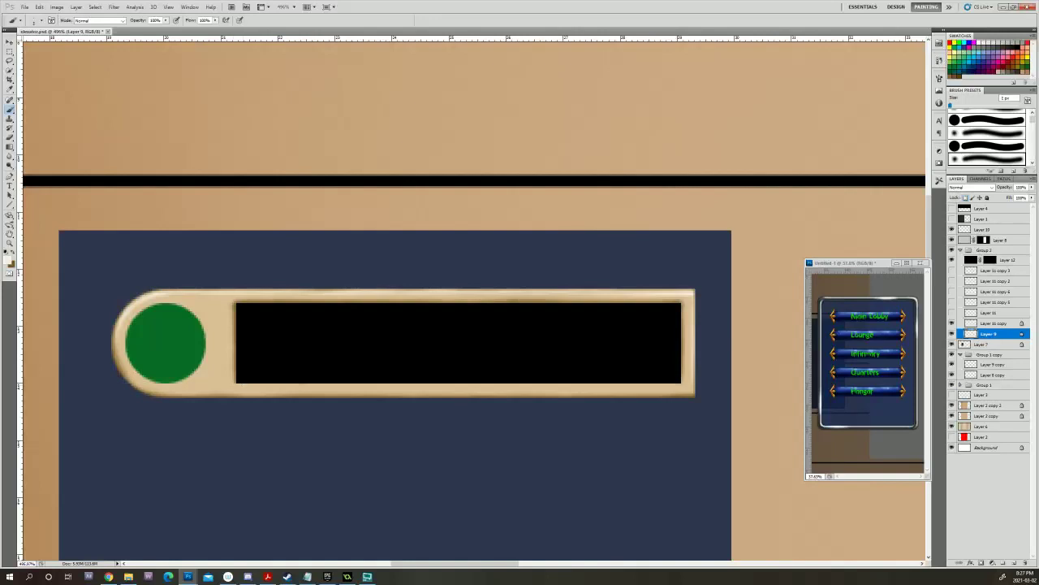
Define the tan rim just below the black rectangle with a thin brown line and a cream highlight along it.
{"action": "key", "text": "x"}
{"action": "key", "text": "bracketright"}
{"action": "left_click_drag", "start_coordinate": [340, 380], "coordinate": [675, 379]}
{"action": "left_click", "coordinate": [13, 251]}
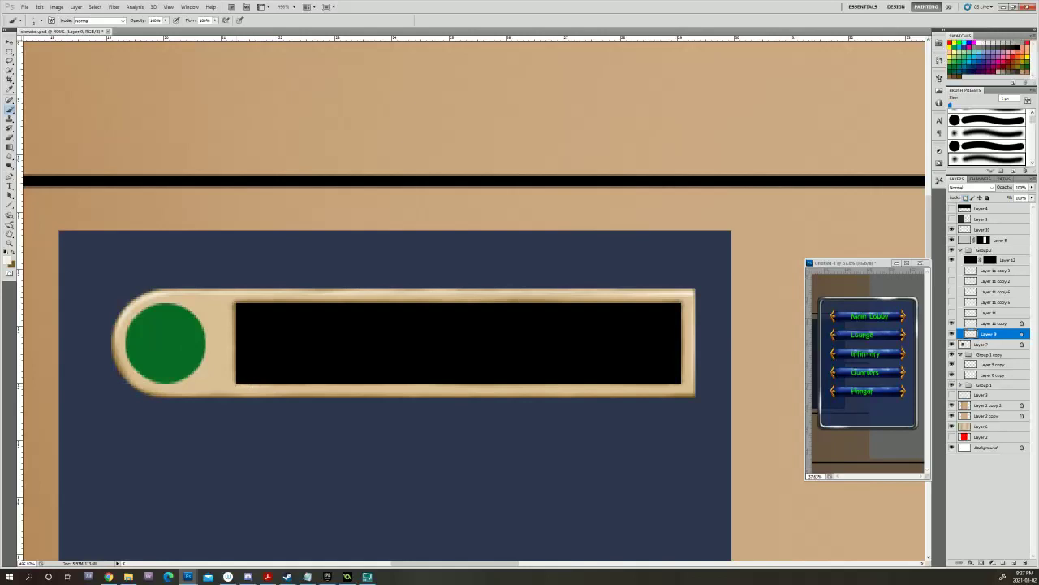
{"action": "left_click_drag", "start_coordinate": [258, 386], "coordinate": [685, 386]}
{"action": "scroll", "coordinate": [676, 528], "scroll_direction": "down", "scroll_amount": 3}
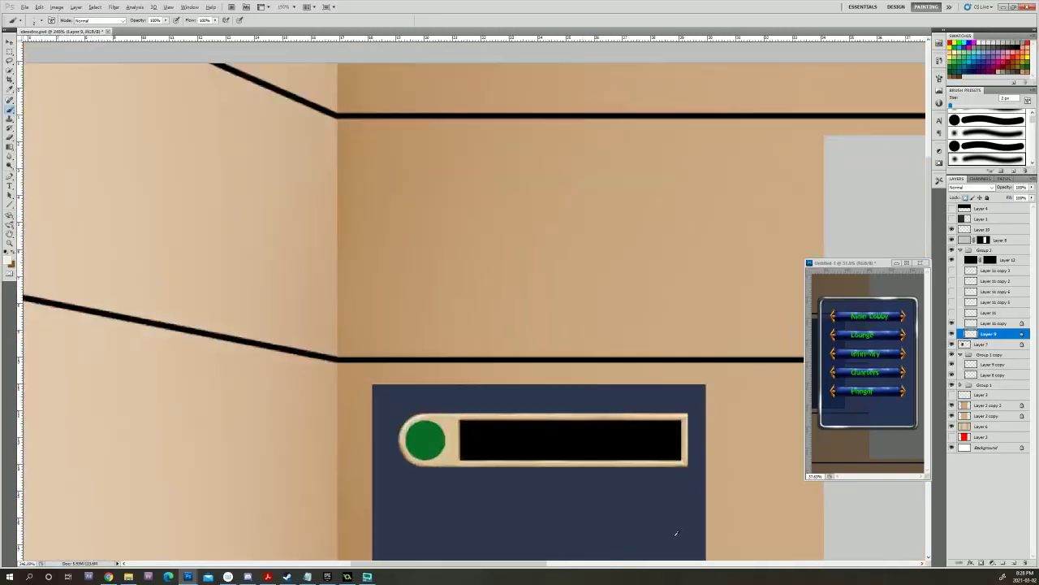
{"action": "scroll", "coordinate": [676, 533], "scroll_direction": "up", "scroll_amount": 2}
{"action": "scroll", "coordinate": [676, 517], "scroll_direction": "up", "scroll_amount": 2}
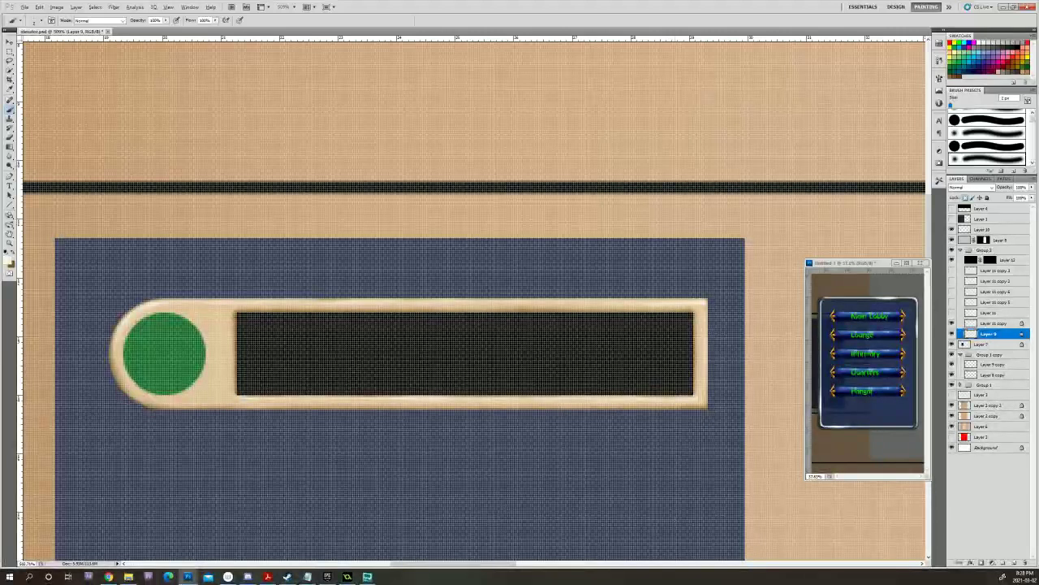
{"action": "scroll", "coordinate": [677, 516], "scroll_direction": "down", "scroll_amount": 2}
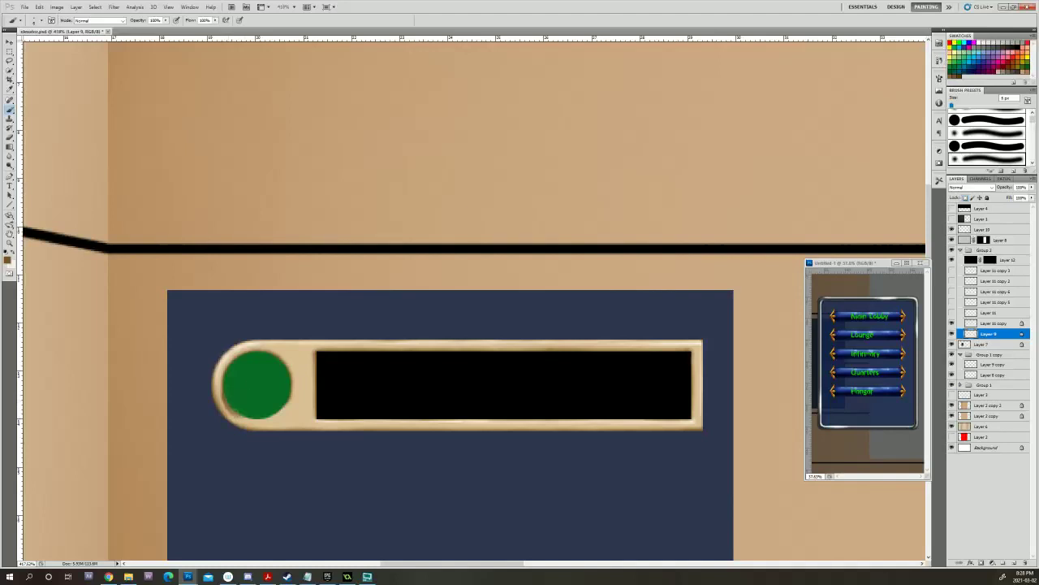
Shade the tan rim around the green light's lower edge with brown, enlarging the soft brush slightly.
{"action": "mouse_move", "coordinate": [232, 406]}
{"action": "left_mouse_down"}
{"action": "mouse_move", "coordinate": [282, 408]}
{"action": "mouse_move", "coordinate": [238, 407]}
{"action": "mouse_move", "coordinate": [225, 392]}
{"action": "mouse_move", "coordinate": [260, 419]}
{"action": "mouse_move", "coordinate": [277, 391]}
{"action": "mouse_move", "coordinate": [302, 392]}
{"action": "mouse_move", "coordinate": [271, 422]}
{"action": "left_mouse_up"}
{"action": "key", "text": "ctrl+0"}
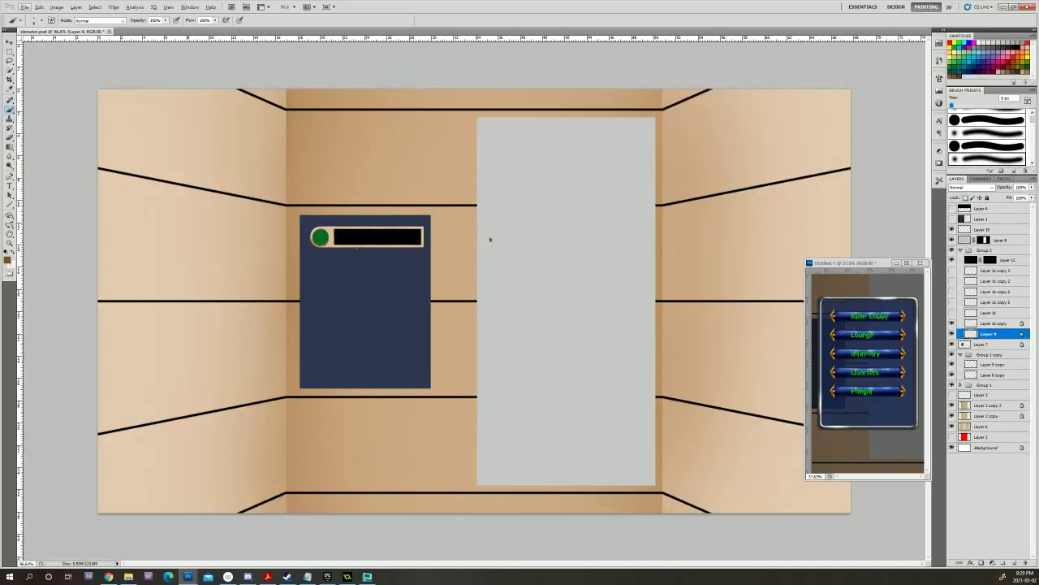
{"action": "scroll", "coordinate": [357, 246], "scroll_direction": "up", "scroll_amount": 5}
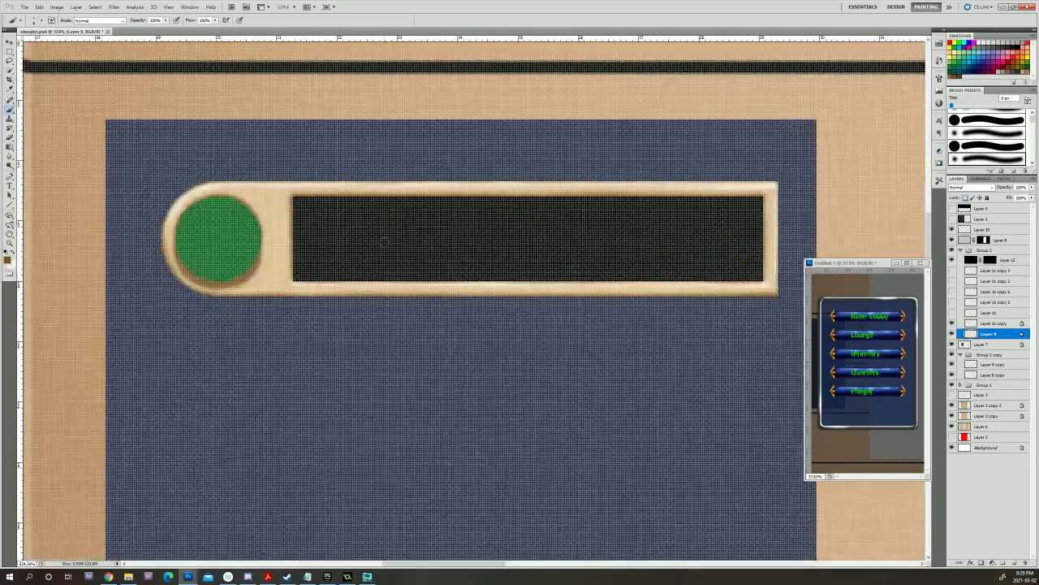
{"action": "left_click_drag", "start_coordinate": [400, 249], "coordinate": [392, 329]}
{"action": "scroll", "coordinate": [427, 342], "scroll_direction": "down", "scroll_amount": 2}
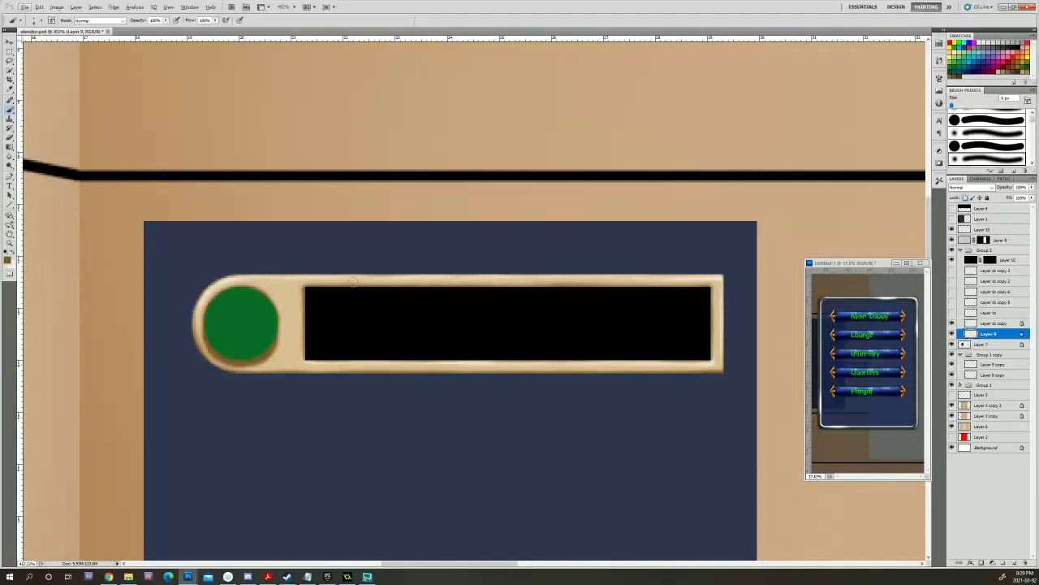
{"action": "key", "text": "bracketright"}
{"action": "left_click_drag", "start_coordinate": [422, 439], "coordinate": [565, 454]}
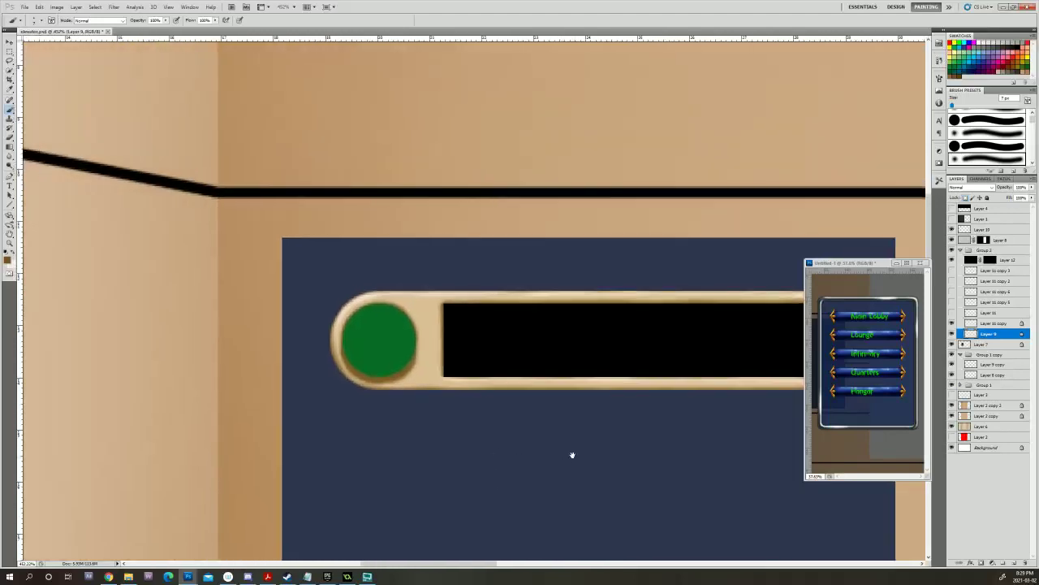
{"action": "key", "text": "bracketright"}
{"action": "key", "text": "bracketright"}
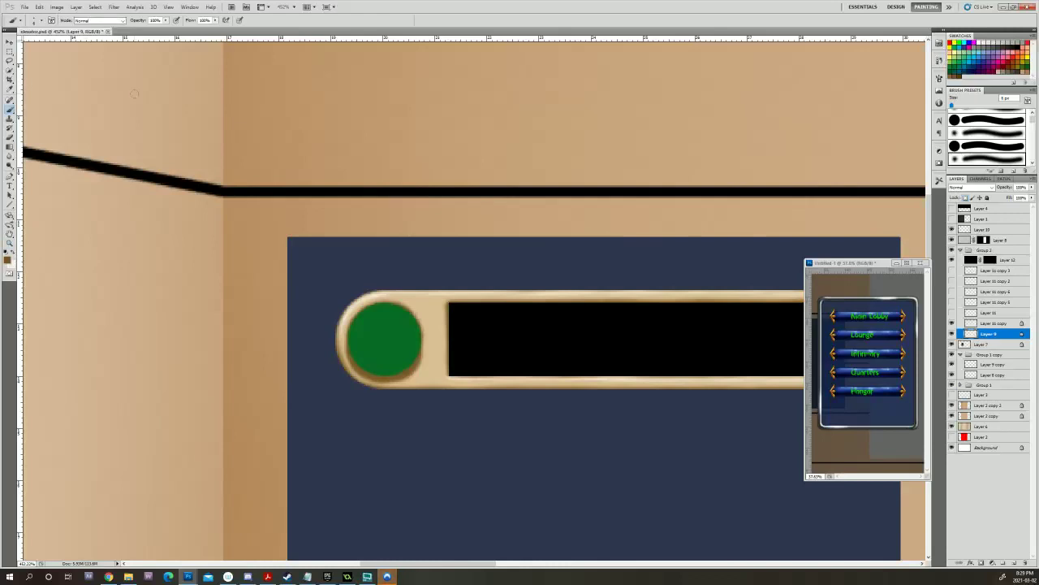
{"action": "left_click_drag", "start_coordinate": [524, 239], "coordinate": [465, 206]}
Set the brush to Hard Light mode and choose a darker brown foreground color.
{"action": "left_click", "coordinate": [100, 21]}
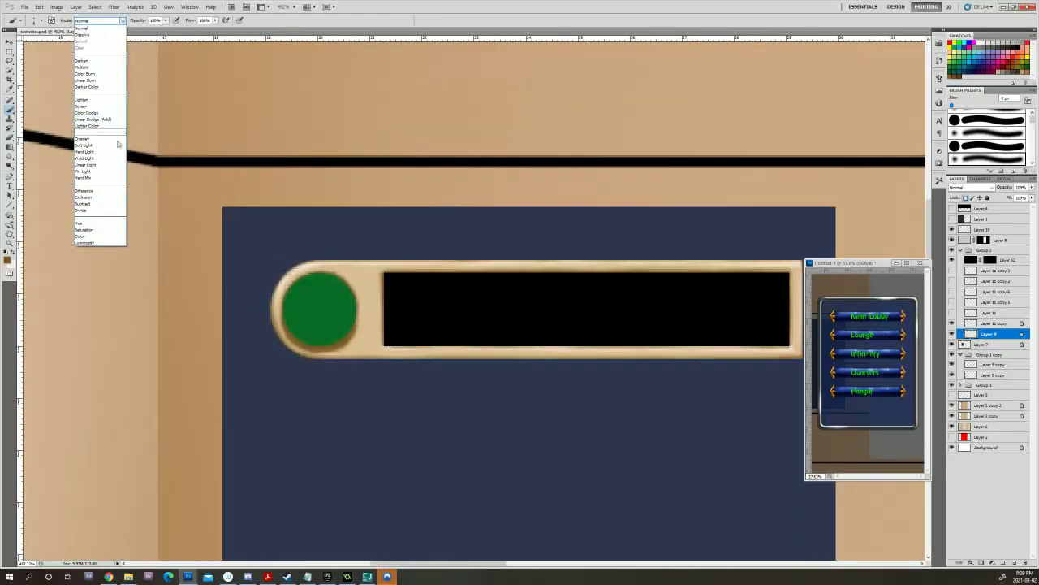
{"action": "left_click", "coordinate": [110, 153]}
{"action": "mouse_move", "coordinate": [358, 242]}
{"action": "left_mouse_down"}
{"action": "mouse_move", "coordinate": [475, 247]}
{"action": "mouse_move", "coordinate": [558, 265]}
{"action": "left_mouse_up"}
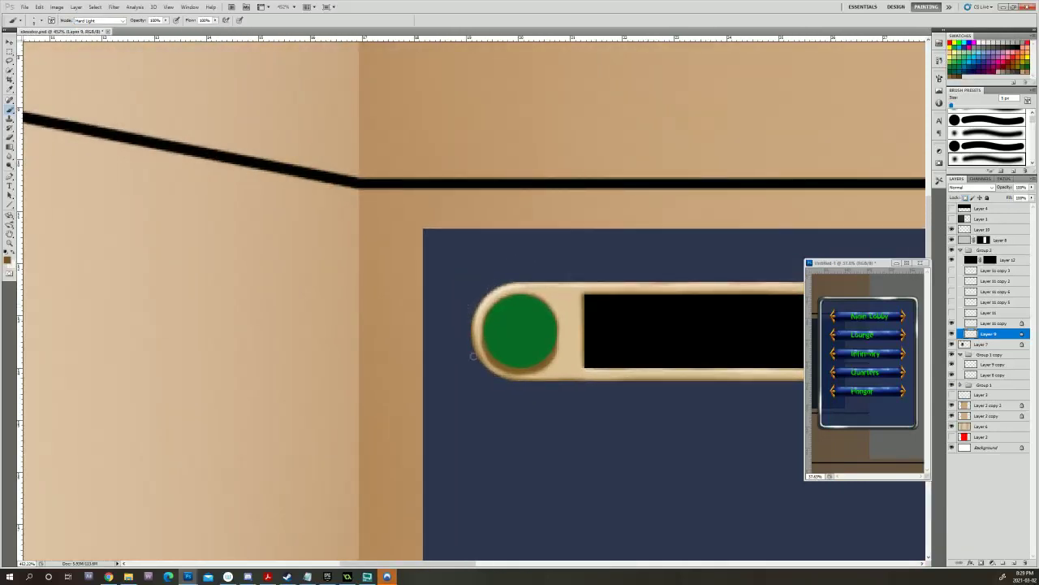
{"action": "mouse_move", "coordinate": [473, 344]}
{"action": "left_mouse_down"}
{"action": "mouse_move", "coordinate": [440, 321]}
{"action": "mouse_move", "coordinate": [289, 307]}
{"action": "left_mouse_up"}
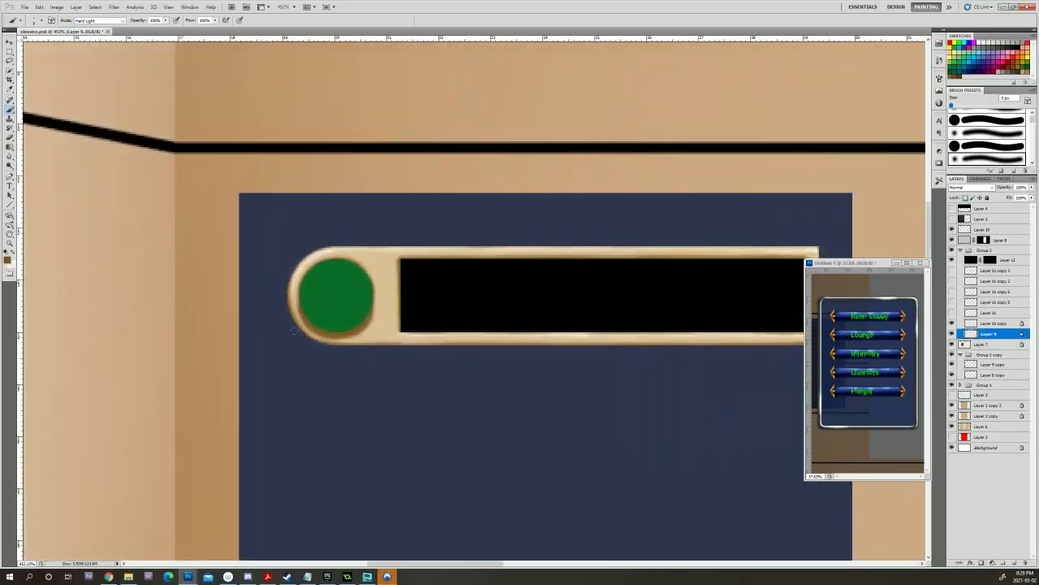
{"action": "left_click", "coordinate": [8, 259]}
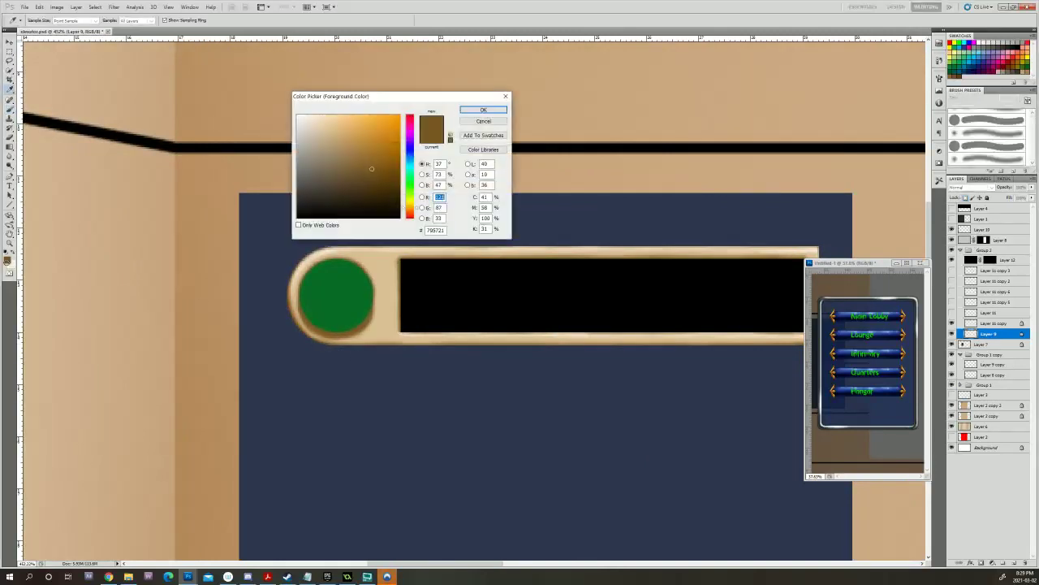
{"action": "left_click", "coordinate": [483, 110]}
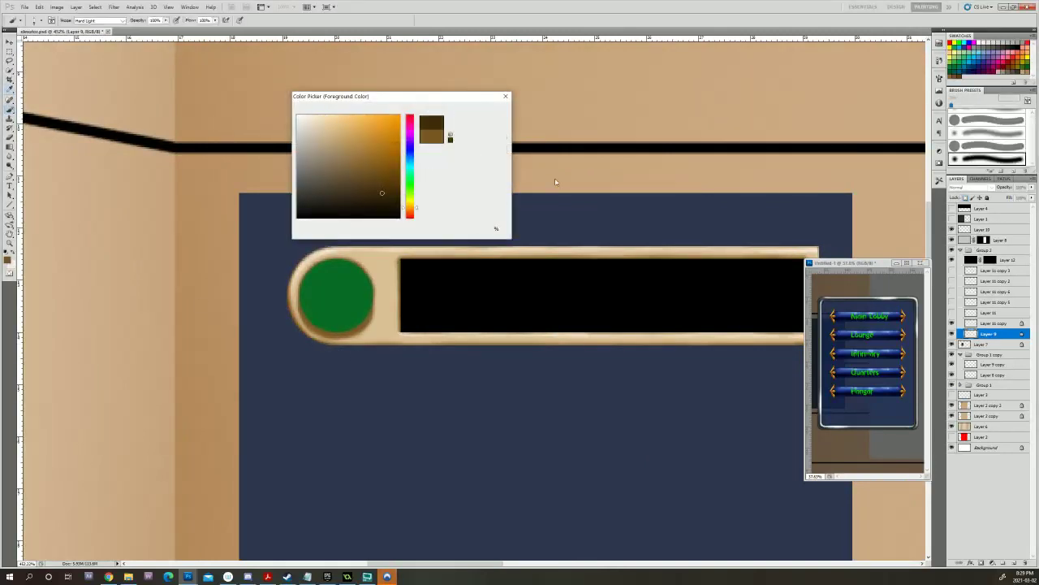
Try a dab of the darker brown below the color samples on Layer 10, and return to the button's Layer 9.
{"action": "left_click_drag", "start_coordinate": [582, 353], "coordinate": [219, 301]}
{"action": "left_click", "coordinate": [1017, 231]}
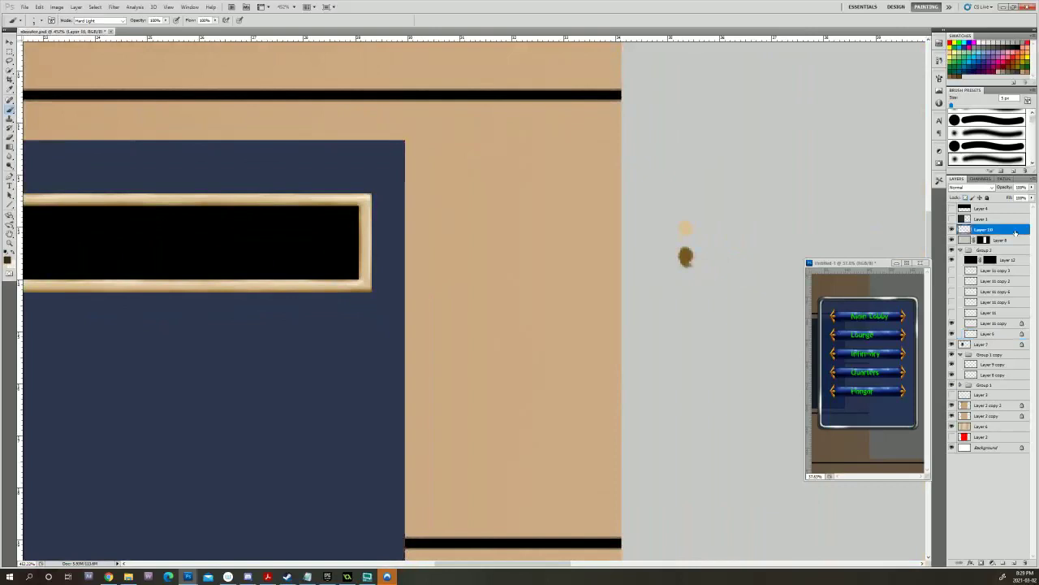
{"action": "left_click", "coordinate": [686, 288]}
{"action": "left_click_drag", "start_coordinate": [530, 356], "coordinate": [899, 444]}
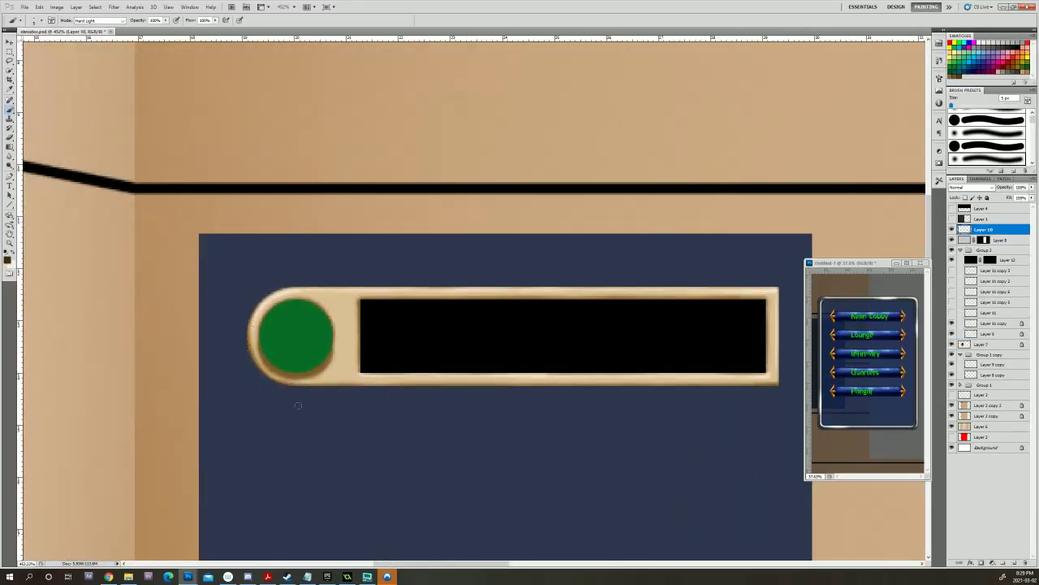
{"action": "left_click", "coordinate": [950, 323]}
{"action": "left_click", "coordinate": [951, 323]}
{"action": "left_click", "coordinate": [964, 324]}
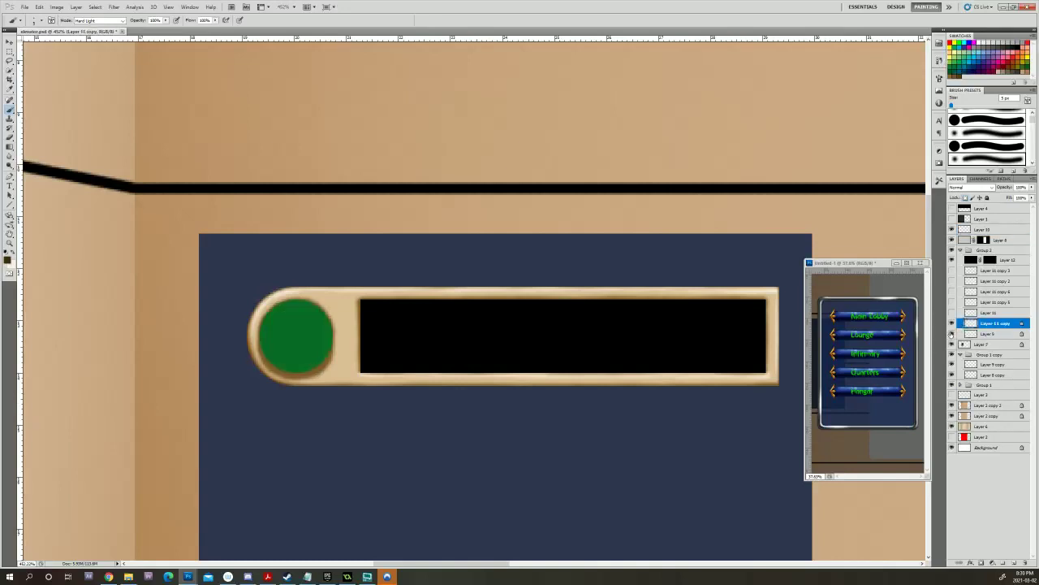
{"action": "left_click", "coordinate": [966, 333]}
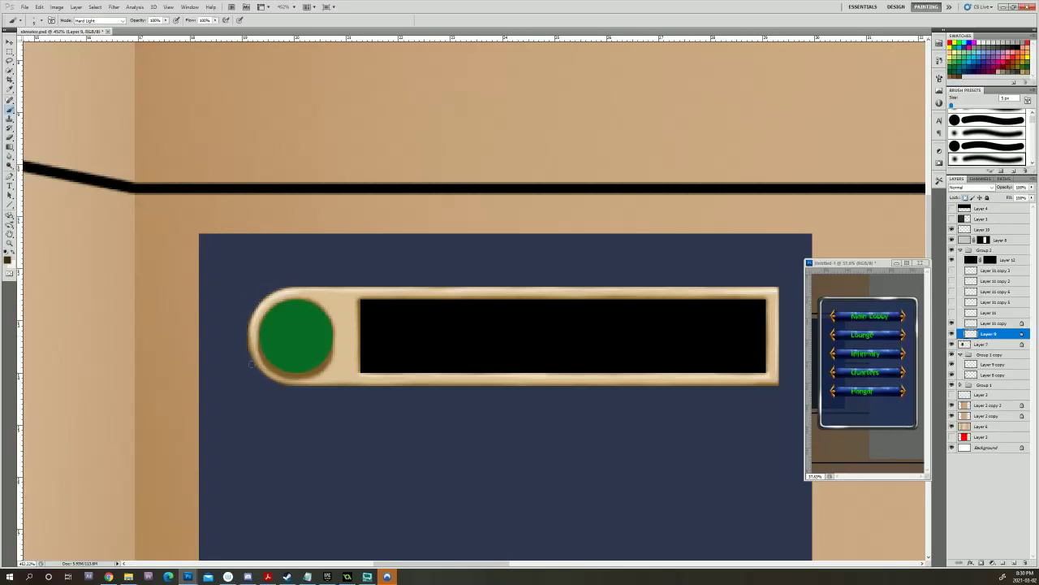
Paint dark brown Hard Light shading along the button's rounded outer edge and around the green light.
{"action": "key", "text": "]"}
{"action": "key", "text": "]"}
{"action": "left_click_drag", "start_coordinate": [244, 347], "coordinate": [309, 391]}
{"action": "key", "text": "]"}
{"action": "mouse_move", "coordinate": [245, 341]}
{"action": "left_mouse_down"}
{"action": "mouse_move", "coordinate": [260, 374]}
{"action": "mouse_move", "coordinate": [297, 382]}
{"action": "mouse_move", "coordinate": [263, 318]}
{"action": "left_mouse_up"}
{"action": "key", "text": "["}
{"action": "key", "text": "["}
{"action": "mouse_move", "coordinate": [309, 306]}
{"action": "left_mouse_down"}
{"action": "mouse_move", "coordinate": [330, 329]}
{"action": "mouse_move", "coordinate": [315, 362]}
{"action": "left_mouse_up"}
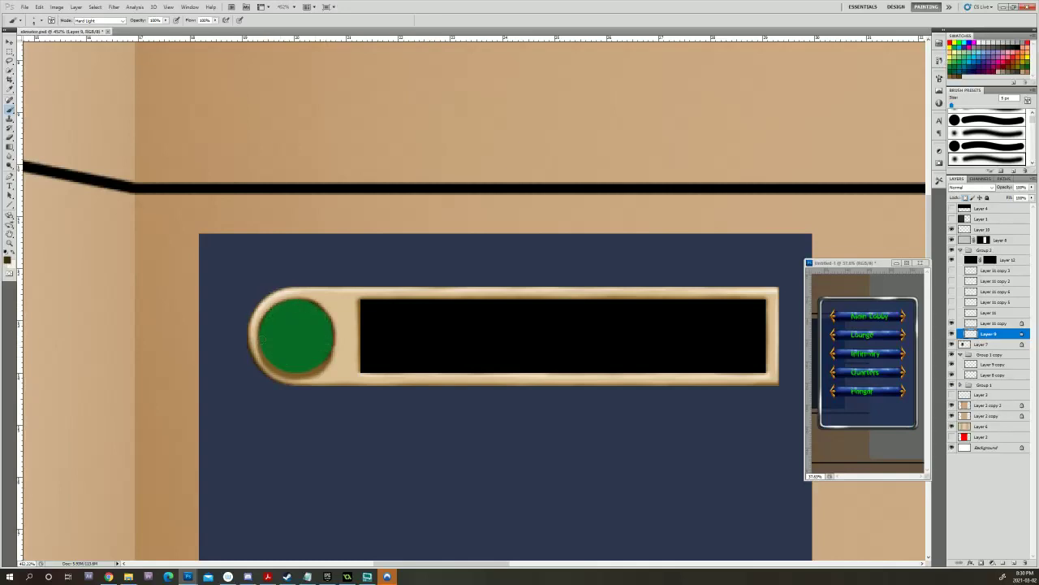
{"action": "mouse_move", "coordinate": [262, 340]}
{"action": "left_mouse_down"}
{"action": "mouse_move", "coordinate": [293, 372]}
{"action": "mouse_move", "coordinate": [313, 367]}
{"action": "mouse_move", "coordinate": [320, 351]}
{"action": "mouse_move", "coordinate": [327, 370]}
{"action": "left_mouse_up"}
Darken the tan rim along the left and upper edges of the black rectangle with the dark brown brush.
{"action": "key", "text": "]"}
{"action": "key", "text": "]"}
{"action": "key", "text": "]"}
{"action": "left_click_drag", "start_coordinate": [378, 303], "coordinate": [241, 309]}
{"action": "mouse_move", "coordinate": [149, 374]}
{"action": "left_mouse_down"}
{"action": "mouse_move", "coordinate": [201, 381]}
{"action": "mouse_move", "coordinate": [172, 376]}
{"action": "left_mouse_up"}
{"action": "left_click_drag", "start_coordinate": [477, 396], "coordinate": [607, 438]}
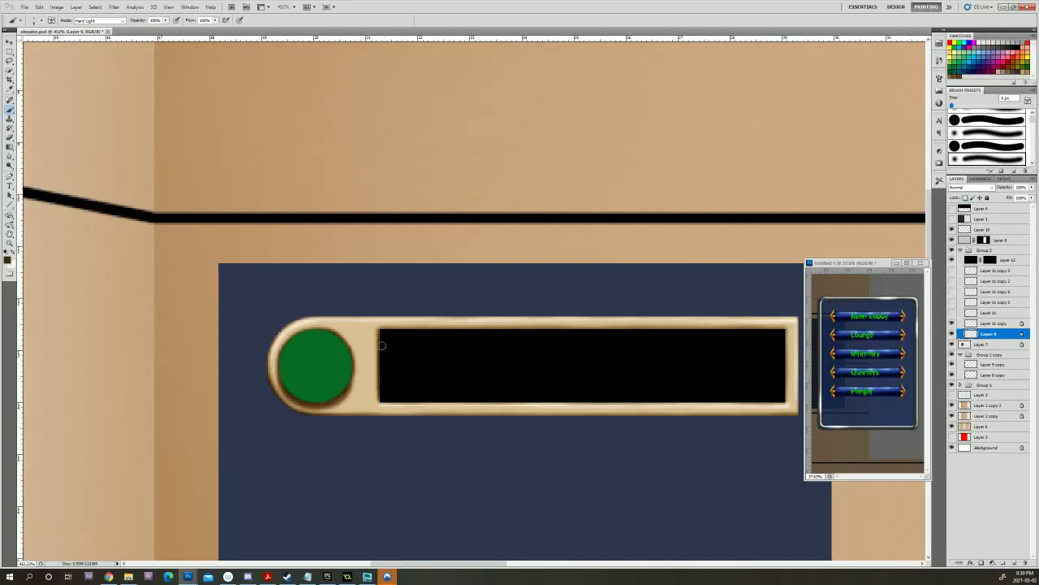
{"action": "left_click_drag", "start_coordinate": [445, 326], "coordinate": [270, 326]}
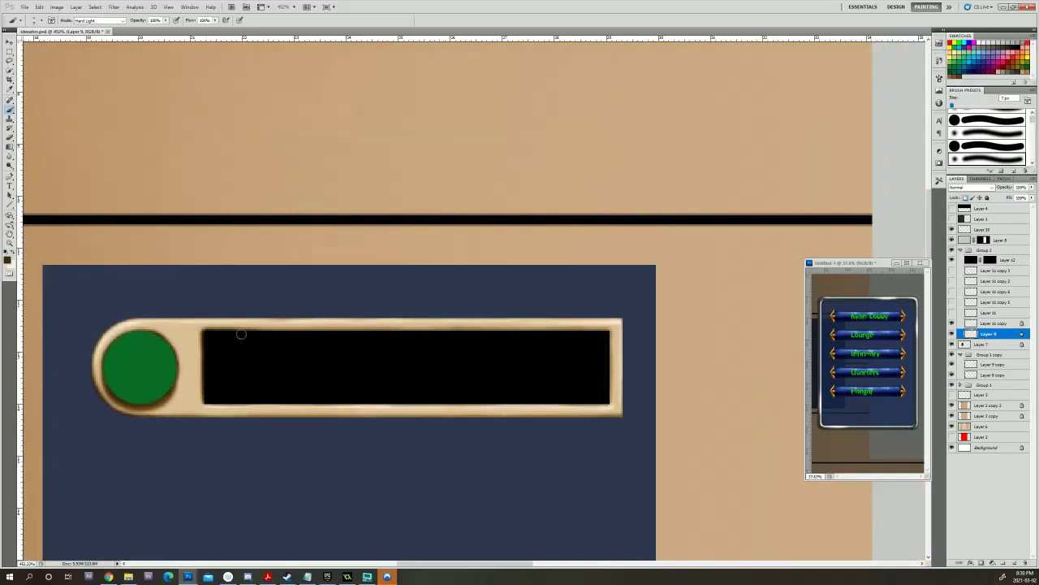
{"action": "mouse_move", "coordinate": [323, 331]}
{"action": "left_mouse_down"}
{"action": "mouse_move", "coordinate": [603, 332]}
{"action": "mouse_move", "coordinate": [608, 389]}
{"action": "mouse_move", "coordinate": [608, 336]}
{"action": "mouse_move", "coordinate": [559, 340]}
{"action": "left_mouse_up"}
{"action": "key", "text": "["}
{"action": "key", "text": "bracketright"}
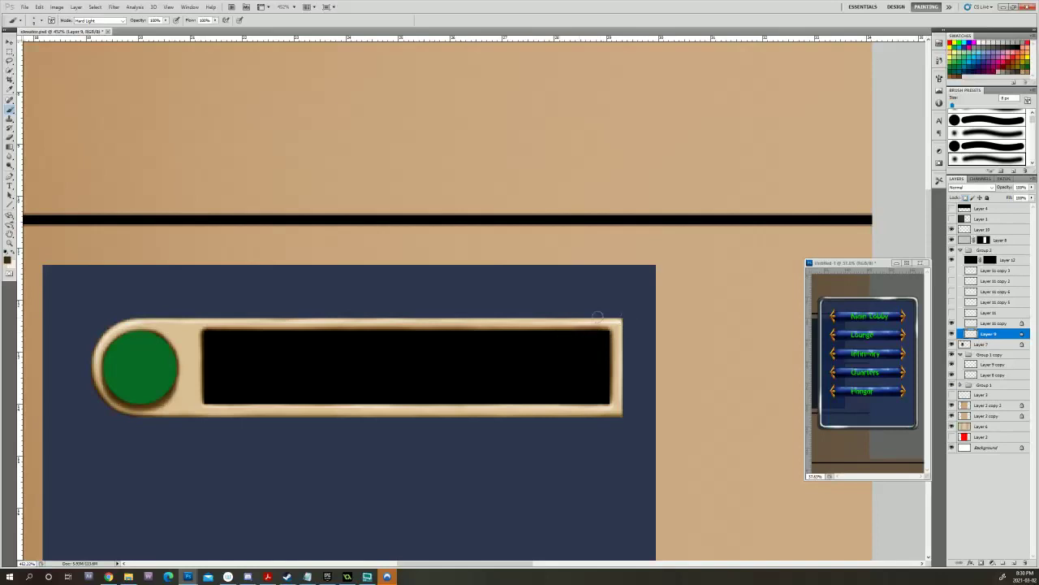
Shade the outer edge of the button's square right end, including its lower corner, with dark brown.
{"action": "key", "text": "bracketleft"}
{"action": "left_click_drag", "start_coordinate": [624, 314], "coordinate": [625, 411]}
{"action": "left_click_drag", "start_coordinate": [625, 323], "coordinate": [626, 358]}
{"action": "key", "text": "bracketright"}
{"action": "key", "text": "bracketright"}
{"action": "left_click_drag", "start_coordinate": [593, 418], "coordinate": [629, 410]}
{"action": "scroll", "coordinate": [232, 309], "scroll_direction": "down", "scroll_amount": 2}
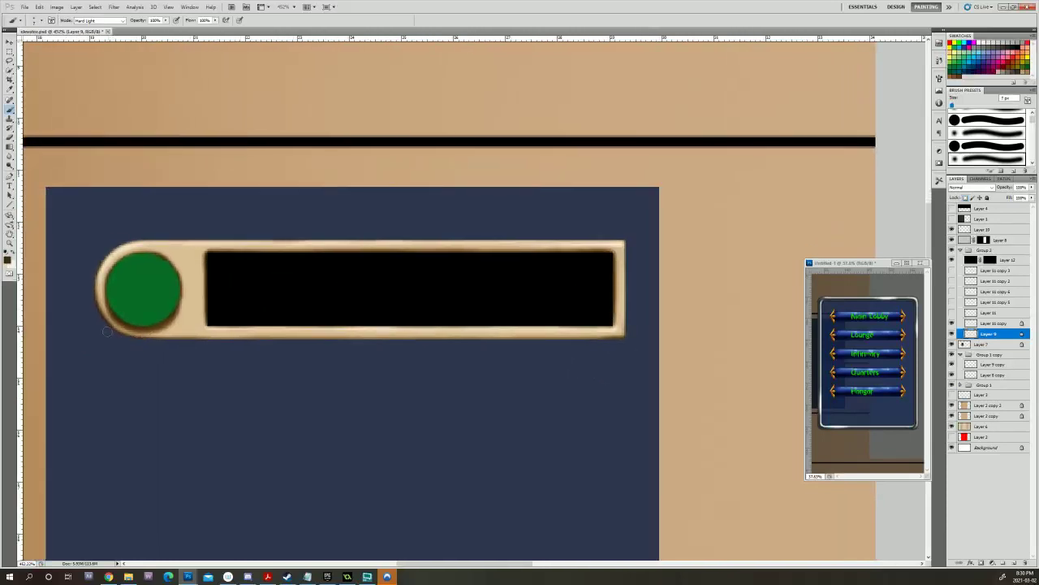
Shade the button's outer lower edge from the rounded end toward the right with a larger dark brown brush.
{"action": "mouse_move", "coordinate": [99, 319]}
{"action": "left_mouse_down"}
{"action": "mouse_move", "coordinate": [156, 344]}
{"action": "mouse_move", "coordinate": [197, 345]}
{"action": "mouse_move", "coordinate": [140, 347]}
{"action": "mouse_move", "coordinate": [242, 343]}
{"action": "left_mouse_up"}
{"action": "key", "text": "bracketright"}
{"action": "key", "text": "bracketright"}
{"action": "key", "text": "bracketright"}
{"action": "mouse_move", "coordinate": [162, 341]}
{"action": "left_mouse_down"}
{"action": "mouse_move", "coordinate": [622, 342]}
{"action": "mouse_move", "coordinate": [385, 348]}
{"action": "left_mouse_up"}
{"action": "mouse_move", "coordinate": [669, 279]}
{"action": "left_mouse_down"}
{"action": "mouse_move", "coordinate": [693, 305]}
{"action": "mouse_move", "coordinate": [783, 323]}
{"action": "mouse_move", "coordinate": [630, 361]}
{"action": "left_mouse_up"}
Switch the foreground color to white and paint a fine highlight along the button's upper rim.
{"action": "left_click", "coordinate": [5, 251]}
{"action": "left_click", "coordinate": [13, 252]}
{"action": "key", "text": "bracketleft"}
{"action": "mouse_move", "coordinate": [133, 329]}
{"action": "left_mouse_down"}
{"action": "mouse_move", "coordinate": [518, 271]}
{"action": "mouse_move", "coordinate": [602, 360]}
{"action": "left_mouse_up"}
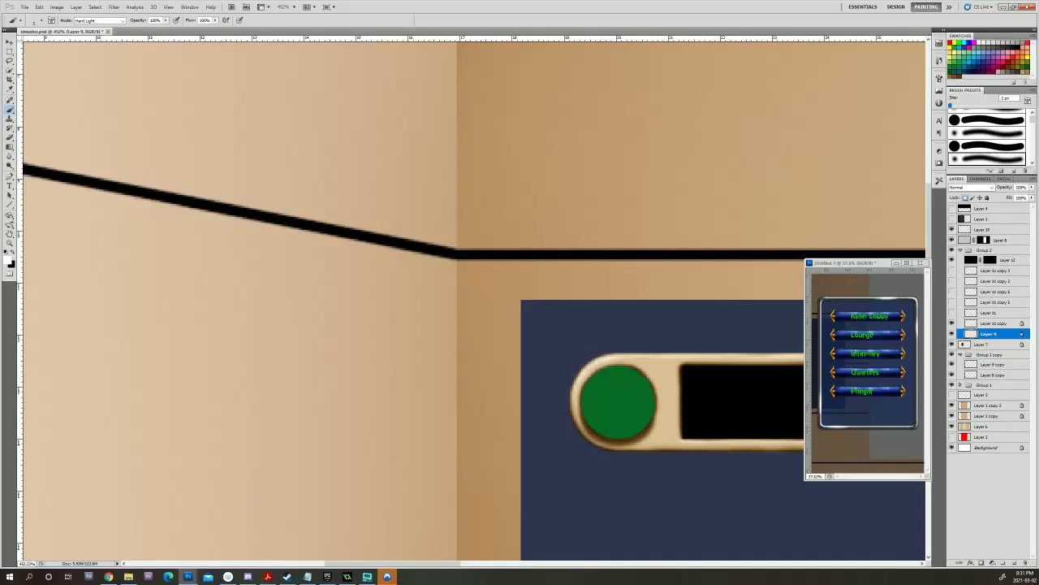
{"action": "left_click_drag", "start_coordinate": [715, 342], "coordinate": [301, 311]}
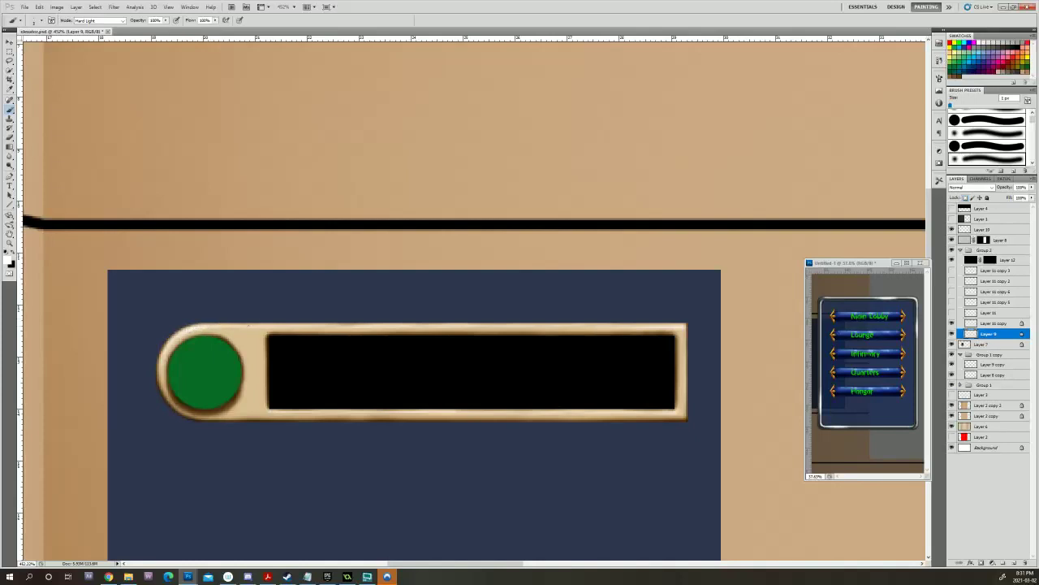
{"action": "left_click_drag", "start_coordinate": [354, 325], "coordinate": [341, 326]}
{"action": "key", "text": "]"}
{"action": "left_click_drag", "start_coordinate": [410, 326], "coordinate": [458, 326]}
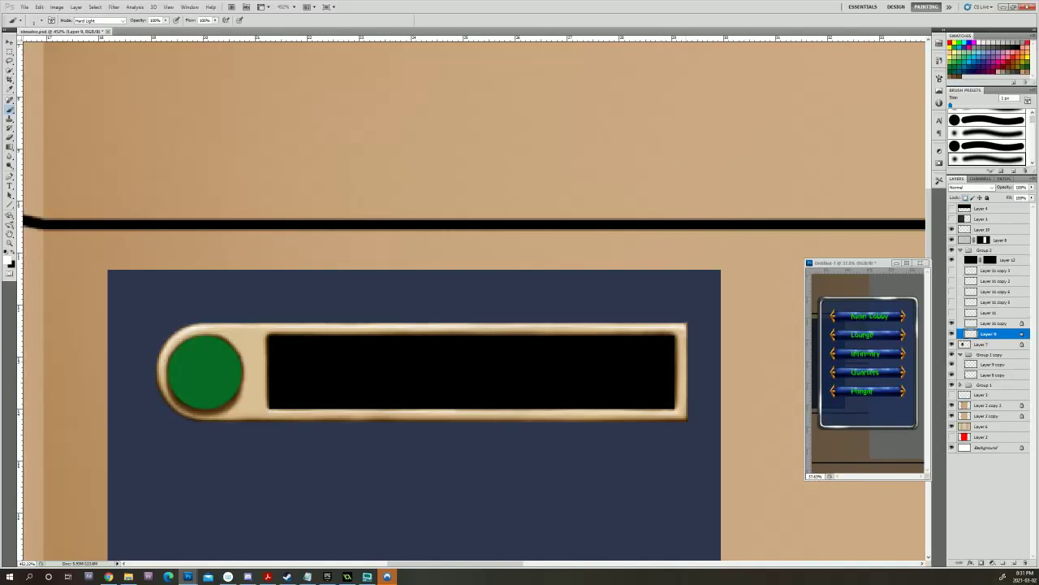
{"action": "mouse_move", "coordinate": [685, 330]}
{"action": "left_mouse_down"}
{"action": "mouse_move", "coordinate": [686, 348]}
{"action": "mouse_move", "coordinate": [789, 344]}
{"action": "mouse_move", "coordinate": [582, 320]}
{"action": "mouse_move", "coordinate": [537, 332]}
{"action": "left_mouse_up"}
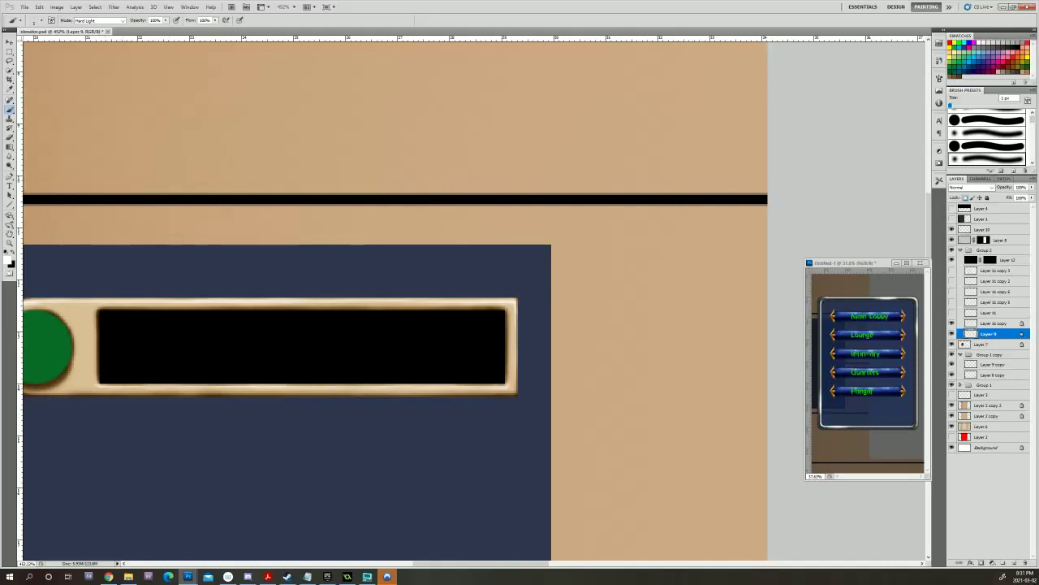
Brighten the tan rim below the black rectangle with a white highlight using a 2 px brush.
{"action": "key", "text": "]"}
{"action": "key", "text": "]"}
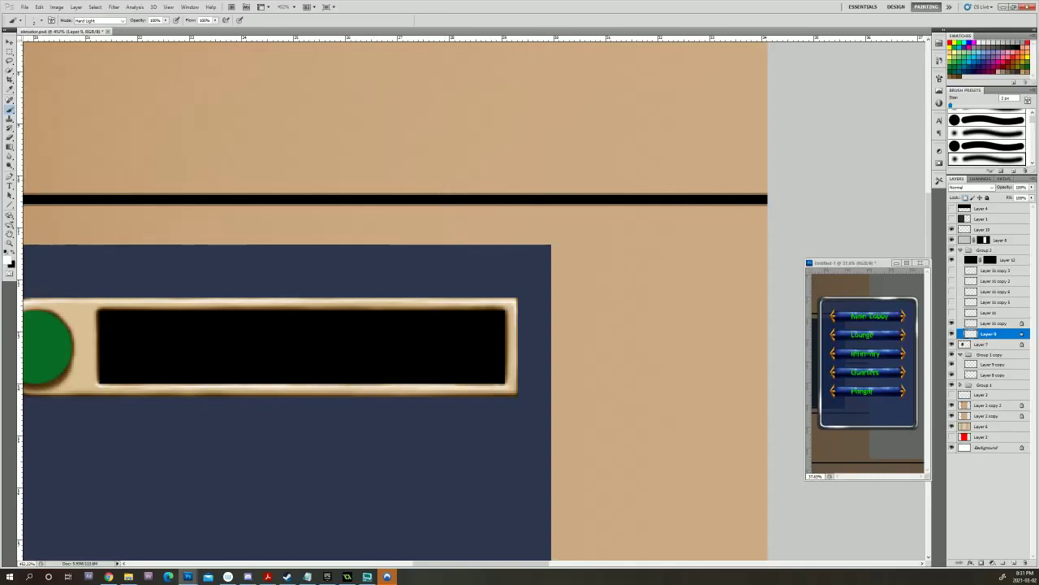
{"action": "mouse_move", "coordinate": [503, 381]}
{"action": "left_mouse_down"}
{"action": "mouse_move", "coordinate": [612, 348]}
{"action": "mouse_move", "coordinate": [687, 367]}
{"action": "left_mouse_up"}
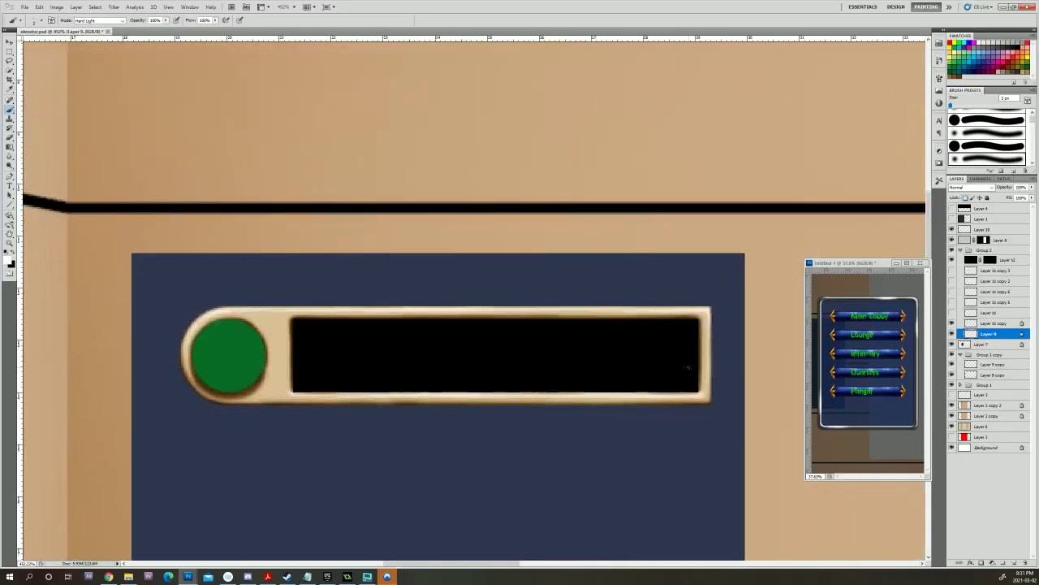
{"action": "scroll", "coordinate": [689, 367], "scroll_direction": "down", "scroll_amount": 6}
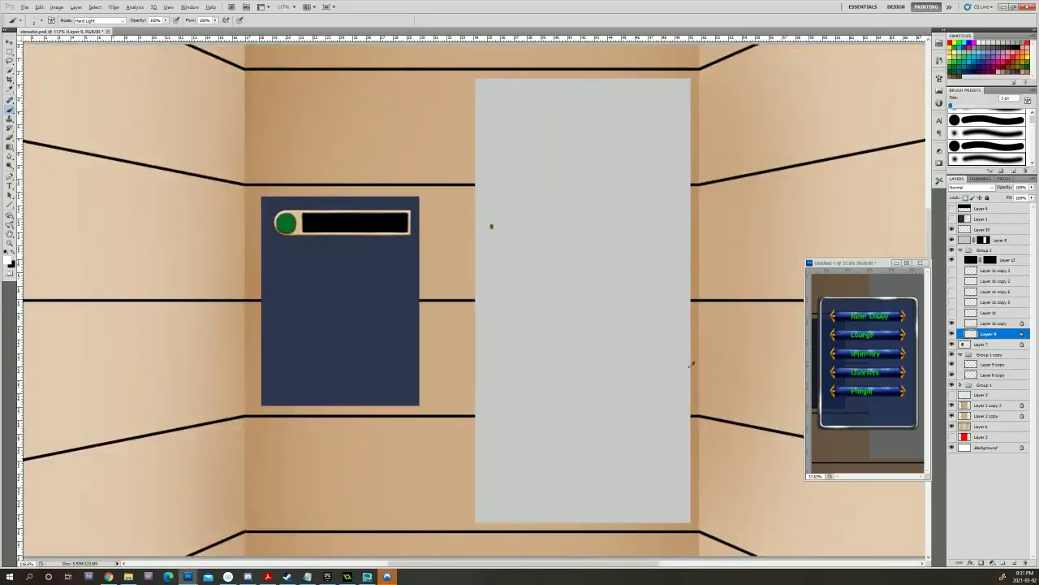
{"action": "scroll", "coordinate": [715, 381], "scroll_direction": "up", "scroll_amount": 3}
{"action": "left_click_drag", "start_coordinate": [327, 239], "coordinate": [709, 438]}
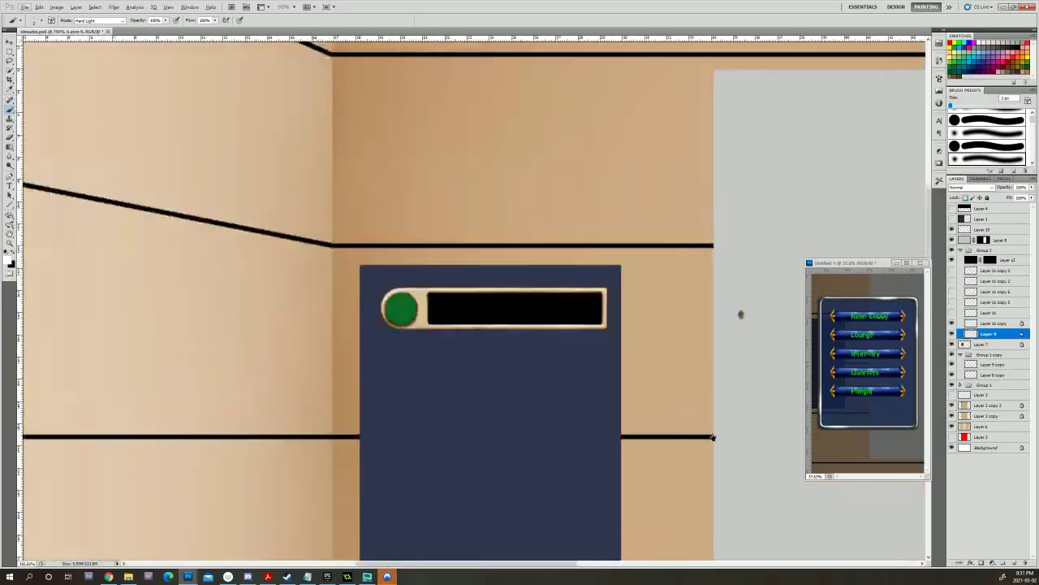
{"action": "scroll", "coordinate": [528, 351], "scroll_direction": "up", "scroll_amount": 4}
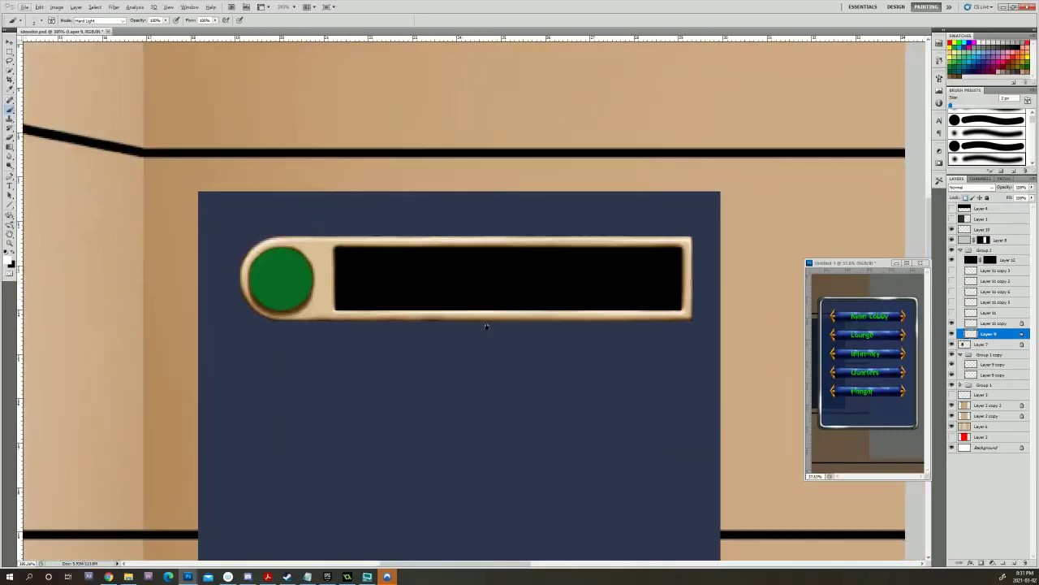
{"action": "left_click_drag", "start_coordinate": [474, 345], "coordinate": [450, 410]}
Return the brush to Normal mode and soften the button's lower rim with a tan color and a 4 px brush.
{"action": "left_click", "coordinate": [101, 21]}
{"action": "left_click", "coordinate": [101, 31]}
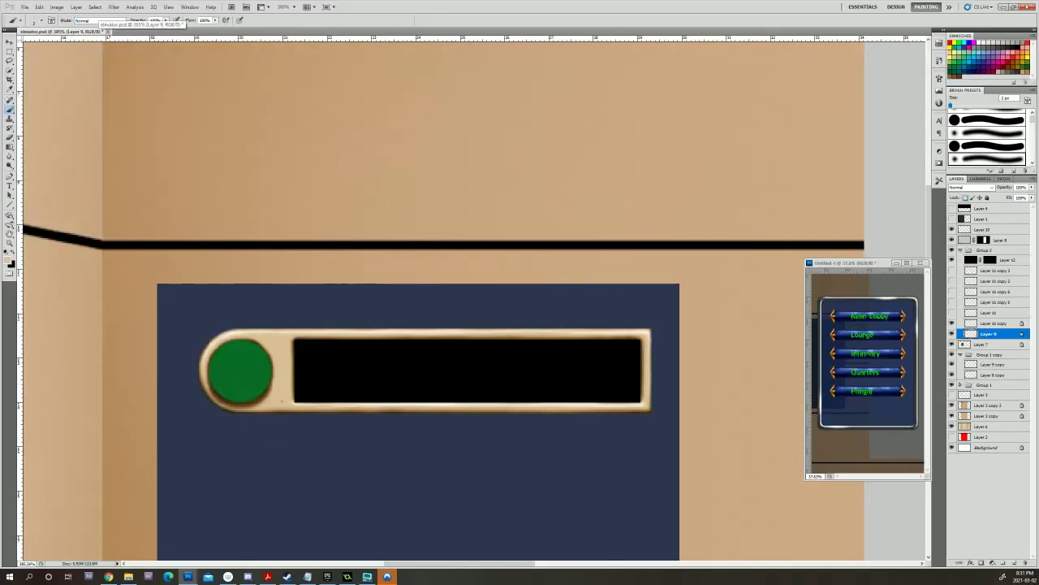
{"action": "key", "text": "bracketleft"}
{"action": "left_click_drag", "start_coordinate": [341, 409], "coordinate": [408, 410]}
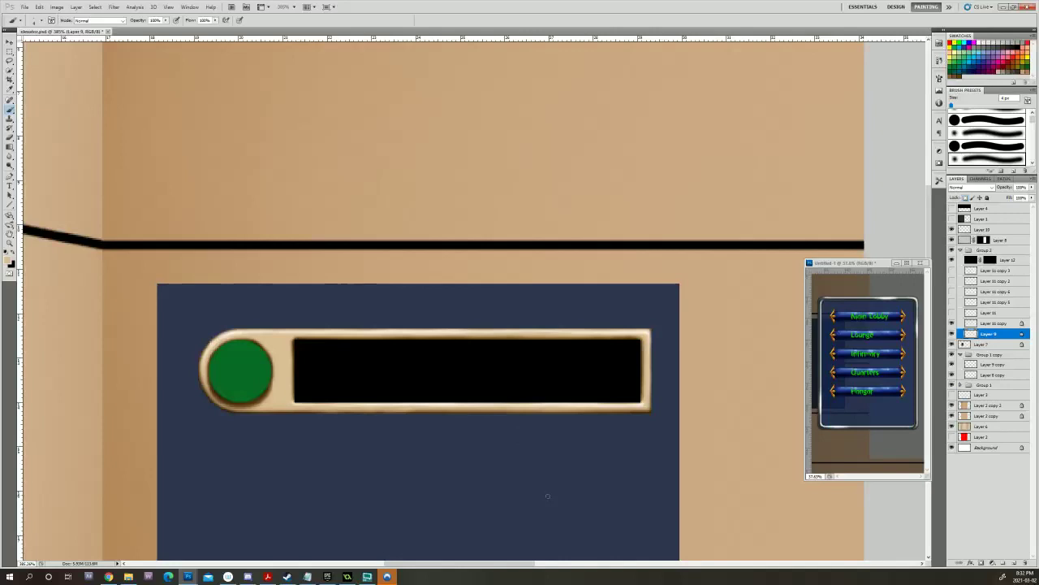
{"action": "key", "text": "ctrl+z"}
{"action": "left_click_drag", "start_coordinate": [385, 407], "coordinate": [390, 409]}
{"action": "scroll", "coordinate": [658, 408], "scroll_direction": "down", "scroll_amount": 8}
{"action": "scroll", "coordinate": [488, 251], "scroll_direction": "up", "scroll_amount": 3}
{"action": "scroll", "coordinate": [322, 213], "scroll_direction": "up", "scroll_amount": 5}
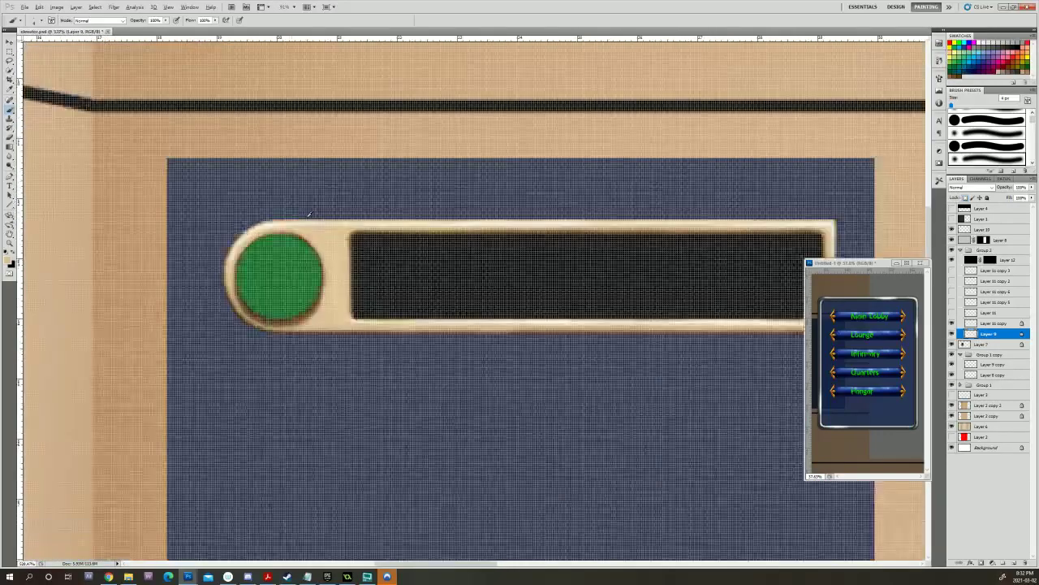
Examine the shading at the button's right end by hiding and showing Layer 9.
{"action": "left_click_drag", "start_coordinate": [657, 244], "coordinate": [318, 289]}
{"action": "left_click_drag", "start_coordinate": [664, 381], "coordinate": [549, 332]}
{"action": "scroll", "coordinate": [548, 330], "scroll_direction": "right", "scroll_amount": 7}
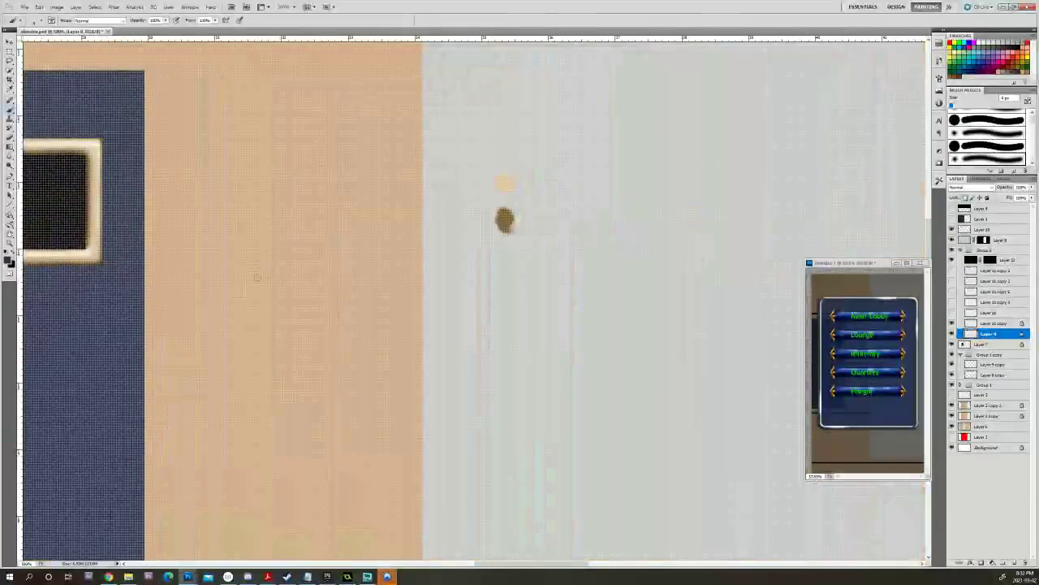
{"action": "scroll", "coordinate": [568, 294], "scroll_direction": "down", "scroll_amount": 2}
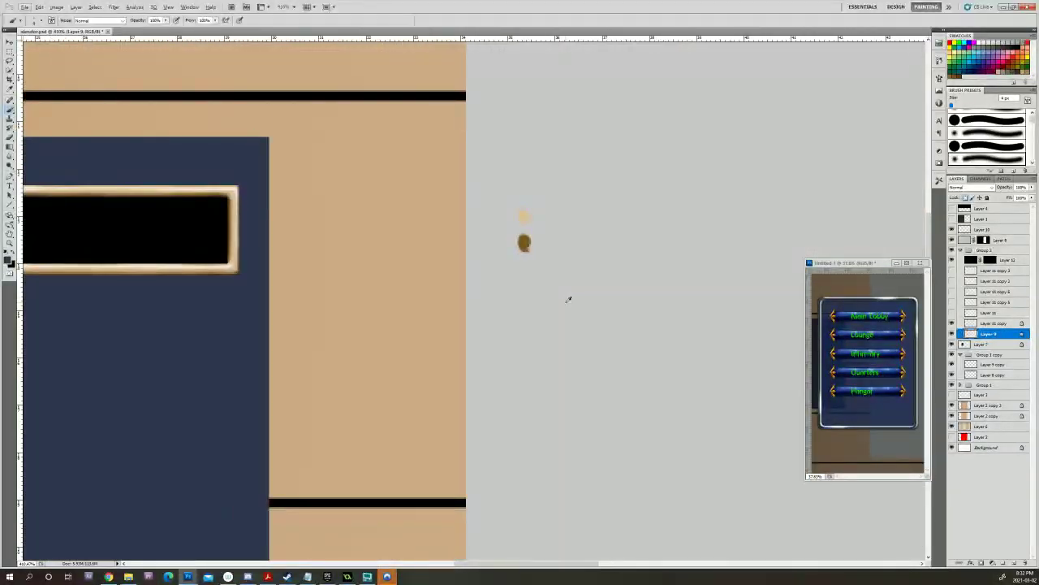
{"action": "left_click", "coordinate": [952, 334]}
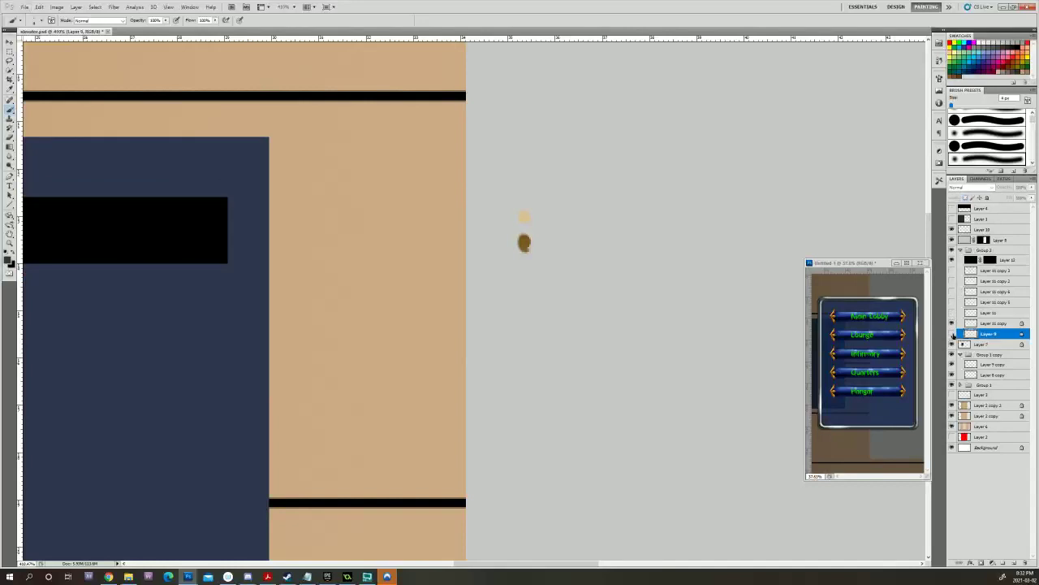
{"action": "left_click", "coordinate": [952, 334]}
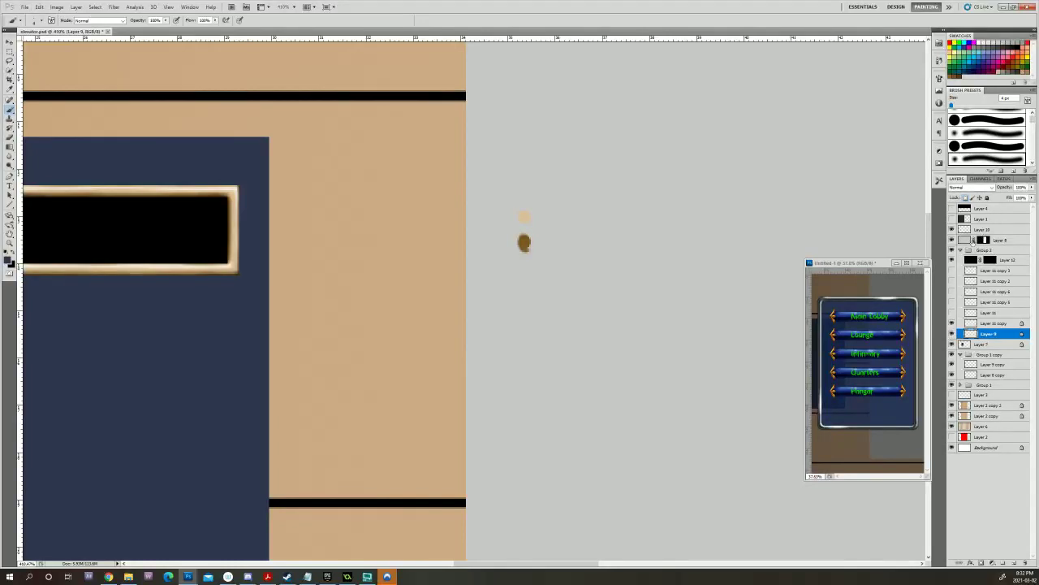
Select Layer 10 with the color swatches and sample the round light's green as the foreground color.
{"action": "left_click", "coordinate": [952, 229]}
{"action": "left_click", "coordinate": [952, 229]}
{"action": "left_click", "coordinate": [984, 229]}
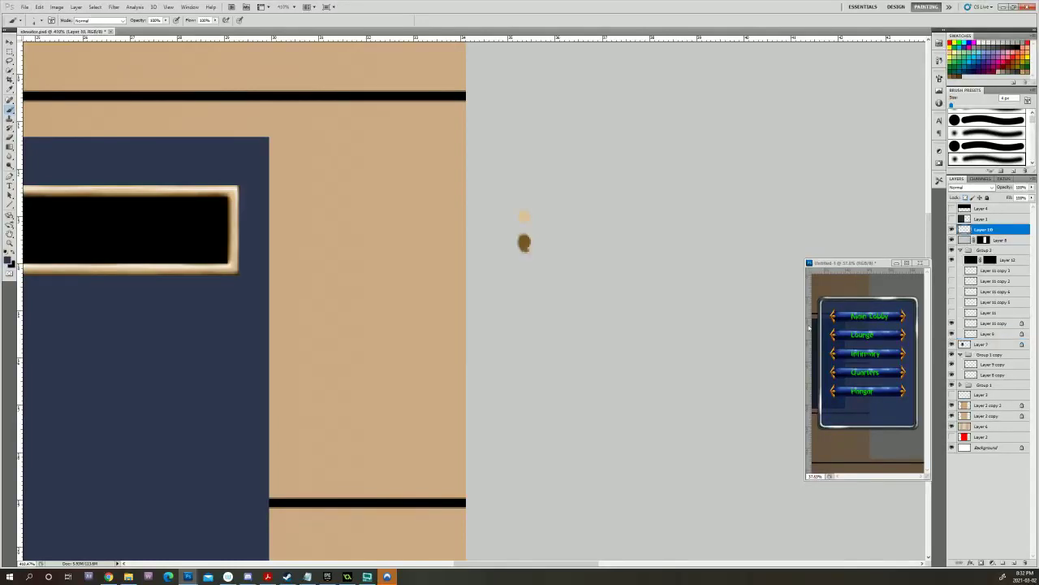
{"action": "scroll", "coordinate": [719, 447], "scroll_direction": "down", "scroll_amount": 3}
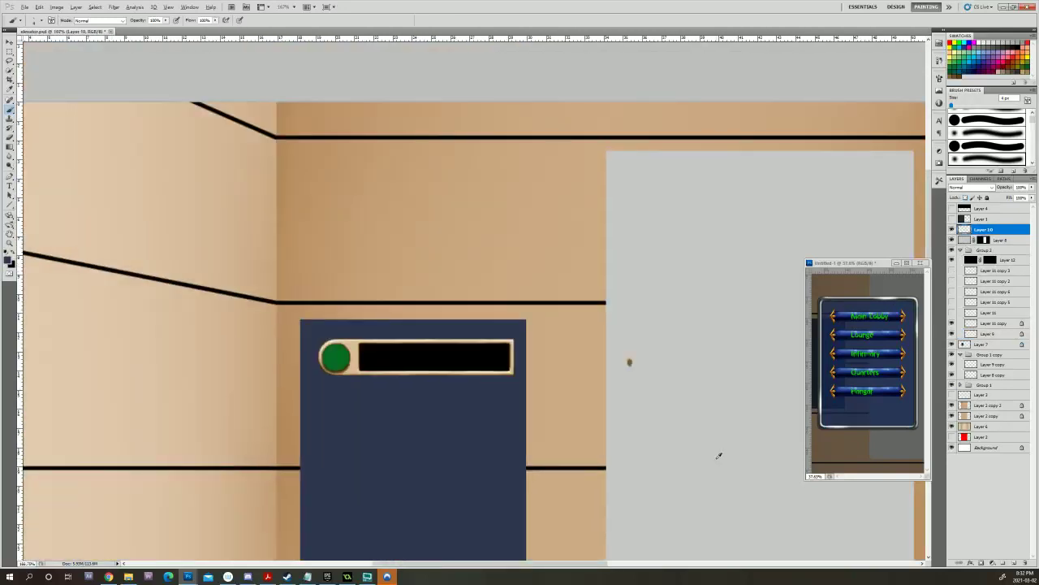
{"action": "scroll", "coordinate": [719, 457], "scroll_direction": "up", "scroll_amount": 2}
{"action": "scroll", "coordinate": [718, 455], "scroll_direction": "up", "scroll_amount": 2}
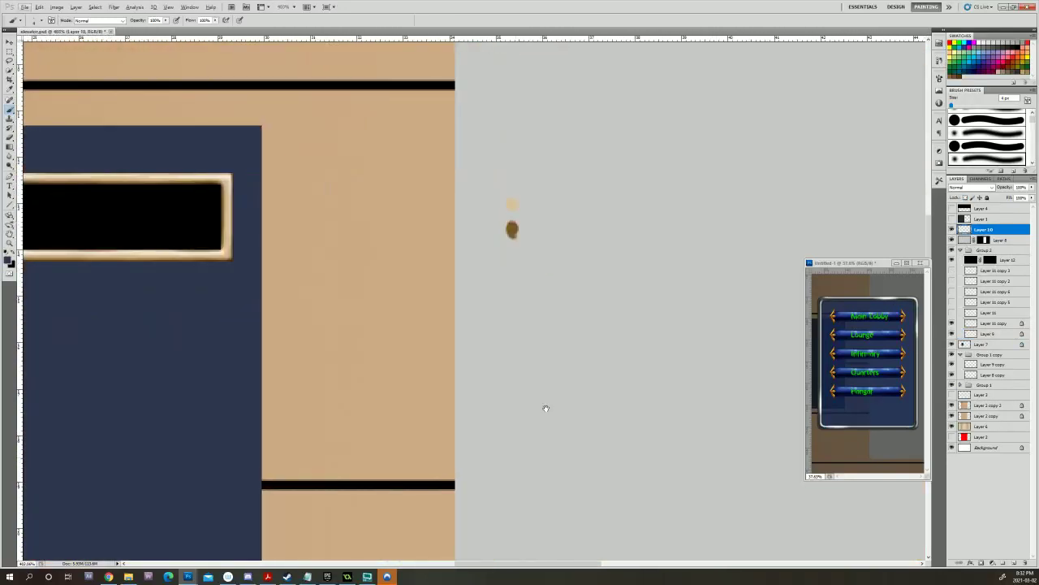
{"action": "scroll", "coordinate": [769, 484], "scroll_direction": "up", "scroll_amount": 1}
{"action": "left_click_drag", "start_coordinate": [770, 485], "coordinate": [974, 480]}
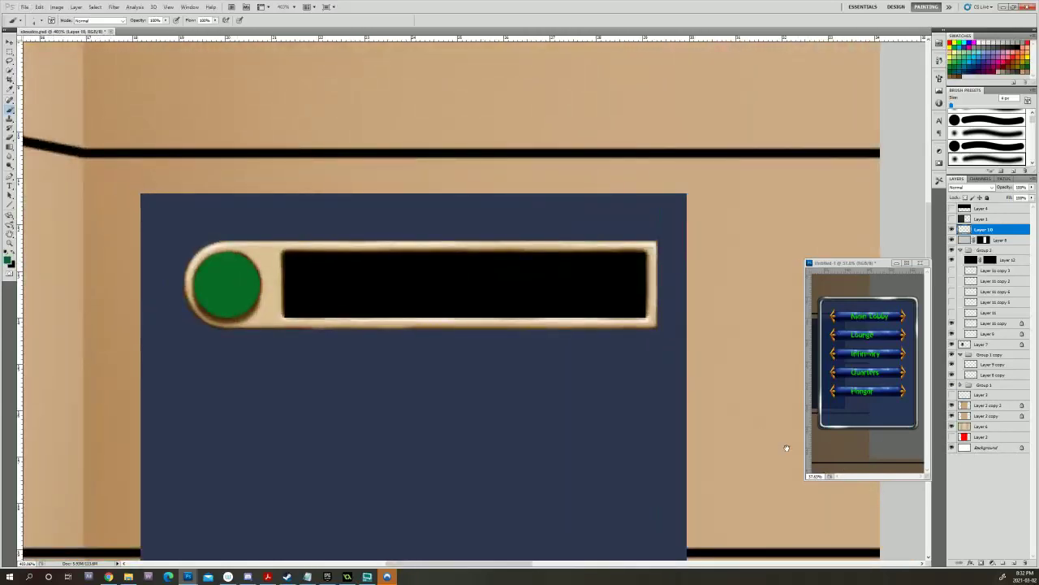
{"action": "left_click_drag", "start_coordinate": [797, 465], "coordinate": [517, 338]}
Darken the foreground color to #022a0e and dab a dark green swatch beside the brown one.
{"action": "left_click", "coordinate": [7, 260]}
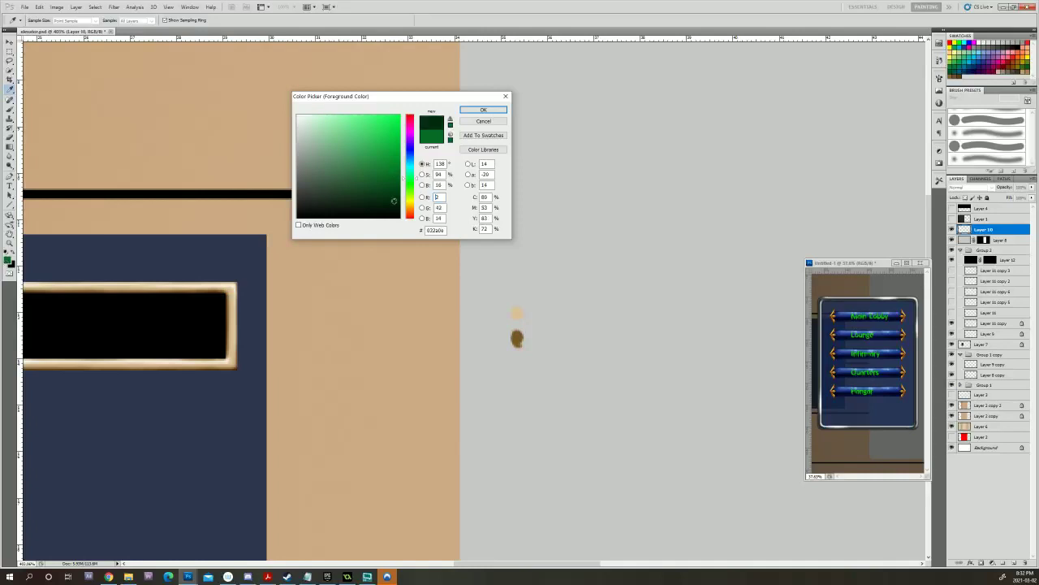
{"action": "left_click", "coordinate": [479, 109]}
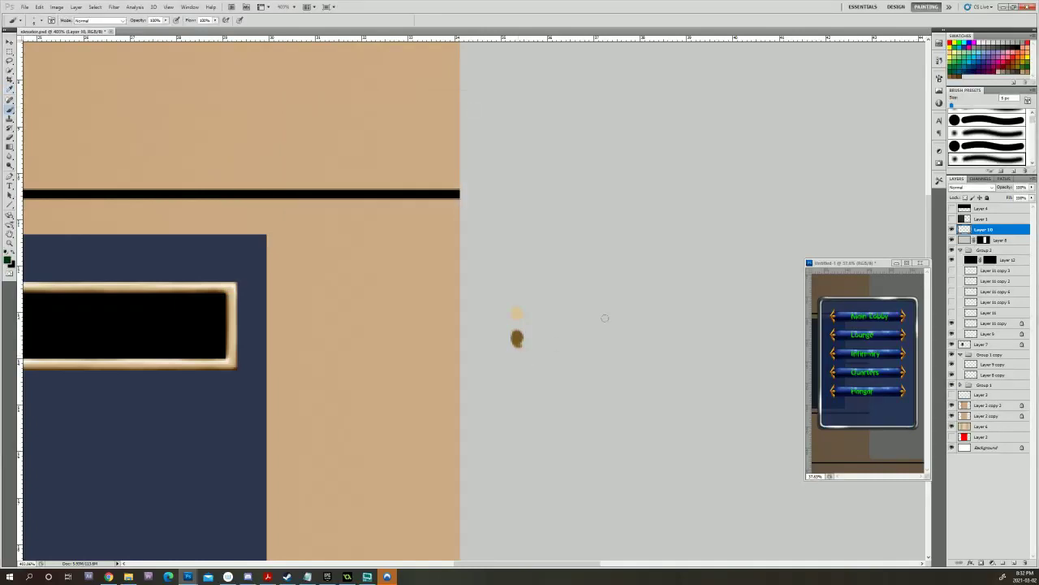
{"action": "left_click", "coordinate": [563, 339]}
{"action": "left_click", "coordinate": [563, 341]}
{"action": "left_click", "coordinate": [565, 337]}
Add a mid-green swatch sampled from the round light above the dark green one, topped by a brighter green swatch.
{"action": "left_click_drag", "start_coordinate": [435, 334], "coordinate": [807, 388]}
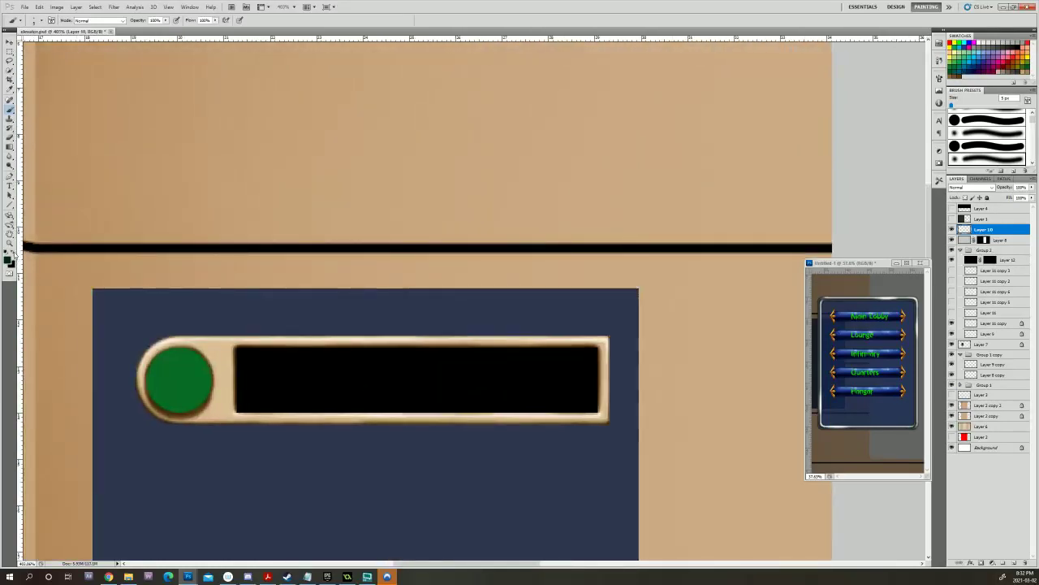
{"action": "left_click_drag", "start_coordinate": [751, 357], "coordinate": [229, 385]}
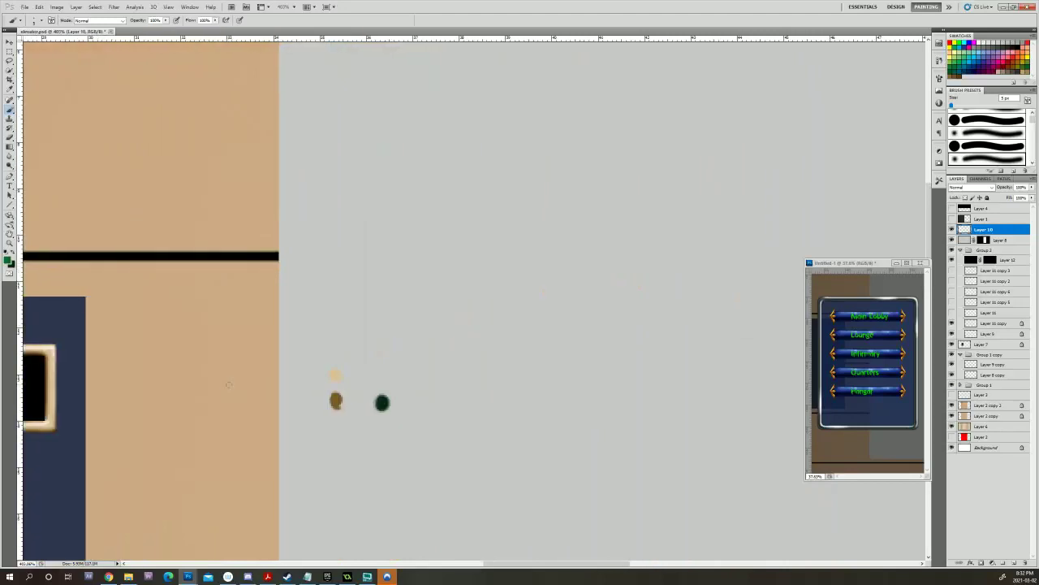
{"action": "left_click", "coordinate": [382, 374]}
{"action": "left_click", "coordinate": [7, 259]}
{"action": "left_click", "coordinate": [386, 132]}
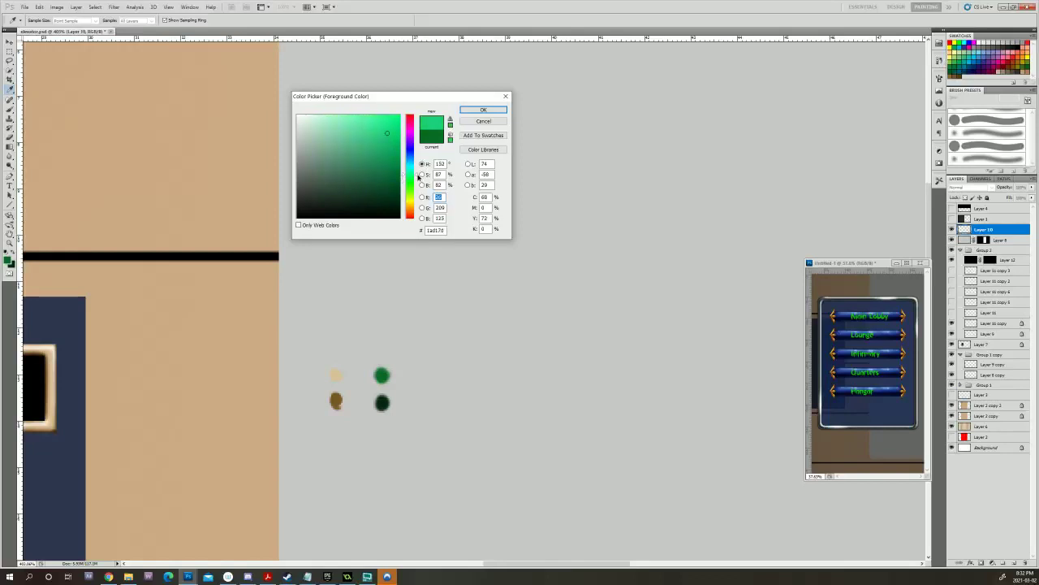
{"action": "key", "text": "Return"}
{"action": "left_click_drag", "start_coordinate": [379, 349], "coordinate": [384, 345]}
Sample the dark green swatch, shift its hue to 164° (#02291e), and repaint the swatch with the cooler dark green.
{"action": "mouse_move", "coordinate": [452, 368]}
{"action": "left_mouse_down"}
{"action": "mouse_move", "coordinate": [687, 348]}
{"action": "mouse_move", "coordinate": [870, 352]}
{"action": "mouse_move", "coordinate": [786, 358]}
{"action": "left_mouse_up"}
{"action": "left_click", "coordinate": [718, 391], "text": "alt"}
{"action": "left_click_drag", "start_coordinate": [530, 459], "coordinate": [770, 466]}
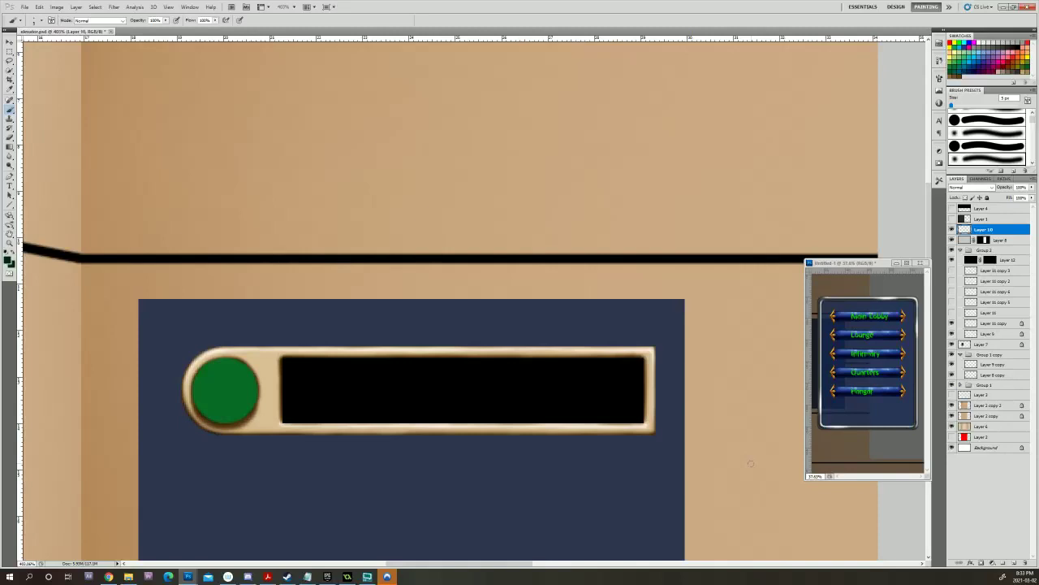
{"action": "left_click_drag", "start_coordinate": [735, 454], "coordinate": [393, 435]}
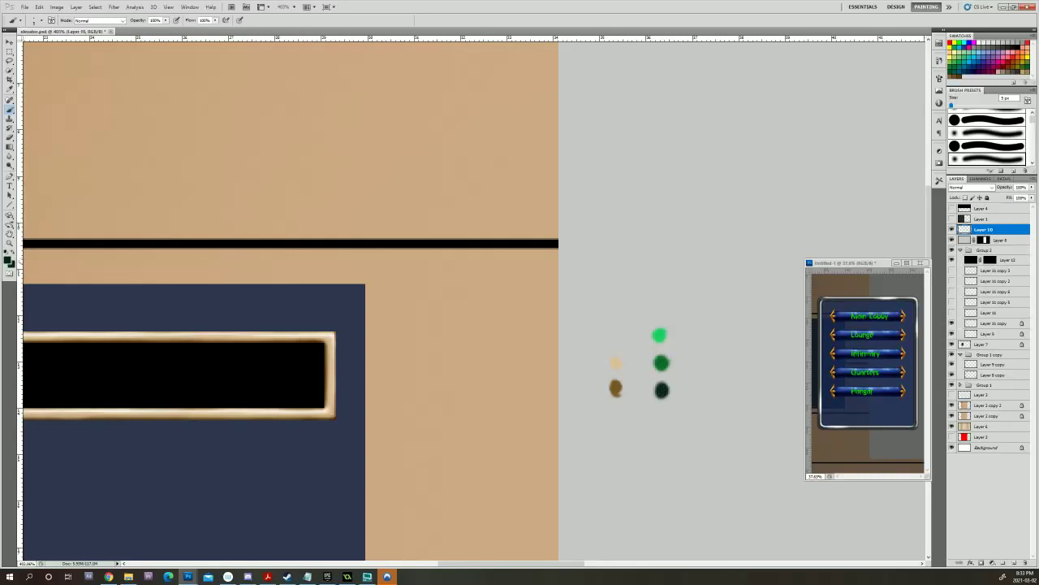
{"action": "left_click", "coordinate": [9, 259]}
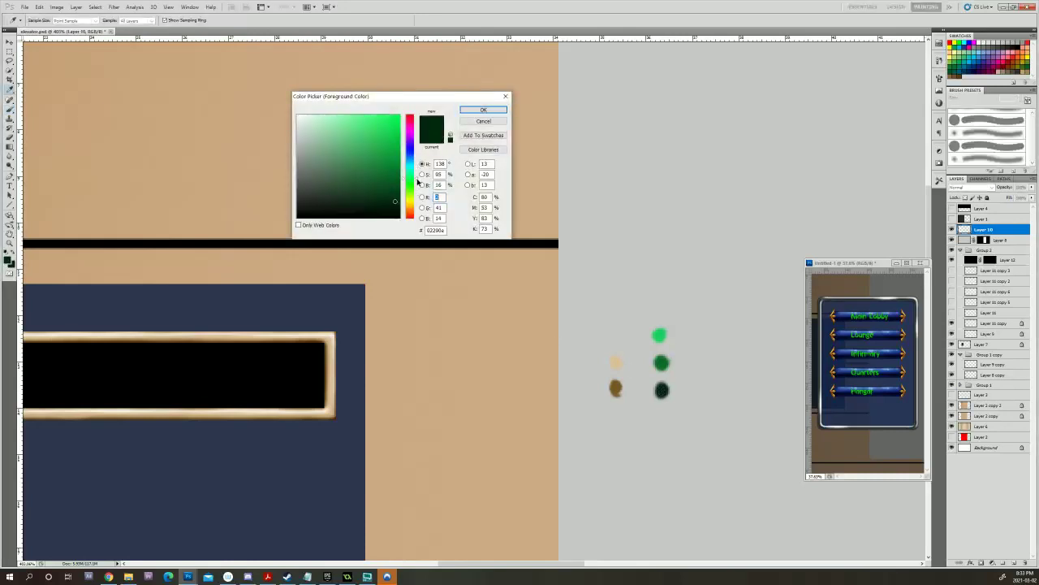
{"action": "left_click_drag", "start_coordinate": [418, 180], "coordinate": [417, 171]}
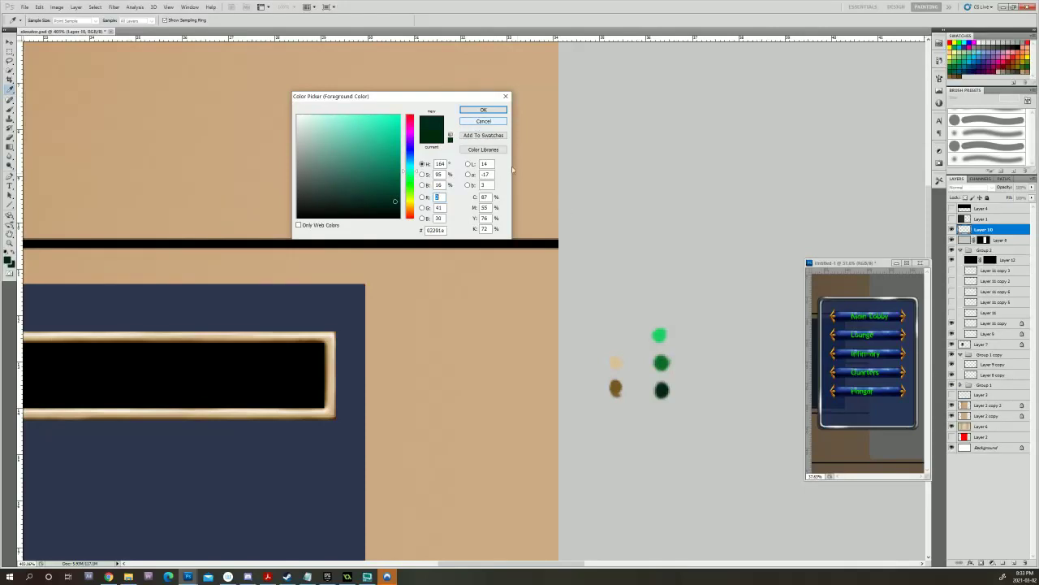
{"action": "left_click", "coordinate": [483, 109]}
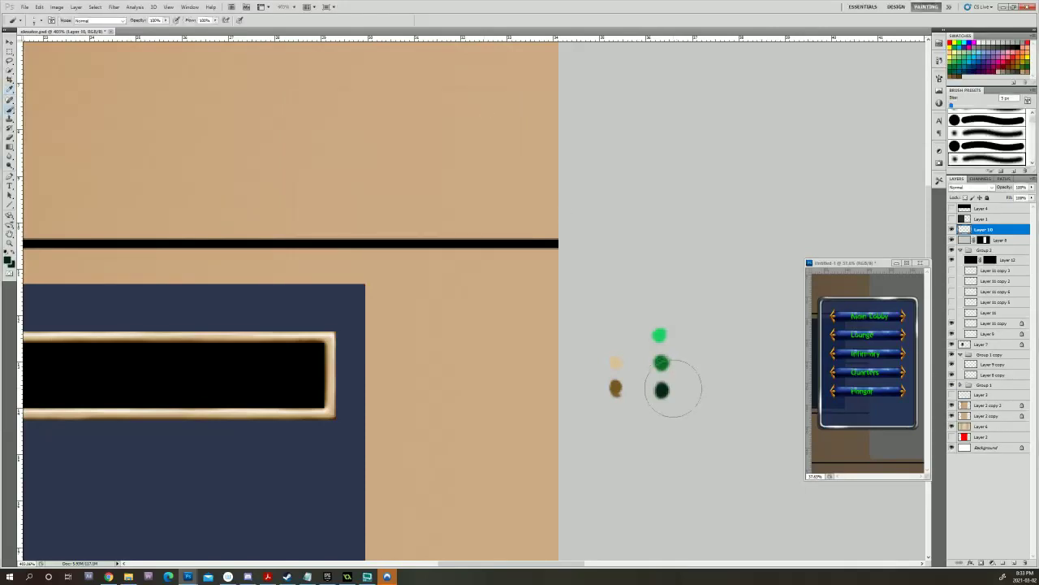
{"action": "key", "text": "ctrl+z"}
{"action": "left_click_drag", "start_coordinate": [662, 388], "coordinate": [661, 390]}
{"action": "left_click", "coordinate": [10, 260]}
{"action": "left_click", "coordinate": [665, 360]}
{"action": "left_click", "coordinate": [664, 331]}
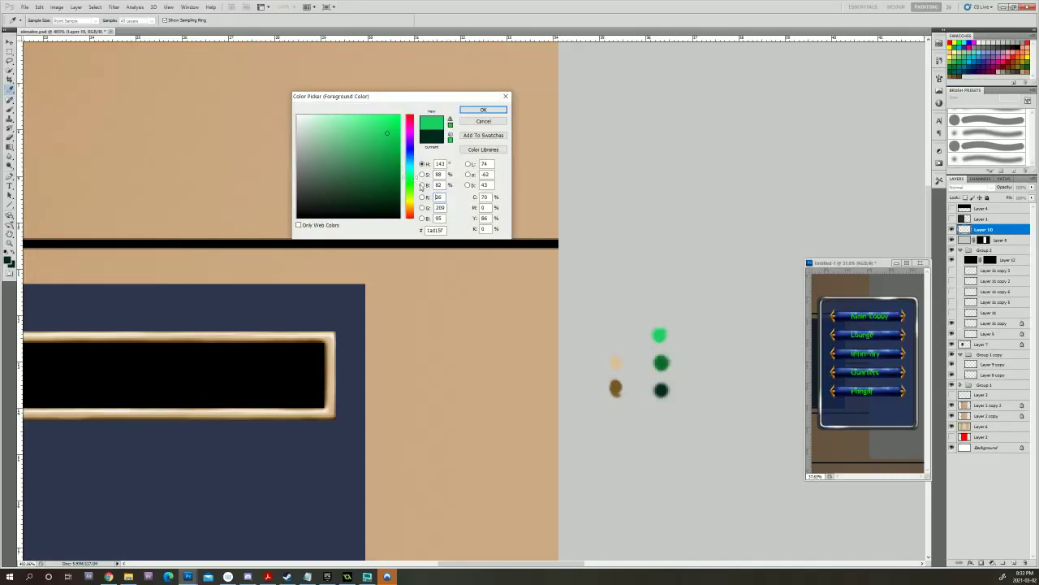
{"action": "left_click", "coordinate": [417, 190]}
{"action": "left_click_drag", "start_coordinate": [417, 190], "coordinate": [418, 193]}
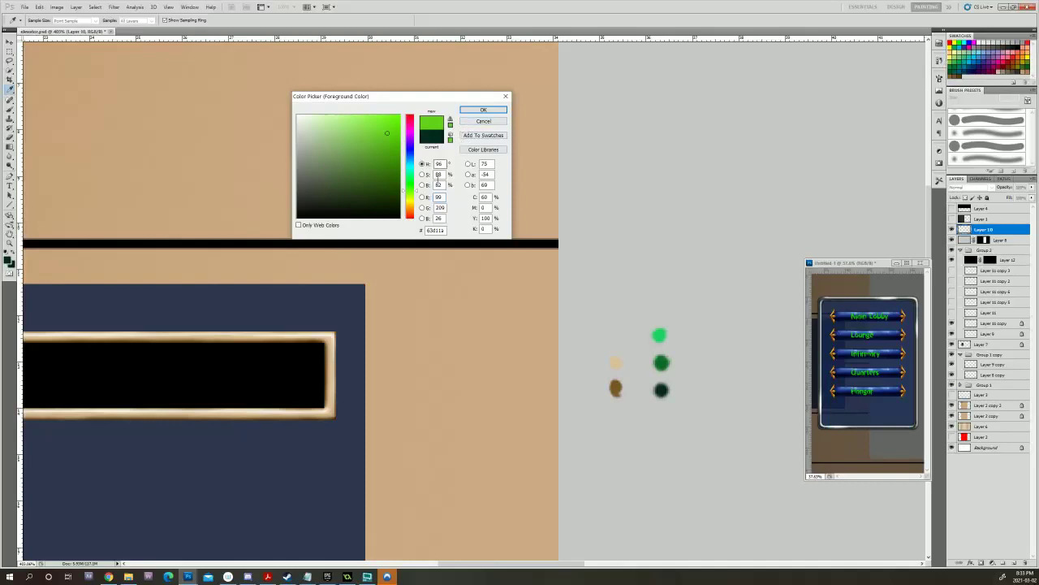
{"action": "left_click", "coordinate": [477, 122]}
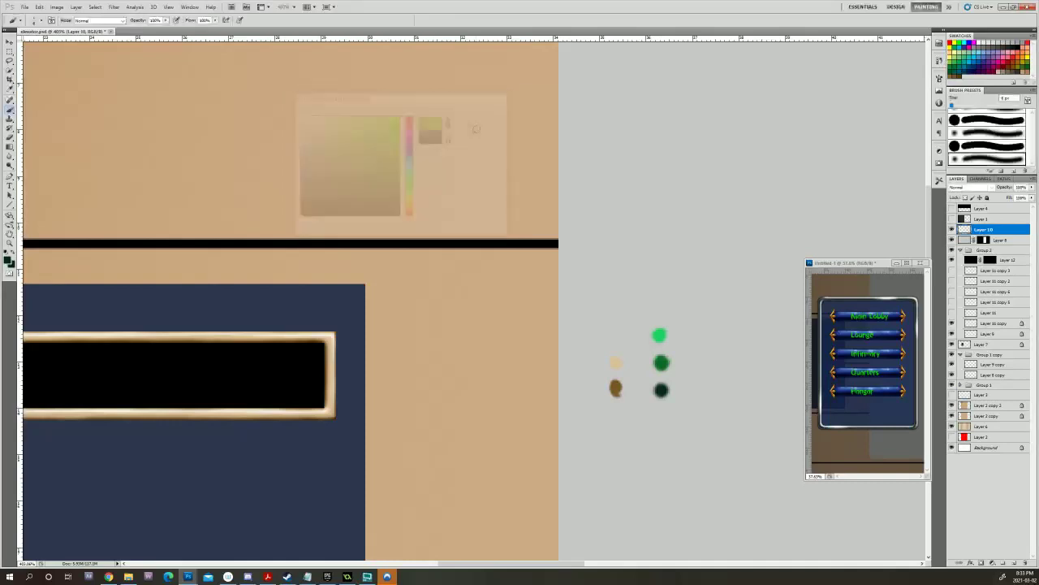
Sample the dark green swatch and make Layer 11 copy, which holds the round green light, the active layer.
{"action": "left_click", "coordinate": [660, 333], "text": "alt"}
{"action": "left_click", "coordinate": [658, 392], "text": "alt"}
{"action": "left_click_drag", "start_coordinate": [606, 432], "coordinate": [989, 473]}
{"action": "mouse_move", "coordinate": [642, 482]}
{"action": "left_mouse_down"}
{"action": "mouse_move", "coordinate": [753, 440]}
{"action": "mouse_move", "coordinate": [776, 463]}
{"action": "left_mouse_up"}
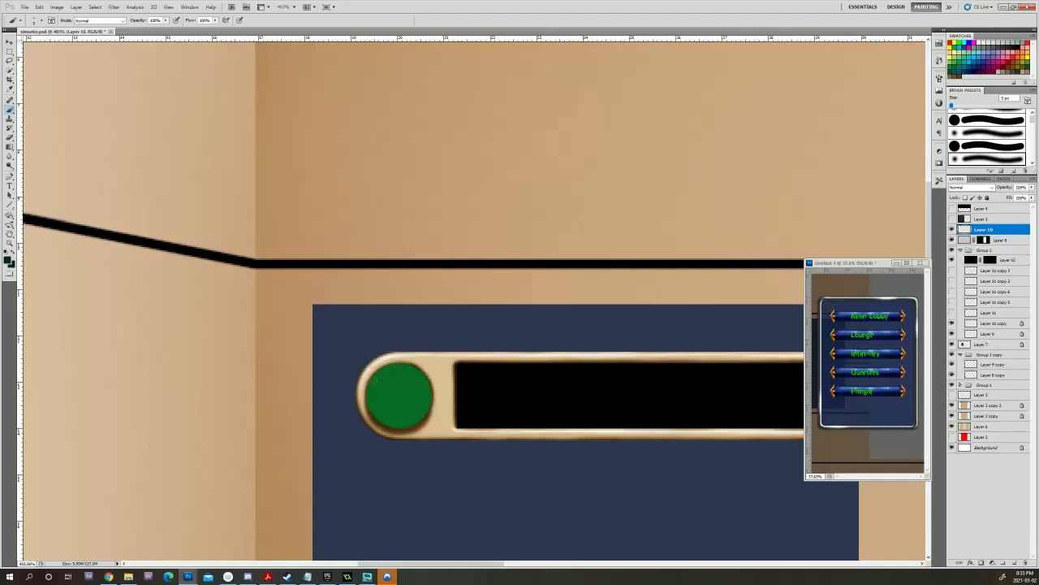
{"action": "left_click_drag", "start_coordinate": [370, 382], "coordinate": [367, 398]}
{"action": "left_click", "coordinate": [952, 324]}
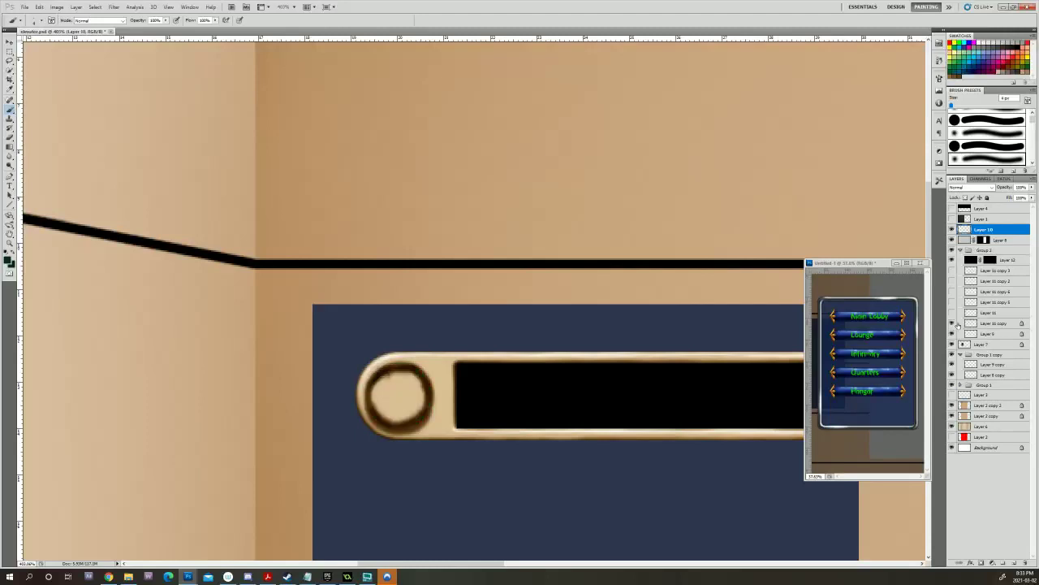
{"action": "left_click", "coordinate": [960, 325]}
{"action": "left_click", "coordinate": [952, 323]}
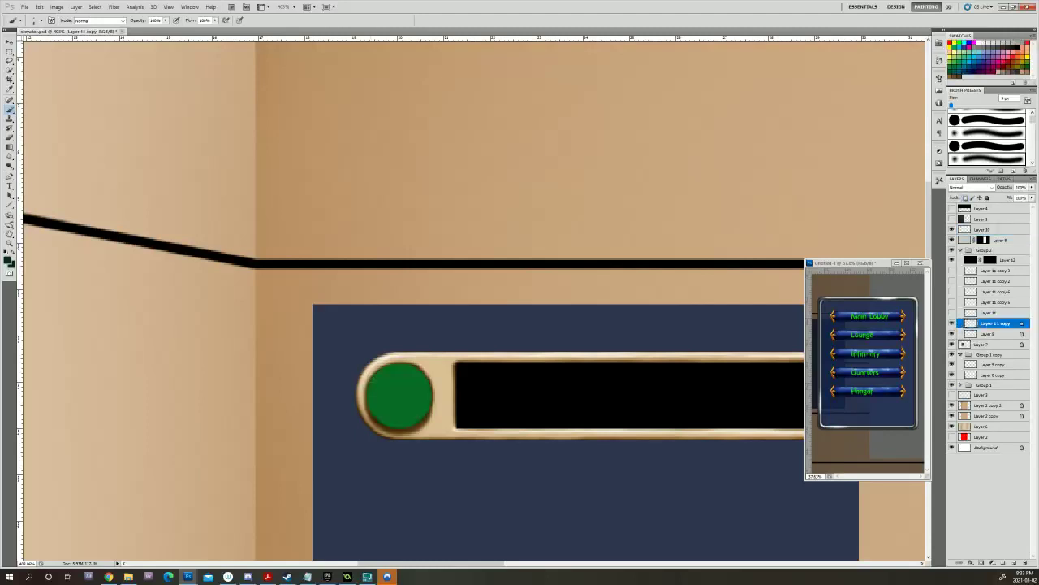
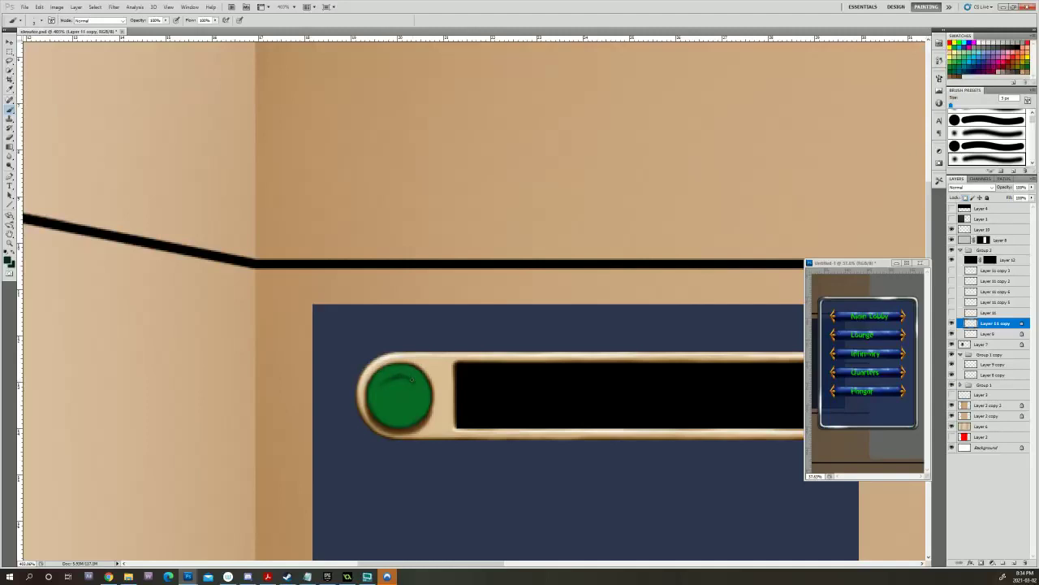
Paint a curved dark green shadow across the upper part of the round light, enlarging the brush as the shading widens.
{"action": "left_click_drag", "start_coordinate": [386, 381], "coordinate": [417, 384]}
{"action": "key", "text": "bracketright"}
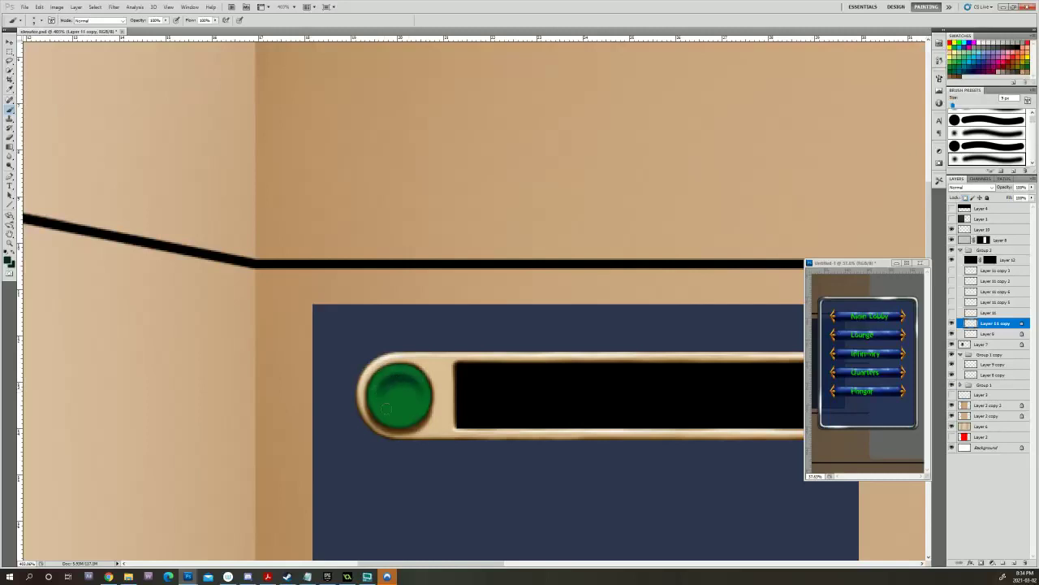
{"action": "key", "text": "bracketright"}
{"action": "key", "text": "bracketright"}
{"action": "left_click_drag", "start_coordinate": [383, 388], "coordinate": [408, 385]}
{"action": "key", "text": "bracketleft"}
{"action": "key", "text": "bracketleft"}
{"action": "key", "text": "bracketright"}
{"action": "key", "text": "bracketright"}
{"action": "key", "text": "bracketright"}
Blend the shadow into the round light using a green sampled from its upper part.
{"action": "left_click", "coordinate": [395, 373], "text": "alt"}
{"action": "key", "text": "bracketleft"}
{"action": "key", "text": "bracketleft"}
{"action": "key", "text": "bracketright"}
{"action": "key", "text": "bracketright"}
Sample the bright green swatch and paint soft highlights on the lower part of the round light, varying the brush size.
{"action": "left_click_drag", "start_coordinate": [741, 439], "coordinate": [159, 405]}
{"action": "left_click", "coordinate": [571, 320], "text": "alt"}
{"action": "scroll", "coordinate": [572, 319], "scroll_direction": "left", "scroll_amount": 10}
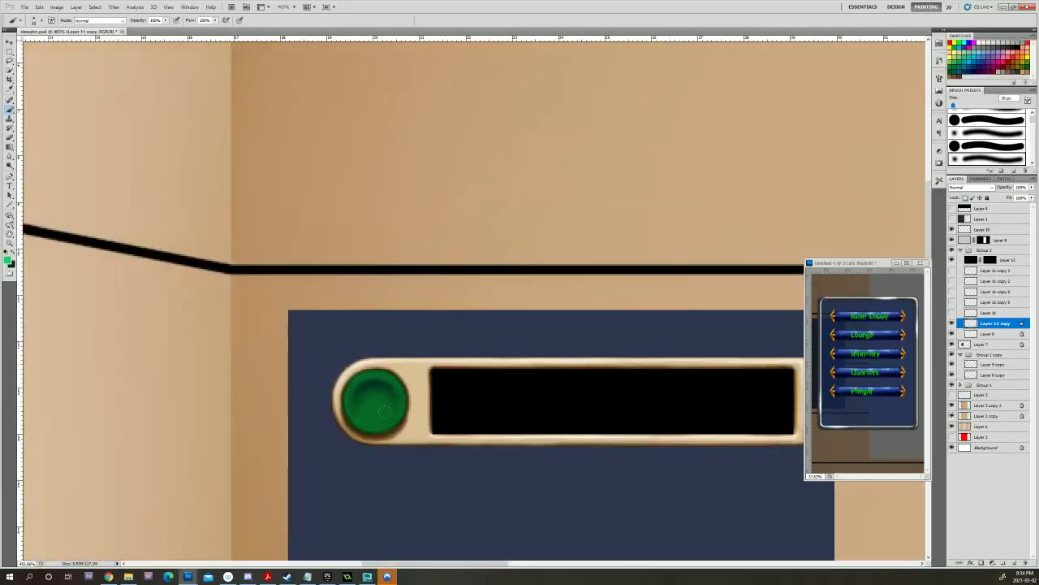
{"action": "key", "text": "bracketleft"}
{"action": "key", "text": "bracketleft"}
{"action": "key", "text": "bracketleft"}
{"action": "key", "text": "bracketleft"}
{"action": "key", "text": "bracketleft"}
{"action": "key", "text": "bracketleft"}
{"action": "key", "text": "bracketright"}
{"action": "key", "text": "bracketright"}
{"action": "key", "text": "bracketright"}
{"action": "key", "text": "bracketright"}
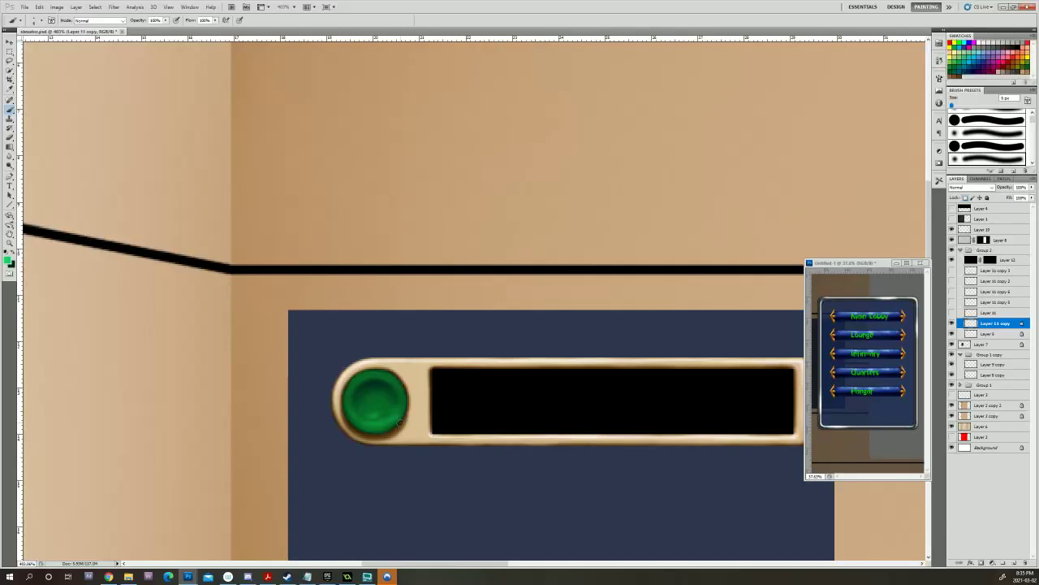
Blend the round light's highlights and shadow with mid-green, using a brush of about 10 px for its center.
{"action": "key", "text": "bracketright"}
{"action": "key", "text": "bracketright"}
{"action": "key", "text": "bracketright"}
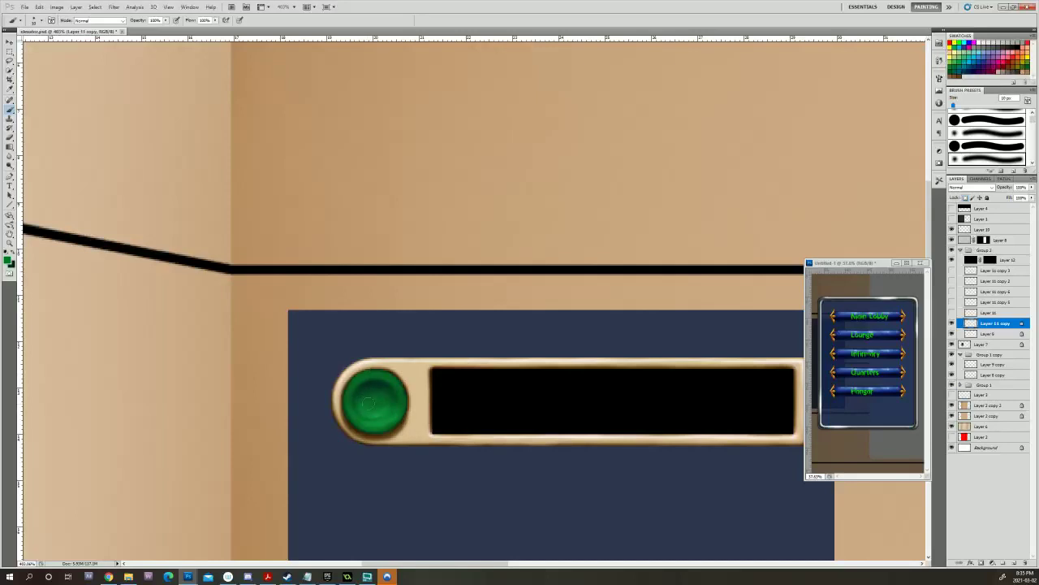
{"action": "key", "text": "bracketleft"}
{"action": "key", "text": "bracketleft"}
{"action": "key", "text": "bracketleft"}
{"action": "key", "text": "bracketright"}
{"action": "scroll", "coordinate": [432, 340], "scroll_direction": "down", "scroll_amount": 5}
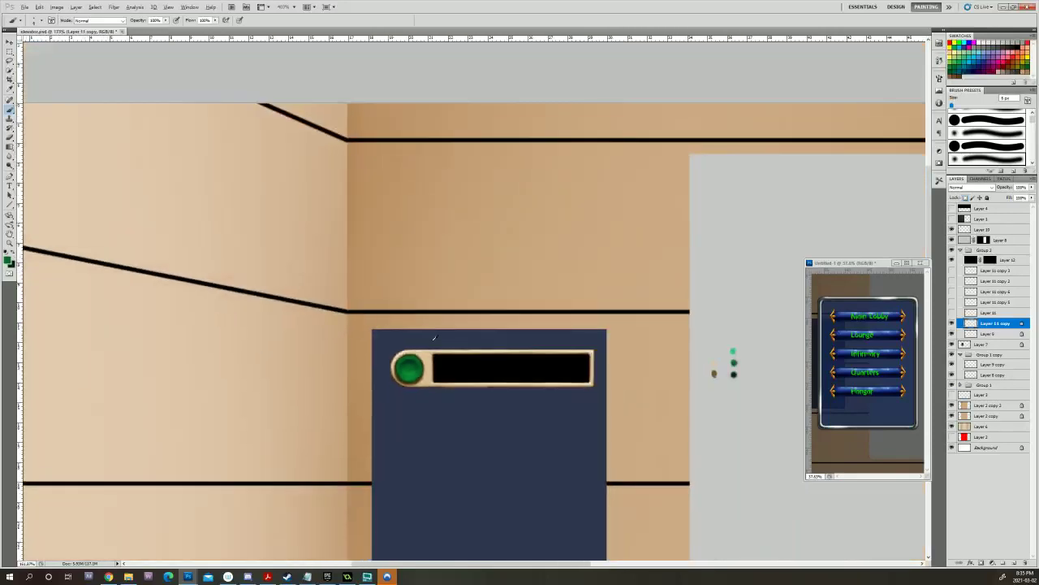
{"action": "scroll", "coordinate": [434, 339], "scroll_direction": "up", "scroll_amount": 4}
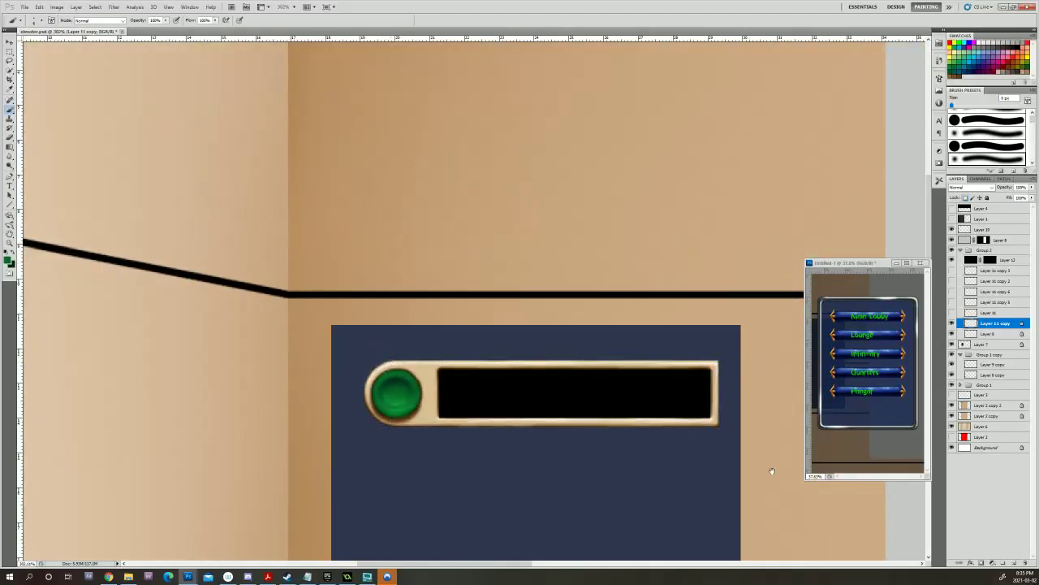
Brighten the round light's rim with the bright green swatch color, and soften its center with a green sampled from the light.
{"action": "scroll", "coordinate": [464, 485], "scroll_direction": "right", "scroll_amount": 4}
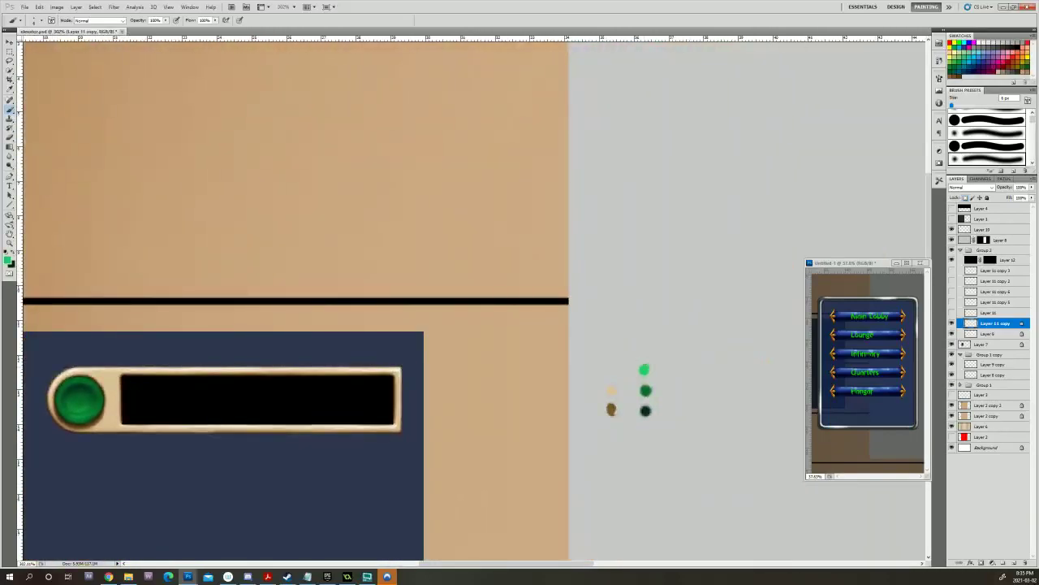
{"action": "scroll", "coordinate": [434, 378], "scroll_direction": "left", "scroll_amount": 4}
{"action": "scroll", "coordinate": [433, 378], "scroll_direction": "up", "scroll_amount": 2}
{"action": "scroll", "coordinate": [434, 378], "scroll_direction": "up", "scroll_amount": 2}
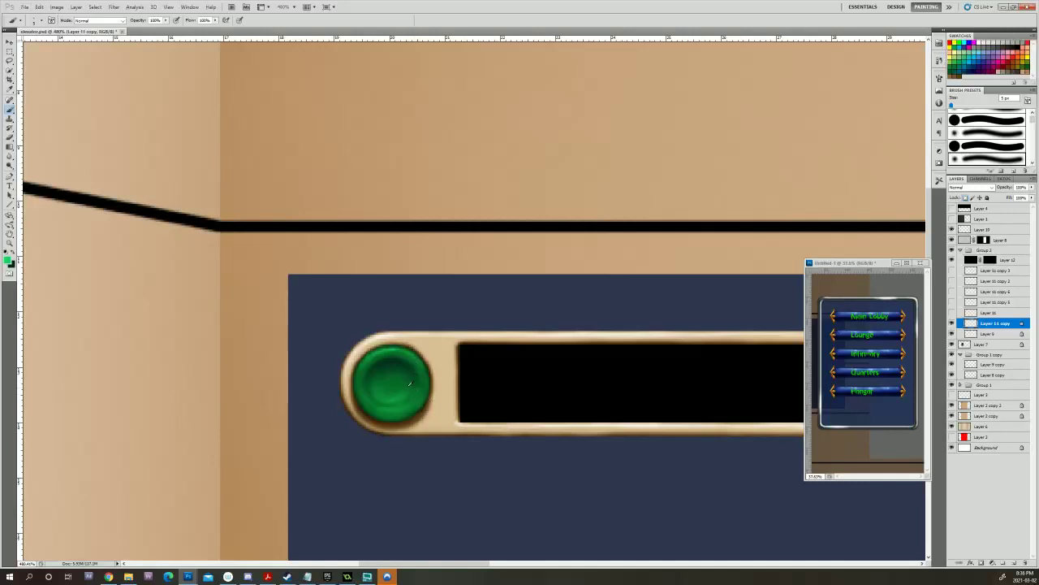
{"action": "left_click", "coordinate": [386, 400], "text": "alt"}
{"action": "key", "text": "bracketright"}
{"action": "key", "text": "bracketleft"}
{"action": "key", "text": "ctrl+0"}
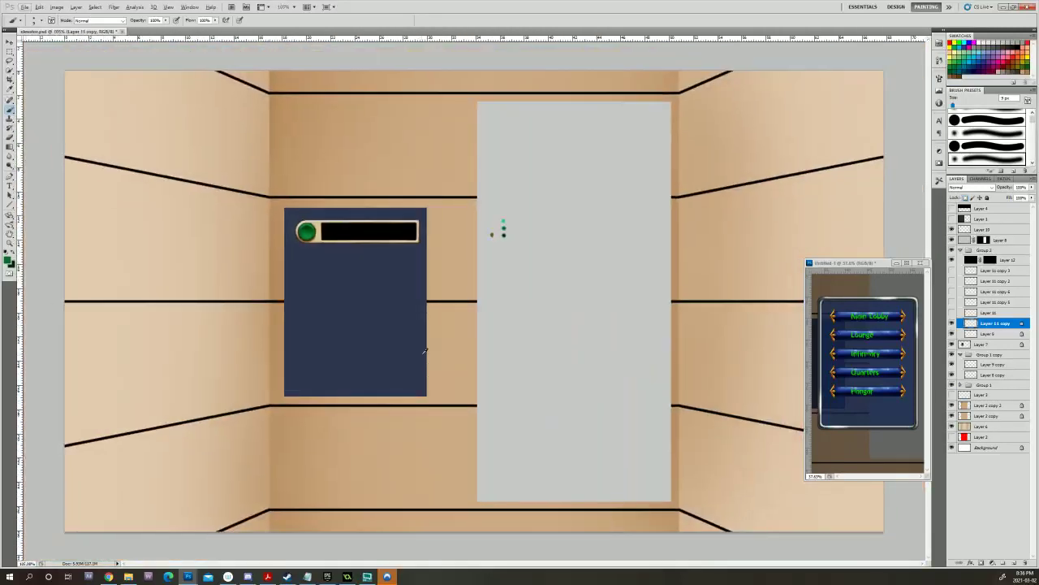
Sample the darkest green swatch and set the brush blending mode to Hard Light.
{"action": "left_click", "coordinate": [504, 235], "text": "alt"}
{"action": "key", "text": "ctrl+plus"}
{"action": "scroll", "coordinate": [299, 221], "scroll_direction": "up", "scroll_amount": 5}
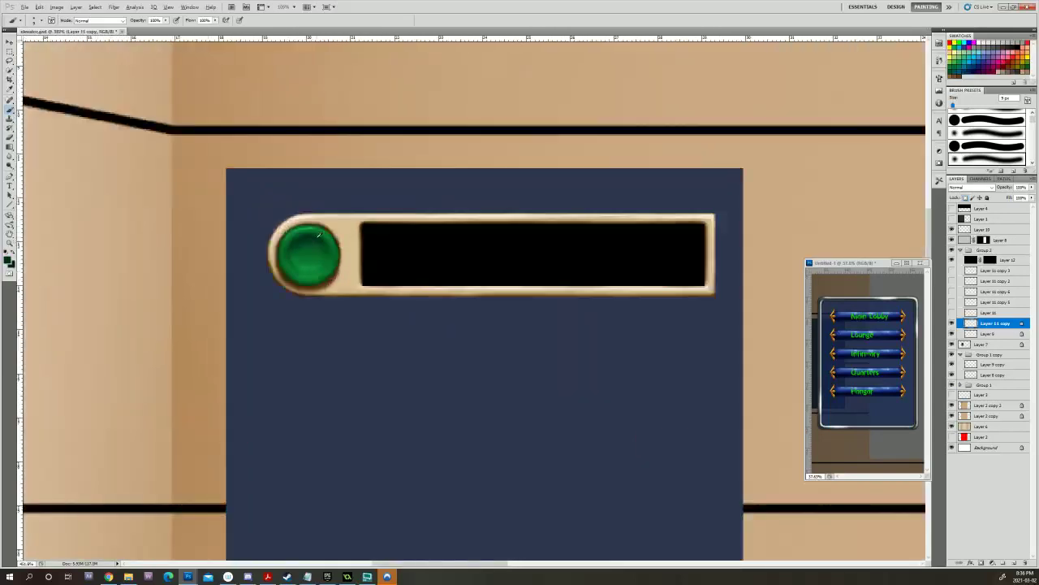
{"action": "left_click", "coordinate": [98, 20]}
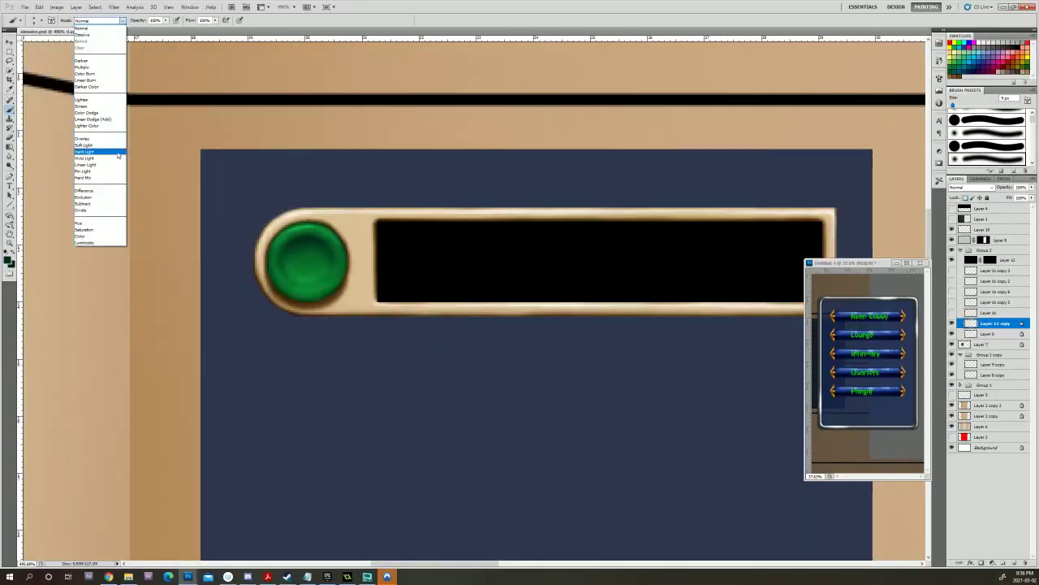
{"action": "left_click", "coordinate": [116, 153]}
{"action": "left_click_drag", "start_coordinate": [449, 207], "coordinate": [560, 264]}
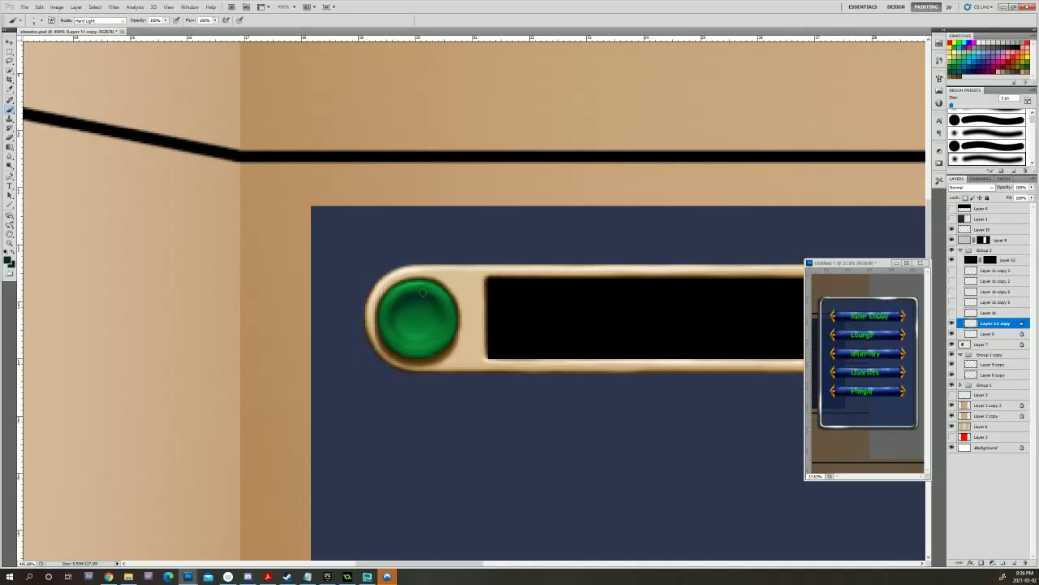
Deepen the shadow in the upper part of the round light's recessed center with dark green, varying the brush size.
{"action": "key", "text": "bracketleft"}
{"action": "key", "text": "bracketright"}
{"action": "key", "text": "bracketright"}
{"action": "key", "text": "bracketright"}
{"action": "key", "text": "bracketright"}
{"action": "key", "text": "bracketright"}
{"action": "key", "text": "bracketright"}
{"action": "key", "text": "bracketright"}
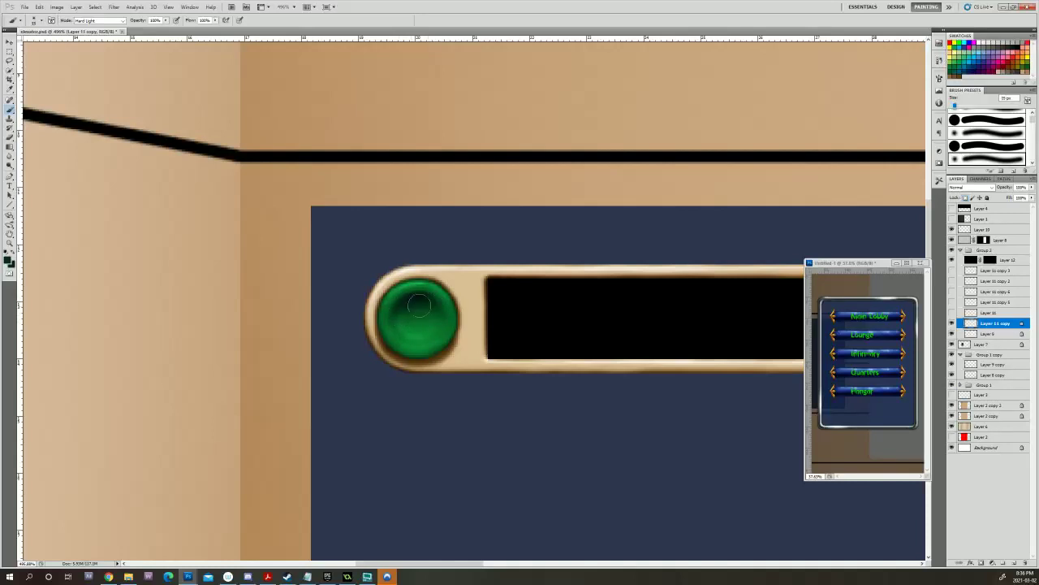
{"action": "key", "text": "bracketleft"}
{"action": "key", "text": "bracketleft"}
{"action": "key", "text": "bracketleft"}
{"action": "key", "text": "bracketright"}
{"action": "key", "text": "bracketright"}
{"action": "key", "text": "bracketright"}
{"action": "left_click_drag", "start_coordinate": [717, 311], "coordinate": [290, 287]}
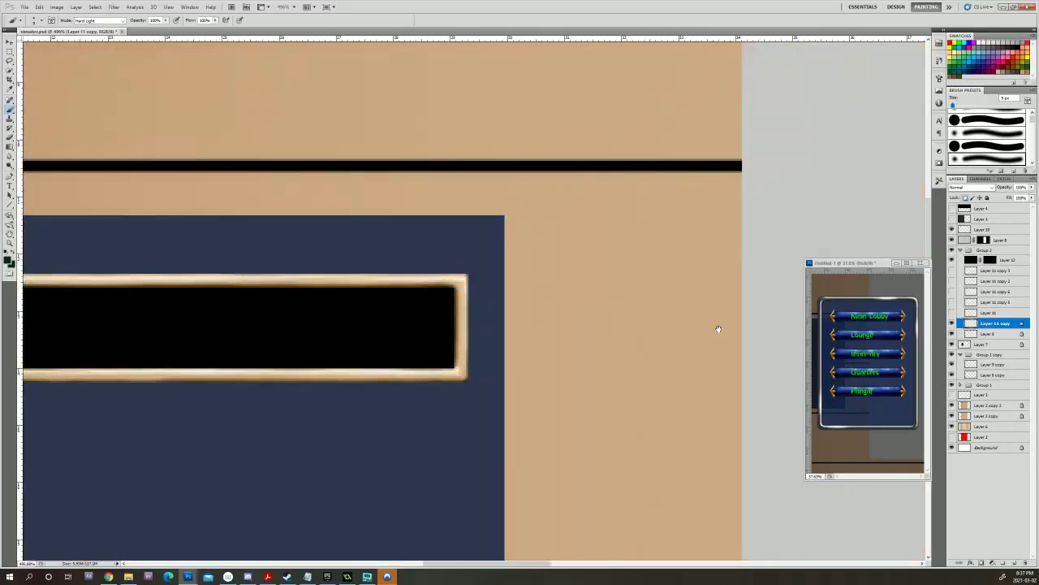
Sample the bright green swatch color, shrink the brush, and set its blending mode to Normal.
{"action": "mouse_move", "coordinate": [747, 341]}
{"action": "left_mouse_down"}
{"action": "mouse_move", "coordinate": [393, 369]}
{"action": "mouse_move", "coordinate": [830, 363]}
{"action": "left_mouse_up"}
{"action": "mouse_move", "coordinate": [414, 393]}
{"action": "left_mouse_down"}
{"action": "mouse_move", "coordinate": [568, 397]}
{"action": "mouse_move", "coordinate": [734, 420]}
{"action": "mouse_move", "coordinate": [97, 390]}
{"action": "left_mouse_up"}
{"action": "left_click", "coordinate": [600, 250], "text": "alt"}
{"action": "mouse_move", "coordinate": [533, 342]}
{"action": "left_mouse_down"}
{"action": "mouse_move", "coordinate": [679, 417]}
{"action": "mouse_move", "coordinate": [785, 419]}
{"action": "left_mouse_up"}
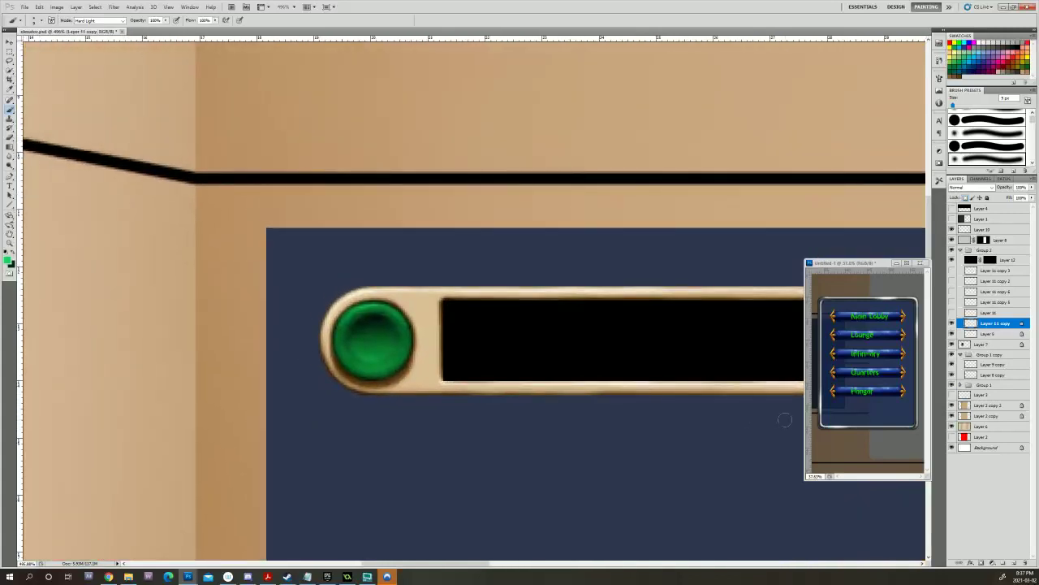
{"action": "key", "text": "bracketleft"}
{"action": "key", "text": "bracketleft"}
{"action": "key", "text": "bracketleft"}
{"action": "key", "text": "bracketleft"}
{"action": "key", "text": "bracketleft"}
{"action": "key", "text": "bracketleft"}
{"action": "left_click", "coordinate": [109, 20]}
{"action": "left_click", "coordinate": [104, 29]}
Brush bright green highlights onto the round light's recessed center and sample a green from the light for blending.
{"action": "left_click_drag", "start_coordinate": [355, 318], "coordinate": [613, 357]}
{"action": "key", "text": "bracketright"}
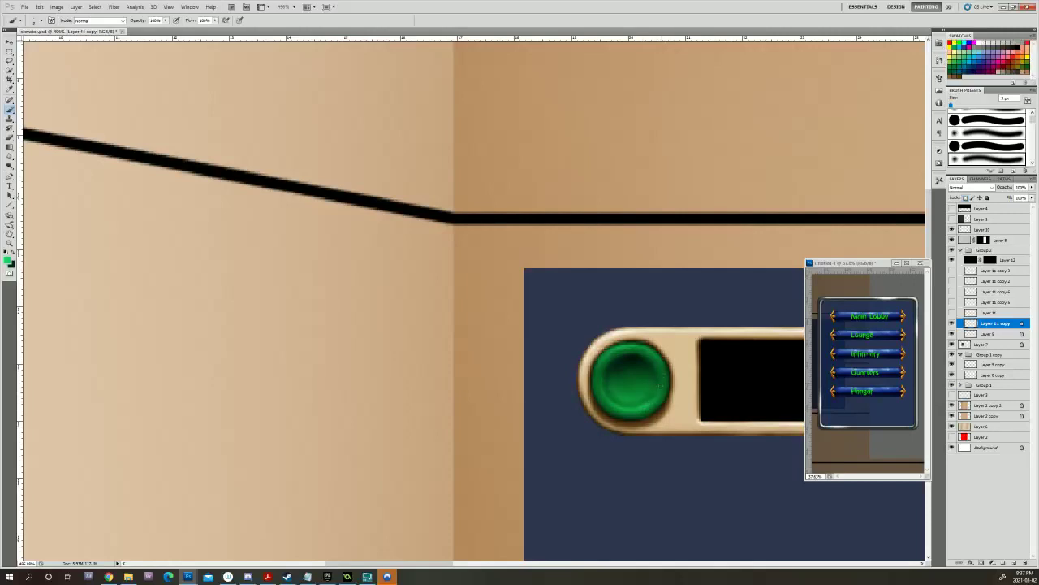
{"action": "left_click_drag", "start_coordinate": [686, 367], "coordinate": [454, 361]}
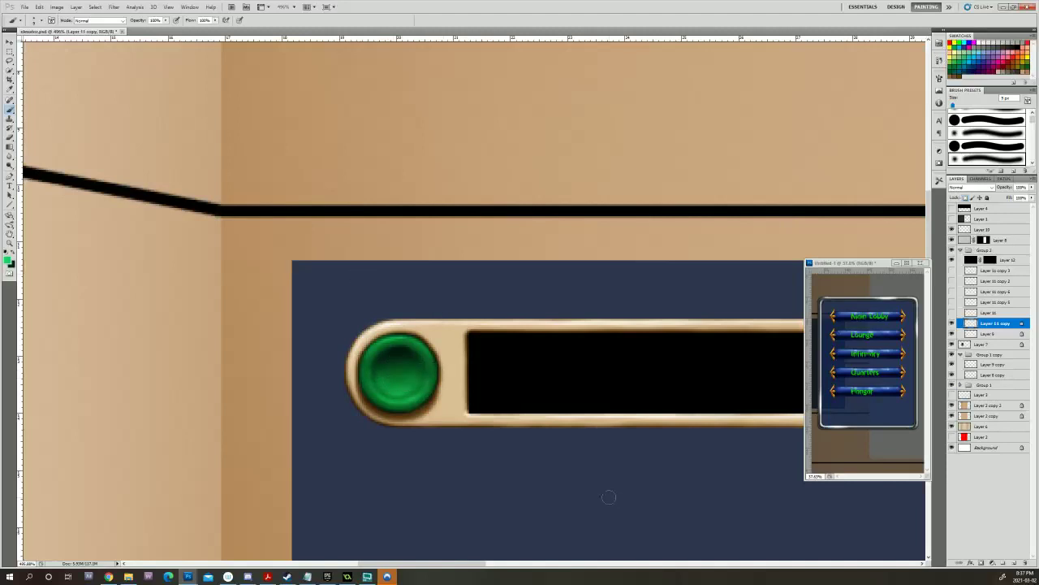
{"action": "scroll", "coordinate": [609, 497], "scroll_direction": "down", "scroll_amount": 5}
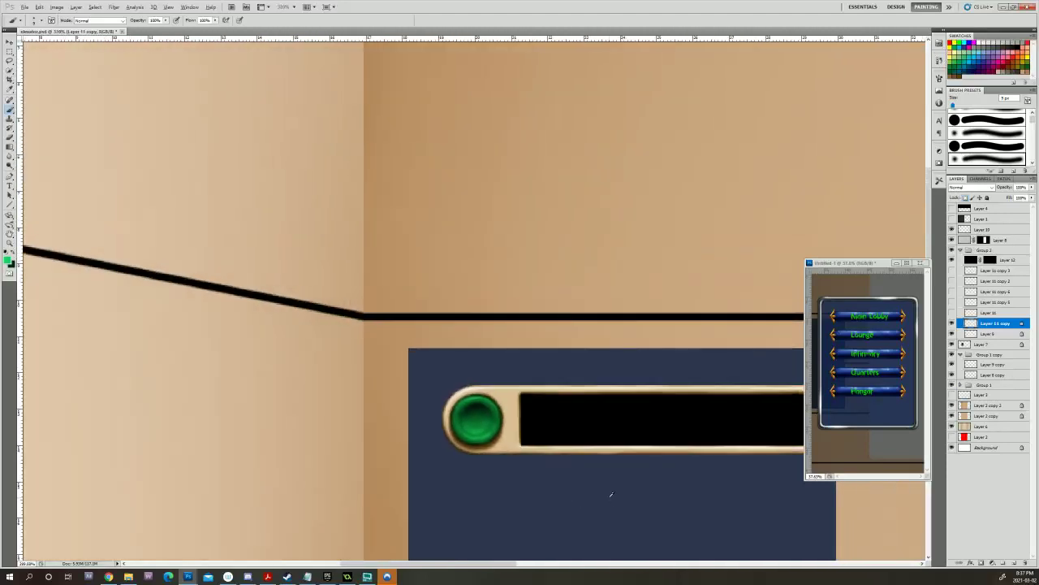
{"action": "scroll", "coordinate": [612, 493], "scroll_direction": "down", "scroll_amount": 3}
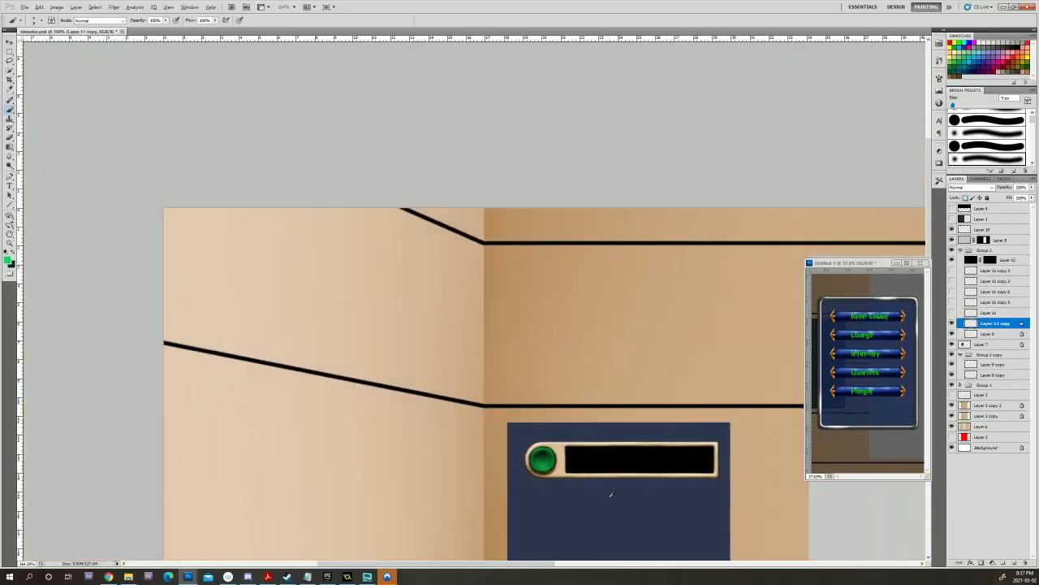
{"action": "scroll", "coordinate": [612, 493], "scroll_direction": "up", "scroll_amount": 7}
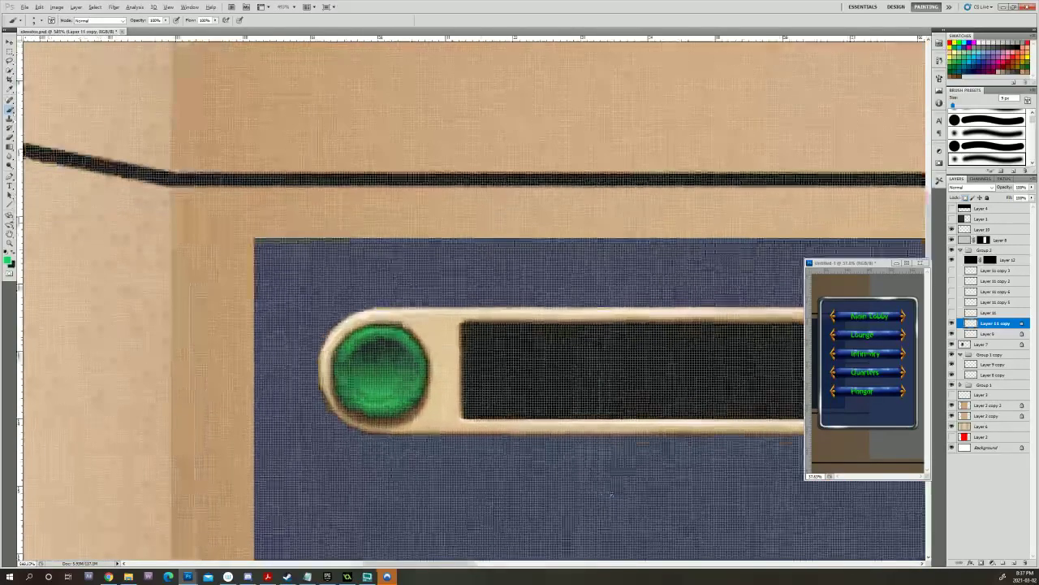
{"action": "scroll", "coordinate": [612, 493], "scroll_direction": "down", "scroll_amount": 1}
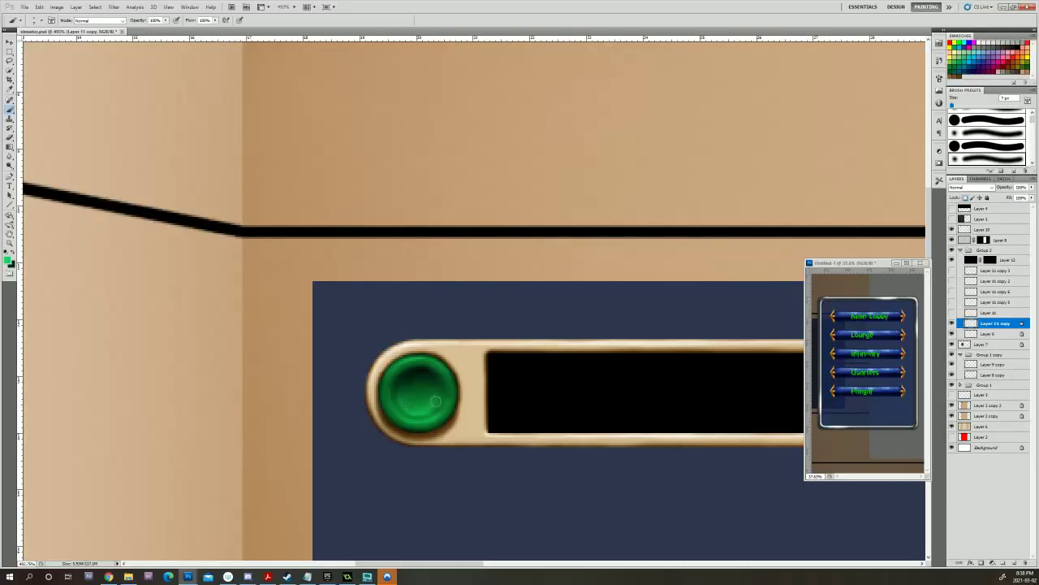
{"action": "left_click", "coordinate": [435, 408], "text": "alt"}
Duplicate the green light's layer, Layer 11 copy, and hide the original.
{"action": "scroll", "coordinate": [528, 496], "scroll_direction": "down", "scroll_amount": 5}
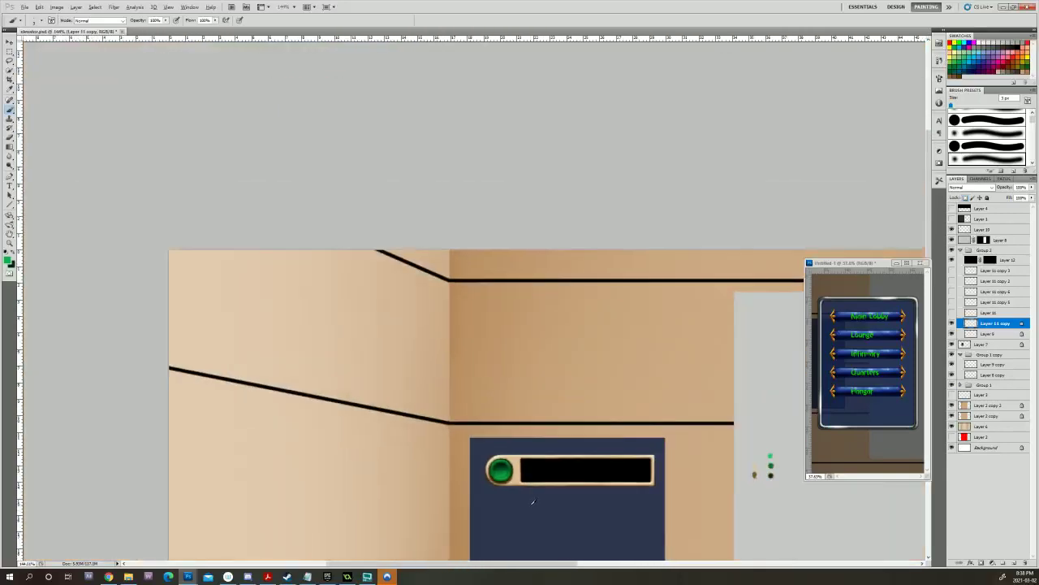
{"action": "scroll", "coordinate": [533, 503], "scroll_direction": "down", "scroll_amount": 2}
{"action": "scroll", "coordinate": [533, 501], "scroll_direction": "up", "scroll_amount": 2}
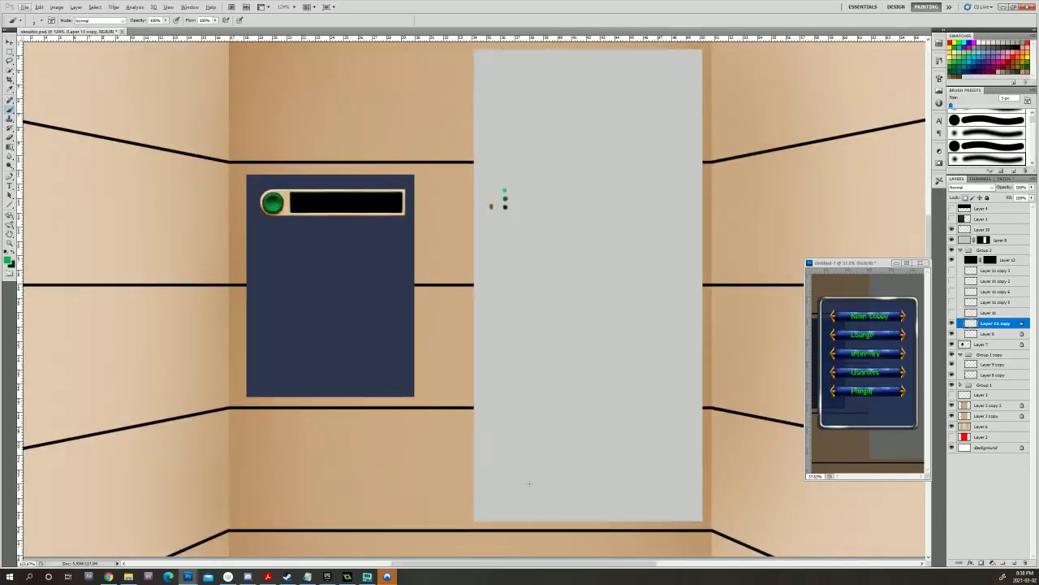
{"action": "scroll", "coordinate": [283, 205], "scroll_direction": "up", "scroll_amount": 3}
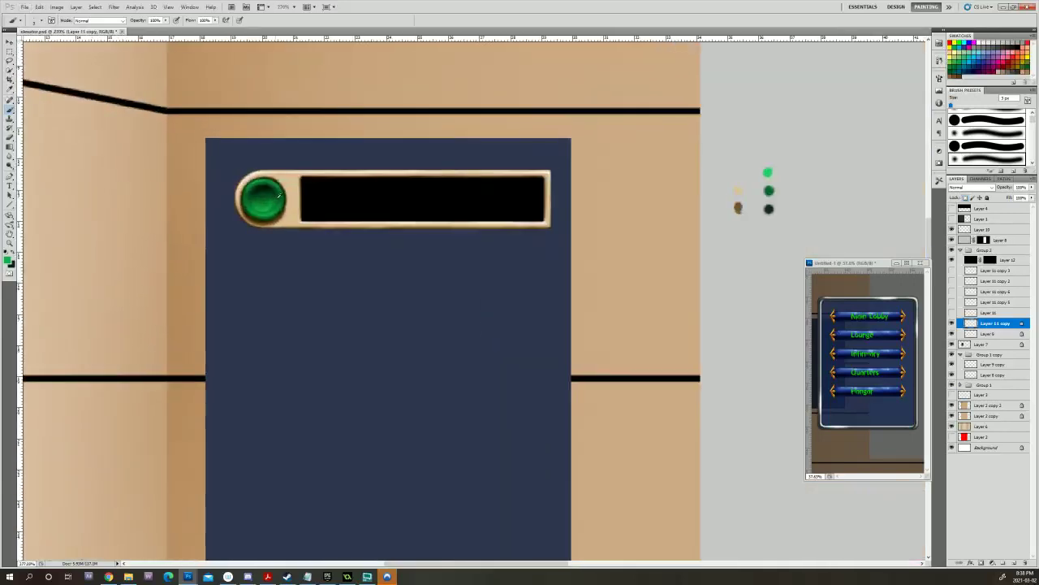
{"action": "scroll", "coordinate": [633, 336], "scroll_direction": "up", "scroll_amount": 3}
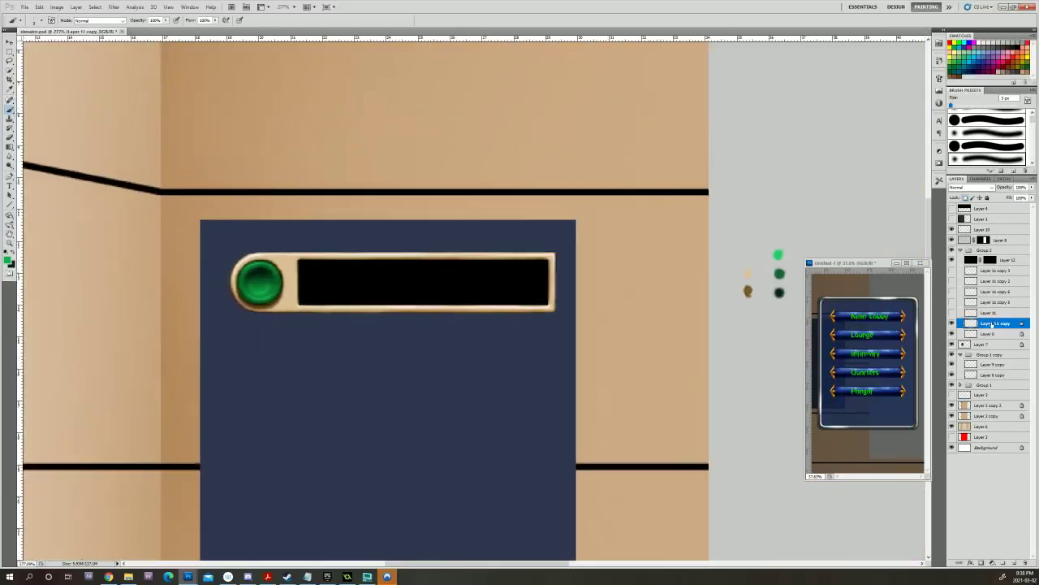
{"action": "left_click_drag", "start_coordinate": [995, 325], "coordinate": [1013, 562]}
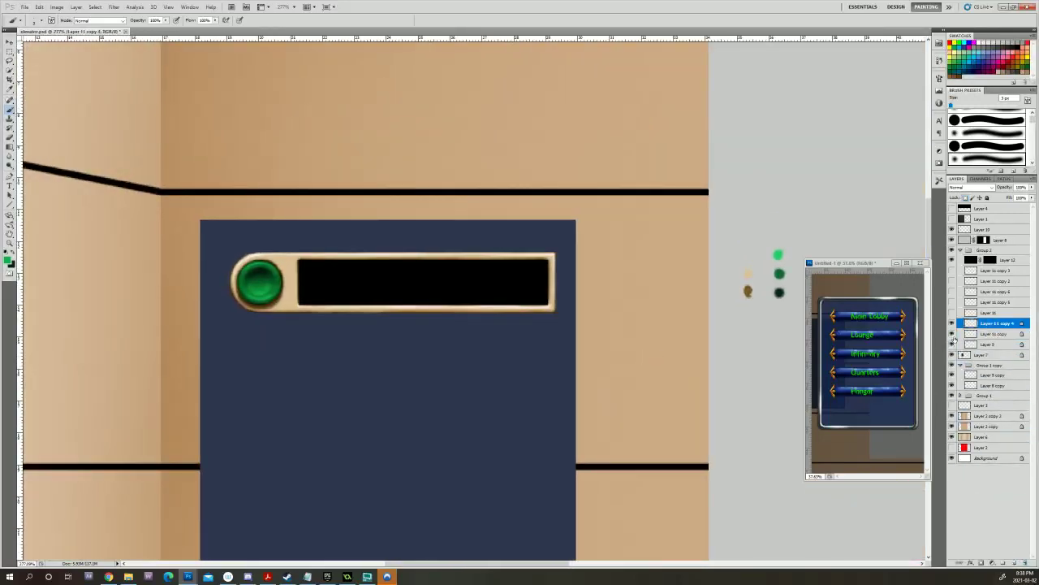
{"action": "left_click", "coordinate": [952, 334]}
Colorize the duplicated light green with a Hue/Saturation adjustment.
{"action": "key", "text": "ctrl+t"}
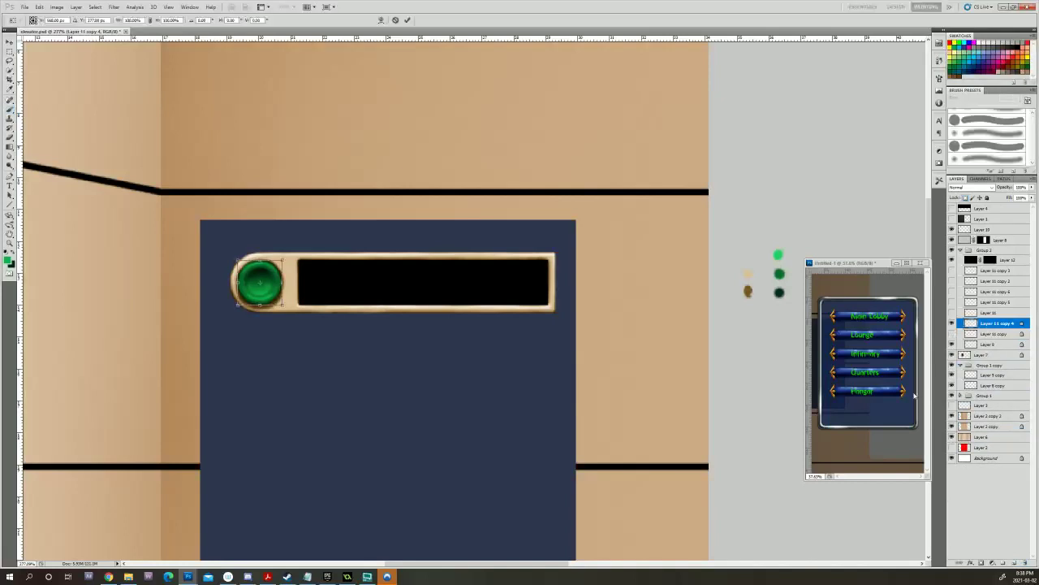
{"action": "key", "text": "Return"}
{"action": "key", "text": "b"}
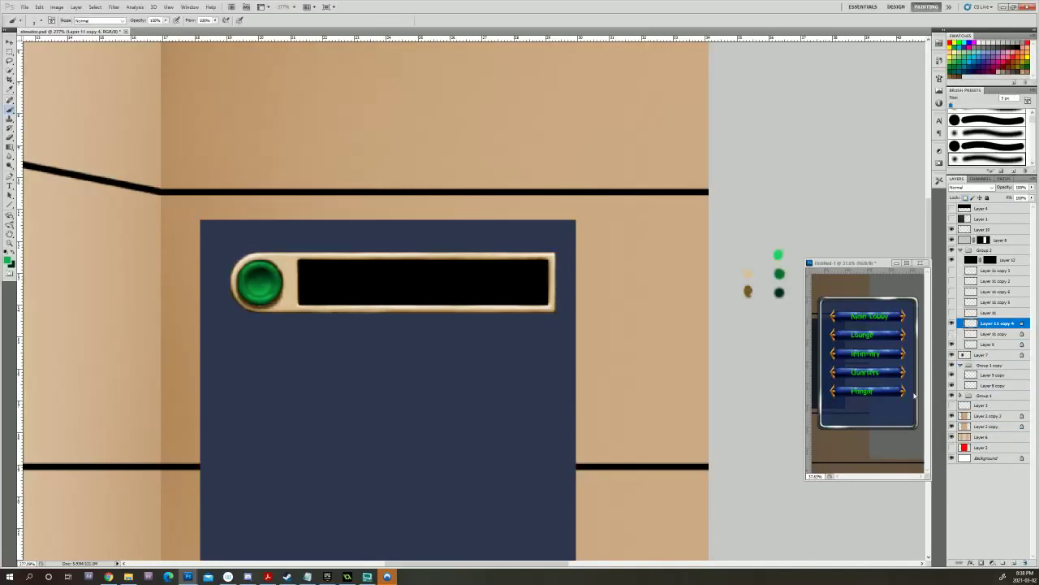
{"action": "key", "text": "ctrl+u"}
{"action": "left_click", "coordinate": [797, 199]}
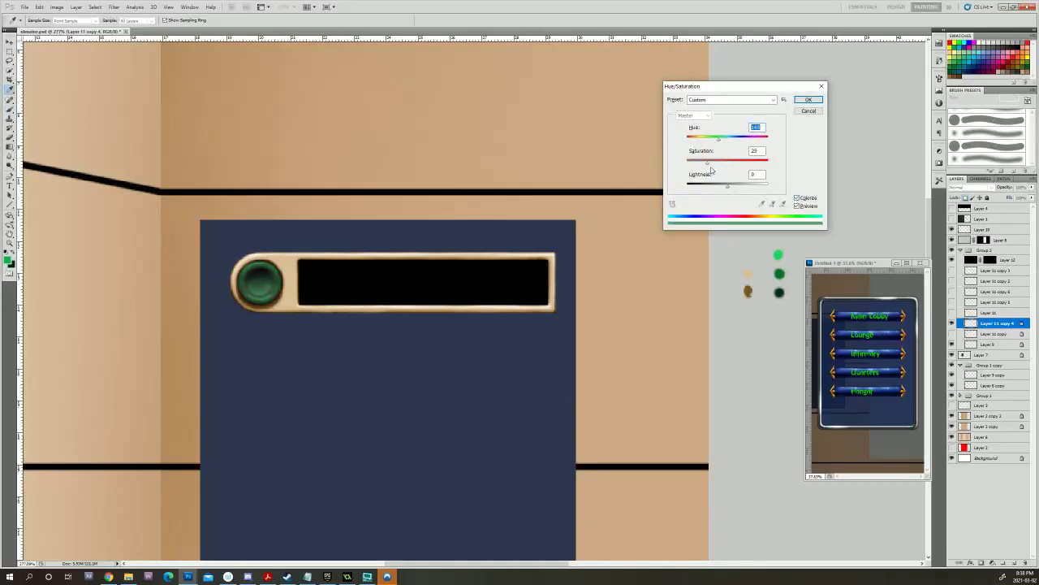
{"action": "left_click", "coordinate": [808, 99]}
Brighten the duplicated light with a Brightness/Contrast adjustment of brightness 77 and contrast 80.
{"action": "left_click", "coordinate": [57, 7]}
{"action": "mouse_move", "coordinate": [66, 29]}
{"action": "left_click", "coordinate": [163, 29]}
{"action": "left_click_drag", "start_coordinate": [555, 105], "coordinate": [587, 105]}
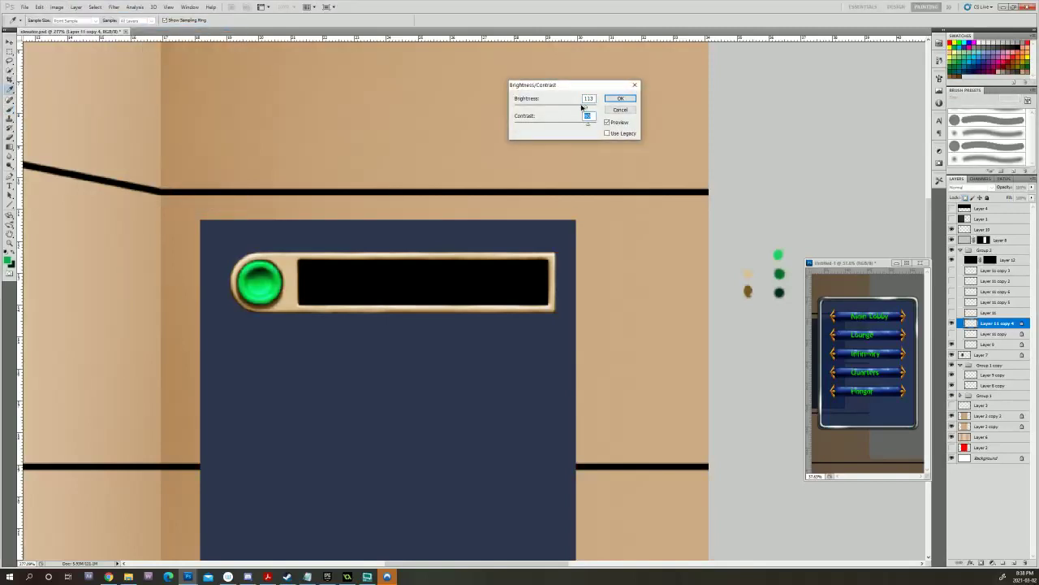
{"action": "left_click_drag", "start_coordinate": [587, 107], "coordinate": [576, 110]}
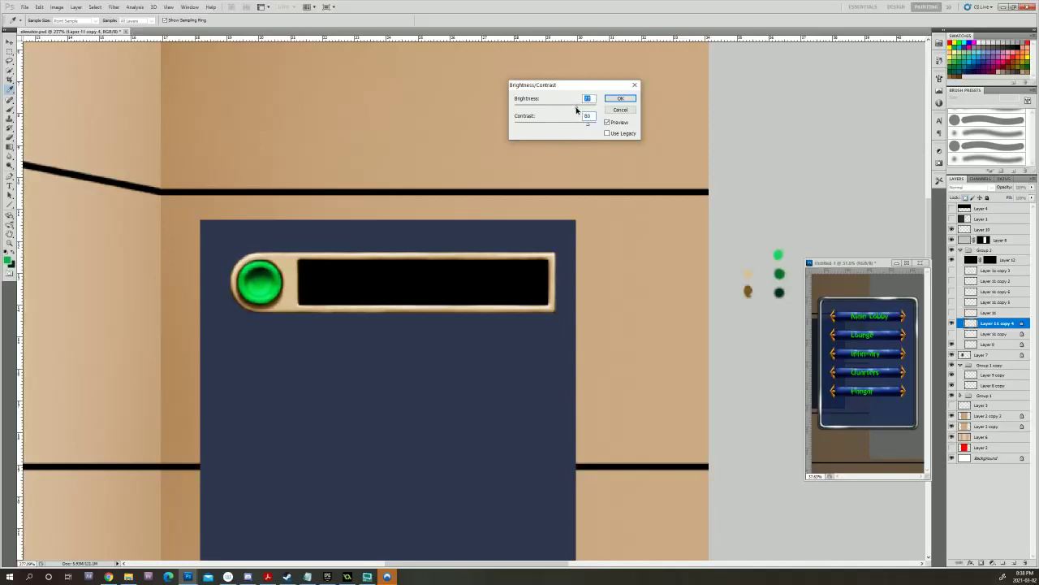
{"action": "left_click", "coordinate": [621, 98]}
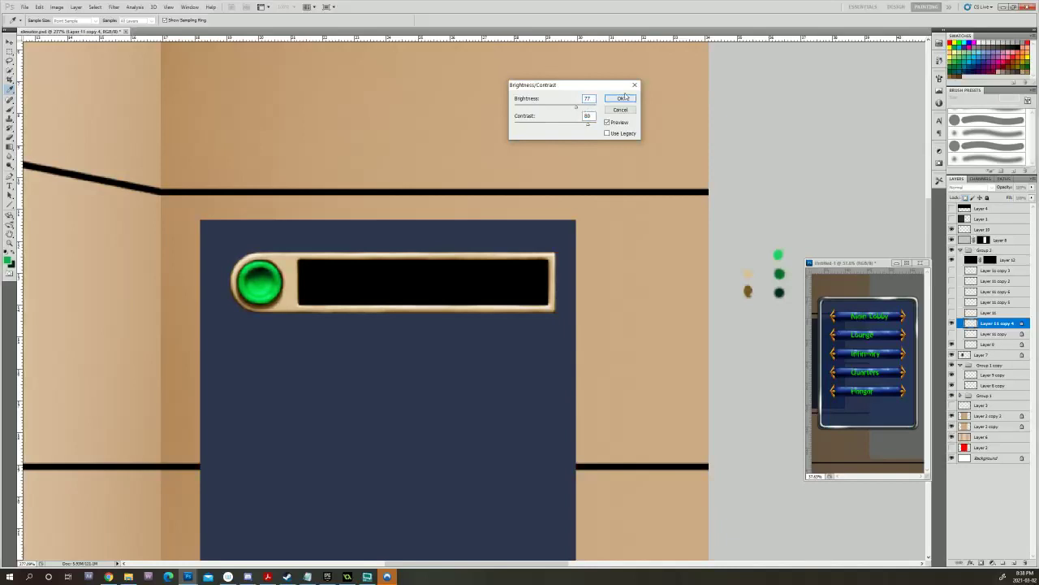
Compare the brightened light with the original by toggling its visibility, and leave the brightened copy hidden.
{"action": "key", "text": "b"}
{"action": "left_click", "coordinate": [951, 325]}
{"action": "left_click", "coordinate": [950, 325]}
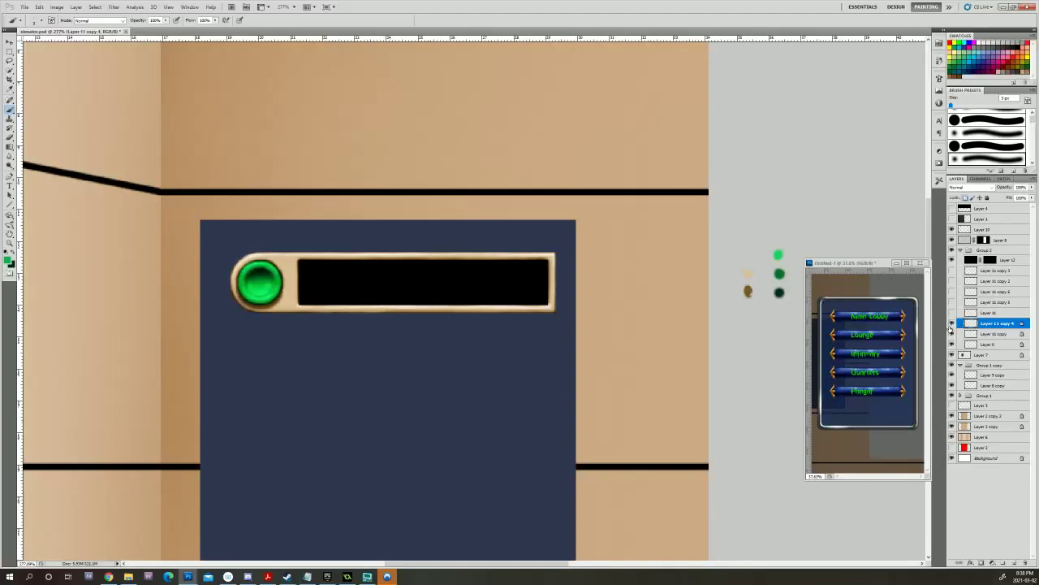
{"action": "left_click", "coordinate": [951, 324]}
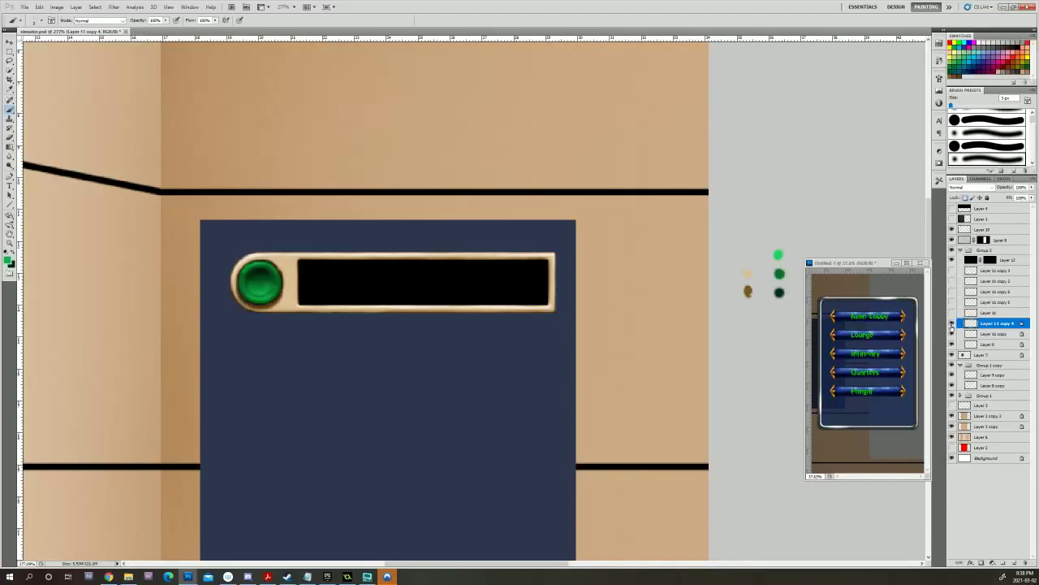
{"action": "left_click", "coordinate": [952, 324]}
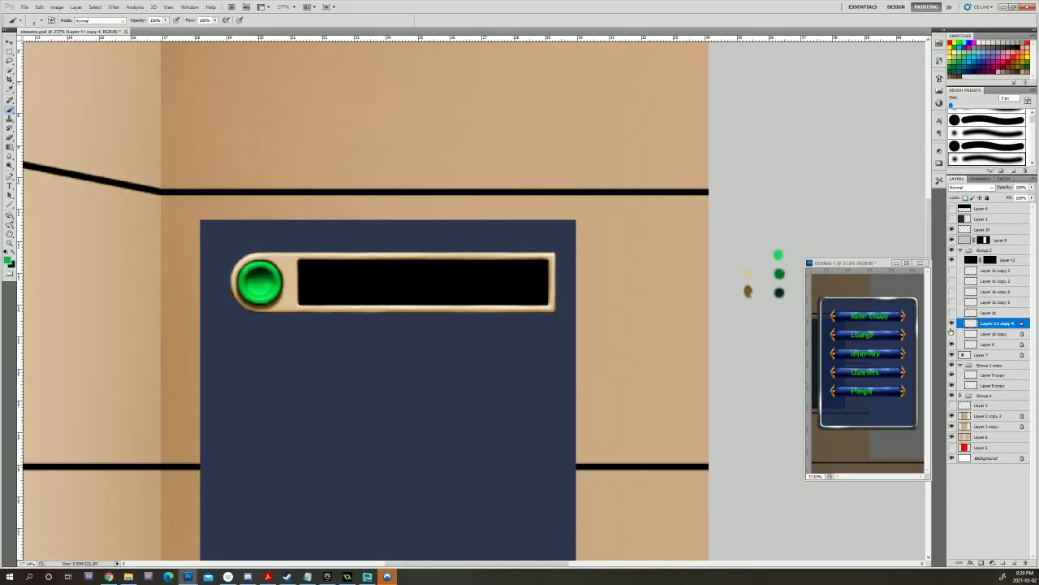
{"action": "left_click", "coordinate": [952, 324]}
Add a new layer above the original green light's layer and choose a light yellow-green foreground color.
{"action": "left_click", "coordinate": [994, 334]}
{"action": "left_click", "coordinate": [1014, 562]}
{"action": "scroll", "coordinate": [276, 284], "scroll_direction": "up", "scroll_amount": 5}
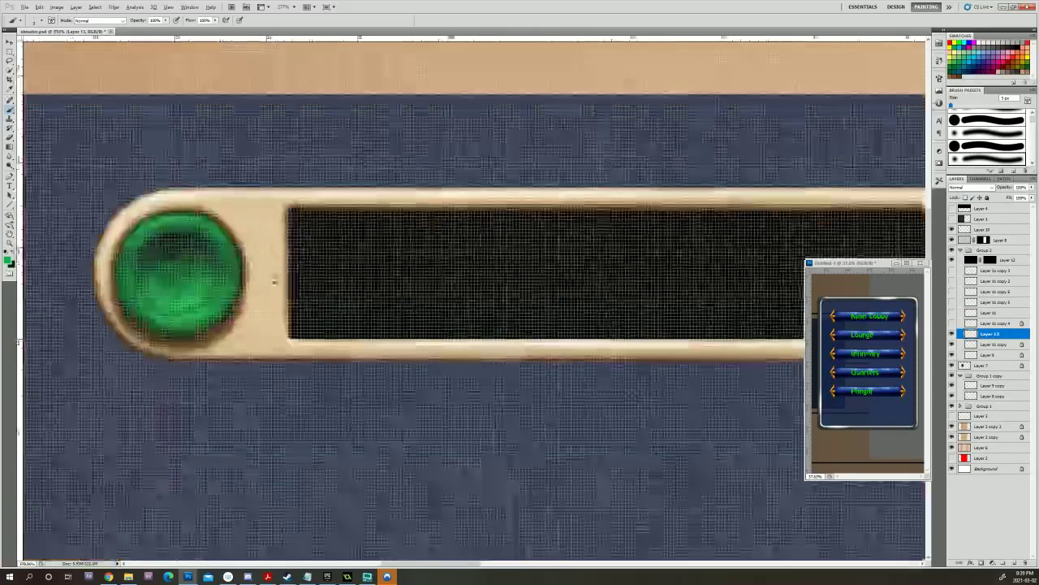
{"action": "scroll", "coordinate": [276, 283], "scroll_direction": "down", "scroll_amount": 3}
{"action": "left_click_drag", "start_coordinate": [279, 205], "coordinate": [335, 304]}
{"action": "left_click", "coordinate": [8, 262]}
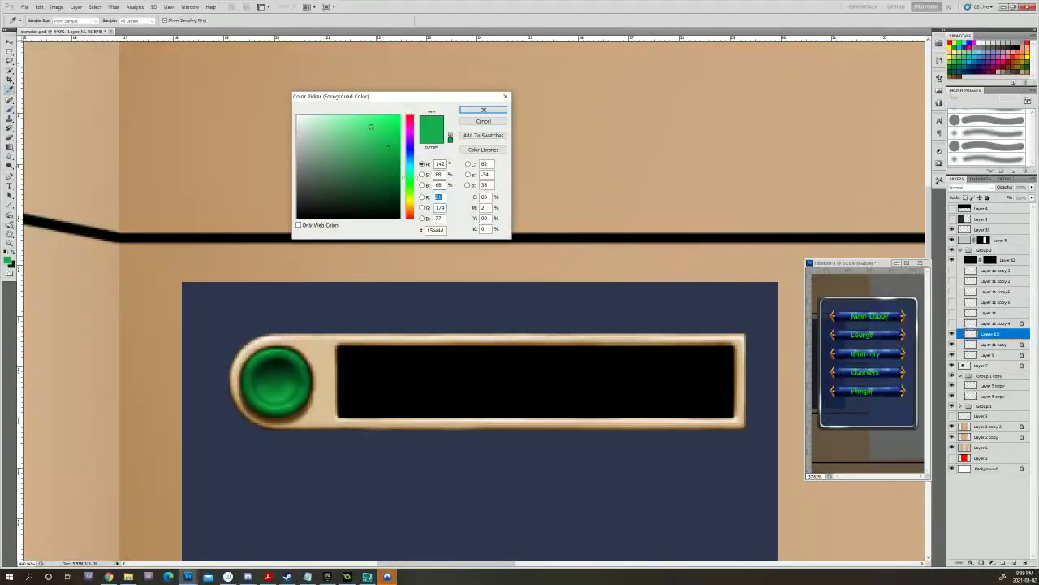
{"action": "left_click", "coordinate": [366, 124]}
{"action": "left_click_drag", "start_coordinate": [420, 179], "coordinate": [416, 191]}
{"action": "left_click", "coordinate": [483, 109]}
Select the color swatch layer, Layer 10, and dab the yellow-green beside the existing green swatches.
{"action": "mouse_move", "coordinate": [771, 454]}
{"action": "left_mouse_down"}
{"action": "mouse_move", "coordinate": [498, 418]}
{"action": "mouse_move", "coordinate": [457, 436]}
{"action": "mouse_move", "coordinate": [230, 445]}
{"action": "left_mouse_up"}
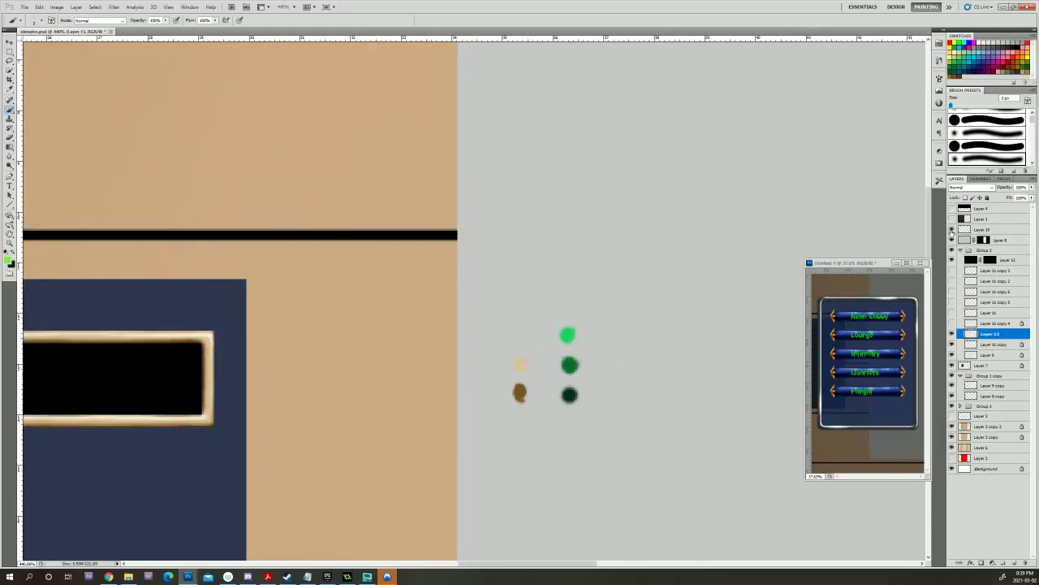
{"action": "left_click", "coordinate": [952, 230]}
{"action": "left_click", "coordinate": [952, 229]}
{"action": "left_click", "coordinate": [983, 230]}
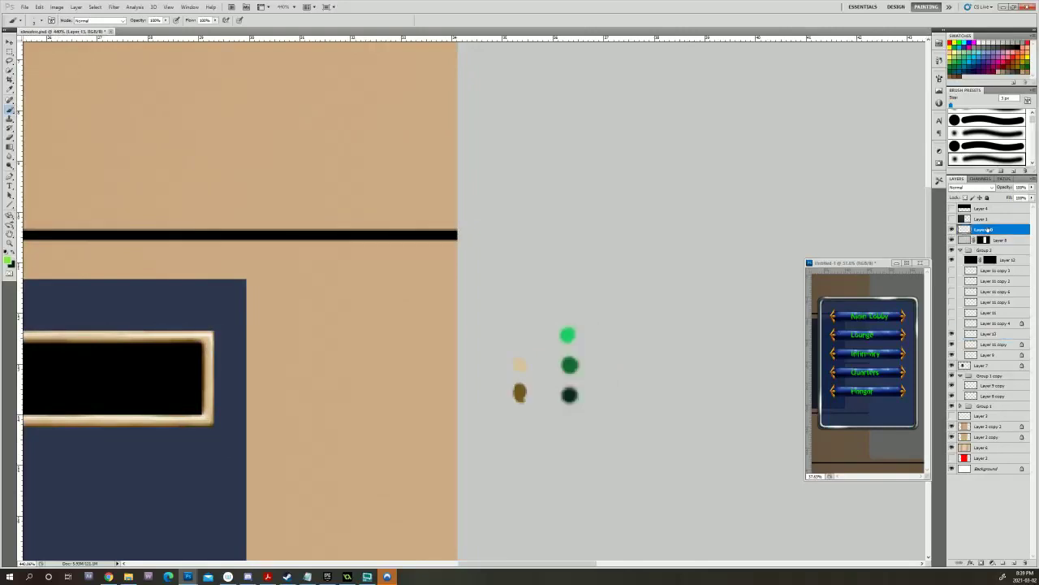
{"action": "left_click", "coordinate": [602, 333]}
On the new layer above the light, brush yellow-green glow onto the light's center and sides, varying the brush size.
{"action": "mouse_move", "coordinate": [442, 442]}
{"action": "left_mouse_down"}
{"action": "mouse_move", "coordinate": [593, 397]}
{"action": "mouse_move", "coordinate": [1004, 462]}
{"action": "left_mouse_up"}
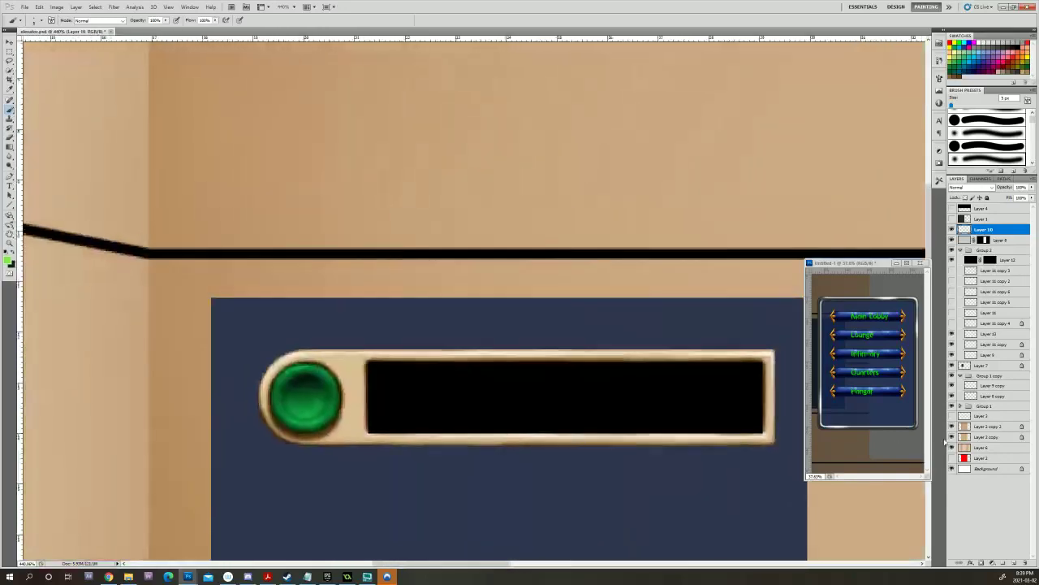
{"action": "left_click", "coordinate": [967, 335]}
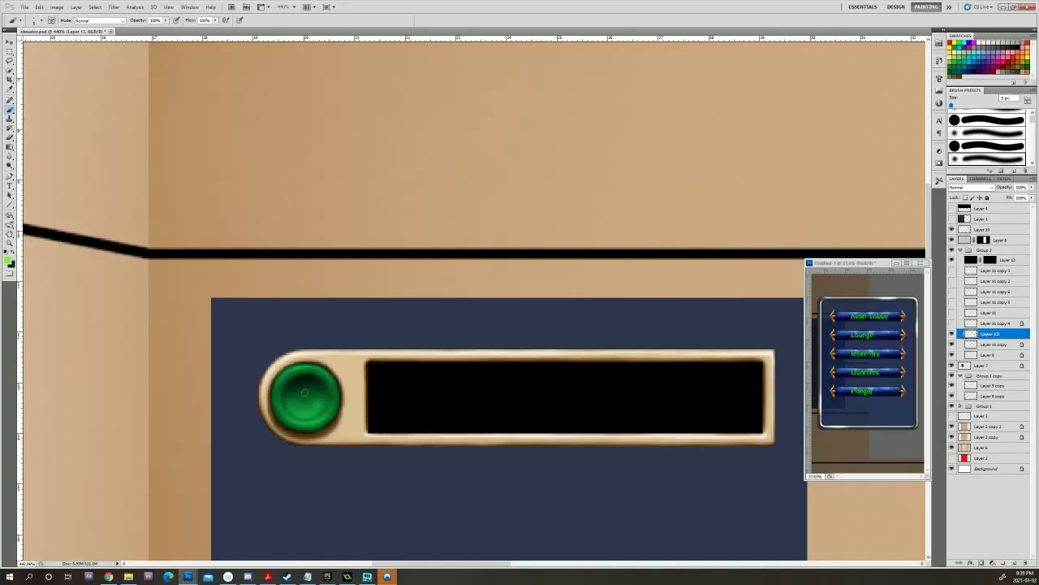
{"action": "left_click", "coordinate": [303, 397]}
{"action": "key", "text": "["}
{"action": "left_click_drag", "start_coordinate": [284, 398], "coordinate": [282, 379]}
{"action": "key", "text": "]"}
{"action": "left_click_drag", "start_coordinate": [330, 388], "coordinate": [332, 406]}
{"action": "key", "text": "]"}
{"action": "key", "text": "]"}
{"action": "key", "text": "]"}
{"action": "key", "text": "]"}
{"action": "key", "text": "]"}
{"action": "key", "text": "]"}
{"action": "key", "text": "]"}
{"action": "mouse_move", "coordinate": [305, 386]}
{"action": "left_mouse_down"}
{"action": "mouse_move", "coordinate": [316, 389]}
{"action": "mouse_move", "coordinate": [306, 401]}
{"action": "left_mouse_up"}
Paint a horizontal yellow-green light streak across the round light and brighten its center with a larger brush.
{"action": "key", "text": "bracketleft"}
{"action": "key", "text": "bracketleft"}
{"action": "left_click_drag", "start_coordinate": [284, 396], "coordinate": [303, 397]}
{"action": "mouse_move", "coordinate": [273, 397]}
{"action": "left_mouse_down"}
{"action": "mouse_move", "coordinate": [252, 396]}
{"action": "mouse_move", "coordinate": [335, 397]}
{"action": "left_mouse_up"}
{"action": "key", "text": "]"}
{"action": "key", "text": "]"}
{"action": "key", "text": "]"}
{"action": "key", "text": "]"}
{"action": "key", "text": "]"}
{"action": "key", "text": "bracketright"}
{"action": "key", "text": "bracketright"}
{"action": "key", "text": "bracketleft"}
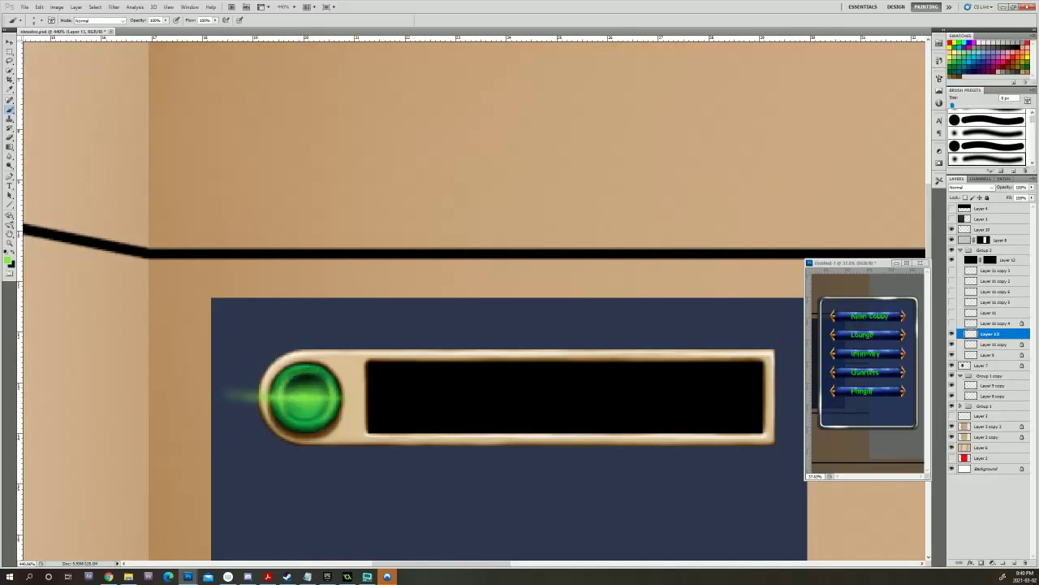
{"action": "key", "text": "bracketright"}
{"action": "key", "text": "bracketright"}
{"action": "key", "text": "bracketright"}
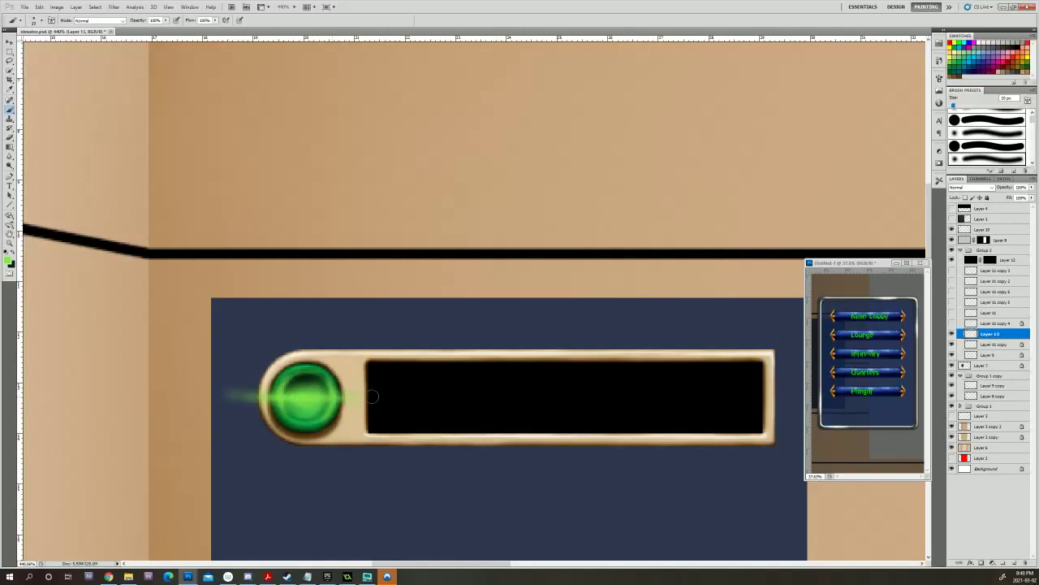
Add a layer mask to the glow layer and paint out the streak beyond the button's rounded end with black.
{"action": "scroll", "coordinate": [347, 394], "scroll_direction": "down", "scroll_amount": 10}
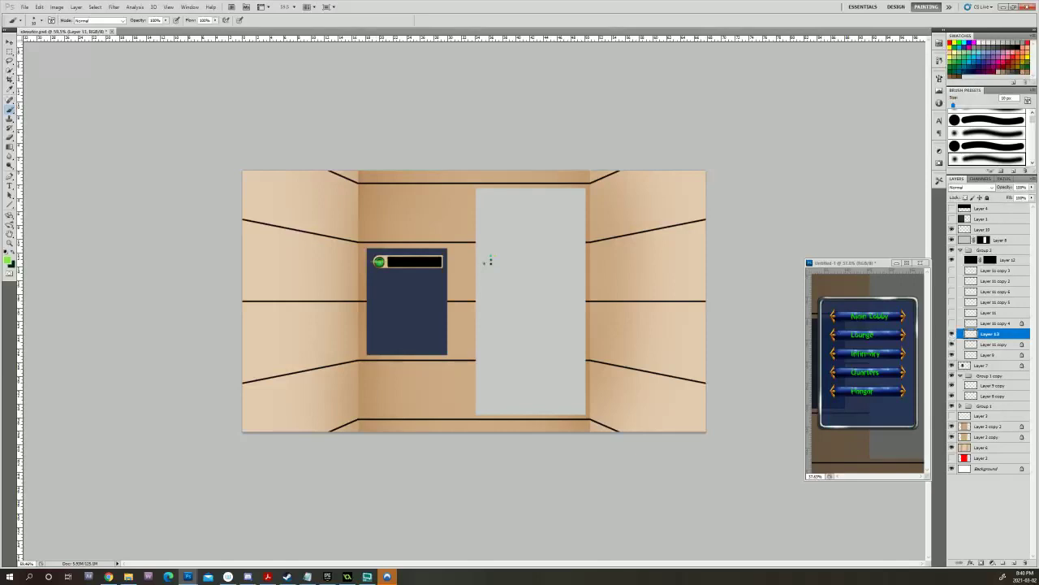
{"action": "scroll", "coordinate": [405, 268], "scroll_direction": "up", "scroll_amount": 10}
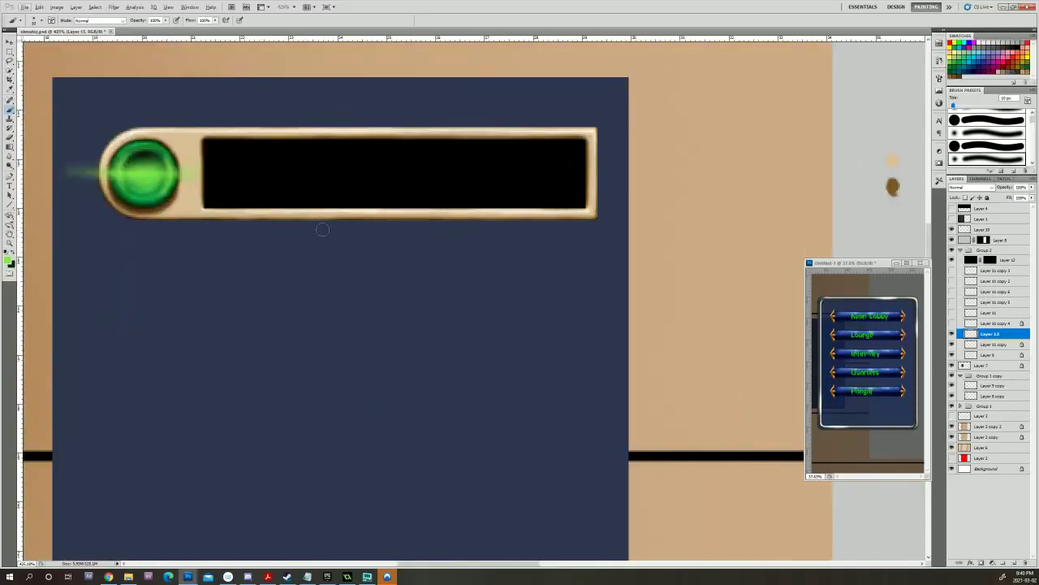
{"action": "left_click_drag", "start_coordinate": [356, 242], "coordinate": [553, 449]}
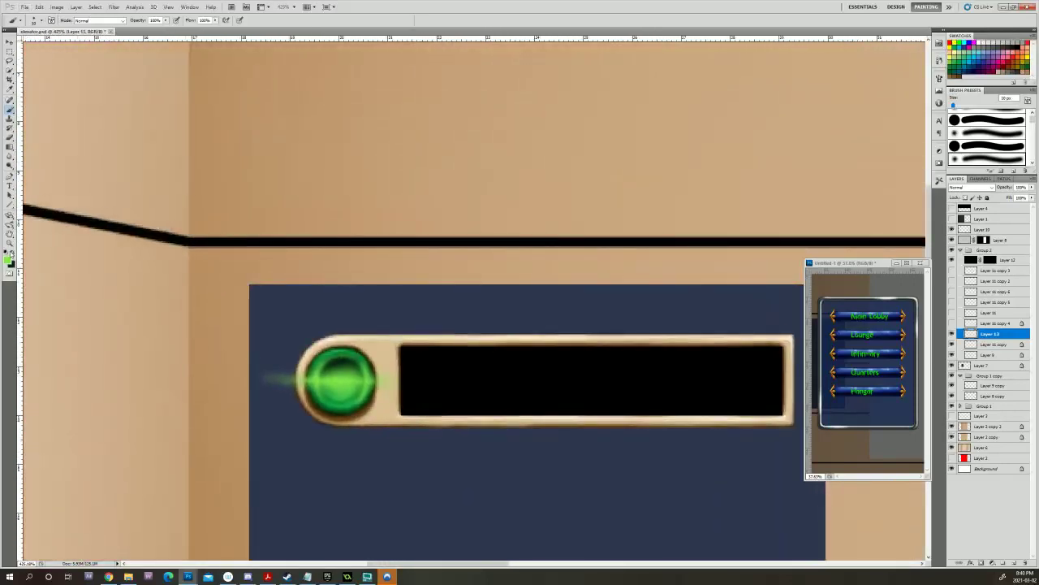
{"action": "left_click", "coordinate": [10, 263]}
{"action": "left_click", "coordinate": [990, 562]}
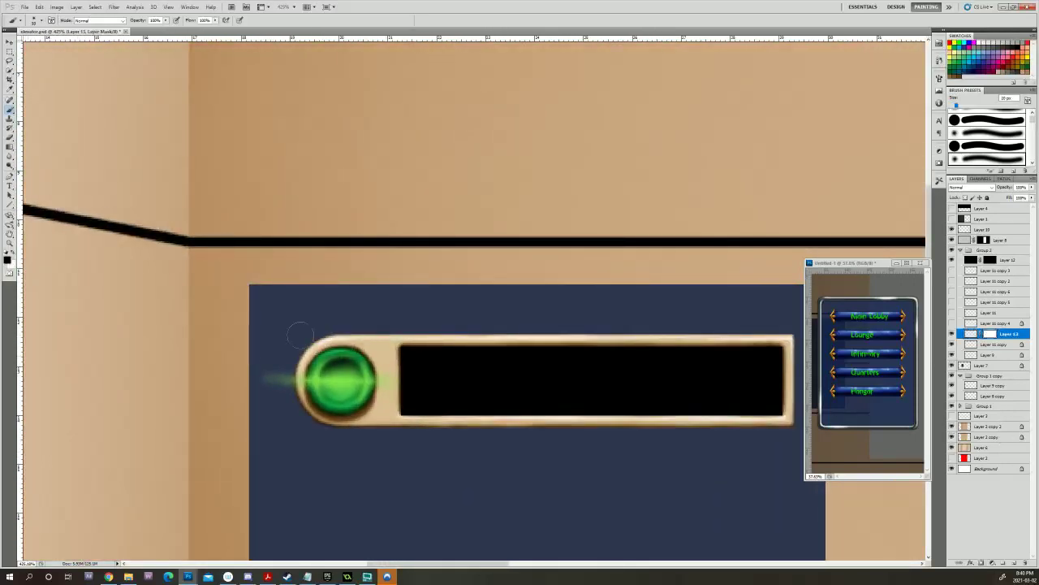
{"action": "key", "text": "]"}
{"action": "left_click_drag", "start_coordinate": [278, 362], "coordinate": [264, 370]}
Put the masked glow layer into a new group and add an empty layer above it inside the group.
{"action": "left_click", "coordinate": [994, 563]}
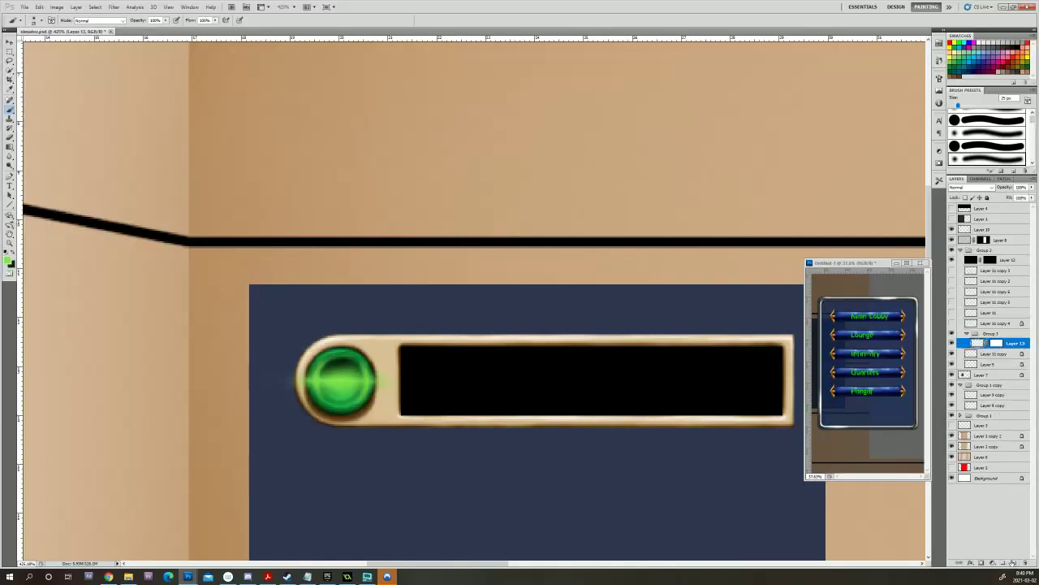
{"action": "left_click", "coordinate": [1013, 563]}
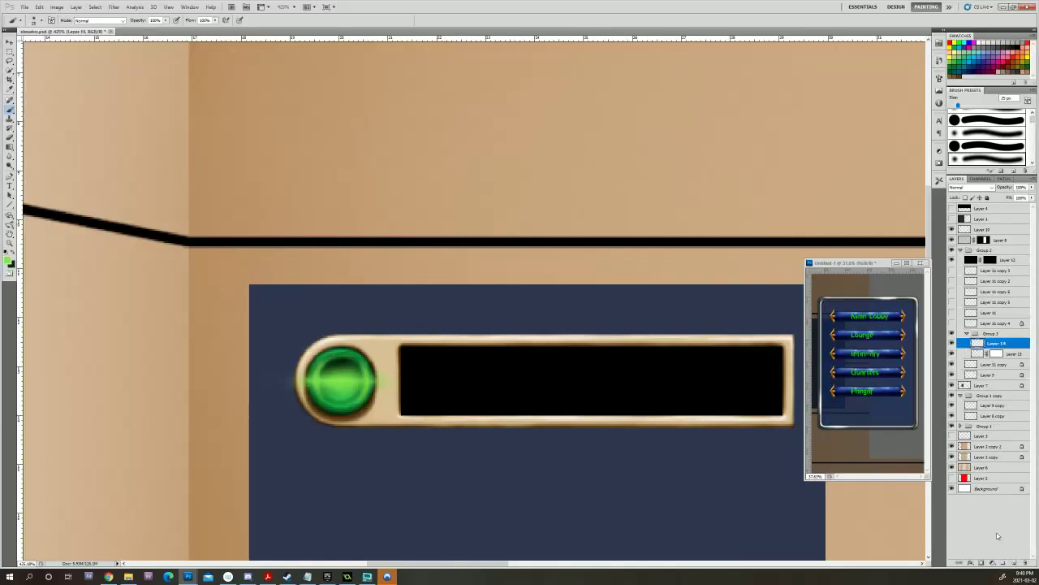
Brighten the streak across the green light with small white brush strokes on the empty layer.
{"action": "left_click", "coordinate": [6, 252]}
{"action": "left_click", "coordinate": [13, 251]}
{"action": "key", "text": "bracketleft"}
{"action": "key", "text": "bracketleft"}
{"action": "key", "text": "bracketleft"}
{"action": "key", "text": "bracketleft"}
{"action": "key", "text": "]"}
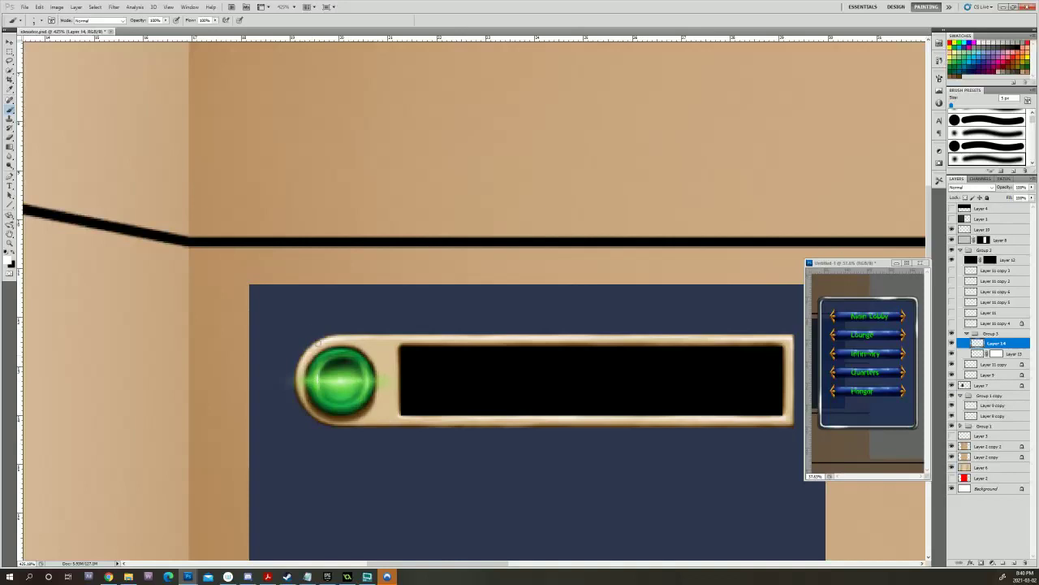
{"action": "scroll", "coordinate": [311, 329], "scroll_direction": "down", "scroll_amount": 4}
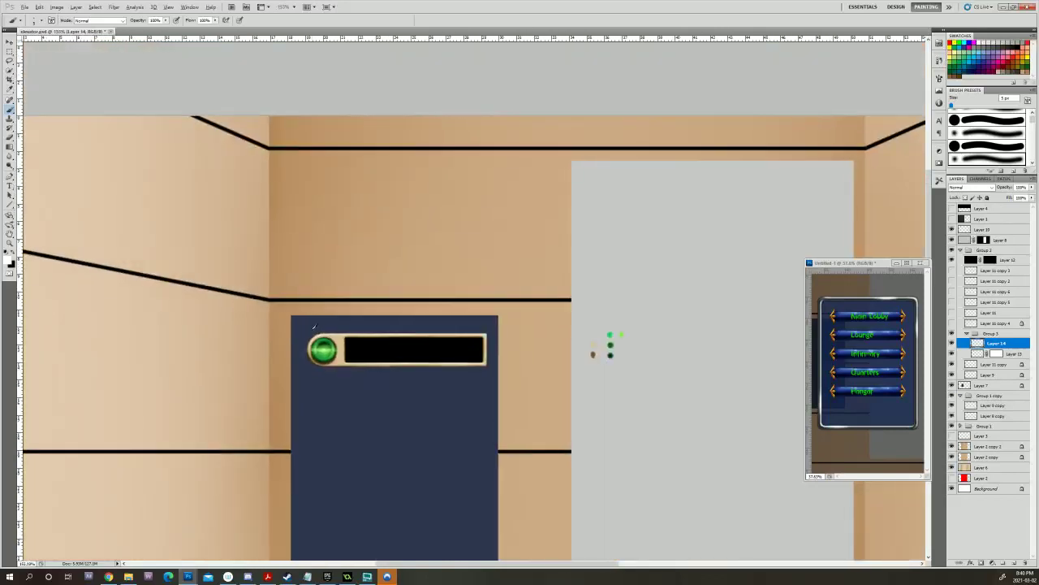
{"action": "scroll", "coordinate": [313, 327], "scroll_direction": "up", "scroll_amount": 1}
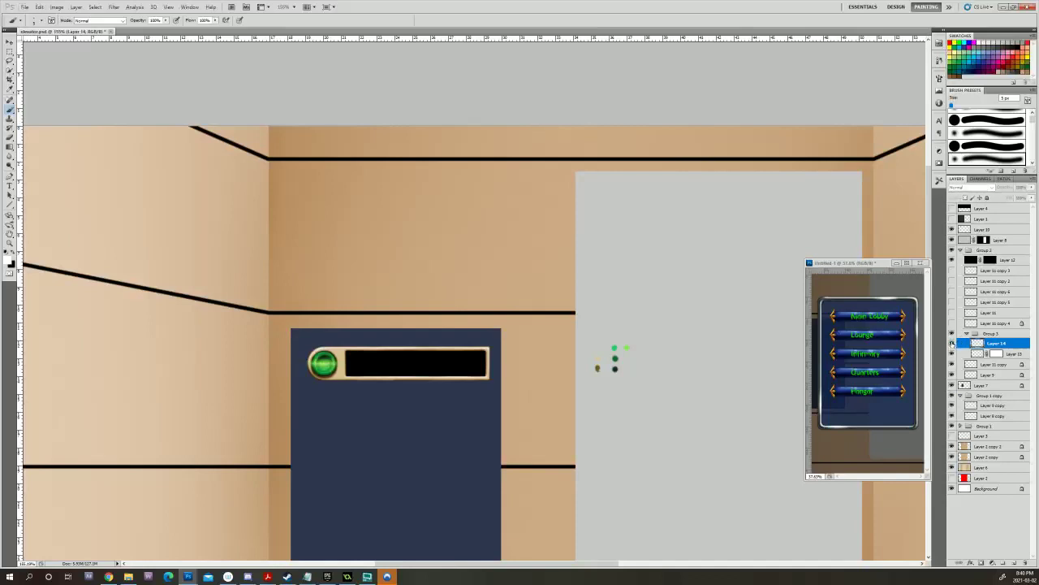
Collapse the glow group and compare the green light with the glow hidden and shown.
{"action": "left_click", "coordinate": [967, 333]}
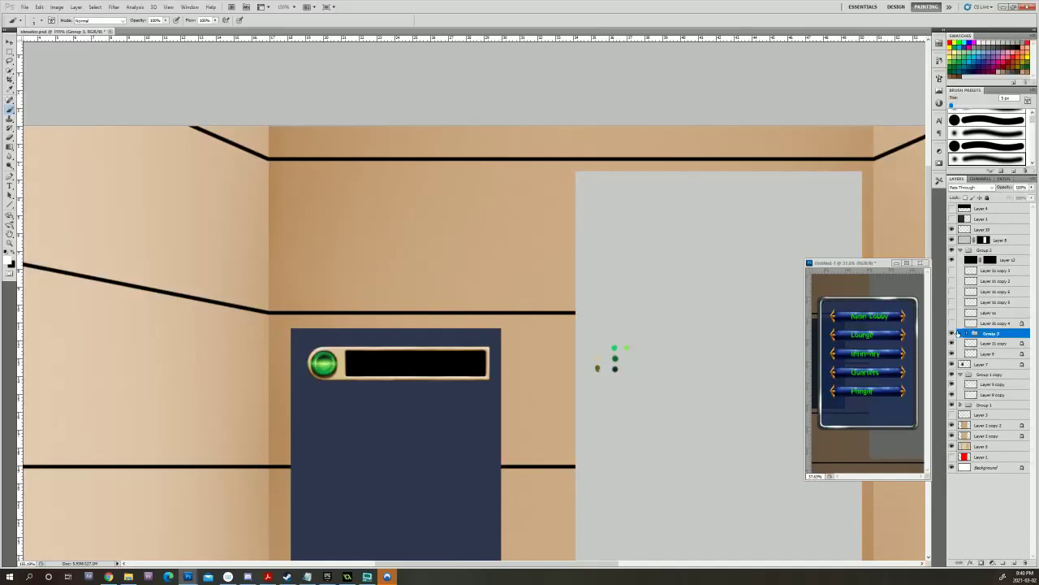
{"action": "left_click", "coordinate": [953, 334]}
{"action": "left_click", "coordinate": [952, 334]}
{"action": "left_click", "coordinate": [953, 334]}
{"action": "left_click", "coordinate": [953, 334]}
{"action": "left_click", "coordinate": [952, 334]}
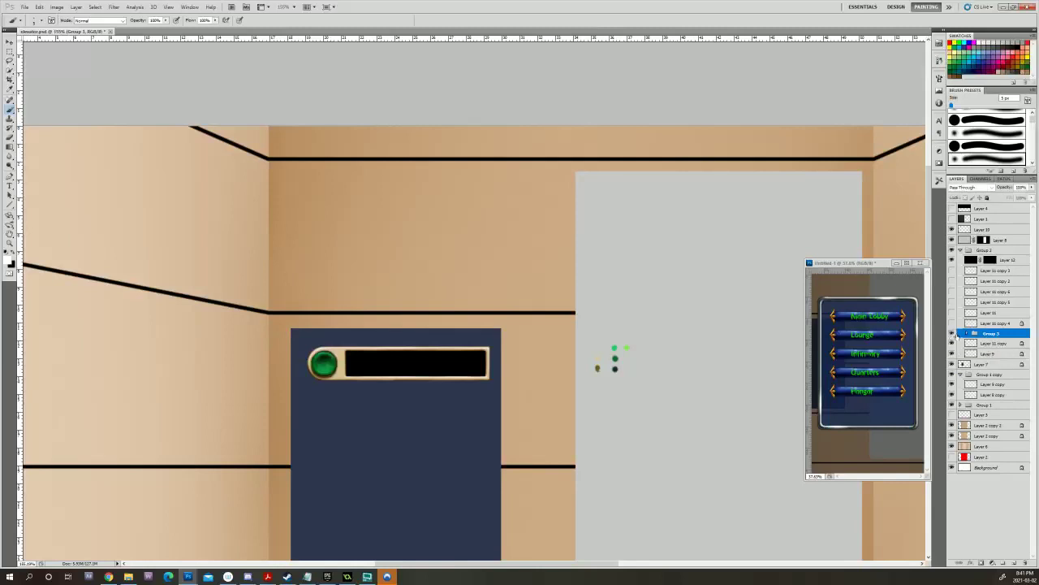
{"action": "left_click", "coordinate": [952, 334]}
Apply the layer mask of the black label area's layer and lock the layer's transparent pixels.
{"action": "left_click", "coordinate": [951, 260]}
{"action": "left_click", "coordinate": [952, 260]}
{"action": "right_click", "coordinate": [990, 260]}
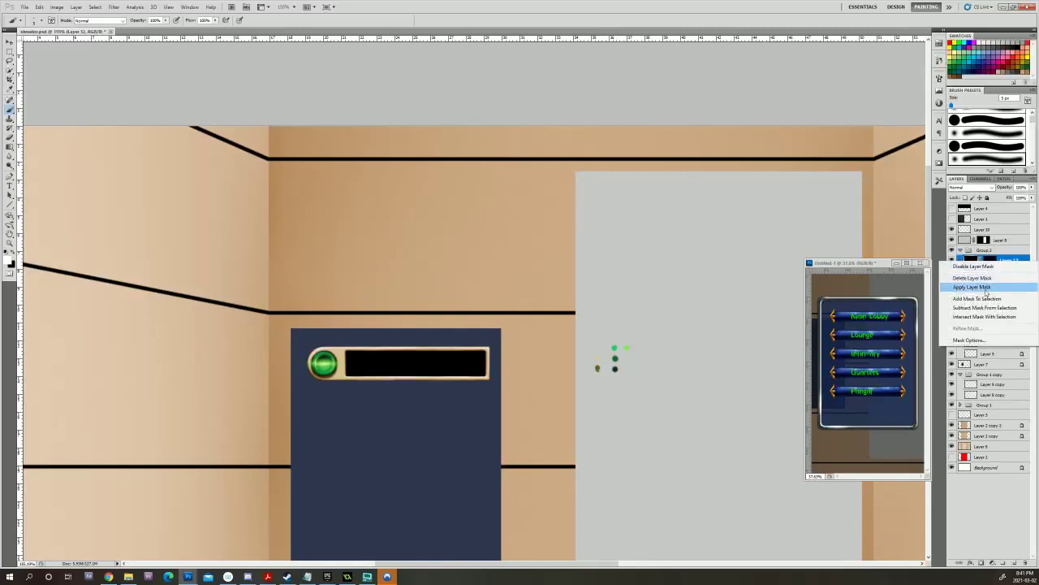
{"action": "left_click", "coordinate": [972, 288]}
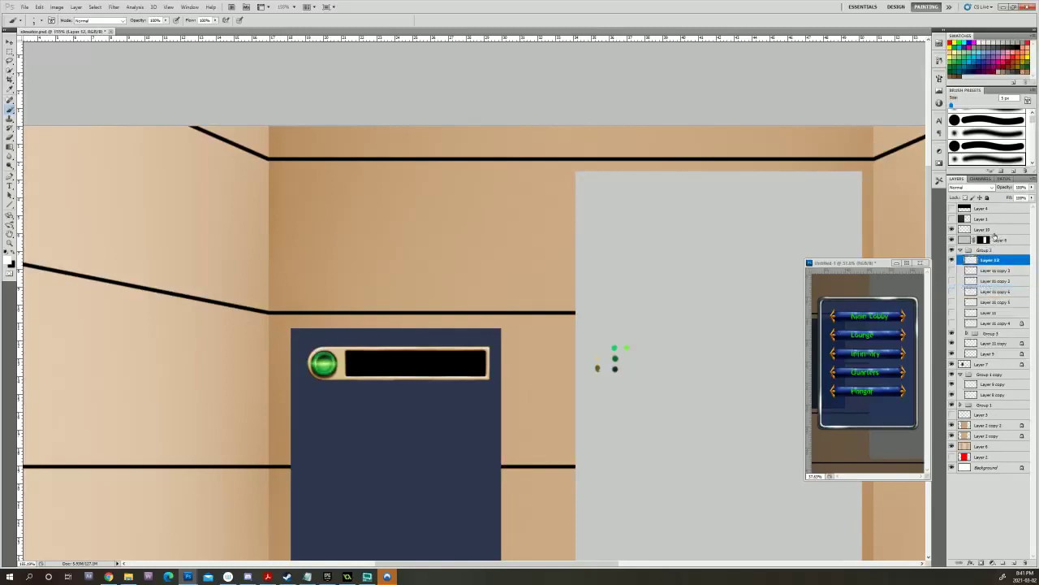
{"action": "left_click", "coordinate": [966, 198]}
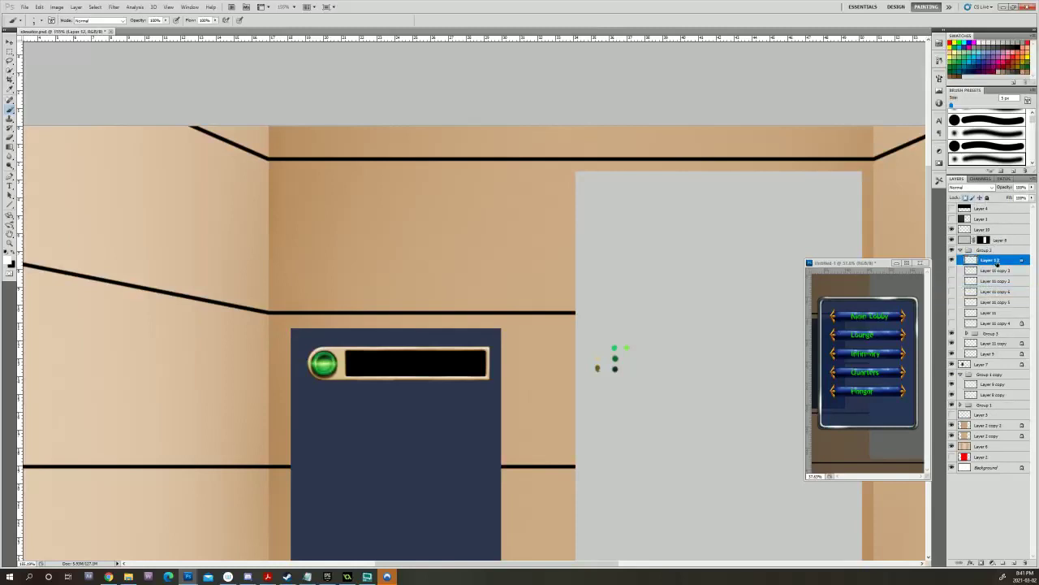
Put the black label layer into a new group and add an empty layer above it inside the group.
{"action": "left_click", "coordinate": [1004, 564]}
{"action": "left_click_drag", "start_coordinate": [994, 268], "coordinate": [991, 259]}
{"action": "left_click", "coordinate": [1014, 563]}
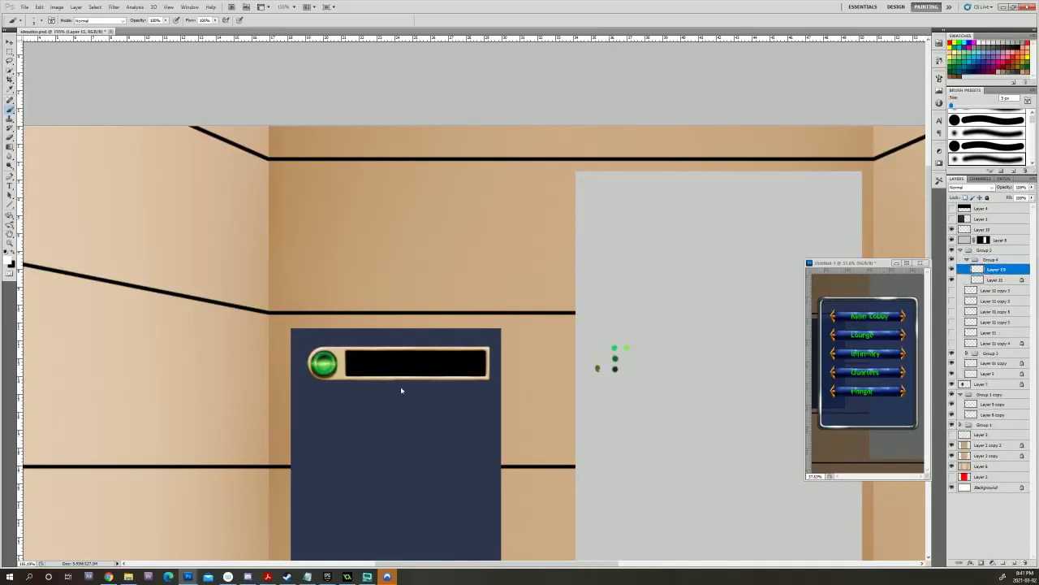
On the new layer, brush a soft white highlight along the upper edge of the black label area, varying the brush size.
{"action": "scroll", "coordinate": [399, 387], "scroll_direction": "up", "scroll_amount": 5}
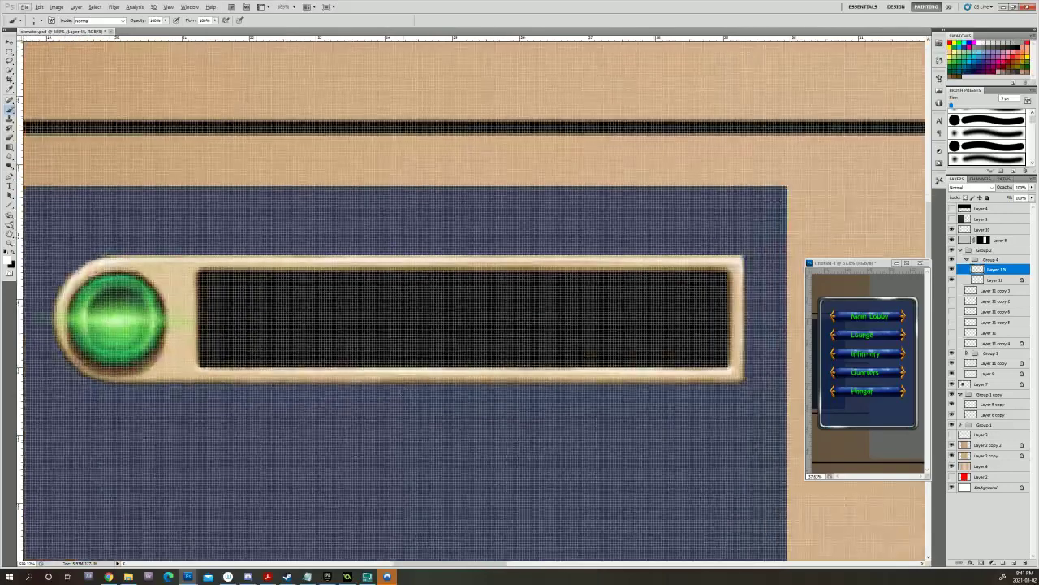
{"action": "scroll", "coordinate": [254, 278], "scroll_direction": "down", "scroll_amount": 1}
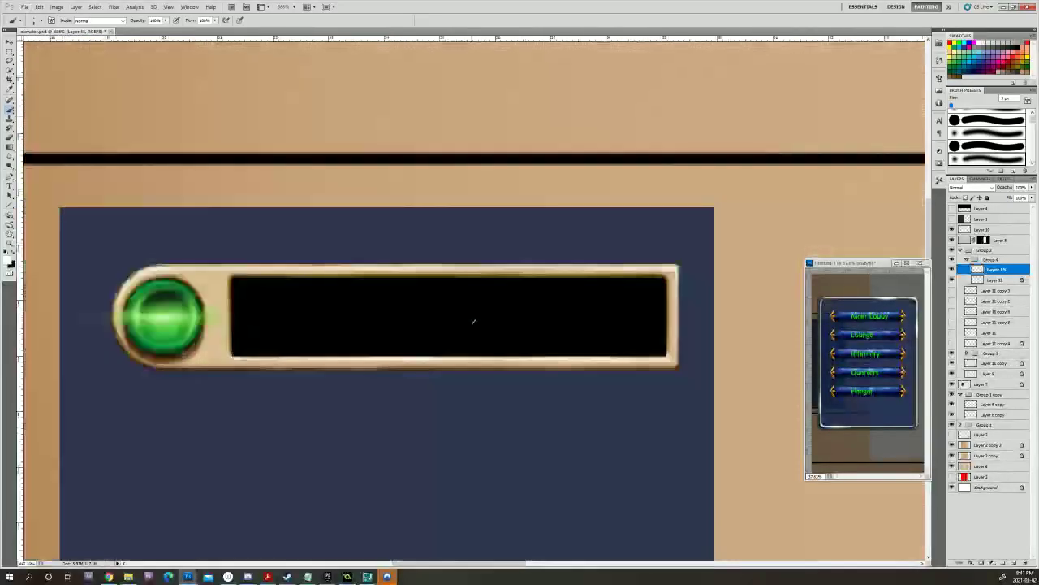
{"action": "scroll", "coordinate": [477, 333], "scroll_direction": "down", "scroll_amount": 1}
{"action": "mouse_move", "coordinate": [588, 346]}
{"action": "left_mouse_down"}
{"action": "mouse_move", "coordinate": [429, 378]}
{"action": "mouse_move", "coordinate": [501, 427]}
{"action": "left_mouse_up"}
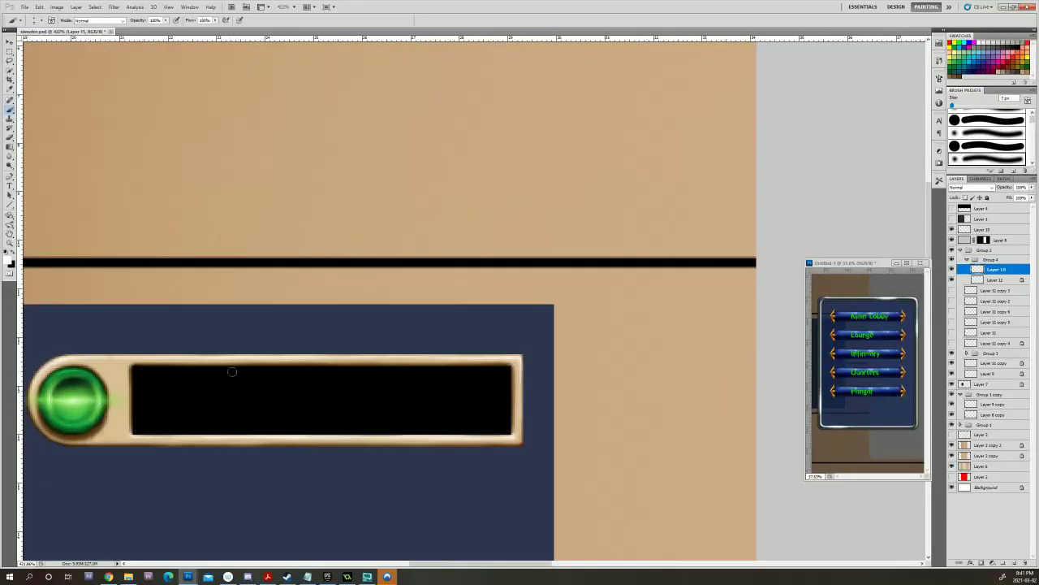
{"action": "left_click_drag", "start_coordinate": [312, 371], "coordinate": [253, 371]}
{"action": "key", "text": "bracketright"}
{"action": "key", "text": "bracketright"}
{"action": "key", "text": "bracketright"}
{"action": "key", "text": "bracketright"}
{"action": "left_click_drag", "start_coordinate": [166, 372], "coordinate": [370, 374]}
{"action": "key", "text": "bracketleft"}
{"action": "key", "text": "bracketleft"}
{"action": "left_click_drag", "start_coordinate": [279, 374], "coordinate": [331, 372]}
{"action": "key", "text": "bracketright"}
{"action": "key", "text": "bracketright"}
{"action": "key", "text": "bracketright"}
{"action": "left_click_drag", "start_coordinate": [138, 374], "coordinate": [292, 379]}
{"action": "left_click_drag", "start_coordinate": [210, 379], "coordinate": [419, 371]}
{"action": "key", "text": "bracketleft"}
{"action": "key", "text": "bracketleft"}
{"action": "left_click_drag", "start_coordinate": [282, 374], "coordinate": [358, 372]}
{"action": "left_click_drag", "start_coordinate": [275, 375], "coordinate": [506, 369]}
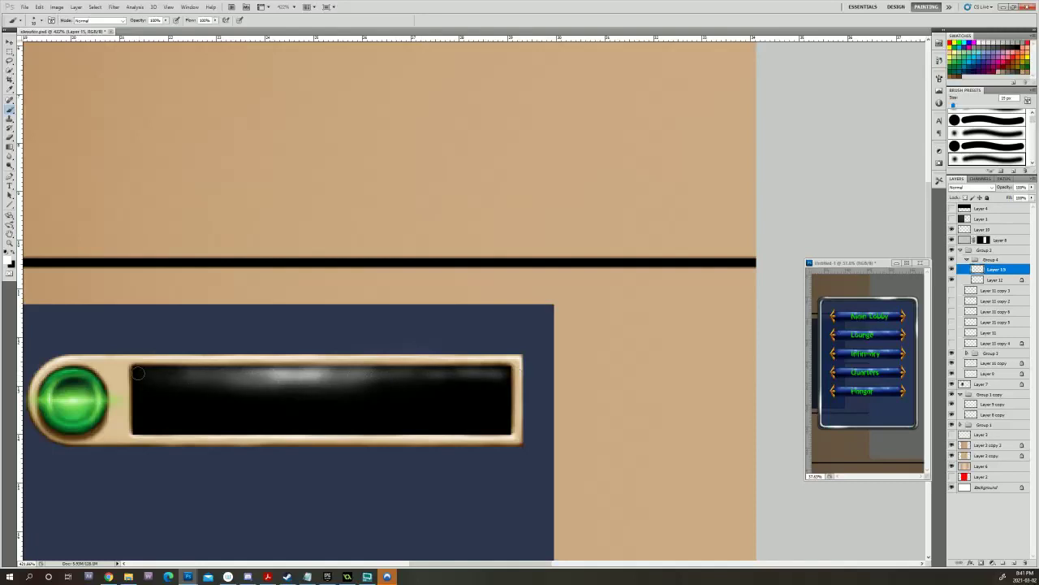
Extend the white highlight into the label area's upper left corner and strengthen it toward the right end.
{"action": "key", "text": "bracketleft"}
{"action": "left_click_drag", "start_coordinate": [137, 377], "coordinate": [144, 368]}
{"action": "key", "text": "bracketright"}
{"action": "key", "text": "bracketright"}
{"action": "key", "text": "bracketright"}
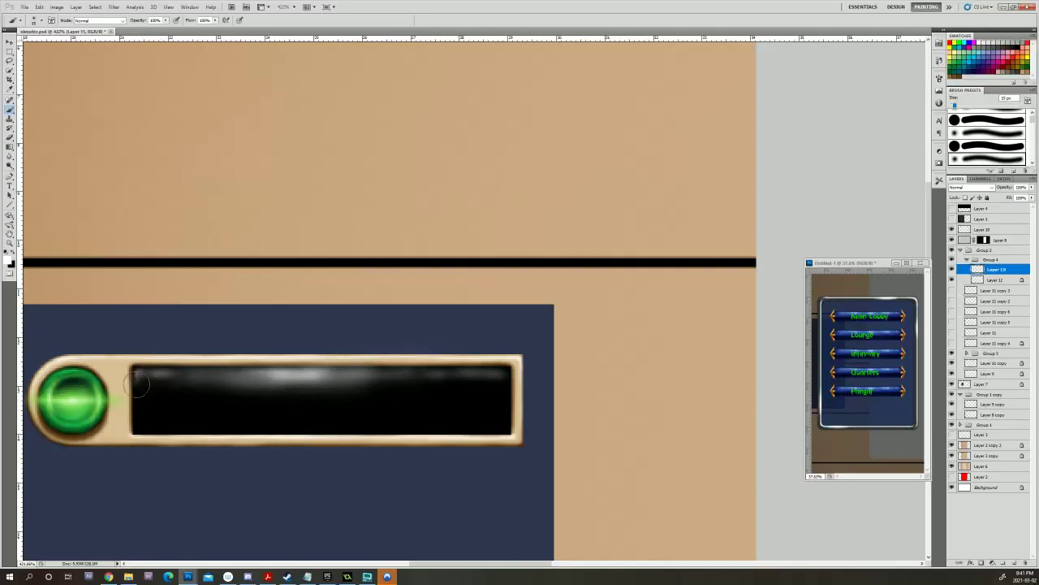
{"action": "key", "text": "bracketright"}
{"action": "key", "text": "bracketright"}
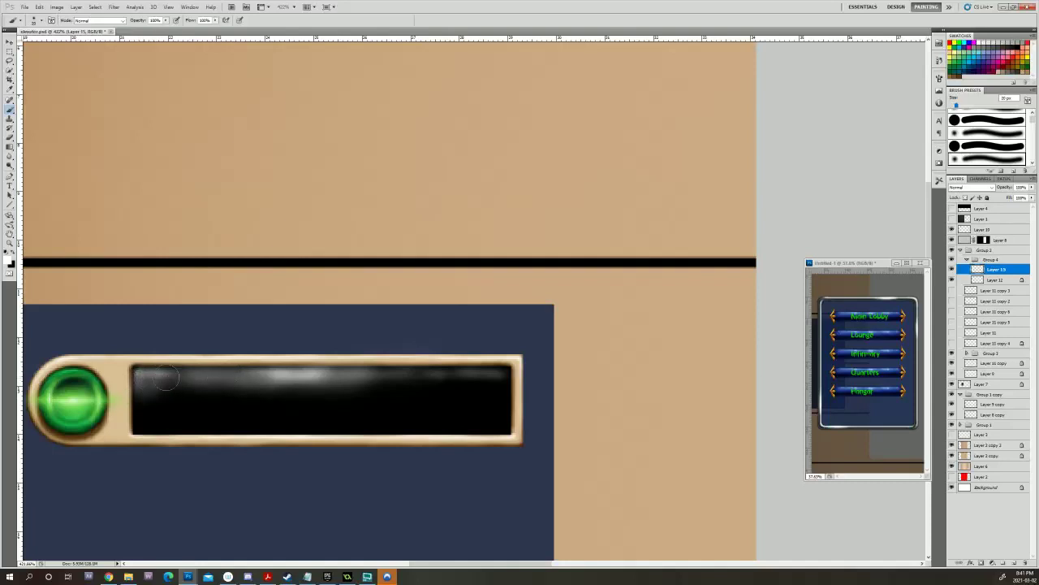
{"action": "mouse_move", "coordinate": [176, 379]}
{"action": "left_mouse_down"}
{"action": "mouse_move", "coordinate": [142, 380]}
{"action": "mouse_move", "coordinate": [141, 396]}
{"action": "mouse_move", "coordinate": [174, 377]}
{"action": "left_mouse_up"}
{"action": "left_click_drag", "start_coordinate": [406, 379], "coordinate": [505, 378]}
With a smaller brush, fill in the highlight's right half and carry it down the label area's right edge.
{"action": "key", "text": "bracketleft"}
{"action": "key", "text": "bracketleft"}
{"action": "key", "text": "bracketleft"}
{"action": "key", "text": "bracketleft"}
{"action": "key", "text": "bracketleft"}
{"action": "key", "text": "bracketleft"}
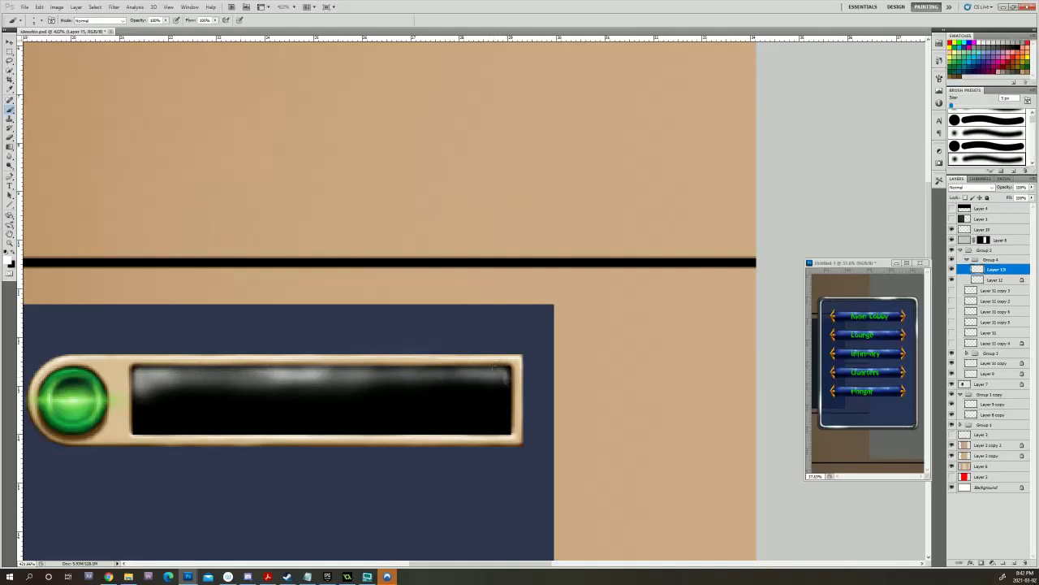
{"action": "key", "text": "bracketright"}
{"action": "mouse_move", "coordinate": [354, 376]}
{"action": "left_mouse_down"}
{"action": "mouse_move", "coordinate": [483, 375]}
{"action": "mouse_move", "coordinate": [503, 398]}
{"action": "left_mouse_up"}
Spread the white sheen down over the black label area with broad strokes and touch up its upper left part.
{"action": "key", "text": "bracketleft"}
{"action": "key", "text": "bracketright"}
{"action": "key", "text": "bracketright"}
{"action": "key", "text": "bracketright"}
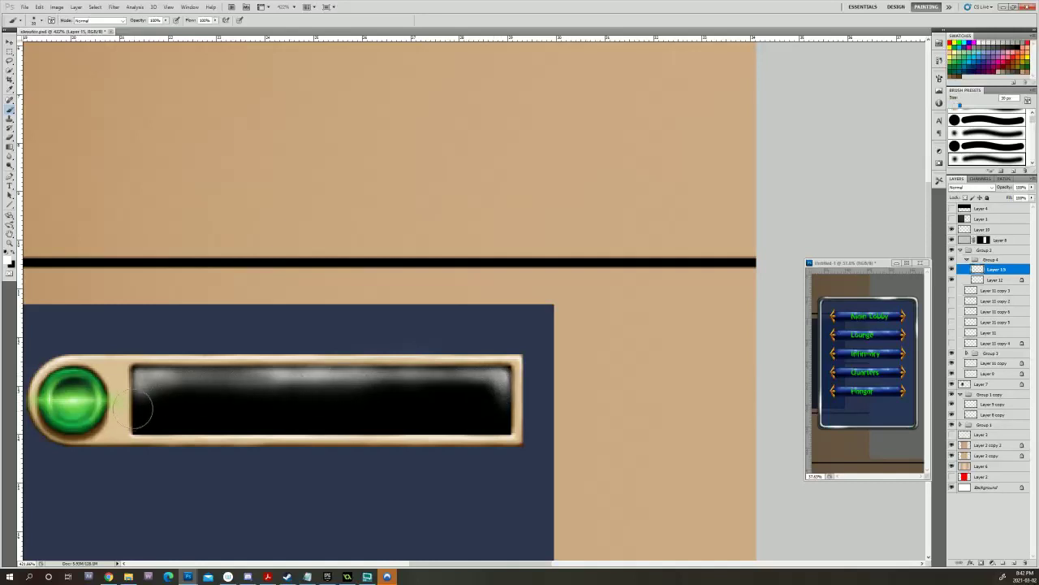
{"action": "mouse_move", "coordinate": [139, 399]}
{"action": "left_mouse_down"}
{"action": "mouse_move", "coordinate": [202, 388]}
{"action": "mouse_move", "coordinate": [155, 398]}
{"action": "mouse_move", "coordinate": [395, 388]}
{"action": "mouse_move", "coordinate": [352, 382]}
{"action": "mouse_move", "coordinate": [487, 384]}
{"action": "left_mouse_up"}
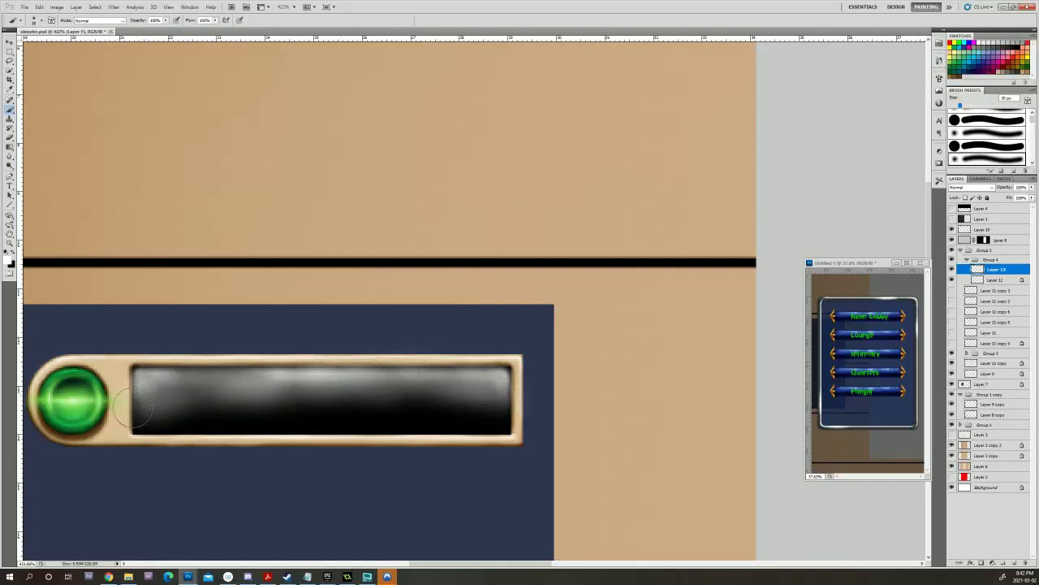
{"action": "key", "text": "bracketleft"}
{"action": "left_click_drag", "start_coordinate": [134, 375], "coordinate": [503, 379]}
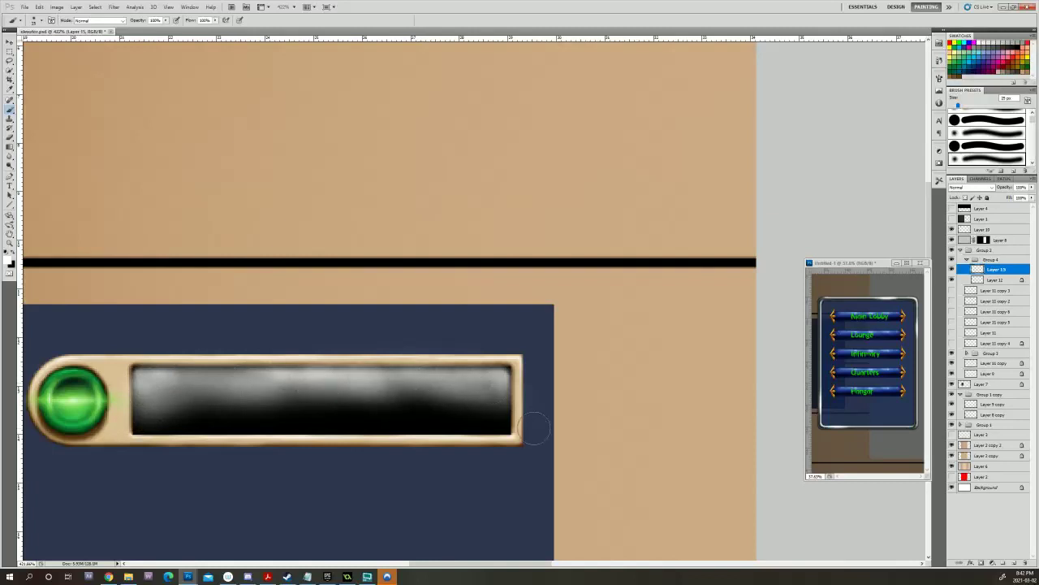
{"action": "key", "text": "bracketleft"}
{"action": "key", "text": "bracketleft"}
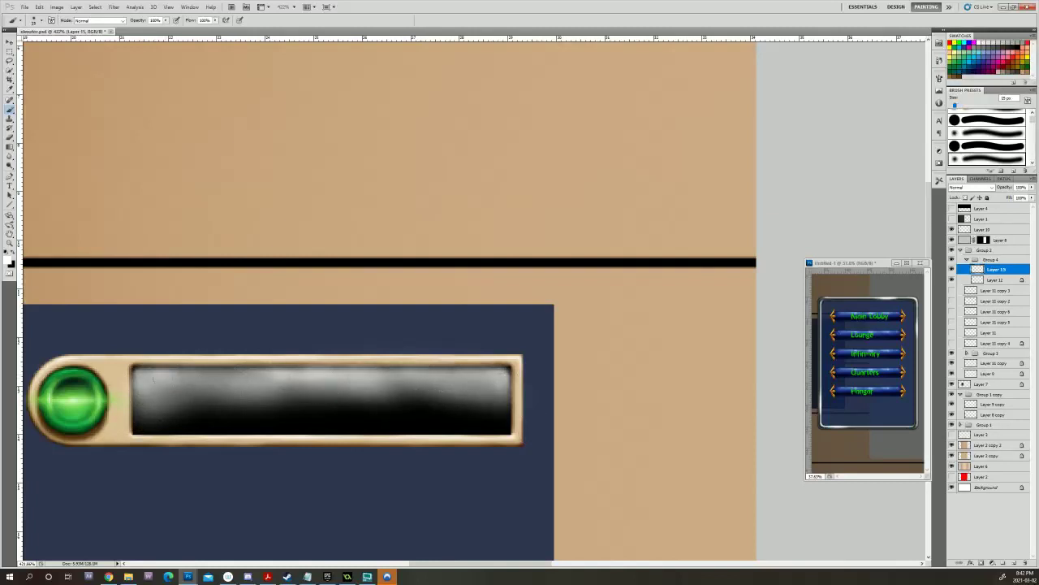
{"action": "key", "text": "bracketleft"}
{"action": "key", "text": "bracketleft"}
{"action": "left_click_drag", "start_coordinate": [146, 378], "coordinate": [234, 388]}
Add a layer mask to the highlight layer and fade out the sheen's lower part with large black strokes.
{"action": "left_click", "coordinate": [981, 563]}
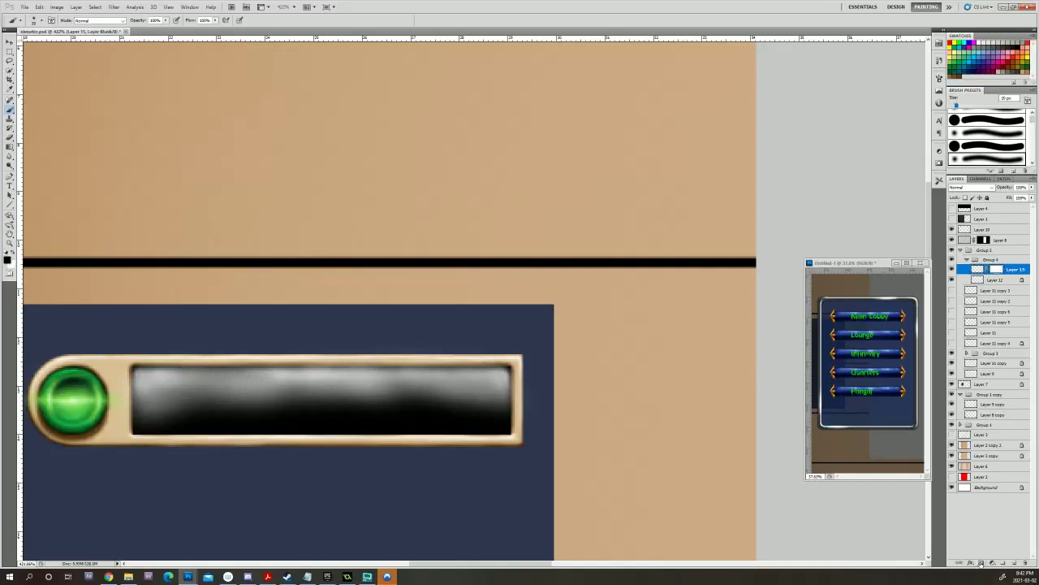
{"action": "key", "text": "bracketright"}
{"action": "key", "text": "bracketright"}
{"action": "key", "text": "bracketright"}
{"action": "left_click_drag", "start_coordinate": [130, 412], "coordinate": [176, 403]}
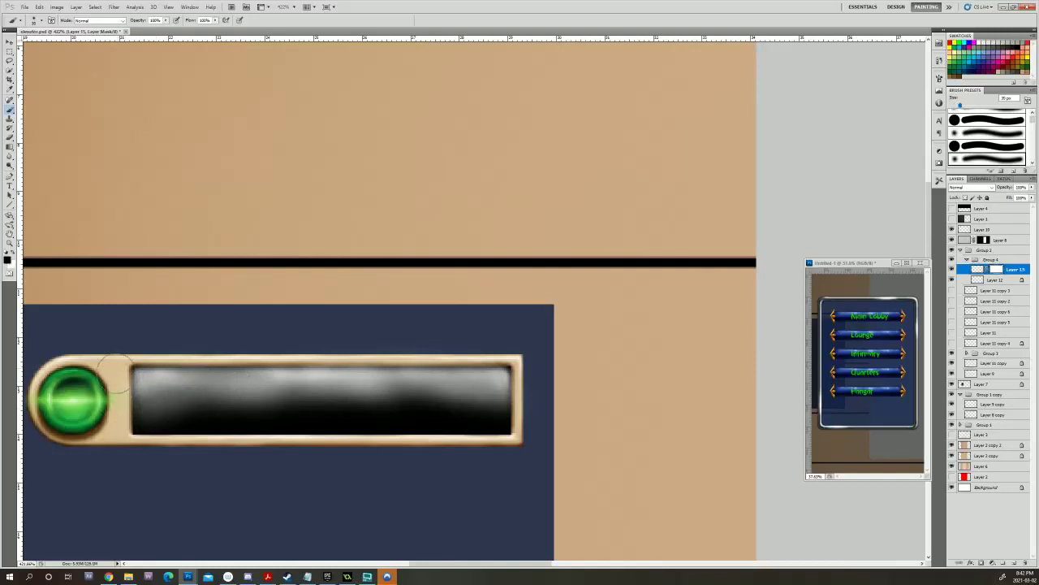
{"action": "key", "text": "bracketright"}
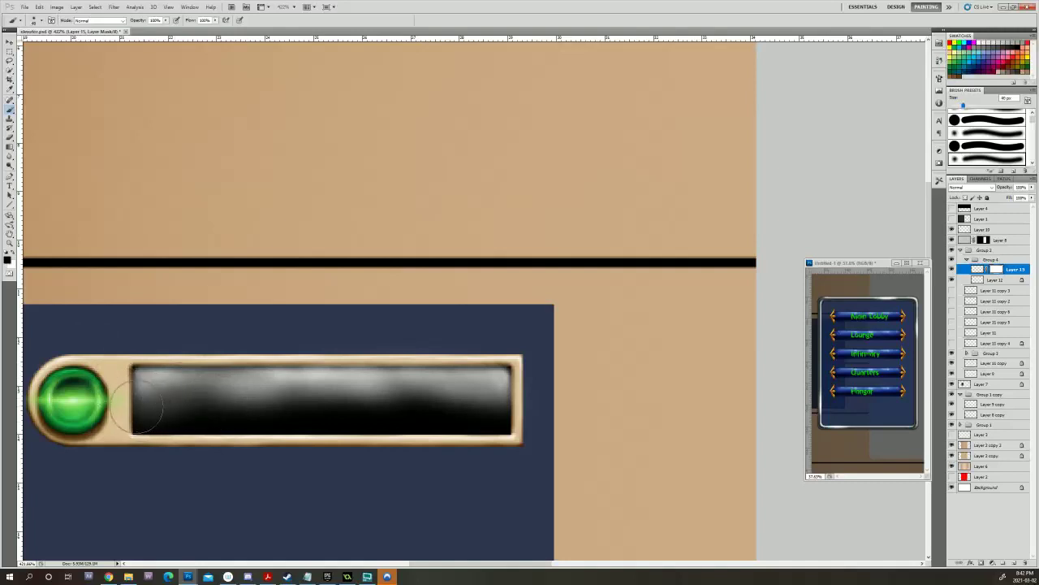
{"action": "mouse_move", "coordinate": [136, 410]}
{"action": "left_mouse_down"}
{"action": "mouse_move", "coordinate": [239, 412]}
{"action": "mouse_move", "coordinate": [159, 393]}
{"action": "mouse_move", "coordinate": [184, 383]}
{"action": "mouse_move", "coordinate": [116, 404]}
{"action": "mouse_move", "coordinate": [213, 386]}
{"action": "mouse_move", "coordinate": [183, 381]}
{"action": "mouse_move", "coordinate": [278, 400]}
{"action": "mouse_move", "coordinate": [157, 396]}
{"action": "mouse_move", "coordinate": [262, 385]}
{"action": "mouse_move", "coordinate": [239, 395]}
{"action": "mouse_move", "coordinate": [346, 396]}
{"action": "mouse_move", "coordinate": [216, 373]}
{"action": "mouse_move", "coordinate": [342, 390]}
{"action": "mouse_move", "coordinate": [305, 380]}
{"action": "mouse_move", "coordinate": [404, 384]}
{"action": "mouse_move", "coordinate": [365, 388]}
{"action": "mouse_move", "coordinate": [390, 396]}
{"action": "mouse_move", "coordinate": [355, 402]}
{"action": "mouse_move", "coordinate": [209, 384]}
{"action": "mouse_move", "coordinate": [107, 393]}
{"action": "mouse_move", "coordinate": [122, 403]}
{"action": "mouse_move", "coordinate": [226, 392]}
{"action": "mouse_move", "coordinate": [99, 402]}
{"action": "mouse_move", "coordinate": [190, 379]}
{"action": "mouse_move", "coordinate": [153, 377]}
{"action": "mouse_move", "coordinate": [305, 403]}
{"action": "mouse_move", "coordinate": [296, 382]}
{"action": "mouse_move", "coordinate": [261, 382]}
{"action": "mouse_move", "coordinate": [421, 395]}
{"action": "mouse_move", "coordinate": [309, 389]}
{"action": "mouse_move", "coordinate": [412, 388]}
{"action": "mouse_move", "coordinate": [499, 401]}
{"action": "mouse_move", "coordinate": [401, 390]}
{"action": "mouse_move", "coordinate": [490, 412]}
{"action": "mouse_move", "coordinate": [338, 401]}
{"action": "mouse_move", "coordinate": [527, 394]}
{"action": "mouse_move", "coordinate": [450, 353]}
{"action": "mouse_move", "coordinate": [473, 383]}
{"action": "mouse_move", "coordinate": [402, 340]}
{"action": "mouse_move", "coordinate": [434, 354]}
{"action": "mouse_move", "coordinate": [398, 362]}
{"action": "mouse_move", "coordinate": [550, 417]}
{"action": "left_mouse_up"}
{"action": "key", "text": "bracketright"}
Examine the label area's sheen up close, with its layer hidden and shown, and within the whole elevator picture.
{"action": "scroll", "coordinate": [467, 395], "scroll_direction": "down", "scroll_amount": 6}
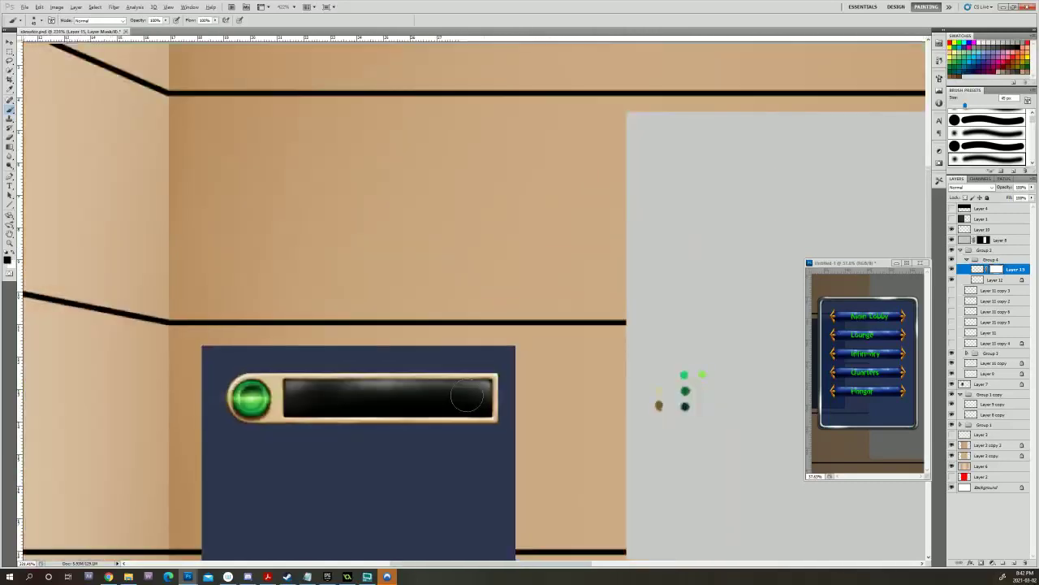
{"action": "scroll", "coordinate": [468, 393], "scroll_direction": "up", "scroll_amount": 3}
{"action": "scroll", "coordinate": [468, 393], "scroll_direction": "up", "scroll_amount": 3}
{"action": "scroll", "coordinate": [479, 422], "scroll_direction": "down", "scroll_amount": 1}
{"action": "scroll", "coordinate": [495, 487], "scroll_direction": "up", "scroll_amount": 1}
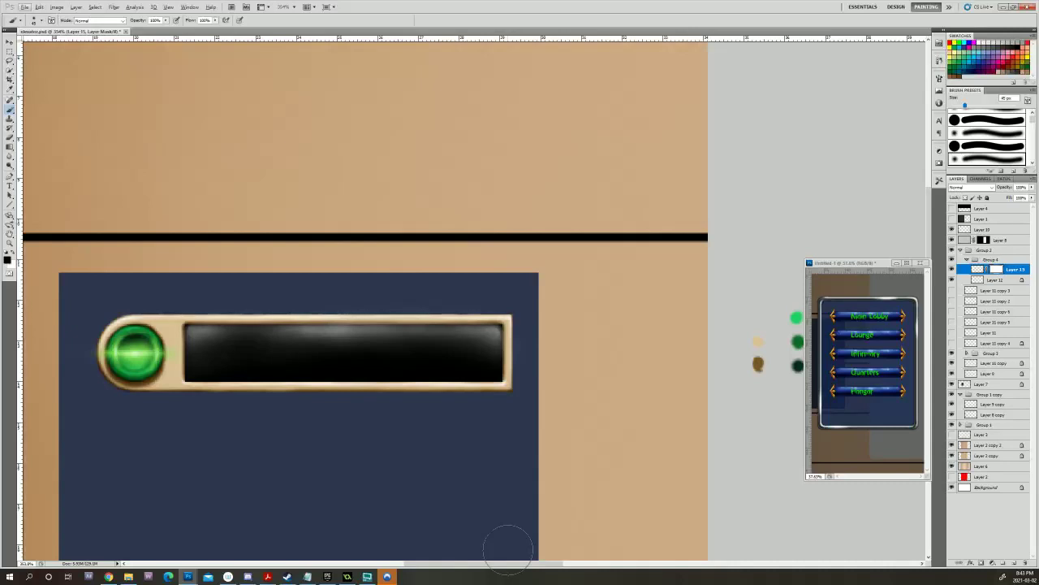
{"action": "left_click", "coordinate": [951, 268]}
{"action": "left_click", "coordinate": [952, 269]}
{"action": "key", "text": "ctrl+0"}
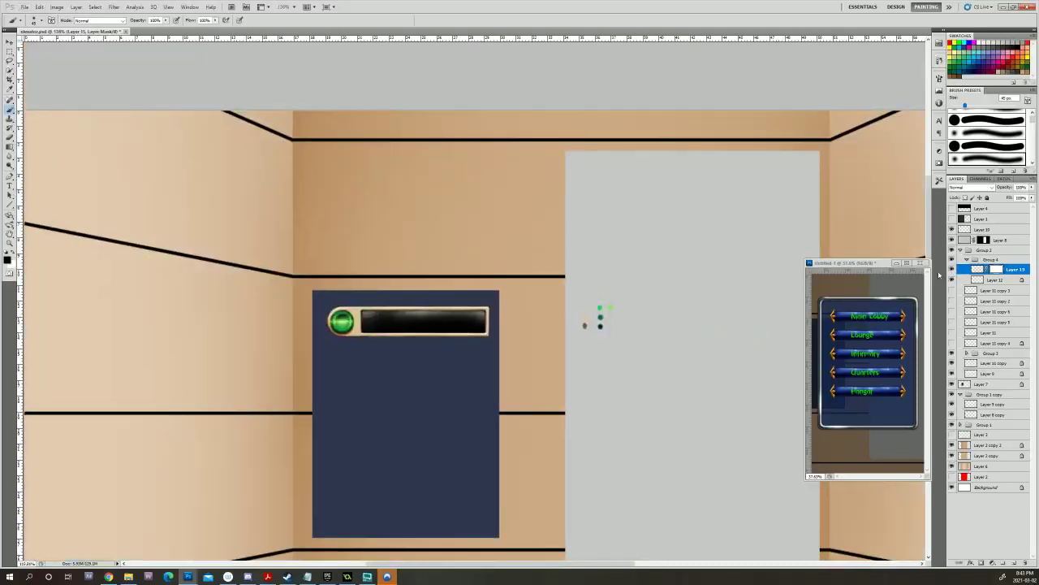
{"action": "key", "text": "ctrl+minus"}
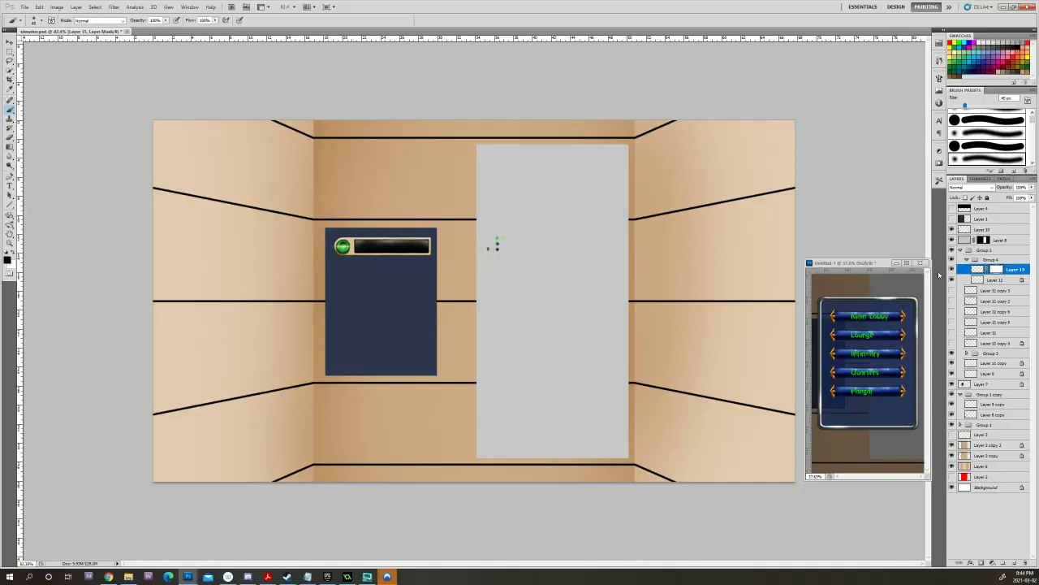
{"action": "scroll", "coordinate": [405, 251], "scroll_direction": "up", "scroll_amount": 7}
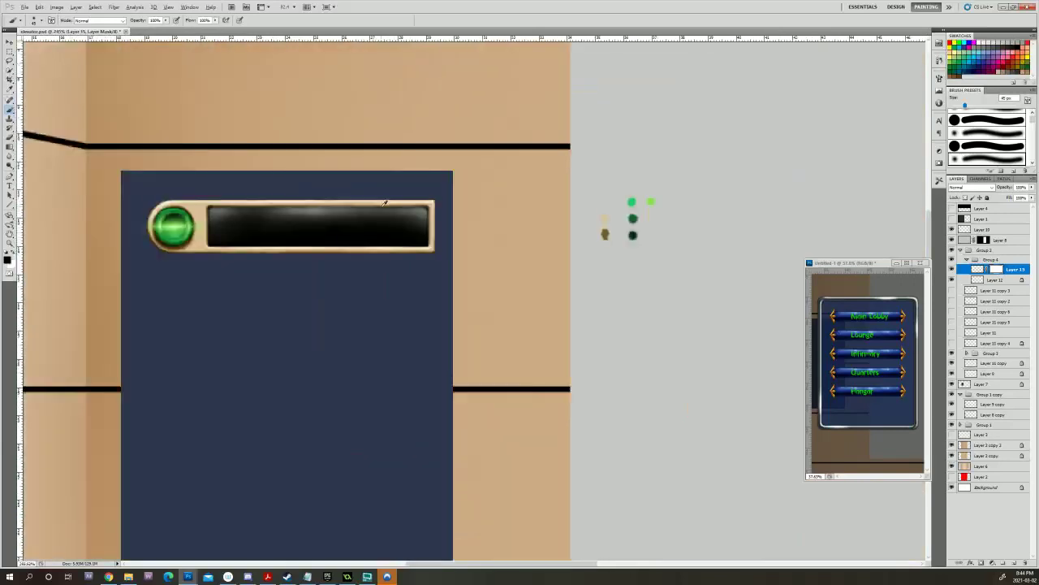
{"action": "scroll", "coordinate": [390, 199], "scroll_direction": "up", "scroll_amount": 2}
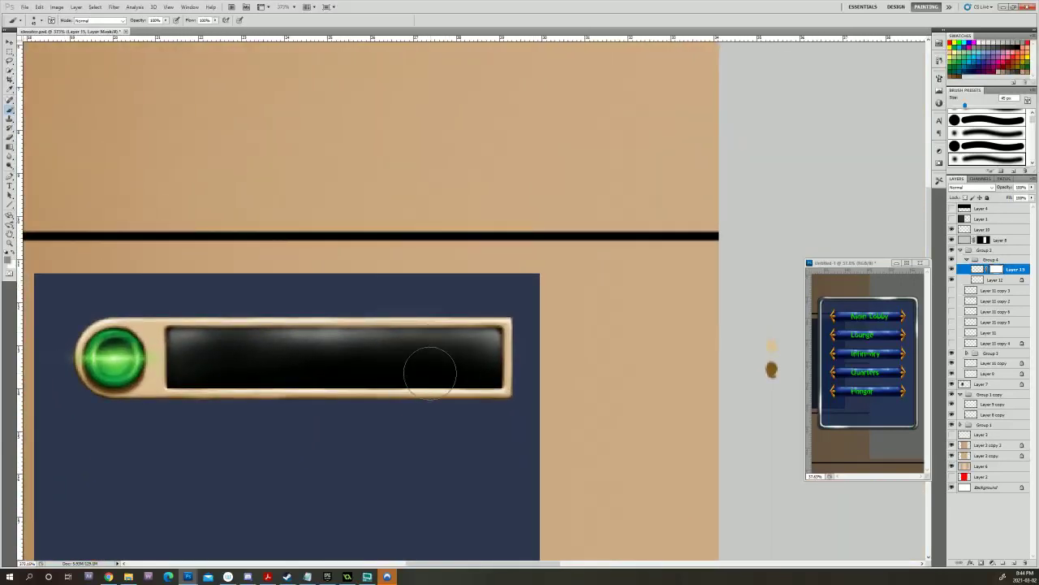
Apply the highlight layer's mask and add an empty layer above it in the label group.
{"action": "key", "text": "bracketleft"}
{"action": "key", "text": "bracketleft"}
{"action": "key", "text": "bracketleft"}
{"action": "left_click", "coordinate": [951, 269]}
{"action": "left_click", "coordinate": [952, 270]}
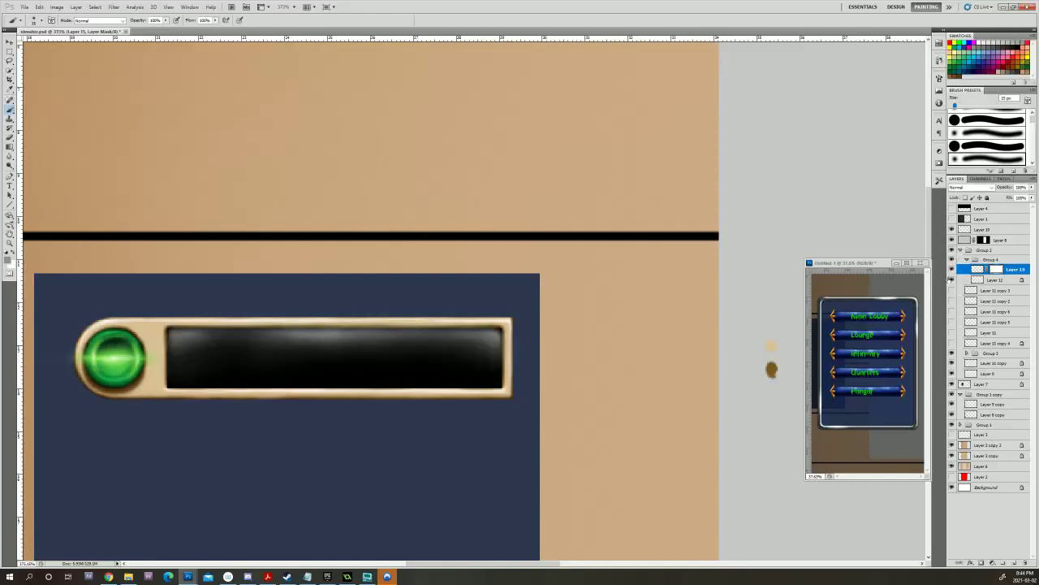
{"action": "right_click", "coordinate": [999, 272]}
{"action": "left_click", "coordinate": [974, 285]}
{"action": "left_click", "coordinate": [1012, 562]}
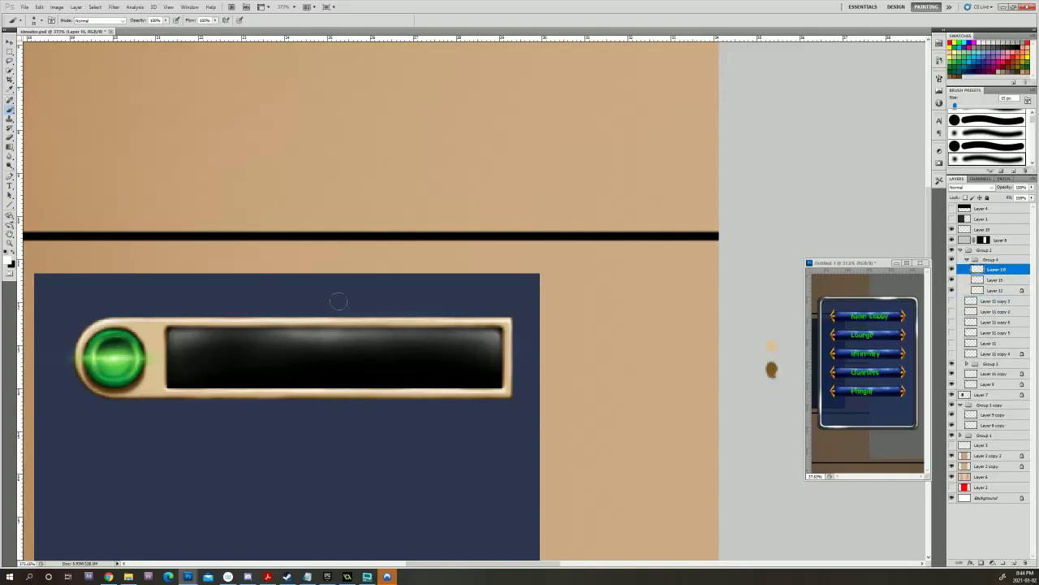
Paint thin white highlights along the middle of the label area's upper edge with a small brush.
{"action": "key", "text": "bracketleft"}
{"action": "key", "text": "bracketleft"}
{"action": "left_click_drag", "start_coordinate": [319, 336], "coordinate": [391, 336]}
{"action": "left_click_drag", "start_coordinate": [308, 339], "coordinate": [378, 334]}
{"action": "key", "text": "["}
{"action": "left_click_drag", "start_coordinate": [258, 335], "coordinate": [298, 334]}
{"action": "left_click_drag", "start_coordinate": [382, 334], "coordinate": [421, 332]}
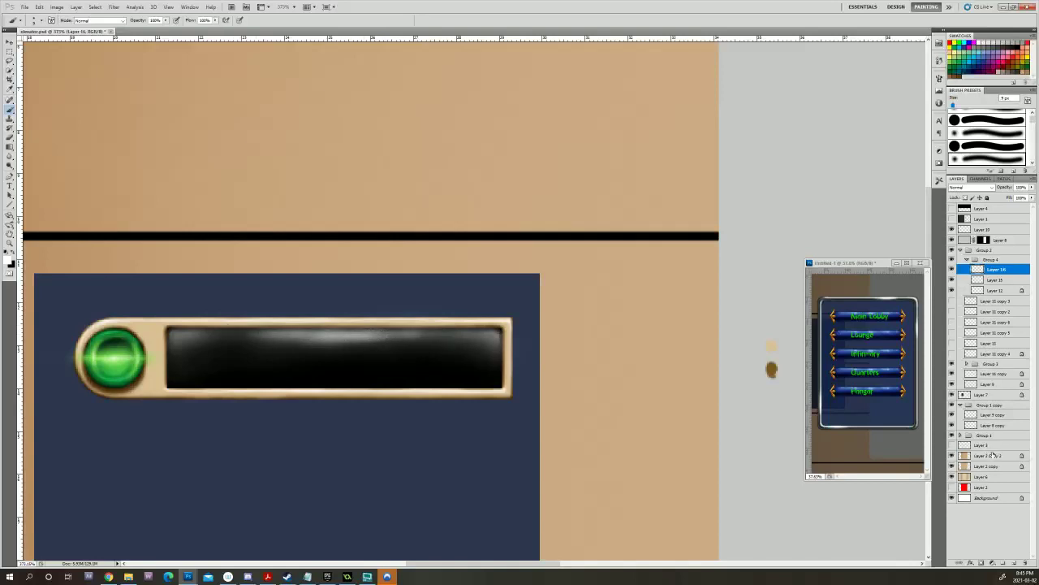
Lower the thin highlight layer's opacity to 48% and compare the label area with the layer hidden and shown.
{"action": "left_click_drag", "start_coordinate": [1032, 187], "coordinate": [1017, 196]}
{"action": "left_click", "coordinate": [952, 268]}
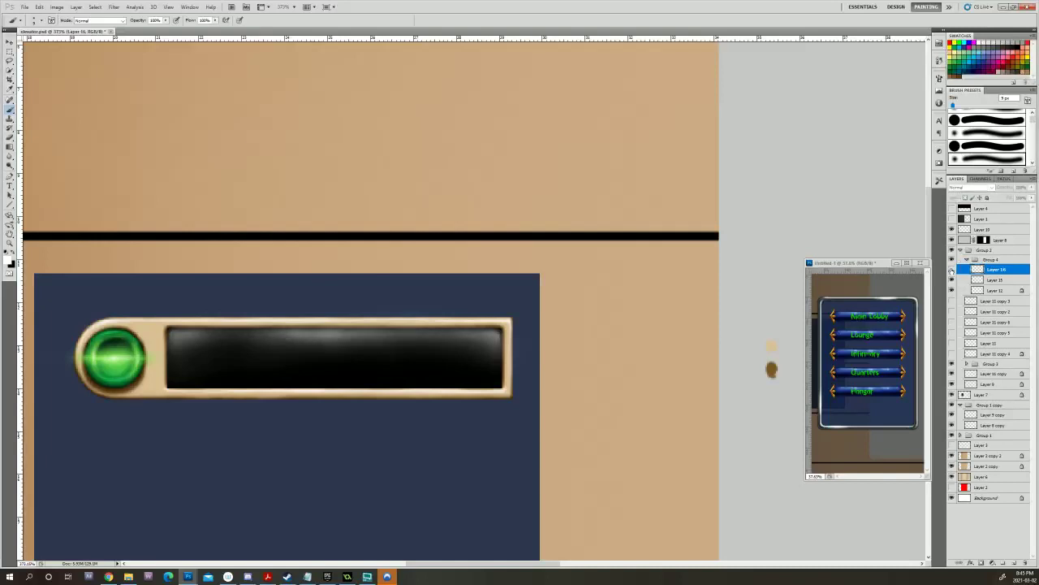
{"action": "left_click", "coordinate": [951, 268]}
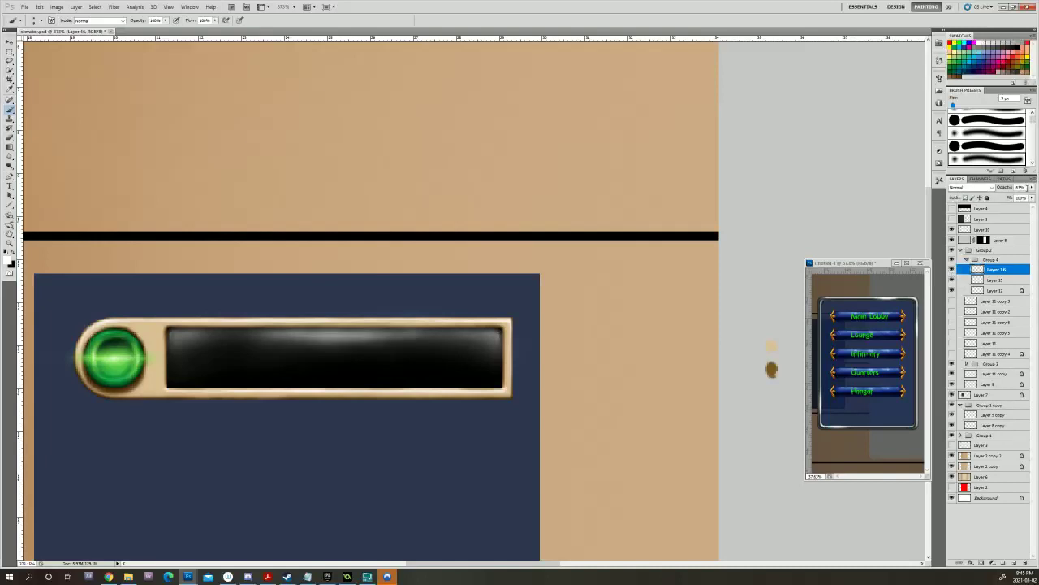
{"action": "left_click_drag", "start_coordinate": [1030, 187], "coordinate": [1011, 197]}
{"action": "left_click", "coordinate": [951, 269]}
{"action": "left_click", "coordinate": [951, 269]}
{"action": "scroll", "coordinate": [618, 361], "scroll_direction": "down", "scroll_amount": 4}
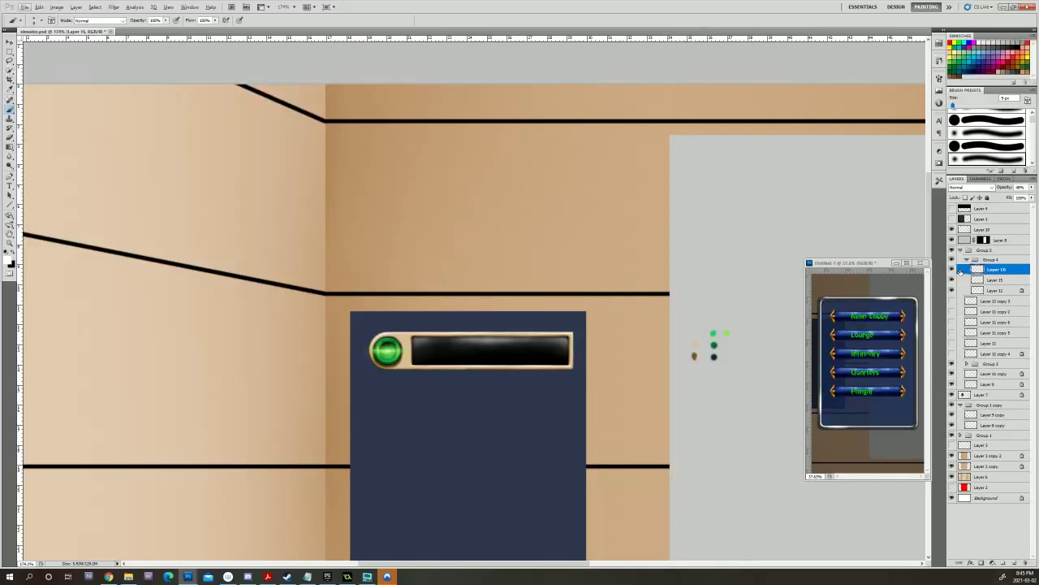
Hide and show the label area's black base layer to identify it, and add an empty layer directly above it.
{"action": "left_click", "coordinate": [952, 290]}
{"action": "left_click", "coordinate": [993, 290]}
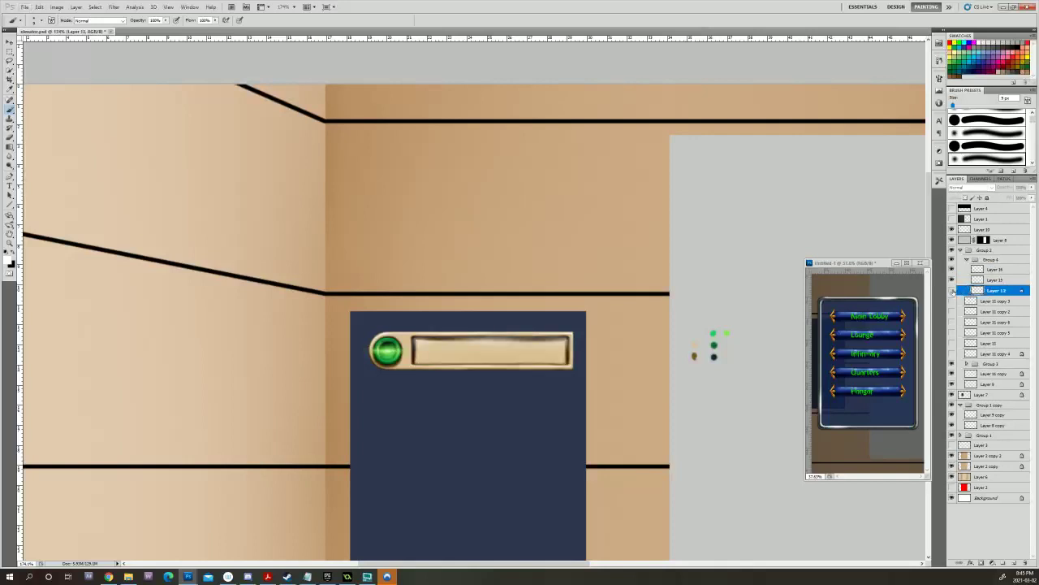
{"action": "left_click", "coordinate": [952, 291]}
{"action": "left_click", "coordinate": [1014, 562]}
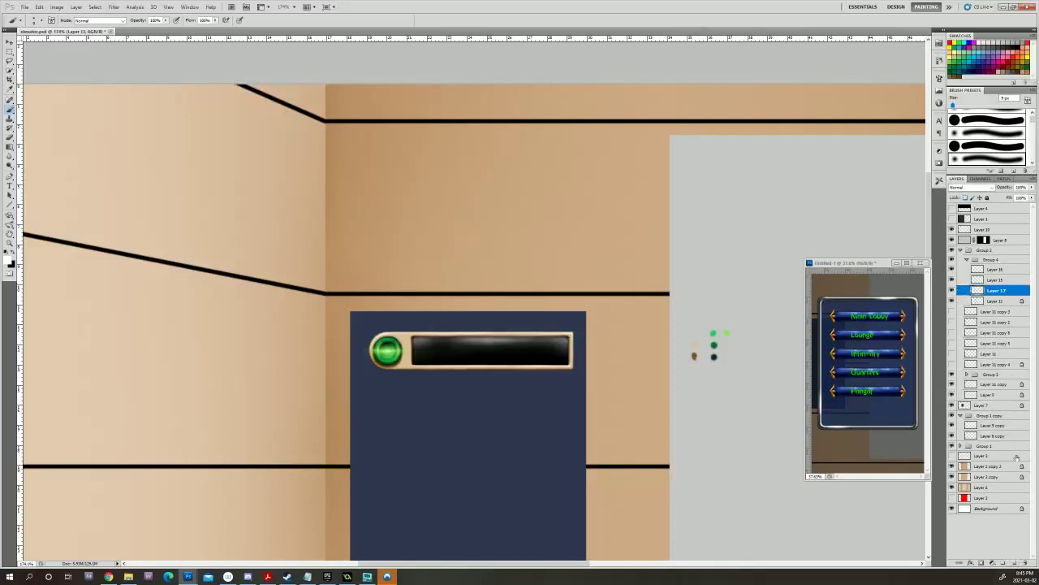
Load the black label area's outline as a selection, create a masked group above its layer, and put the empty layer inside.
{"action": "left_click", "coordinate": [1006, 300]}
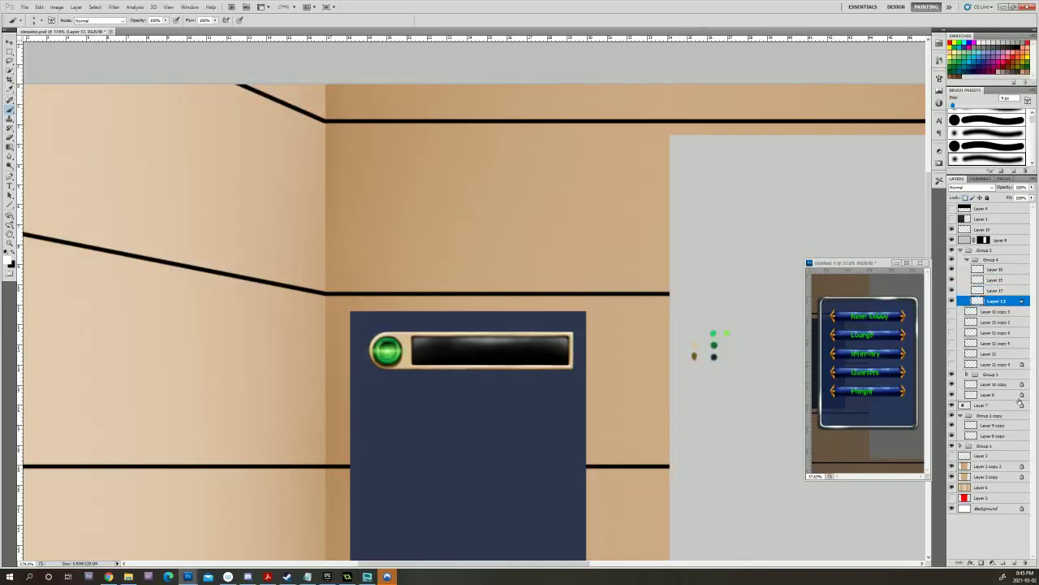
{"action": "left_click", "coordinate": [983, 303], "text": "ctrl"}
{"action": "key", "text": "ctrl+g"}
{"action": "left_click_drag", "start_coordinate": [999, 291], "coordinate": [999, 290]}
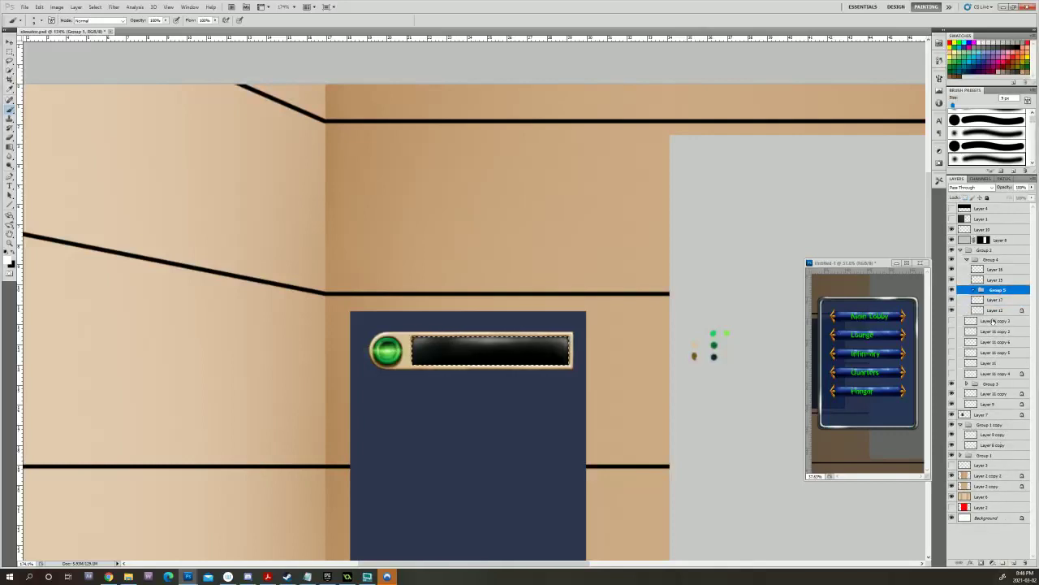
{"action": "left_click", "coordinate": [982, 562]}
{"action": "left_click_drag", "start_coordinate": [996, 301], "coordinate": [982, 291]}
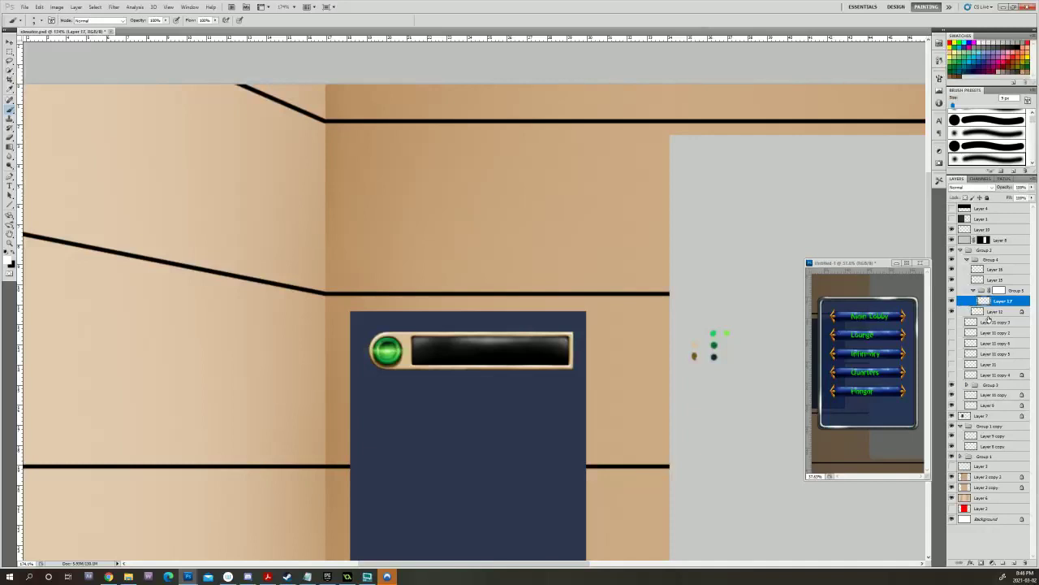
Test the group's mask with a white brush stroke across the label area on the inner layer, and undo the stroke.
{"action": "left_click", "coordinate": [997, 291]}
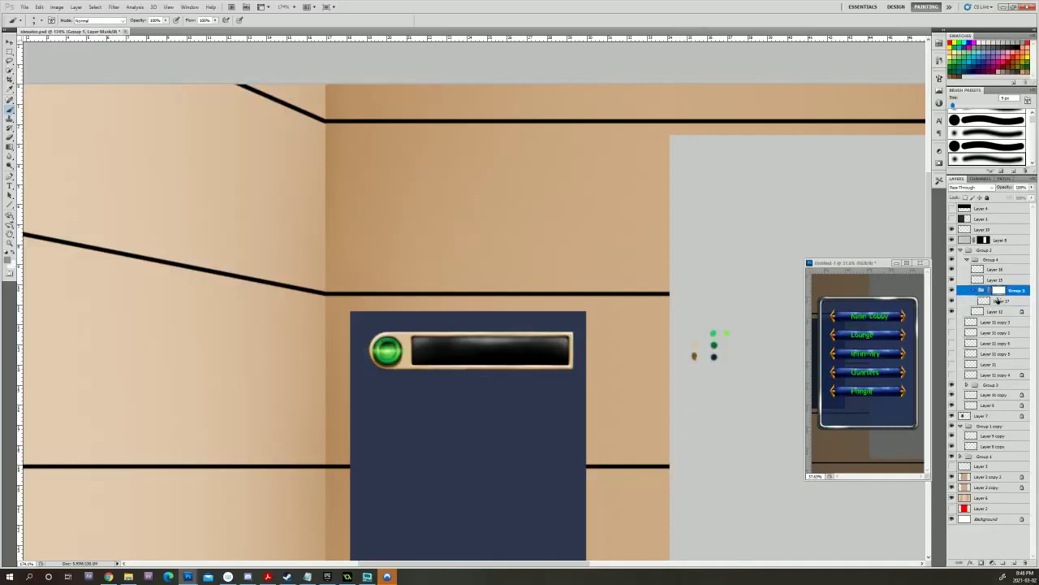
{"action": "left_click", "coordinate": [998, 300]}
{"action": "left_click_drag", "start_coordinate": [510, 314], "coordinate": [500, 400]}
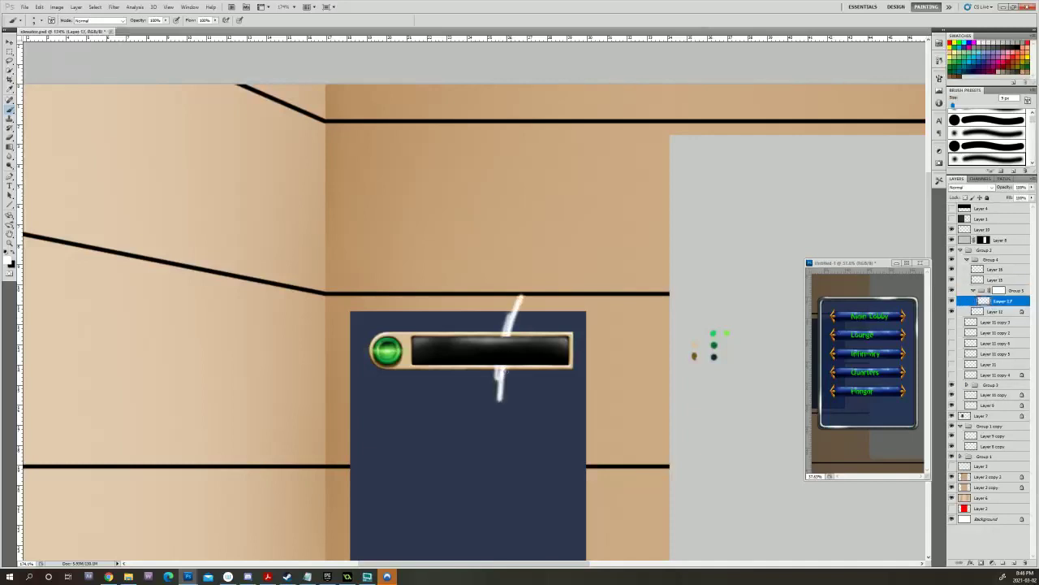
{"action": "key", "text": "ctrl+z"}
Invert the new group's mask so only the label rectangle is revealed, and return to the empty layer inside the group.
{"action": "left_click", "coordinate": [1000, 289]}
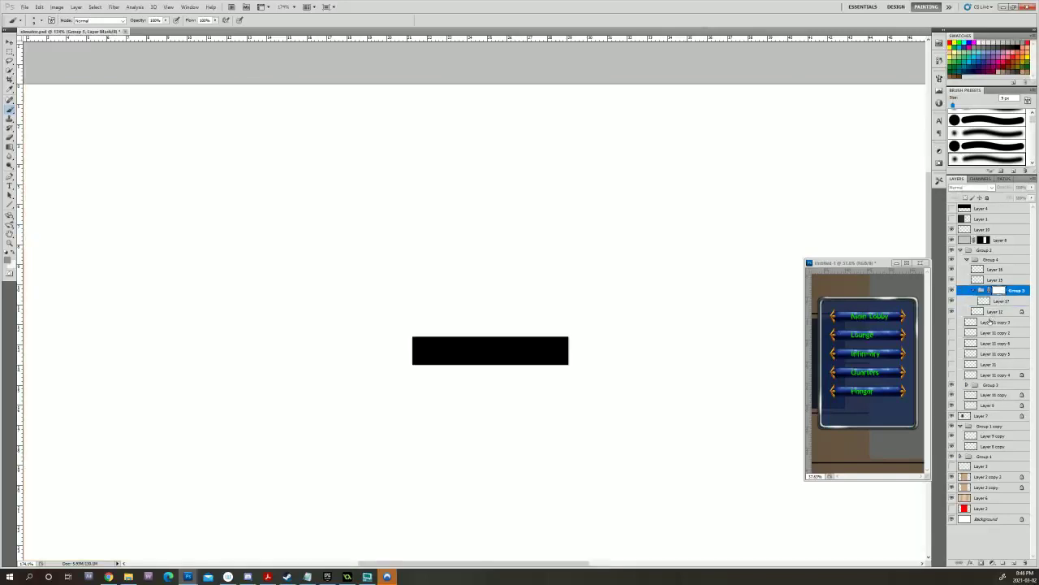
{"action": "left_click", "coordinate": [1000, 290], "text": "alt"}
{"action": "key", "text": "ctrl+i"}
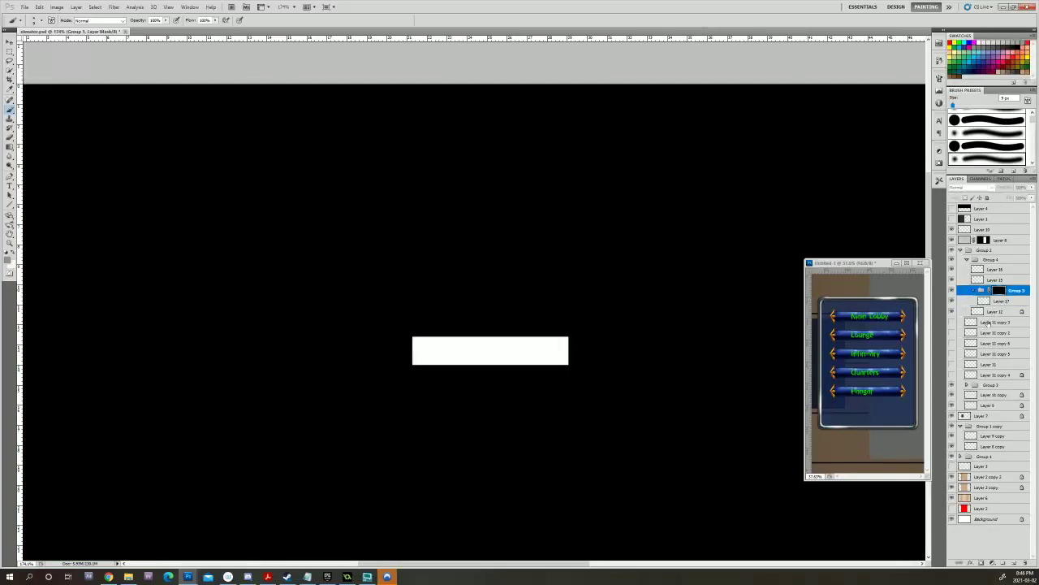
{"action": "left_click", "coordinate": [1015, 300]}
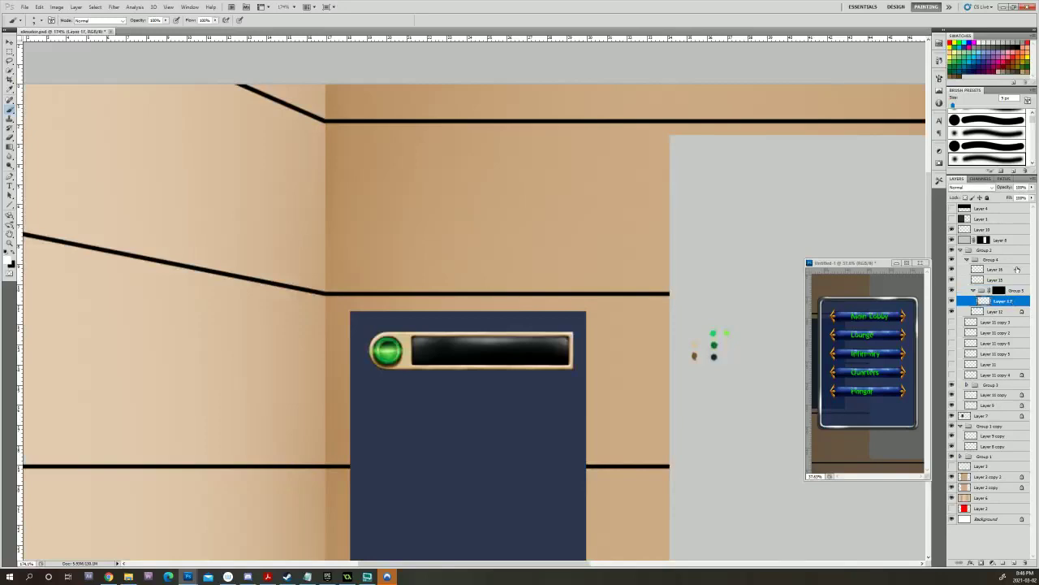
Pick a light greyish blue, about #94b6c2, as the foreground colour for painting on the label area.
{"action": "scroll", "coordinate": [510, 368], "scroll_direction": "up", "scroll_amount": 4}
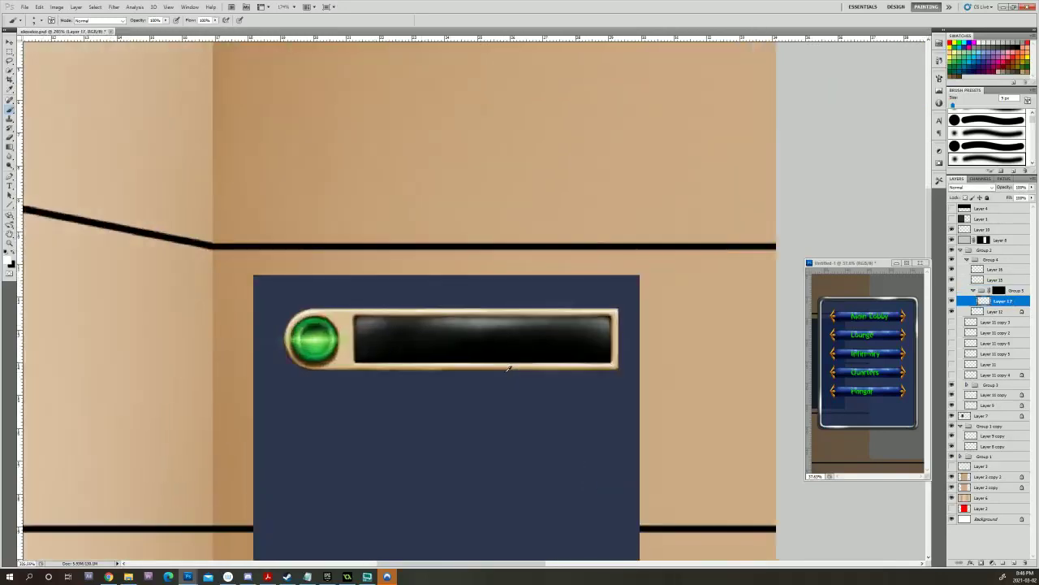
{"action": "left_click_drag", "start_coordinate": [515, 284], "coordinate": [483, 351]}
{"action": "left_click_drag", "start_coordinate": [634, 444], "coordinate": [684, 451]}
{"action": "left_click", "coordinate": [11, 258]}
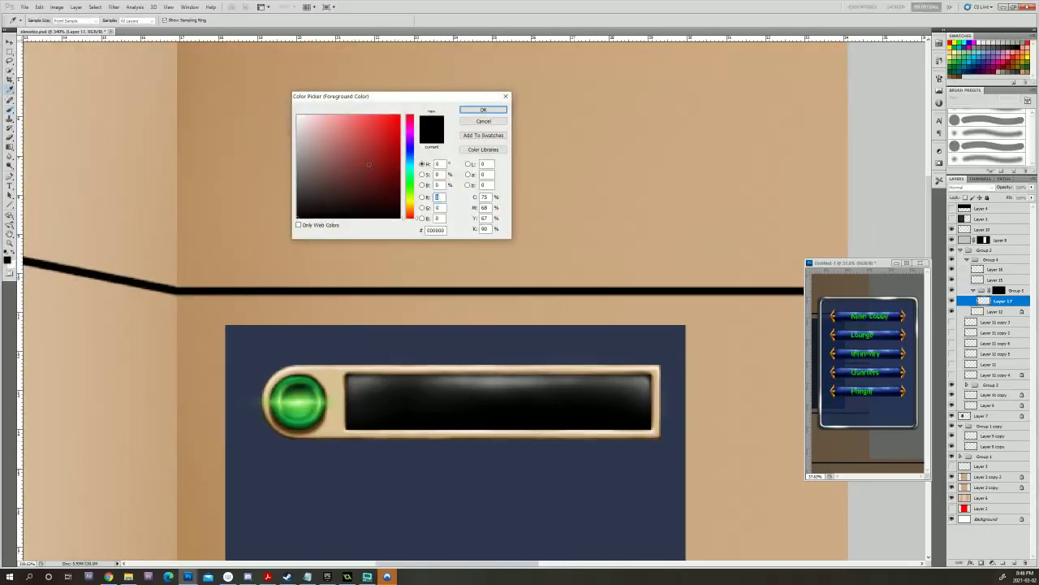
{"action": "left_click", "coordinate": [412, 161]}
{"action": "left_click", "coordinate": [321, 140]}
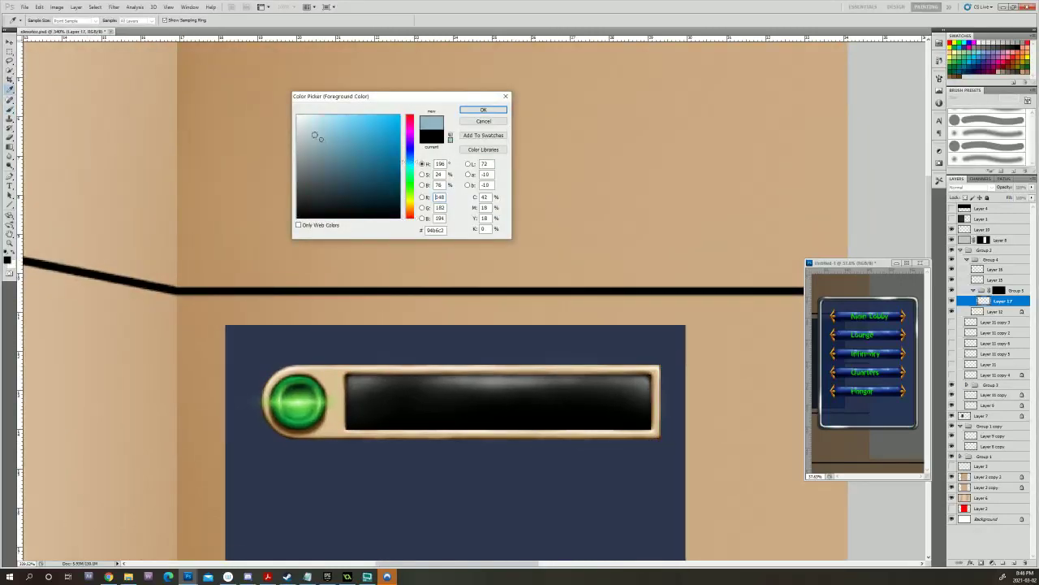
Set the foreground colour to a saturated blue with hue 226° and brightness 83%.
{"action": "left_click", "coordinate": [359, 157]}
{"action": "left_click", "coordinate": [412, 151]}
{"action": "left_click", "coordinate": [413, 153]}
{"action": "left_click", "coordinate": [383, 137]}
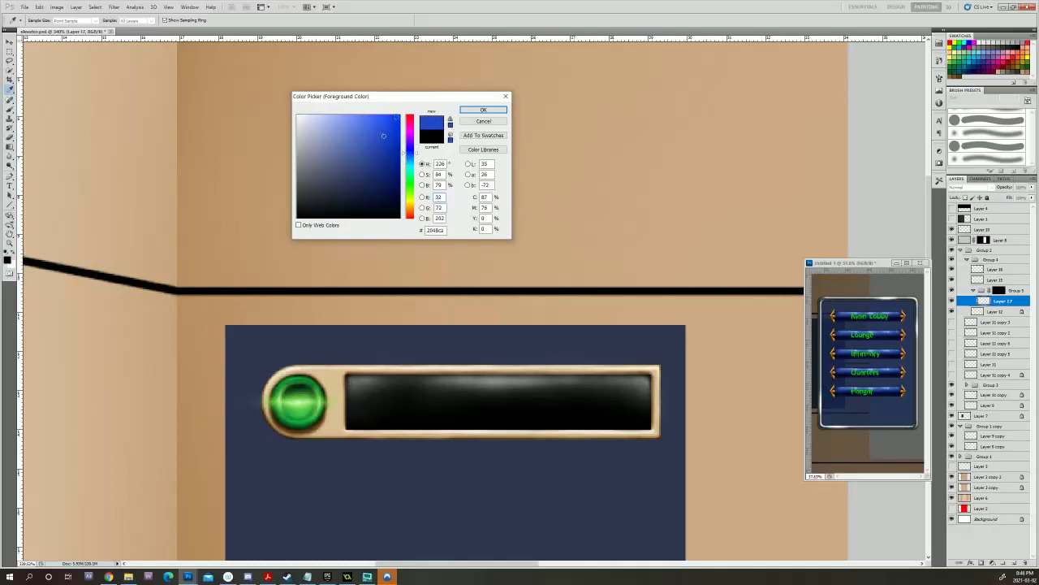
{"action": "left_click_drag", "start_coordinate": [383, 136], "coordinate": [385, 132]}
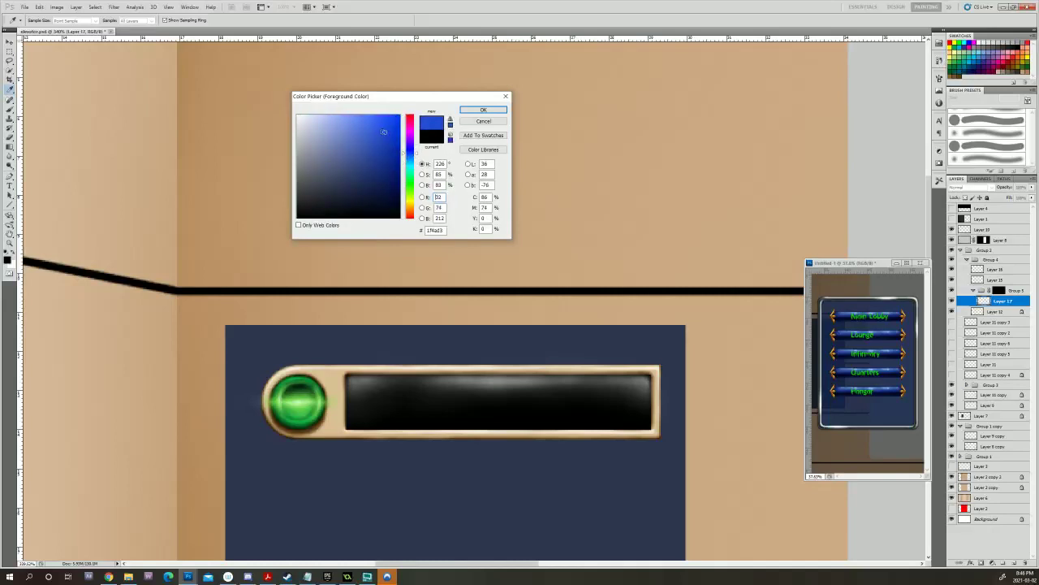
{"action": "left_click", "coordinate": [482, 109]}
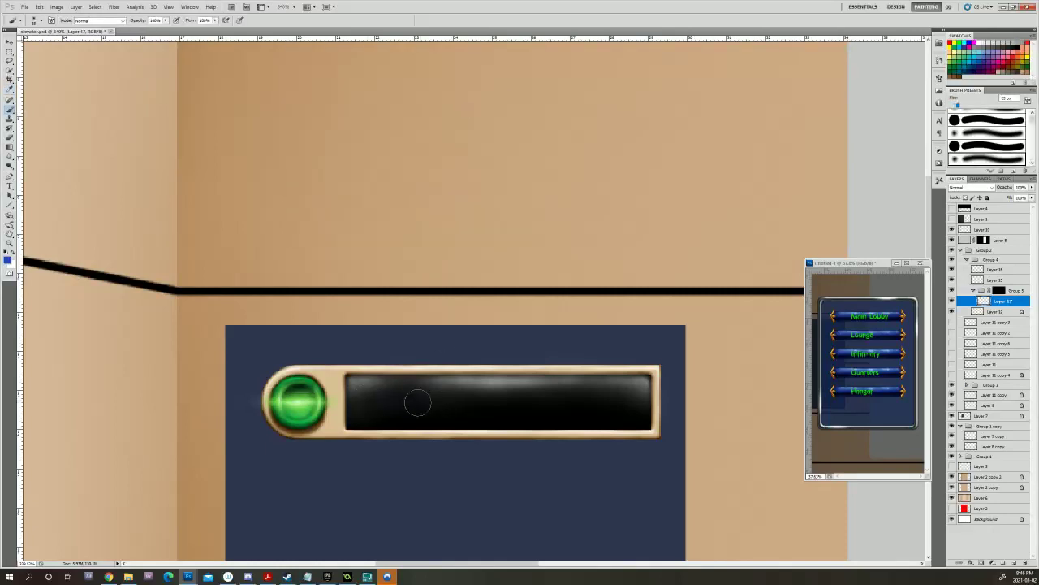
Paint a blue glow across the black display window on Layer 17 with a soft brush about 45 px wide.
{"action": "key", "text": "bracketright"}
{"action": "key", "text": "bracketright"}
{"action": "left_click_drag", "start_coordinate": [391, 406], "coordinate": [500, 402]}
{"action": "key", "text": "bracketleft"}
{"action": "key", "text": "bracketright"}
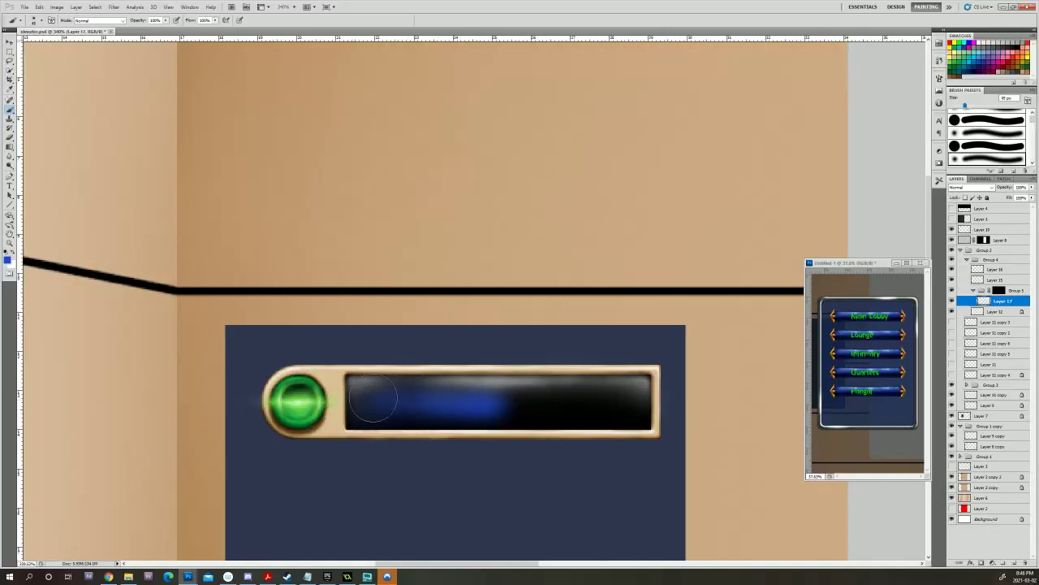
{"action": "key", "text": "bracketleft"}
{"action": "mouse_move", "coordinate": [510, 399]}
{"action": "left_mouse_down"}
{"action": "mouse_move", "coordinate": [560, 403]}
{"action": "mouse_move", "coordinate": [473, 401]}
{"action": "mouse_move", "coordinate": [639, 401]}
{"action": "mouse_move", "coordinate": [506, 400]}
{"action": "left_mouse_up"}
{"action": "key", "text": "bracketright"}
{"action": "key", "text": "bracketright"}
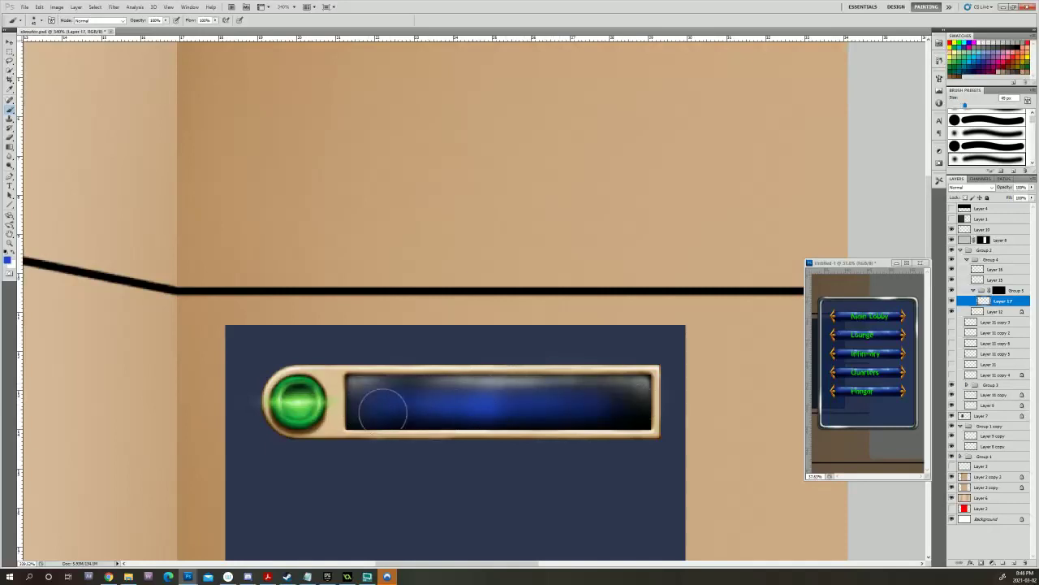
{"action": "left_click", "coordinate": [407, 415]}
{"action": "mouse_move", "coordinate": [466, 400]}
{"action": "left_mouse_down"}
{"action": "mouse_move", "coordinate": [648, 405]}
{"action": "mouse_move", "coordinate": [352, 399]}
{"action": "mouse_move", "coordinate": [484, 422]}
{"action": "mouse_move", "coordinate": [593, 408]}
{"action": "left_mouse_up"}
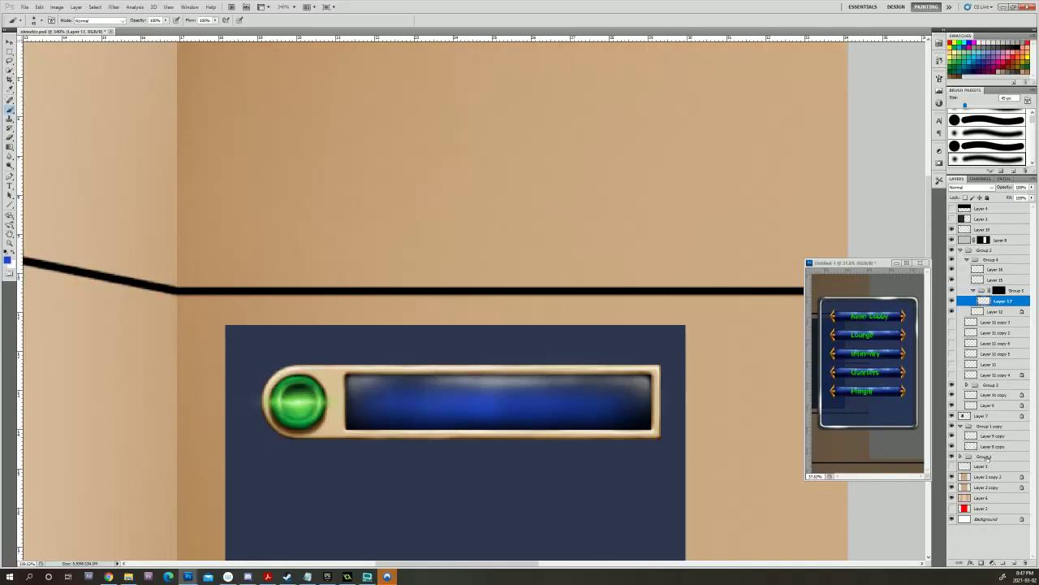
Add a mask to the blue glow layer, fade the glow's edges with a soft black brush of 50 to 70 px, and compare with the layer hidden.
{"action": "left_click", "coordinate": [989, 562]}
{"action": "left_click", "coordinate": [18, 252]}
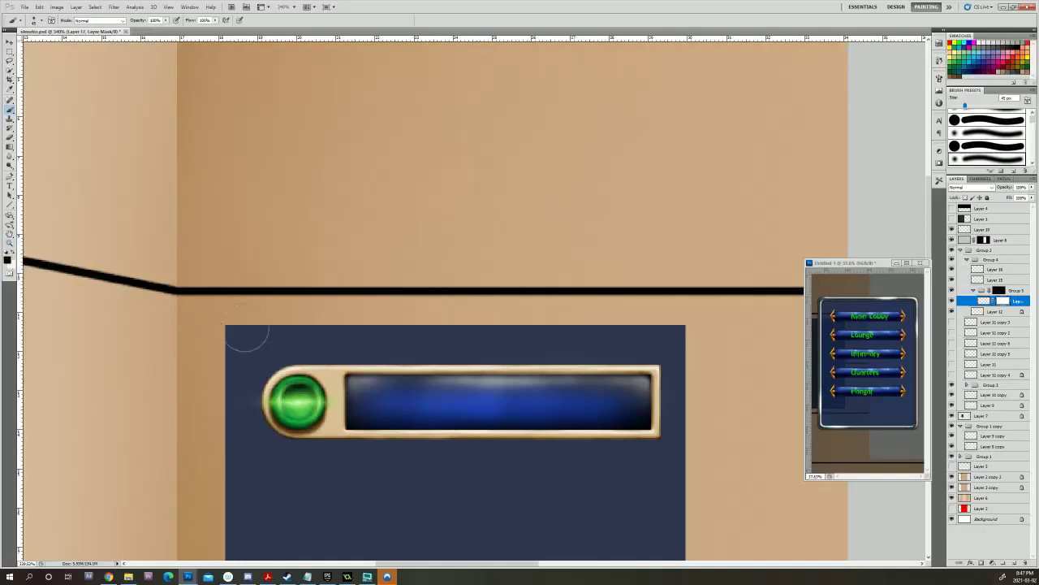
{"action": "key", "text": "bracketright"}
{"action": "key", "text": "bracketright"}
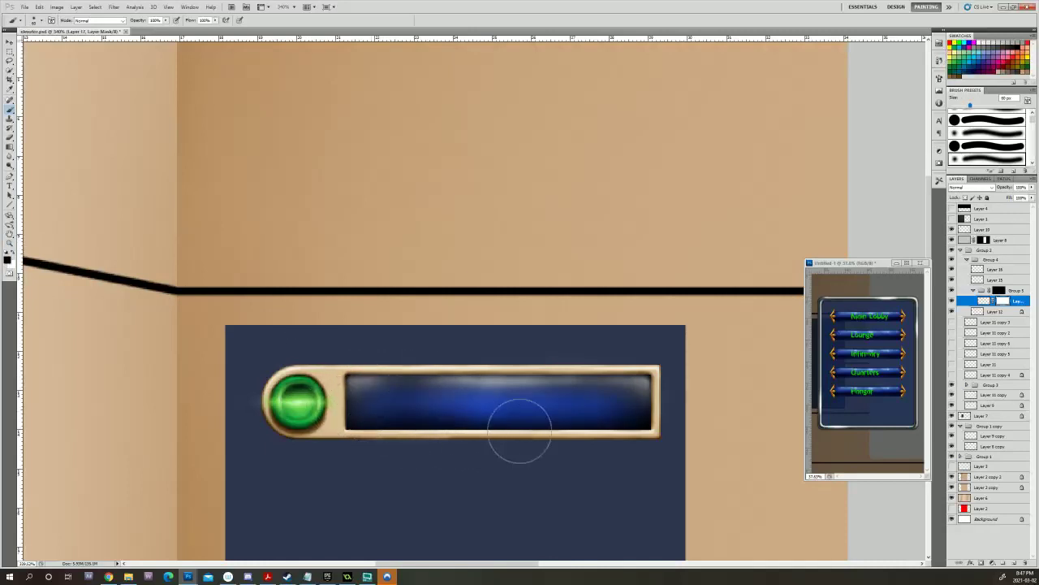
{"action": "key", "text": "bracketleft"}
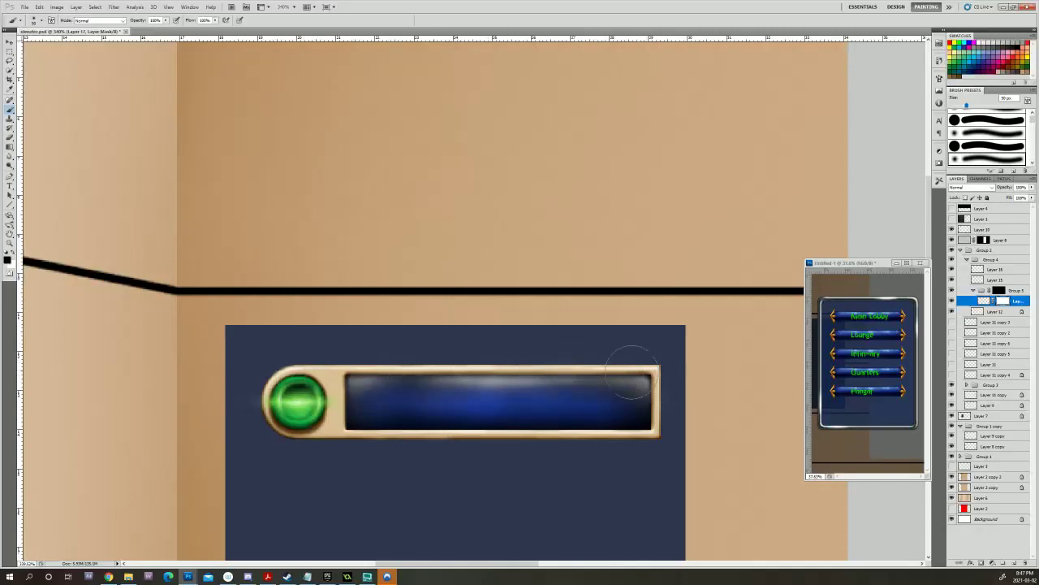
{"action": "key", "text": "bracketright"}
{"action": "key", "text": "bracketright"}
{"action": "left_click", "coordinate": [953, 301]}
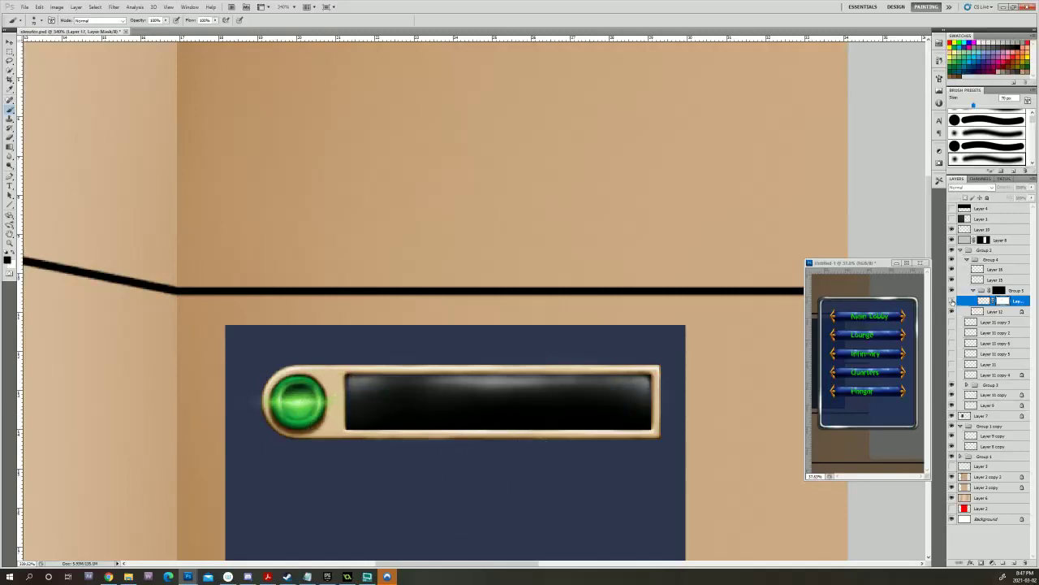
{"action": "left_click", "coordinate": [953, 300]}
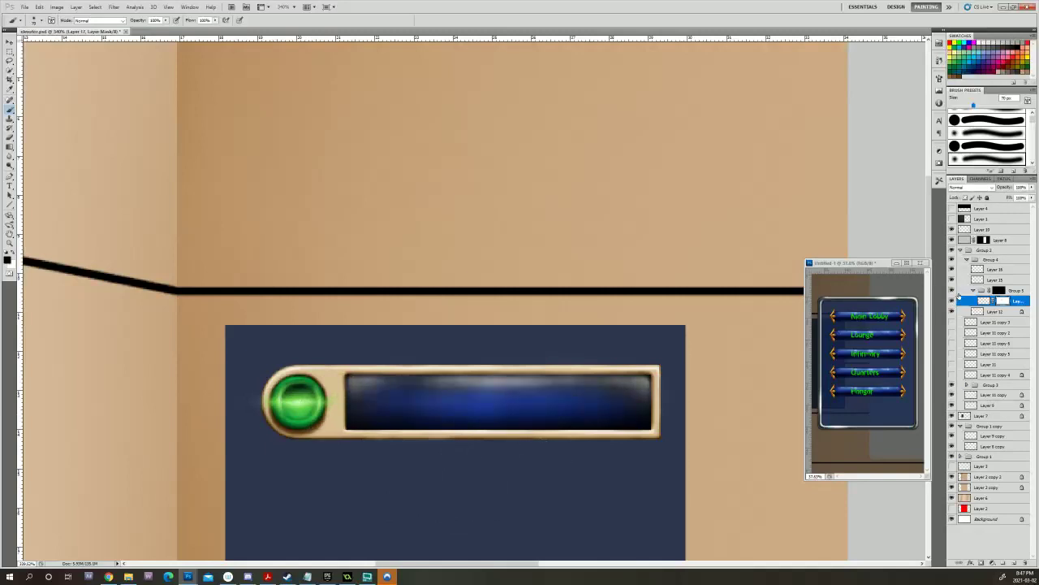
{"action": "left_click", "coordinate": [952, 301]}
{"action": "left_click", "coordinate": [952, 301]}
{"action": "left_click", "coordinate": [953, 300]}
{"action": "left_click", "coordinate": [952, 300]}
Create a new layer above the blue glow and set the foreground colour to a light sky blue.
{"action": "left_click", "coordinate": [1015, 561]}
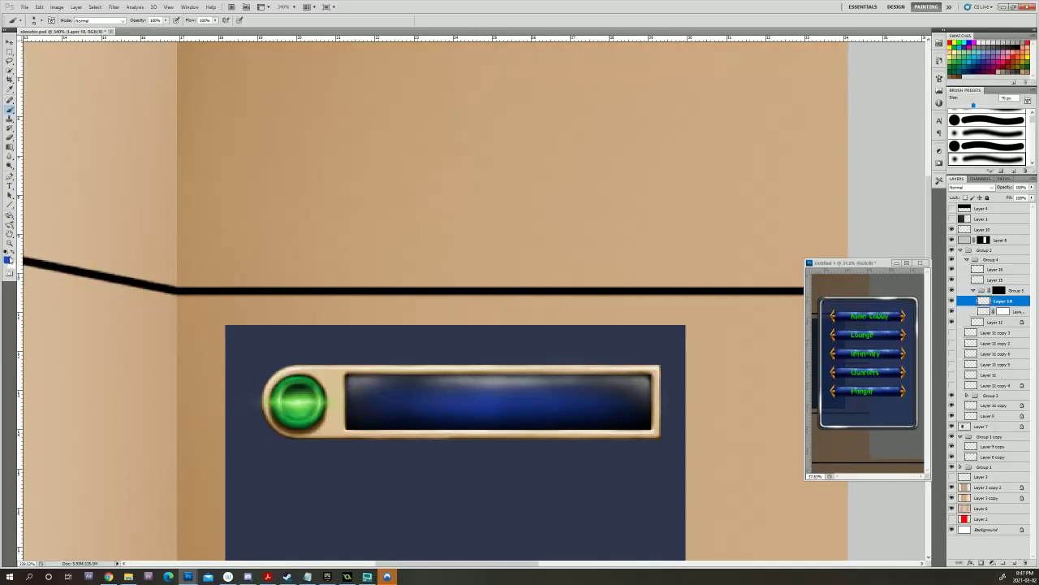
{"action": "left_click", "coordinate": [9, 259]}
{"action": "left_click", "coordinate": [346, 123]}
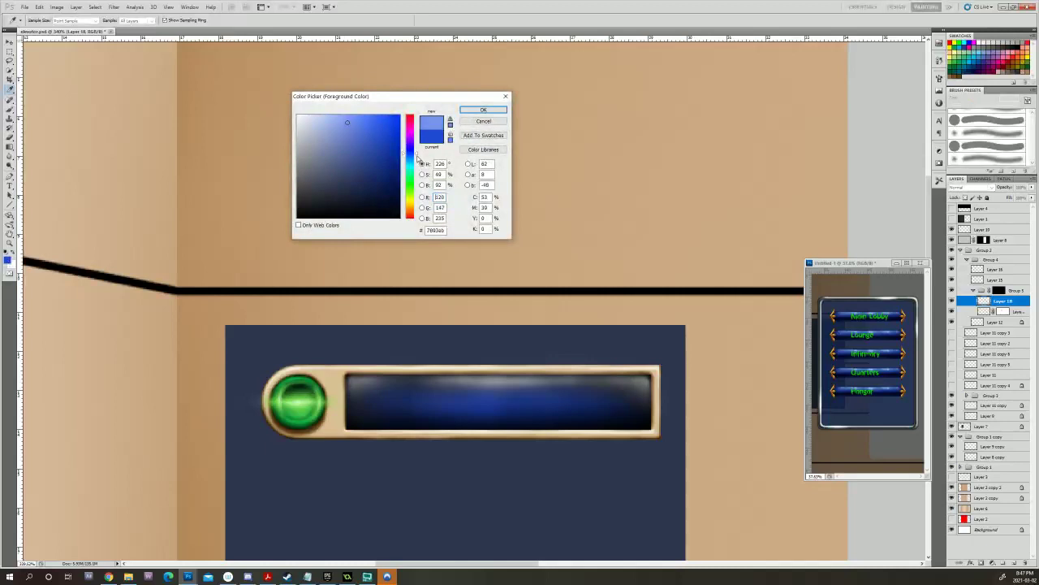
{"action": "key", "text": "b"}
{"action": "left_click", "coordinate": [483, 110]}
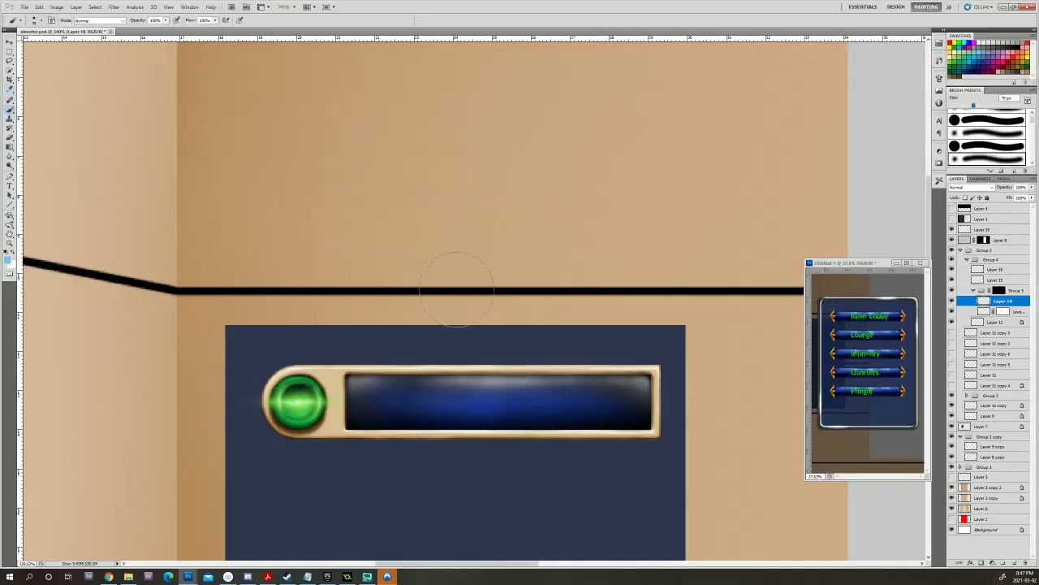
Paint a soft light-blue highlight across the centre of the display window, varying the brush size, and undo the last stroke.
{"action": "key", "text": "bracketleft"}
{"action": "key", "text": "bracketleft"}
{"action": "key", "text": "bracketleft"}
{"action": "key", "text": "bracketleft"}
{"action": "key", "text": "bracketleft"}
{"action": "key", "text": "bracketleft"}
{"action": "key", "text": "bracketleft"}
{"action": "key", "text": "bracketleft"}
{"action": "key", "text": "bracketleft"}
{"action": "mouse_move", "coordinate": [487, 360]}
{"action": "left_mouse_down"}
{"action": "mouse_move", "coordinate": [332, 304]}
{"action": "mouse_move", "coordinate": [337, 331]}
{"action": "left_mouse_up"}
{"action": "key", "text": "bracketleft"}
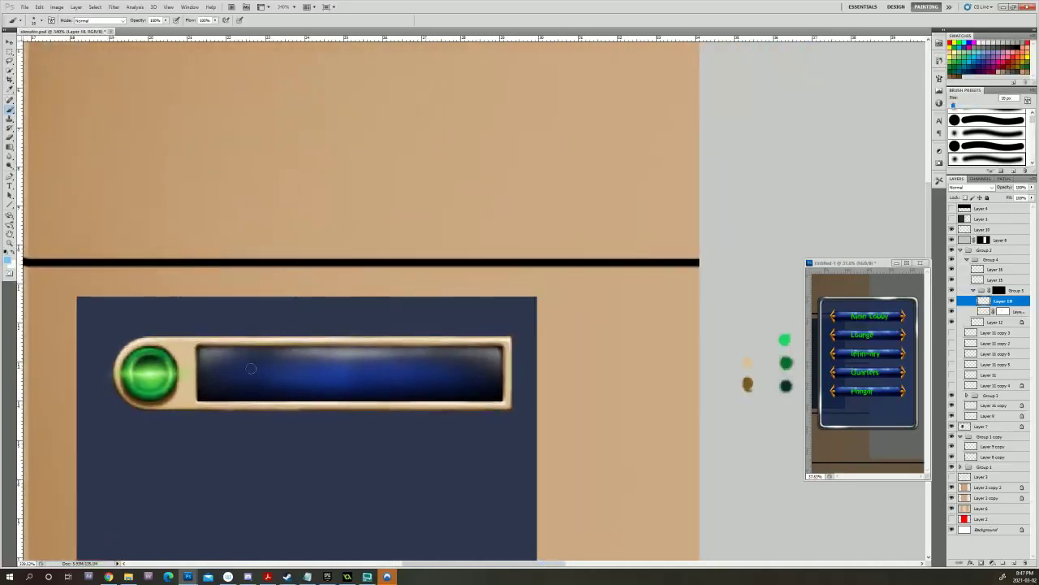
{"action": "key", "text": "bracketright"}
{"action": "key", "text": "bracketright"}
{"action": "key", "text": "bracketleft"}
{"action": "mouse_move", "coordinate": [336, 376]}
{"action": "left_mouse_down"}
{"action": "mouse_move", "coordinate": [290, 373]}
{"action": "mouse_move", "coordinate": [348, 373]}
{"action": "mouse_move", "coordinate": [330, 374]}
{"action": "left_mouse_up"}
{"action": "key", "text": "bracketright"}
{"action": "key", "text": "bracketright"}
{"action": "key", "text": "bracketright"}
{"action": "key", "text": "bracketright"}
{"action": "mouse_move", "coordinate": [267, 372]}
{"action": "left_mouse_down"}
{"action": "mouse_move", "coordinate": [426, 371]}
{"action": "mouse_move", "coordinate": [394, 373]}
{"action": "mouse_move", "coordinate": [432, 371]}
{"action": "left_mouse_up"}
{"action": "key", "text": "bracketleft"}
{"action": "key", "text": "bracketleft"}
{"action": "left_click", "coordinate": [351, 375]}
{"action": "key", "text": "bracketleft"}
{"action": "key", "text": "bracketleft"}
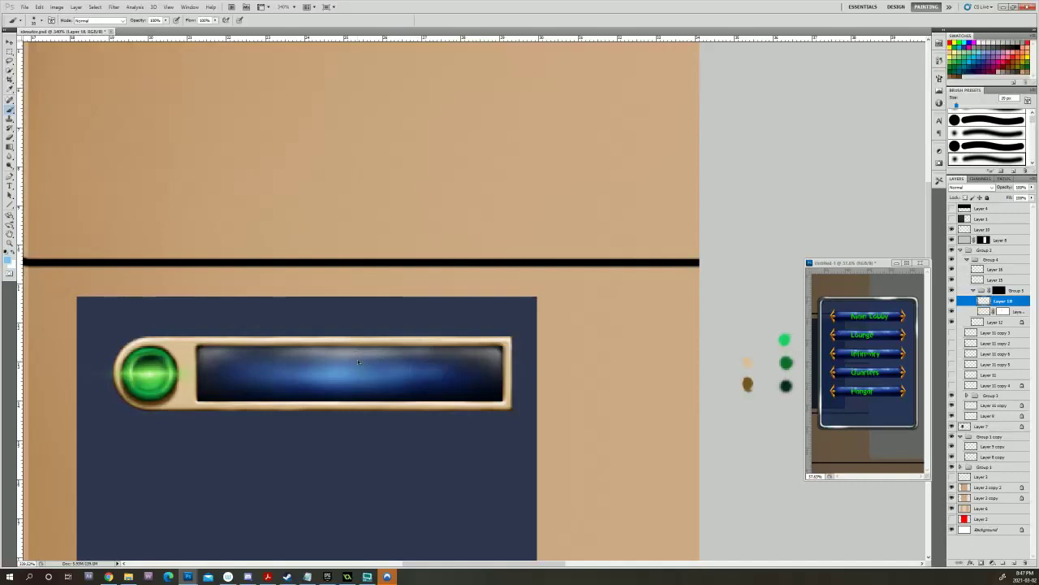
{"action": "key", "text": "ctrl+z"}
Brush a faint light-blue sheen along the lower part of the display window with a soft 35 px brush.
{"action": "key", "text": "bracketright"}
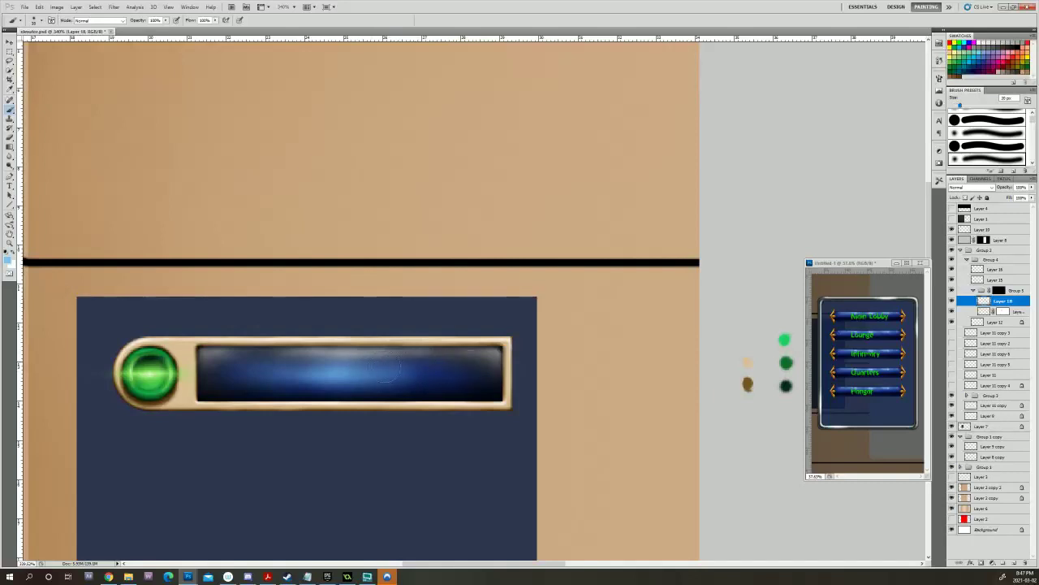
{"action": "key", "text": "bracketright"}
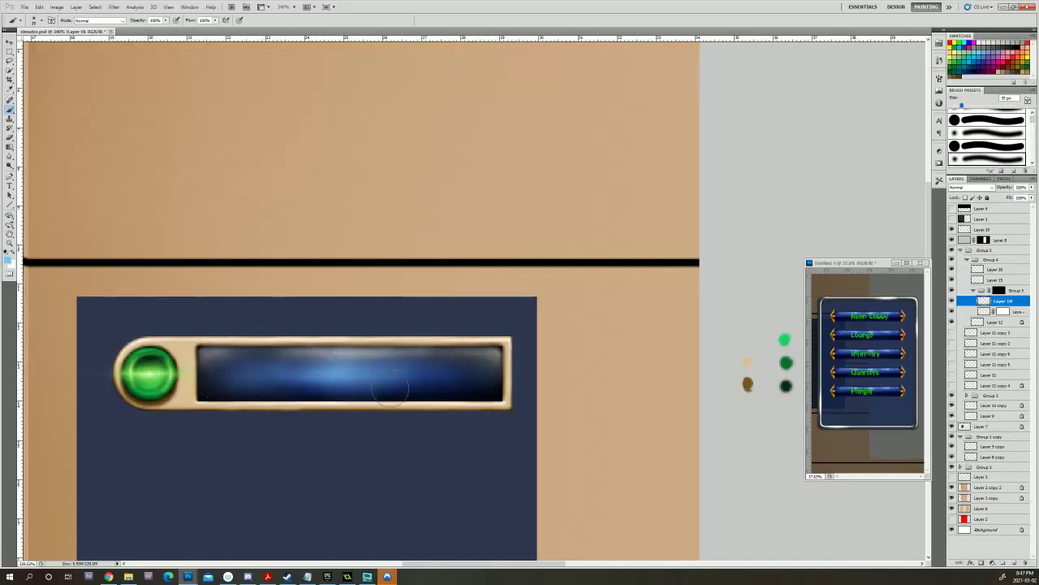
{"action": "left_click_drag", "start_coordinate": [382, 394], "coordinate": [255, 393]}
{"action": "left_click_drag", "start_coordinate": [414, 387], "coordinate": [471, 385]}
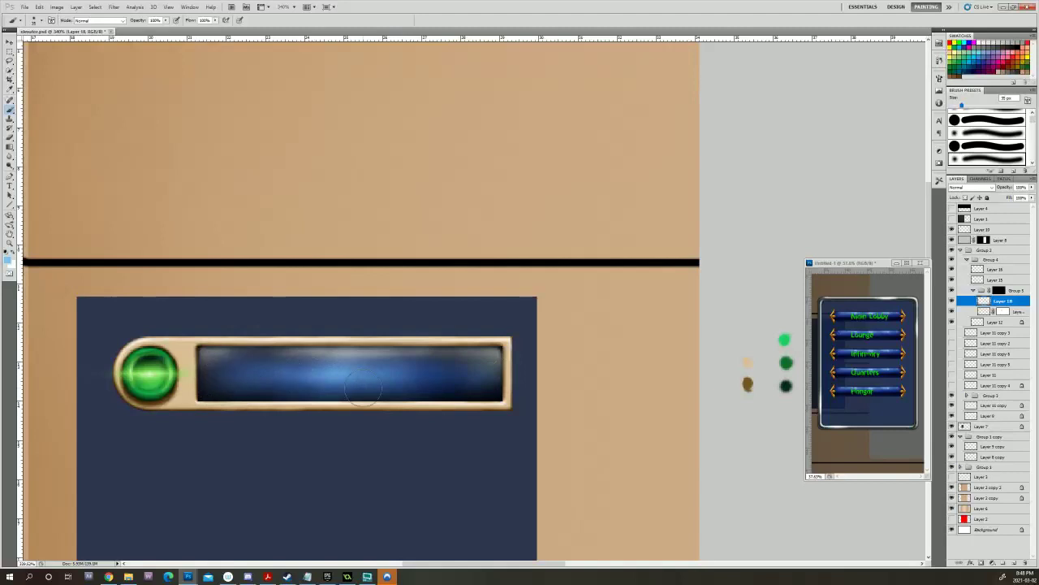
Examine the button within the whole elevator scene, then compare it with the light-blue highlight layer and Group 4 hidden and shown.
{"action": "scroll", "coordinate": [361, 392], "scroll_direction": "down", "scroll_amount": 1}
{"action": "scroll", "coordinate": [362, 391], "scroll_direction": "down", "scroll_amount": 3}
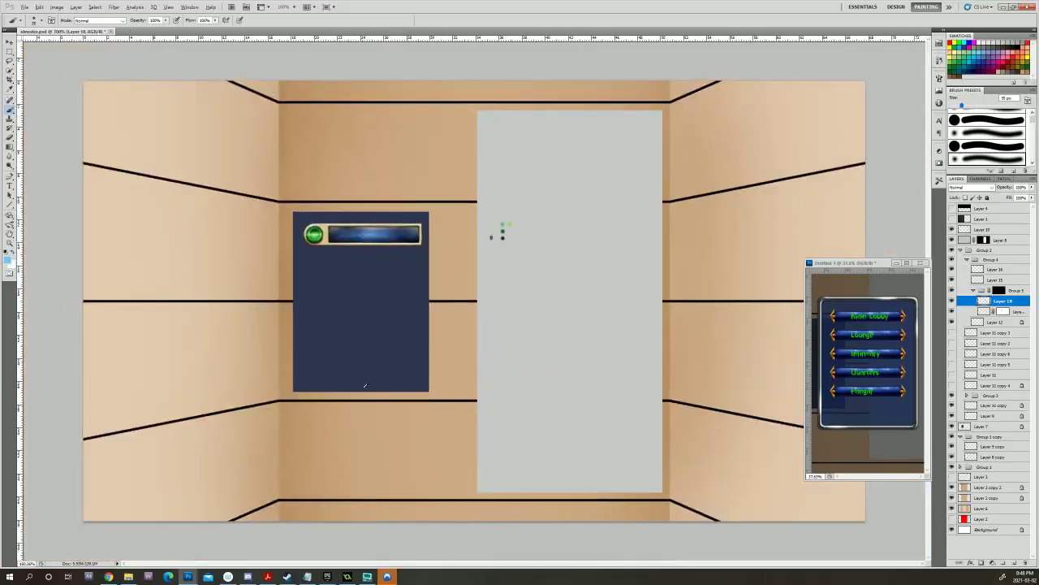
{"action": "scroll", "coordinate": [366, 386], "scroll_direction": "down", "scroll_amount": 1}
{"action": "scroll", "coordinate": [365, 384], "scroll_direction": "up", "scroll_amount": 5}
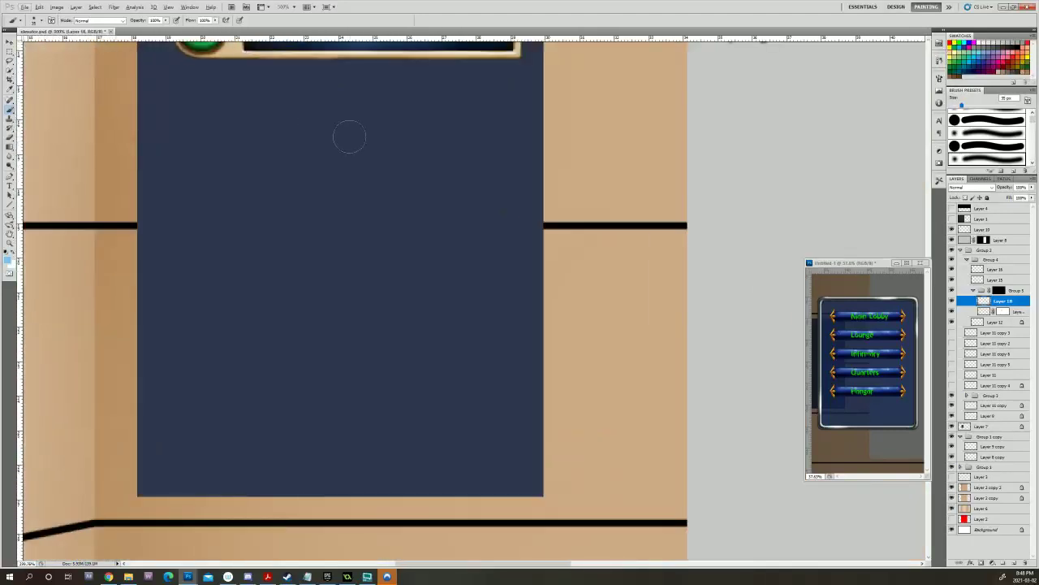
{"action": "left_click_drag", "start_coordinate": [330, 142], "coordinate": [380, 479]}
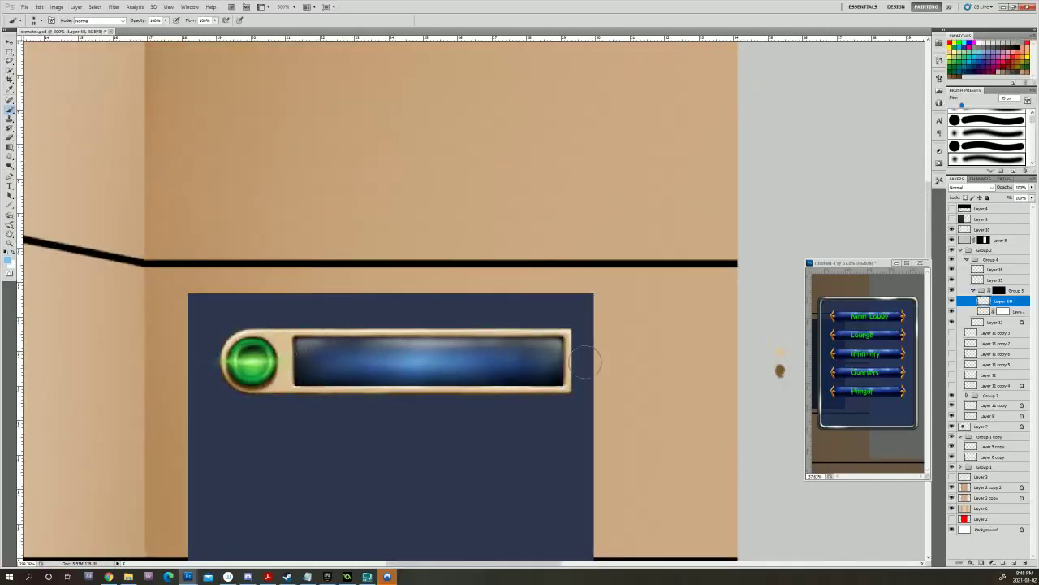
{"action": "left_click", "coordinate": [952, 300]}
{"action": "left_click", "coordinate": [951, 300]}
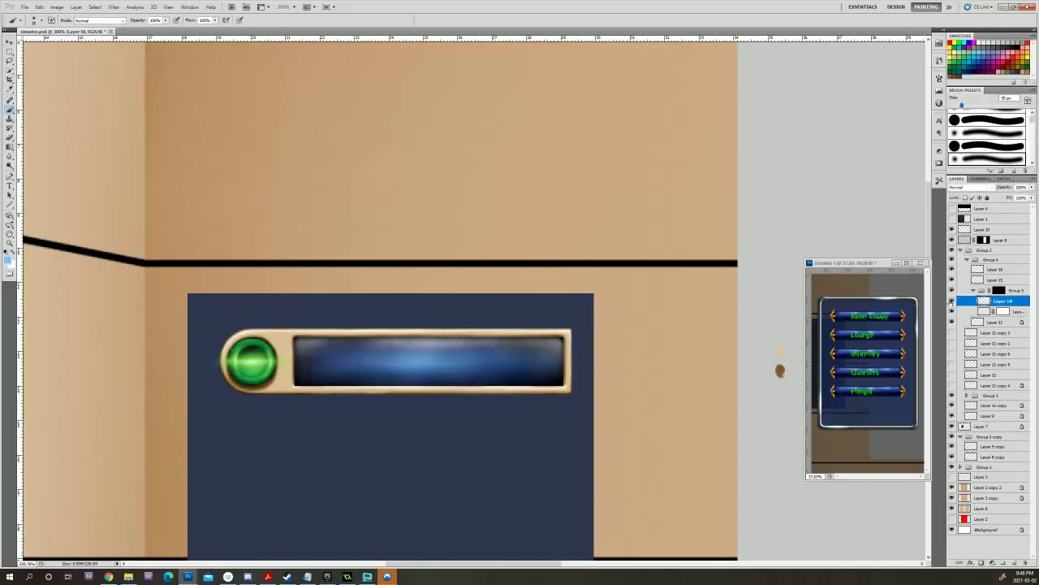
{"action": "left_click", "coordinate": [952, 260]}
{"action": "left_click", "coordinate": [952, 260]}
Put Layer 12 into the masked Group 5 and move that group out of Group 4 so it sits directly below it.
{"action": "left_click_drag", "start_coordinate": [1003, 300], "coordinate": [998, 316]}
{"action": "left_click", "coordinate": [1004, 290]}
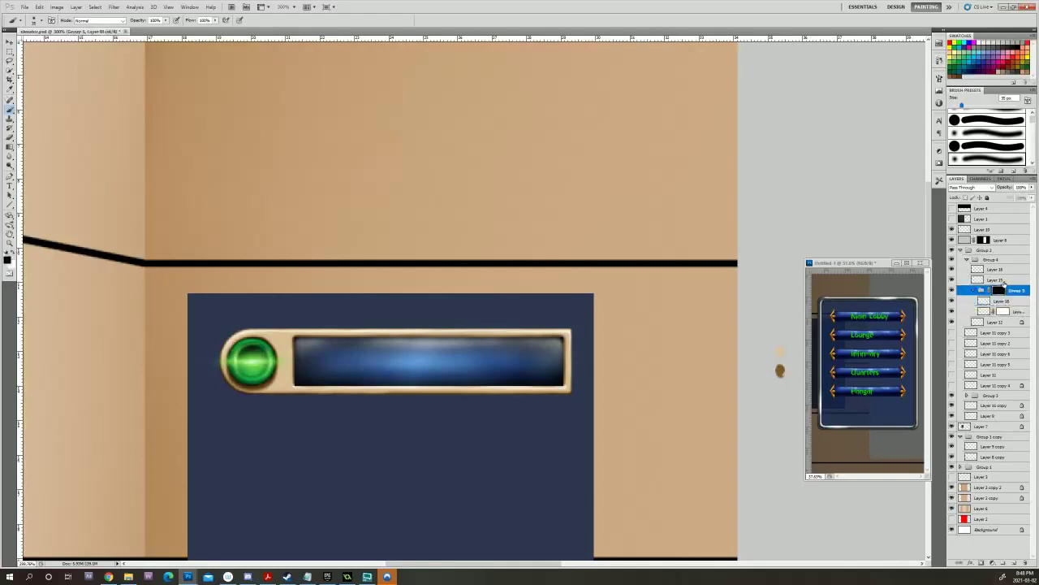
{"action": "left_click", "coordinate": [952, 268]}
{"action": "left_click", "coordinate": [953, 269]}
{"action": "left_click_drag", "start_coordinate": [1002, 290], "coordinate": [999, 331]}
{"action": "left_click_drag", "start_coordinate": [997, 291], "coordinate": [1004, 333]}
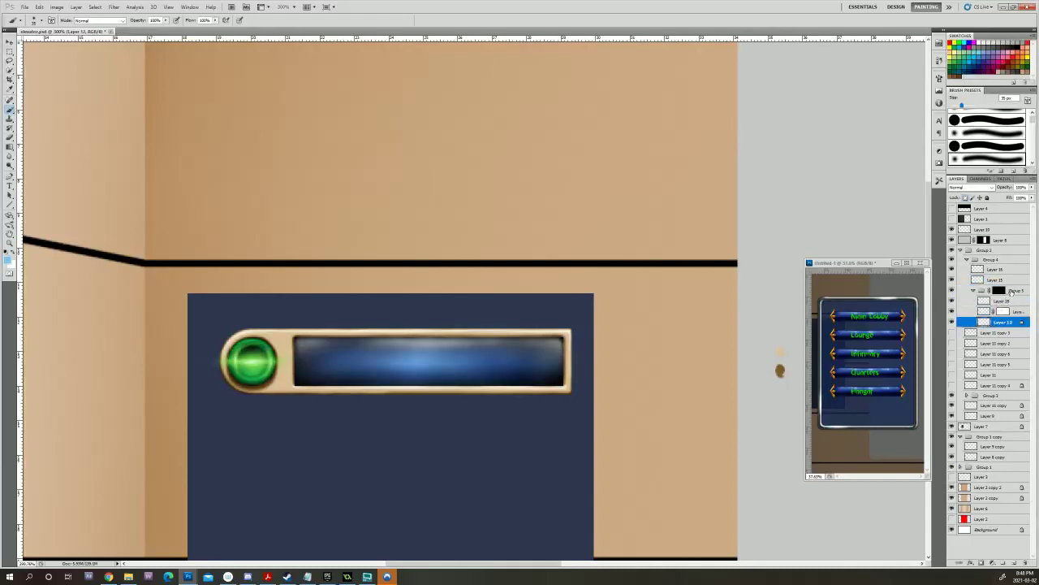
{"action": "left_click_drag", "start_coordinate": [1010, 291], "coordinate": [999, 332]}
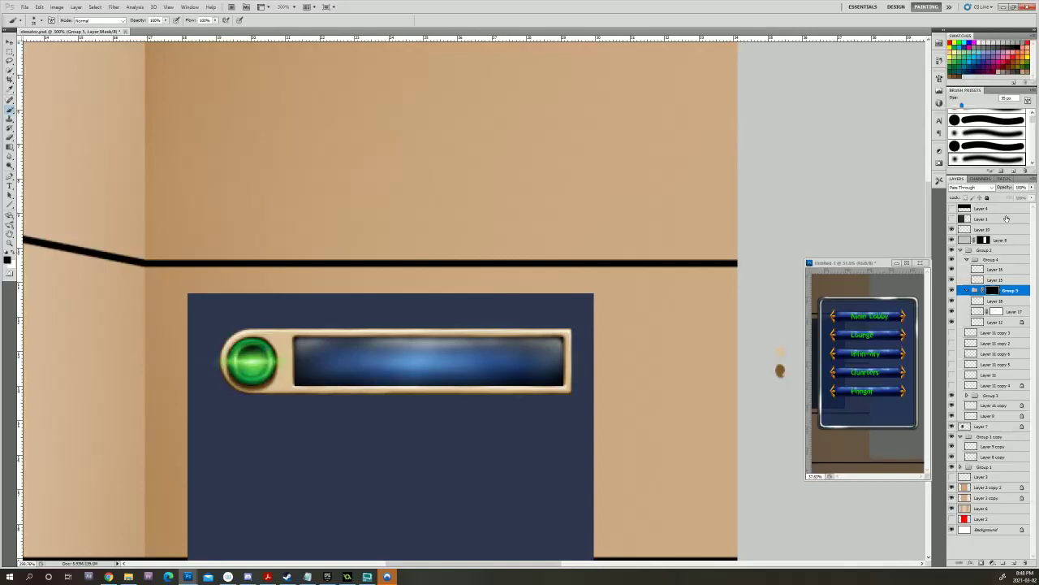
Compare the display with Group 4 and the blue Layer 17 switched off and on.
{"action": "left_click", "coordinate": [953, 260]}
{"action": "left_click", "coordinate": [953, 260]}
{"action": "left_click", "coordinate": [952, 261]}
{"action": "left_click", "coordinate": [951, 261]}
{"action": "left_click", "coordinate": [951, 304]}
{"action": "left_click", "coordinate": [952, 309]}
{"action": "left_click", "coordinate": [951, 313]}
{"action": "left_click", "coordinate": [951, 314]}
{"action": "left_click", "coordinate": [952, 312]}
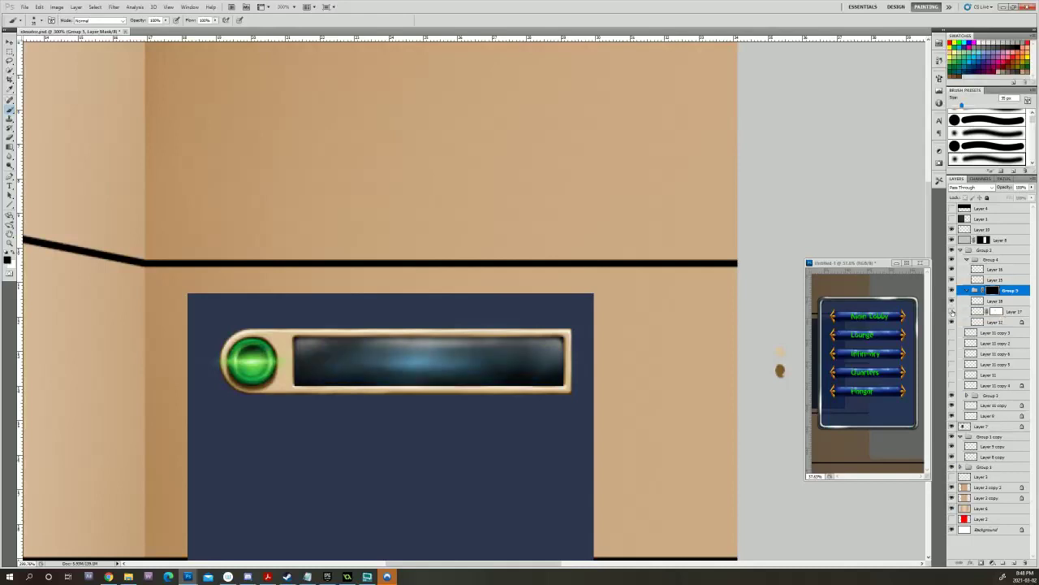
{"action": "left_click", "coordinate": [953, 312]}
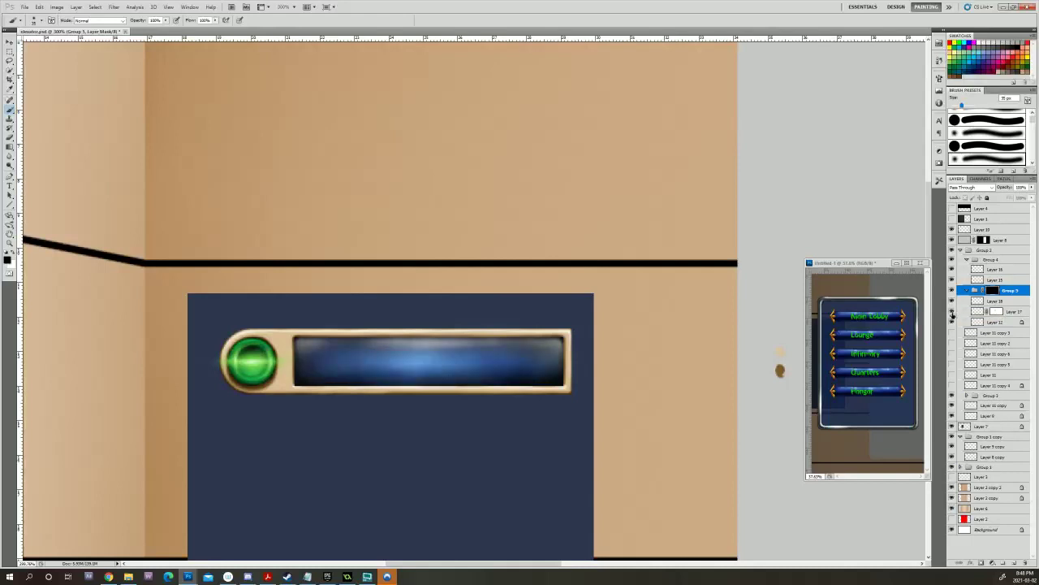
{"action": "left_click", "coordinate": [952, 312]}
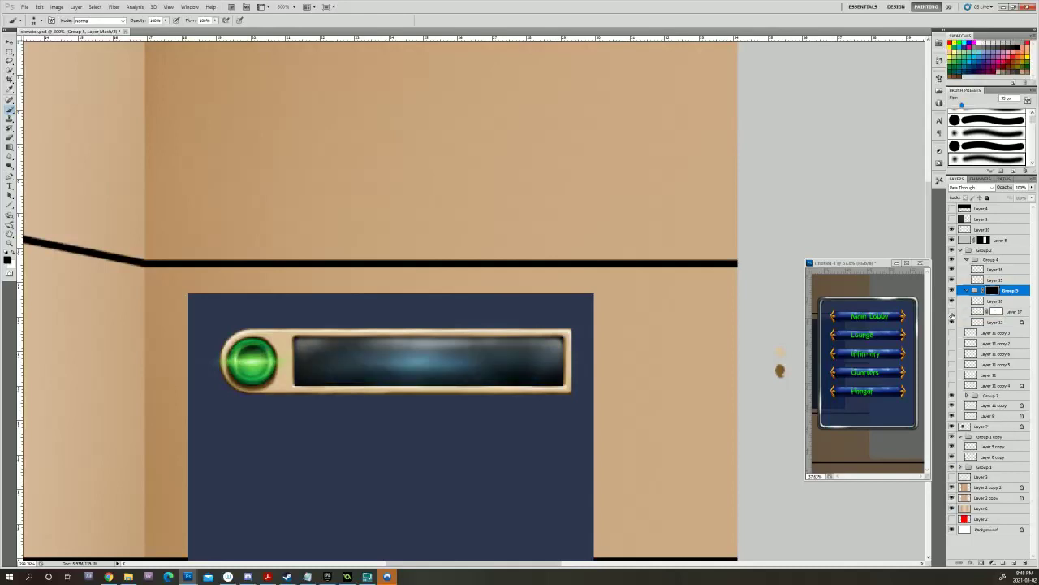
{"action": "left_click", "coordinate": [952, 312]}
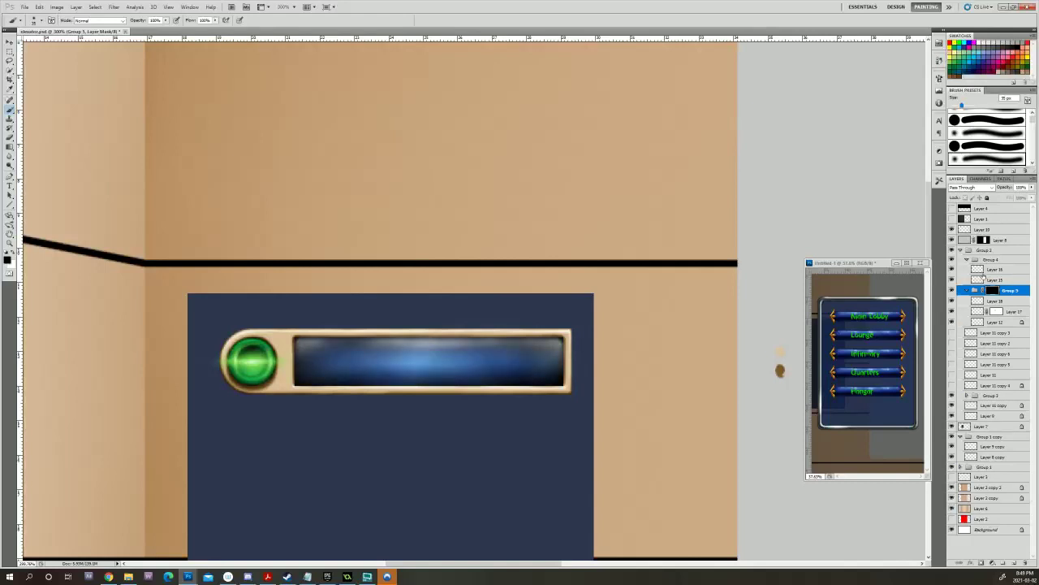
Duplicate the masked blue glow Layer 17 to strengthen the display's blue.
{"action": "left_click", "coordinate": [1013, 312]}
{"action": "left_click", "coordinate": [953, 312]}
{"action": "left_click", "coordinate": [952, 313]}
{"action": "left_click_drag", "start_coordinate": [1015, 316], "coordinate": [1013, 563]}
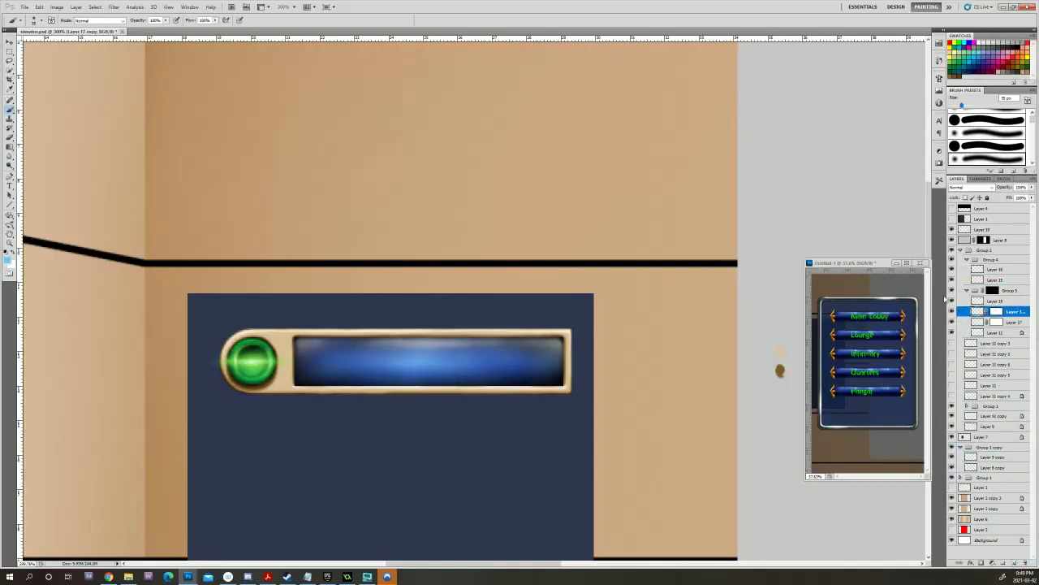
Compare the display with the light-blue highlight Layer 18, Layer 17 and Layer 17 copy switched off and on.
{"action": "left_click", "coordinate": [952, 301]}
{"action": "left_click", "coordinate": [952, 311]}
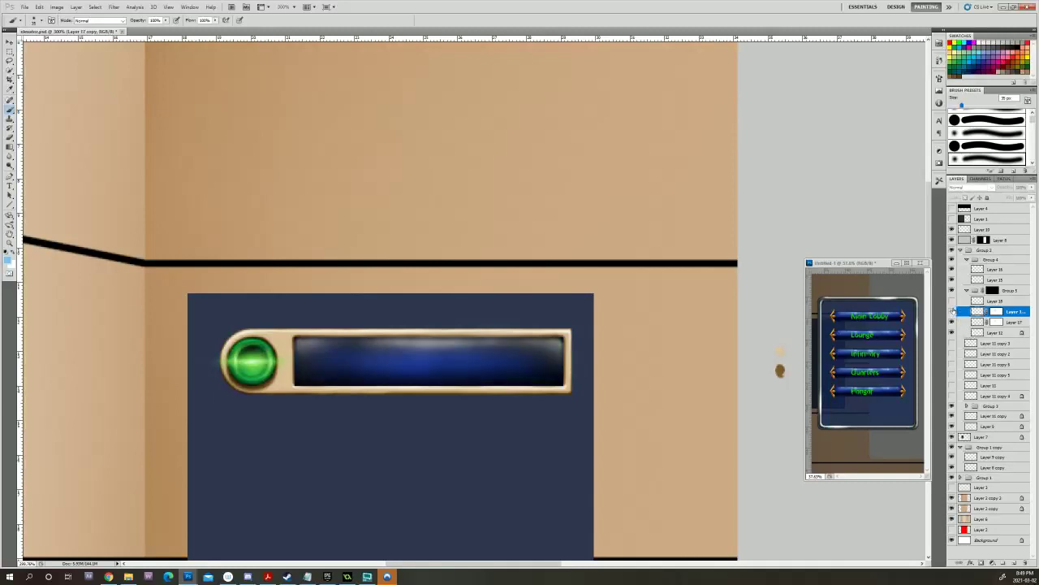
{"action": "left_click", "coordinate": [953, 312]}
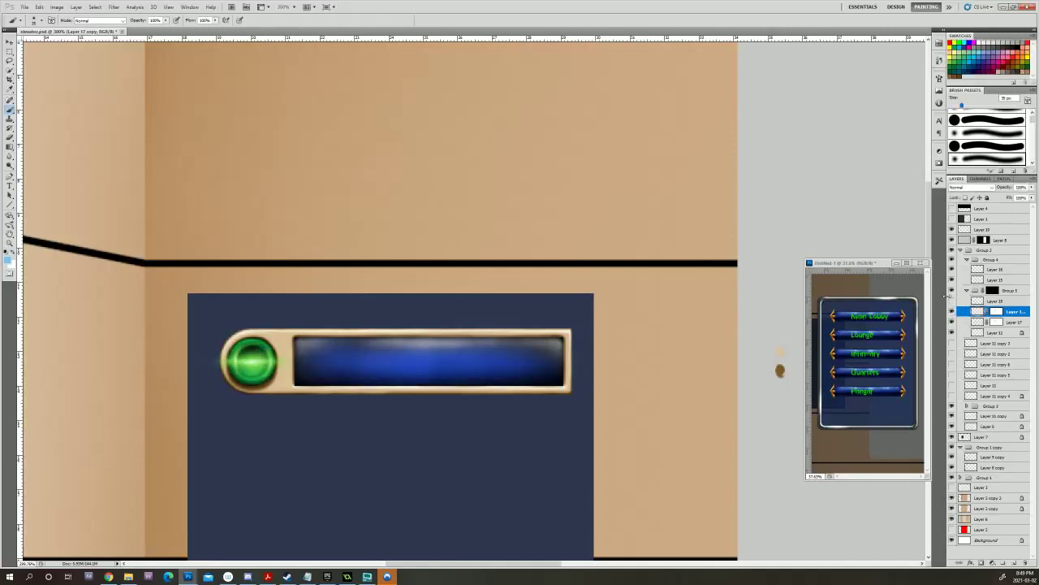
{"action": "left_click", "coordinate": [953, 301]}
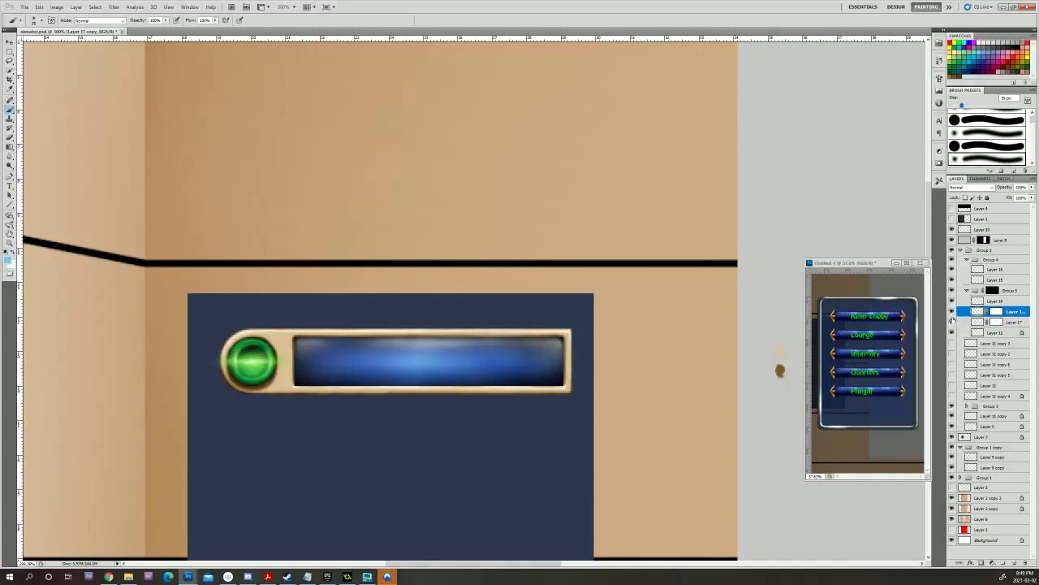
{"action": "left_click", "coordinate": [953, 323]}
{"action": "left_click", "coordinate": [952, 323]}
{"action": "left_click", "coordinate": [953, 312]}
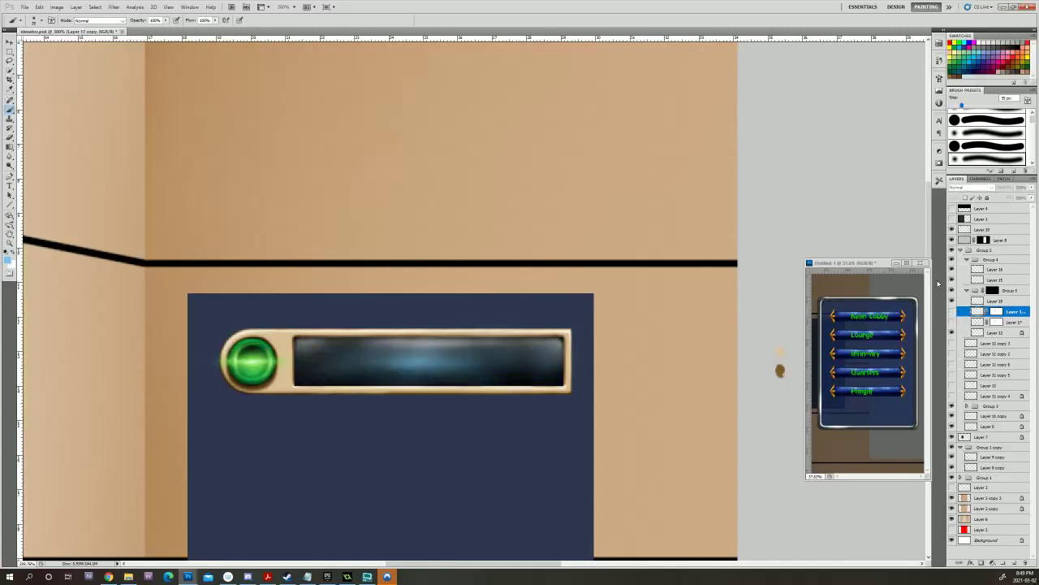
{"action": "left_click", "coordinate": [953, 312]}
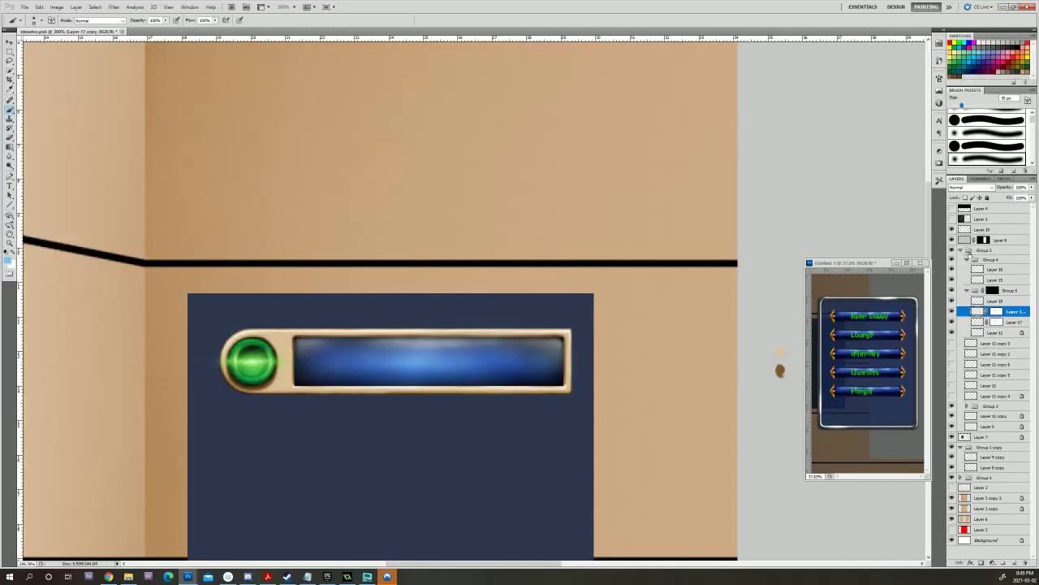
Collapse Group 2, check that it holds the whole button, and duplicate the group.
{"action": "left_click", "coordinate": [958, 253]}
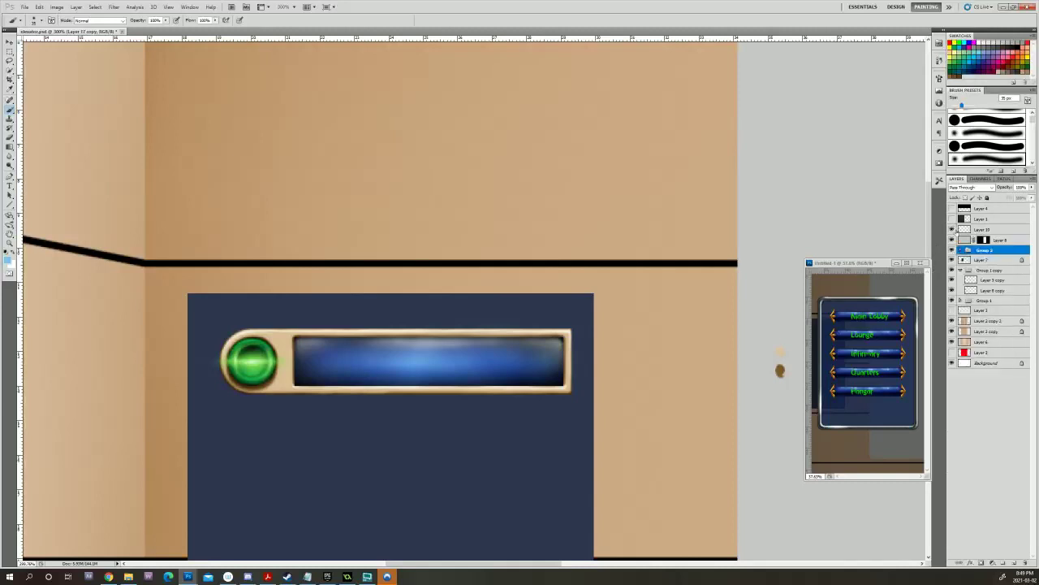
{"action": "left_click", "coordinate": [953, 250]}
{"action": "left_click", "coordinate": [952, 250]}
{"action": "left_click", "coordinate": [965, 254]}
{"action": "left_click_drag", "start_coordinate": [696, 372], "coordinate": [719, 276]}
{"action": "left_click_drag", "start_coordinate": [775, 257], "coordinate": [766, 263]}
{"action": "scroll", "coordinate": [764, 261], "scroll_direction": "down", "scroll_amount": 2}
{"action": "scroll", "coordinate": [755, 269], "scroll_direction": "down", "scroll_amount": 2}
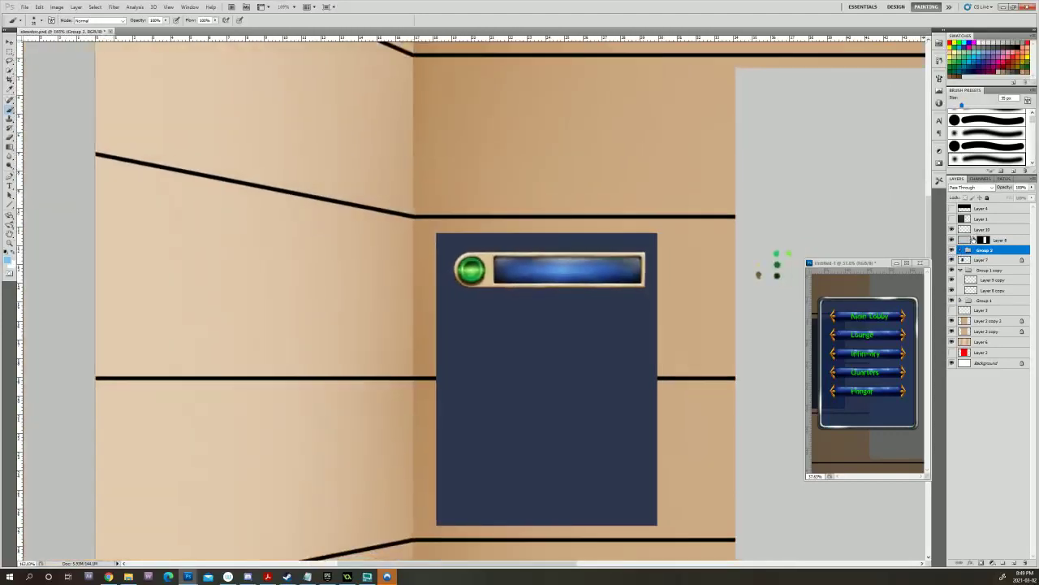
{"action": "left_click_drag", "start_coordinate": [975, 249], "coordinate": [1014, 562]}
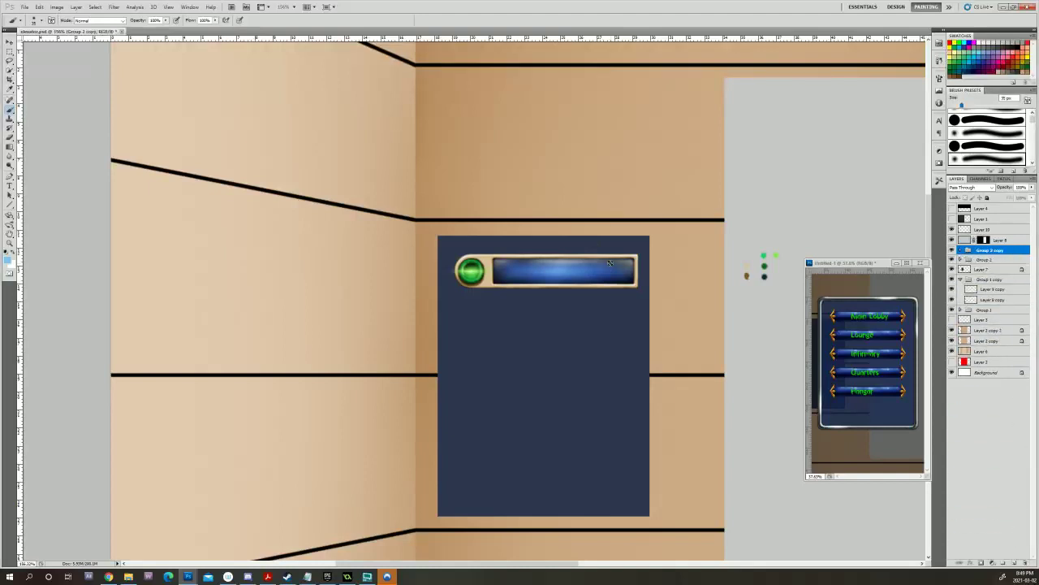
Select a small rectangle directly beneath the round end of the button as a spacer area and add a new layer for it.
{"action": "key", "text": "v"}
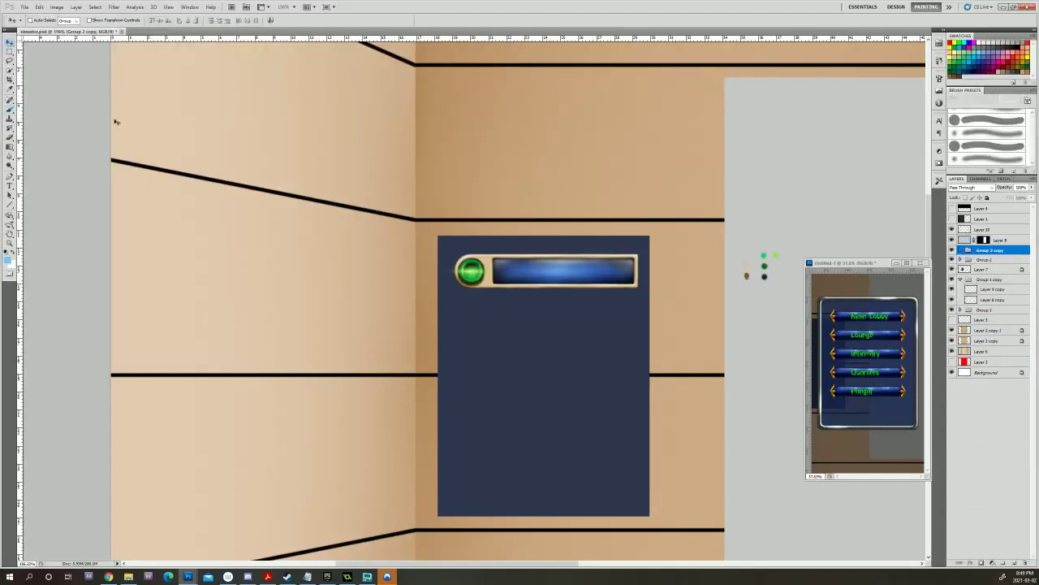
{"action": "key", "text": "m"}
{"action": "scroll", "coordinate": [572, 306], "scroll_direction": "up", "scroll_amount": 8}
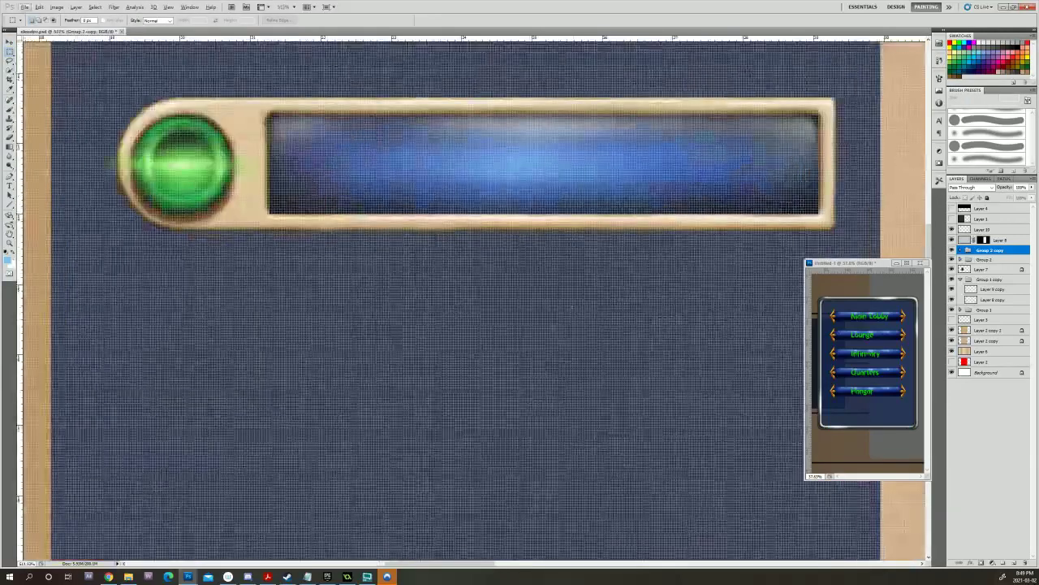
{"action": "left_click_drag", "start_coordinate": [571, 307], "coordinate": [652, 443]}
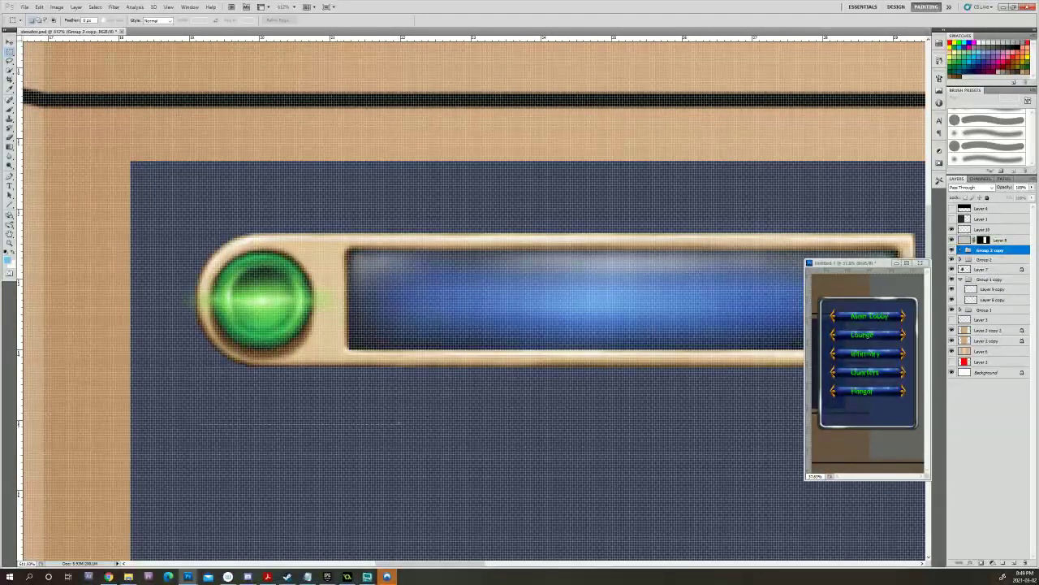
{"action": "left_click_drag", "start_coordinate": [399, 422], "coordinate": [200, 367]}
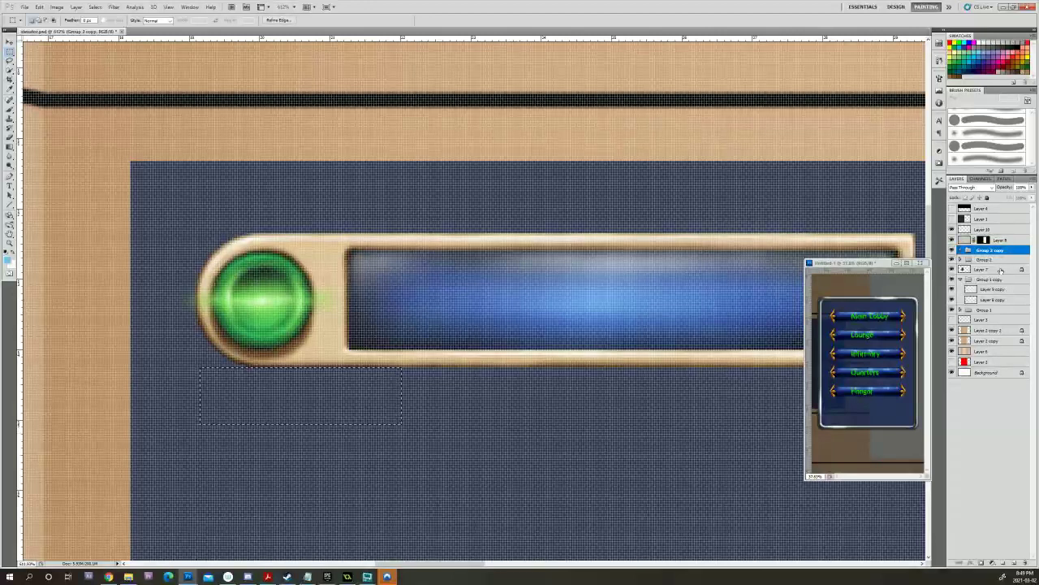
{"action": "left_click", "coordinate": [1013, 562]}
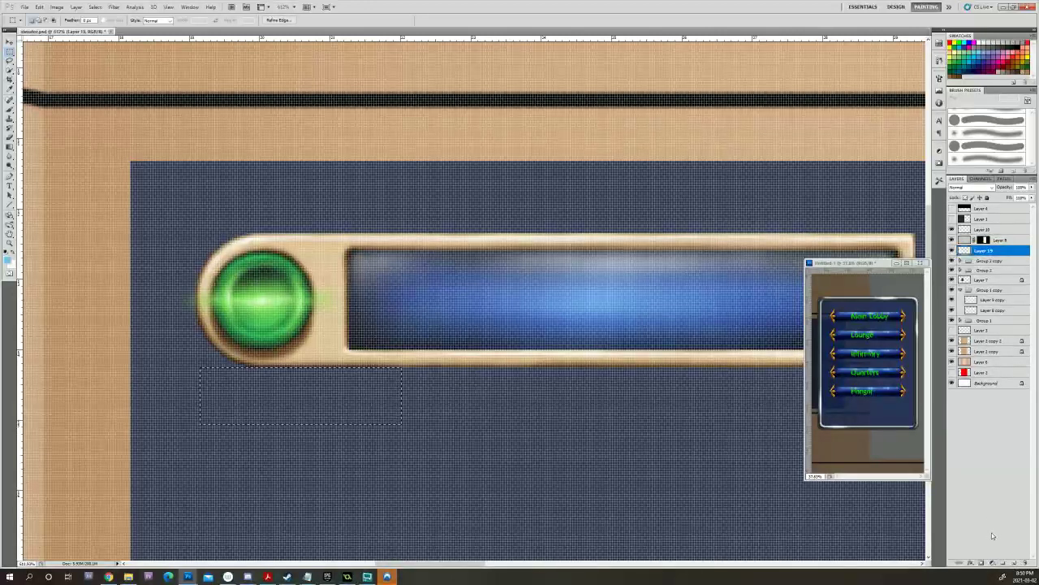
Fill the selected spacer rectangle with pure red (ff0000) and deselect it.
{"action": "left_click", "coordinate": [8, 260]}
{"action": "left_click", "coordinate": [398, 115]}
{"action": "left_click", "coordinate": [410, 116]}
{"action": "left_click", "coordinate": [483, 109]}
{"action": "key", "text": "alt+BackSpace"}
{"action": "key", "text": "ctrl+d"}
{"action": "left_click", "coordinate": [9, 257]}
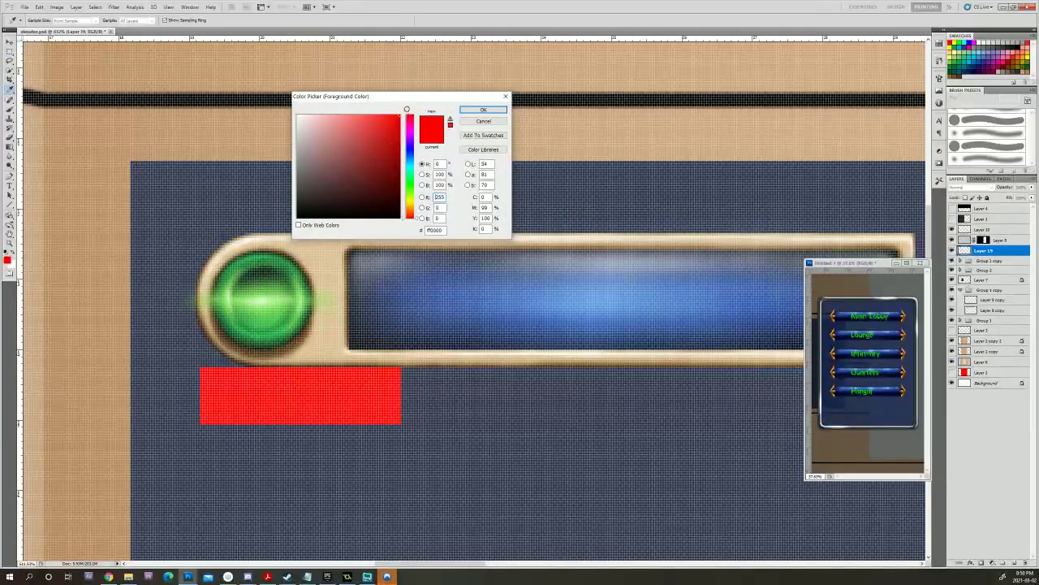
{"action": "left_click_drag", "start_coordinate": [412, 127], "coordinate": [420, 111]}
{"action": "left_click", "coordinate": [483, 120]}
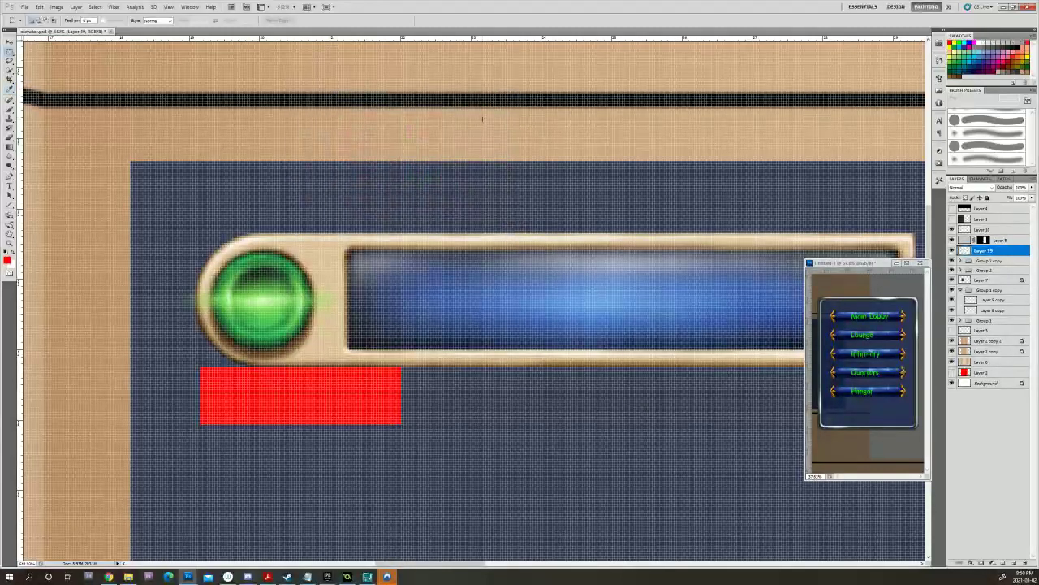
Move the duplicated button, Group 2 copy, straight down so it sits directly beneath the red spacer.
{"action": "double_click", "coordinate": [985, 252]}
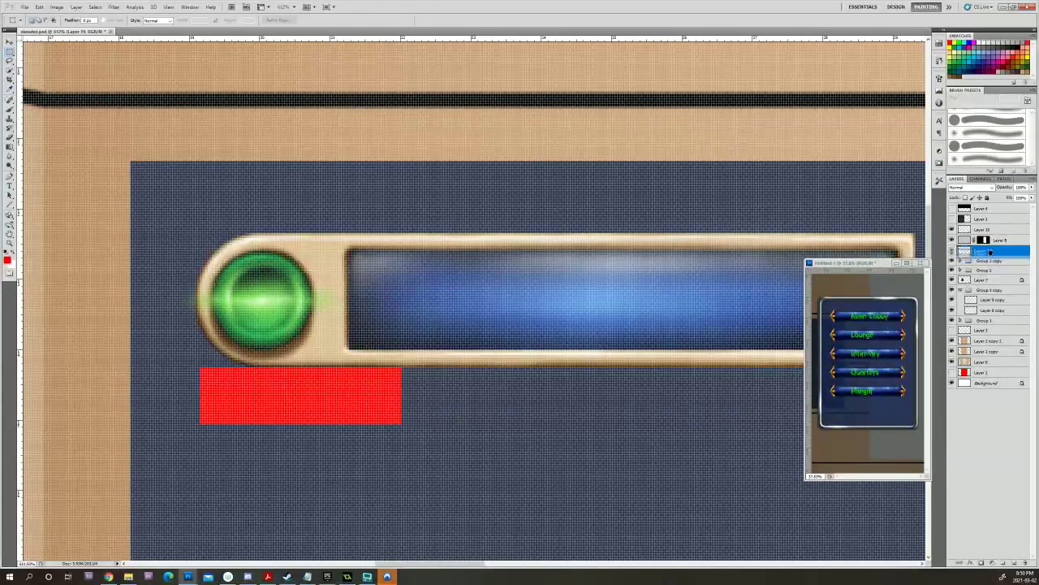
{"action": "left_click", "coordinate": [995, 259]}
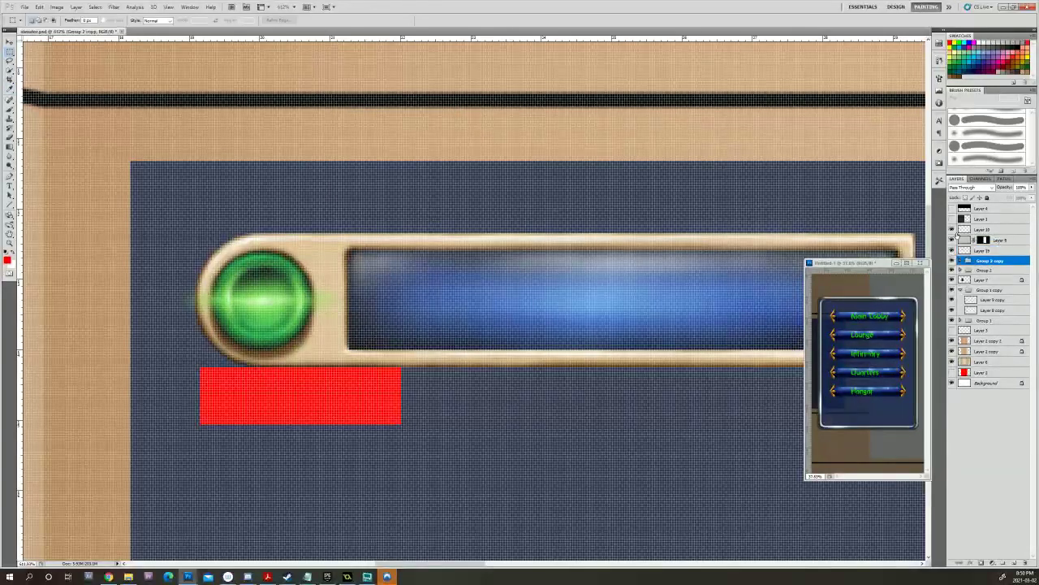
{"action": "key", "text": "v"}
{"action": "left_click_drag", "start_coordinate": [502, 283], "coordinate": [545, 311]}
Duplicate the red spacer Layer 19 and place the copy directly beneath the second button.
{"action": "left_click", "coordinate": [960, 250]}
{"action": "left_click", "coordinate": [952, 250]}
{"action": "left_click", "coordinate": [951, 250]}
{"action": "key", "text": "ctrl+j"}
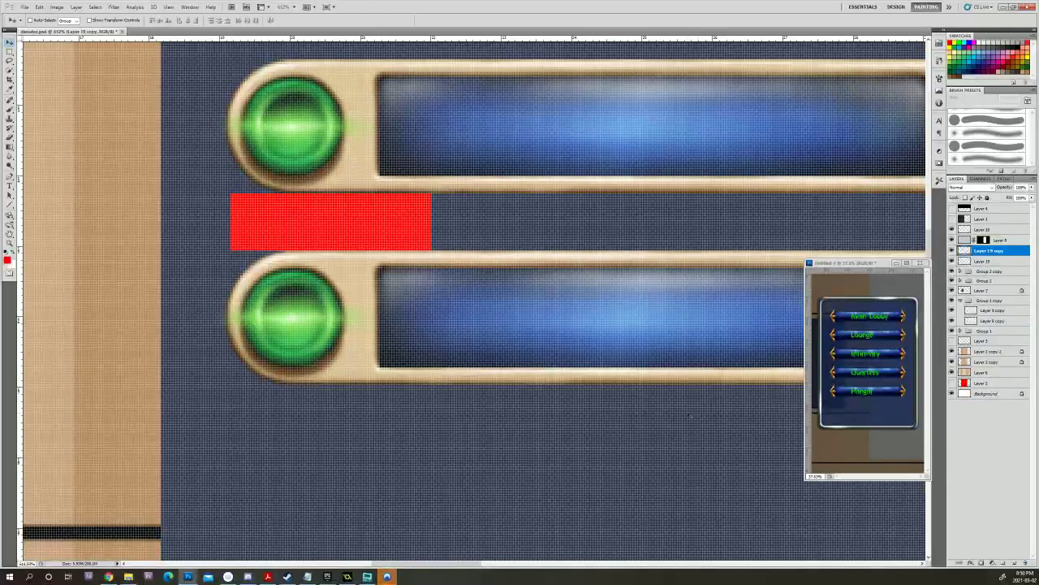
{"action": "left_click_drag", "start_coordinate": [384, 214], "coordinate": [387, 410]}
{"action": "key", "text": "Up"}
Duplicate Group 2 copy and move the new button directly beneath the second red spacer.
{"action": "left_click_drag", "start_coordinate": [660, 475], "coordinate": [569, 468]}
{"action": "left_click", "coordinate": [1003, 261]}
{"action": "double_click", "coordinate": [1016, 270]}
{"action": "left_click", "coordinate": [144, 151]}
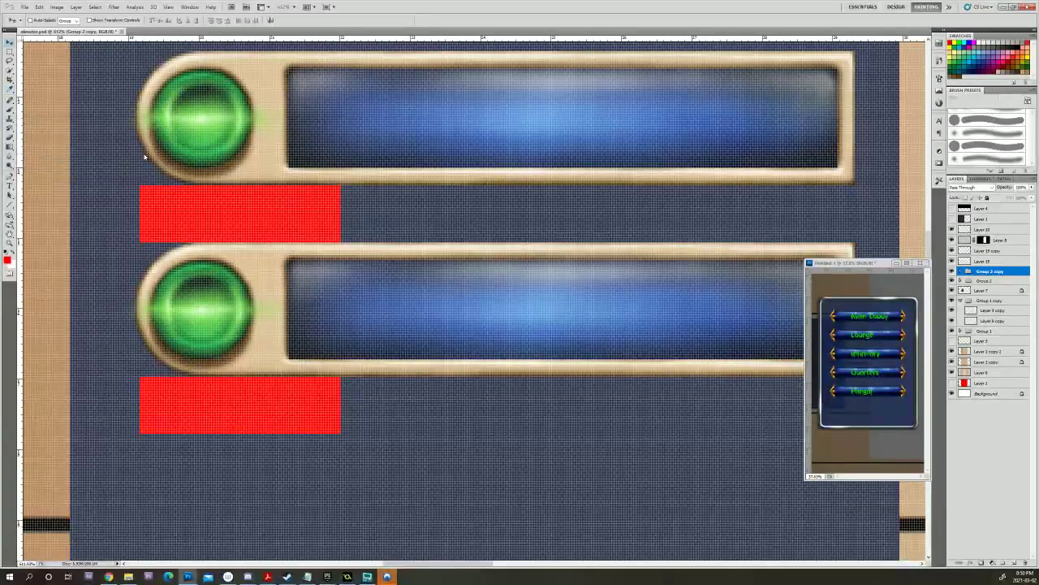
{"action": "left_click_drag", "start_coordinate": [1013, 562], "coordinate": [1014, 562]}
{"action": "left_click_drag", "start_coordinate": [545, 471], "coordinate": [646, 371]}
{"action": "left_click_drag", "start_coordinate": [528, 212], "coordinate": [462, 501]}
{"action": "scroll", "coordinate": [461, 501], "scroll_direction": "down", "scroll_amount": 8}
{"action": "scroll", "coordinate": [522, 460], "scroll_direction": "down", "scroll_amount": 1}
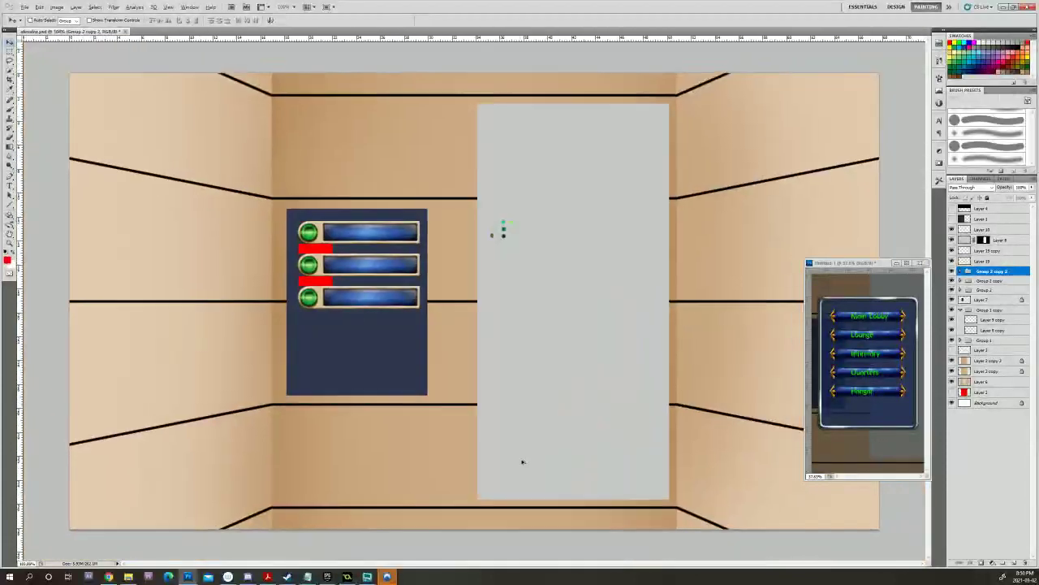
Duplicate the third button's group, Group 2 copy 2, and undo a trial move of the duplicate down the panel.
{"action": "scroll", "coordinate": [523, 469], "scroll_direction": "up", "scroll_amount": 2}
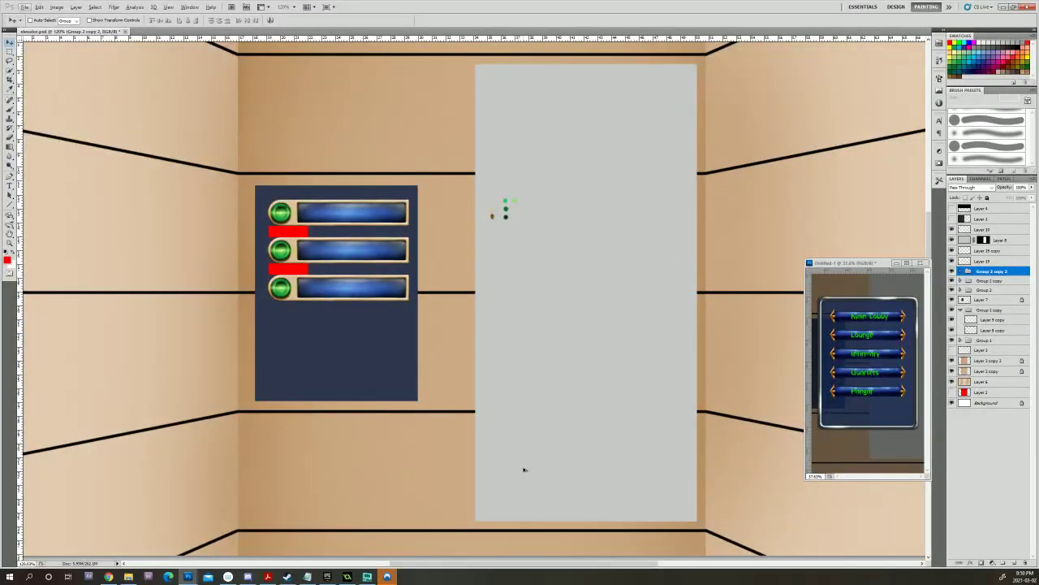
{"action": "scroll", "coordinate": [380, 279], "scroll_direction": "up", "scroll_amount": 5}
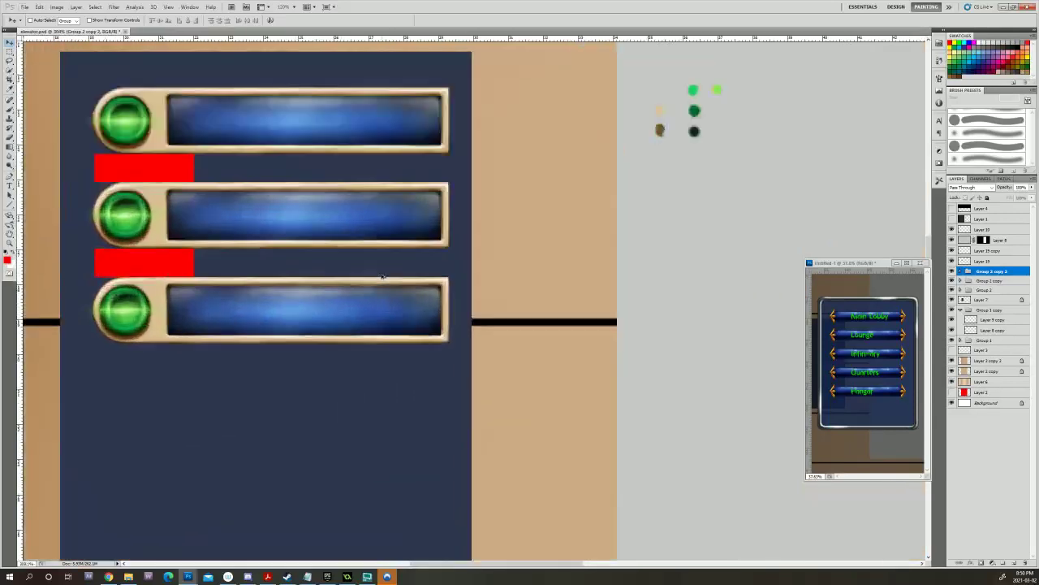
{"action": "left_click_drag", "start_coordinate": [373, 279], "coordinate": [517, 363]}
{"action": "left_click_drag", "start_coordinate": [1002, 270], "coordinate": [1014, 561]}
{"action": "left_click_drag", "start_coordinate": [418, 375], "coordinate": [428, 471]}
{"action": "key", "text": "ctrl+z"}
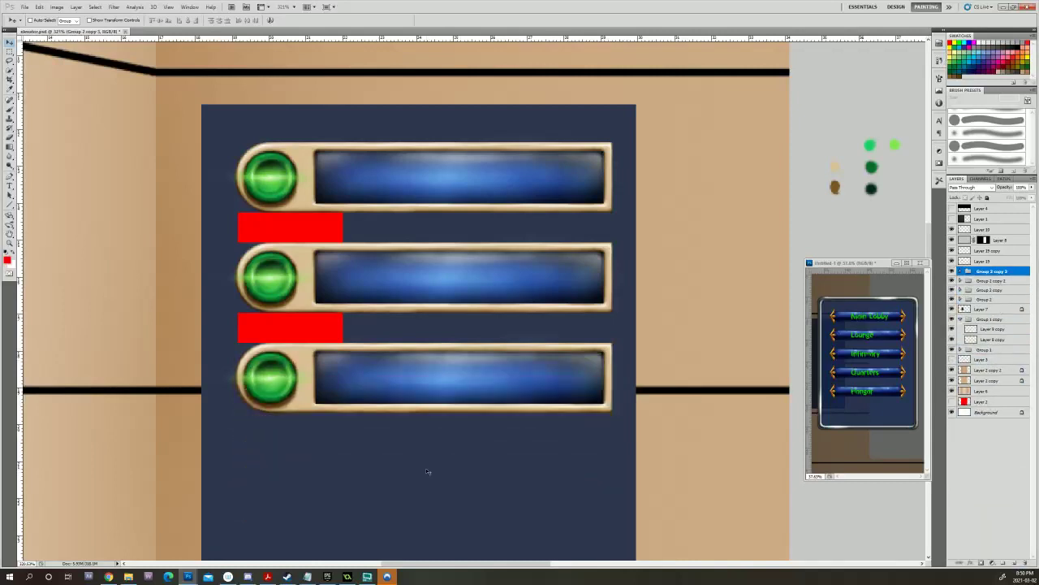
Place another copy of the red spacer beneath the third button and move Group 2 copy 3 directly below that spacer.
{"action": "left_click", "coordinate": [994, 263]}
{"action": "left_click_drag", "start_coordinate": [1015, 251], "coordinate": [1012, 564]}
{"action": "left_click_drag", "start_coordinate": [415, 360], "coordinate": [414, 460]}
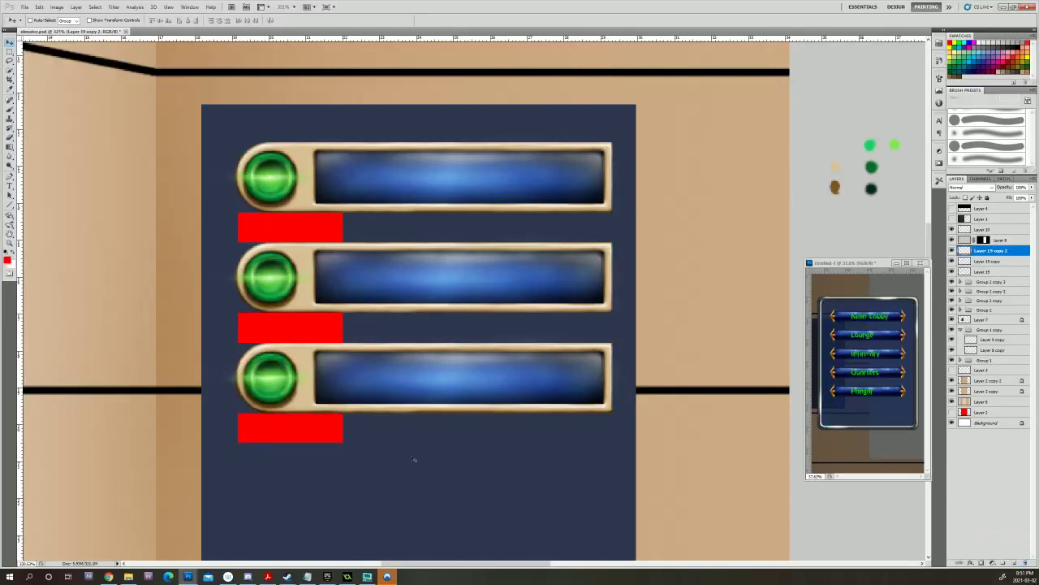
{"action": "left_click", "coordinate": [1007, 281]}
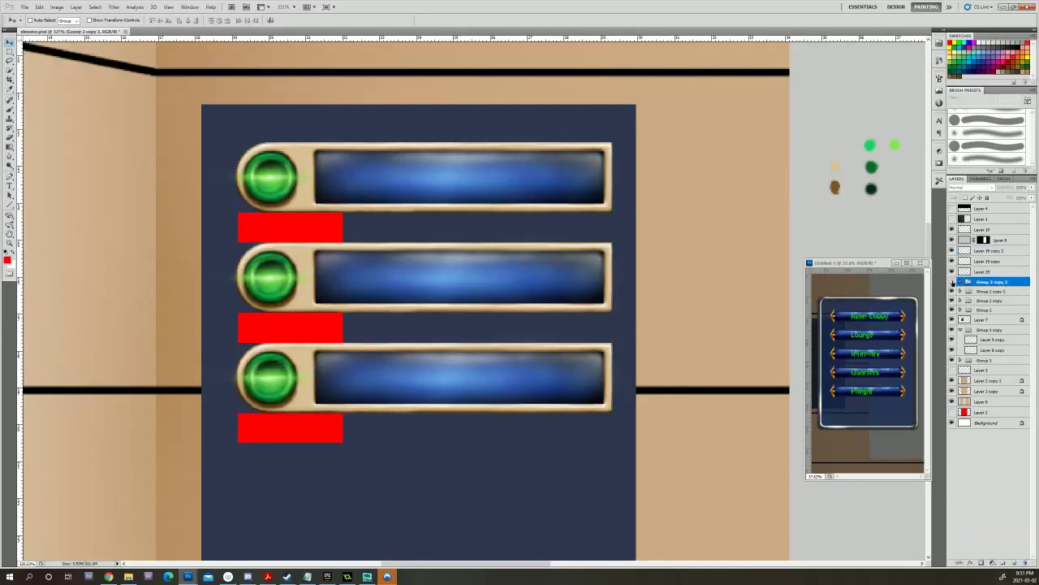
{"action": "left_click_drag", "start_coordinate": [483, 404], "coordinate": [480, 496]}
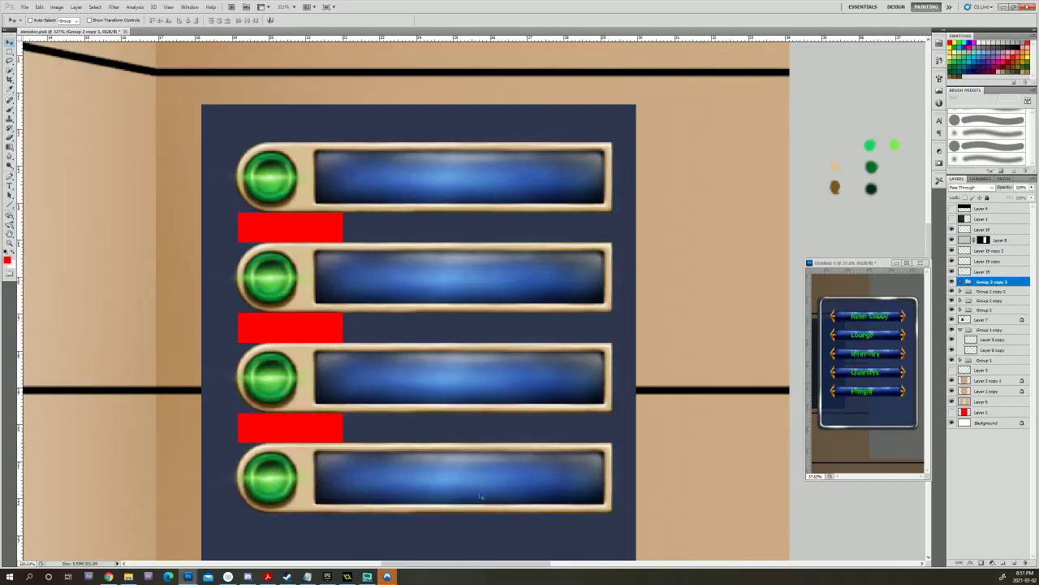
Duplicate the red spacer Layer 19 copy for the gap below the fourth button.
{"action": "left_click_drag", "start_coordinate": [519, 530], "coordinate": [528, 387]}
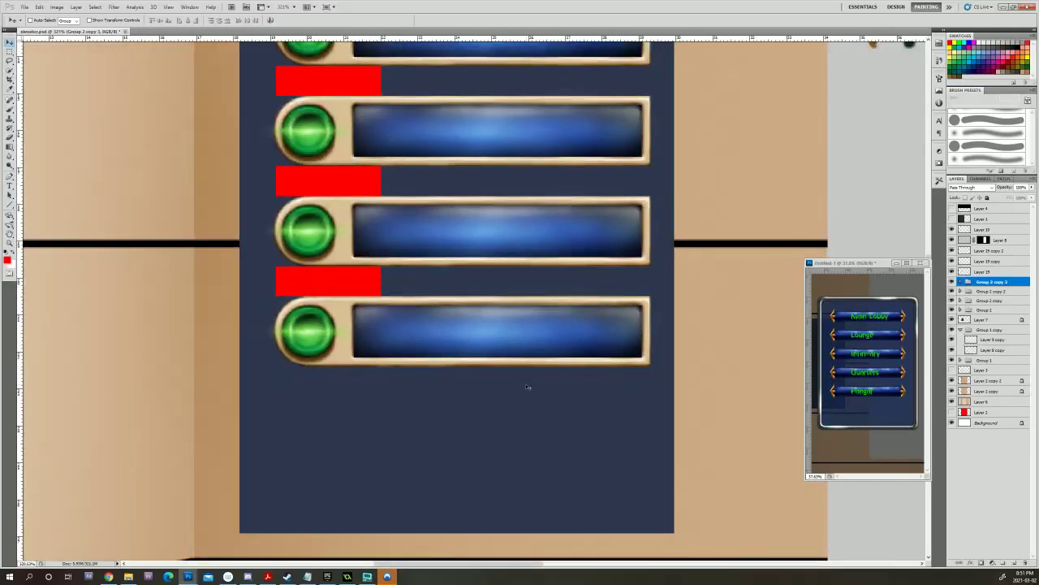
{"action": "left_click_drag", "start_coordinate": [643, 295], "coordinate": [629, 412]}
{"action": "left_click_drag", "start_coordinate": [581, 387], "coordinate": [608, 237]}
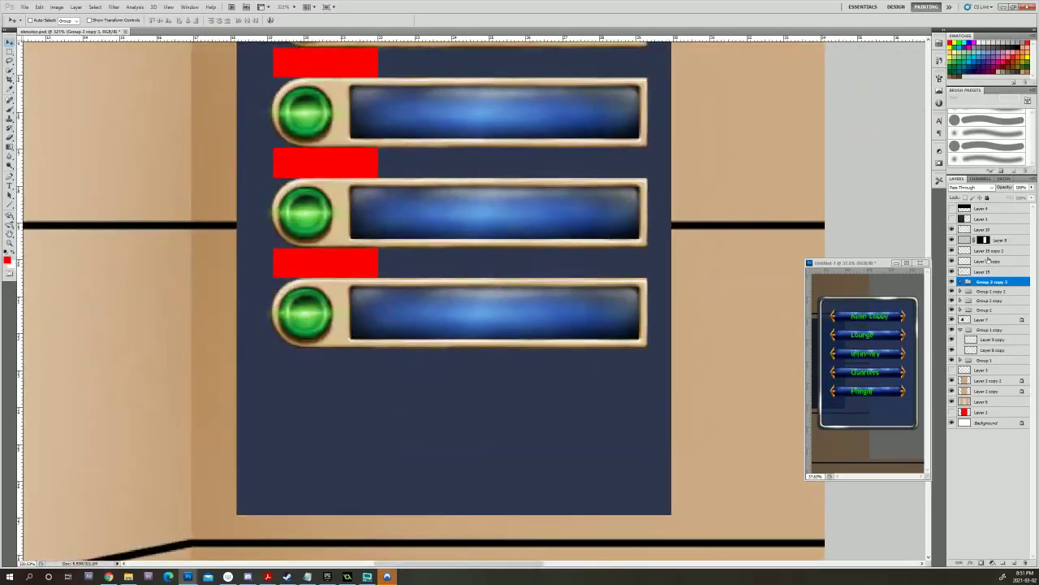
{"action": "left_click", "coordinate": [961, 261]}
{"action": "left_click", "coordinate": [951, 261]}
{"action": "left_click", "coordinate": [952, 260]}
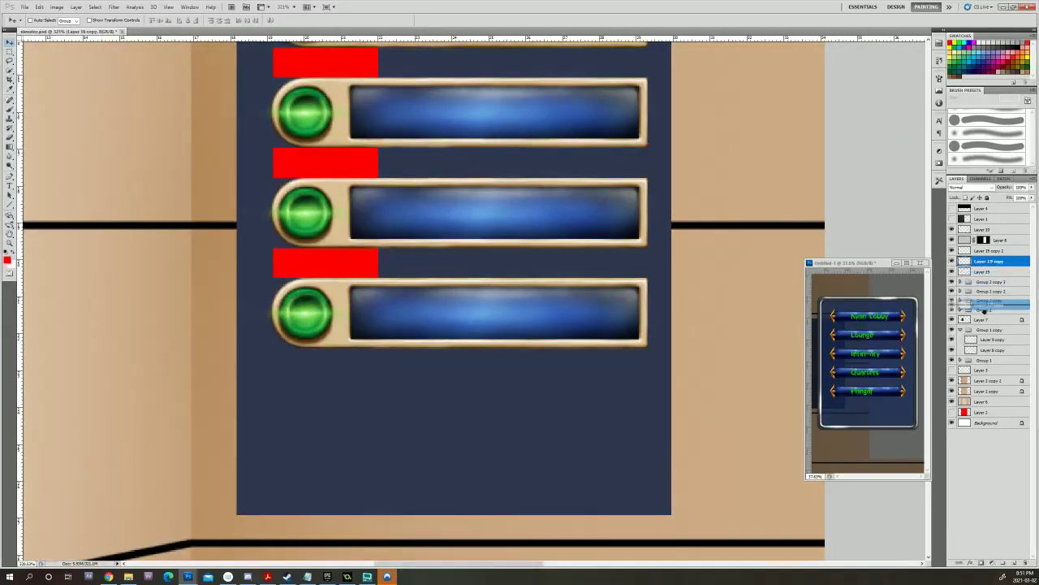
{"action": "left_click_drag", "start_coordinate": [987, 331], "coordinate": [1013, 562]}
{"action": "key", "text": "ctrl+v"}
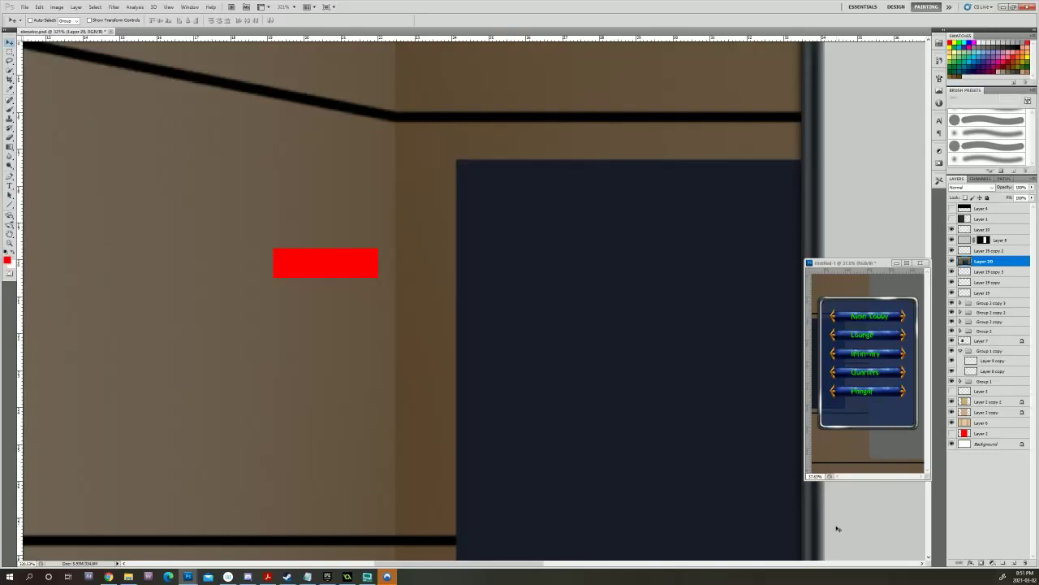
{"action": "scroll", "coordinate": [826, 527], "scroll_direction": "down", "scroll_amount": 10}
{"action": "key", "text": "ctrl+minus"}
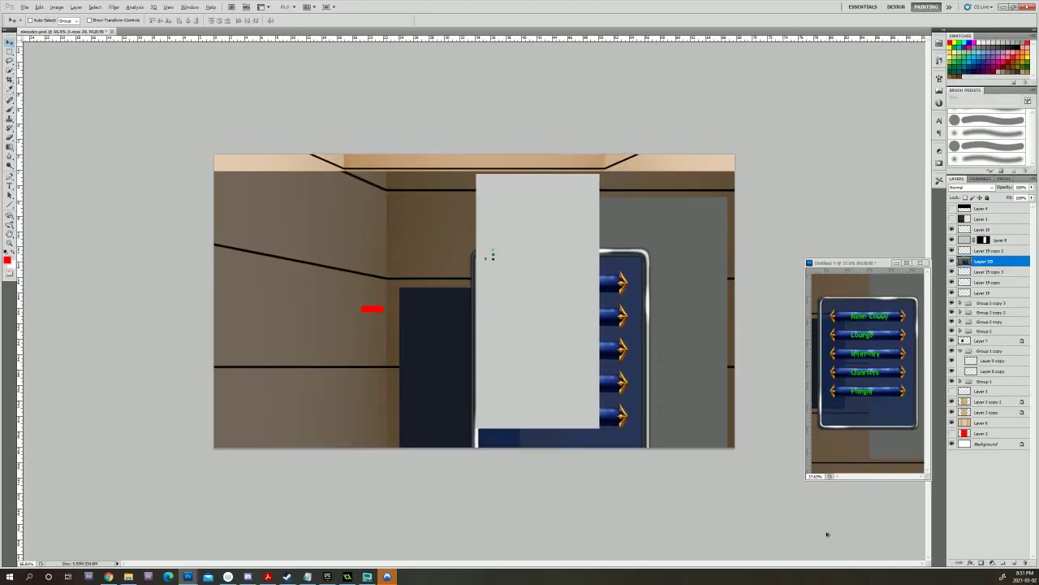
{"action": "left_click", "coordinate": [952, 262]}
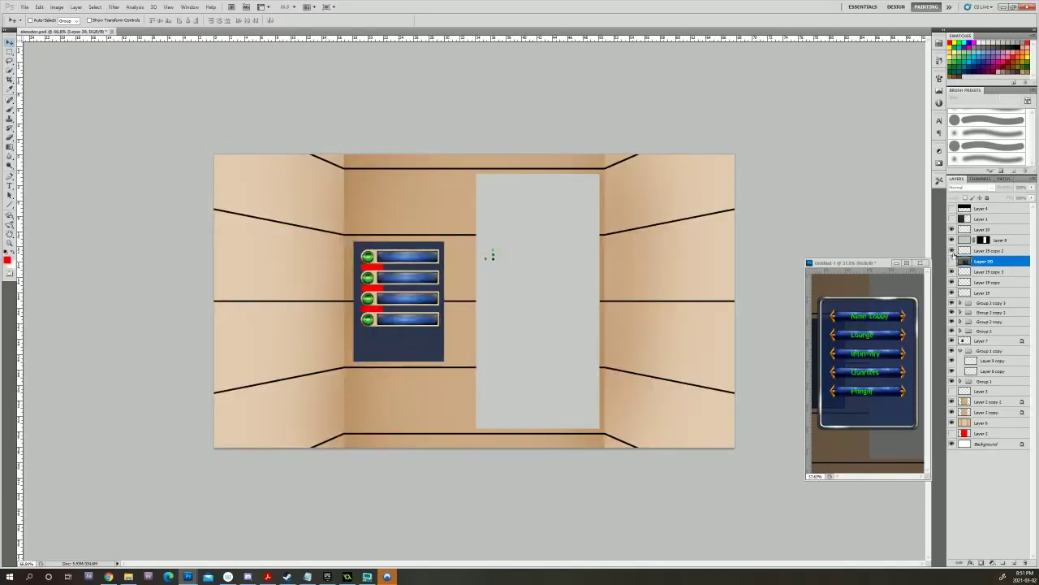
{"action": "left_click_drag", "start_coordinate": [990, 261], "coordinate": [1026, 559]}
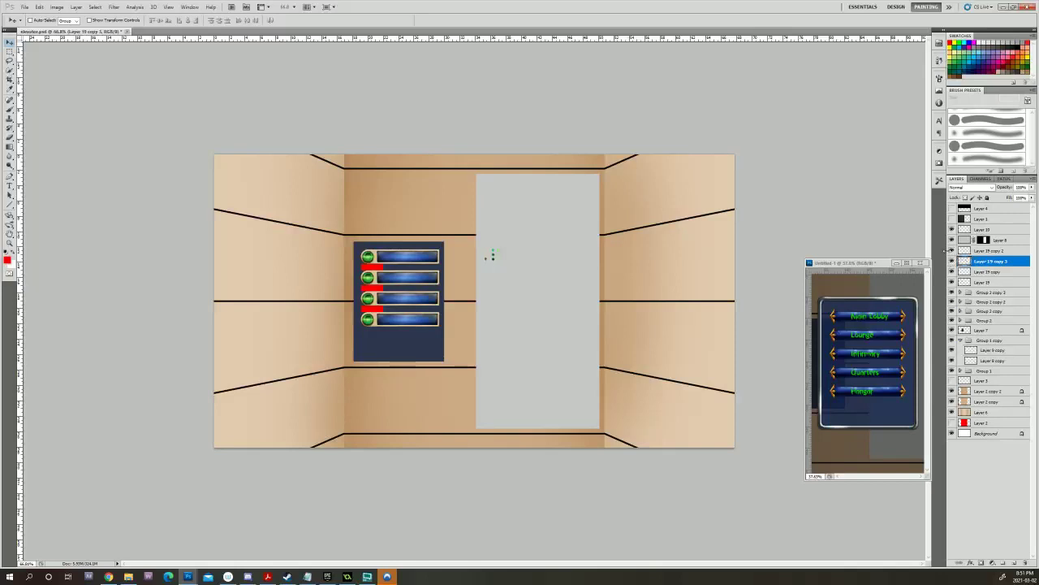
Move the red spacer Layer 19 copy 3 directly beneath the fourth button.
{"action": "key", "text": "ctrl+plus"}
{"action": "scroll", "coordinate": [373, 339], "scroll_direction": "up", "scroll_amount": 4}
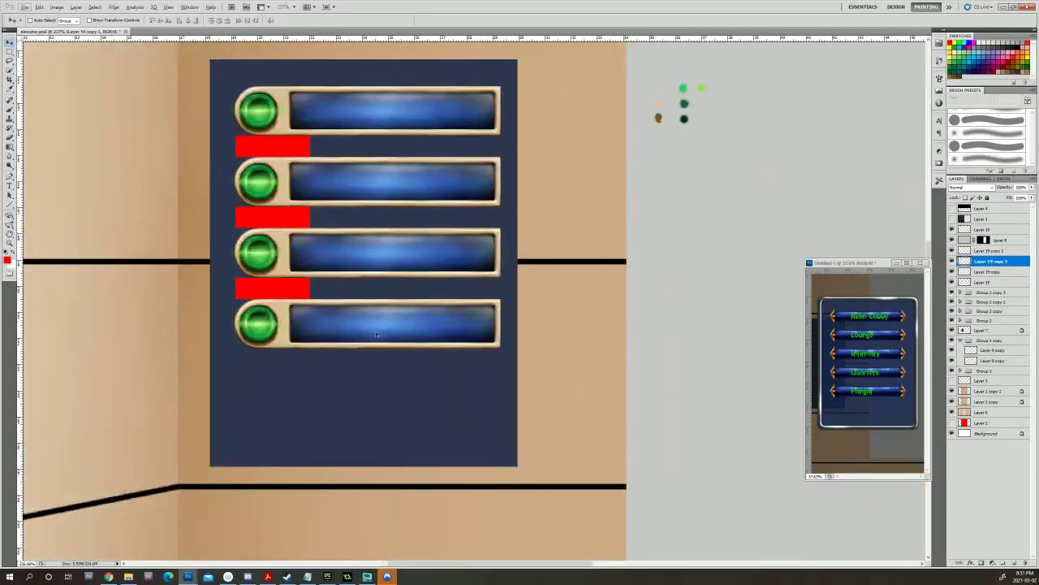
{"action": "left_click_drag", "start_coordinate": [357, 302], "coordinate": [357, 449]}
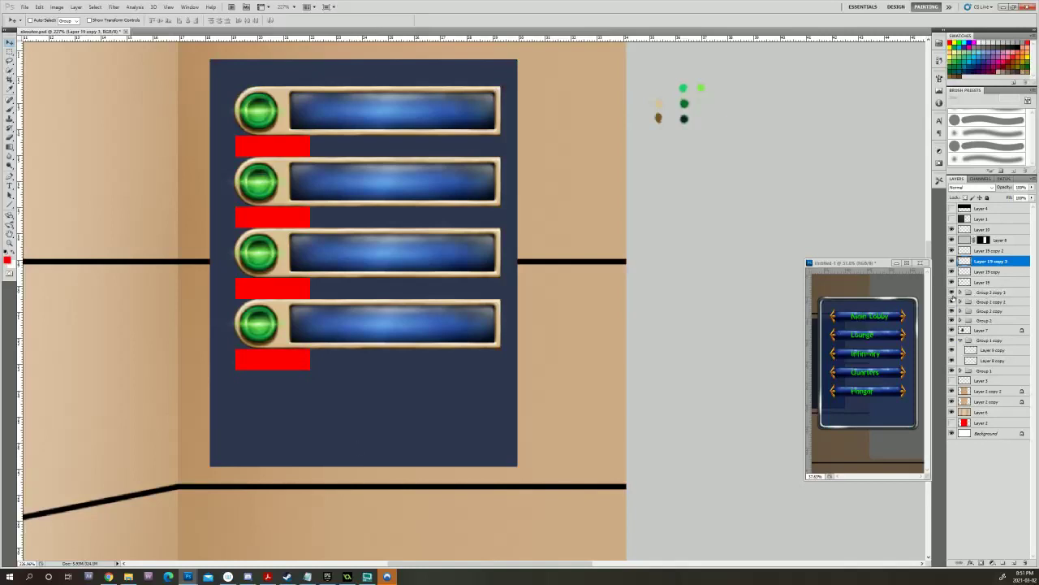
Duplicate the fourth button's group, Group 2 copy 3, and move the duplicate directly beneath the lowest red spacer.
{"action": "left_click", "coordinate": [952, 293]}
{"action": "left_click", "coordinate": [952, 292]}
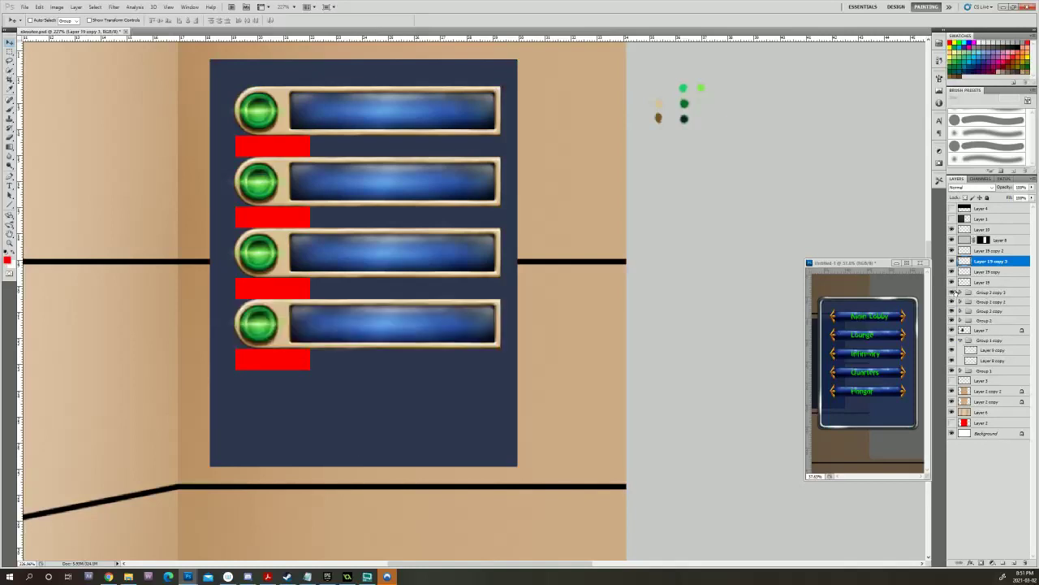
{"action": "left_click", "coordinate": [1022, 292]}
{"action": "left_click_drag", "start_coordinate": [1025, 292], "coordinate": [1013, 562]}
{"action": "left_click_drag", "start_coordinate": [377, 363], "coordinate": [380, 415]}
{"action": "scroll", "coordinate": [294, 387], "scroll_direction": "up", "scroll_amount": 5}
{"action": "scroll", "coordinate": [295, 389], "scroll_direction": "down", "scroll_amount": 10}
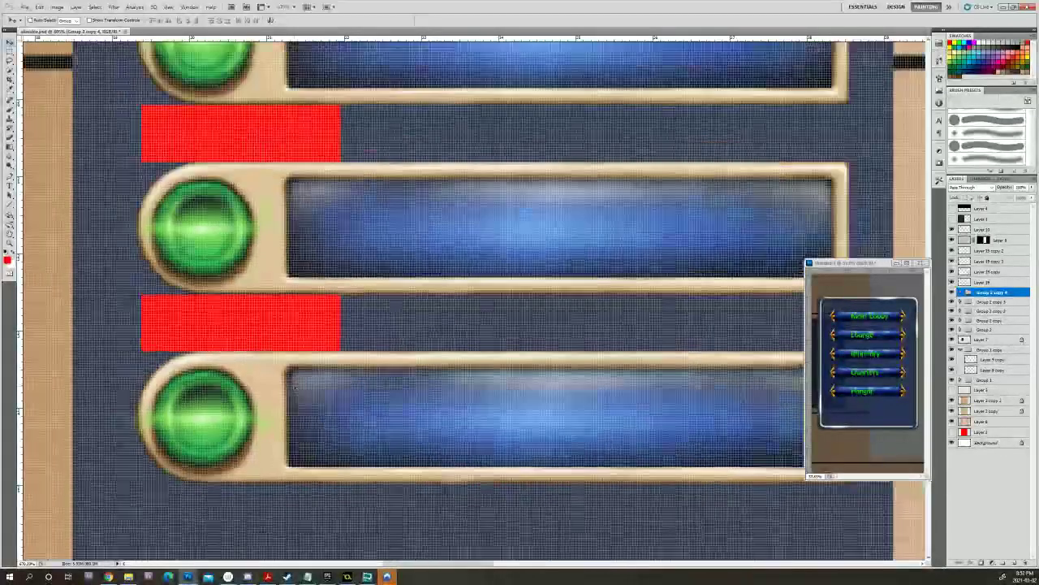
{"action": "scroll", "coordinate": [295, 387], "scroll_direction": "down", "scroll_amount": 1}
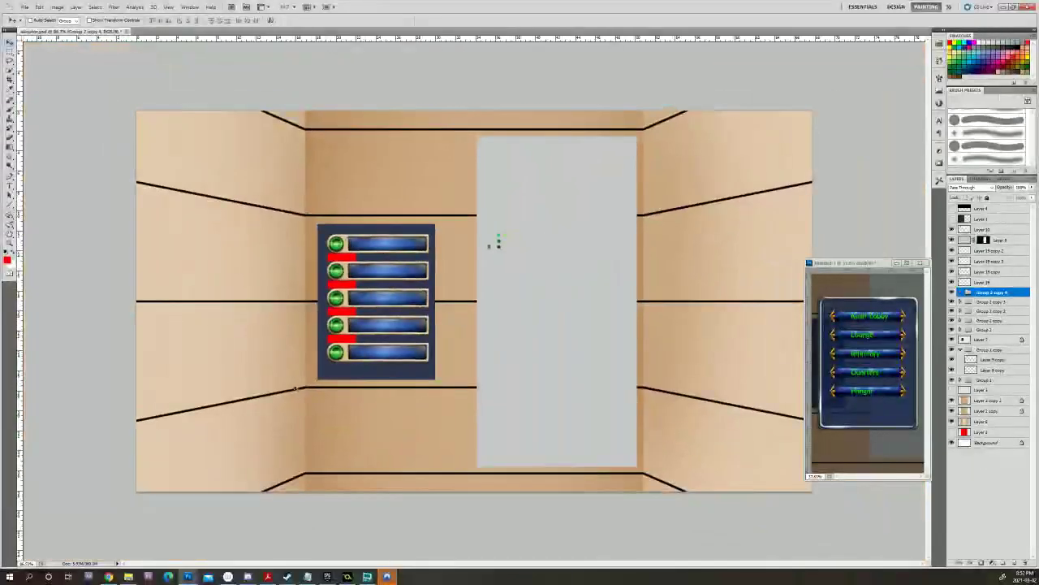
Hide the red spacer layers and gather Group 2 copy through Group 2 copy 4 in a new layer group.
{"action": "left_click_drag", "start_coordinate": [952, 252], "coordinate": [953, 283]}
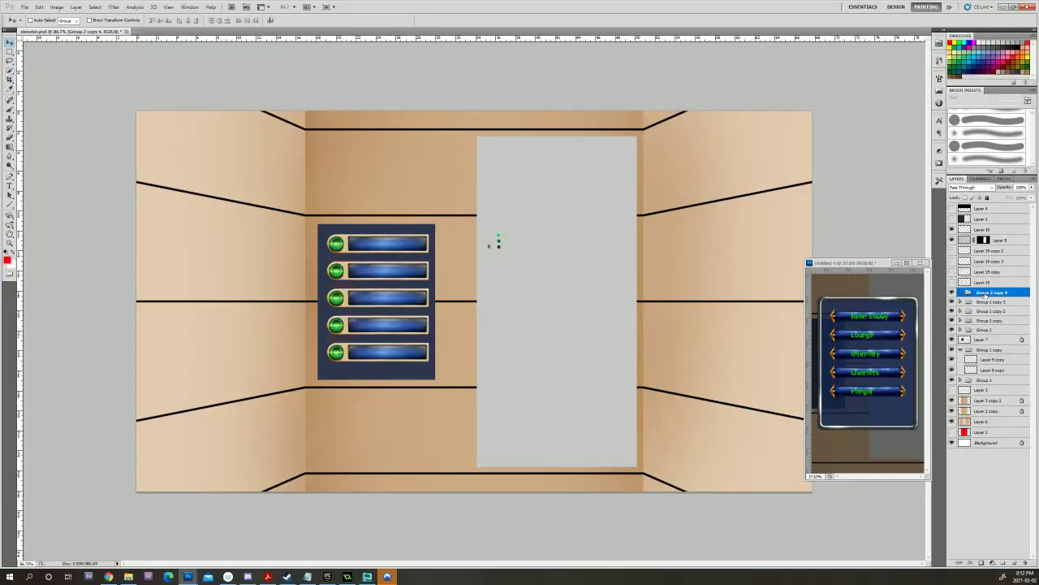
{"action": "left_click", "coordinate": [1004, 562]}
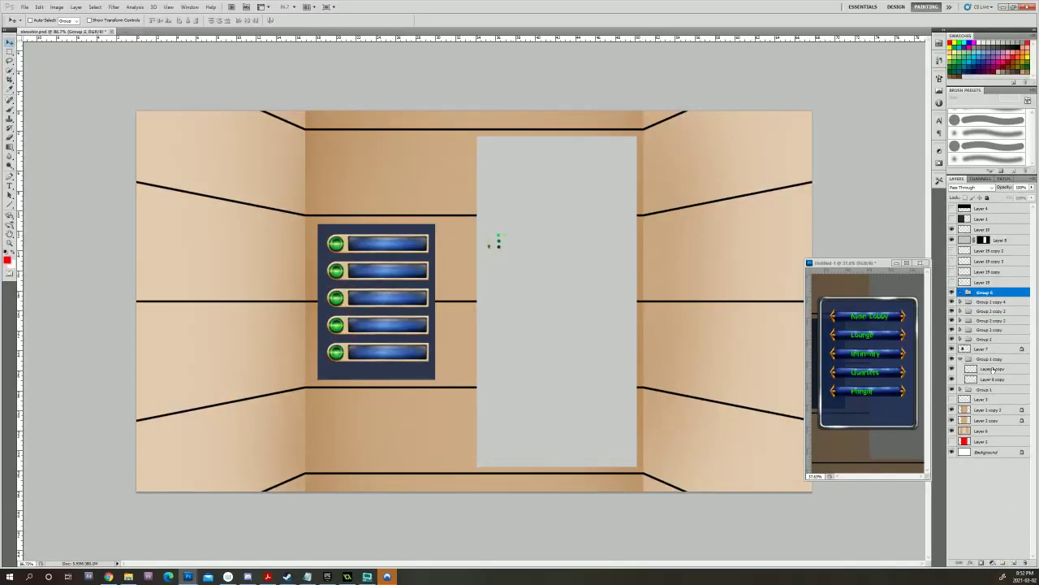
{"action": "left_click", "coordinate": [1000, 302]}
{"action": "left_click_drag", "start_coordinate": [999, 304], "coordinate": [1000, 295]}
{"action": "left_click", "coordinate": [952, 293]}
{"action": "left_click", "coordinate": [952, 293]}
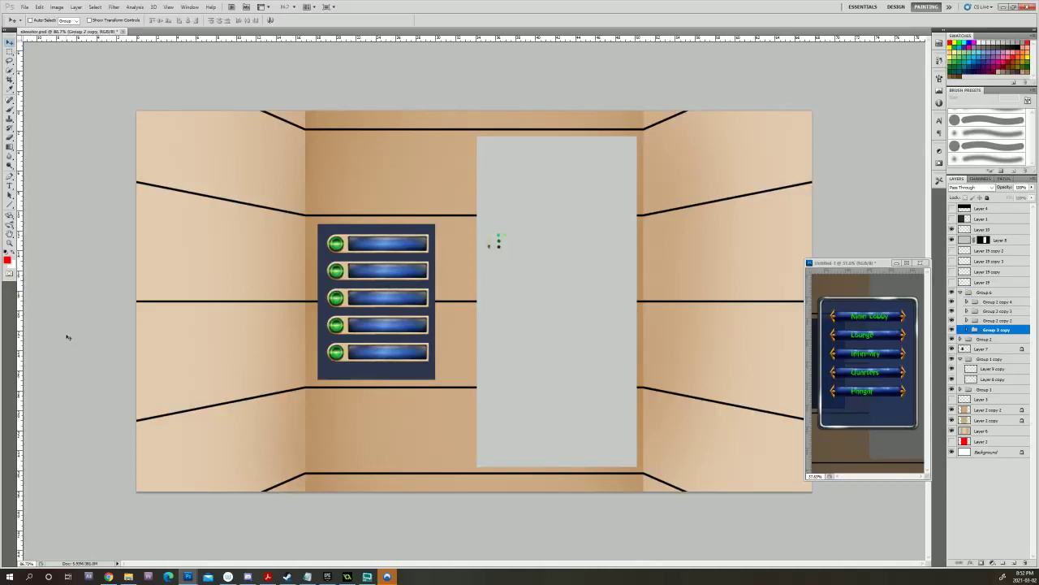
Try to nudge Group 6 left to centre its buttons on the dark panel.
{"action": "left_click", "coordinate": [992, 291]}
{"action": "scroll", "coordinate": [433, 272], "scroll_direction": "up", "scroll_amount": 3}
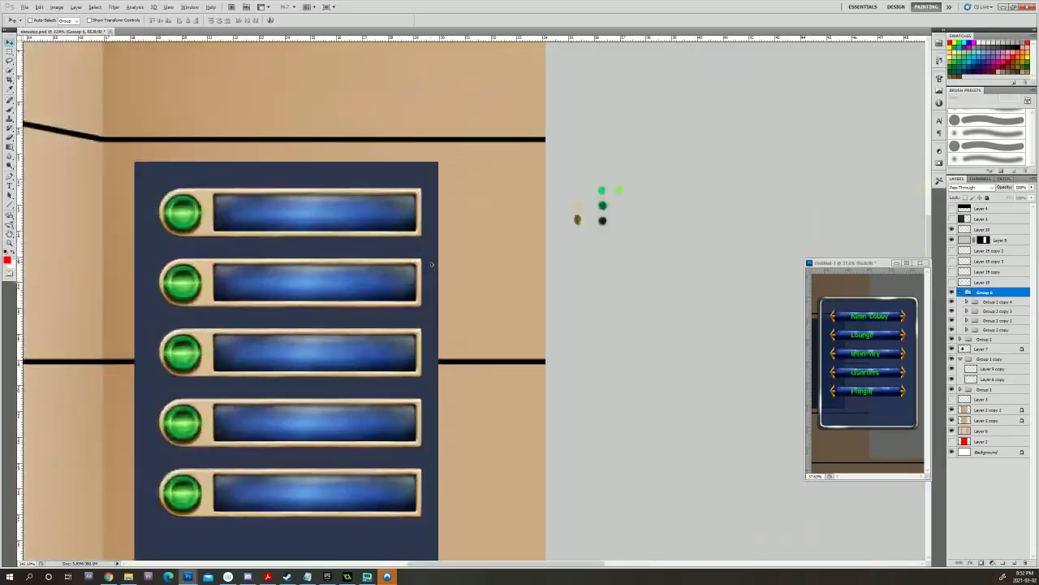
{"action": "key", "text": "Left"}
{"action": "key", "text": "Left"}
{"action": "key", "text": "Left"}
{"action": "key", "text": "Left"}
{"action": "key", "text": "Left"}
{"action": "key", "text": "Left"}
{"action": "key", "text": "Left"}
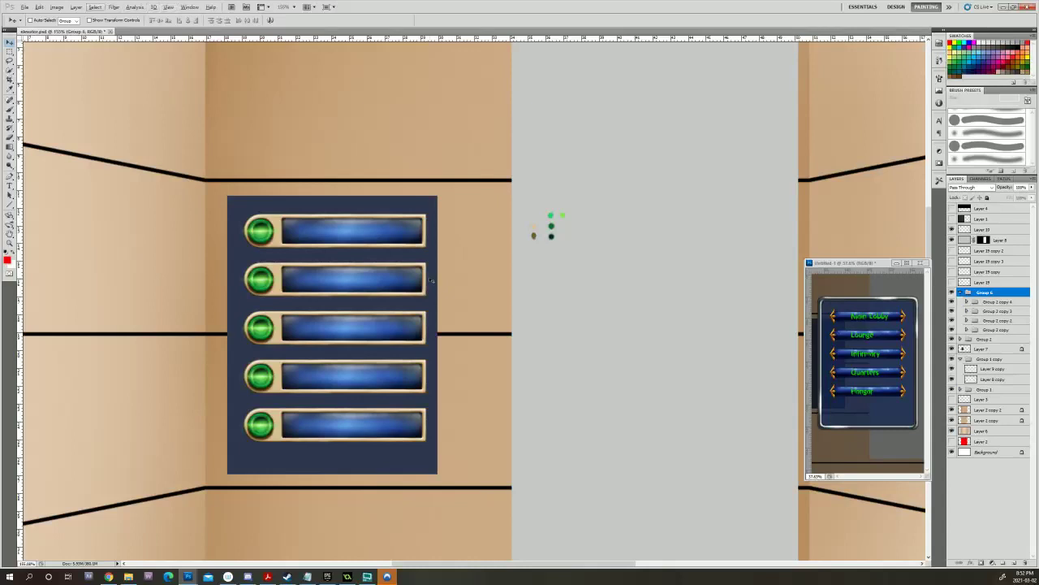
{"action": "key", "text": "Left"}
{"action": "key", "text": "Left"}
{"action": "key", "text": "Left"}
{"action": "key", "text": "Left"}
{"action": "key", "text": "Left"}
{"action": "key", "text": "Left"}
{"action": "key", "text": "Left"}
{"action": "key", "text": "Left"}
{"action": "key", "text": "Left"}
{"action": "key", "text": "Left"}
{"action": "key", "text": "Left"}
{"action": "key", "text": "Left"}
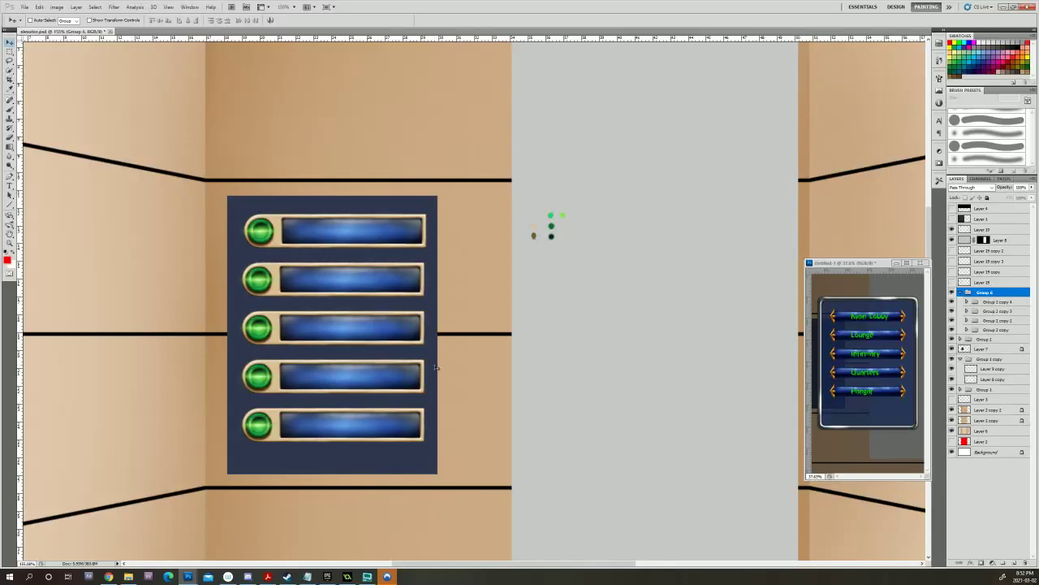
{"action": "key", "text": "Right"}
{"action": "key", "text": "Right"}
Add the first button's Group 2 to Group 6 and nudge the whole group left to centre the five buttons across the panel.
{"action": "left_click_drag", "start_coordinate": [996, 339], "coordinate": [989, 286]}
{"action": "left_click", "coordinate": [989, 289]}
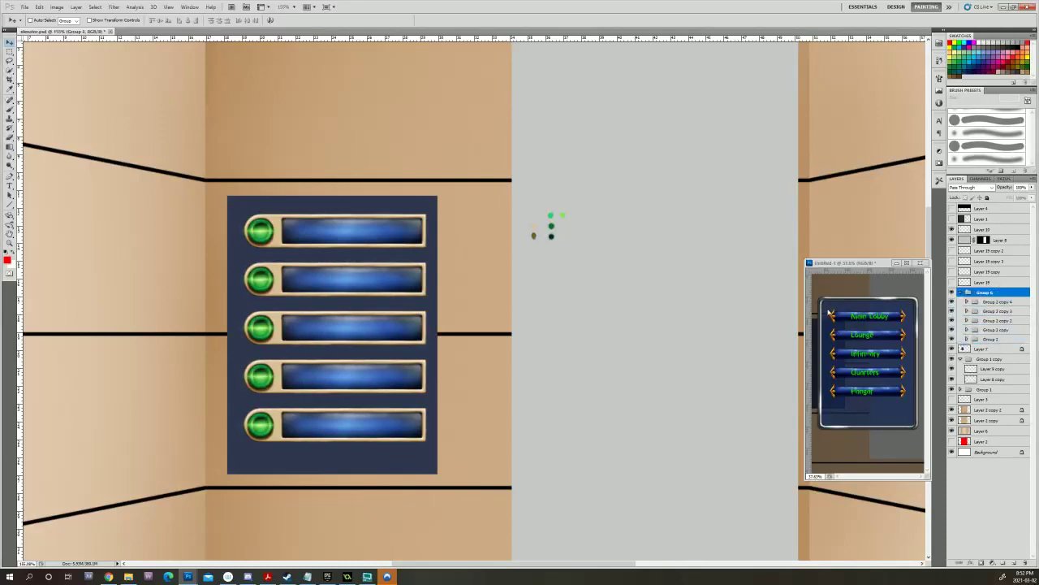
{"action": "key", "text": "Left"}
{"action": "key", "text": "Left"}
{"action": "key", "text": "Left"}
{"action": "key", "text": "Left"}
{"action": "key", "text": "Left"}
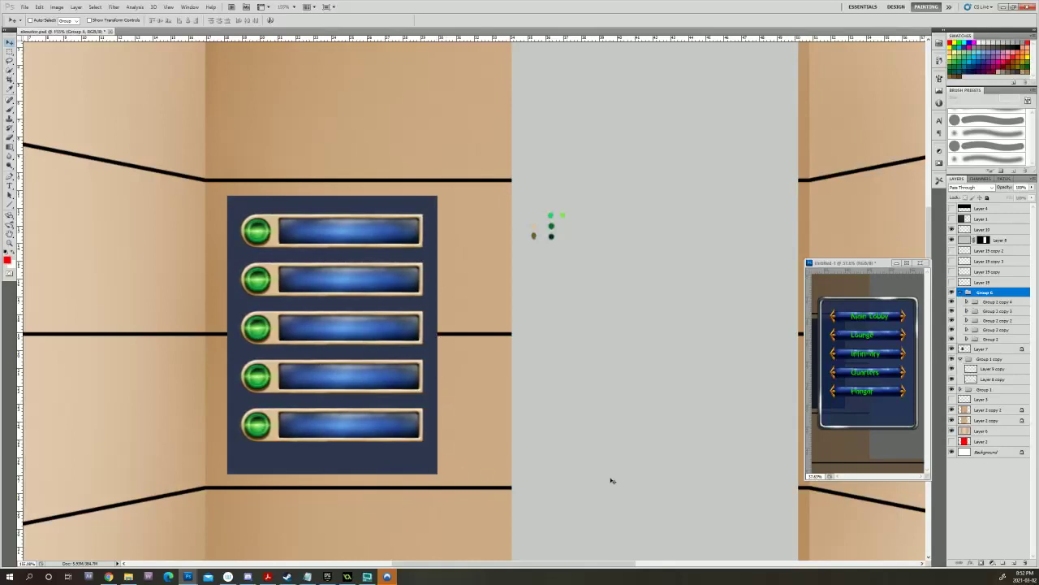
{"action": "key", "text": "Left"}
{"action": "key", "text": "Right"}
{"action": "key", "text": "Left"}
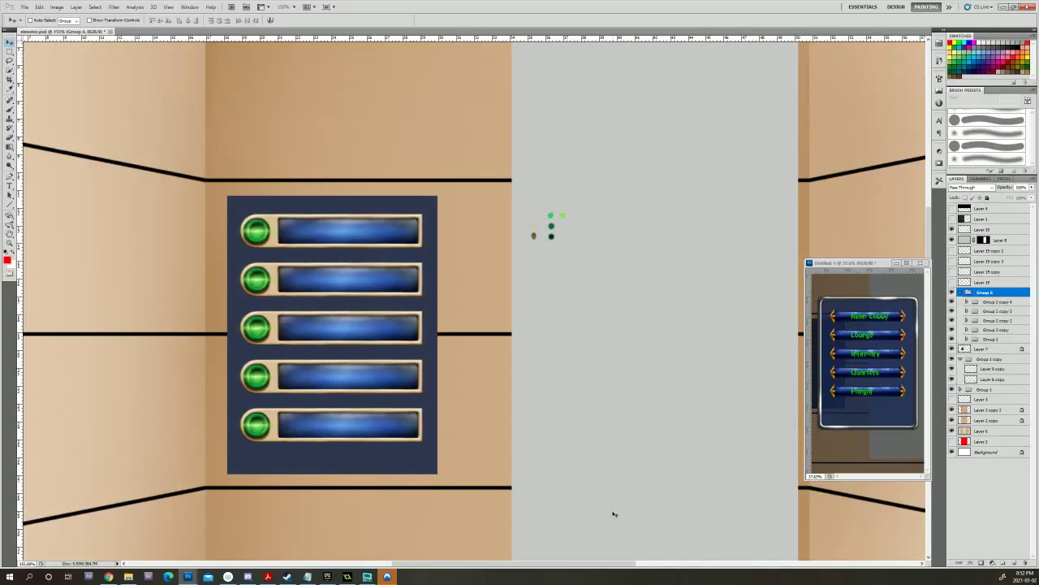
{"action": "key", "text": "Right"}
{"action": "scroll", "coordinate": [406, 412], "scroll_direction": "up", "scroll_amount": 4}
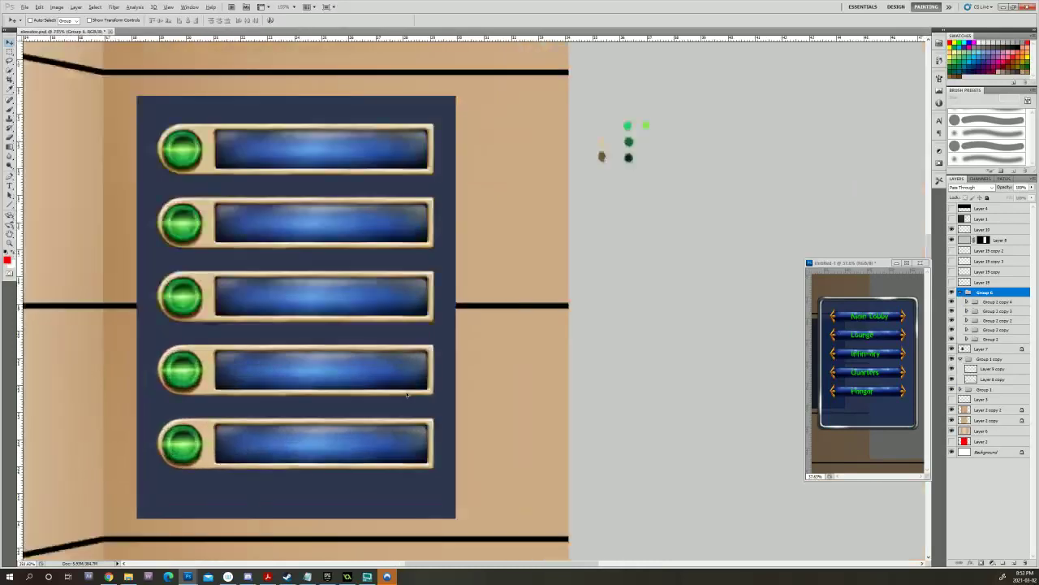
{"action": "key", "text": "Left"}
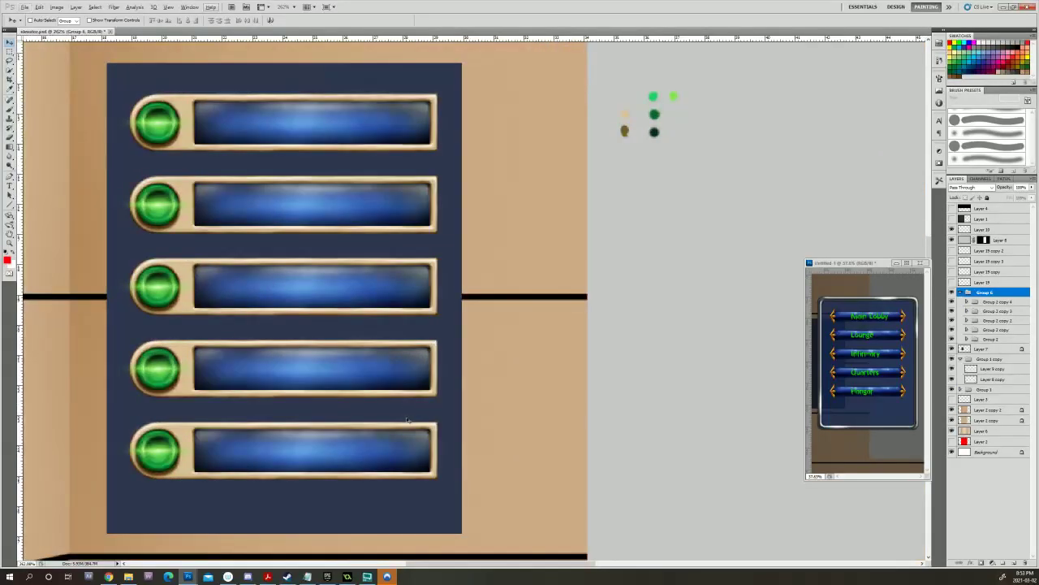
{"action": "key", "text": "Escape"}
{"action": "key", "text": "Left"}
{"action": "key", "text": "Right"}
{"action": "scroll", "coordinate": [409, 421], "scroll_direction": "down", "scroll_amount": 5}
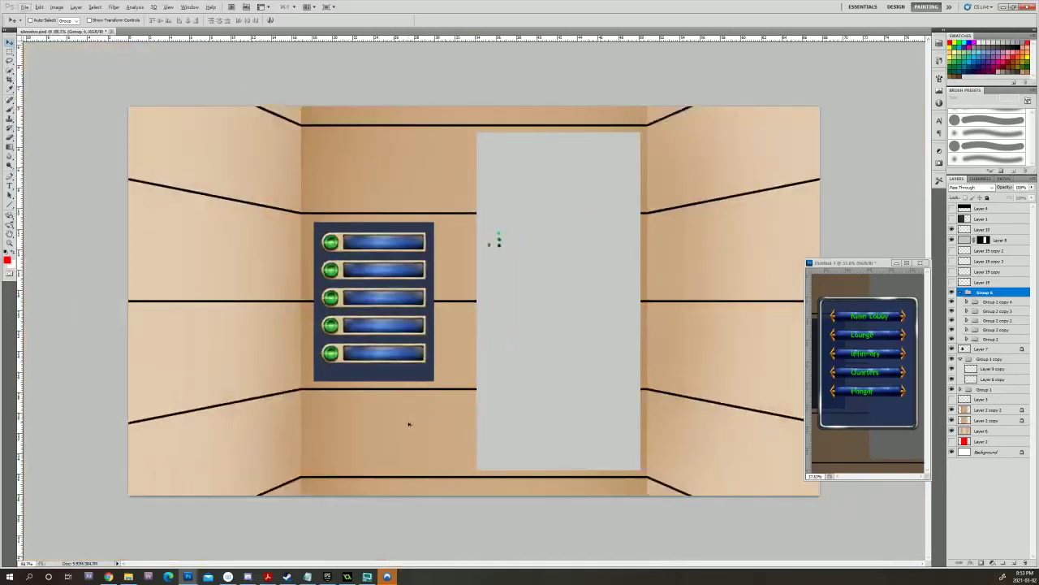
Duplicate Group 6 and merge the duplicate group into a single layer.
{"action": "left_click", "coordinate": [961, 292]}
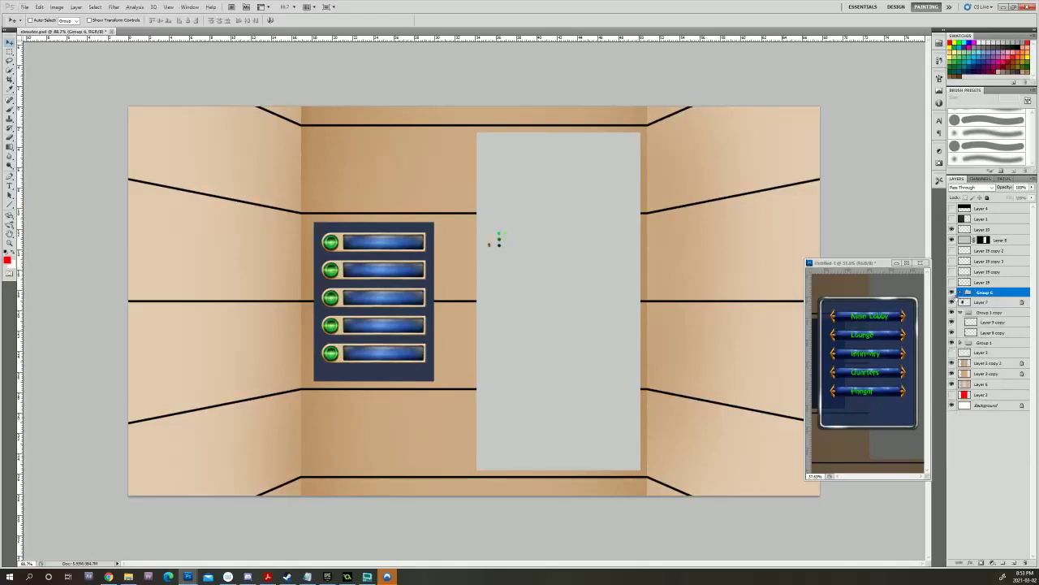
{"action": "left_click", "coordinate": [952, 291]}
{"action": "left_click", "coordinate": [952, 291]}
{"action": "left_click_drag", "start_coordinate": [1009, 291], "coordinate": [1013, 562]}
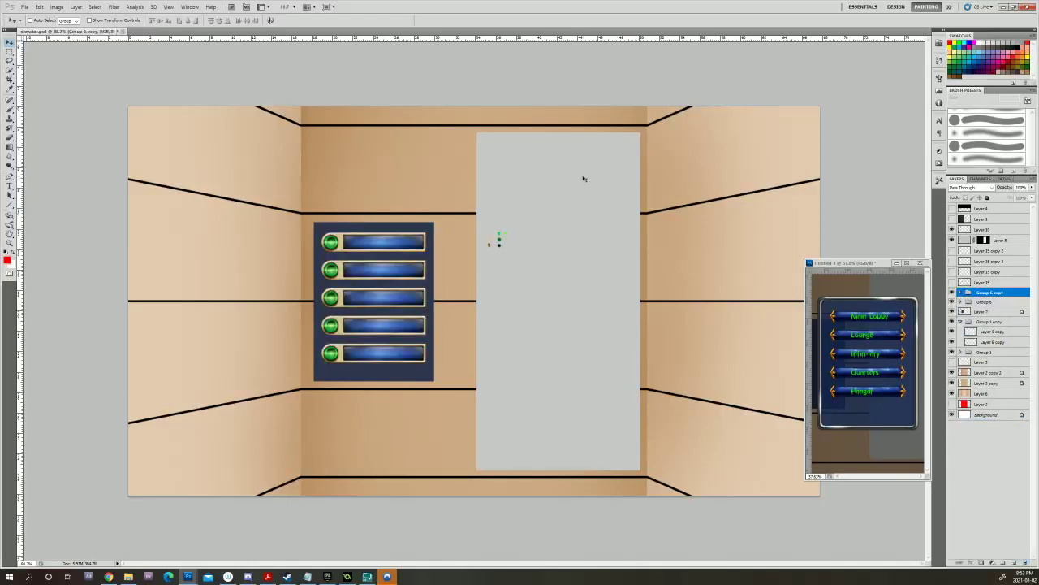
{"action": "left_click", "coordinate": [39, 8]}
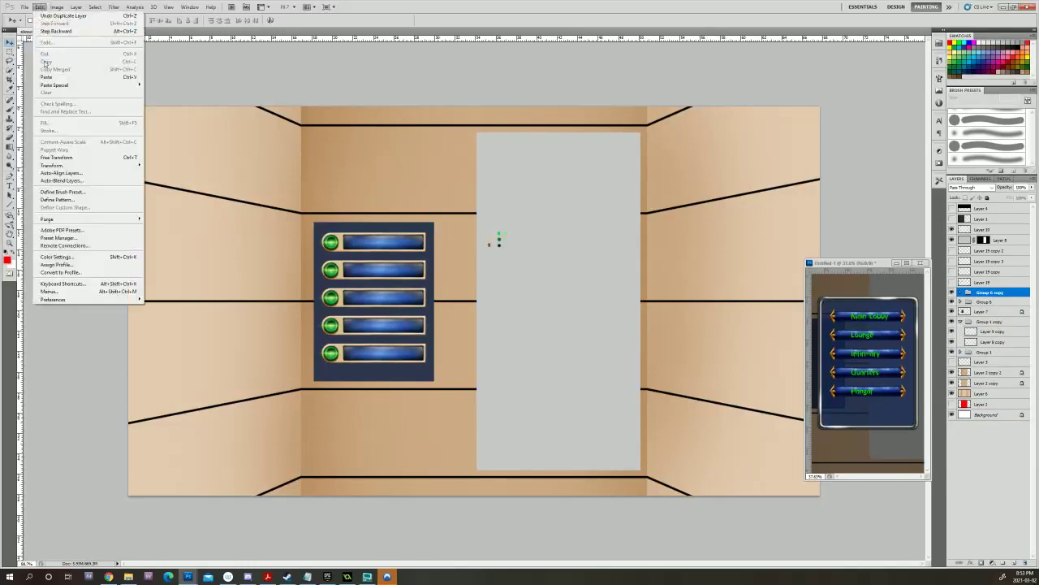
{"action": "left_click", "coordinate": [41, 8]}
{"action": "right_click", "coordinate": [991, 292]}
{"action": "left_click", "coordinate": [998, 404]}
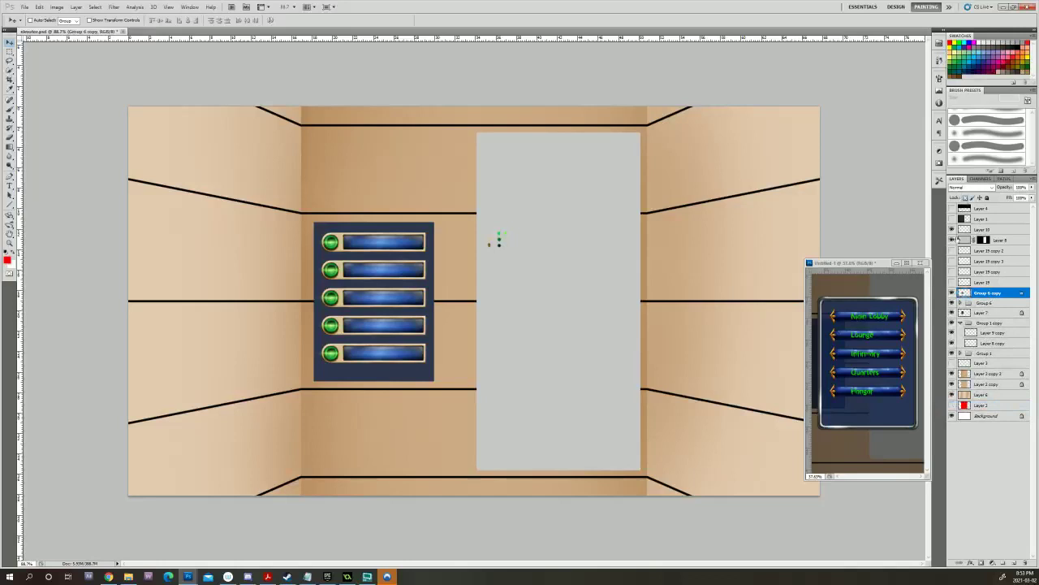
Fill the visible pixels of the merged Group 6 copy layer with red and toggle its visibility to compare.
{"action": "key", "text": "shift+alt+BackSpace"}
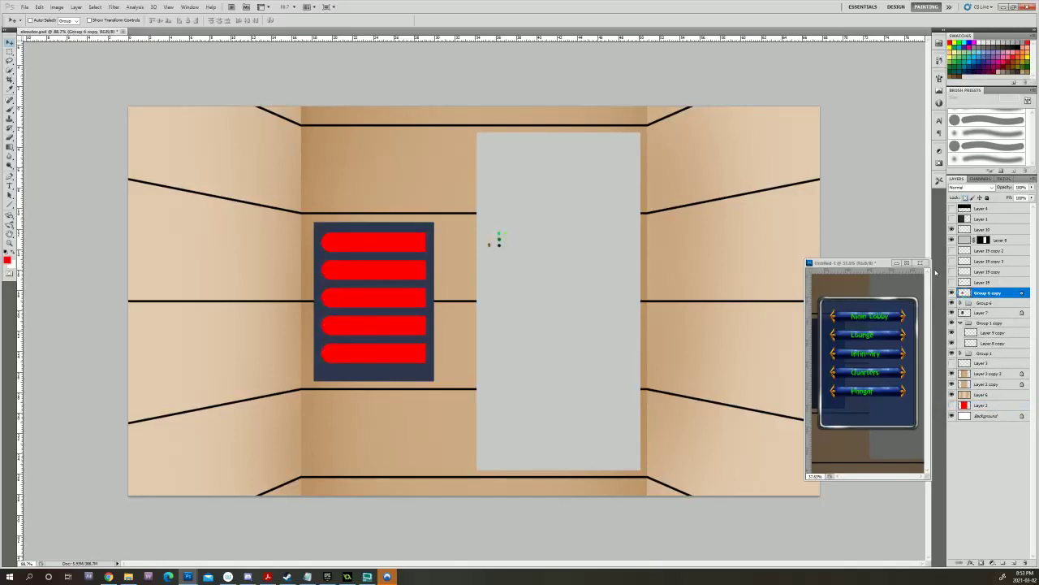
{"action": "left_click", "coordinate": [952, 292]}
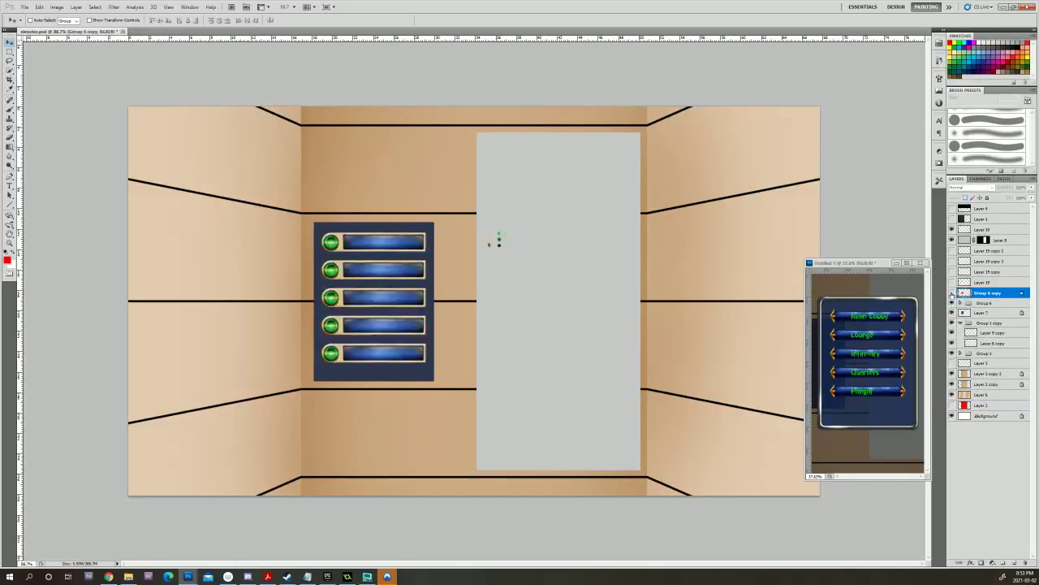
{"action": "left_click", "coordinate": [953, 292]}
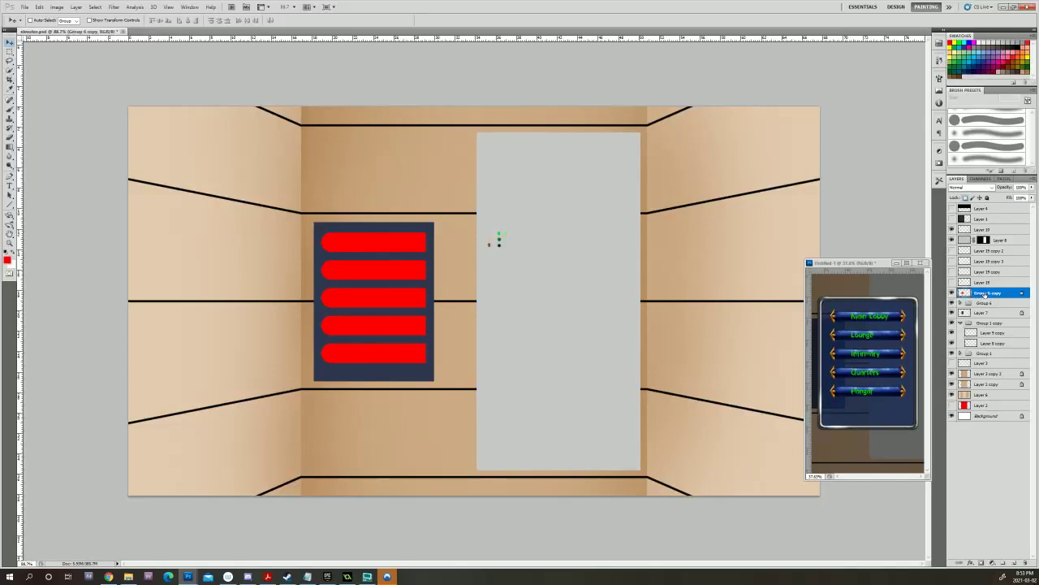
Move the red Group 6 copy layer into Group 6 and collapse the group.
{"action": "left_click", "coordinate": [983, 302]}
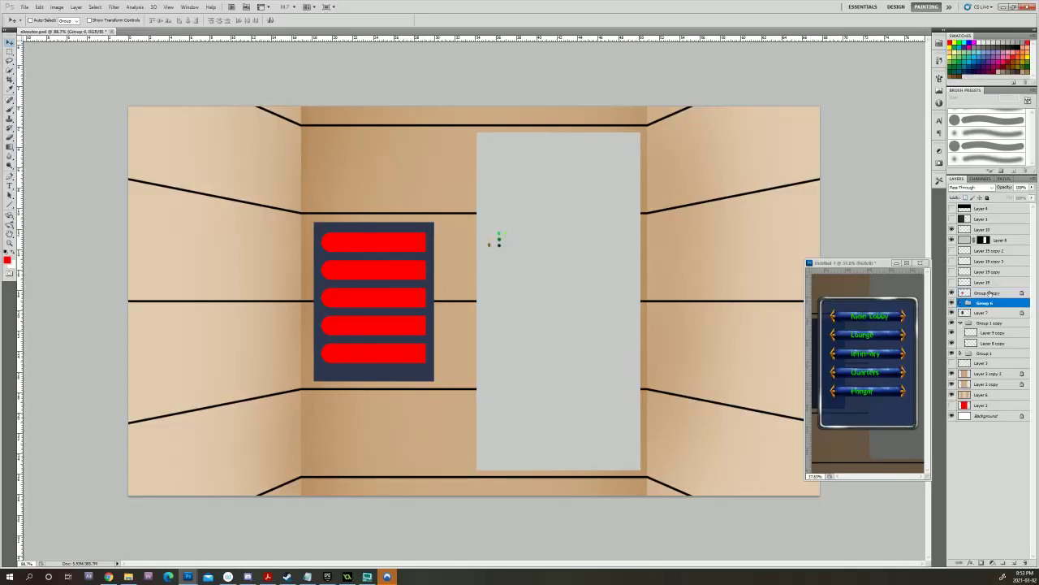
{"action": "left_click", "coordinate": [961, 302]}
{"action": "left_click_drag", "start_coordinate": [984, 299], "coordinate": [981, 304]}
{"action": "left_click", "coordinate": [961, 292]}
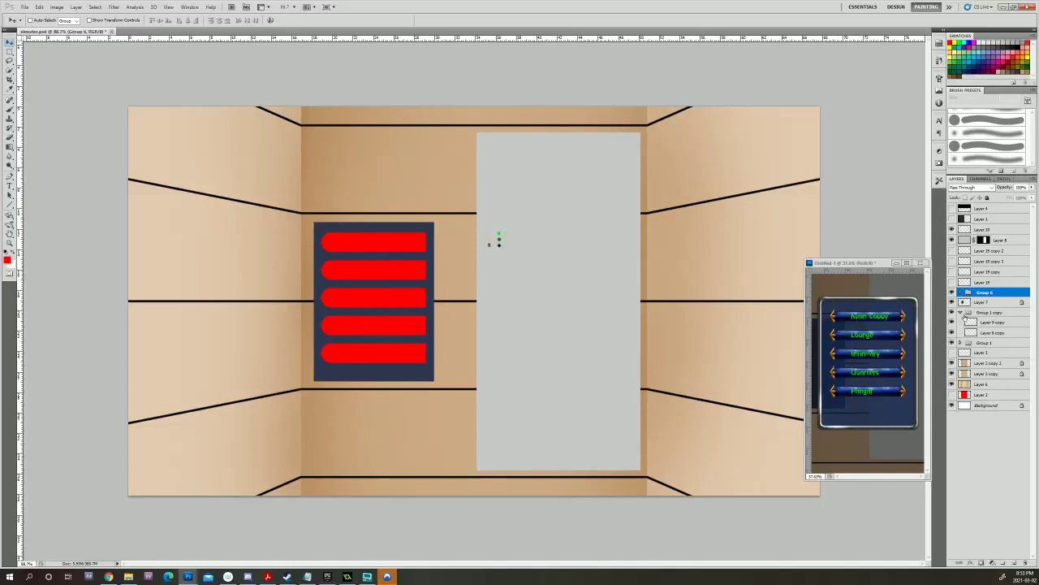
Set the foreground colour to bright green.
{"action": "scroll", "coordinate": [385, 258], "scroll_direction": "up", "scroll_amount": 5}
{"action": "scroll", "coordinate": [386, 259], "scroll_direction": "up", "scroll_amount": 4}
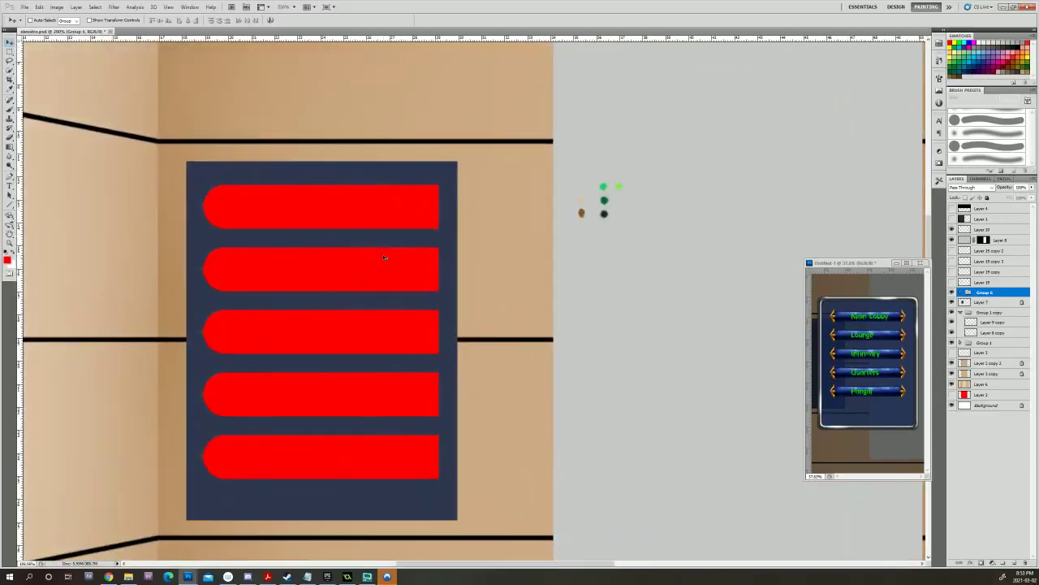
{"action": "scroll", "coordinate": [385, 257], "scroll_direction": "down", "scroll_amount": 1}
{"action": "scroll", "coordinate": [385, 257], "scroll_direction": "up", "scroll_amount": 2}
{"action": "scroll", "coordinate": [384, 258], "scroll_direction": "down", "scroll_amount": 1}
{"action": "left_click_drag", "start_coordinate": [369, 534], "coordinate": [379, 491]}
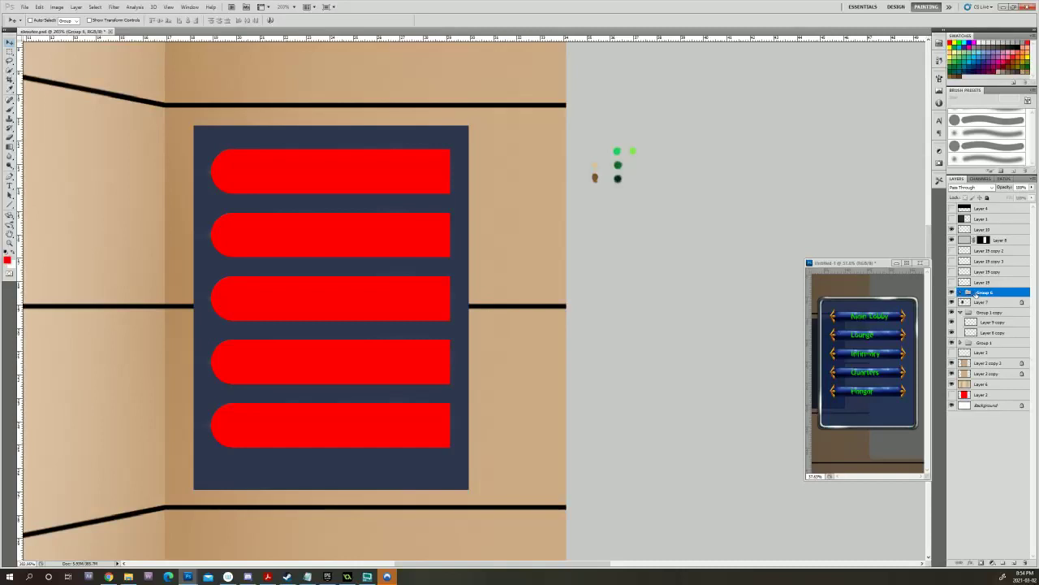
{"action": "scroll", "coordinate": [296, 139], "scroll_direction": "up", "scroll_amount": 5}
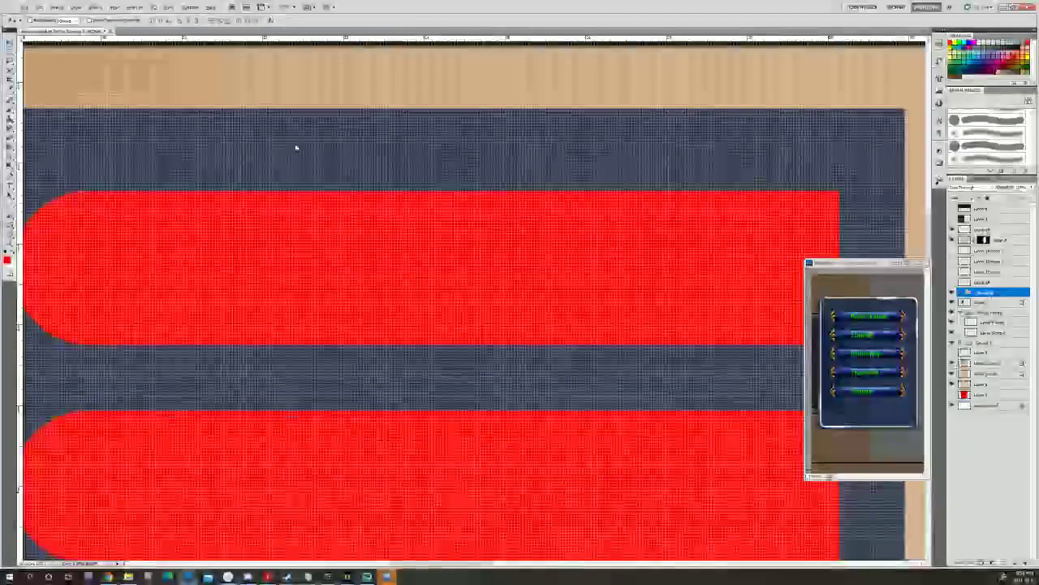
{"action": "left_click", "coordinate": [7, 259]}
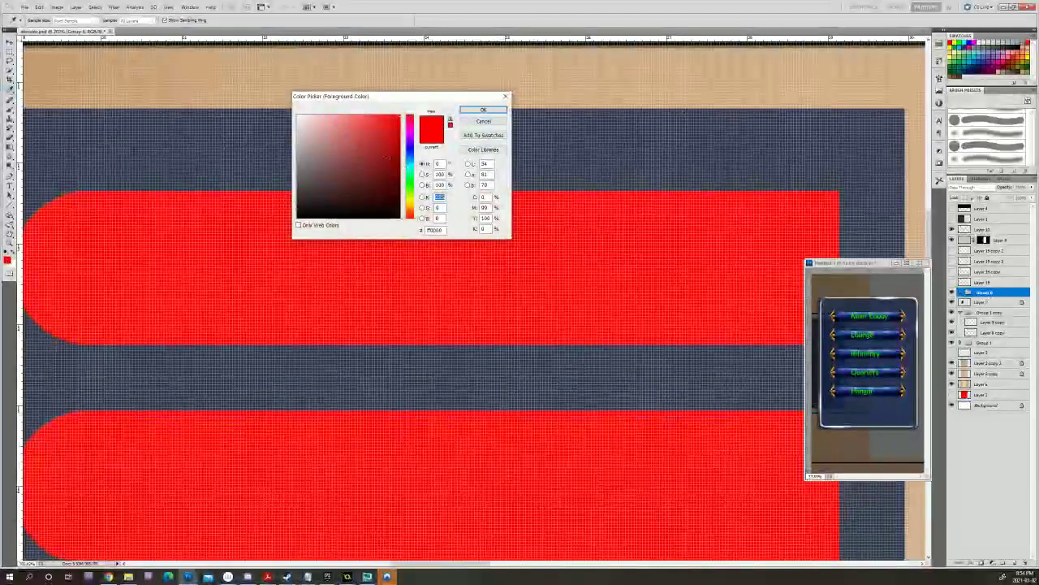
{"action": "left_click", "coordinate": [413, 189]}
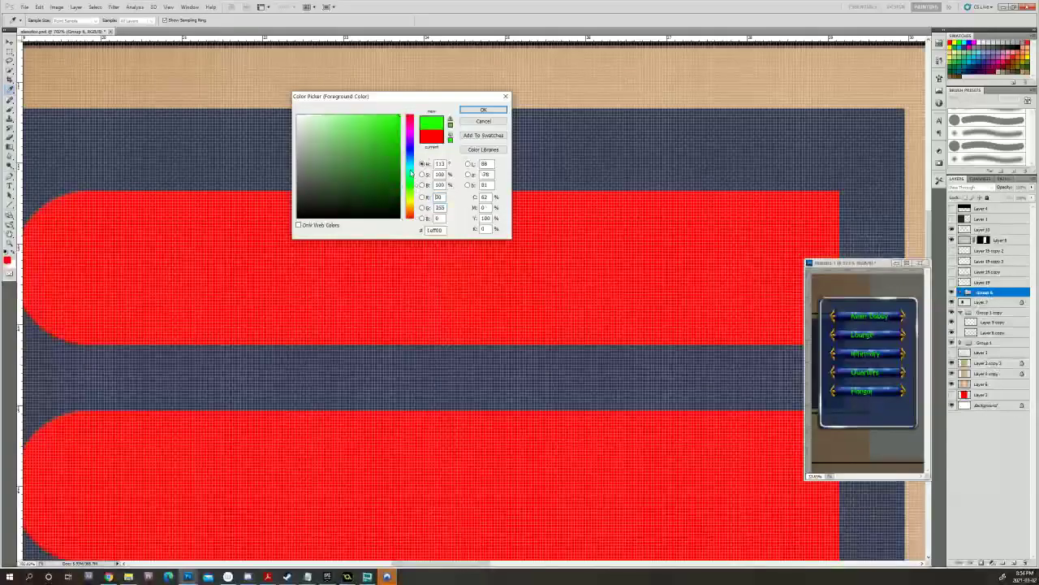
{"action": "left_click", "coordinate": [483, 109]}
Fill a green spacer between the panel's upper edge and the first button on a new masked layer, and apply the mask.
{"action": "left_click_drag", "start_coordinate": [209, 131], "coordinate": [354, 230]}
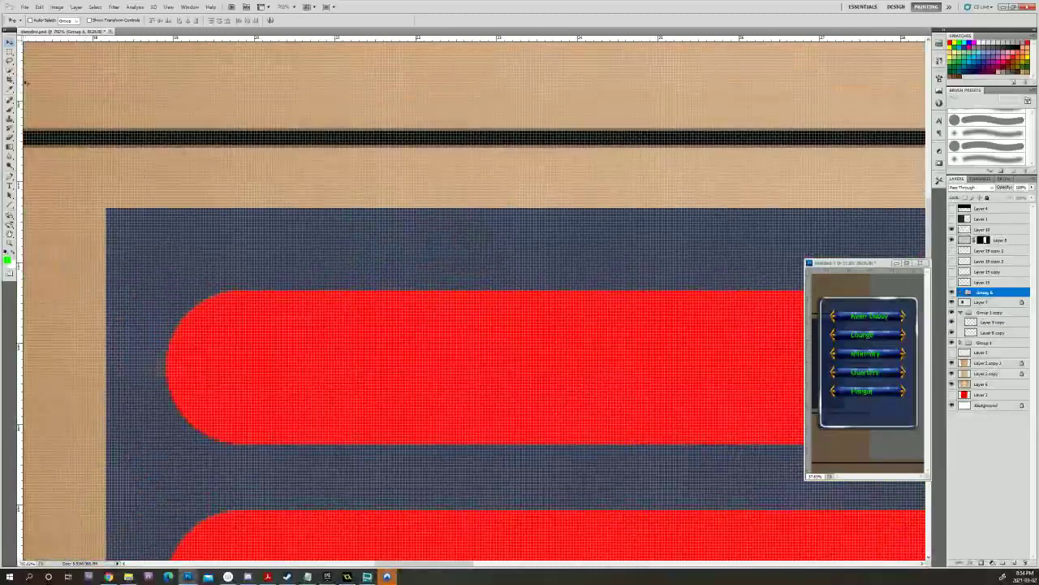
{"action": "left_click", "coordinate": [10, 52]}
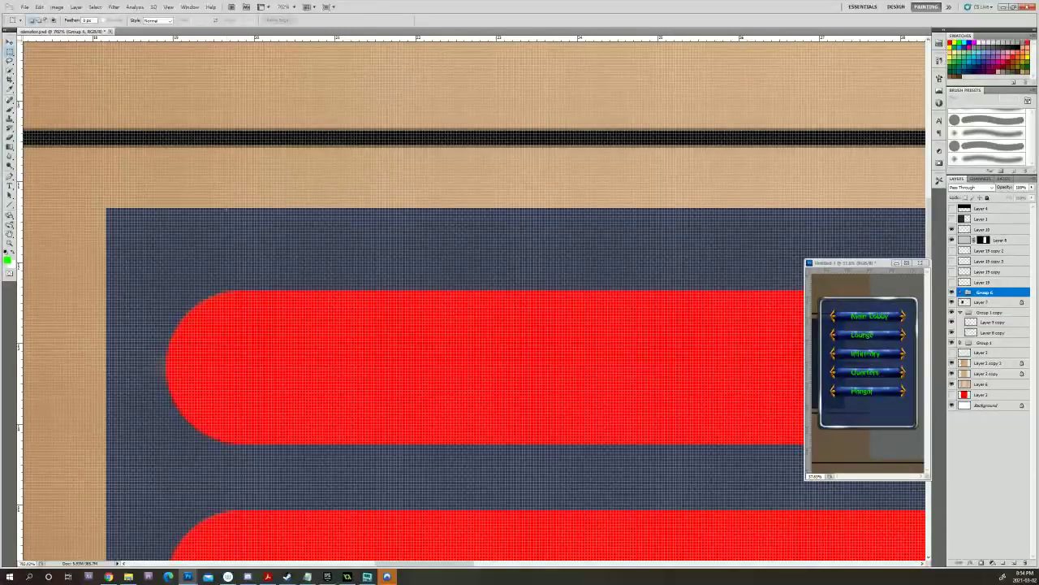
{"action": "left_click_drag", "start_coordinate": [226, 208], "coordinate": [340, 290]}
{"action": "left_click", "coordinate": [1015, 562]}
{"action": "left_click", "coordinate": [982, 561]}
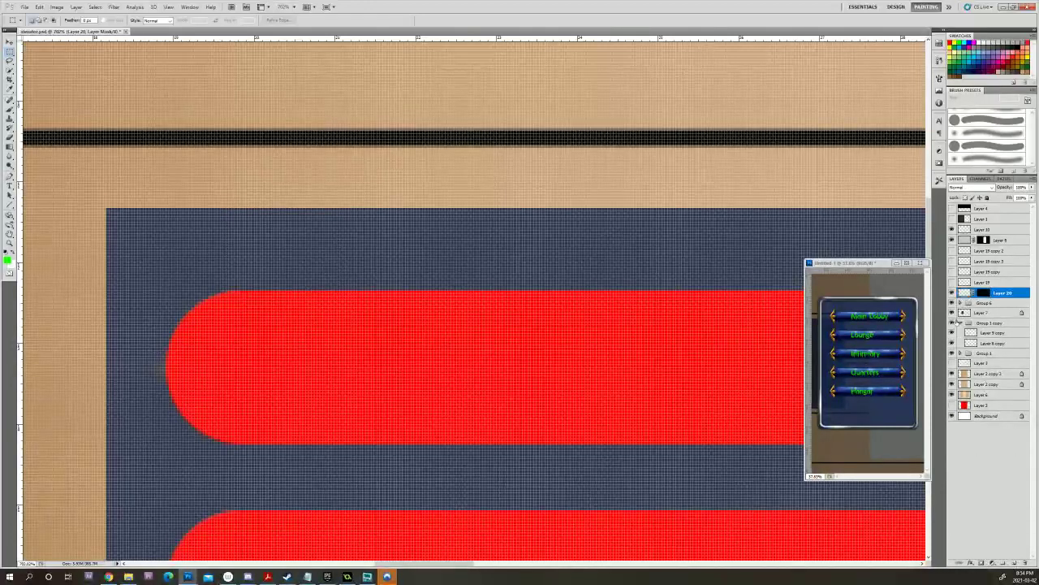
{"action": "key", "text": "alt+BackSpace"}
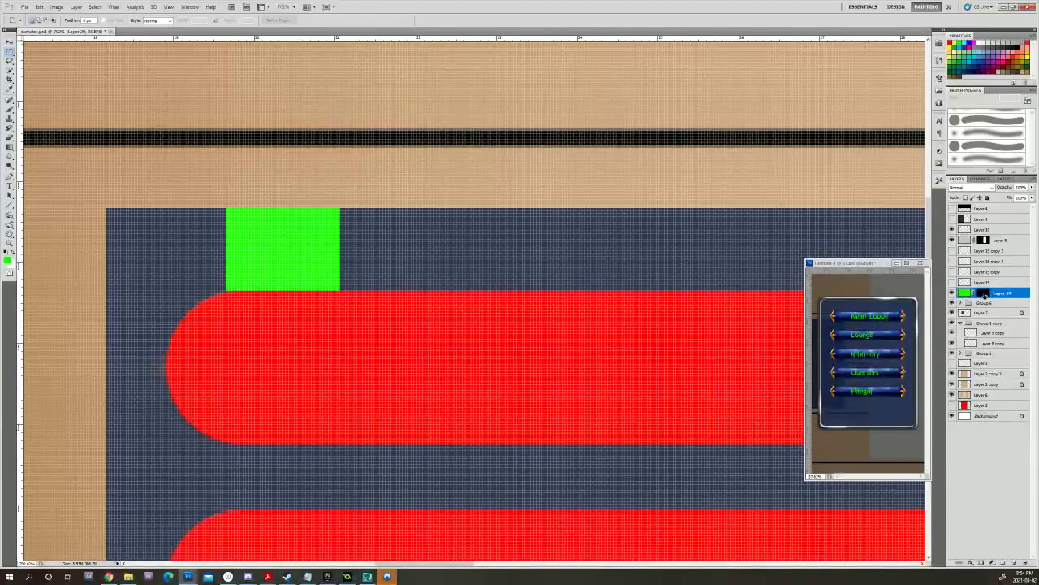
{"action": "right_click", "coordinate": [984, 295]}
{"action": "left_click", "coordinate": [974, 321]}
Duplicate the green spacer layer, Layer 20.
{"action": "key", "text": "v"}
{"action": "left_click_drag", "start_coordinate": [308, 223], "coordinate": [324, 272]}
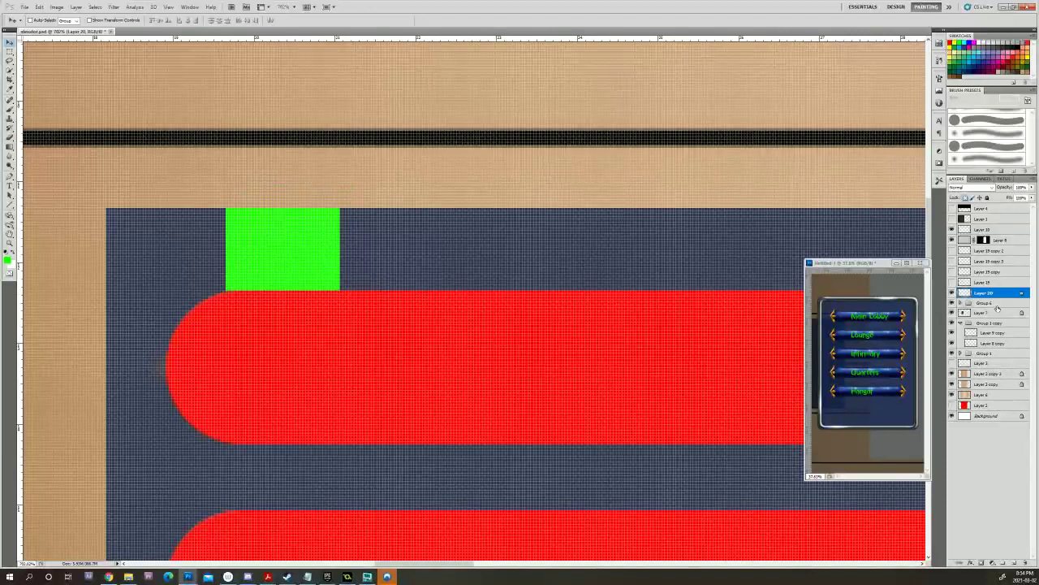
{"action": "left_click_drag", "start_coordinate": [1007, 295], "coordinate": [1014, 562]}
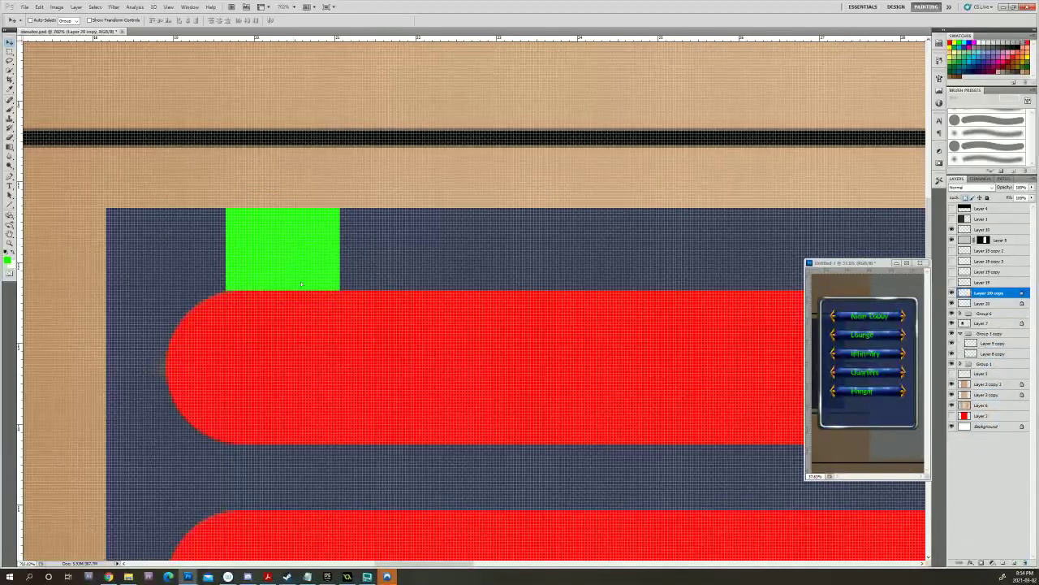
Move the duplicated green spacer down the panel so it sits directly beneath the last red button.
{"action": "left_click_drag", "start_coordinate": [301, 320], "coordinate": [303, 557]}
{"action": "left_click_drag", "start_coordinate": [376, 448], "coordinate": [475, 41]}
{"action": "left_click_drag", "start_coordinate": [389, 122], "coordinate": [389, 523]}
{"action": "left_click_drag", "start_coordinate": [388, 523], "coordinate": [437, 203]}
{"action": "scroll", "coordinate": [485, 317], "scroll_direction": "down", "scroll_amount": 5}
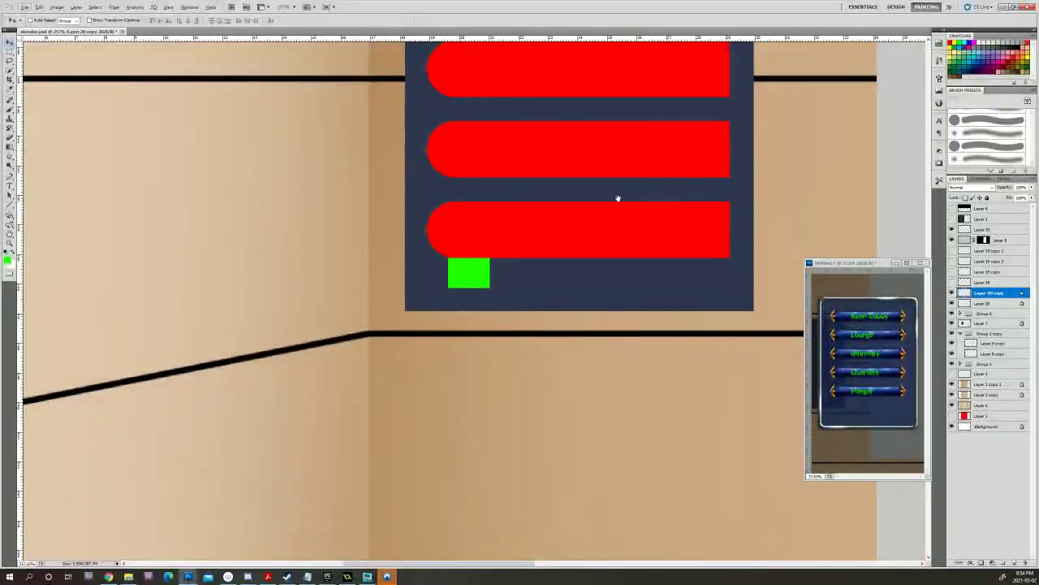
{"action": "left_click_drag", "start_coordinate": [617, 202], "coordinate": [548, 364]}
Duplicate Group 6 and hide the original group.
{"action": "left_click", "coordinate": [1012, 315]}
{"action": "left_click_drag", "start_coordinate": [1013, 317], "coordinate": [1014, 562]}
{"action": "left_click", "coordinate": [951, 323]}
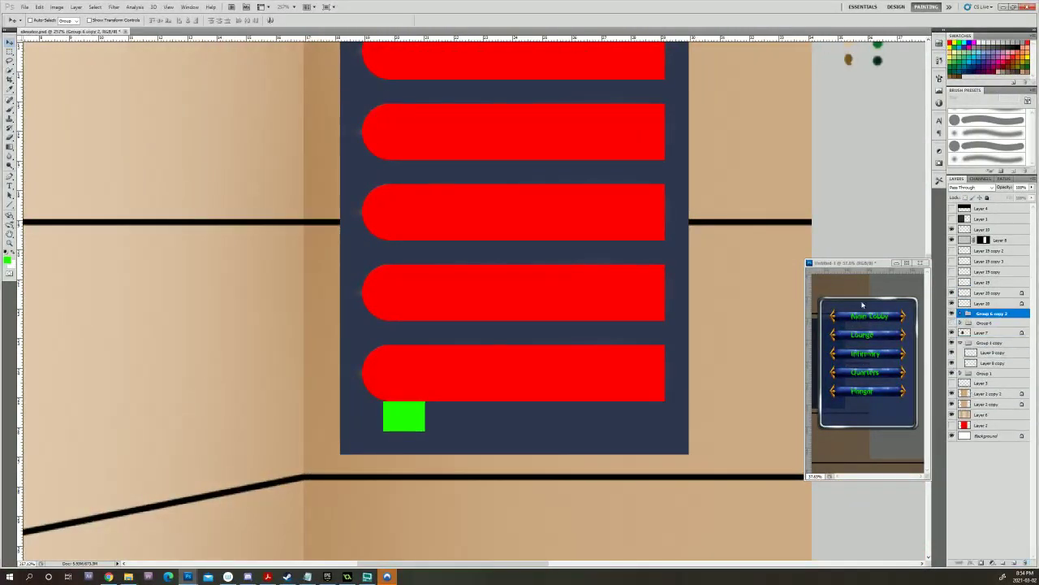
{"action": "key", "text": "Down"}
{"action": "key", "text": "Down"}
{"action": "key", "text": "Down"}
{"action": "key", "text": "Down"}
{"action": "key", "text": "Down"}
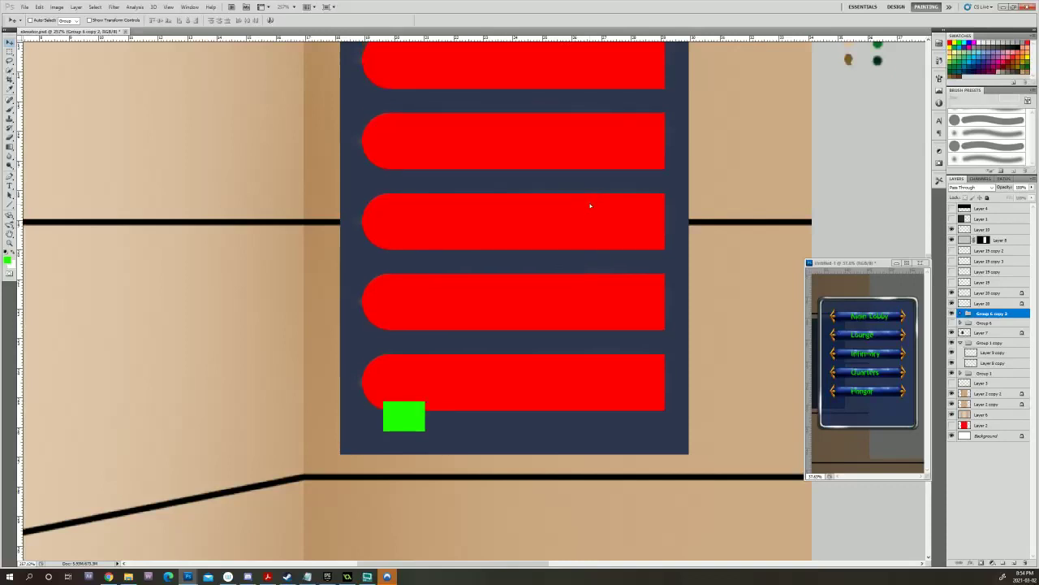
{"action": "key", "text": "Up"}
{"action": "key", "text": "Up"}
{"action": "key", "text": "Up"}
{"action": "key", "text": "Up"}
{"action": "key", "text": "Up"}
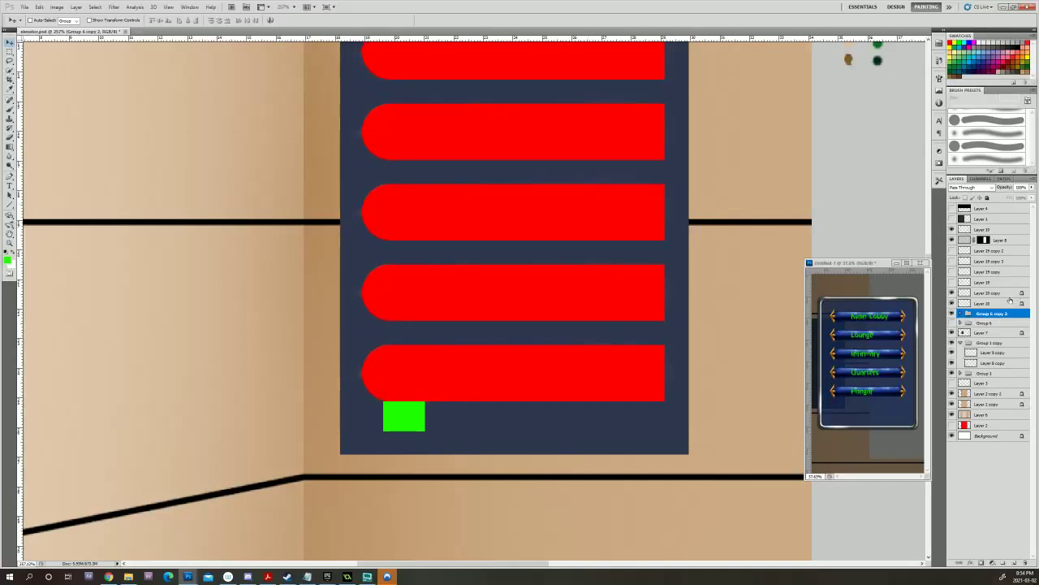
Select the duplicated button group together with both green spacers and nudge them down towards the panel's vertical centre.
{"action": "left_click", "coordinate": [1010, 292], "text": "shift"}
{"action": "key", "text": "Down"}
{"action": "key", "text": "Down"}
{"action": "key", "text": "Down"}
{"action": "key", "text": "Down"}
{"action": "key", "text": "Down"}
{"action": "key", "text": "Down"}
{"action": "key", "text": "Down"}
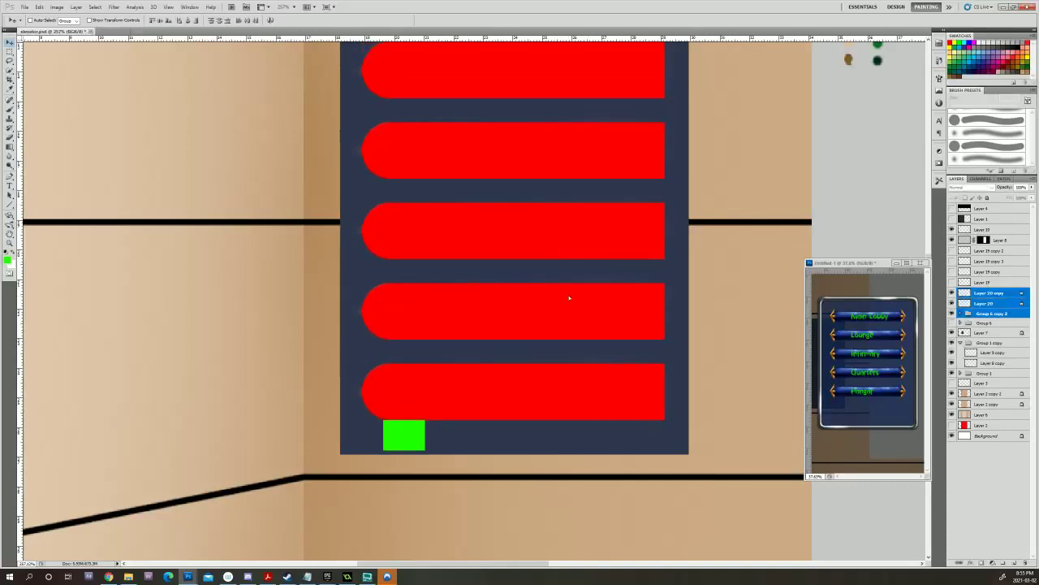
Nudge the selected buttons and spacers slightly back up to even out the gaps to the panel's upper and lower edges.
{"action": "left_click_drag", "start_coordinate": [576, 224], "coordinate": [541, 423]}
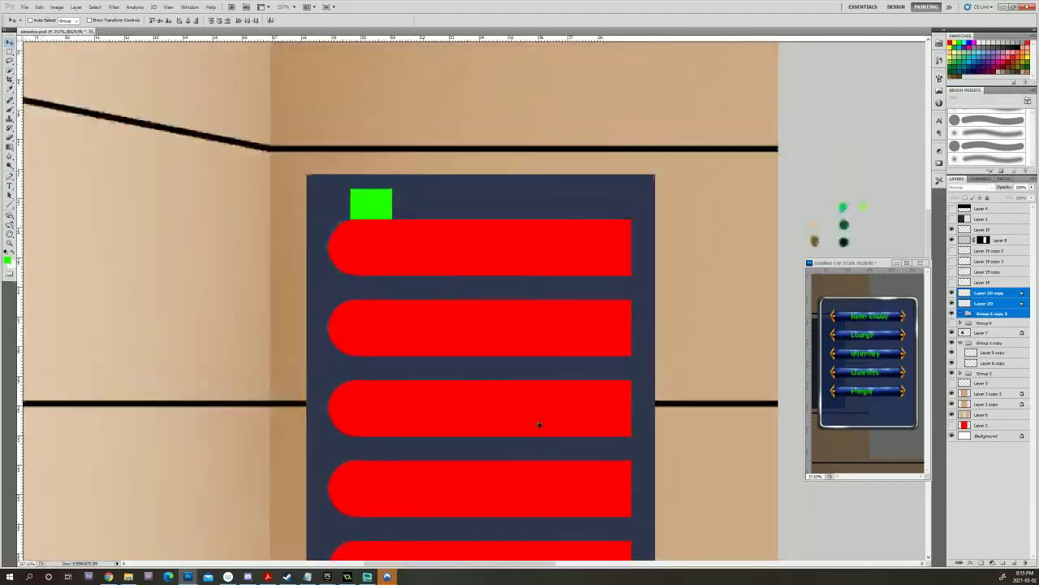
{"action": "mouse_move", "coordinate": [549, 335]}
{"action": "left_mouse_down"}
{"action": "mouse_move", "coordinate": [552, 157]}
{"action": "mouse_move", "coordinate": [539, 320]}
{"action": "left_mouse_up"}
{"action": "key", "text": "Up"}
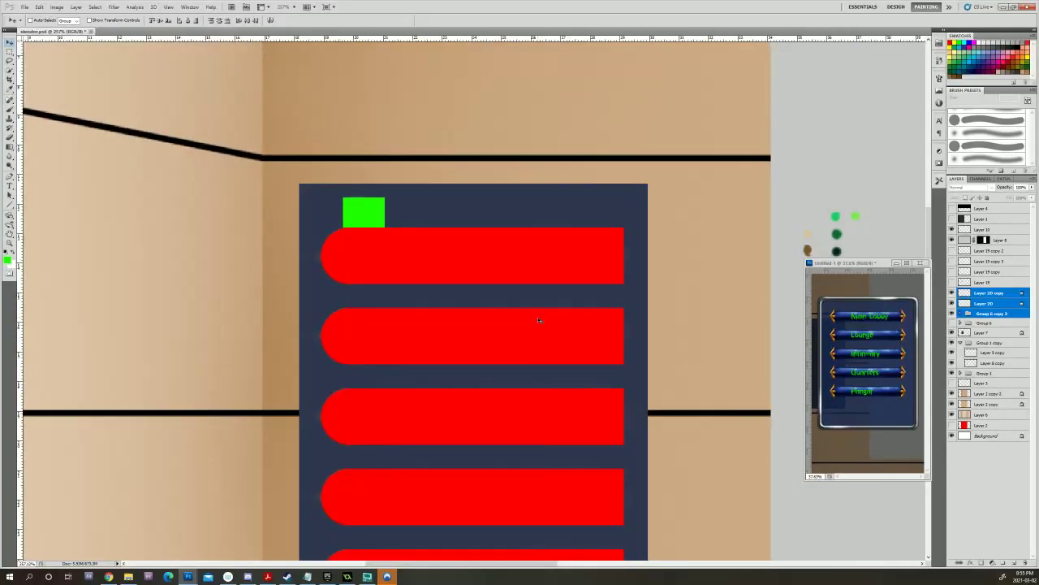
{"action": "scroll", "coordinate": [539, 320], "scroll_direction": "down", "scroll_amount": 6}
{"action": "scroll", "coordinate": [540, 319], "scroll_direction": "up", "scroll_amount": 2}
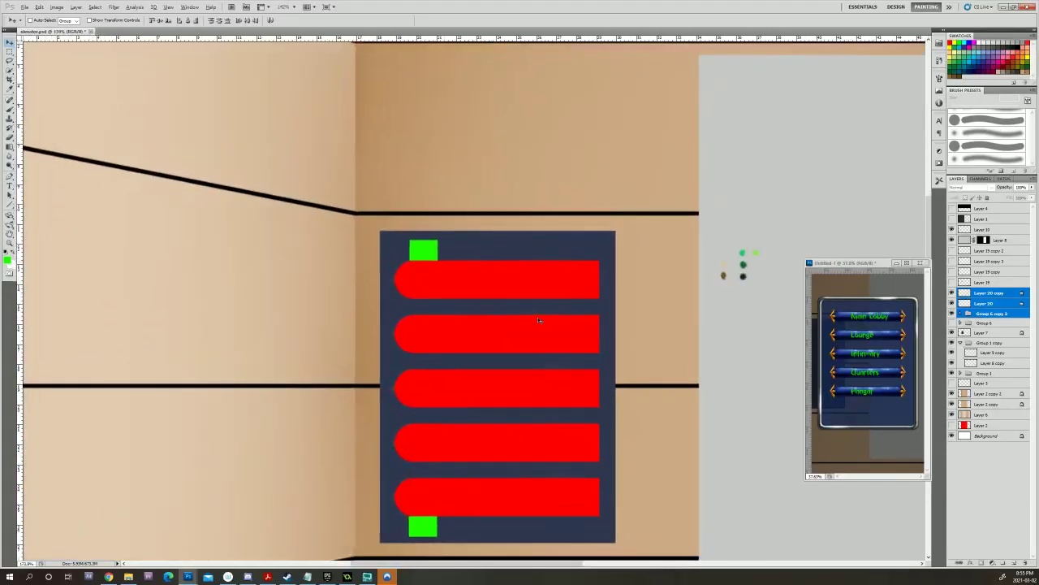
{"action": "key", "text": "Up"}
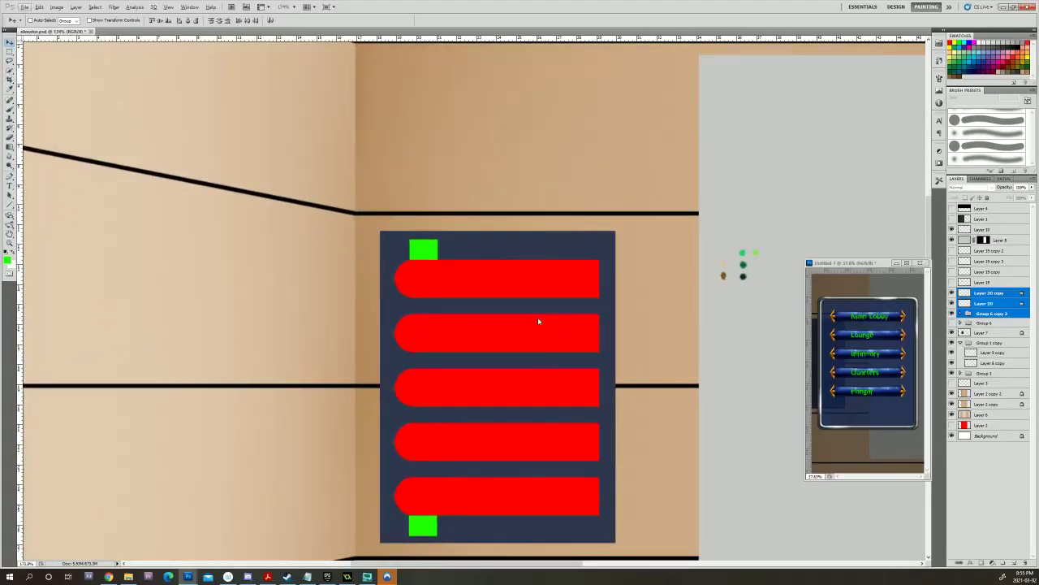
{"action": "key", "text": "Up"}
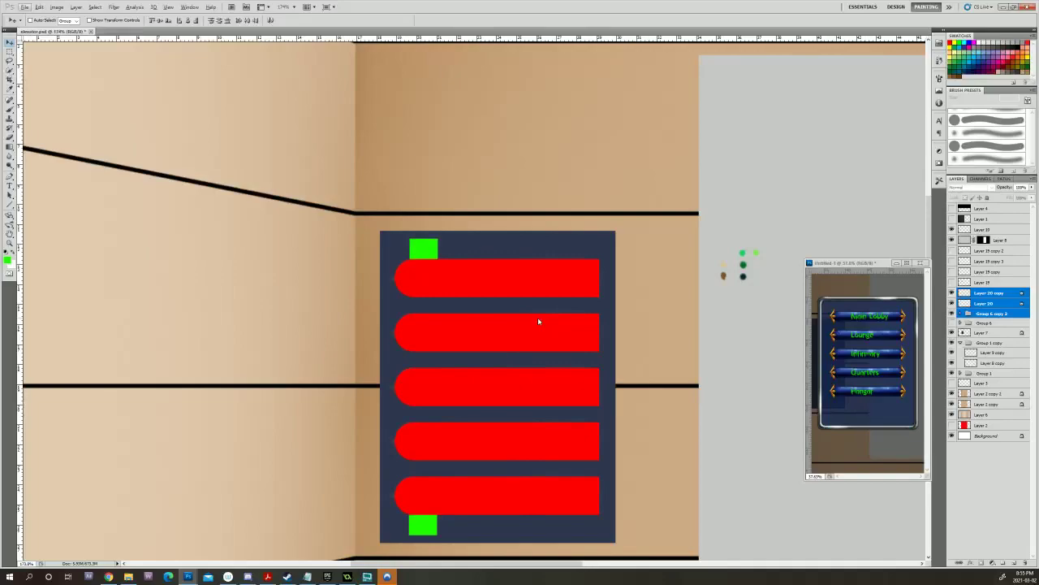
Fill a small green square between the panel's upper edge and the top spacer on a new layer, and duplicate that layer.
{"action": "scroll", "coordinate": [444, 241], "scroll_direction": "up", "scroll_amount": 6}
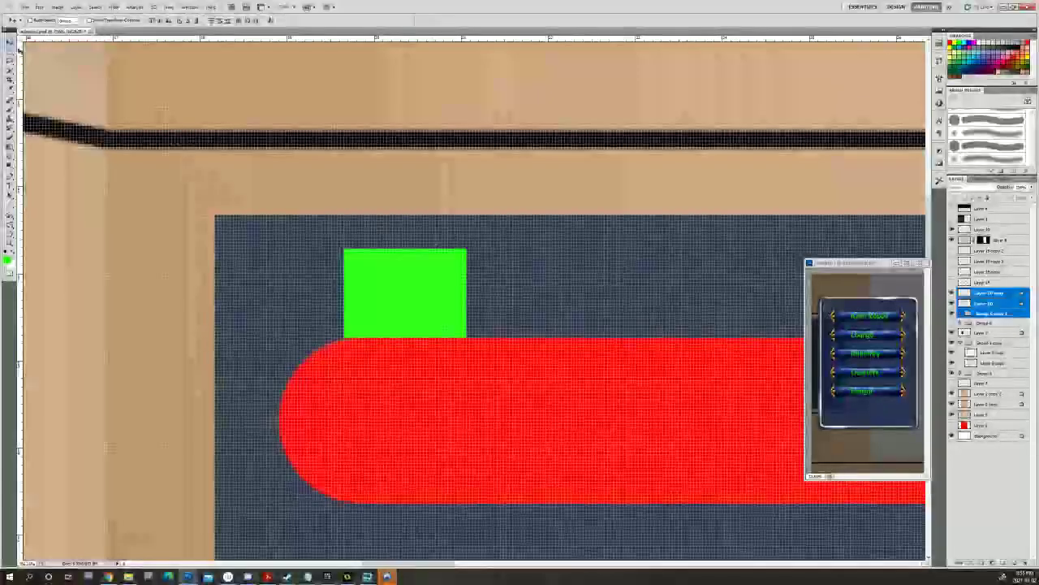
{"action": "left_click", "coordinate": [11, 51]}
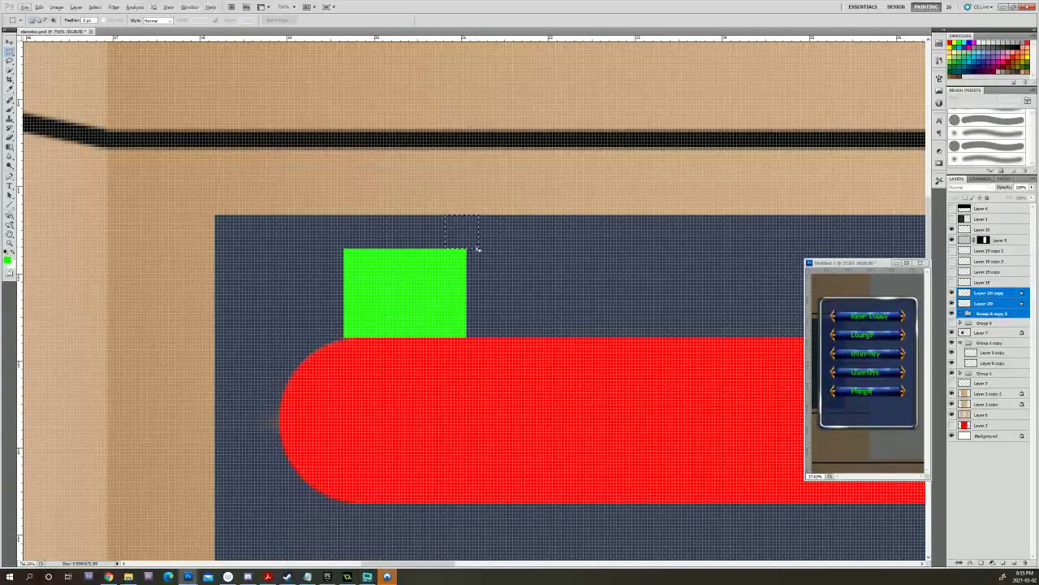
{"action": "left_click", "coordinate": [998, 293]}
{"action": "left_click", "coordinate": [1013, 562]}
{"action": "key", "text": "alt+BackSpace"}
{"action": "left_click_drag", "start_coordinate": [986, 297], "coordinate": [1013, 562]}
Move the small green square's copy down into the gap between the bottom spacer and the panel's lower edge.
{"action": "key", "text": "v"}
{"action": "left_click_drag", "start_coordinate": [468, 280], "coordinate": [463, 137]}
{"action": "left_click_drag", "start_coordinate": [458, 105], "coordinate": [457, 123]}
{"action": "left_click_drag", "start_coordinate": [540, 132], "coordinate": [587, 111]}
{"action": "left_click_drag", "start_coordinate": [504, 157], "coordinate": [504, 525]}
{"action": "left_click_drag", "start_coordinate": [505, 526], "coordinate": [511, 291]}
{"action": "scroll", "coordinate": [510, 235], "scroll_direction": "down", "scroll_amount": 2}
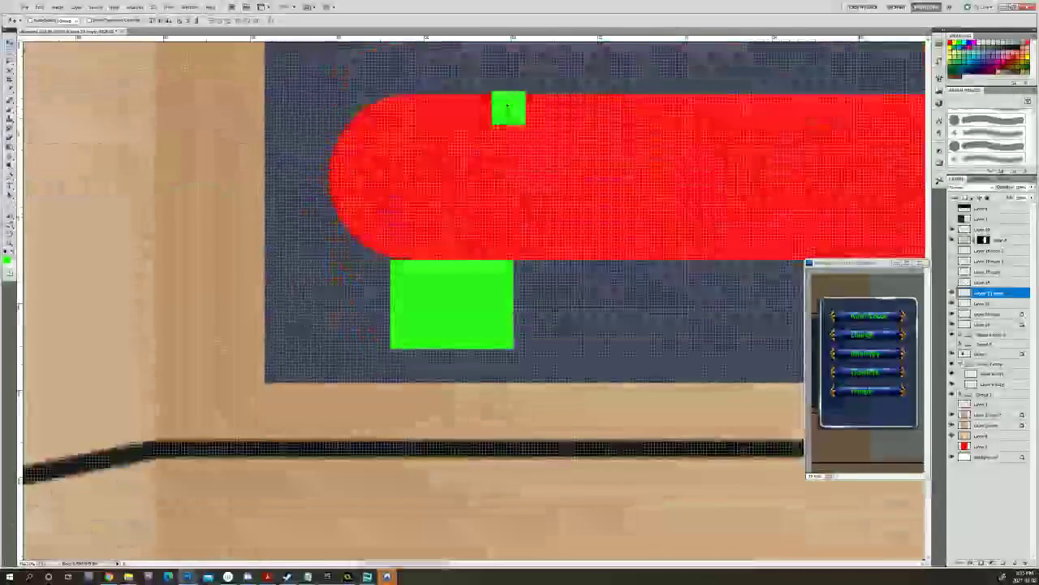
{"action": "left_click_drag", "start_coordinate": [508, 108], "coordinate": [508, 367]}
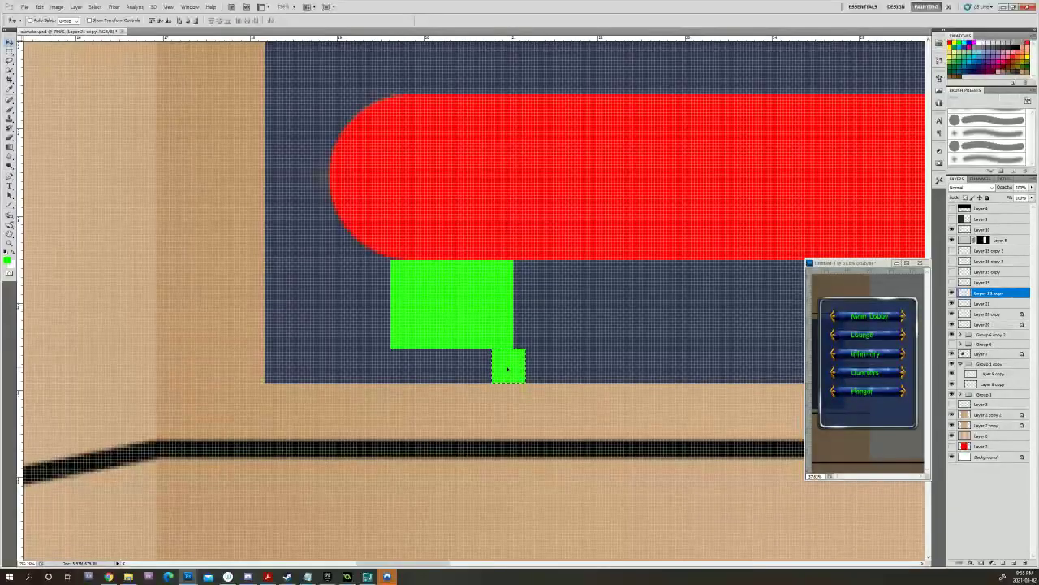
{"action": "scroll", "coordinate": [507, 369], "scroll_direction": "down", "scroll_amount": 10}
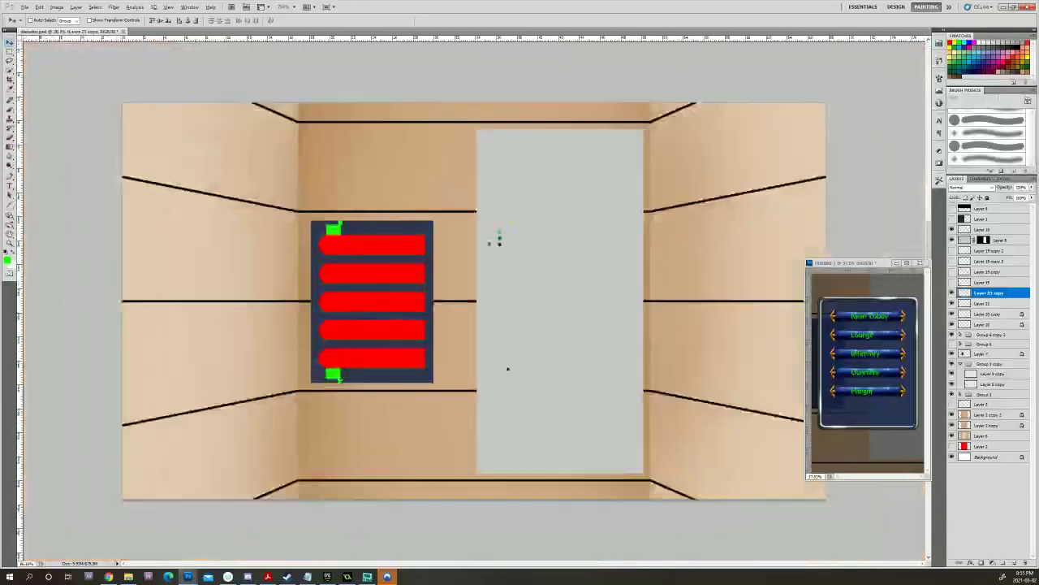
{"action": "scroll", "coordinate": [507, 368], "scroll_direction": "down", "scroll_amount": 1}
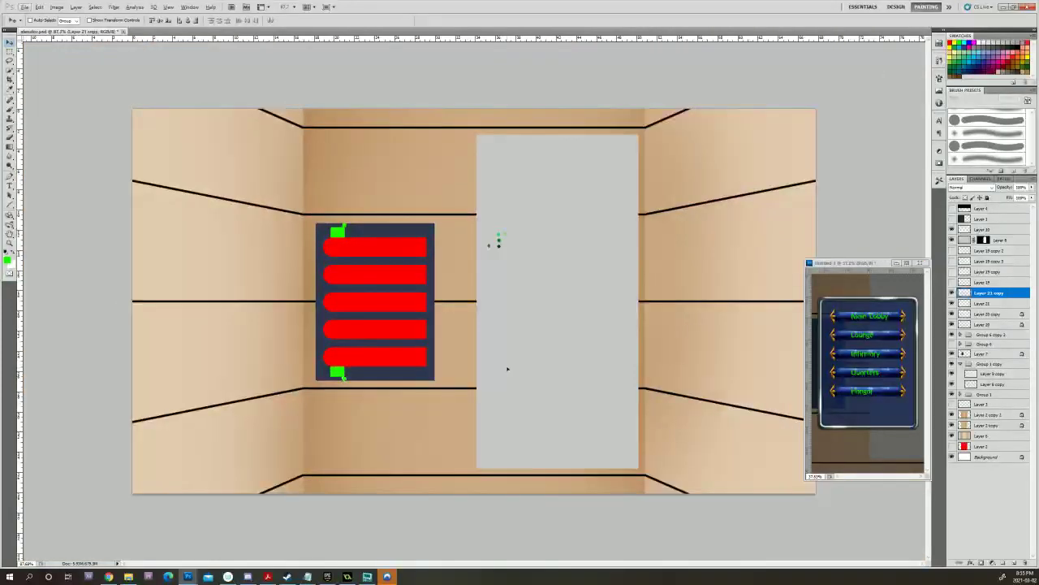
Delete the four green spacer layers and show Group 6 in place of Group 6 copy 2.
{"action": "left_click", "coordinate": [1010, 323], "text": "shift"}
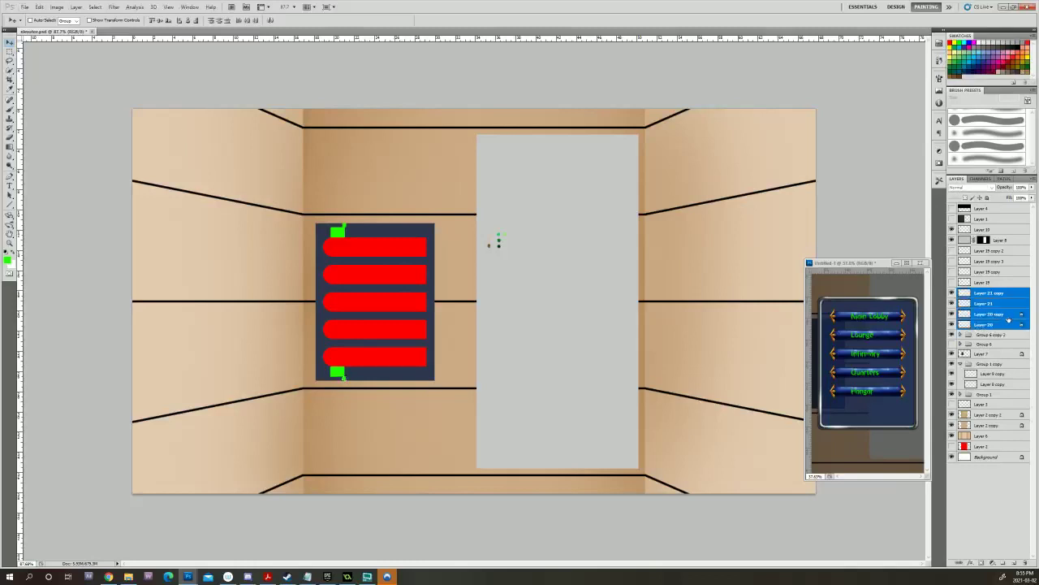
{"action": "left_click_drag", "start_coordinate": [1010, 317], "coordinate": [1027, 562]}
{"action": "left_click", "coordinate": [951, 292]}
{"action": "left_click", "coordinate": [951, 301]}
{"action": "left_click", "coordinate": [478, 322]}
{"action": "left_click", "coordinate": [527, 214]}
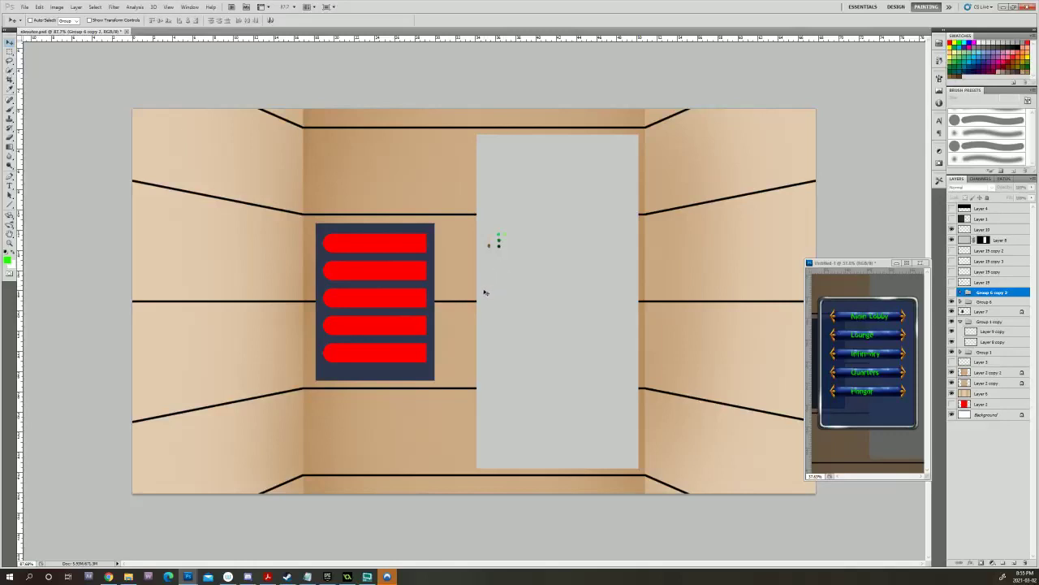
Compare the two button positions by toggling the visibility of Group 6 copy 2 over Group 6.
{"action": "left_click", "coordinate": [953, 292]}
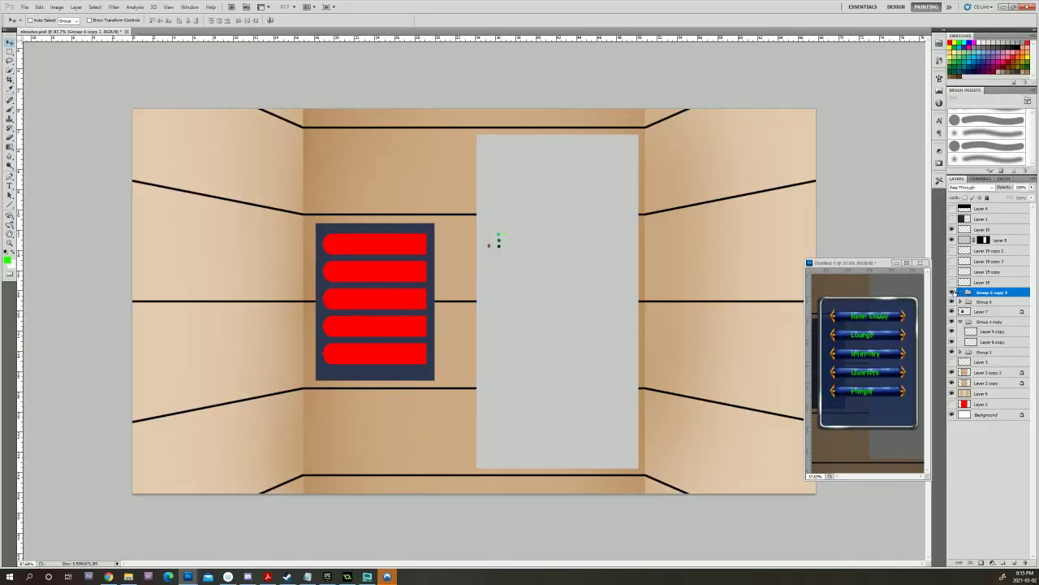
{"action": "left_click", "coordinate": [953, 291]}
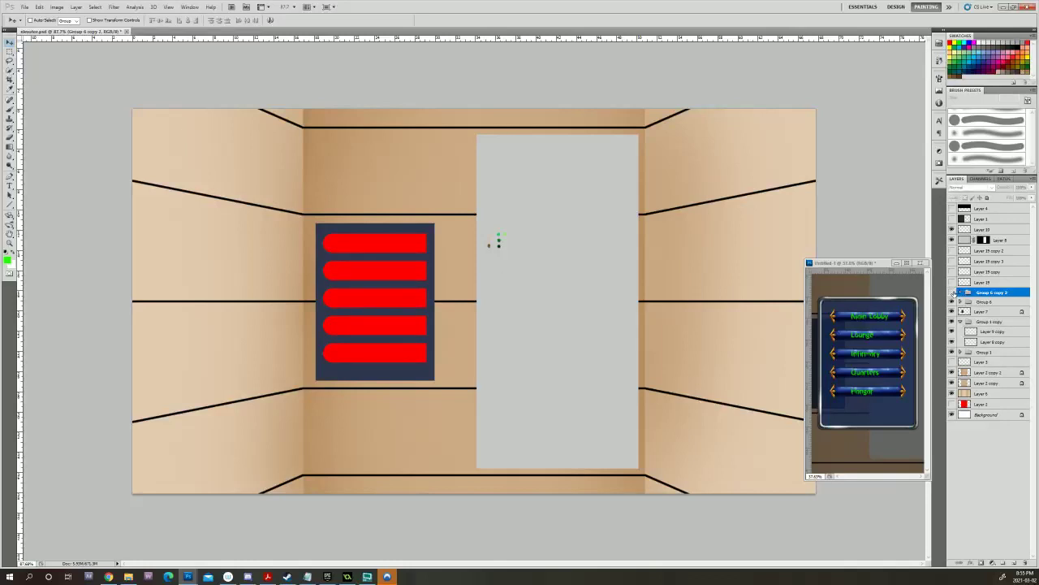
{"action": "left_click", "coordinate": [953, 292]}
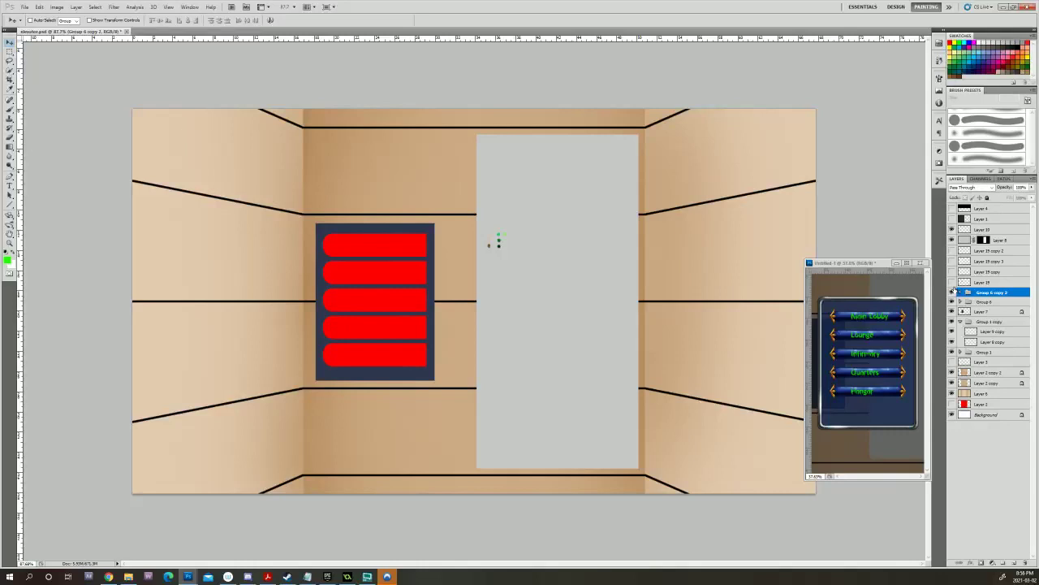
{"action": "left_click", "coordinate": [954, 292]}
{"action": "left_click", "coordinate": [953, 292]}
{"action": "left_click", "coordinate": [954, 292]}
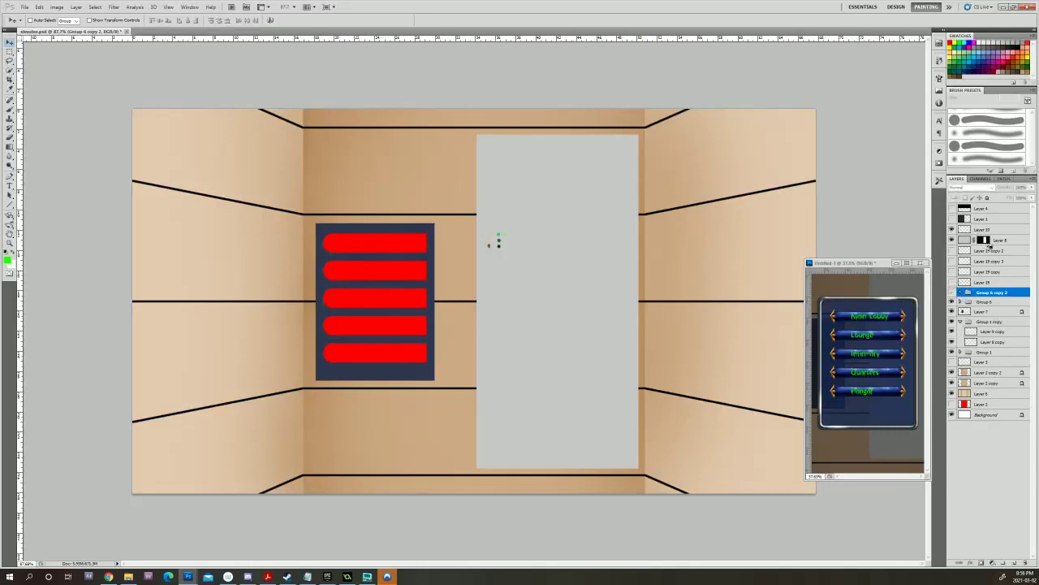
Undo the deletion of the spacer layers, hide them along with Group 6 copy 2, and show Group 6.
{"action": "key", "text": "ctrl+z"}
{"action": "key", "text": "ctrl+alt+z"}
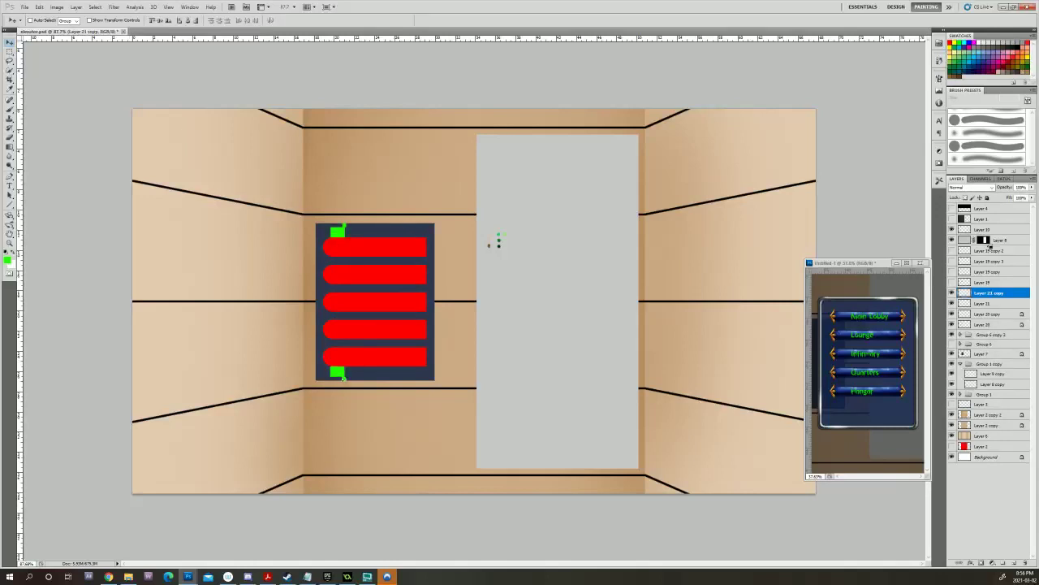
{"action": "left_click", "coordinate": [952, 334]}
{"action": "left_click", "coordinate": [952, 335]}
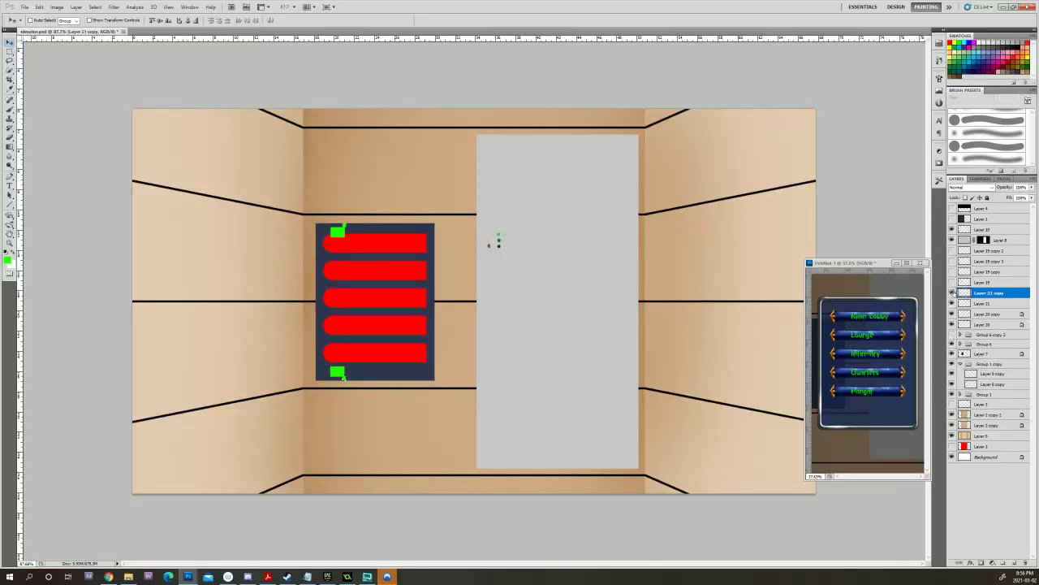
{"action": "left_click_drag", "start_coordinate": [953, 292], "coordinate": [952, 324]}
Move the Group 6 buttons slightly up towards the panel's upper edge.
{"action": "left_click", "coordinate": [980, 345]}
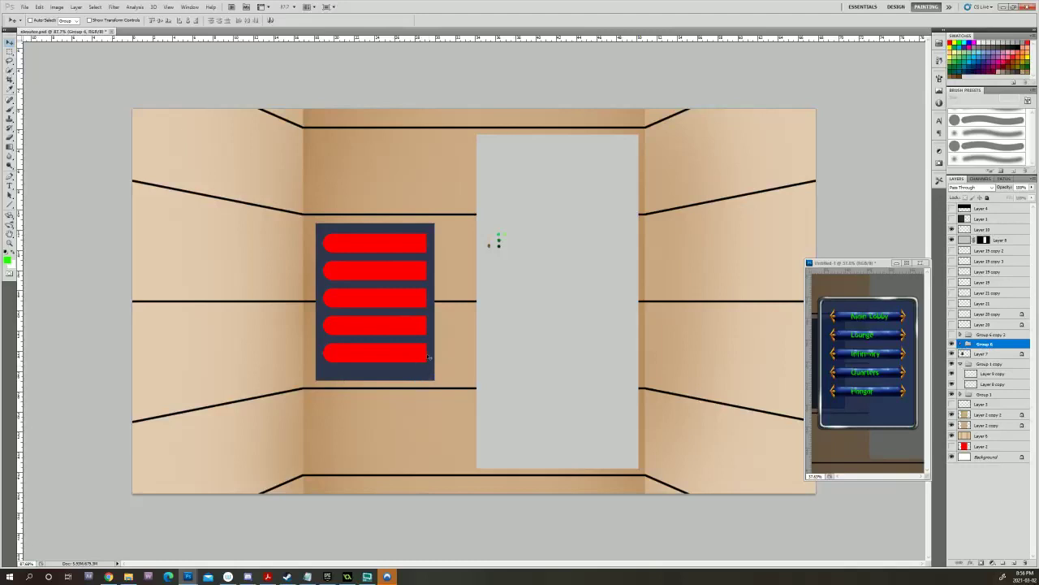
{"action": "left_click_drag", "start_coordinate": [423, 315], "coordinate": [423, 313]}
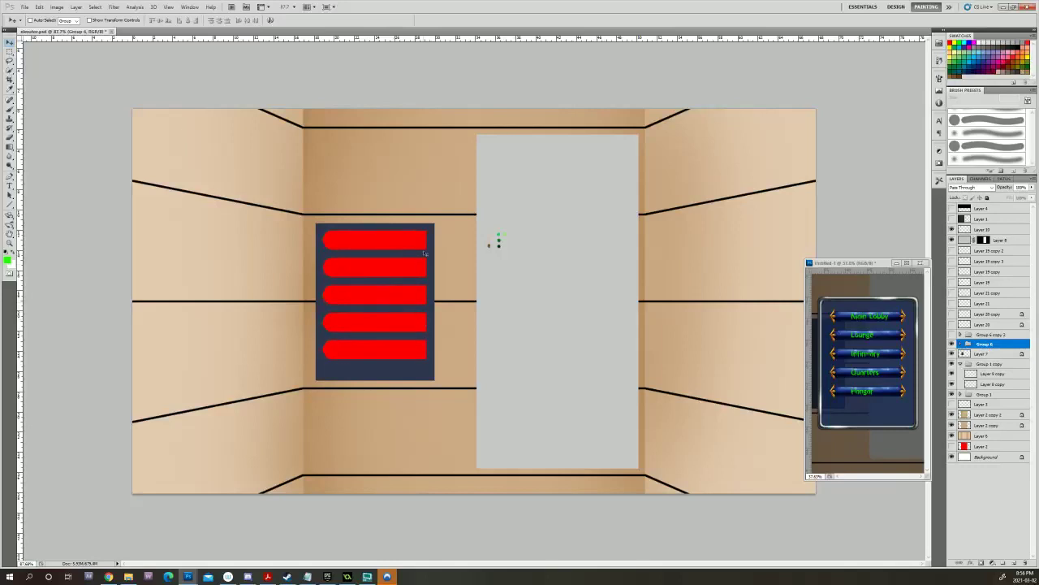
{"action": "scroll", "coordinate": [430, 252], "scroll_direction": "up", "scroll_amount": 5}
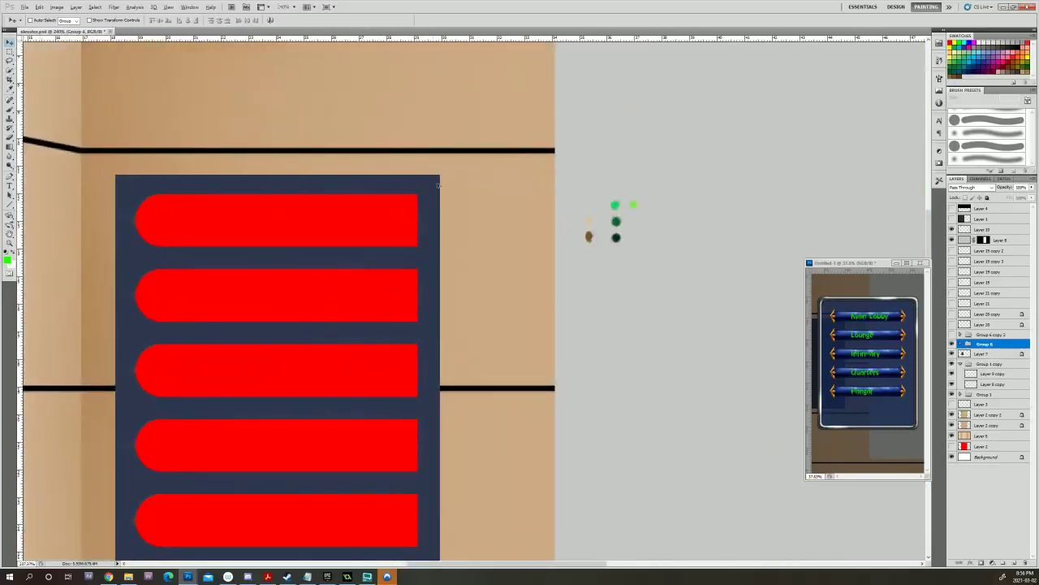
{"action": "scroll", "coordinate": [420, 219], "scroll_direction": "down", "scroll_amount": 5}
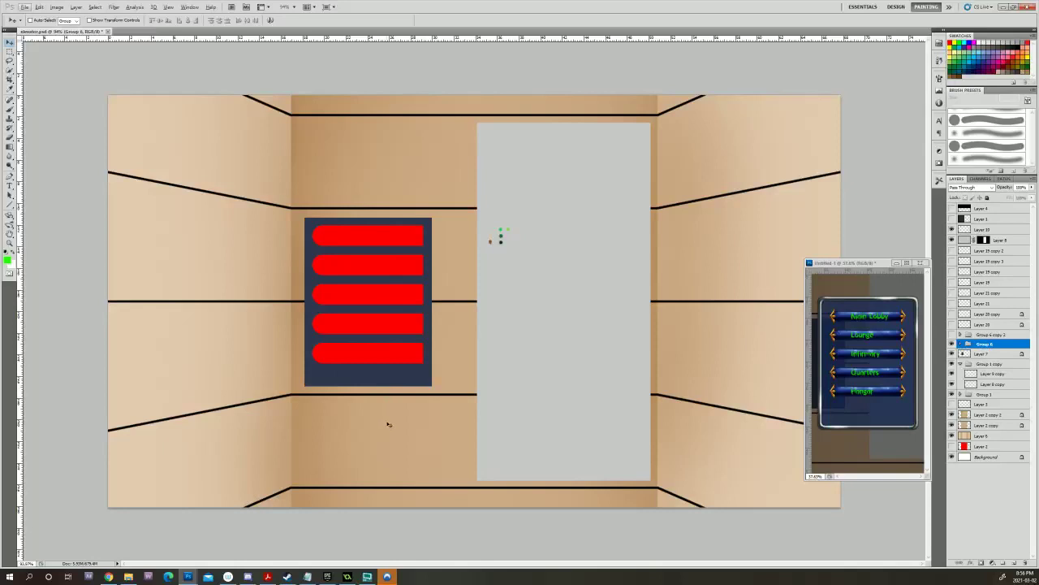
{"action": "key", "text": "b"}
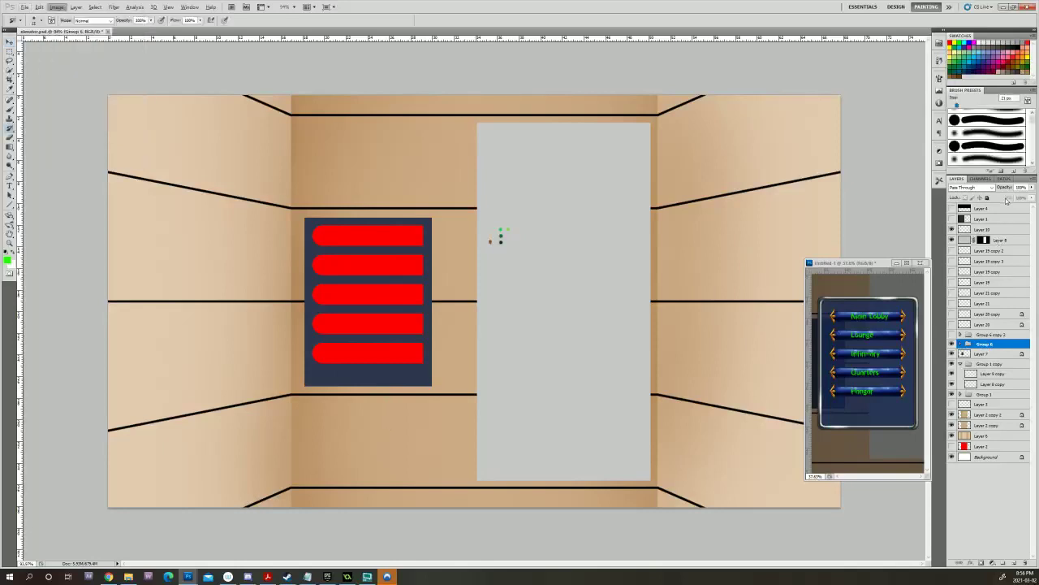
{"action": "key", "text": "v"}
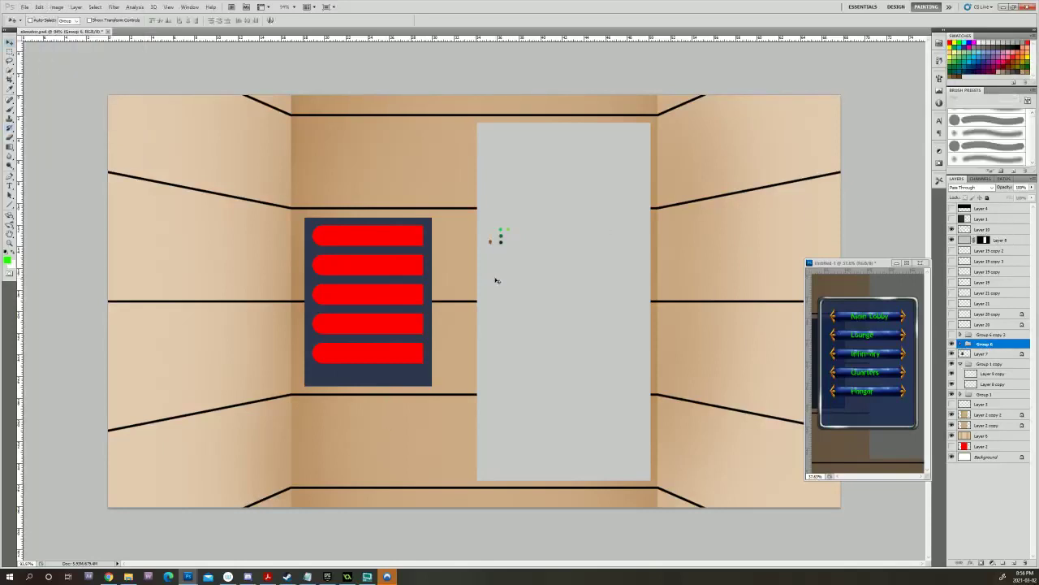
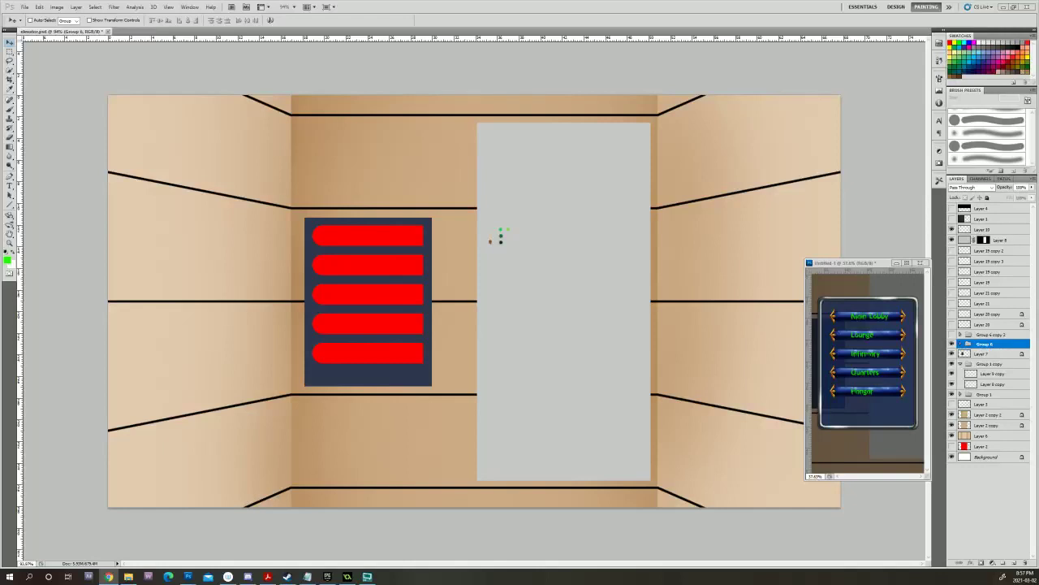
{"action": "left_click", "coordinate": [604, 24]}
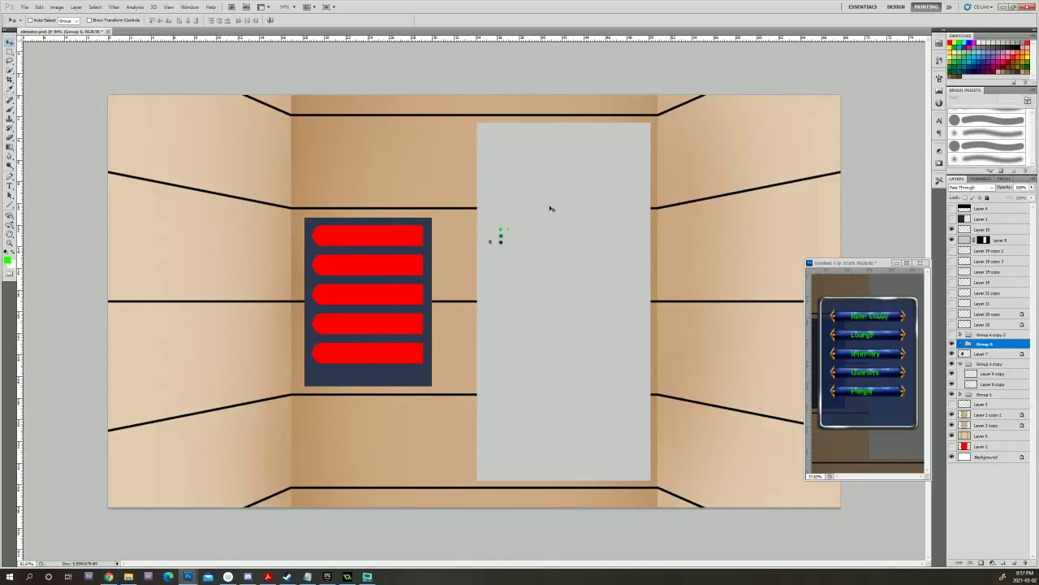
Add a new layer above Layer 7 and draw a small circular selection fitted into the panel's upper-right corner.
{"action": "scroll", "coordinate": [422, 218], "scroll_direction": "up", "scroll_amount": 12}
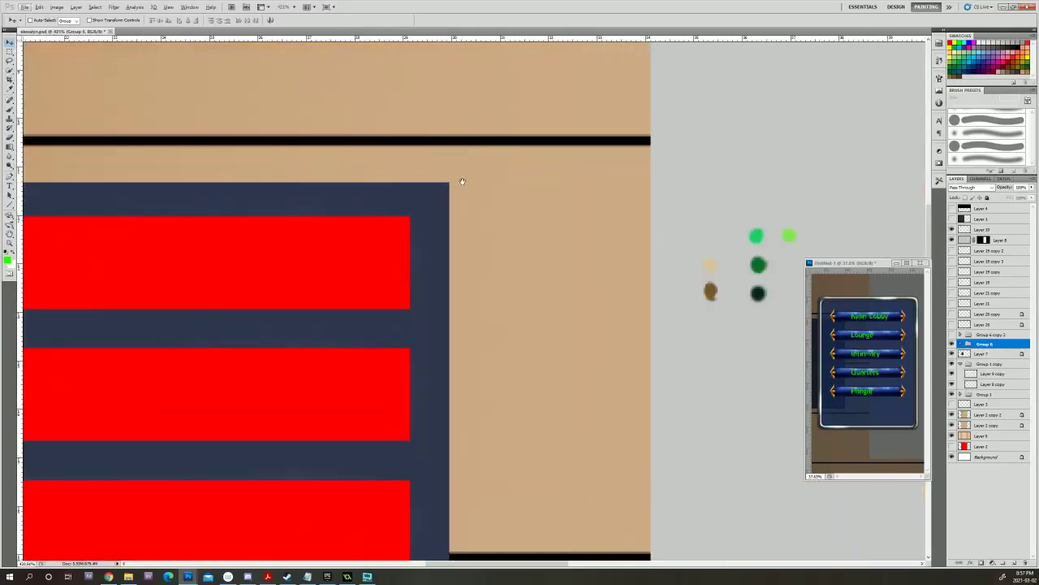
{"action": "left_click_drag", "start_coordinate": [460, 181], "coordinate": [404, 350]}
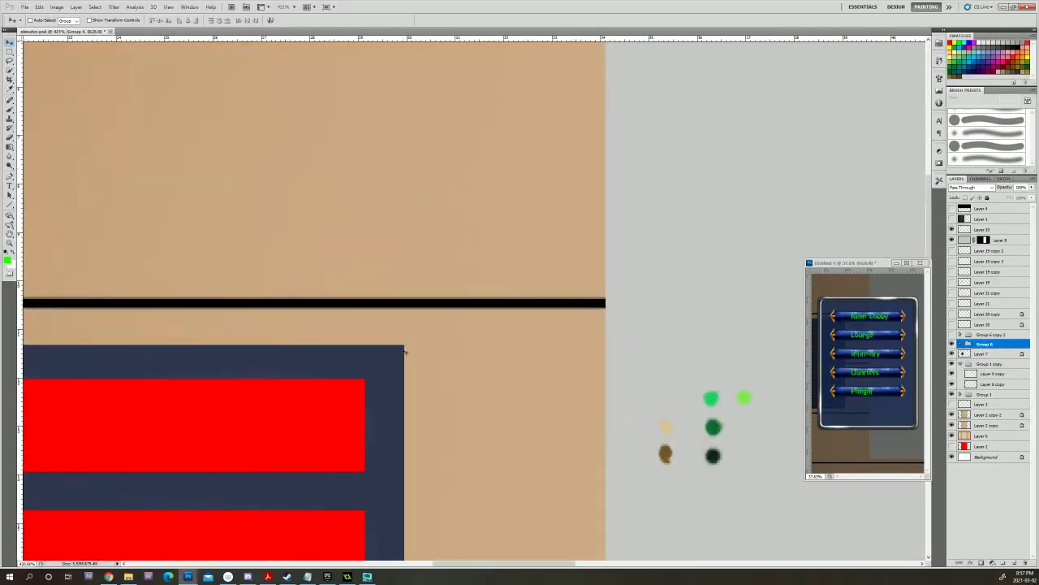
{"action": "left_click", "coordinate": [9, 50]}
{"action": "left_click", "coordinate": [30, 62]}
{"action": "left_click", "coordinate": [997, 355]}
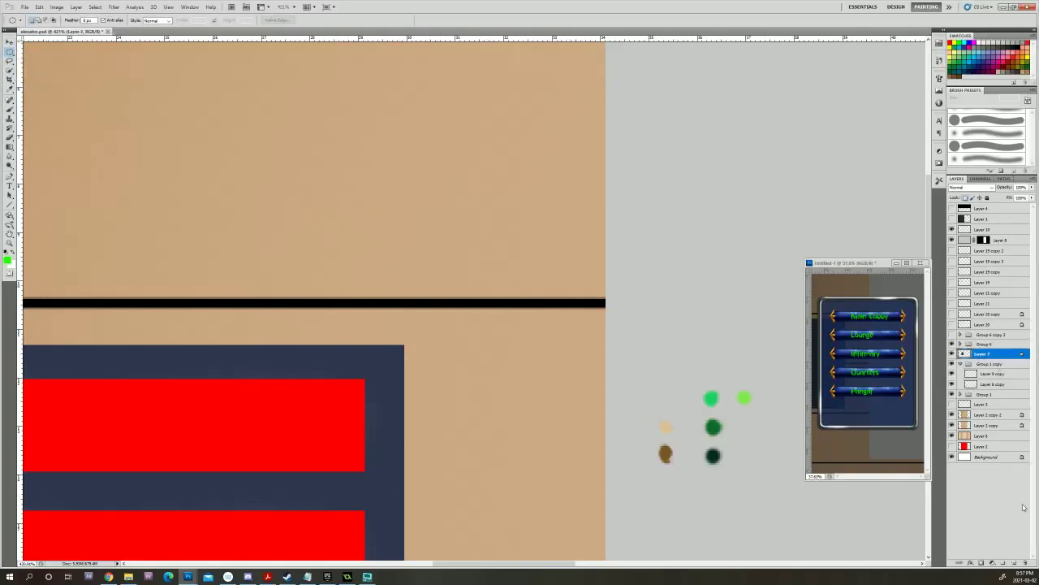
{"action": "left_click", "coordinate": [1014, 562]}
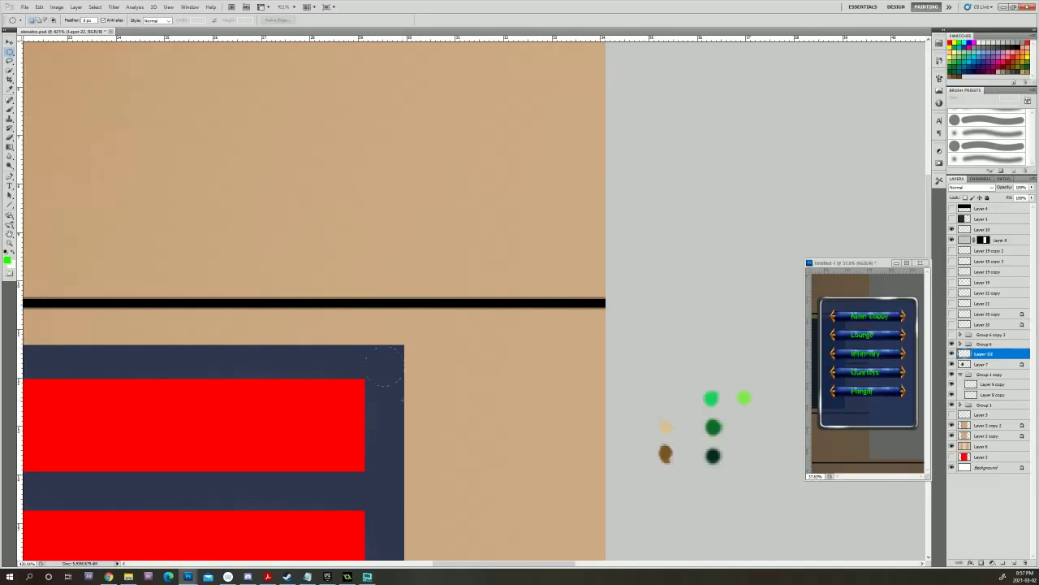
{"action": "left_click_drag", "start_coordinate": [366, 345], "coordinate": [404, 383]}
{"action": "mouse_move", "coordinate": [462, 357]}
{"action": "left_mouse_down"}
{"action": "mouse_move", "coordinate": [812, 230]}
{"action": "mouse_move", "coordinate": [624, 276]}
{"action": "mouse_move", "coordinate": [424, 403]}
{"action": "left_mouse_up"}
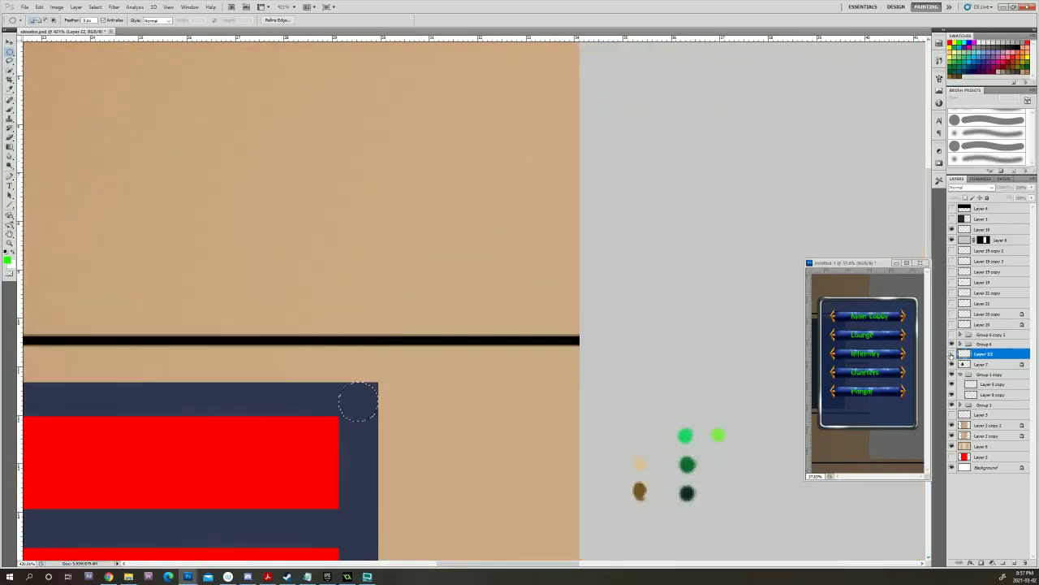
Mask the new layer to the circle, fill it with the panel's dark blue, and lower Layer 7's opacity to about 71%.
{"action": "left_click", "coordinate": [981, 562]}
{"action": "left_click", "coordinate": [965, 356]}
{"action": "key", "text": "alt"}
{"action": "key", "text": "b"}
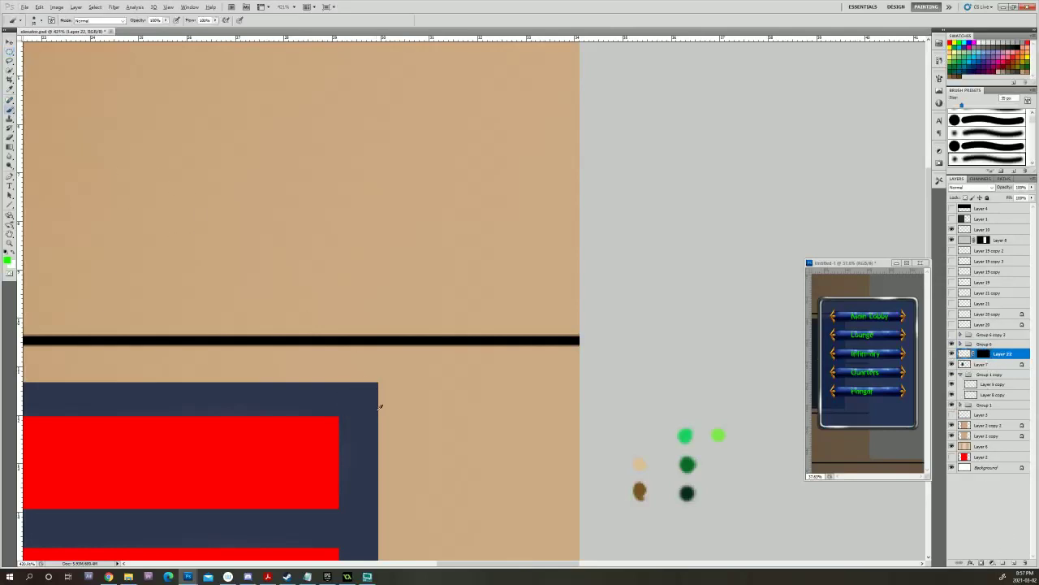
{"action": "key", "text": "d"}
{"action": "left_click", "coordinate": [982, 364]}
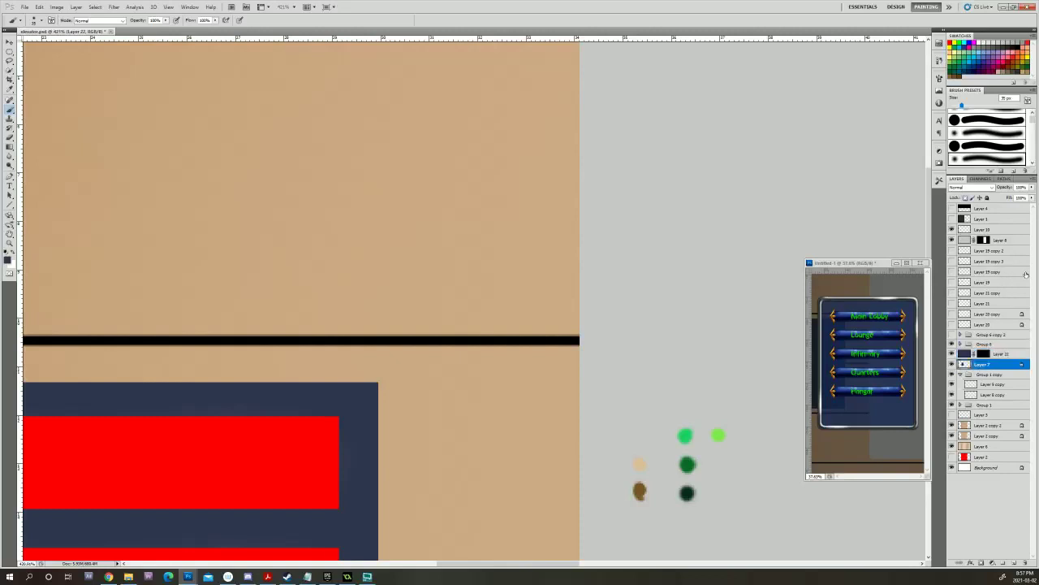
{"action": "left_click_drag", "start_coordinate": [1031, 187], "coordinate": [1020, 196]}
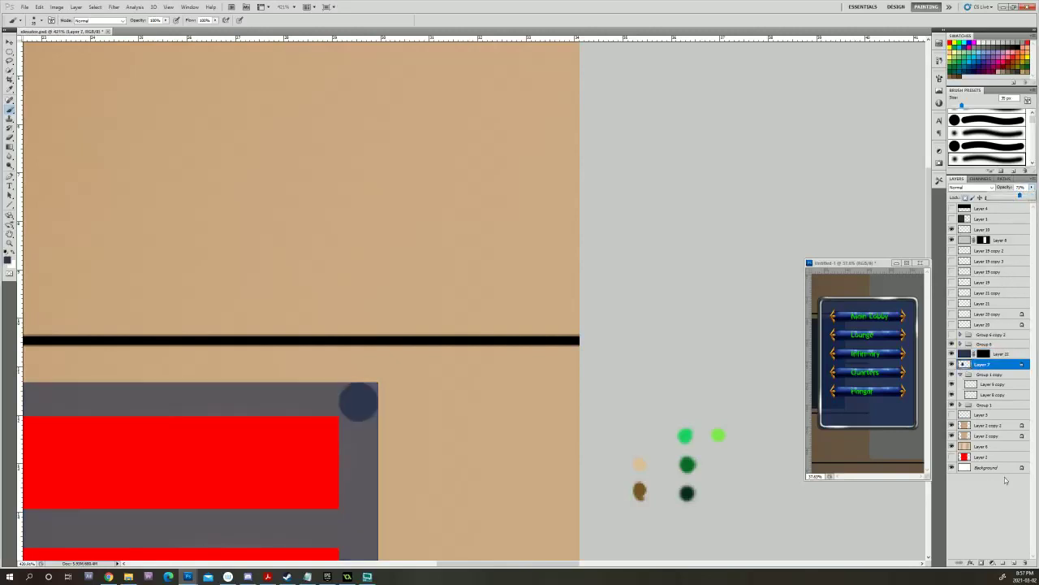
Apply Layer 22's mask and duplicate the circle layer.
{"action": "left_click", "coordinate": [984, 354]}
{"action": "right_click", "coordinate": [984, 354]}
{"action": "left_click", "coordinate": [974, 382]}
{"action": "left_click_drag", "start_coordinate": [990, 354], "coordinate": [1013, 562]}
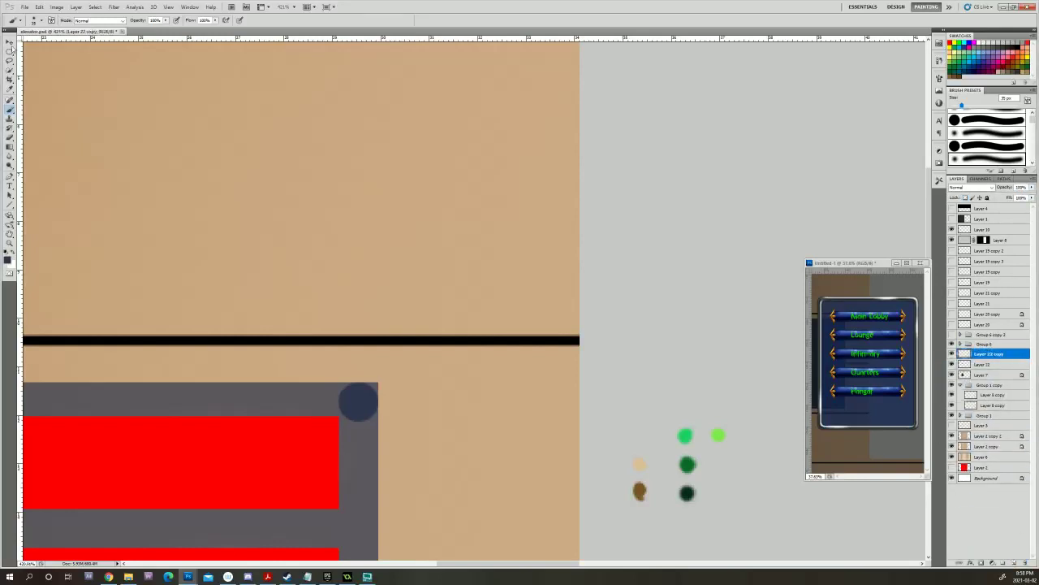
Move the duplicated circle straight across into the panel's upper-left corner.
{"action": "left_click", "coordinate": [10, 44]}
{"action": "left_click_drag", "start_coordinate": [401, 427], "coordinate": [156, 459]}
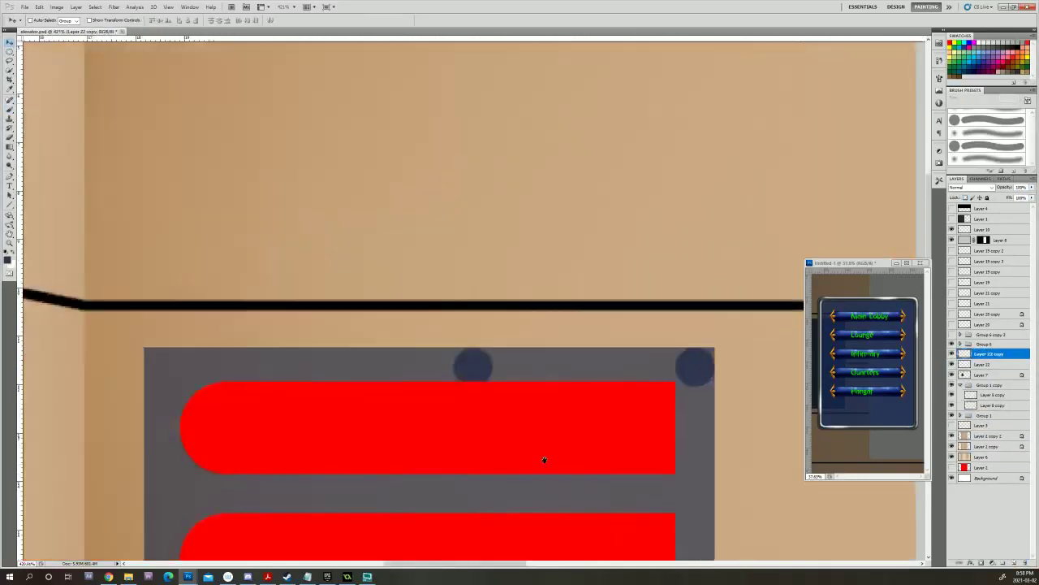
{"action": "left_click_drag", "start_coordinate": [616, 460], "coordinate": [744, 486]}
{"action": "left_click_drag", "start_coordinate": [591, 424], "coordinate": [282, 400]}
{"action": "left_click_drag", "start_coordinate": [627, 452], "coordinate": [460, 422]}
Merge the two circle layers into one and duplicate the merged layer.
{"action": "right_click", "coordinate": [998, 354]}
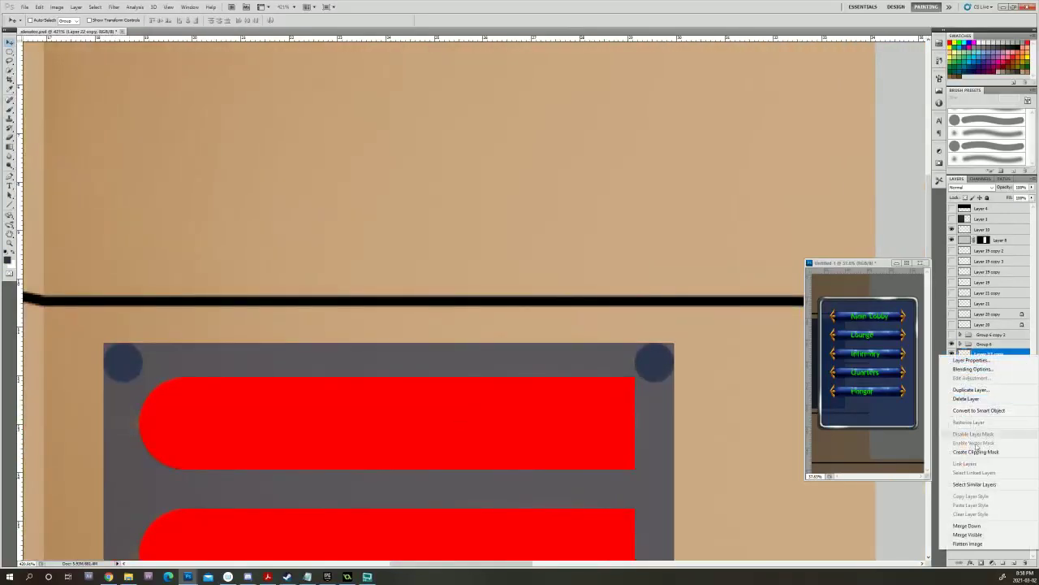
{"action": "left_click", "coordinate": [981, 466]}
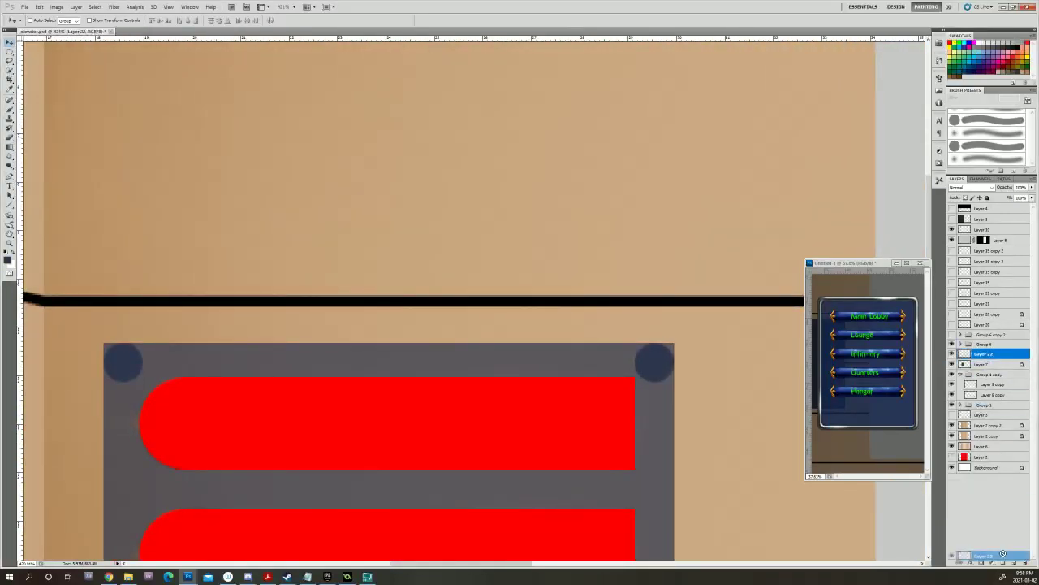
{"action": "key", "text": "ctrl+z"}
Move the duplicated pair of circles into the panel's lower corners and merge it down into Layer 22.
{"action": "scroll", "coordinate": [579, 147], "scroll_direction": "down", "scroll_amount": 5}
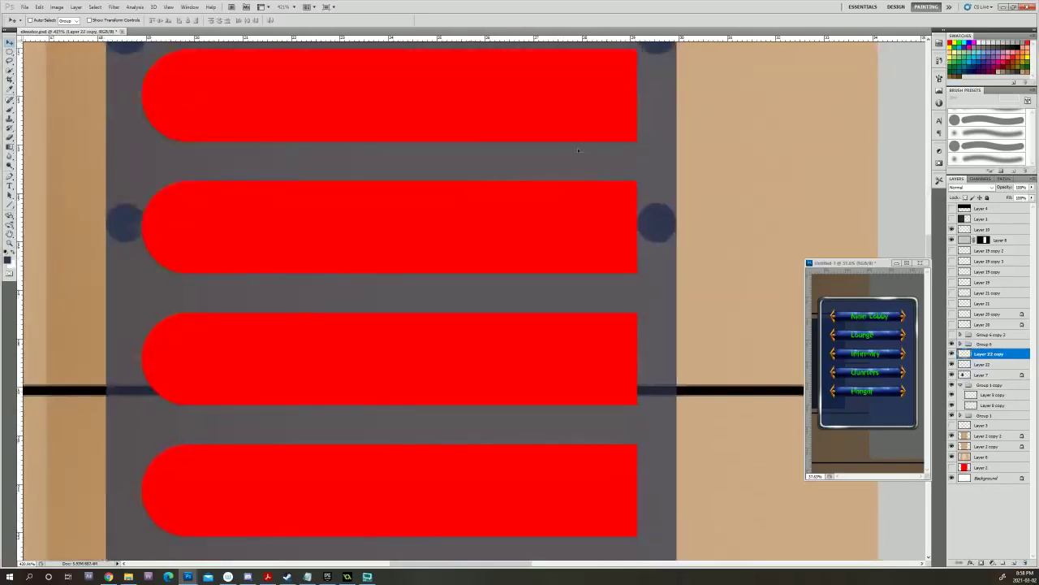
{"action": "scroll", "coordinate": [536, 142], "scroll_direction": "up", "scroll_amount": 2}
{"action": "scroll", "coordinate": [536, 141], "scroll_direction": "down", "scroll_amount": 1}
{"action": "left_click_drag", "start_coordinate": [536, 141], "coordinate": [529, 308]}
{"action": "scroll", "coordinate": [766, 515], "scroll_direction": "up", "scroll_amount": 3}
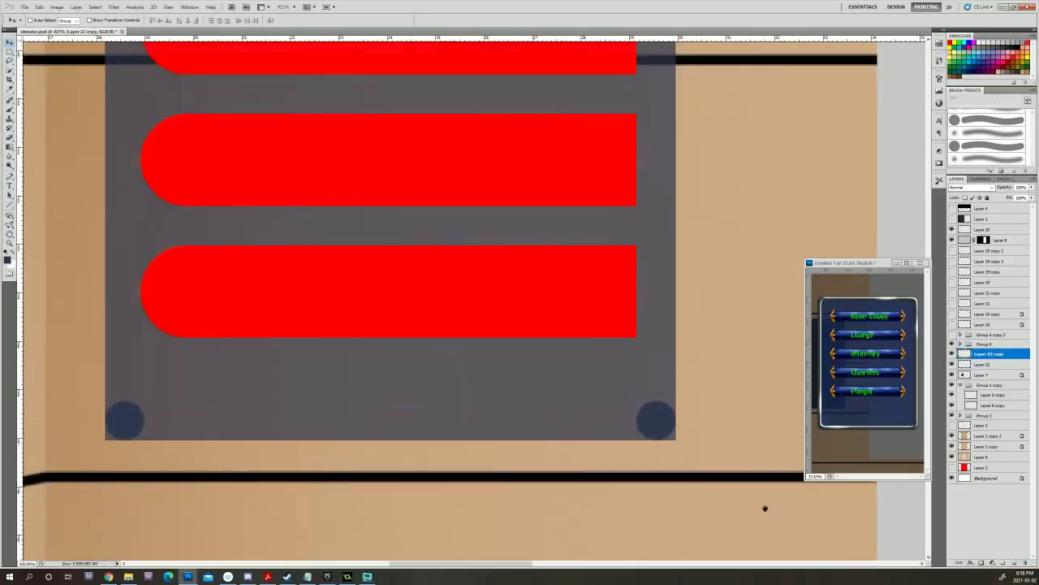
{"action": "scroll", "coordinate": [751, 518], "scroll_direction": "down", "scroll_amount": 1}
{"action": "scroll", "coordinate": [751, 518], "scroll_direction": "down", "scroll_amount": 1}
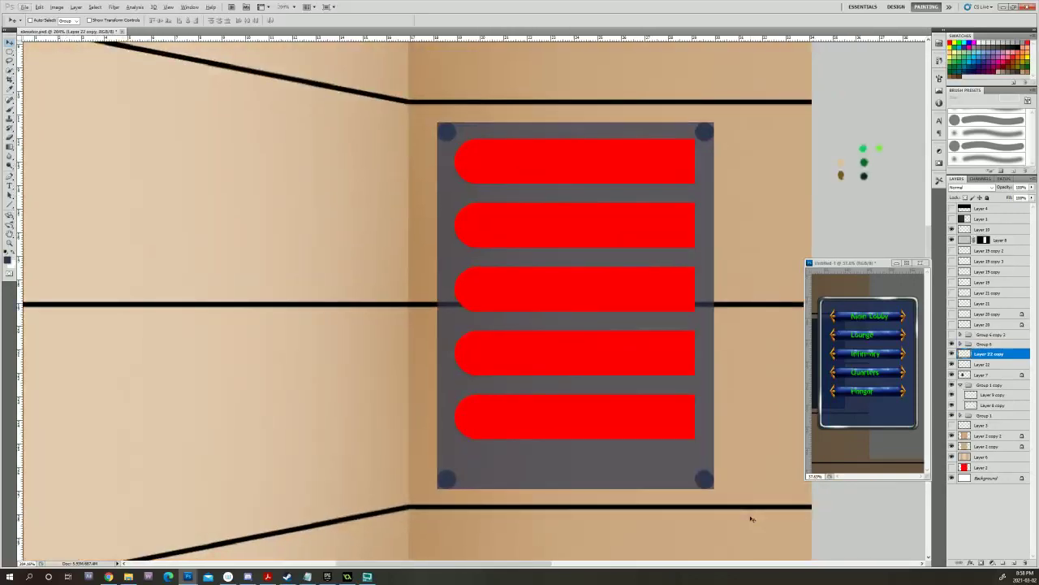
{"action": "right_click", "coordinate": [990, 358]}
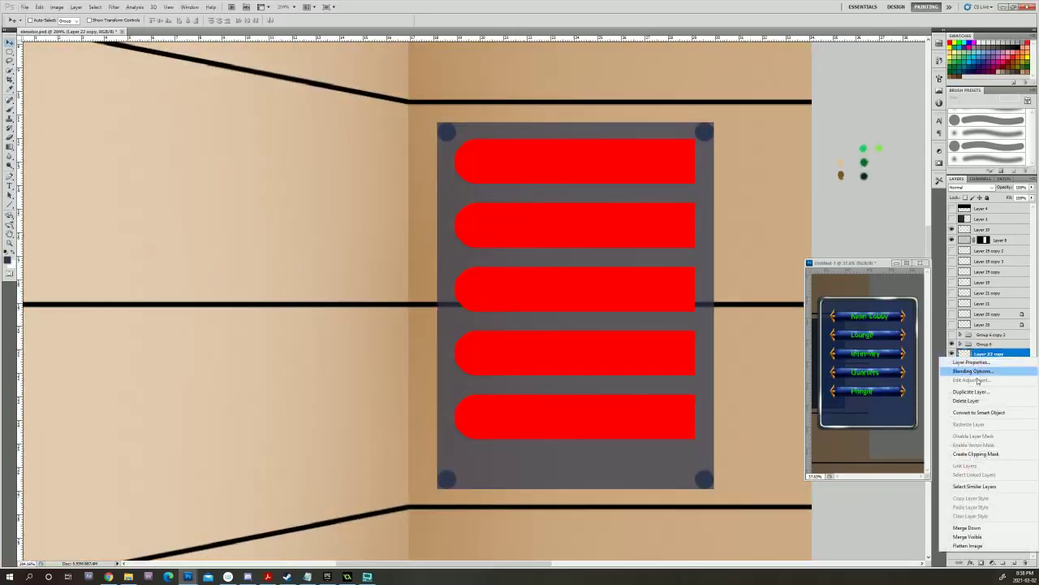
{"action": "left_click", "coordinate": [967, 528]}
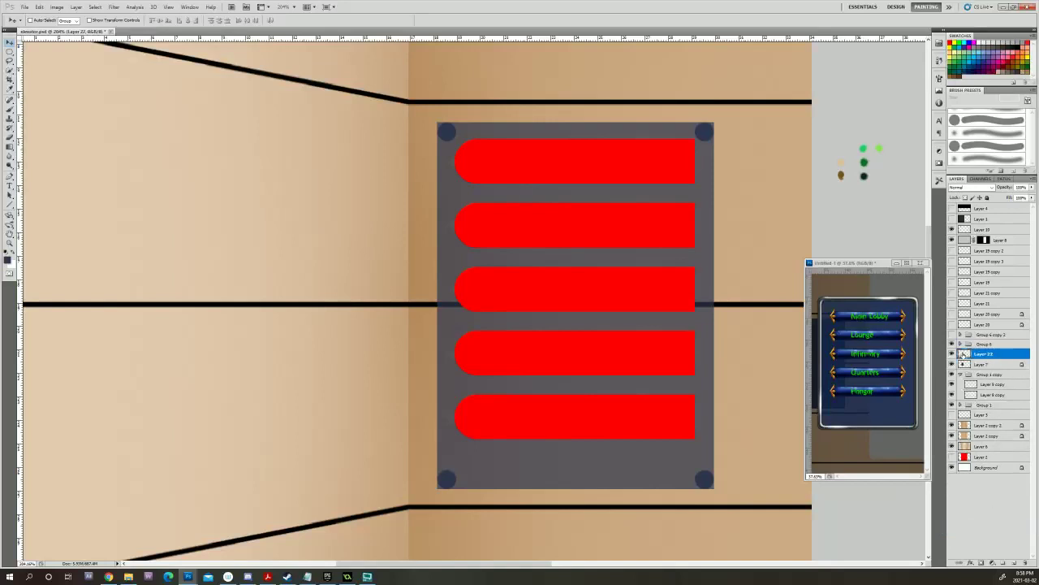
Add a layer mask to the panel's Layer 7 and ready the Brush with black for masking the upper-left corner.
{"action": "left_click", "coordinate": [991, 365]}
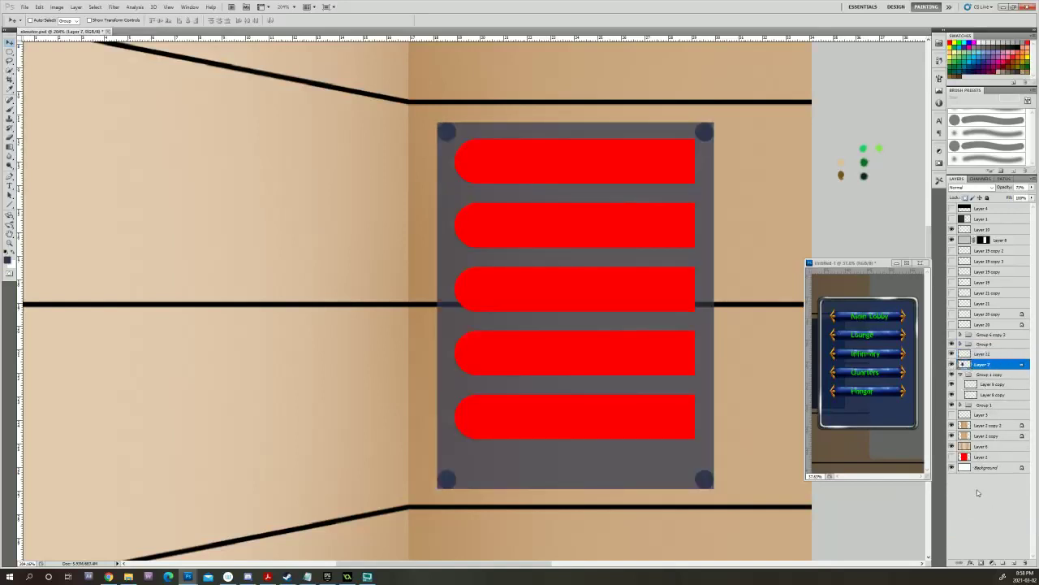
{"action": "left_click", "coordinate": [981, 562]}
{"action": "scroll", "coordinate": [438, 115], "scroll_direction": "up", "scroll_amount": 1}
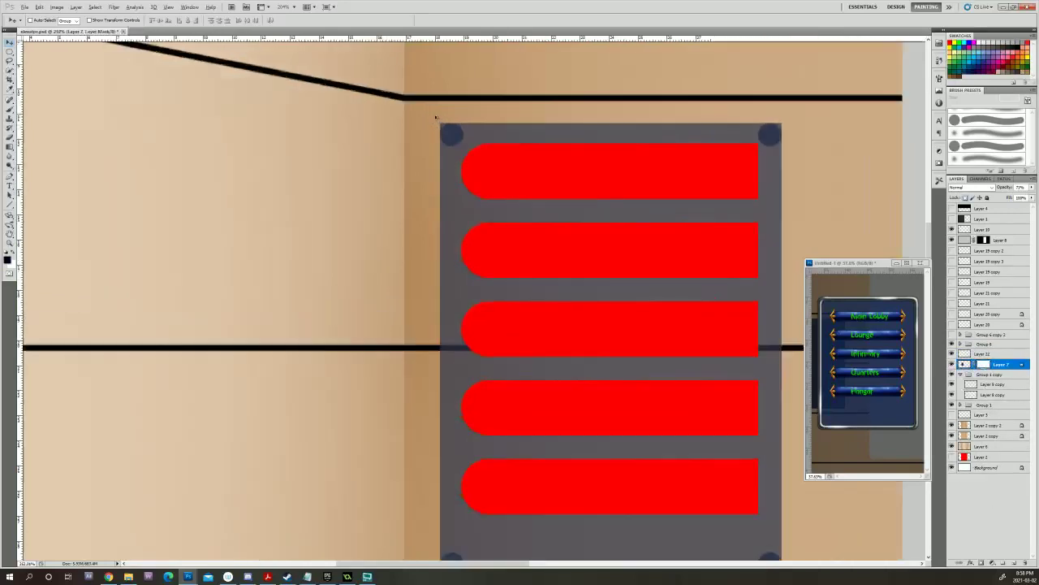
{"action": "scroll", "coordinate": [438, 116], "scroll_direction": "up", "scroll_amount": 5}
{"action": "key", "text": "b"}
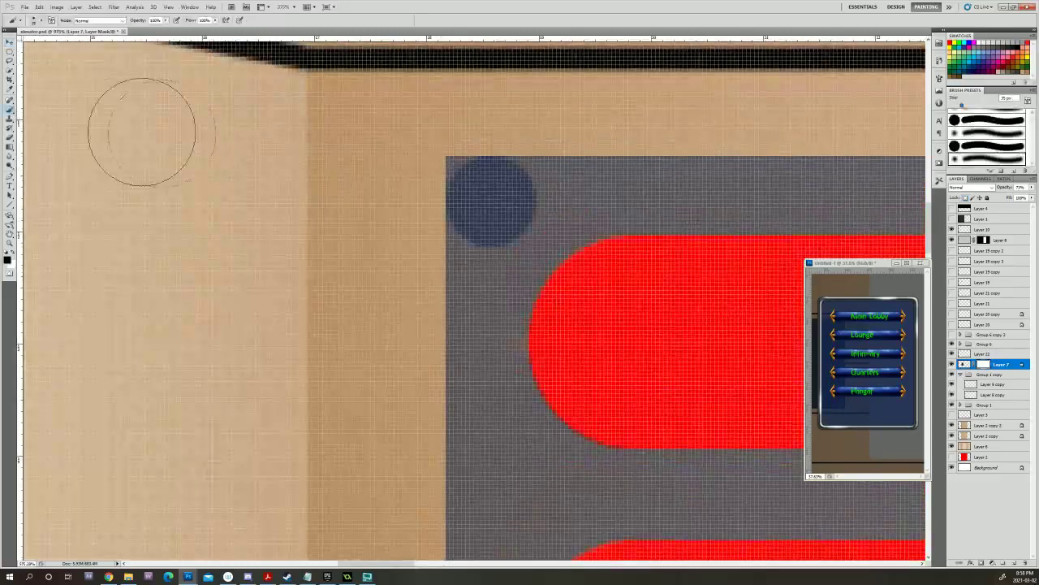
{"action": "scroll", "coordinate": [488, 348], "scroll_direction": "down", "scroll_amount": 3}
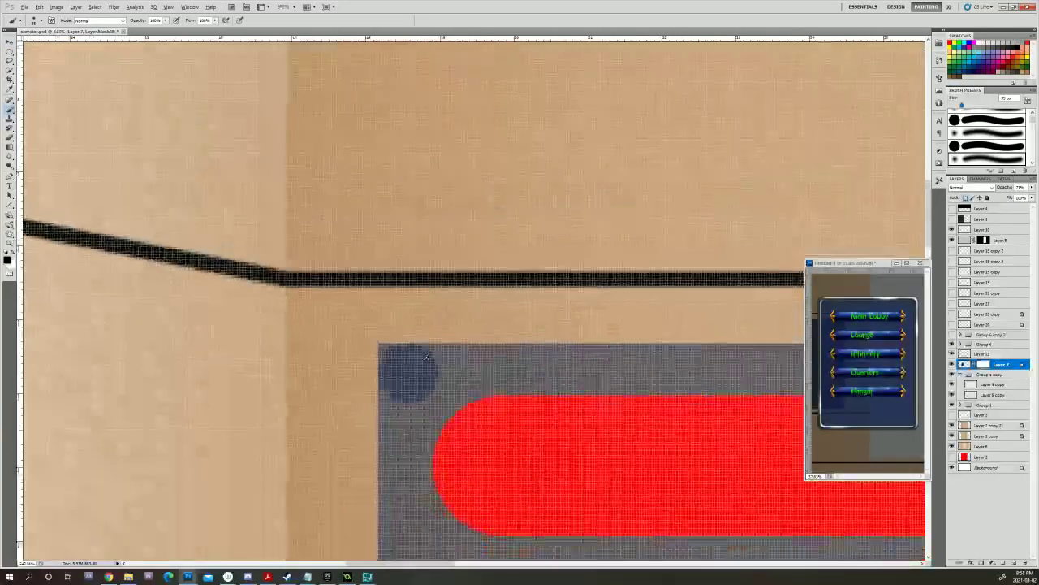
{"action": "scroll", "coordinate": [426, 357], "scroll_direction": "down", "scroll_amount": 2}
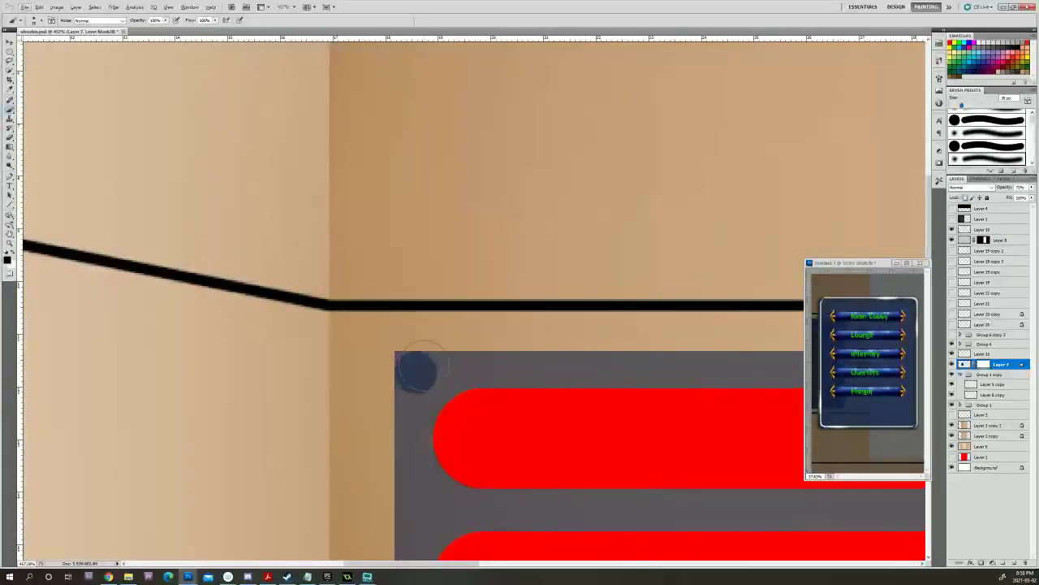
Reduce the brush to 3 px and mask out the panel's upper-left corner outside the guide circle.
{"action": "key", "text": "bracketleft"}
{"action": "key", "text": "bracketleft"}
{"action": "key", "text": "bracketleft"}
{"action": "key", "text": "bracketleft"}
{"action": "key", "text": "bracketleft"}
{"action": "key", "text": "bracketleft"}
{"action": "key", "text": "bracketleft"}
{"action": "key", "text": "bracketleft"}
{"action": "scroll", "coordinate": [429, 341], "scroll_direction": "up", "scroll_amount": 2}
{"action": "scroll", "coordinate": [428, 341], "scroll_direction": "down", "scroll_amount": 2}
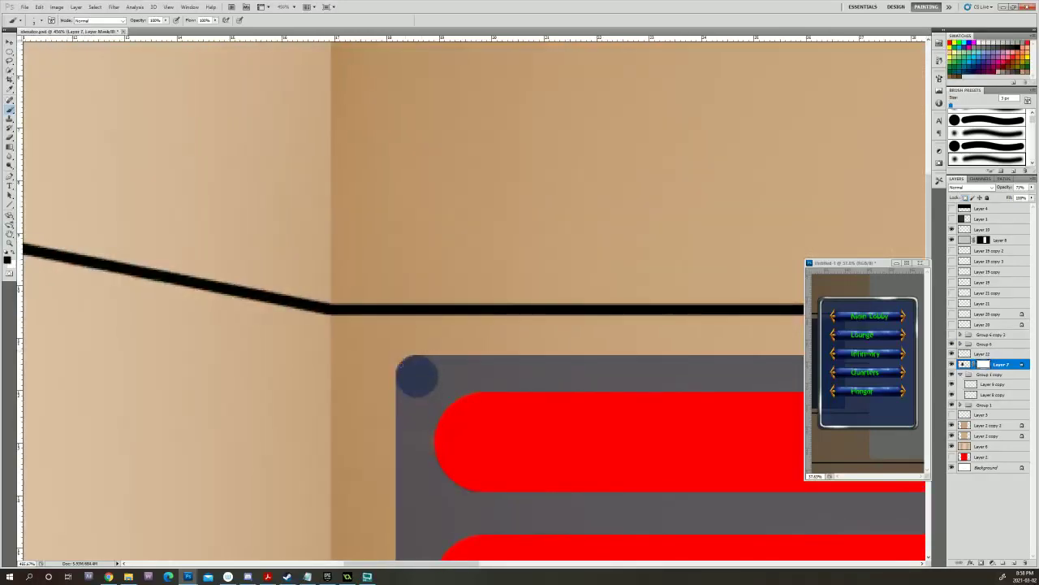
{"action": "scroll", "coordinate": [446, 335], "scroll_direction": "up", "scroll_amount": 1}
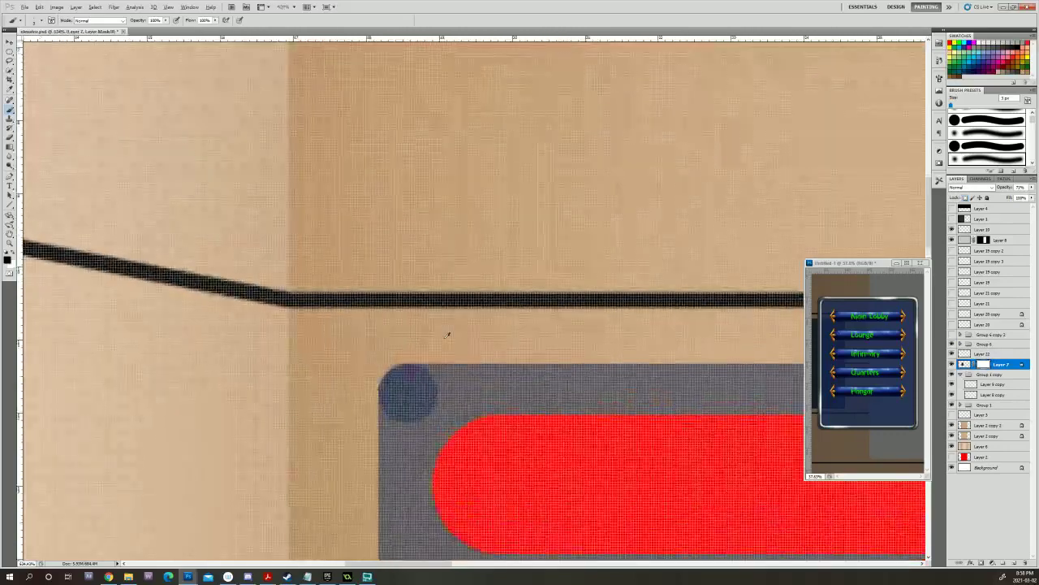
Mask out the panel's upper-right, lower-right and lower-left corners along the guide circles.
{"action": "scroll", "coordinate": [447, 334], "scroll_direction": "down", "scroll_amount": 1}
{"action": "left_click_drag", "start_coordinate": [763, 252], "coordinate": [457, 272]}
{"action": "left_click_drag", "start_coordinate": [711, 269], "coordinate": [416, 354]}
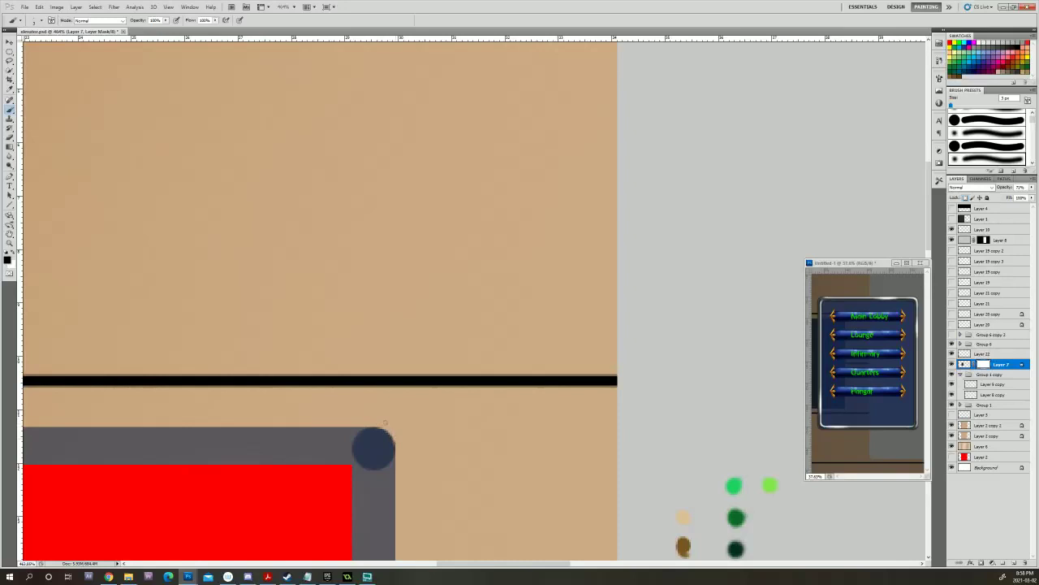
{"action": "scroll", "coordinate": [425, 457], "scroll_direction": "down", "scroll_amount": 10}
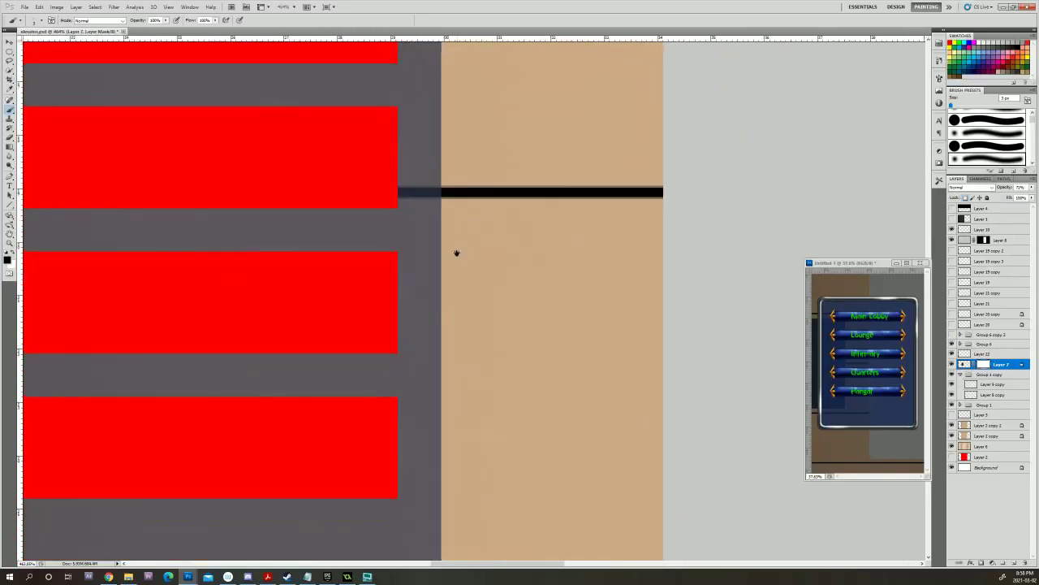
{"action": "scroll", "coordinate": [463, 222], "scroll_direction": "down", "scroll_amount": 3}
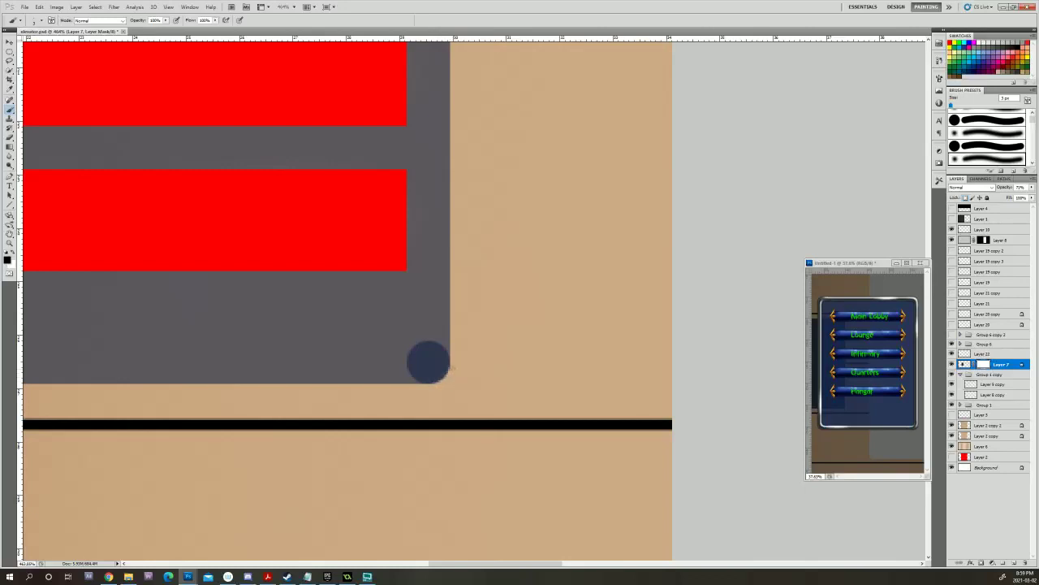
{"action": "scroll", "coordinate": [437, 400], "scroll_direction": "left", "scroll_amount": 10}
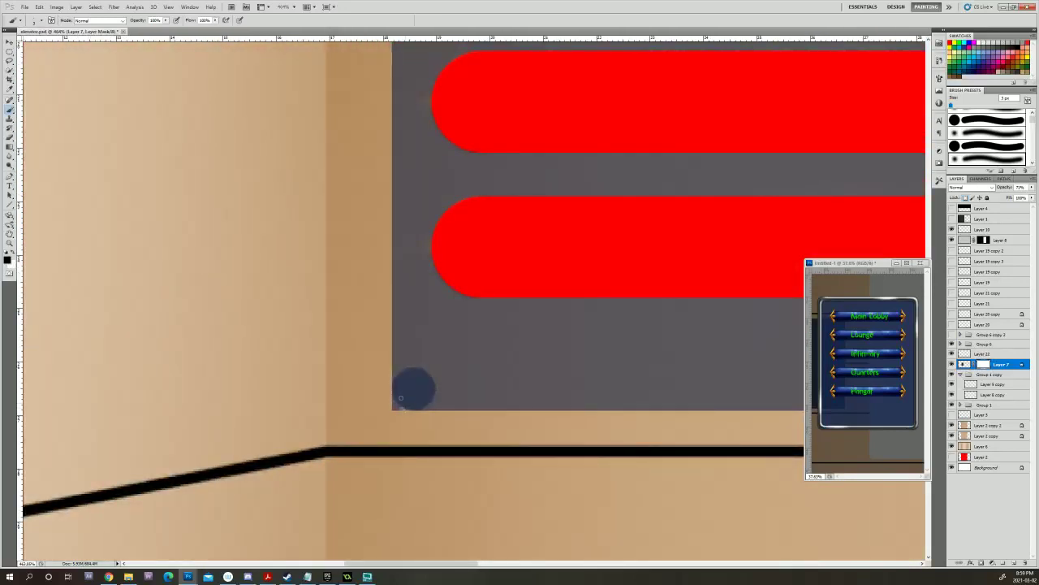
{"action": "left_click_drag", "start_coordinate": [397, 405], "coordinate": [394, 401]}
Restore Layer 7's opacity to 100%.
{"action": "scroll", "coordinate": [408, 418], "scroll_direction": "down", "scroll_amount": 8}
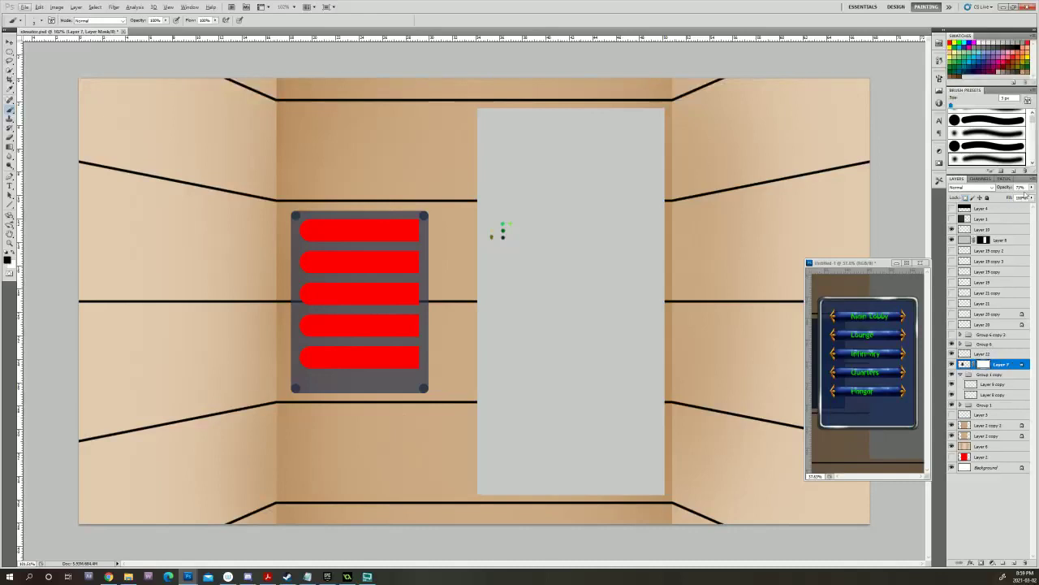
{"action": "left_click", "coordinate": [1031, 188]}
{"action": "left_click_drag", "start_coordinate": [1019, 196], "coordinate": [1033, 195]}
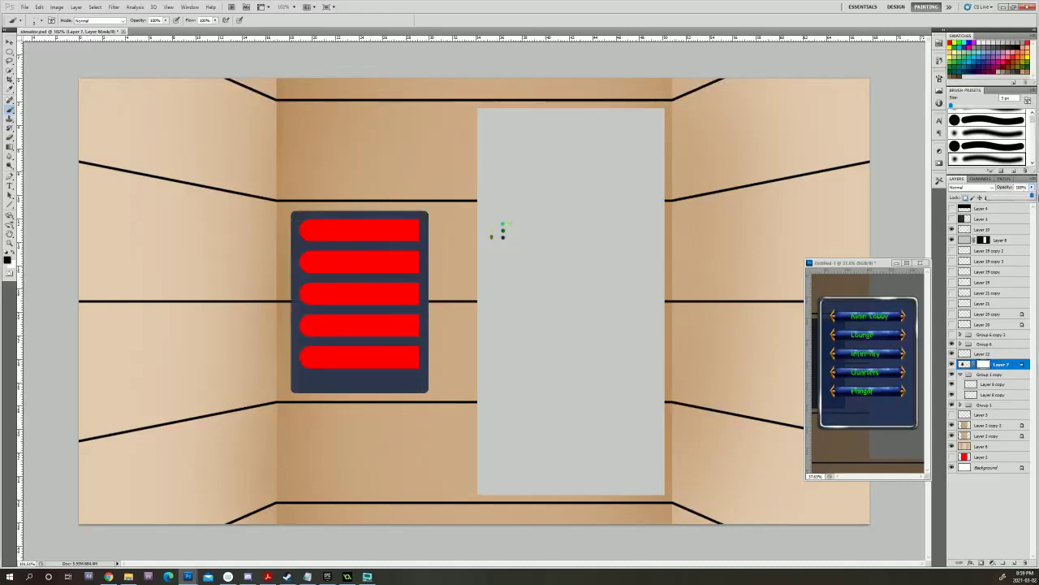
Examine the panel's masked upper-left and upper-right corners up close, checking how evenly they are rounded.
{"action": "scroll", "coordinate": [303, 208], "scroll_direction": "up", "scroll_amount": 8}
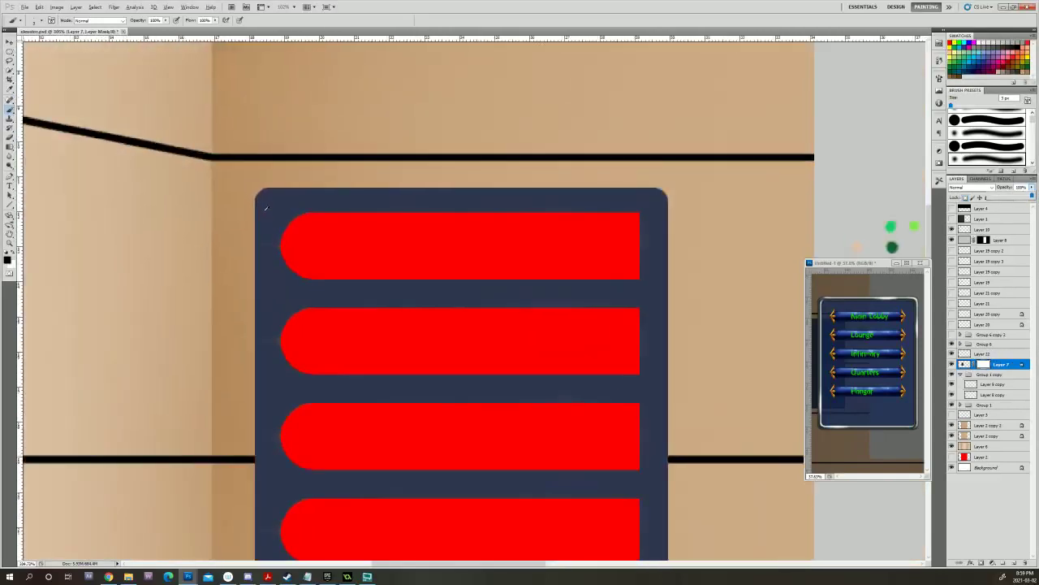
{"action": "scroll", "coordinate": [284, 204], "scroll_direction": "down", "scroll_amount": 2}
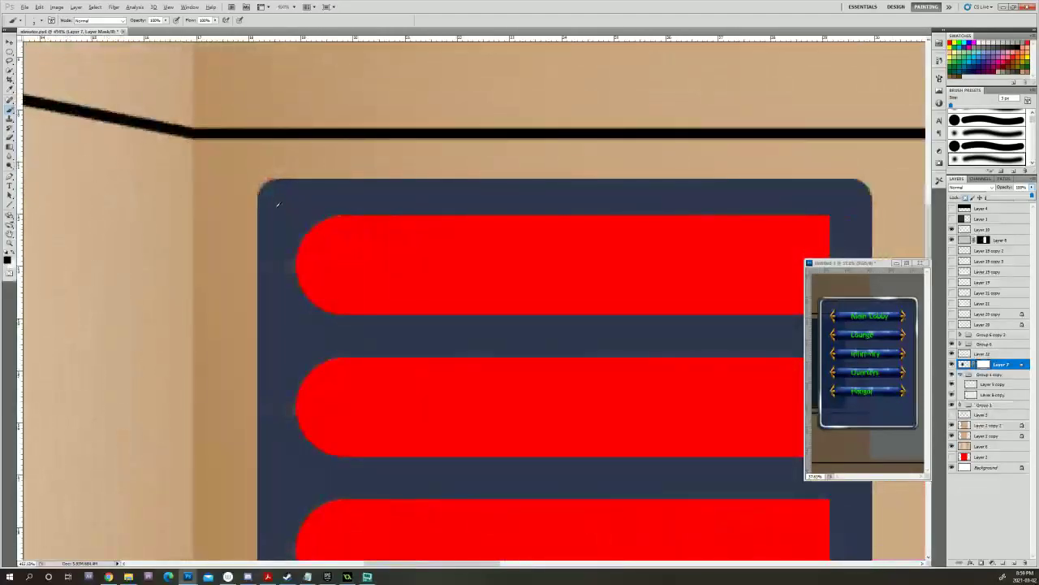
{"action": "scroll", "coordinate": [349, 406], "scroll_direction": "down", "scroll_amount": 1}
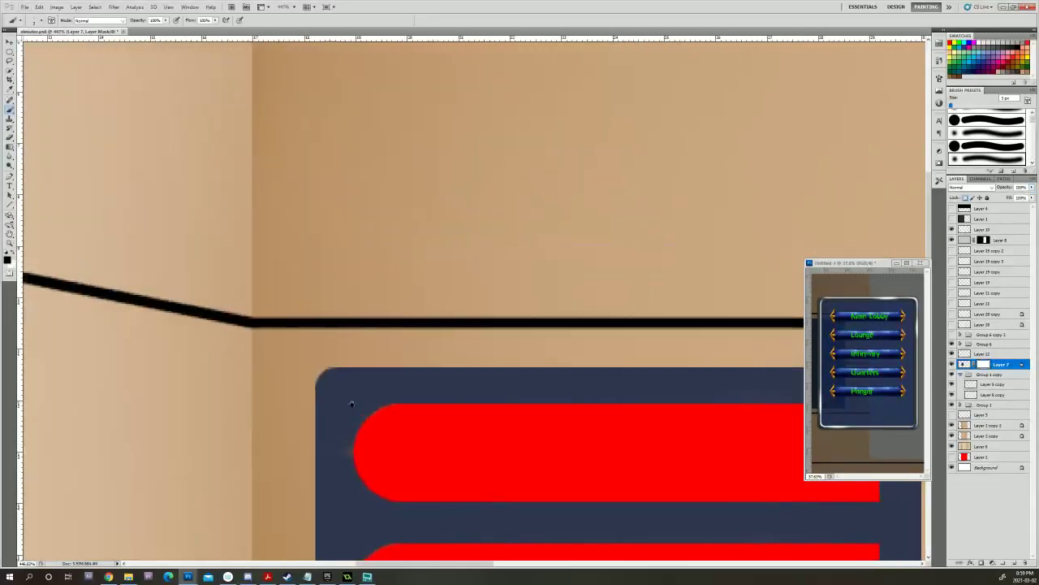
{"action": "scroll", "coordinate": [354, 384], "scroll_direction": "down", "scroll_amount": 1}
{"action": "scroll", "coordinate": [354, 384], "scroll_direction": "up", "scroll_amount": 2}
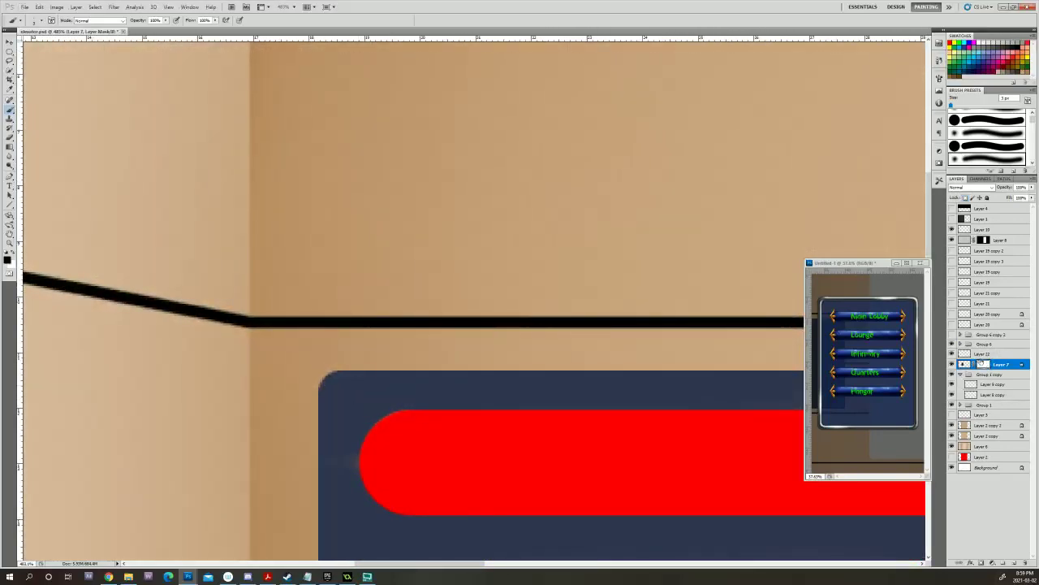
{"action": "left_click", "coordinate": [12, 251]}
{"action": "mouse_move", "coordinate": [626, 330]}
{"action": "left_mouse_down"}
{"action": "mouse_move", "coordinate": [604, 317]}
{"action": "mouse_move", "coordinate": [209, 360]}
{"action": "left_mouse_up"}
{"action": "left_click_drag", "start_coordinate": [227, 428], "coordinate": [317, 287]}
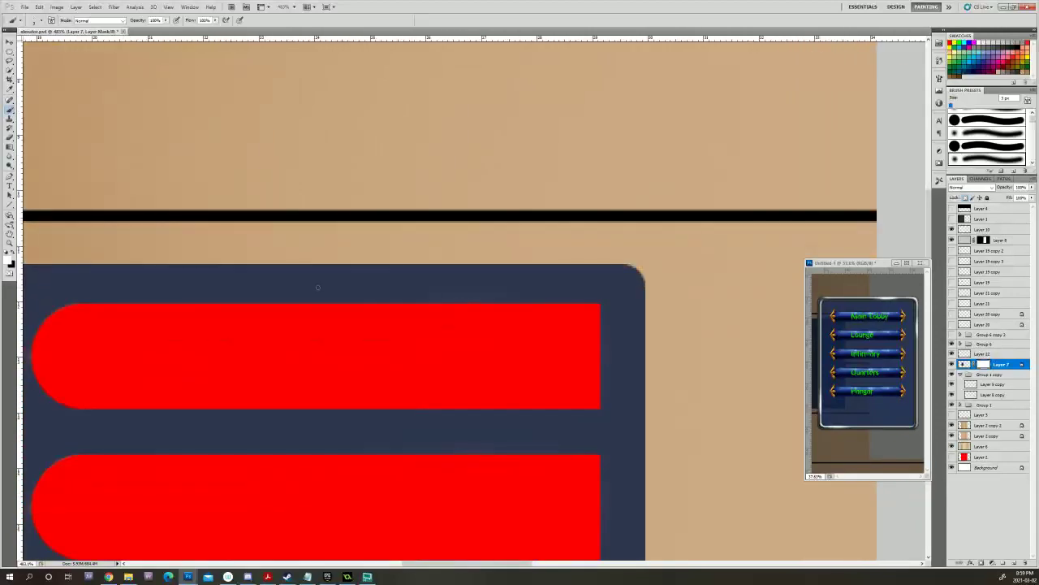
{"action": "scroll", "coordinate": [317, 287], "scroll_direction": "down", "scroll_amount": 8}
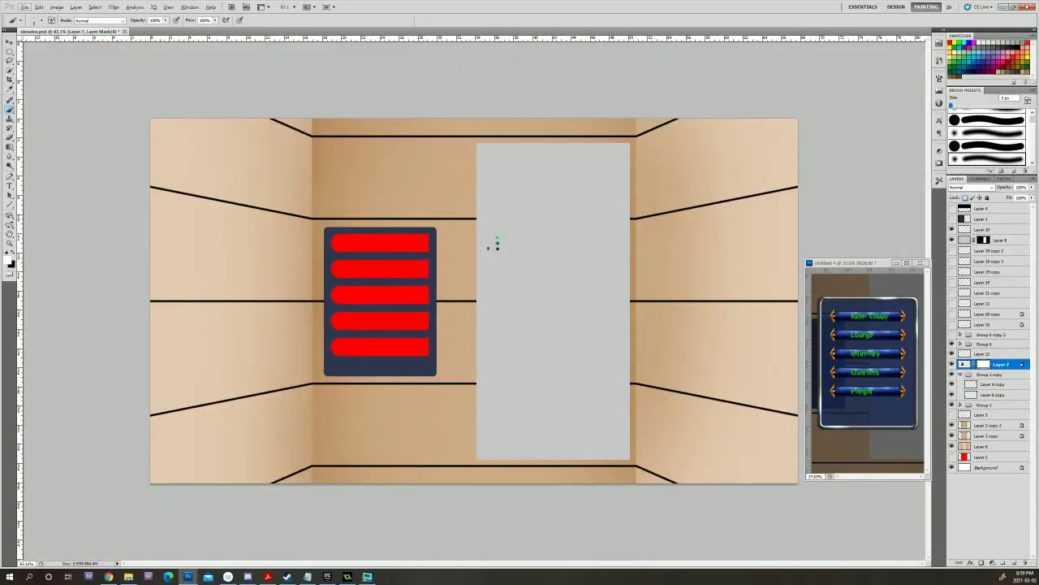
Apply Layer 7's layer mask and merge the layer directly above down into Layer 7.
{"action": "right_click", "coordinate": [985, 363]}
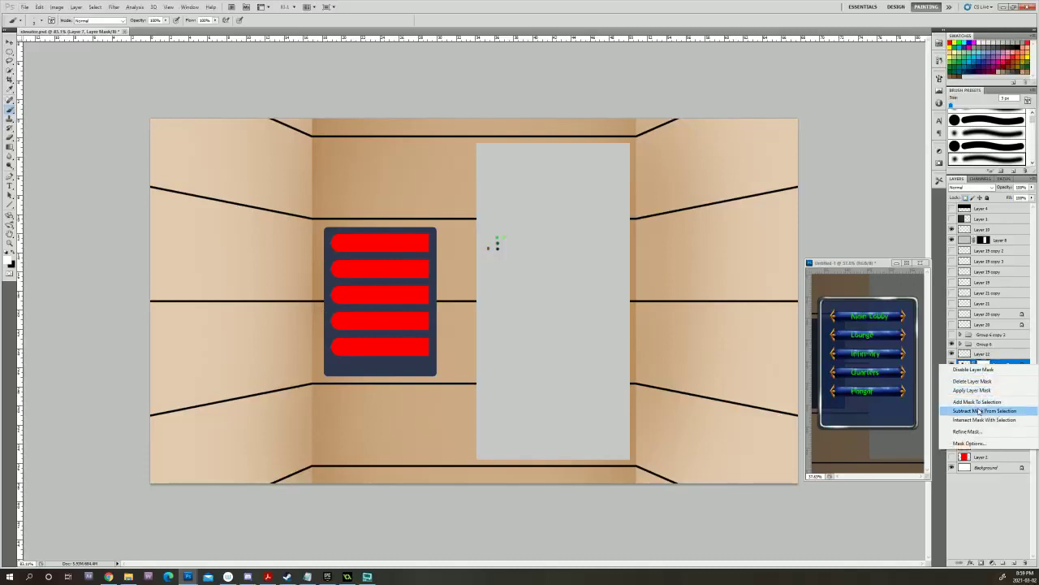
{"action": "left_click", "coordinate": [982, 393]}
{"action": "right_click", "coordinate": [982, 355]}
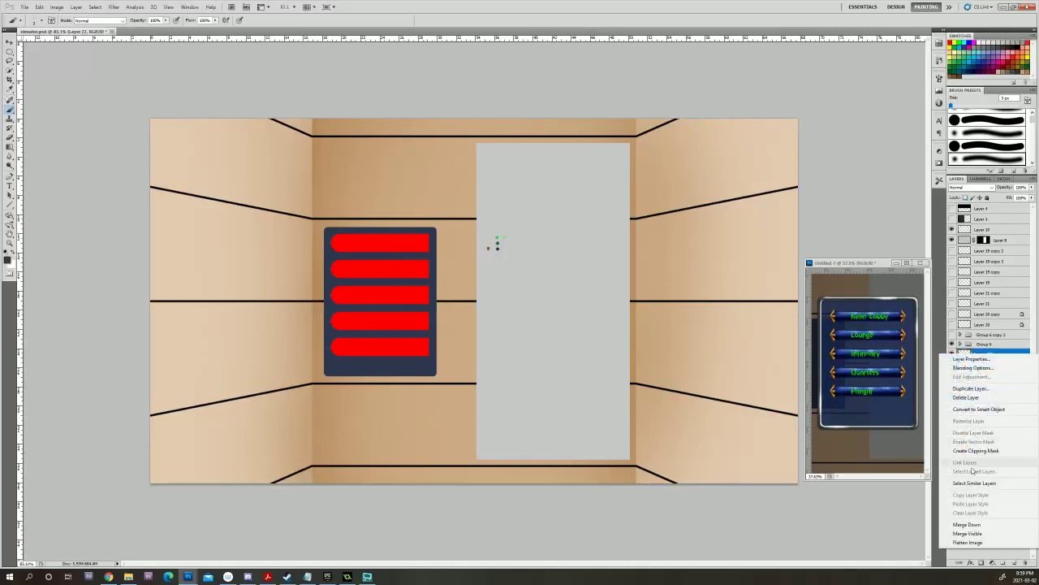
{"action": "left_click", "coordinate": [976, 525]}
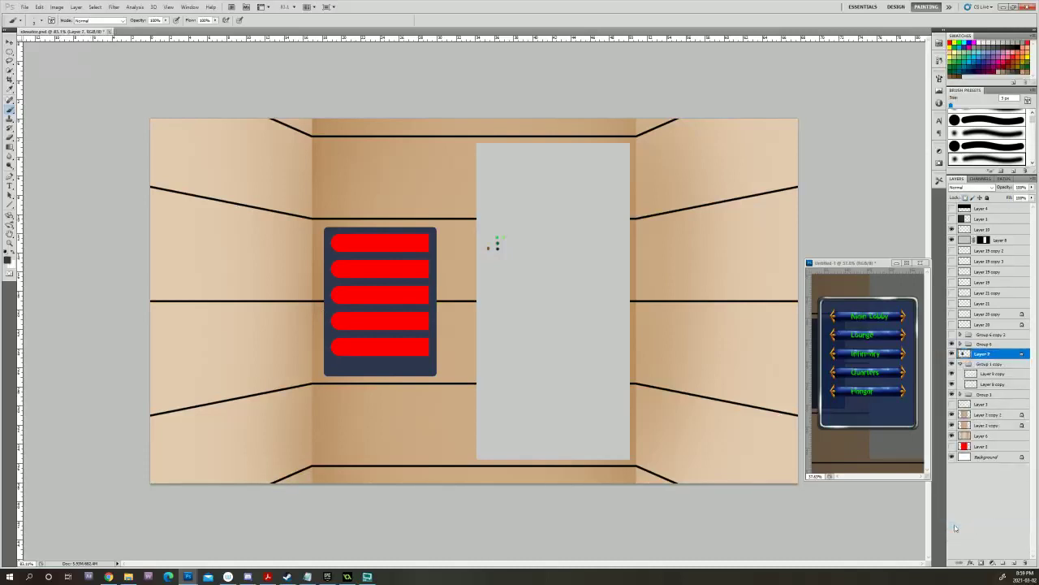
Expand Group 6 and hide its red Group 6 copy layer so the green-and-blue buttons show.
{"action": "left_click", "coordinate": [952, 343]}
{"action": "left_click", "coordinate": [952, 343]}
{"action": "left_click", "coordinate": [960, 343]}
{"action": "left_click", "coordinate": [952, 354]}
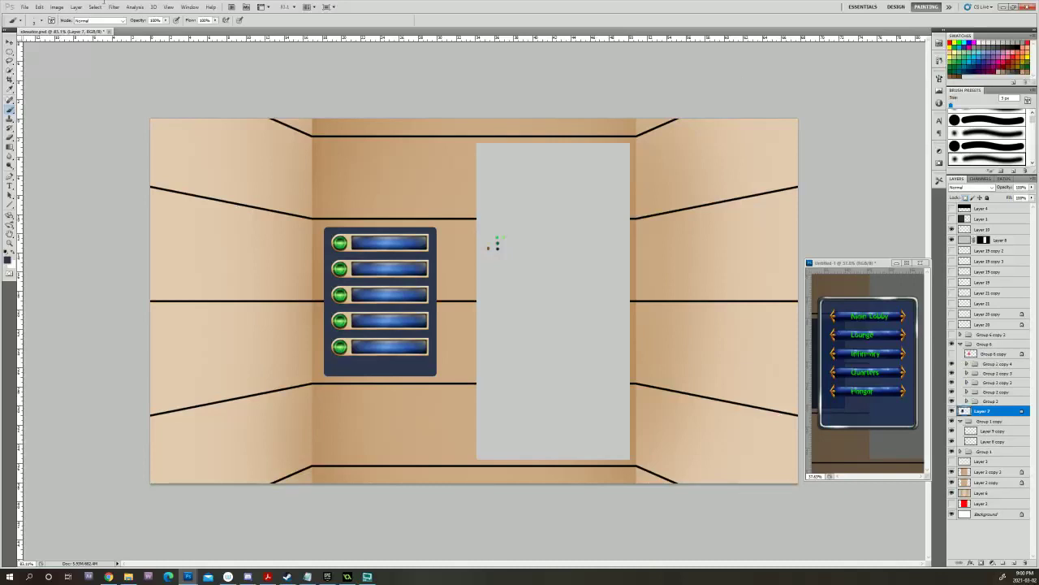
Open the two poster images from the file explorer and paste the purple brick poster into elevator.psd.
{"action": "key", "text": "alt+Tab"}
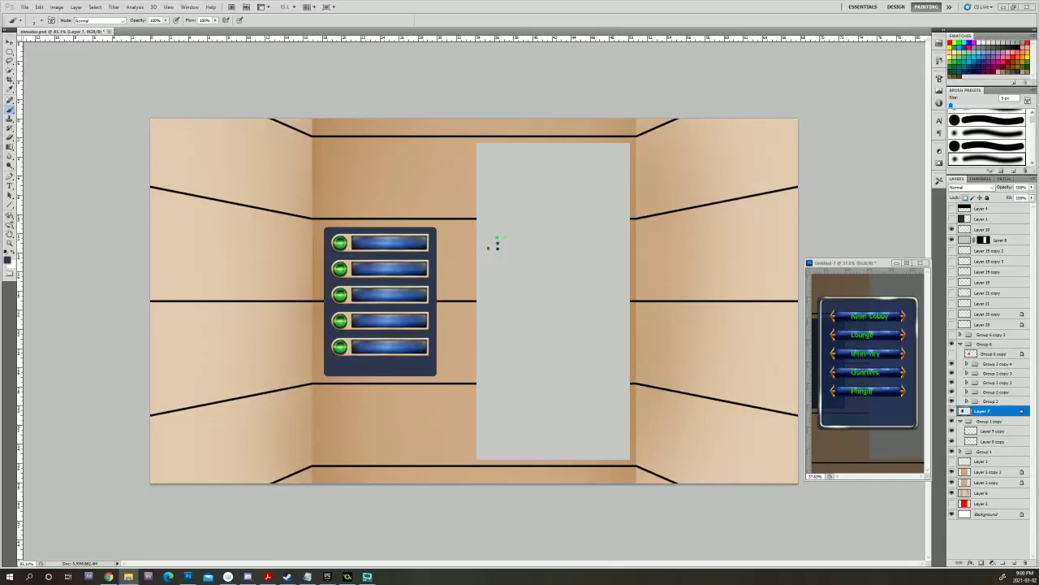
{"action": "left_click_drag", "start_coordinate": [143, 3], "coordinate": [398, 3]}
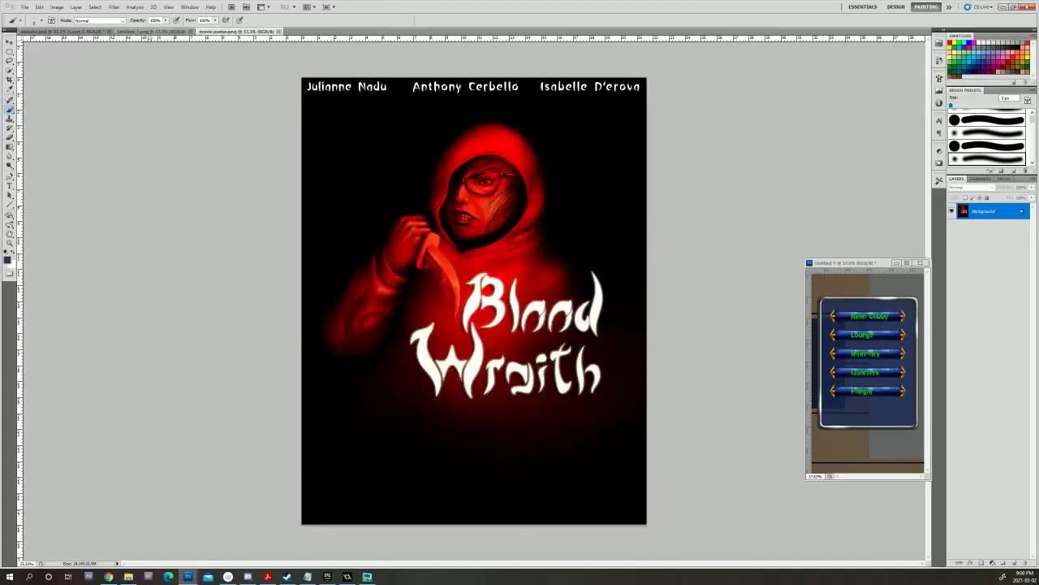
{"action": "left_click", "coordinate": [144, 30]}
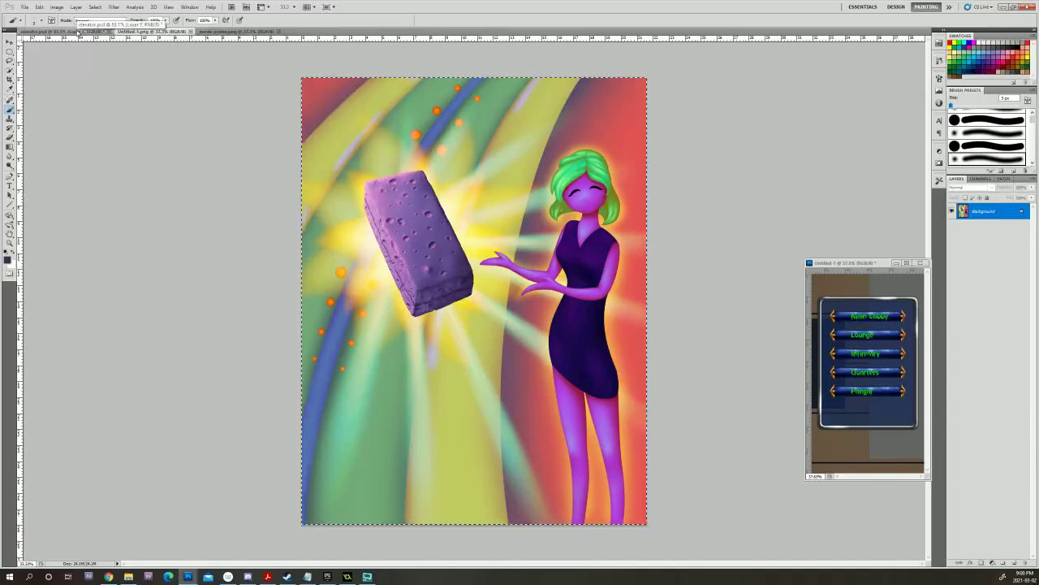
{"action": "left_click", "coordinate": [77, 24]}
{"action": "key", "text": "ctrl+v"}
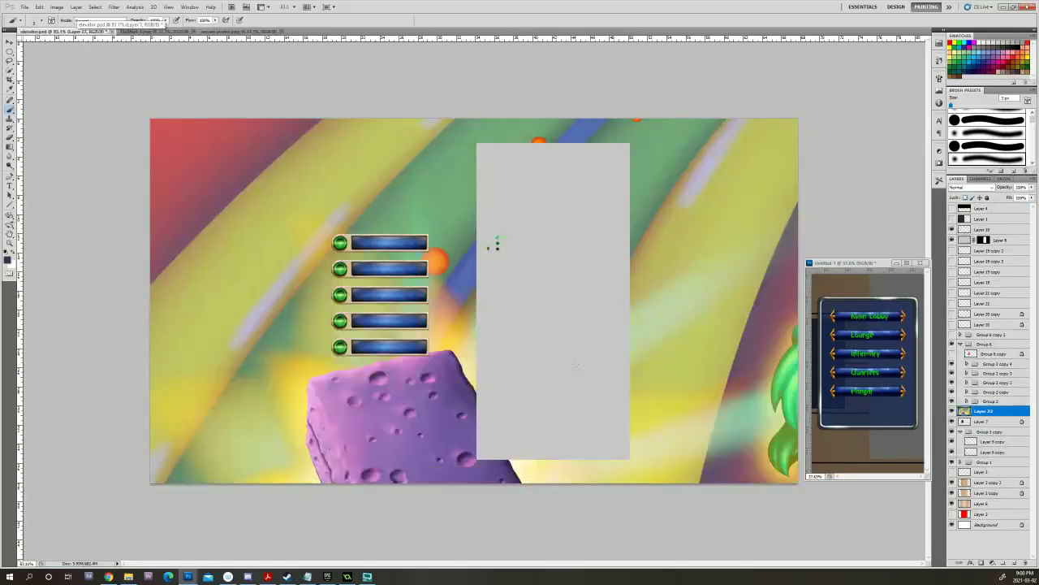
Scale the pasted poster to 22%, move it over the grey door area, and raise its layer above the door layers.
{"action": "key", "text": "ctrl+t"}
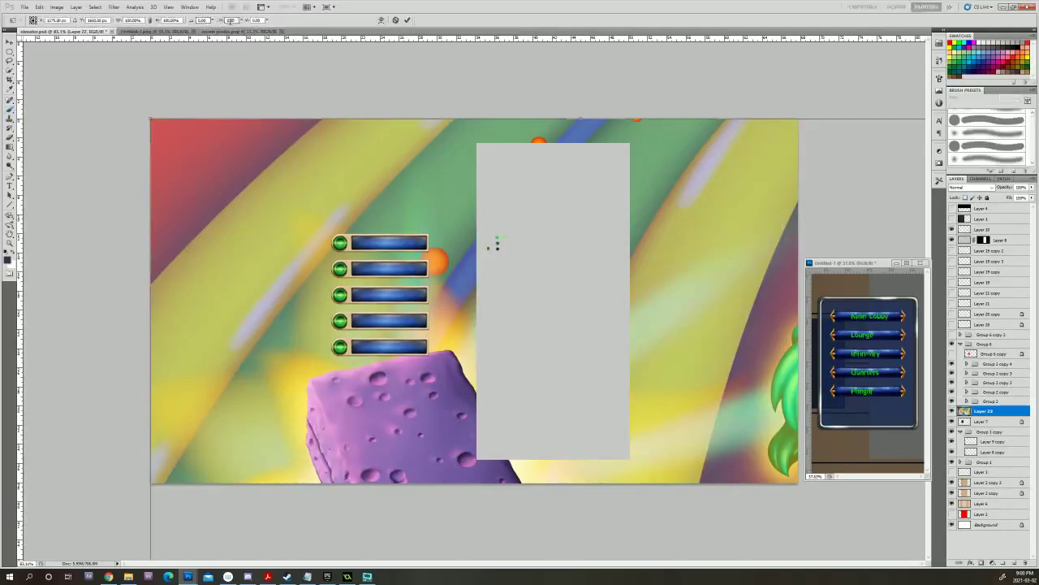
{"action": "left_click_drag", "start_coordinate": [158, 20], "coordinate": [126, 20]}
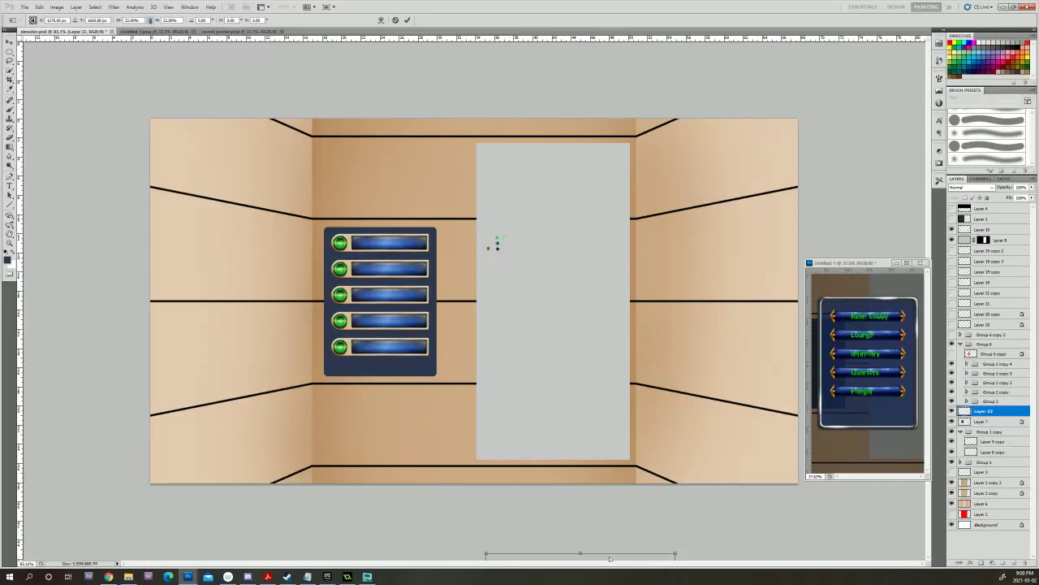
{"action": "left_click_drag", "start_coordinate": [610, 558], "coordinate": [582, 175]}
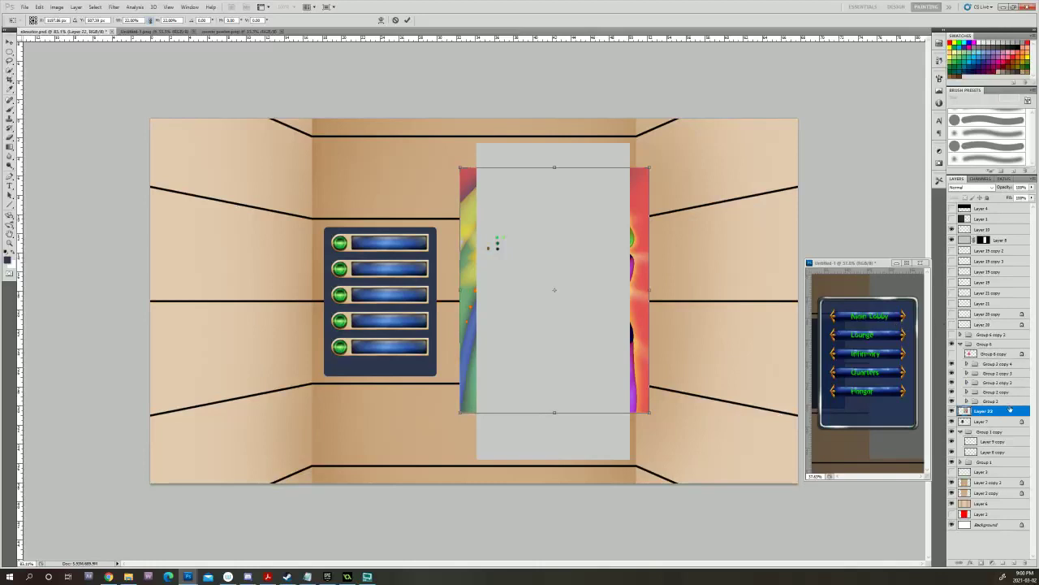
{"action": "key", "text": "Return"}
{"action": "left_click_drag", "start_coordinate": [1009, 410], "coordinate": [1011, 228]}
Shrink the poster further with Free Transform until its width matches the grey door.
{"action": "key", "text": "ctrl+t"}
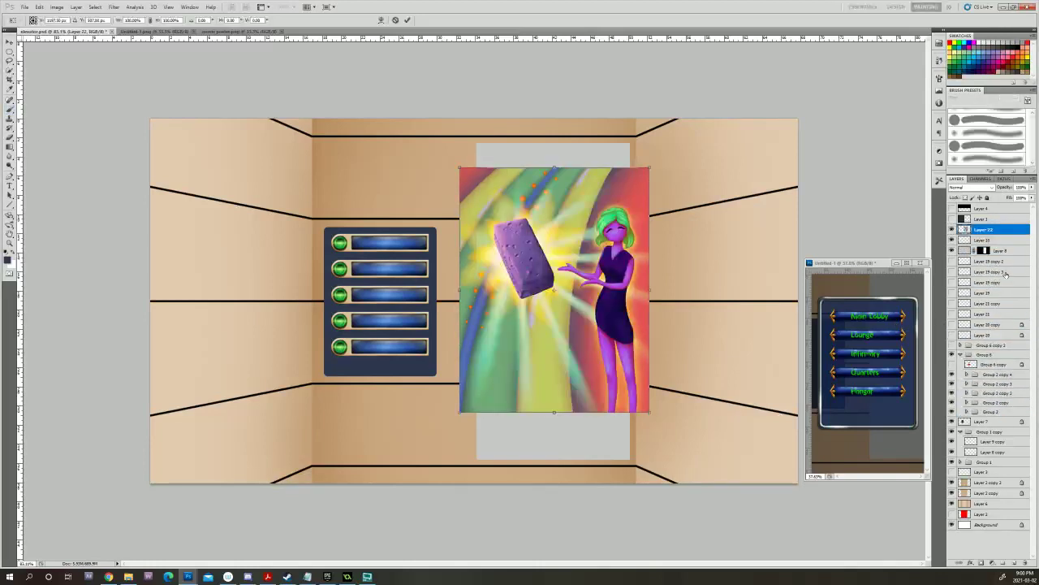
{"action": "left_click_drag", "start_coordinate": [650, 167], "coordinate": [595, 238]}
{"action": "left_click_drag", "start_coordinate": [575, 277], "coordinate": [571, 210]}
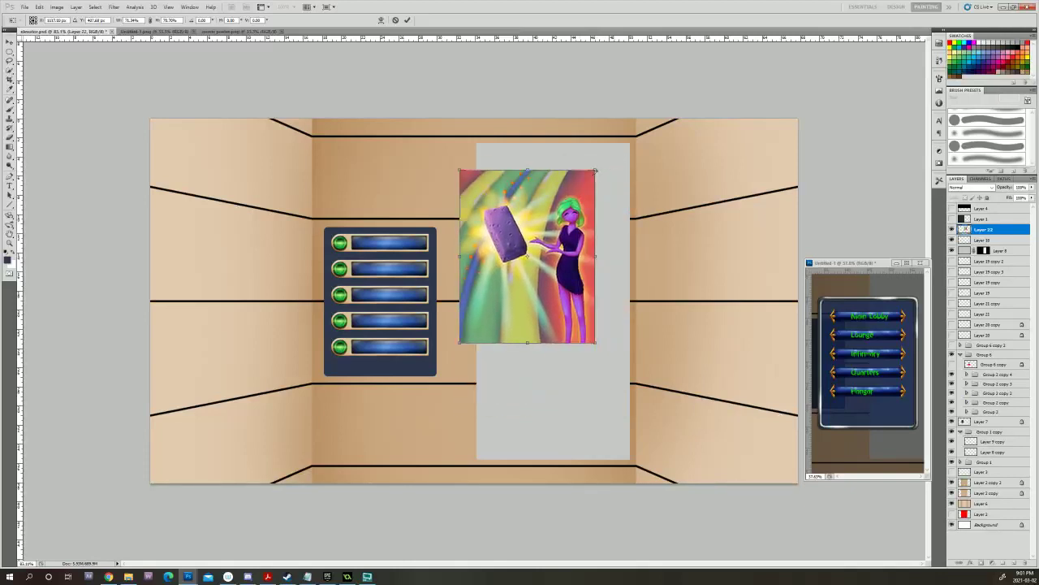
{"action": "left_click_drag", "start_coordinate": [595, 174], "coordinate": [630, 160]}
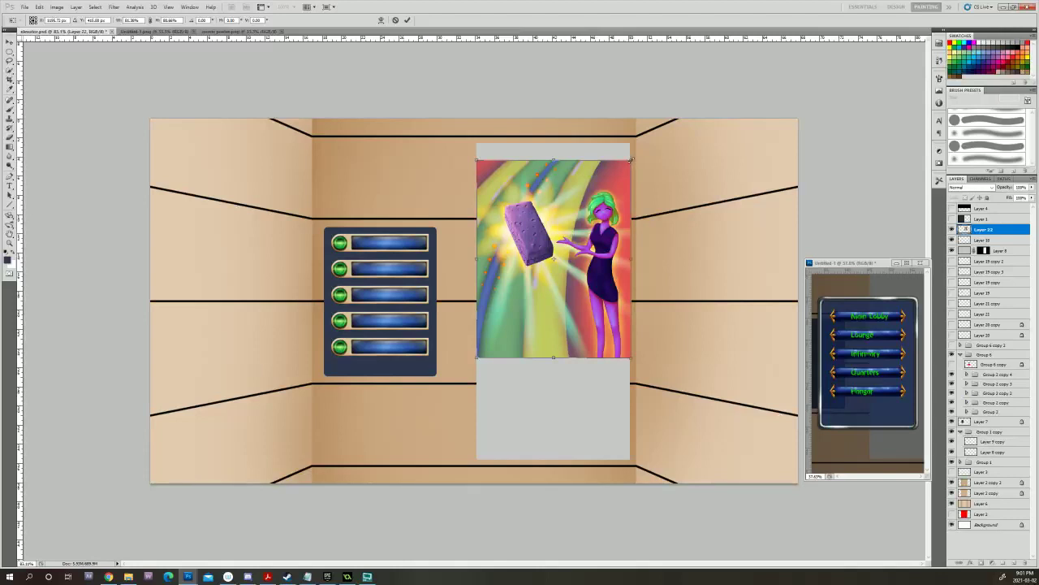
{"action": "left_click_drag", "start_coordinate": [631, 160], "coordinate": [629, 161]}
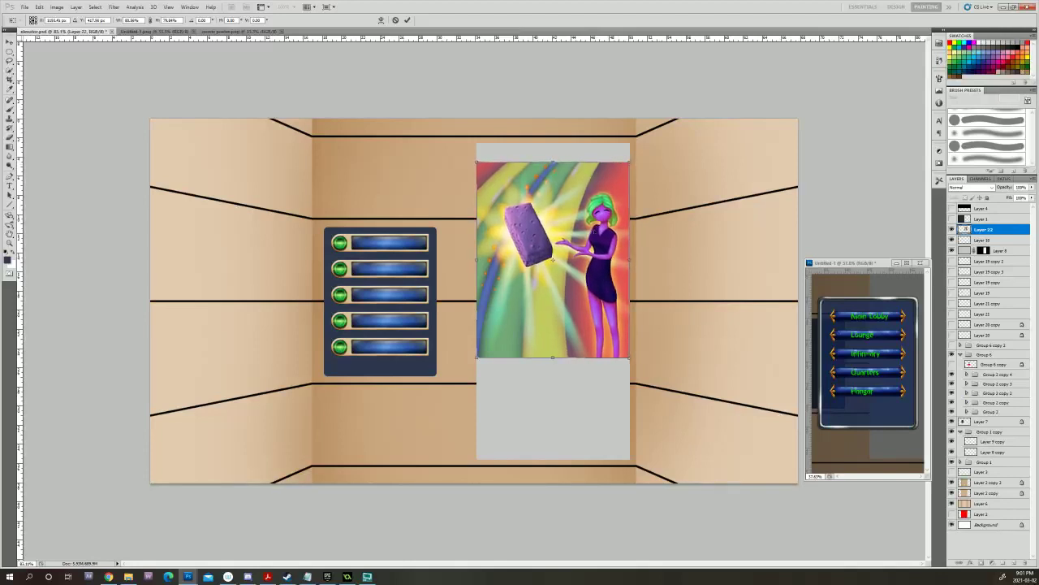
Position the poster just below the middle of the grey door, flush with its sides and unrotated, and apply the transform.
{"action": "left_click_drag", "start_coordinate": [597, 232], "coordinate": [599, 275]}
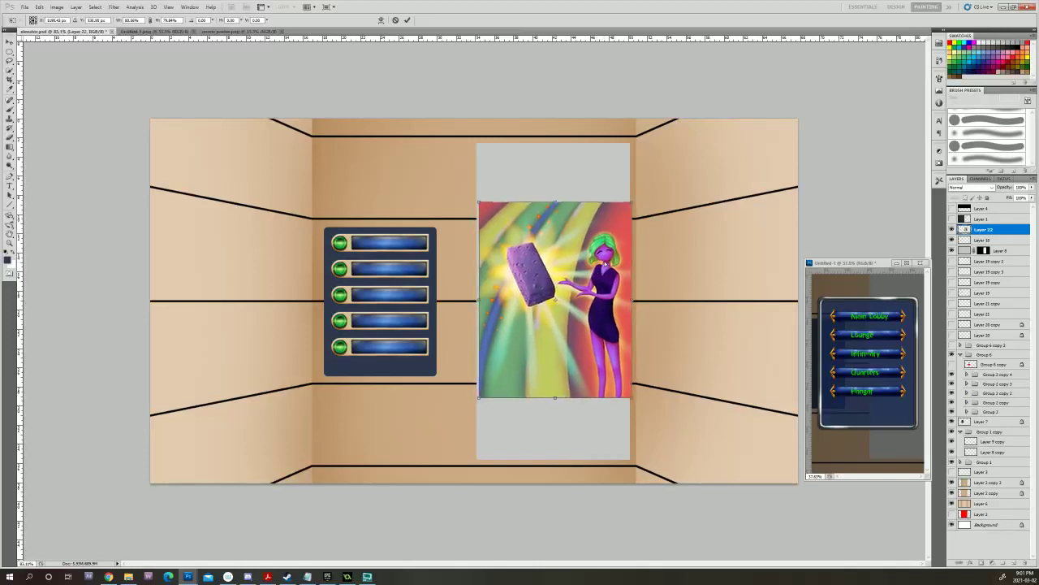
{"action": "left_click_drag", "start_coordinate": [605, 263], "coordinate": [603, 264]}
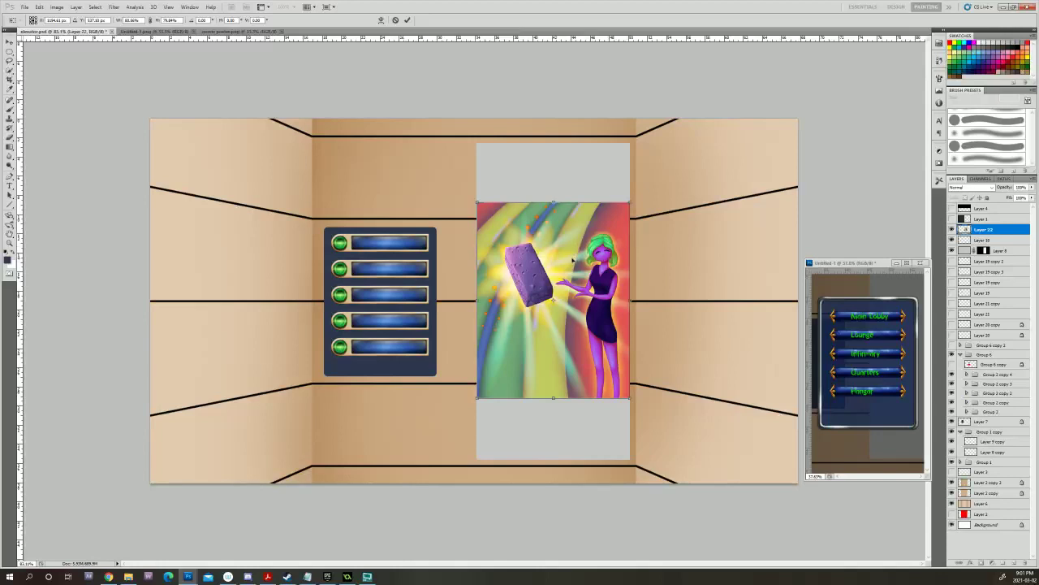
{"action": "left_click_drag", "start_coordinate": [578, 252], "coordinate": [579, 307]}
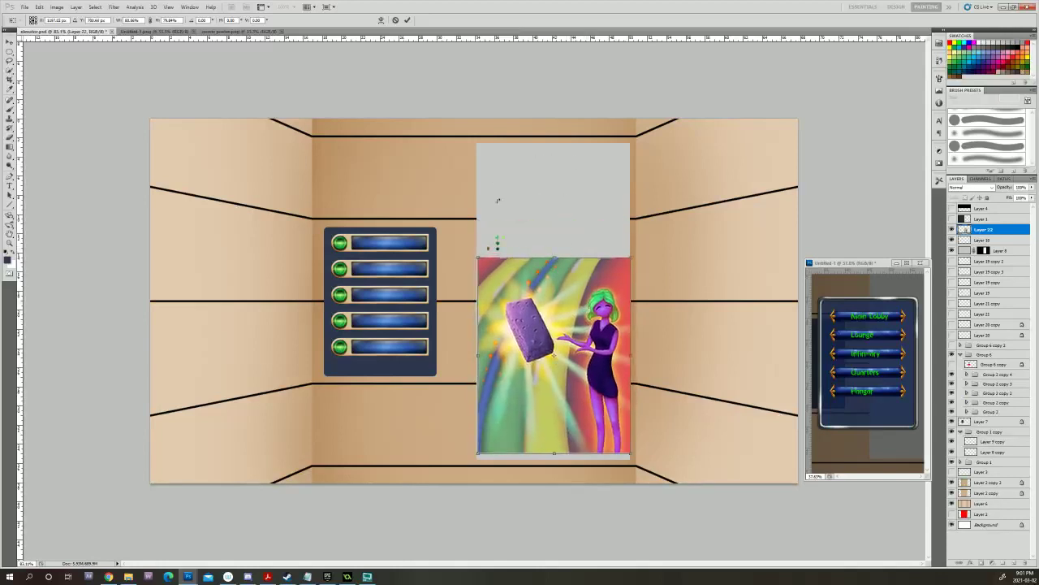
{"action": "left_click_drag", "start_coordinate": [497, 242], "coordinate": [497, 208]}
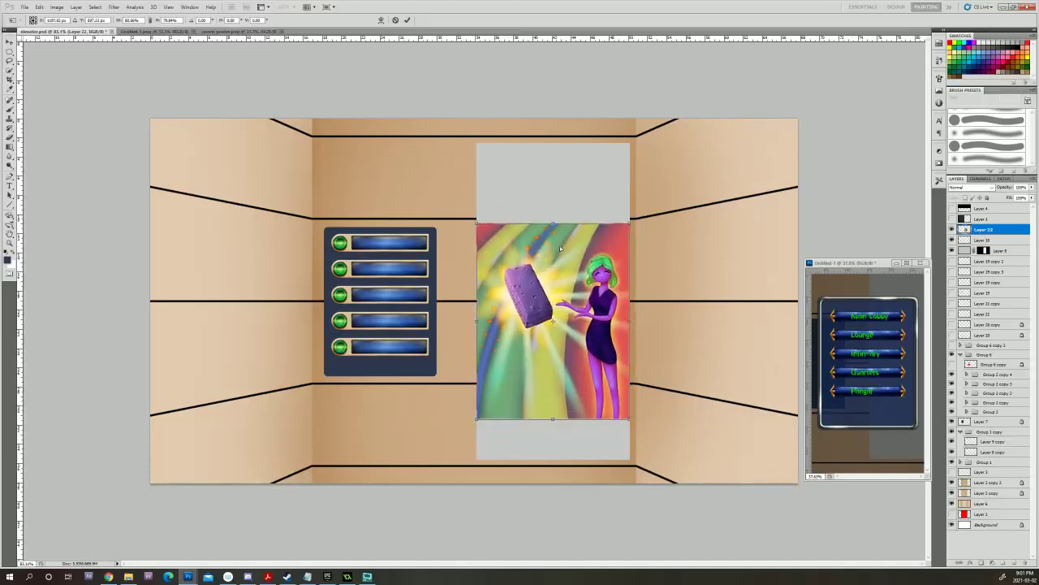
{"action": "left_click_drag", "start_coordinate": [562, 248], "coordinate": [556, 242]}
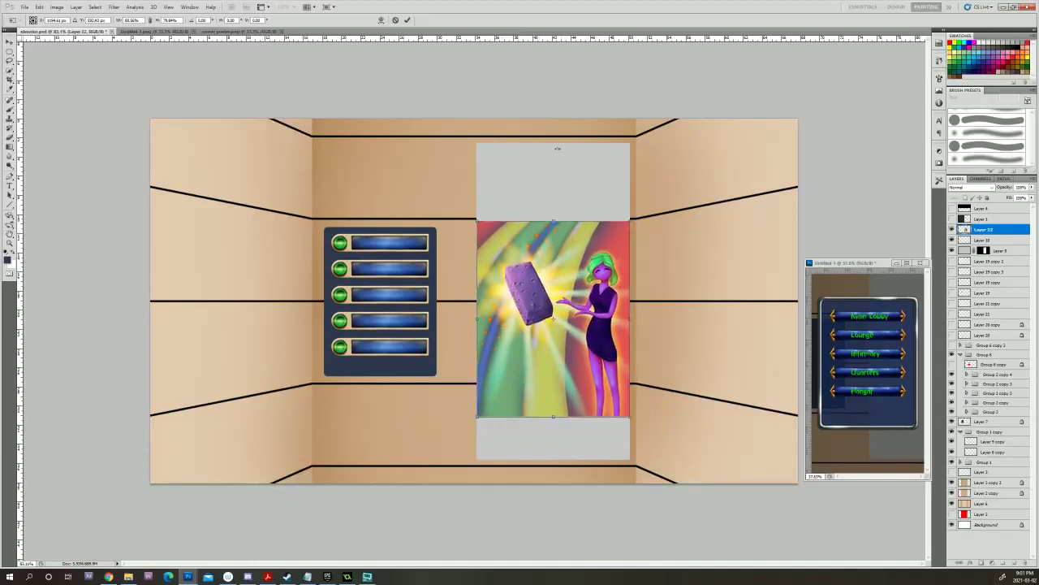
{"action": "left_click_drag", "start_coordinate": [538, 147], "coordinate": [565, 191]}
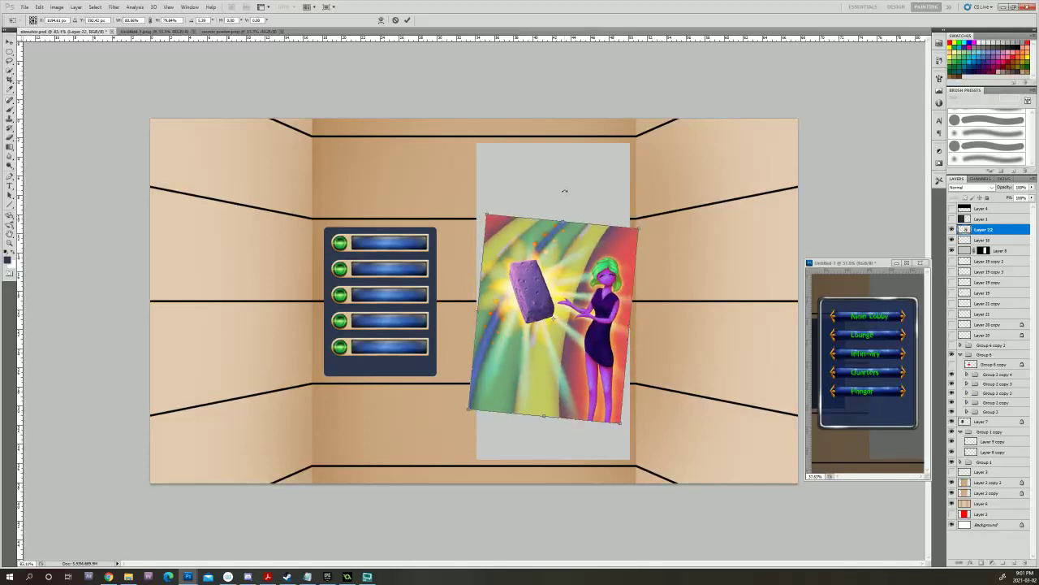
{"action": "key", "text": "ctrl+z"}
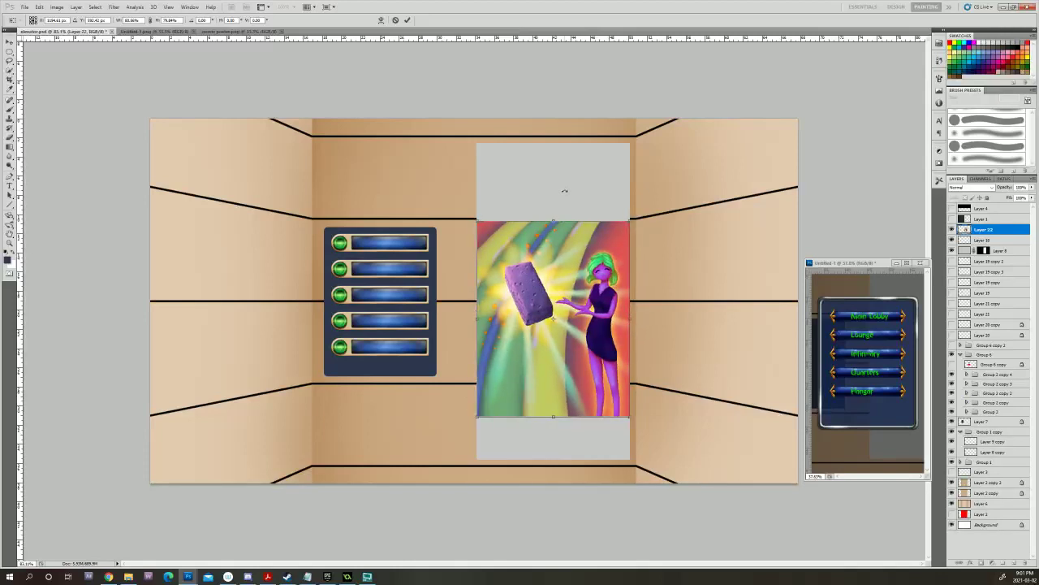
{"action": "key", "text": "Return"}
Switch to the Eyedropper and hide the poster layer.
{"action": "key", "text": "b"}
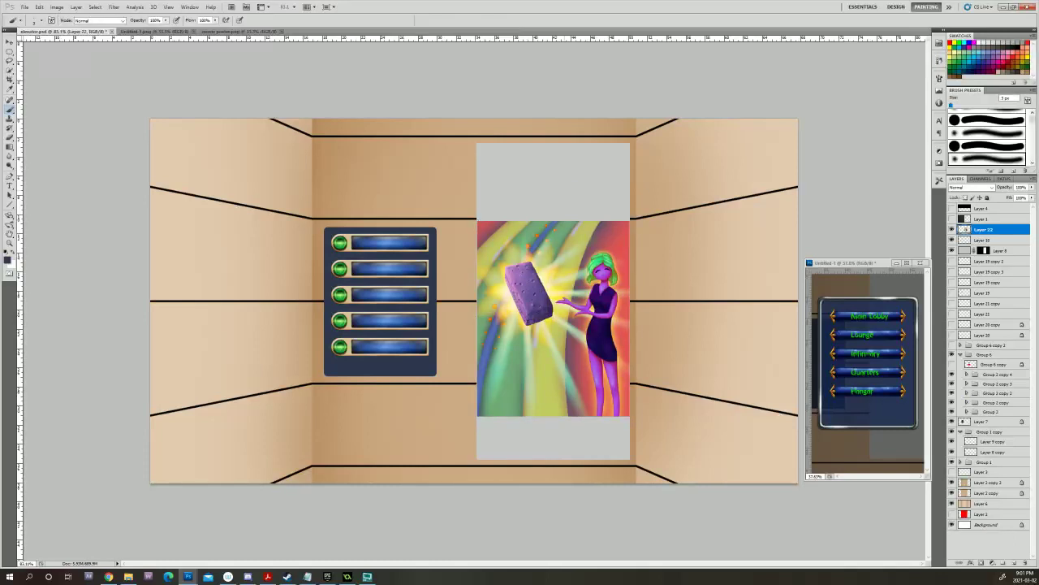
{"action": "key", "text": "y"}
{"action": "key", "text": "u"}
{"action": "key", "text": "i"}
{"action": "left_click", "coordinate": [951, 229]}
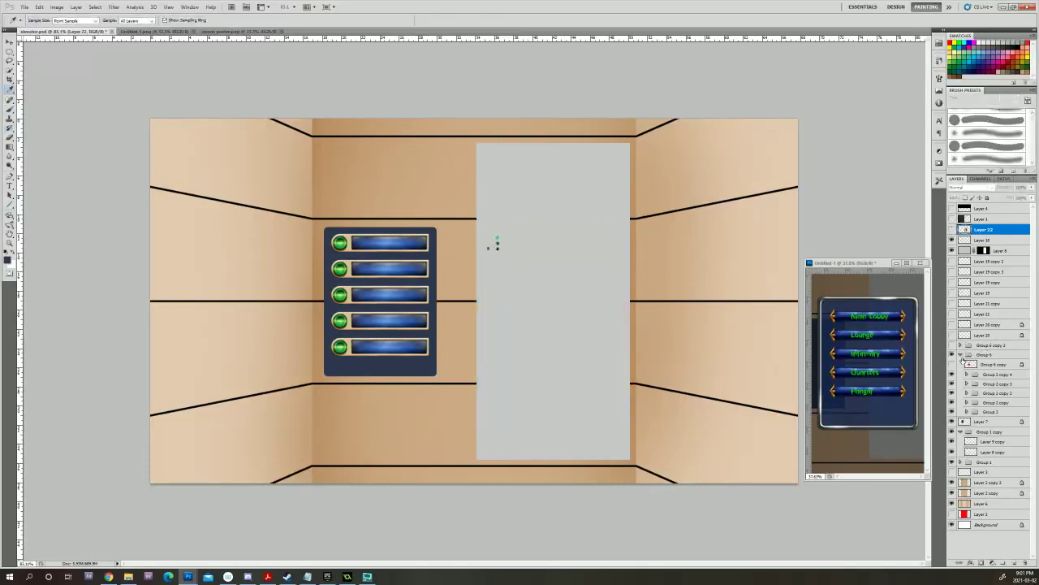
Check which groups hold the buttons by toggling their visibility, and duplicate the panel's Layer 7.
{"action": "left_click", "coordinate": [954, 414]}
{"action": "left_click", "coordinate": [954, 412]}
{"action": "left_click", "coordinate": [952, 376]}
{"action": "left_click", "coordinate": [953, 376]}
{"action": "left_click_drag", "start_coordinate": [986, 423], "coordinate": [1013, 561]}
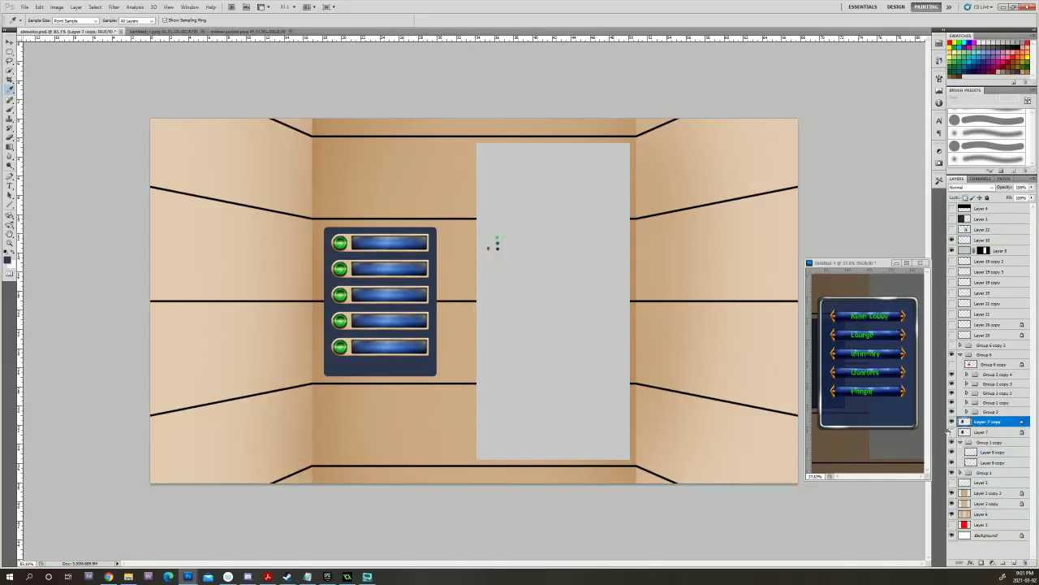
Sample the control panel's navy with the Eyedropper and brush a swatch of it on Layer 10 over the grey door, below the brown swatch.
{"action": "scroll", "coordinate": [485, 242], "scroll_direction": "up", "scroll_amount": 4}
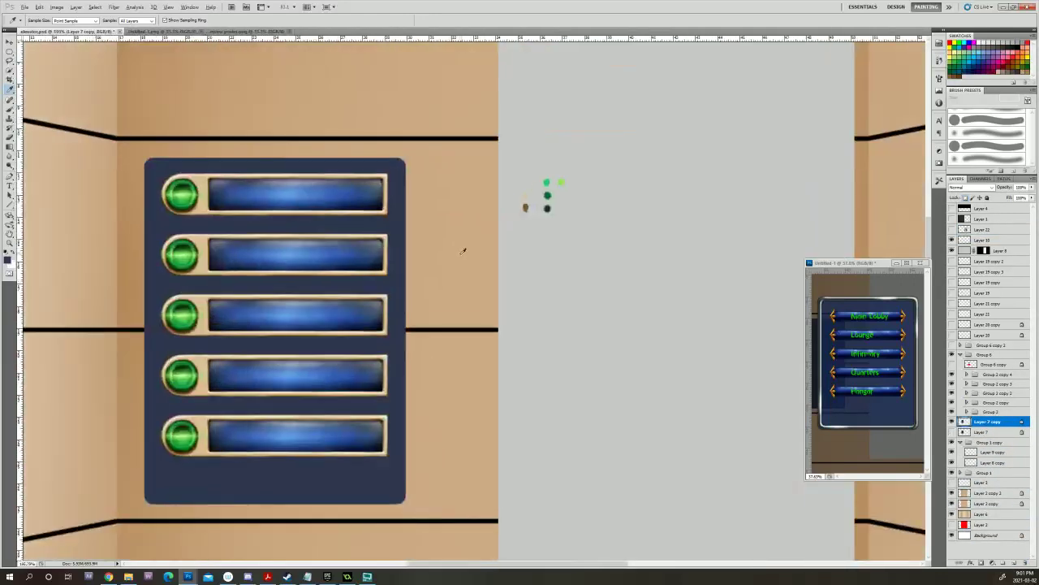
{"action": "left_click", "coordinate": [392, 304]}
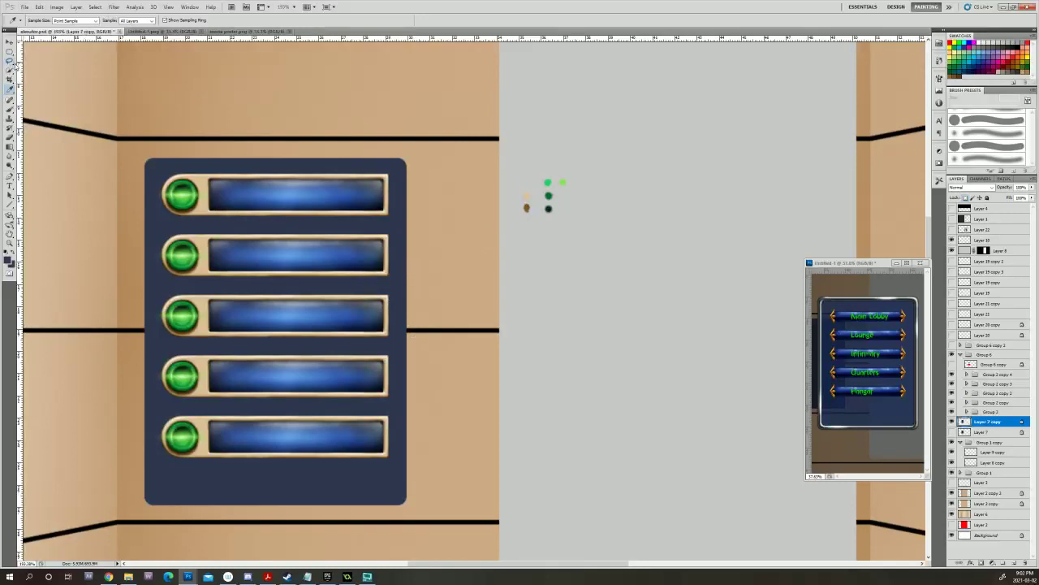
{"action": "left_click", "coordinate": [10, 109]}
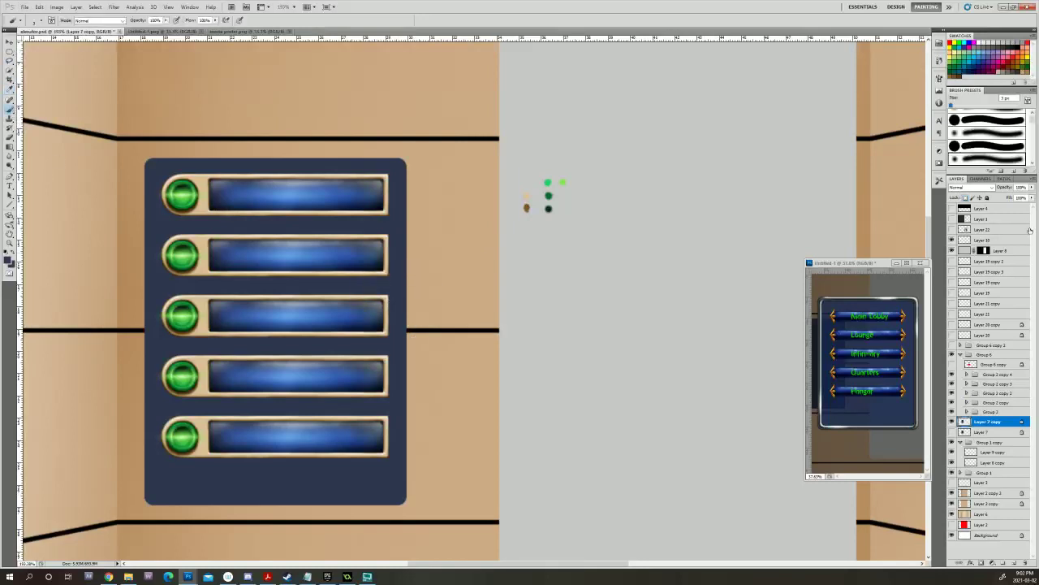
{"action": "left_click", "coordinate": [968, 240]}
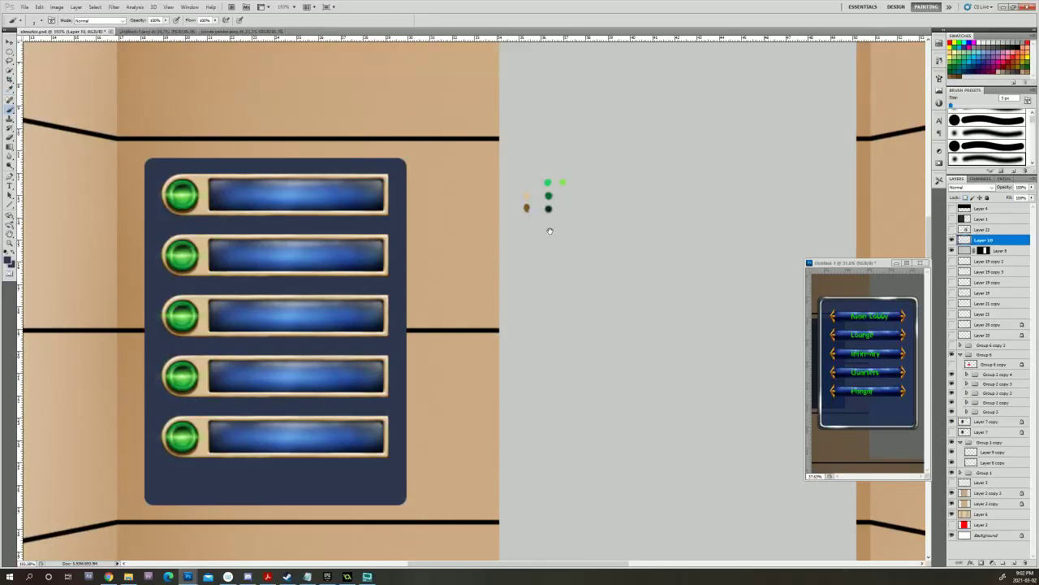
{"action": "left_click_drag", "start_coordinate": [524, 246], "coordinate": [558, 290]}
{"action": "left_click", "coordinate": [558, 283]}
{"action": "left_click_drag", "start_coordinate": [576, 300], "coordinate": [640, 267]}
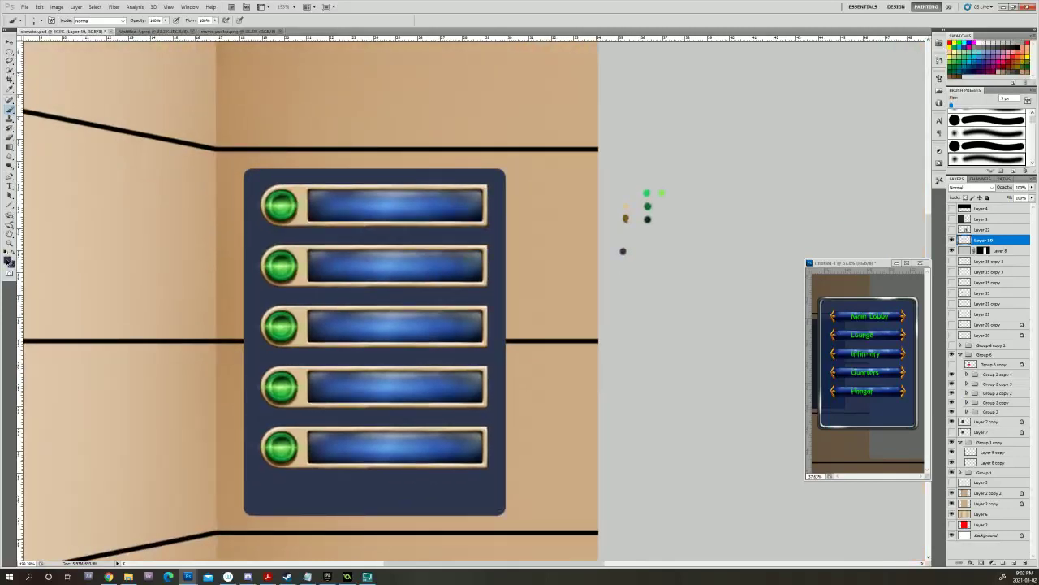
Choose a near-black shade of the navy with 9% brightness and dab it directly below the navy swatch.
{"action": "left_click", "coordinate": [9, 258]}
{"action": "left_click", "coordinate": [342, 206]}
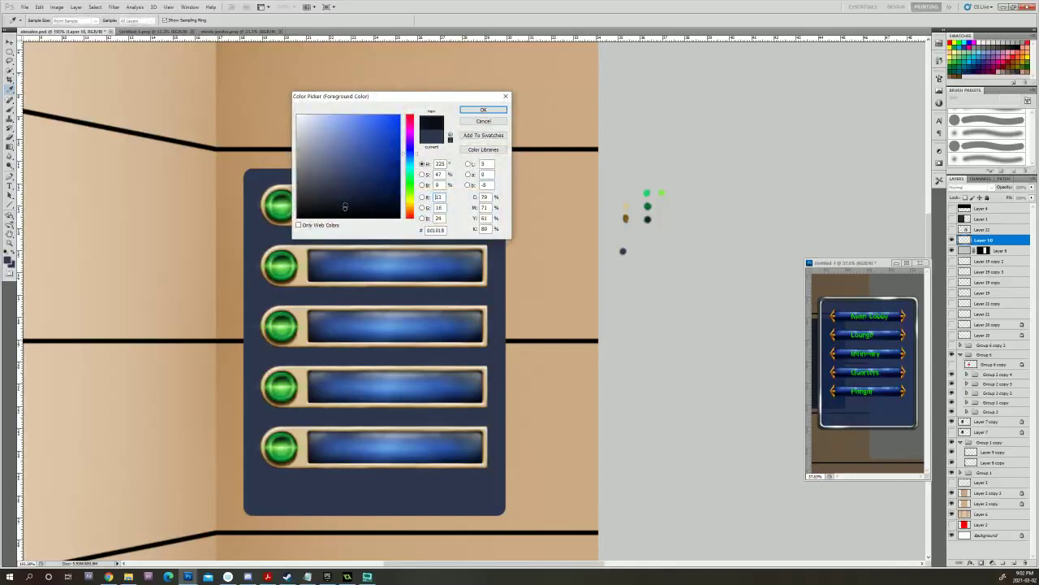
{"action": "left_click", "coordinate": [497, 110]}
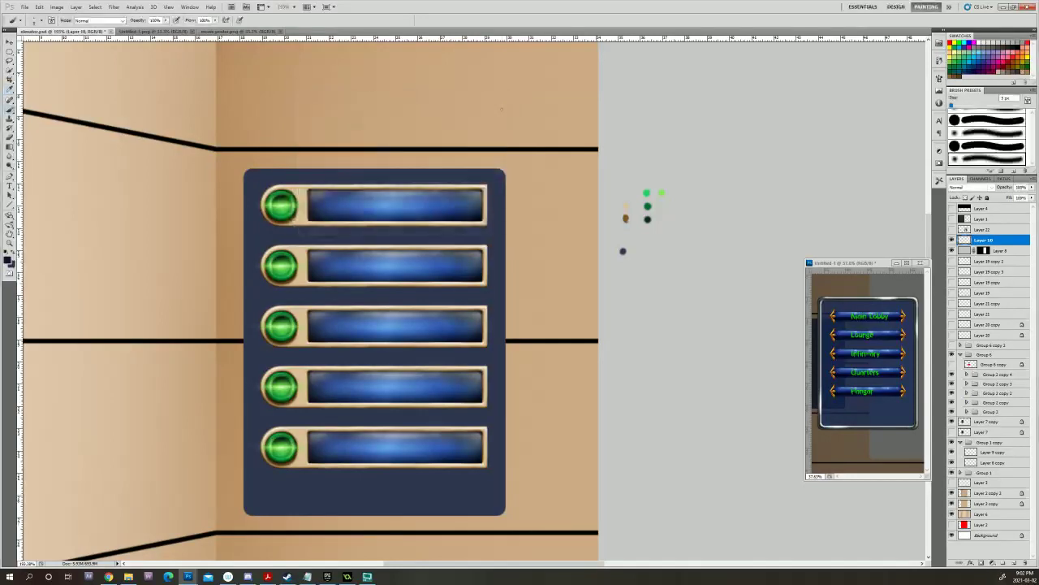
{"action": "left_click", "coordinate": [622, 263]}
Colorize the panel on Layer 7 copy to a light blue-grey using Hue/Saturation with saturation 9 and lightness +43.
{"action": "left_click", "coordinate": [965, 423]}
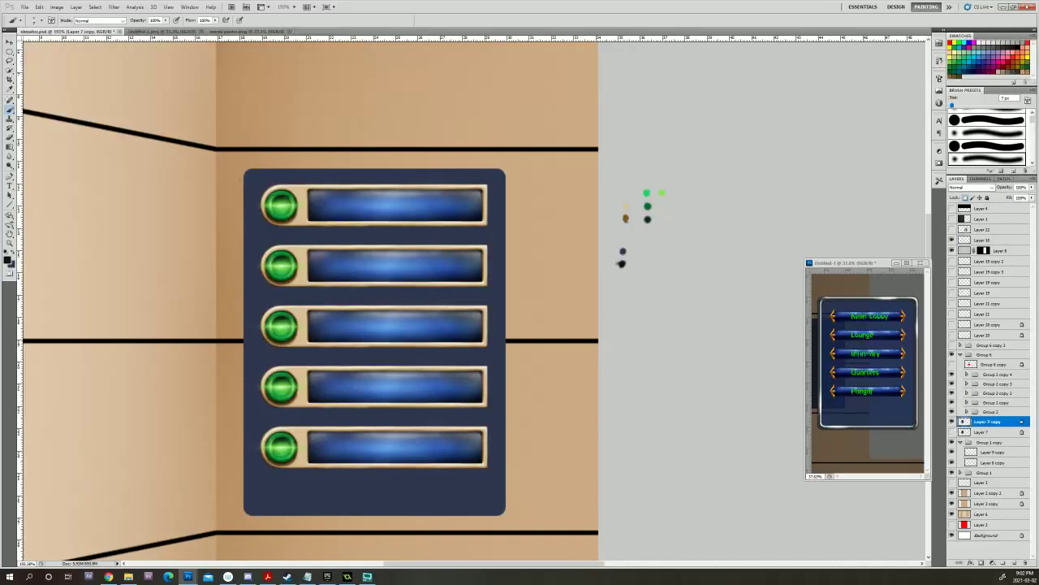
{"action": "left_click_drag", "start_coordinate": [256, 275], "coordinate": [282, 215]}
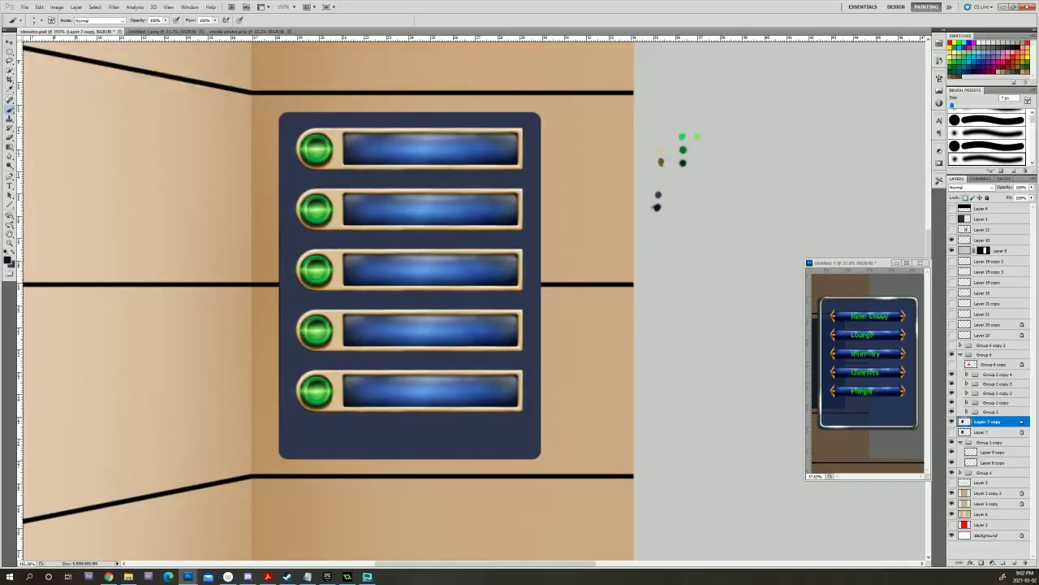
{"action": "left_click_drag", "start_coordinate": [240, 439], "coordinate": [54, 403]}
{"action": "key", "text": "bracketright"}
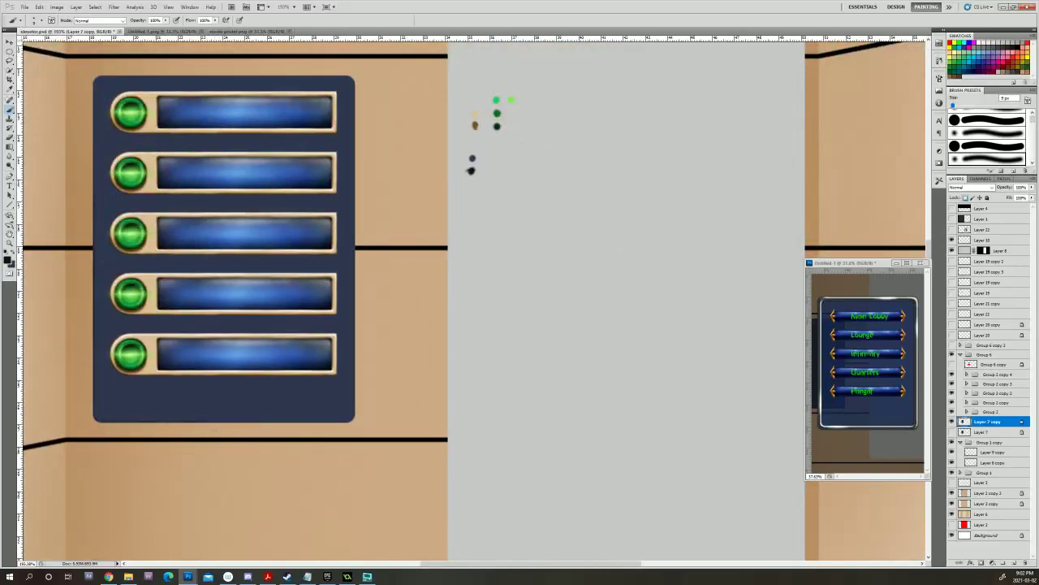
{"action": "key", "text": "bracketright"}
{"action": "left_click_drag", "start_coordinate": [455, 304], "coordinate": [559, 323]}
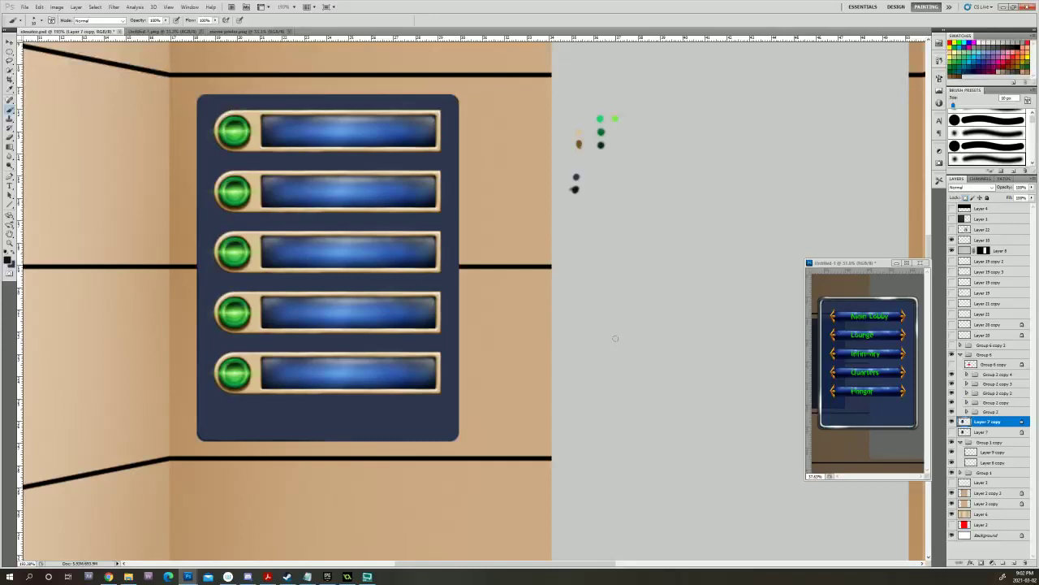
{"action": "key", "text": "ctrl+u"}
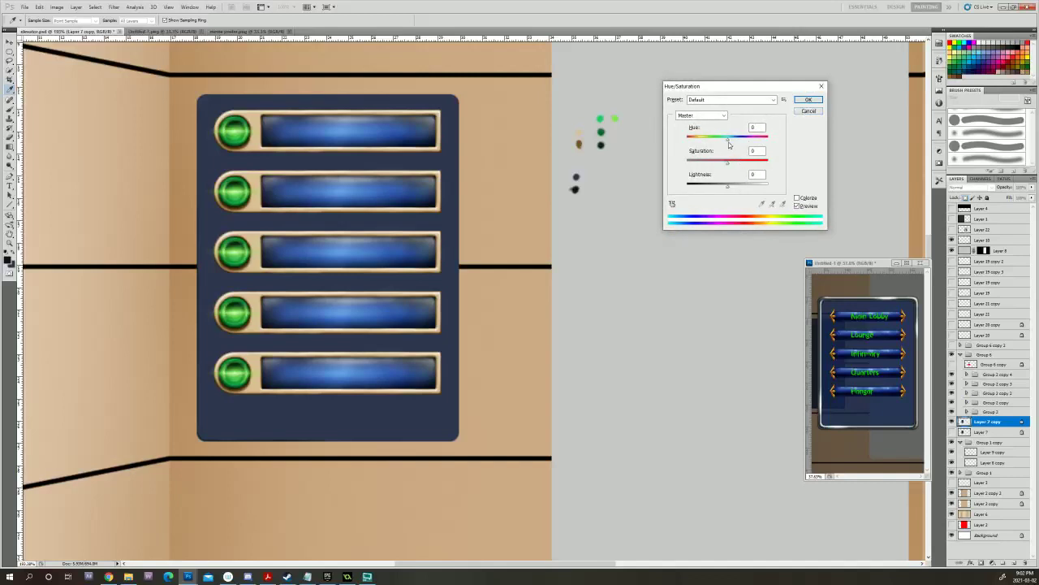
{"action": "left_click", "coordinate": [797, 198]}
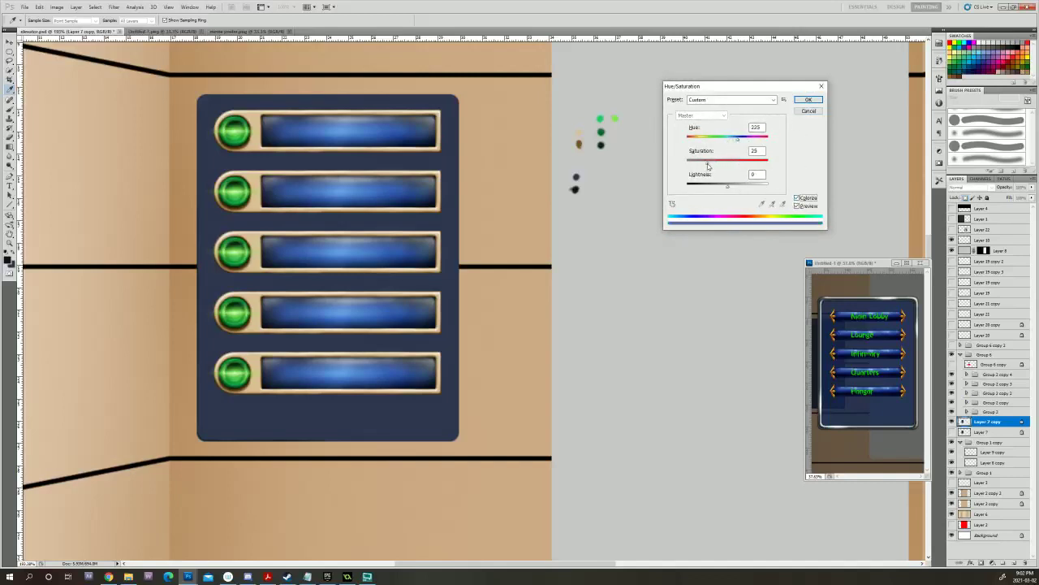
{"action": "left_click_drag", "start_coordinate": [738, 140], "coordinate": [744, 186]}
{"action": "mouse_move", "coordinate": [733, 140]}
{"action": "left_mouse_down"}
{"action": "mouse_move", "coordinate": [692, 165]}
{"action": "mouse_move", "coordinate": [730, 140]}
{"action": "left_mouse_up"}
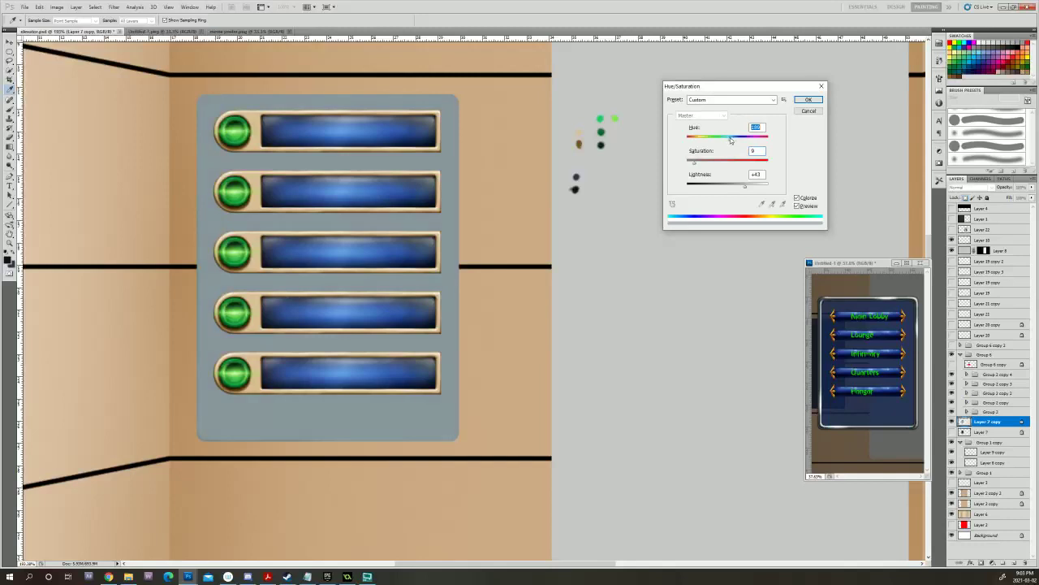
{"action": "left_click", "coordinate": [805, 100]}
Sample the panel's blue-grey and dab a swatch of it beside the navy one on Layer 10 with a 7 px brush.
{"action": "key", "text": "b"}
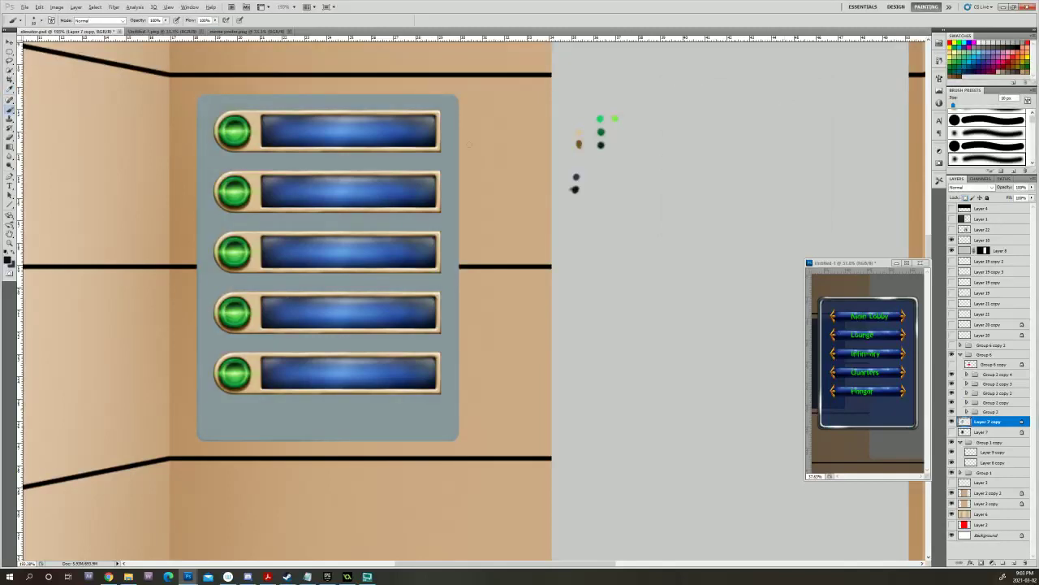
{"action": "left_click", "coordinate": [454, 167], "text": "alt"}
{"action": "left_click_drag", "start_coordinate": [755, 239], "coordinate": [634, 324]}
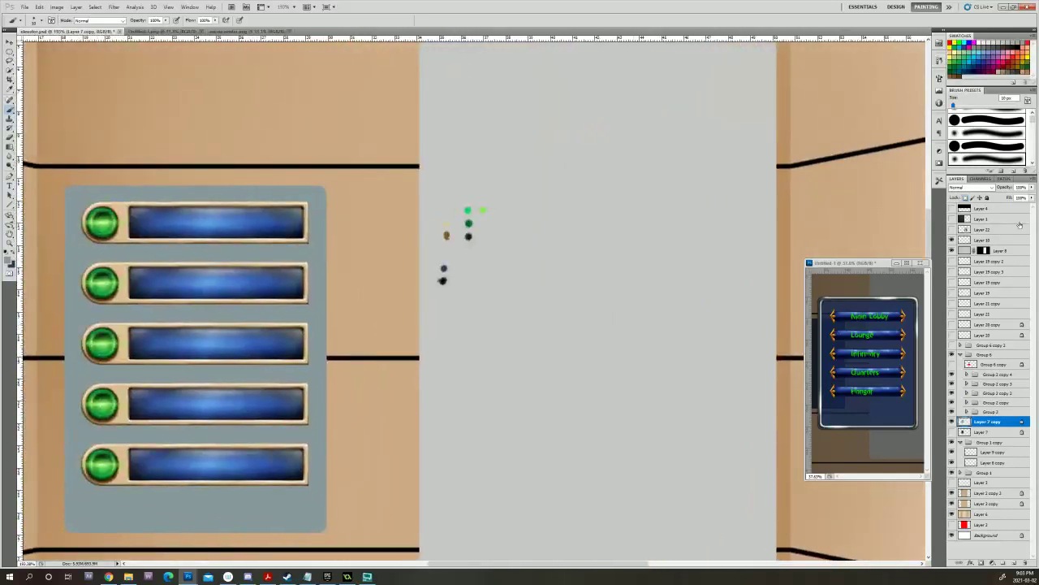
{"action": "left_click", "coordinate": [982, 238]}
{"action": "key", "text": "bracketleft"}
{"action": "key", "text": "bracketleft"}
{"action": "left_click", "coordinate": [460, 268]}
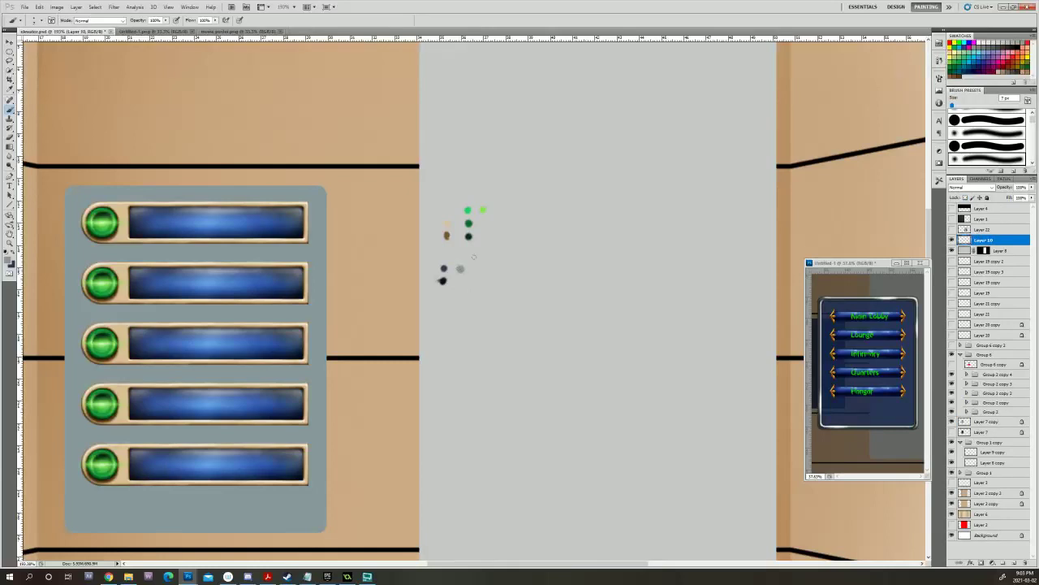
Choose a darker blue-grey with hue 189, saturation 17% and brightness 29%, and dab it below the blue-grey swatch.
{"action": "left_click", "coordinate": [11, 258]}
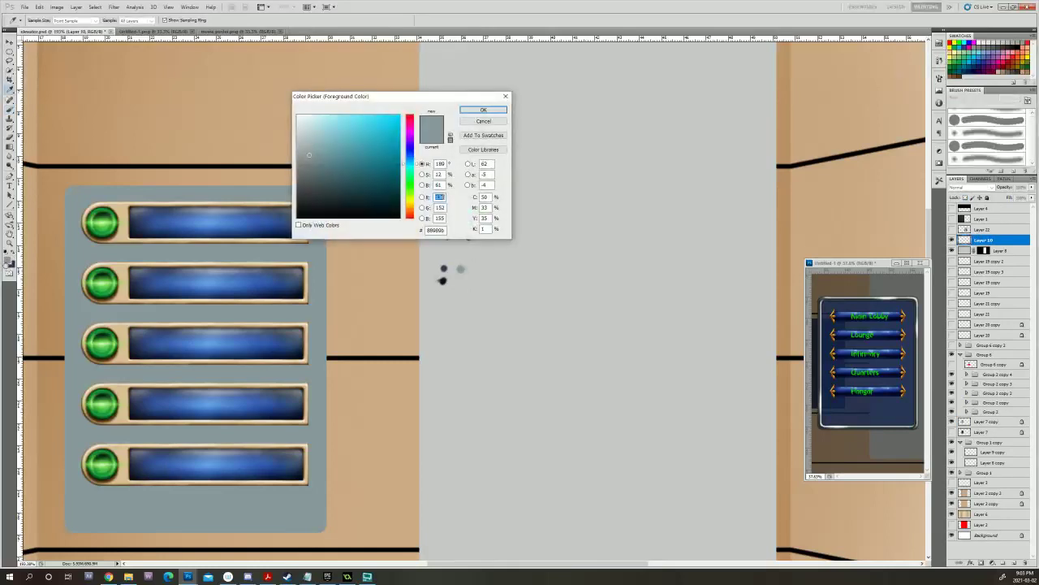
{"action": "left_click", "coordinate": [316, 188]}
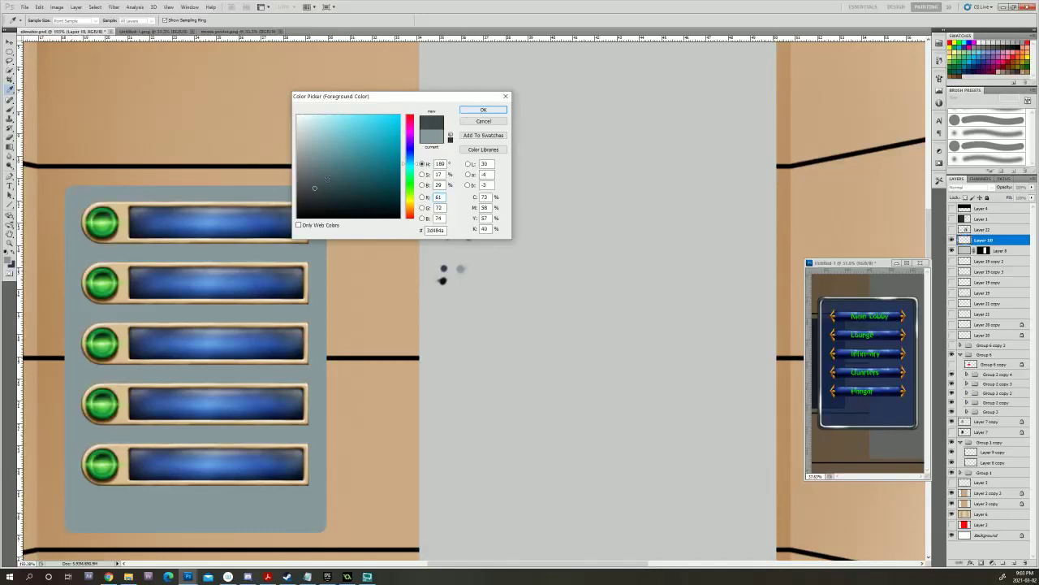
{"action": "left_click", "coordinate": [483, 110]}
{"action": "key", "text": "b"}
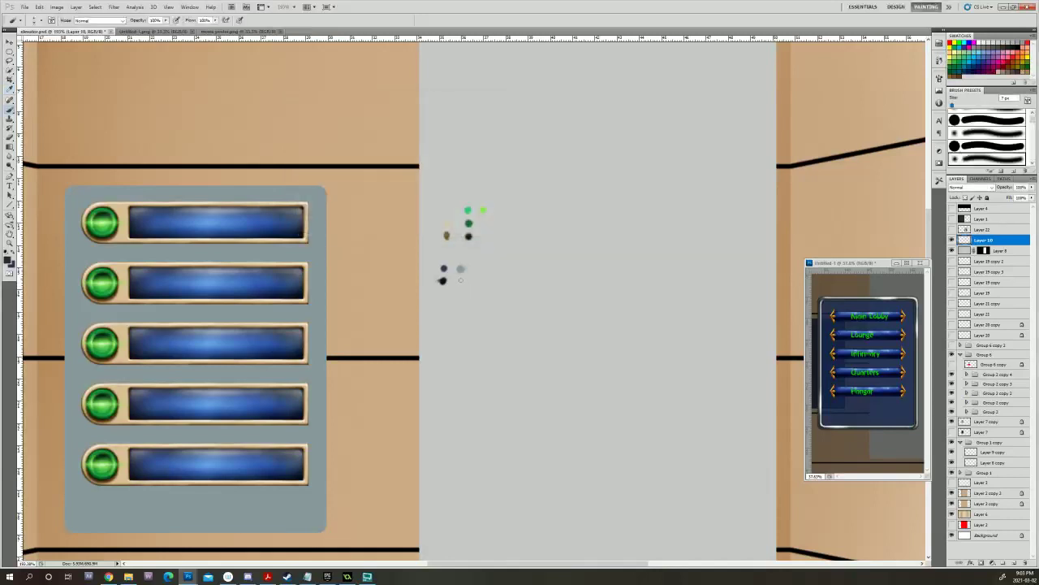
{"action": "left_click_drag", "start_coordinate": [469, 262], "coordinate": [601, 285]}
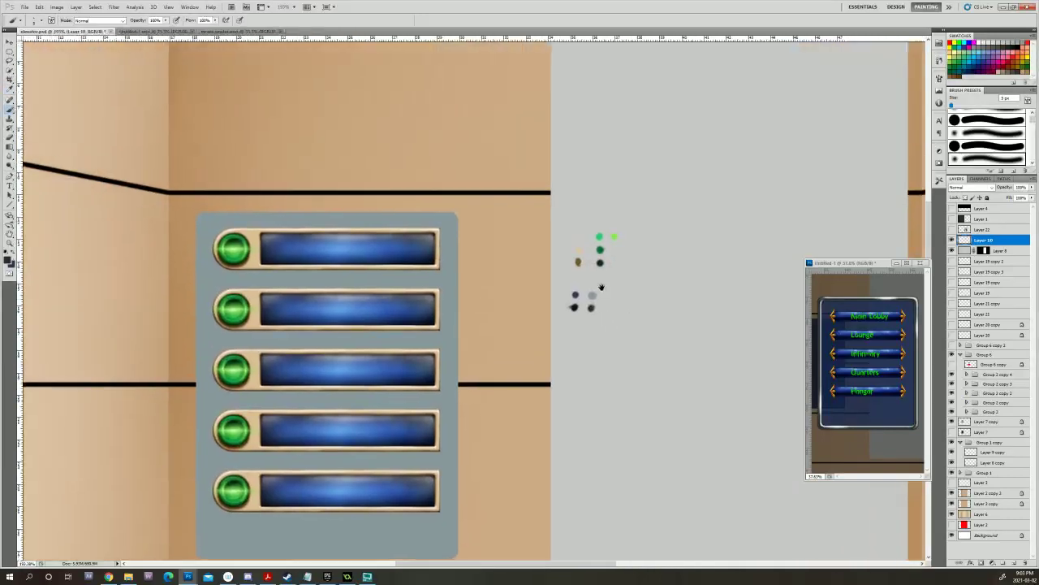
Resample the blue-grey swatch, choose a much lighter shade of it, and dab that just above the swatch.
{"action": "left_click", "coordinate": [595, 286], "text": "alt"}
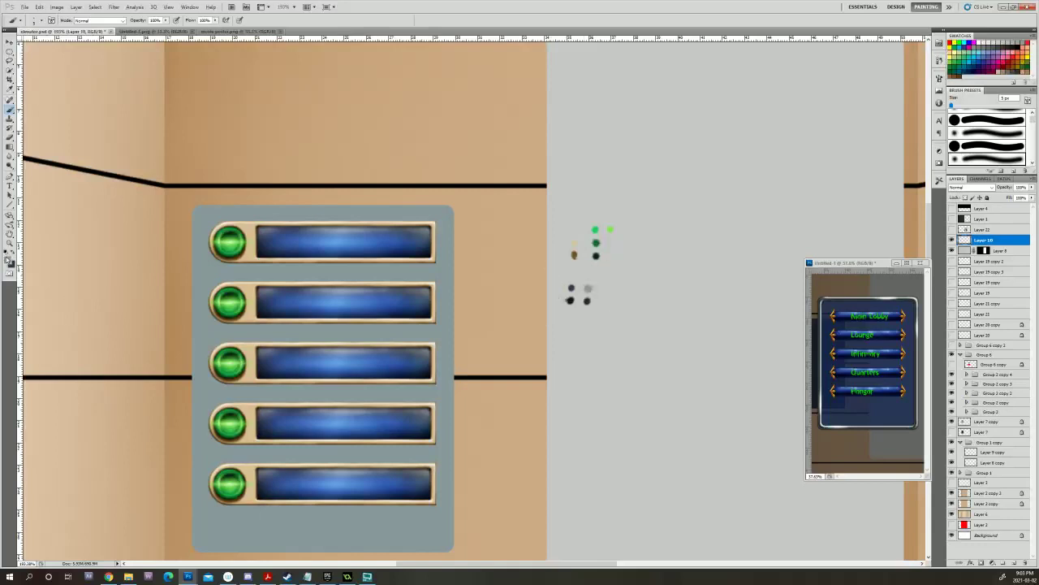
{"action": "left_click", "coordinate": [9, 261]}
{"action": "left_click_drag", "start_coordinate": [323, 279], "coordinate": [450, 288]}
{"action": "left_click_drag", "start_coordinate": [317, 314], "coordinate": [231, 373]}
{"action": "left_click_drag", "start_coordinate": [251, 239], "coordinate": [216, 173]}
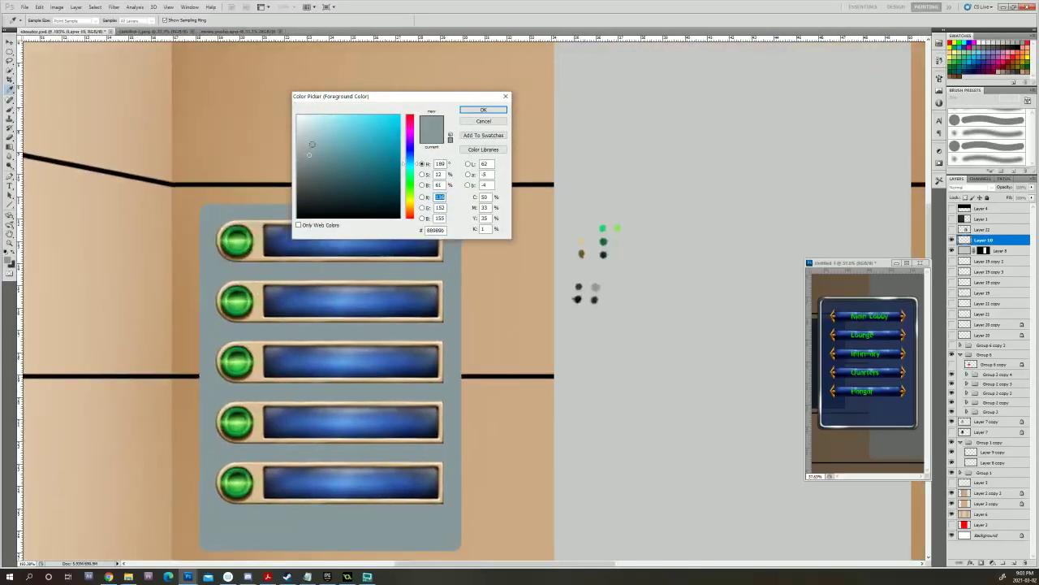
{"action": "left_click", "coordinate": [306, 129]}
{"action": "left_click", "coordinate": [475, 110]}
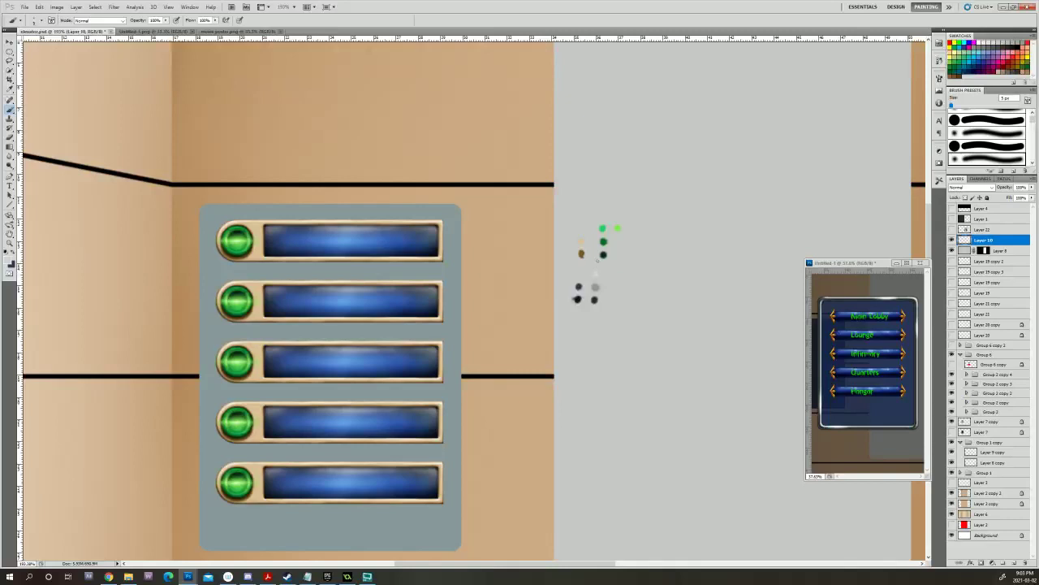
{"action": "left_click_drag", "start_coordinate": [554, 322], "coordinate": [582, 259]}
Load the dark and light grey swatches as brush colours and shade the panel's left edge on Layer 7 copy with the dark one.
{"action": "left_click", "coordinate": [622, 236], "text": "alt"}
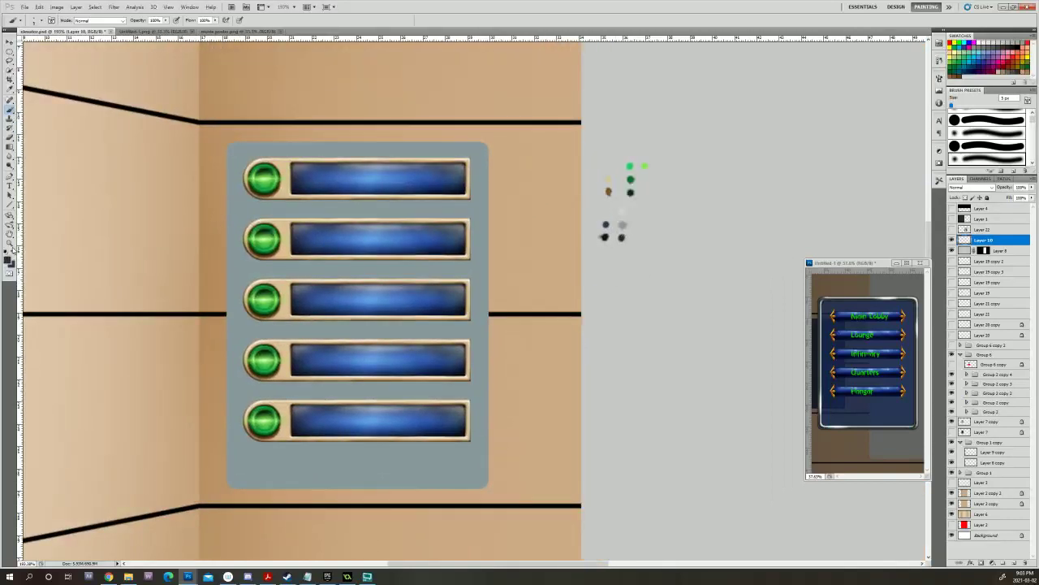
{"action": "left_click", "coordinate": [625, 208], "text": "alt"}
{"action": "left_click_drag", "start_coordinate": [555, 389], "coordinate": [733, 275]}
{"action": "left_click_drag", "start_coordinate": [658, 351], "coordinate": [464, 457]}
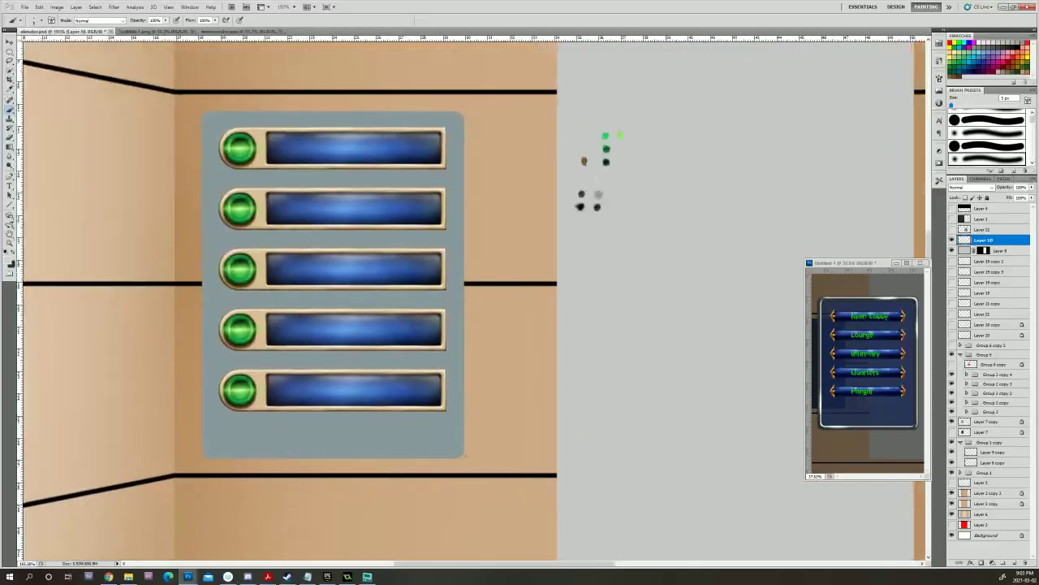
{"action": "left_click", "coordinate": [967, 422]}
{"action": "left_click_drag", "start_coordinate": [386, 298], "coordinate": [491, 319]}
{"action": "key", "text": "]"}
{"action": "key", "text": "]"}
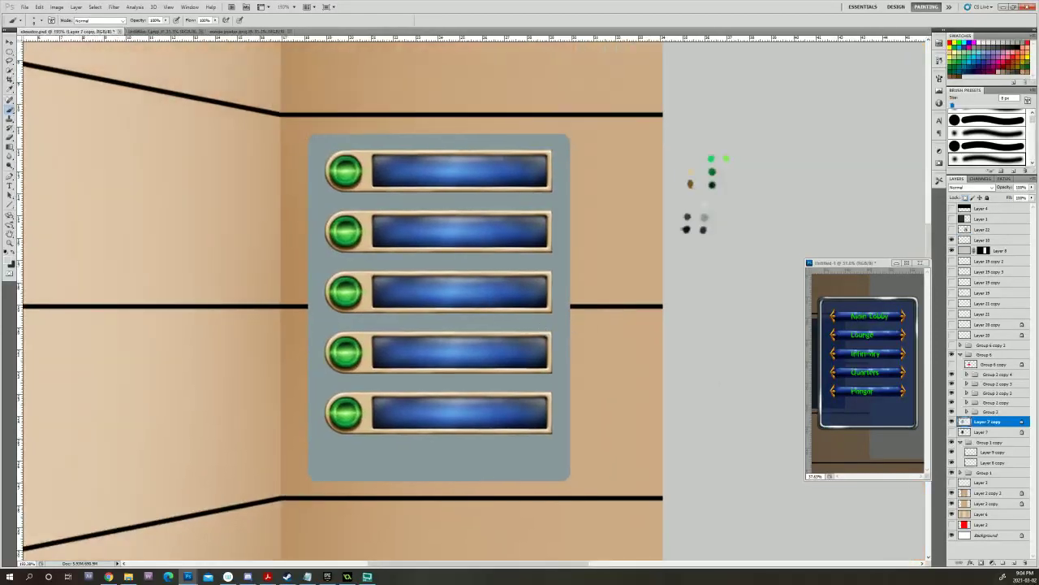
{"action": "left_click", "coordinate": [13, 252]}
{"action": "left_click_drag", "start_coordinate": [309, 143], "coordinate": [308, 196]}
{"action": "left_click_drag", "start_coordinate": [307, 241], "coordinate": [308, 305]}
{"action": "left_click_drag", "start_coordinate": [309, 343], "coordinate": [309, 455]}
Enlarge the brush to 10 px and shade along the panel's bottom edge with the dark grey.
{"action": "left_click_drag", "start_coordinate": [368, 474], "coordinate": [122, 393]}
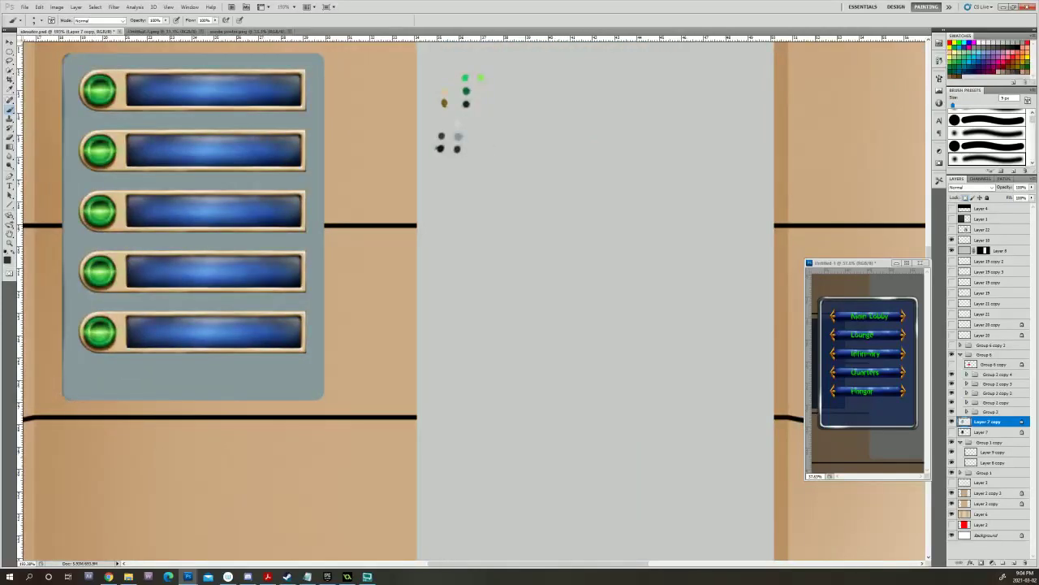
{"action": "key", "text": "bracketright"}
{"action": "left_click_drag", "start_coordinate": [107, 402], "coordinate": [260, 402]}
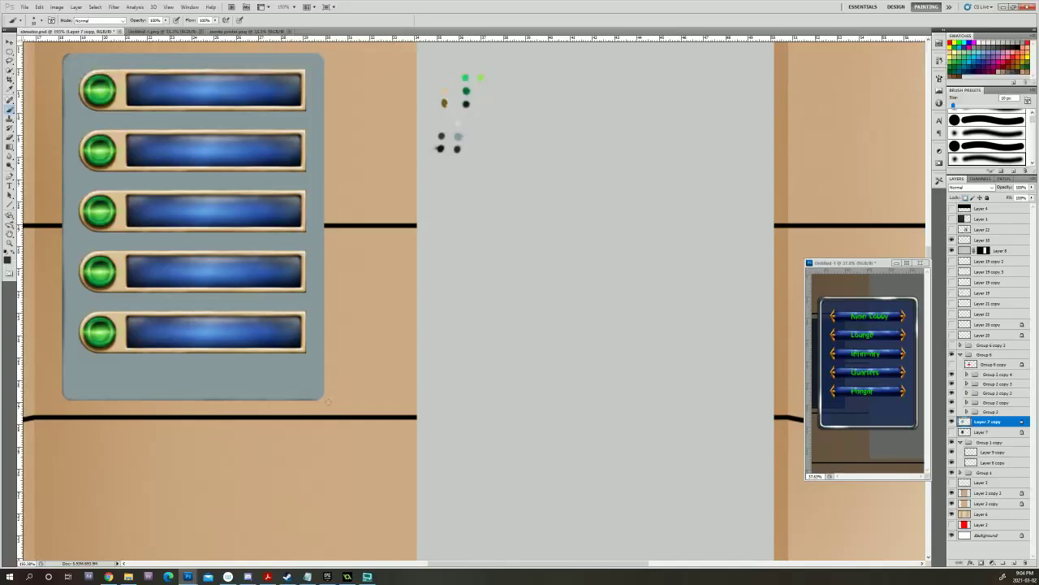
{"action": "left_click_drag", "start_coordinate": [415, 365], "coordinate": [526, 517]}
{"action": "left_click_drag", "start_coordinate": [449, 198], "coordinate": [481, 126]}
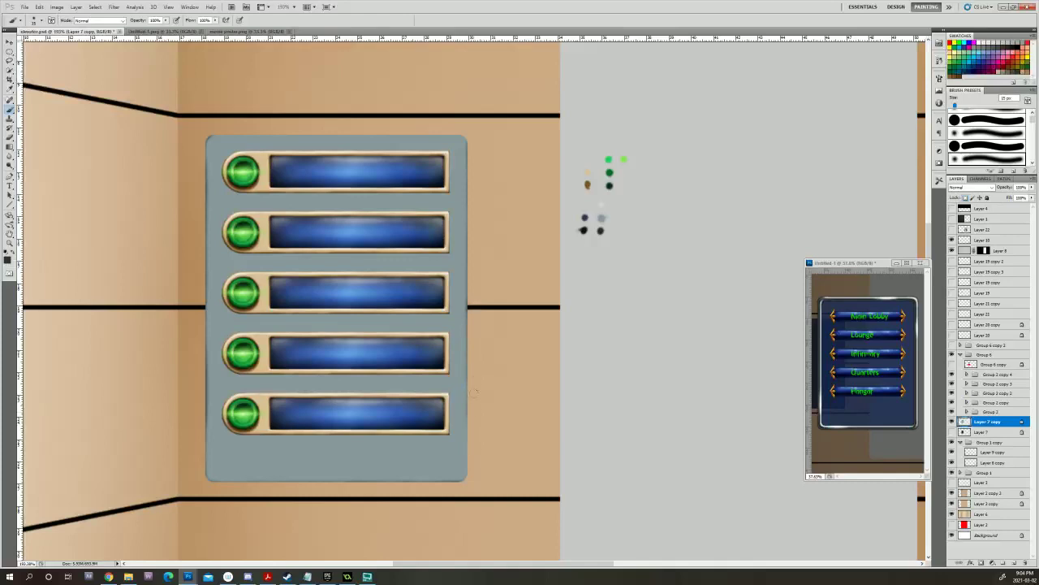
Reduce the brush to about 9 px and paint a soft dark shadow on the panel beneath the lowest button's frame.
{"action": "key", "text": "bracketleft"}
{"action": "left_click_drag", "start_coordinate": [429, 373], "coordinate": [336, 317]}
{"action": "key", "text": "bracketleft"}
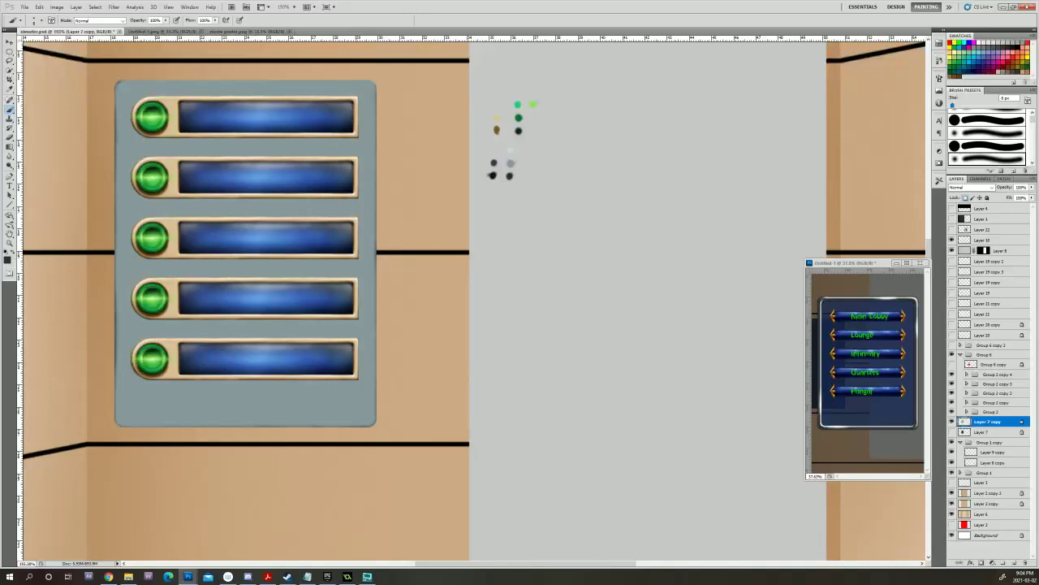
{"action": "left_click_drag", "start_coordinate": [187, 388], "coordinate": [206, 413]}
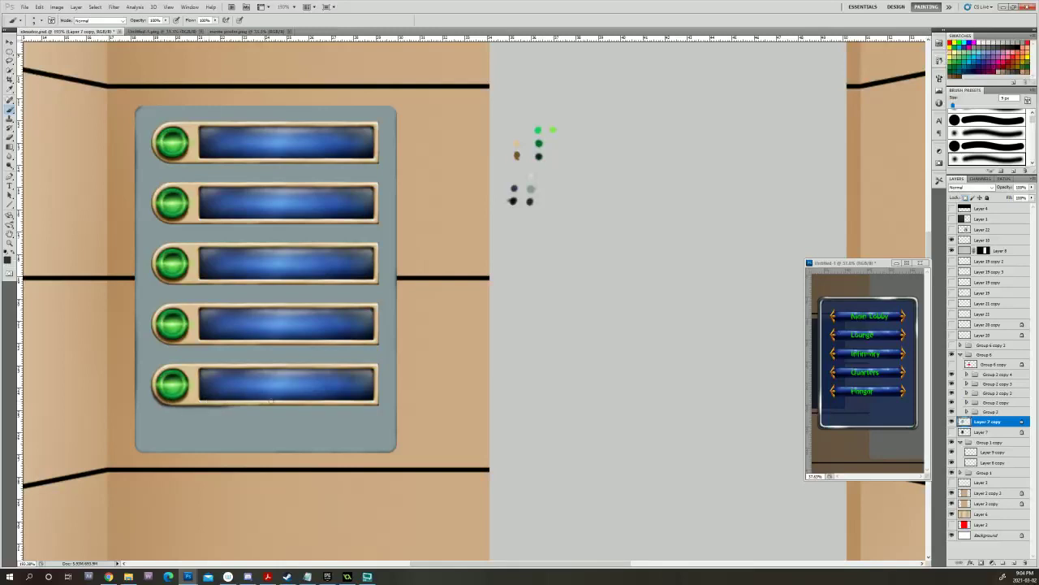
{"action": "key", "text": "bracketright"}
{"action": "mouse_move", "coordinate": [249, 403]}
{"action": "left_mouse_down"}
{"action": "mouse_move", "coordinate": [219, 402]}
{"action": "mouse_move", "coordinate": [373, 403]}
{"action": "left_mouse_up"}
{"action": "key", "text": "bracketleft"}
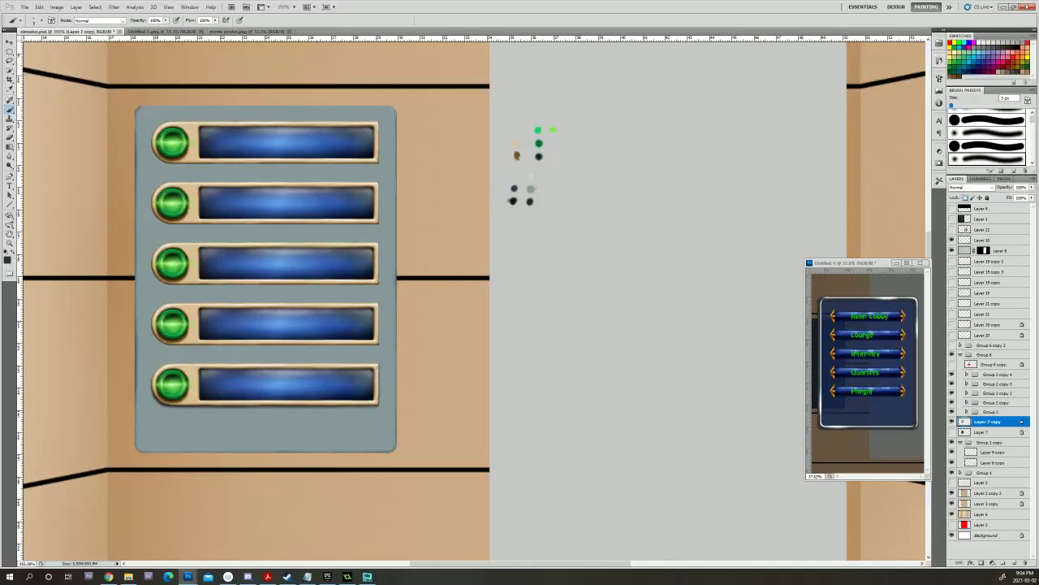
{"action": "left_click_drag", "start_coordinate": [247, 346], "coordinate": [580, 394]}
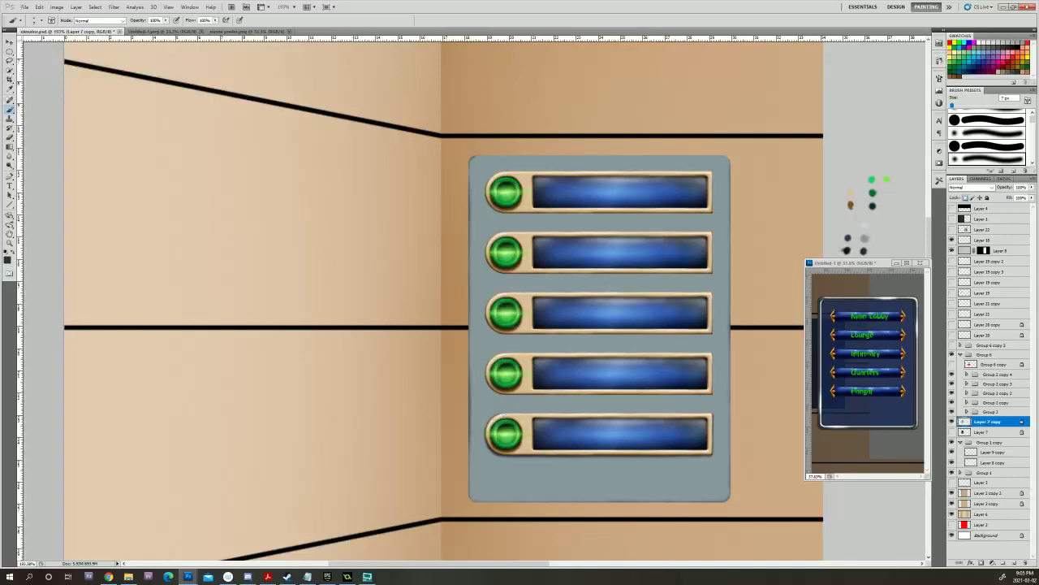
{"action": "left_click_drag", "start_coordinate": [620, 402], "coordinate": [260, 375]}
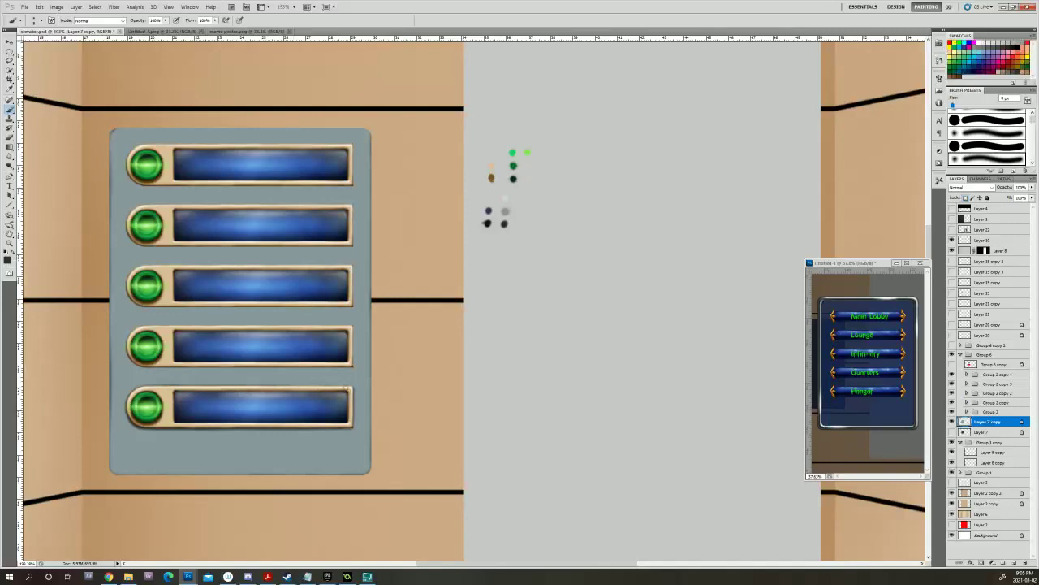
Shade the panel along the upper side of the lowest button's frame with a dark grey brush of about 9 px.
{"action": "left_click_drag", "start_coordinate": [185, 352], "coordinate": [343, 371]}
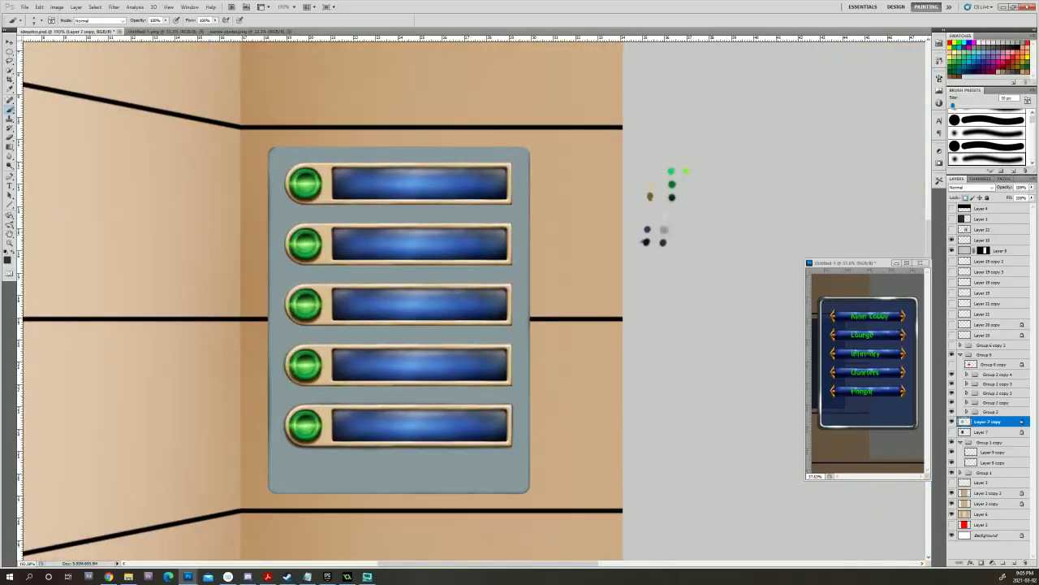
{"action": "left_click_drag", "start_coordinate": [293, 380], "coordinate": [170, 408]}
{"action": "key", "text": "bracketleft"}
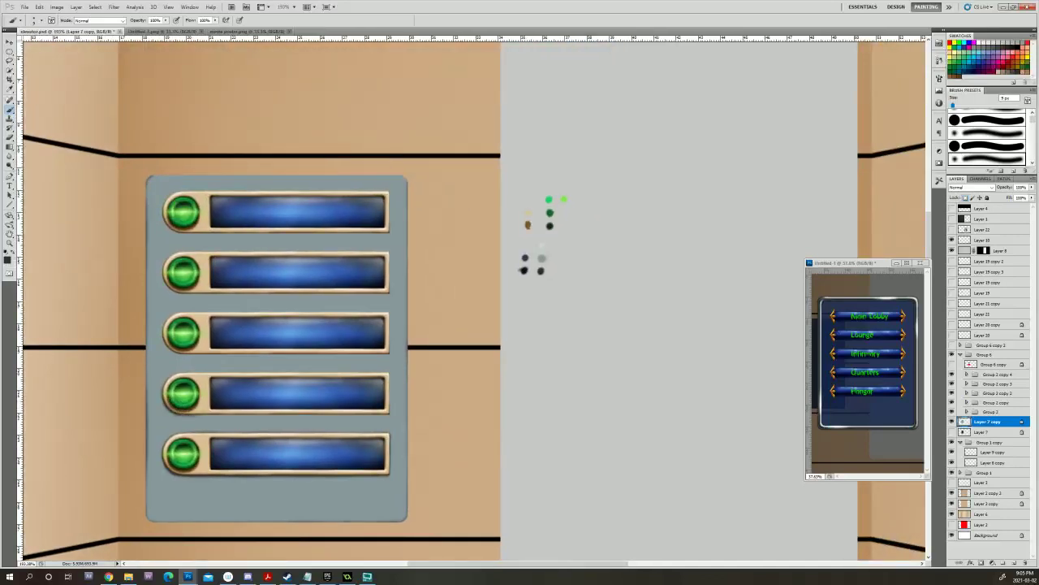
{"action": "left_click_drag", "start_coordinate": [436, 232], "coordinate": [515, 127]}
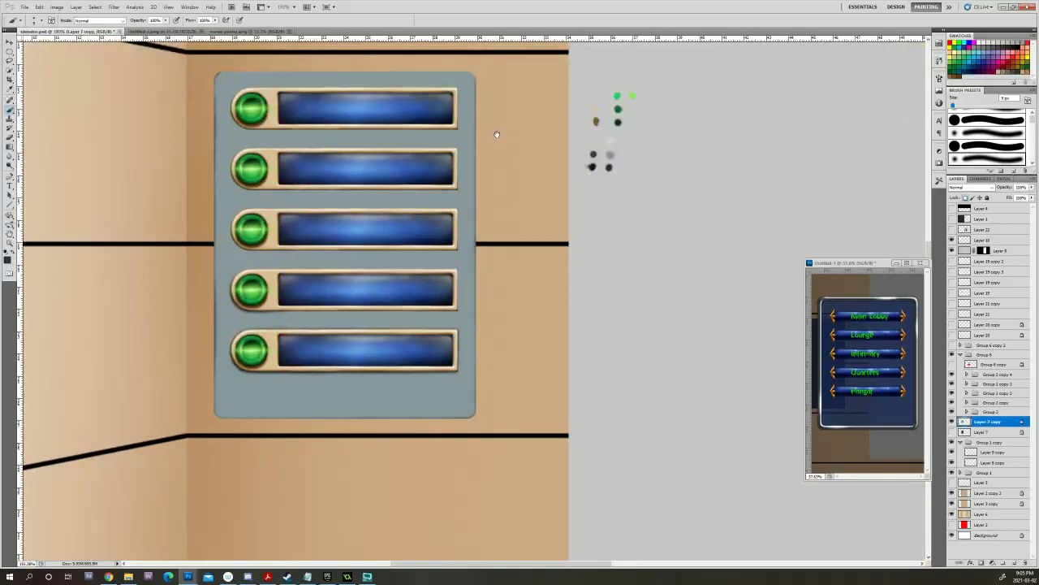
{"action": "left_click_drag", "start_coordinate": [495, 136], "coordinate": [350, 240]}
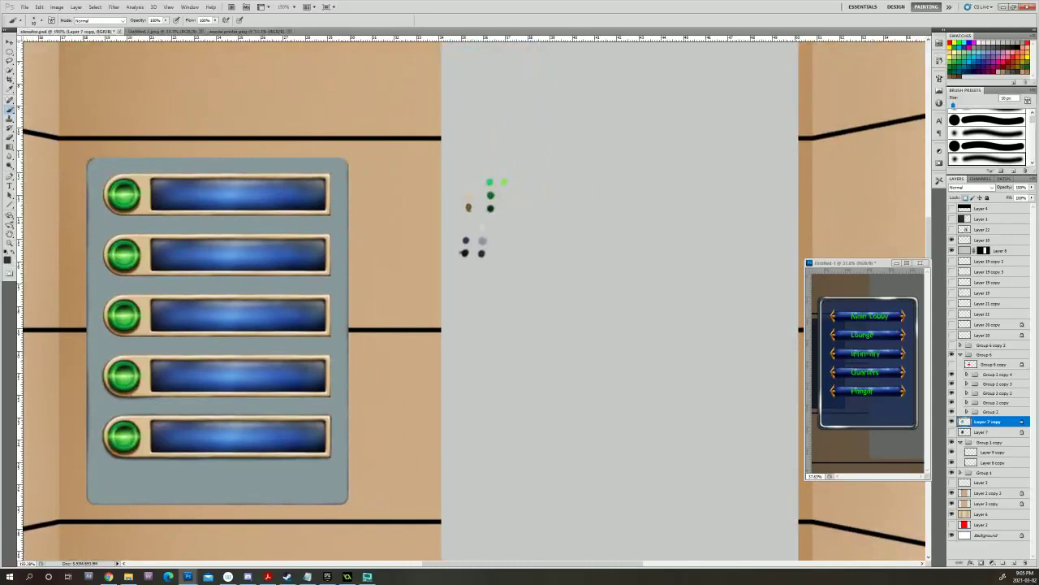
Reduce the brush to about 8 px and paint a soft dark shadow on the panel beneath the fourth button's frame.
{"action": "key", "text": "bracketleft"}
{"action": "key", "text": "bracketleft"}
{"action": "key", "text": "bracketleft"}
{"action": "key", "text": "bracketleft"}
{"action": "key", "text": "bracketleft"}
{"action": "mouse_move", "coordinate": [153, 398]}
{"action": "left_mouse_down"}
{"action": "mouse_move", "coordinate": [213, 397]}
{"action": "mouse_move", "coordinate": [114, 399]}
{"action": "mouse_move", "coordinate": [237, 405]}
{"action": "left_mouse_up"}
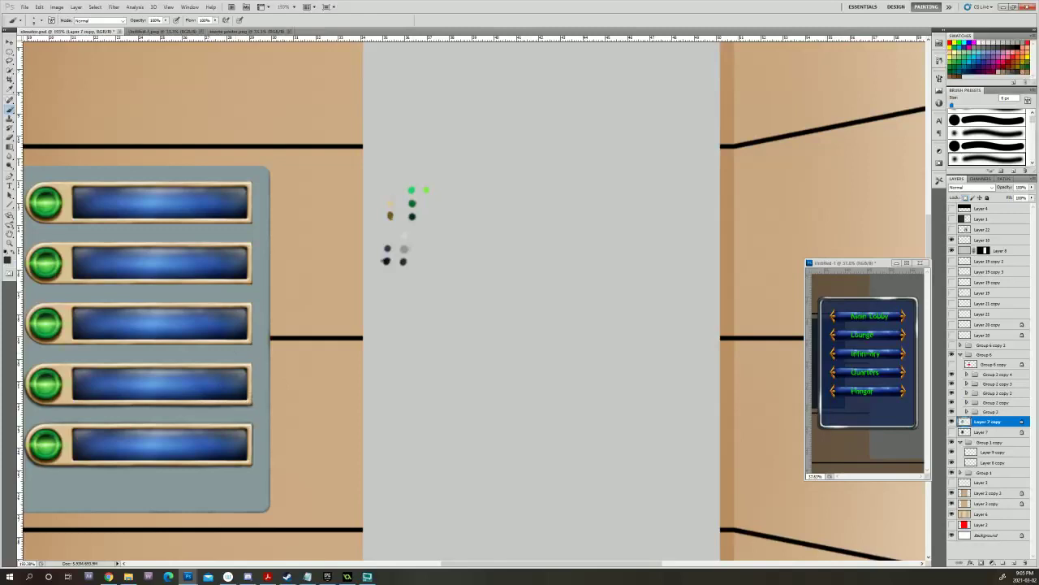
{"action": "left_click_drag", "start_coordinate": [296, 379], "coordinate": [452, 356]}
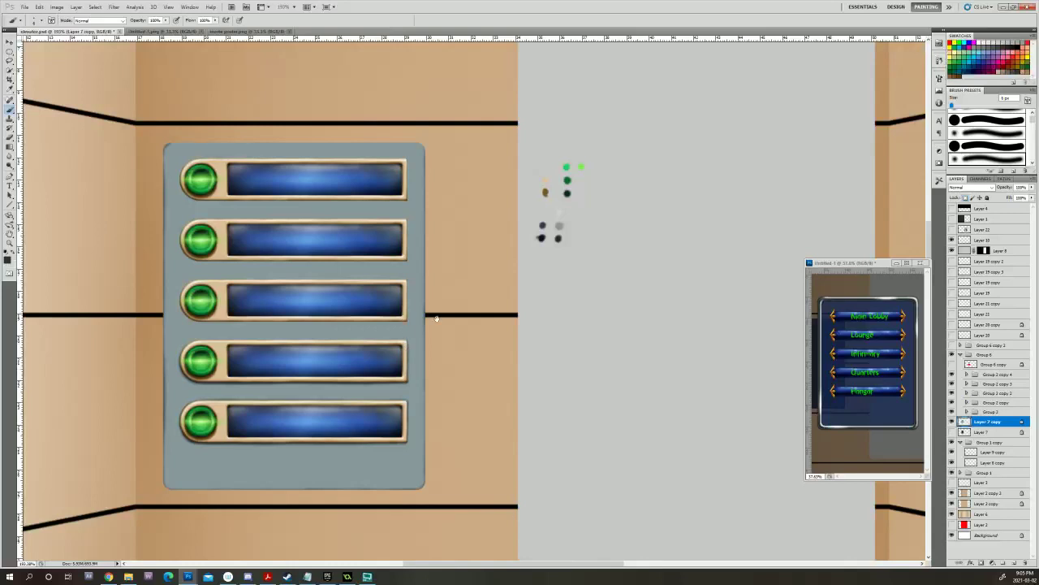
{"action": "left_click_drag", "start_coordinate": [443, 332], "coordinate": [475, 376]}
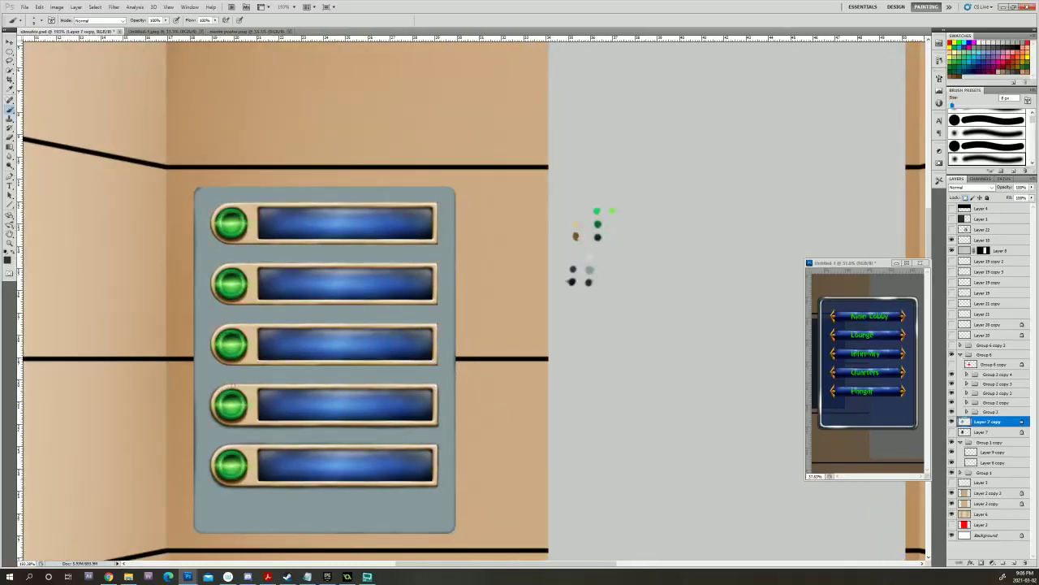
Enlarge the brush to 9 px and shade the panel along the upper side of the fourth button's frame.
{"action": "key", "text": "bracketright"}
{"action": "left_click_drag", "start_coordinate": [254, 384], "coordinate": [210, 380]}
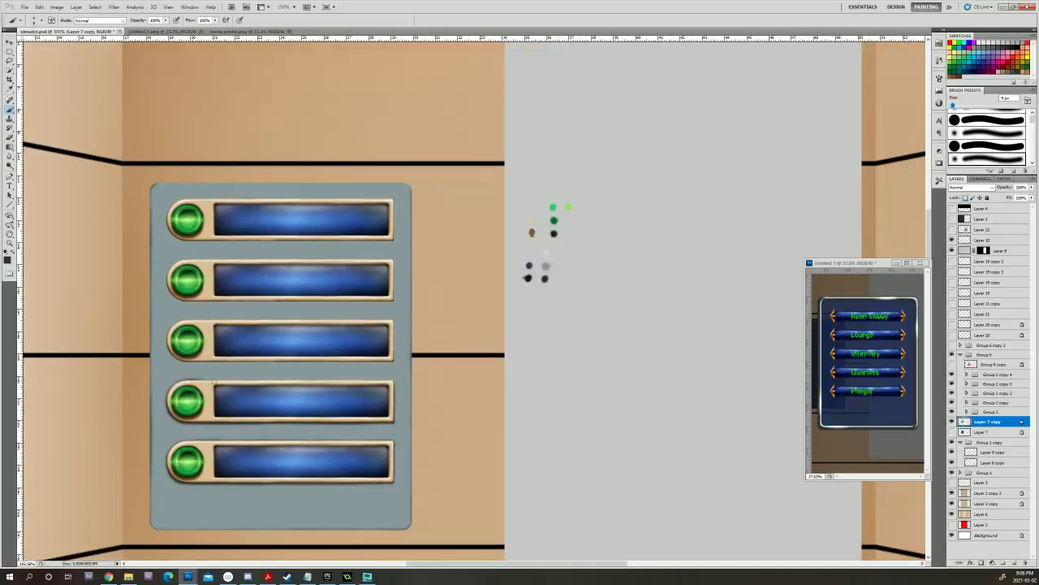
{"action": "key", "text": "bracketright"}
{"action": "key", "text": "bracketleft"}
Paint a soft dark shadow on the panel beneath the third button's frame with a 7 to 8 px brush.
{"action": "left_click_drag", "start_coordinate": [303, 315], "coordinate": [381, 337]}
{"action": "left_click_drag", "start_coordinate": [325, 290], "coordinate": [357, 255]}
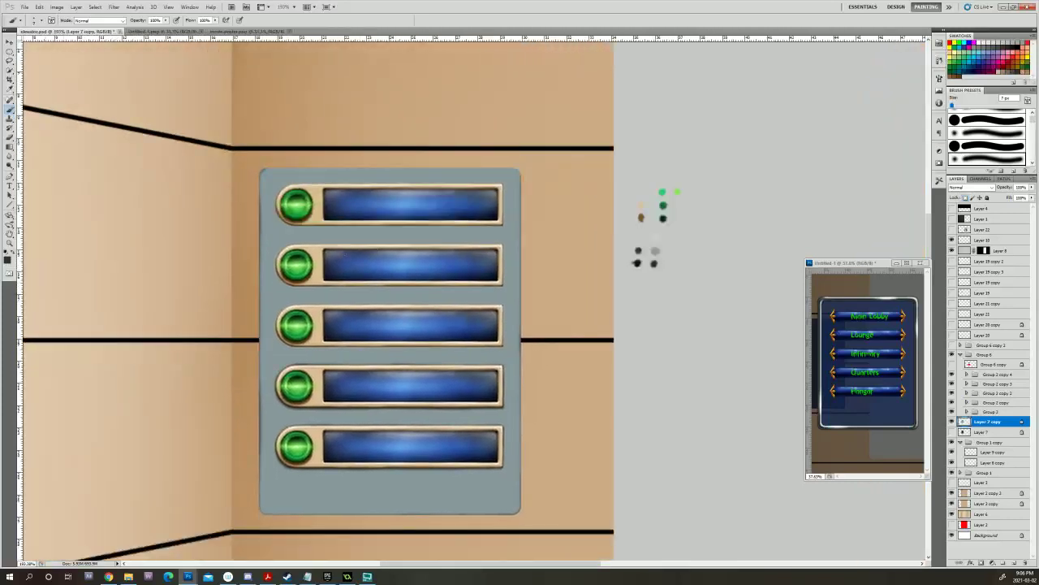
{"action": "key", "text": "bracketright"}
{"action": "left_click_drag", "start_coordinate": [280, 334], "coordinate": [166, 334]}
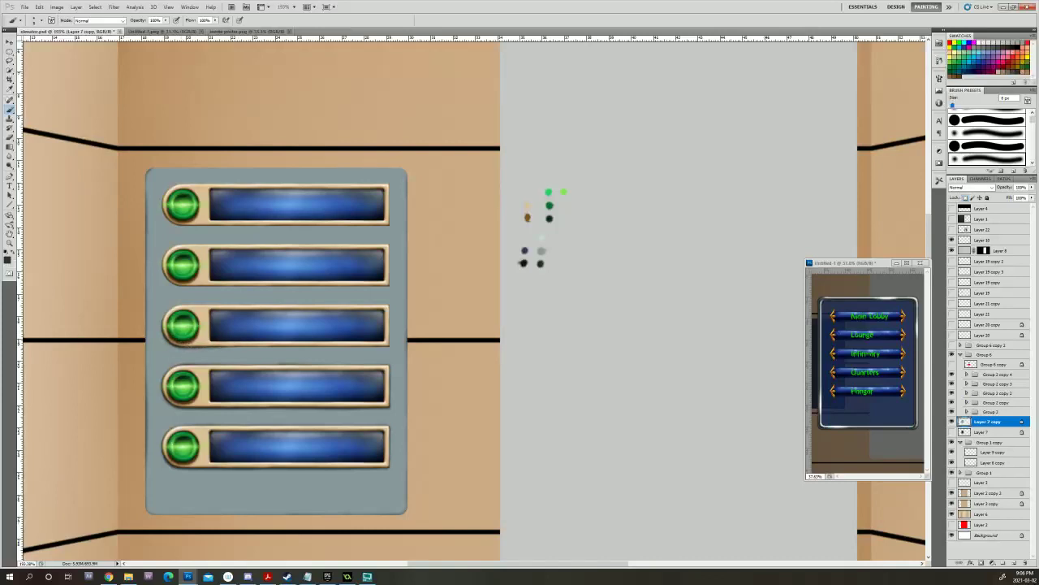
{"action": "mouse_move", "coordinate": [235, 346]}
{"action": "left_mouse_down"}
{"action": "mouse_move", "coordinate": [155, 348]}
{"action": "mouse_move", "coordinate": [211, 332]}
{"action": "mouse_move", "coordinate": [188, 354]}
{"action": "mouse_move", "coordinate": [209, 332]}
{"action": "mouse_move", "coordinate": [238, 355]}
{"action": "mouse_move", "coordinate": [157, 355]}
{"action": "mouse_move", "coordinate": [287, 355]}
{"action": "mouse_move", "coordinate": [166, 358]}
{"action": "mouse_move", "coordinate": [251, 361]}
{"action": "mouse_move", "coordinate": [223, 352]}
{"action": "mouse_move", "coordinate": [401, 336]}
{"action": "left_mouse_up"}
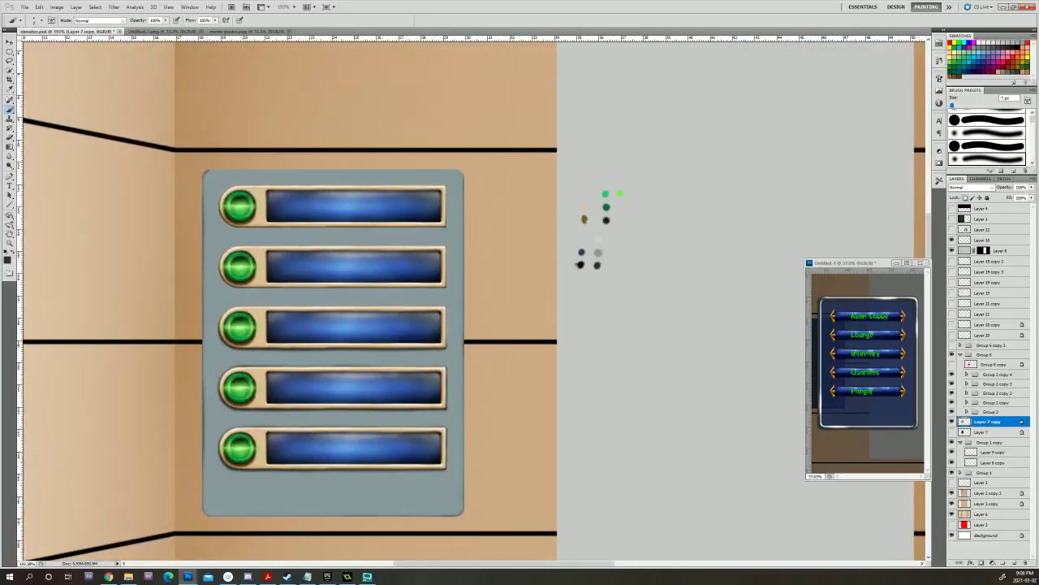
{"action": "mouse_move", "coordinate": [446, 312]}
{"action": "left_mouse_down"}
{"action": "mouse_move", "coordinate": [446, 329]}
{"action": "mouse_move", "coordinate": [505, 370]}
{"action": "left_mouse_up"}
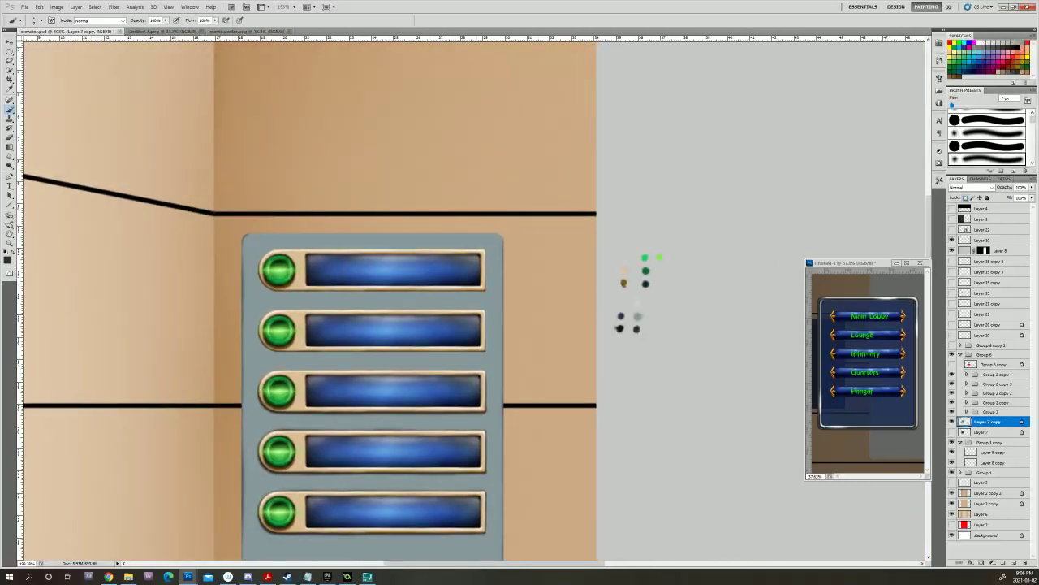
Adjust the brush size and shade the panel along the upper side of the third button's frame.
{"action": "key", "text": "bracketright"}
{"action": "left_click_drag", "start_coordinate": [286, 372], "coordinate": [136, 367]}
{"action": "key", "text": "bracketright"}
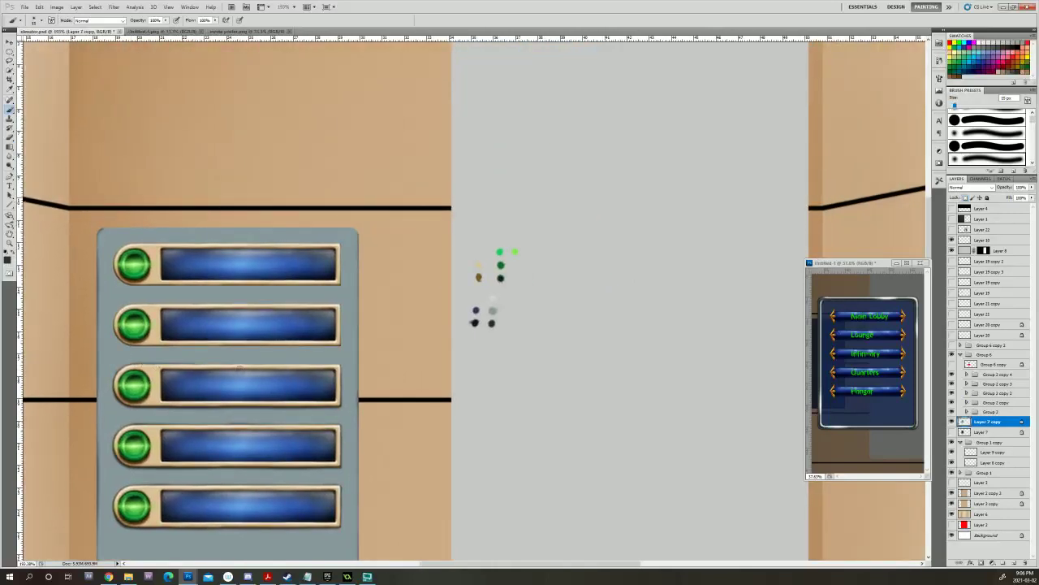
{"action": "key", "text": "bracketright"}
{"action": "key", "text": "bracketleft"}
{"action": "key", "text": "bracketleft"}
{"action": "key", "text": "bracketleft"}
Shade the panel above and beneath the second button's frame with a dark brush of about 9 to 10 px.
{"action": "left_click_drag", "start_coordinate": [248, 321], "coordinate": [453, 357]}
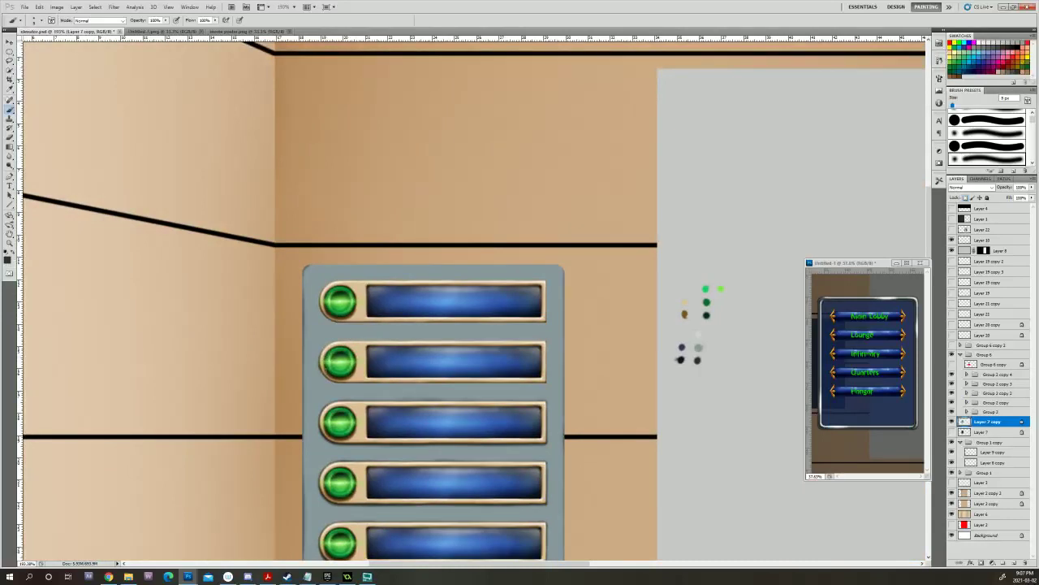
{"action": "mouse_move", "coordinate": [352, 349]}
{"action": "left_mouse_down"}
{"action": "mouse_move", "coordinate": [190, 372]}
{"action": "mouse_move", "coordinate": [174, 367]}
{"action": "mouse_move", "coordinate": [268, 367]}
{"action": "mouse_move", "coordinate": [149, 335]}
{"action": "left_mouse_up"}
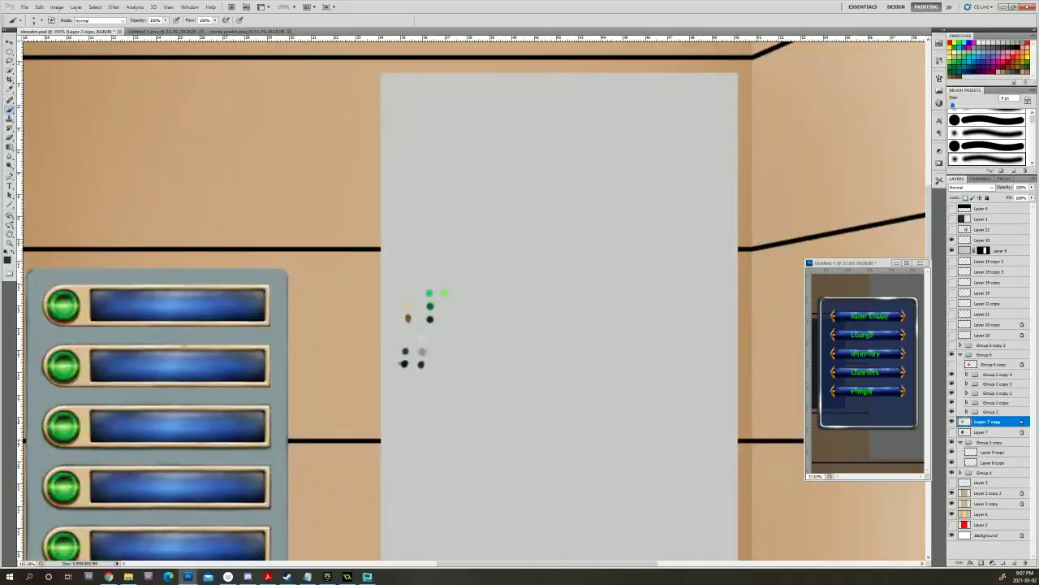
{"action": "key", "text": "bracketright"}
{"action": "key", "text": "bracketleft"}
{"action": "scroll", "coordinate": [253, 339], "scroll_direction": "left", "scroll_amount": 2}
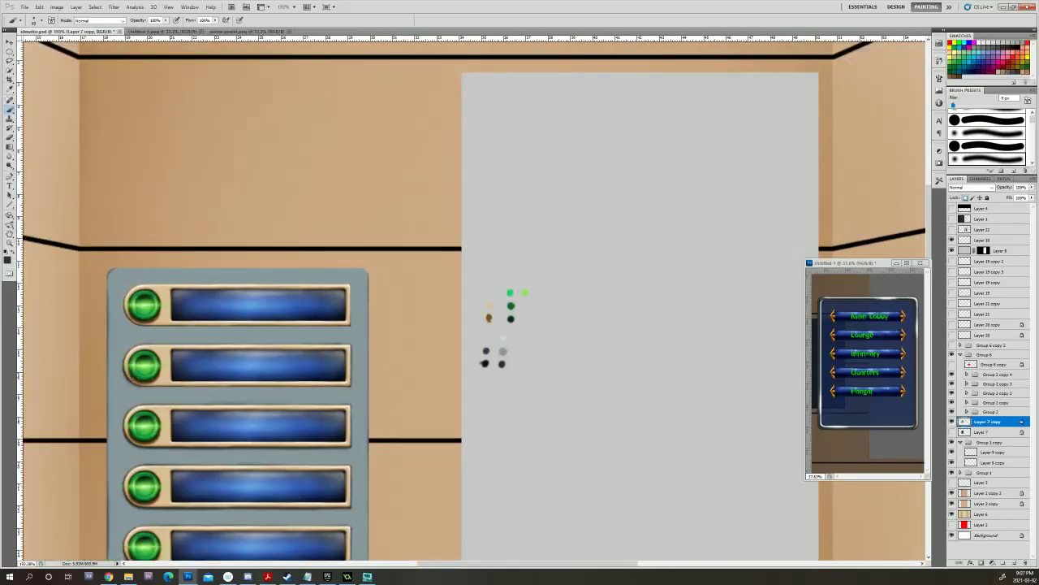
{"action": "mouse_move", "coordinate": [177, 387]}
{"action": "left_mouse_down"}
{"action": "mouse_move", "coordinate": [148, 388]}
{"action": "mouse_move", "coordinate": [224, 385]}
{"action": "mouse_move", "coordinate": [285, 170]}
{"action": "mouse_move", "coordinate": [222, 304]}
{"action": "mouse_move", "coordinate": [172, 315]}
{"action": "mouse_move", "coordinate": [232, 312]}
{"action": "left_mouse_up"}
{"action": "key", "text": "bracketright"}
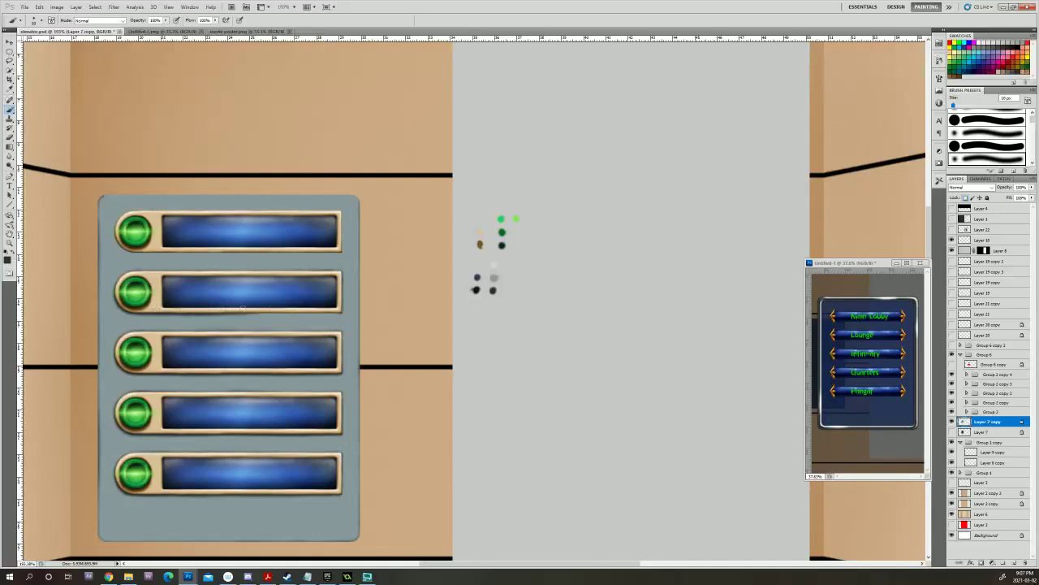
Refine the dark shading around the second button's frame, reducing the brush to 9 px.
{"action": "left_click_drag", "start_coordinate": [192, 238], "coordinate": [312, 123]}
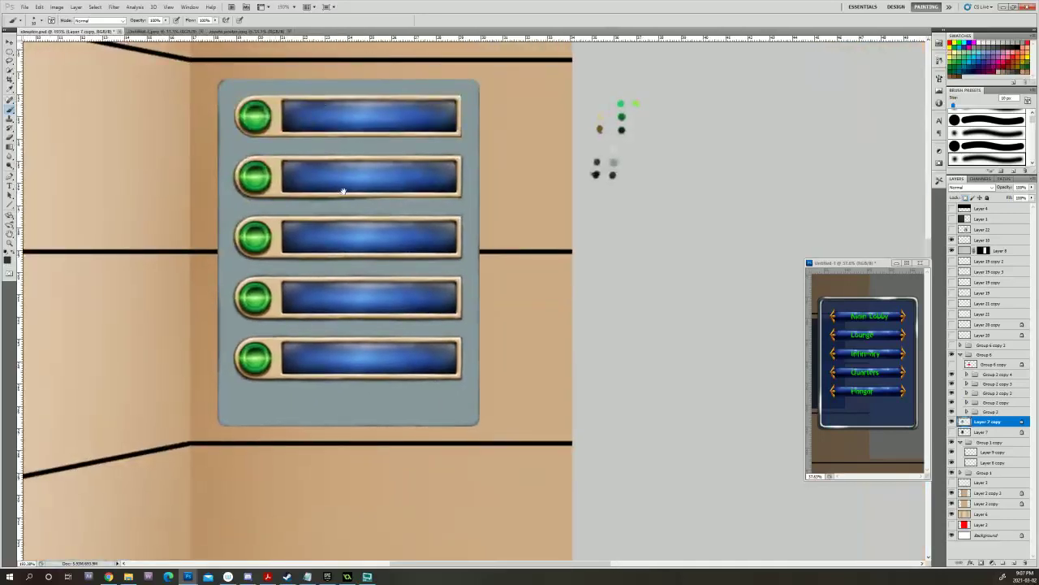
{"action": "left_click_drag", "start_coordinate": [343, 186], "coordinate": [306, 319]}
{"action": "left_click_drag", "start_coordinate": [239, 262], "coordinate": [207, 242]}
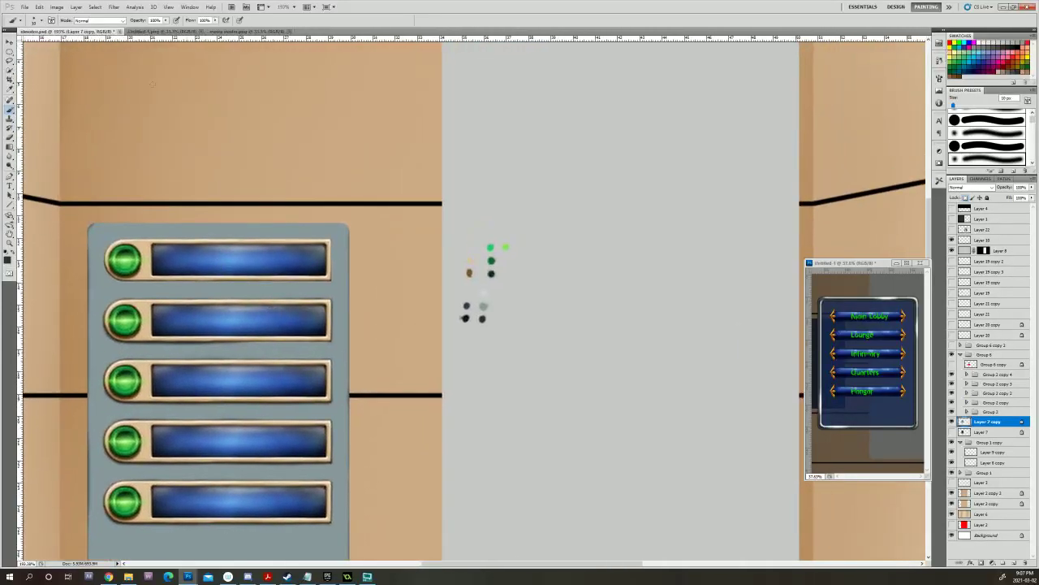
{"action": "left_click", "coordinate": [122, 21]}
{"action": "left_click", "coordinate": [122, 20]}
{"action": "left_click_drag", "start_coordinate": [232, 313], "coordinate": [121, 352]}
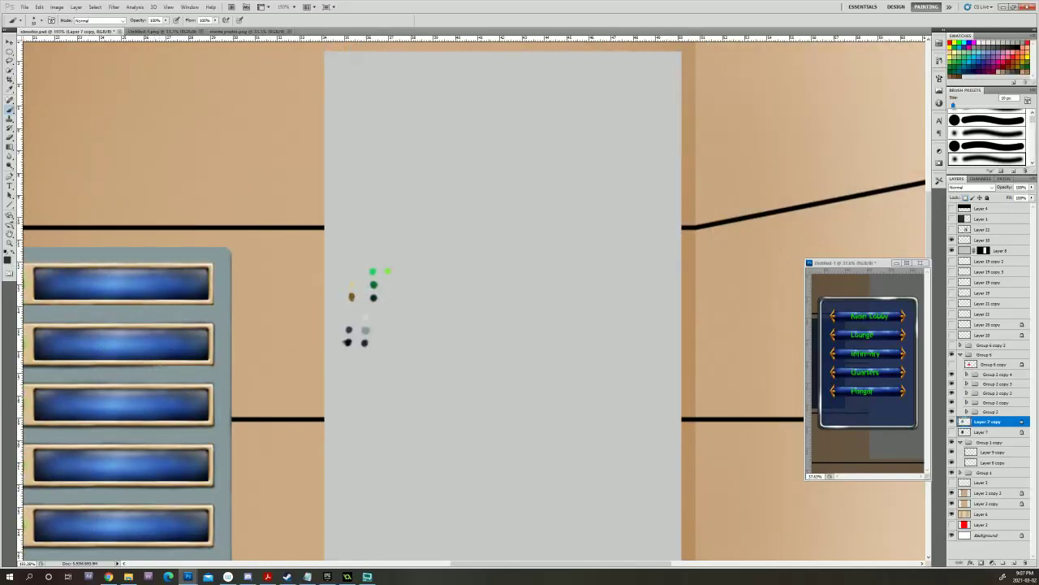
{"action": "left_click_drag", "start_coordinate": [138, 363], "coordinate": [260, 360]}
{"action": "key", "text": "["}
{"action": "left_click_drag", "start_coordinate": [129, 315], "coordinate": [235, 357]}
{"action": "left_click_drag", "start_coordinate": [179, 193], "coordinate": [292, 198]}
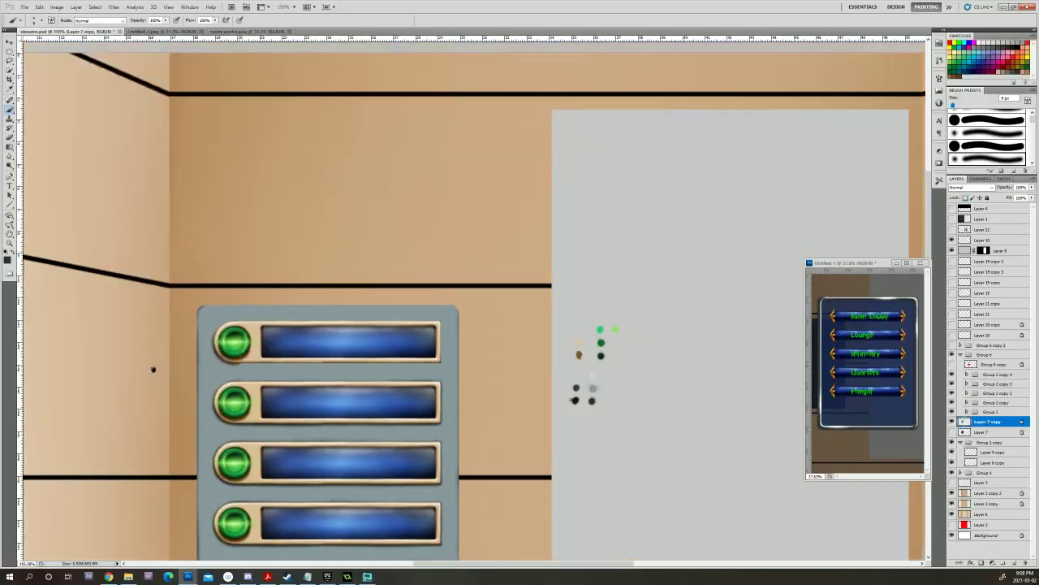
Undo the last shadow stroke beneath the top button's frame and repaint the shadow with a 7 px brush.
{"action": "mouse_move", "coordinate": [135, 367]}
{"action": "left_mouse_down"}
{"action": "mouse_move", "coordinate": [60, 371]}
{"action": "mouse_move", "coordinate": [208, 382]}
{"action": "mouse_move", "coordinate": [197, 365]}
{"action": "mouse_move", "coordinate": [184, 365]}
{"action": "left_mouse_up"}
{"action": "key", "text": "]"}
{"action": "key", "text": "["}
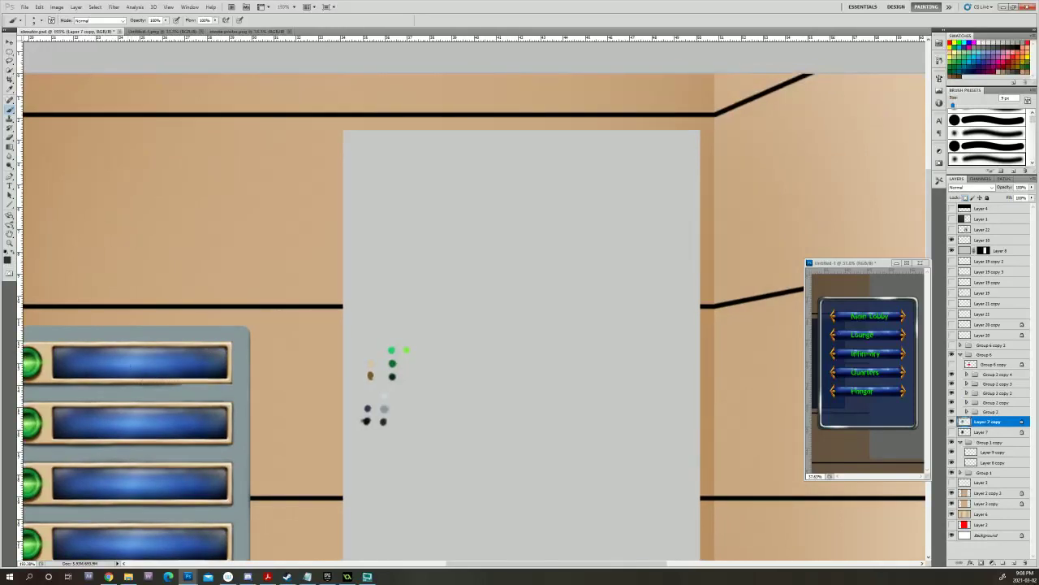
{"action": "key", "text": "ctrl+z"}
{"action": "mouse_move", "coordinate": [134, 384]}
{"action": "left_mouse_down"}
{"action": "mouse_move", "coordinate": [223, 377]}
{"action": "mouse_move", "coordinate": [152, 380]}
{"action": "mouse_move", "coordinate": [214, 378]}
{"action": "mouse_move", "coordinate": [202, 380]}
{"action": "mouse_move", "coordinate": [313, 326]}
{"action": "mouse_move", "coordinate": [391, 314]}
{"action": "left_mouse_up"}
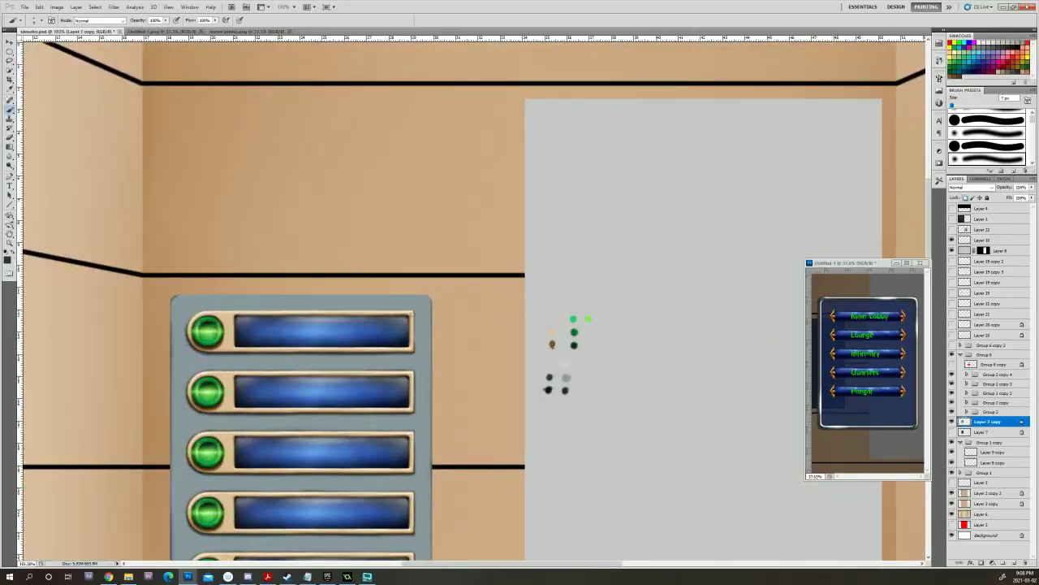
Shade the panel above the top button's frame and around the panel's upper-right corner with the 7 px brush.
{"action": "left_click_drag", "start_coordinate": [429, 262], "coordinate": [520, 137]}
{"action": "scroll", "coordinate": [512, 142], "scroll_direction": "down", "scroll_amount": 7}
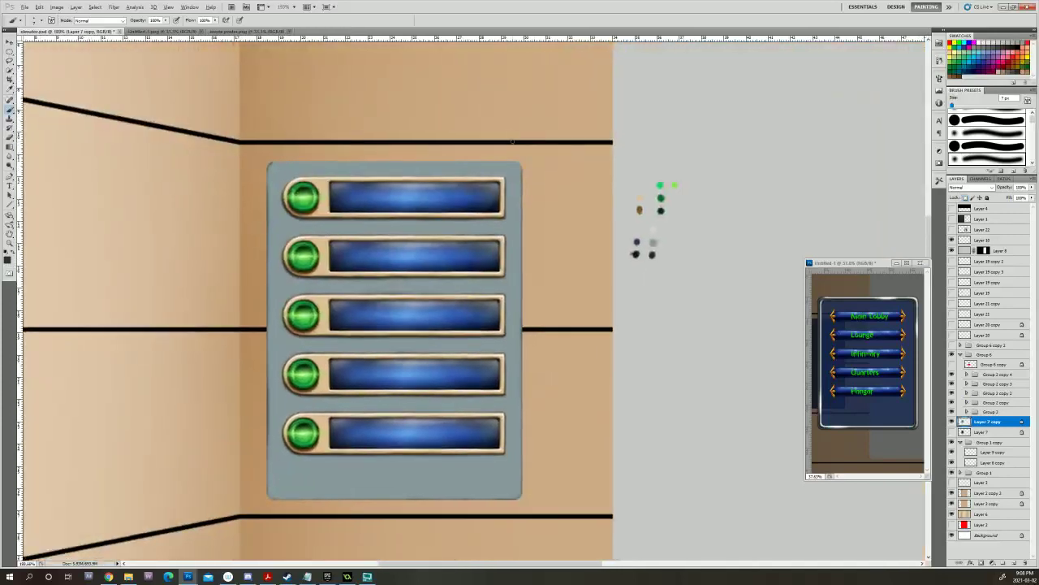
{"action": "scroll", "coordinate": [529, 273], "scroll_direction": "up", "scroll_amount": 5}
{"action": "scroll", "coordinate": [413, 244], "scroll_direction": "up", "scroll_amount": 2}
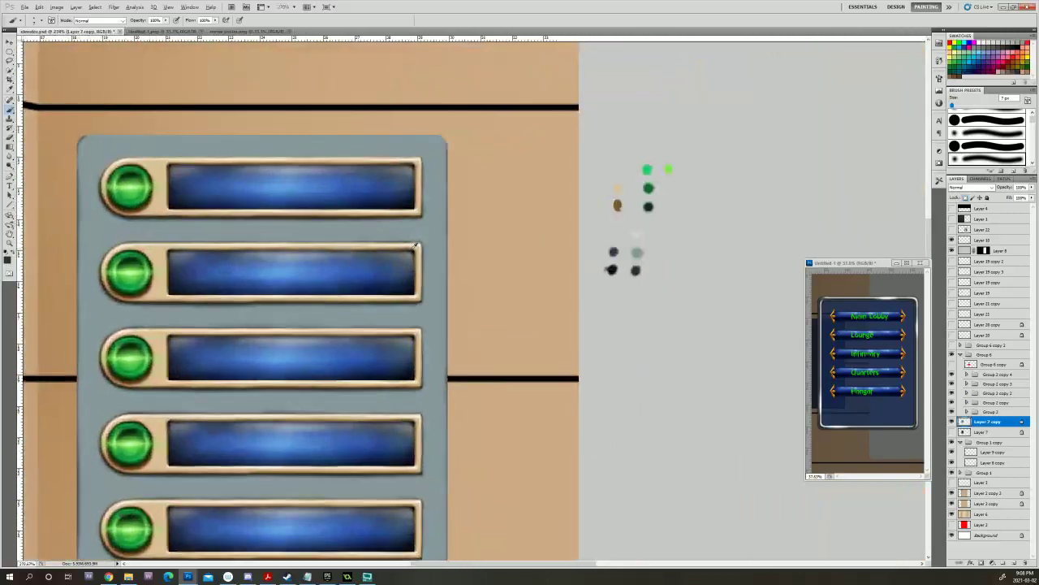
{"action": "left_click_drag", "start_coordinate": [461, 270], "coordinate": [540, 377]}
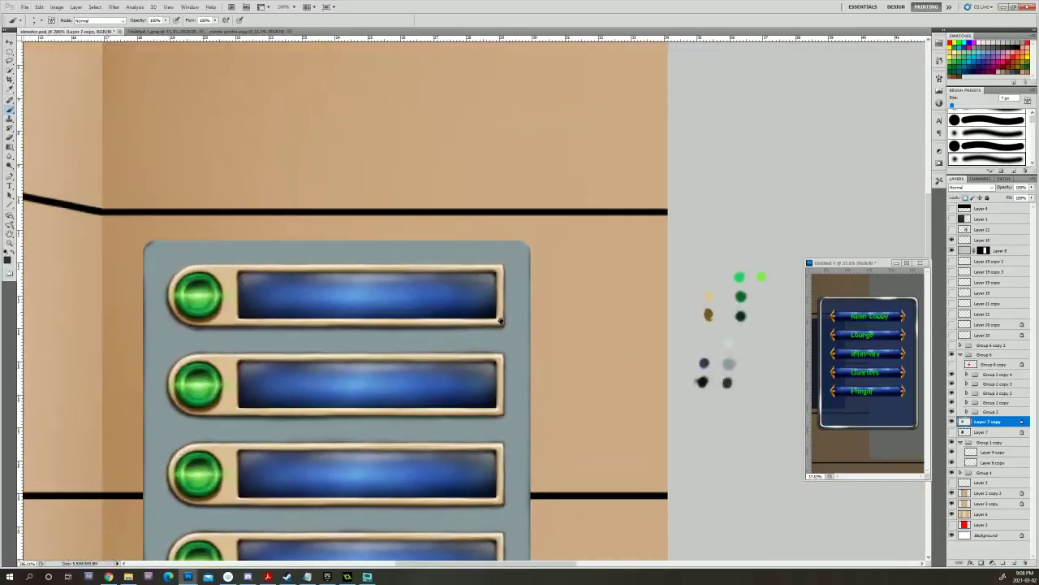
{"action": "mouse_move", "coordinate": [506, 328]}
{"action": "left_mouse_down"}
{"action": "mouse_move", "coordinate": [563, 386]}
{"action": "mouse_move", "coordinate": [592, 382]}
{"action": "left_mouse_up"}
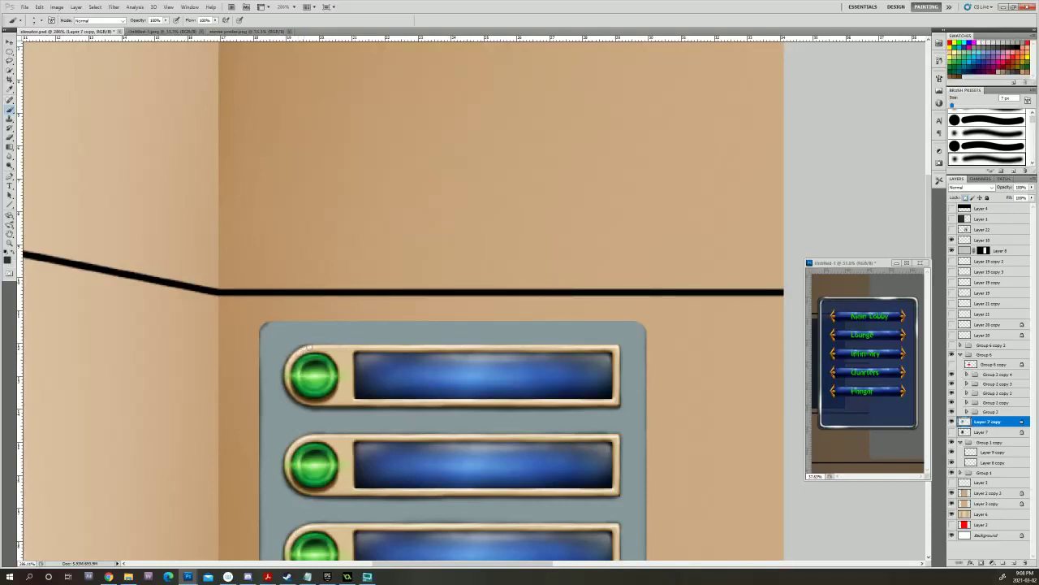
{"action": "key", "text": "bracketright"}
{"action": "key", "text": "bracketleft"}
{"action": "left_click_drag", "start_coordinate": [511, 299], "coordinate": [167, 128]}
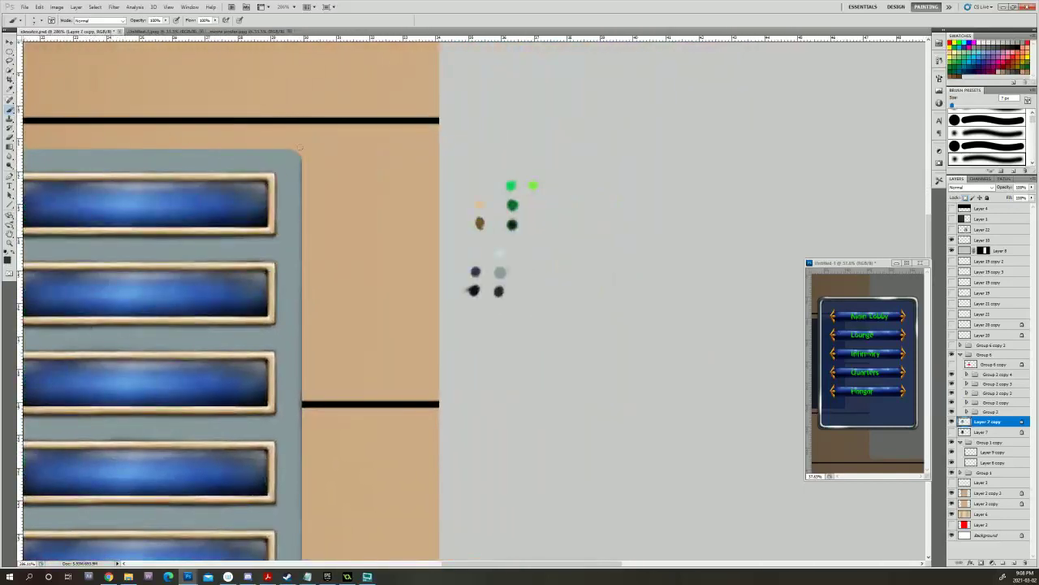
{"action": "left_click_drag", "start_coordinate": [256, 220], "coordinate": [485, 283]}
Sample the light grey swatch, reduce the brush to 2 px, and paint a thin highlight along the panel's top edge.
{"action": "left_click", "coordinate": [12, 251]}
{"action": "left_click_drag", "start_coordinate": [218, 249], "coordinate": [372, 315]}
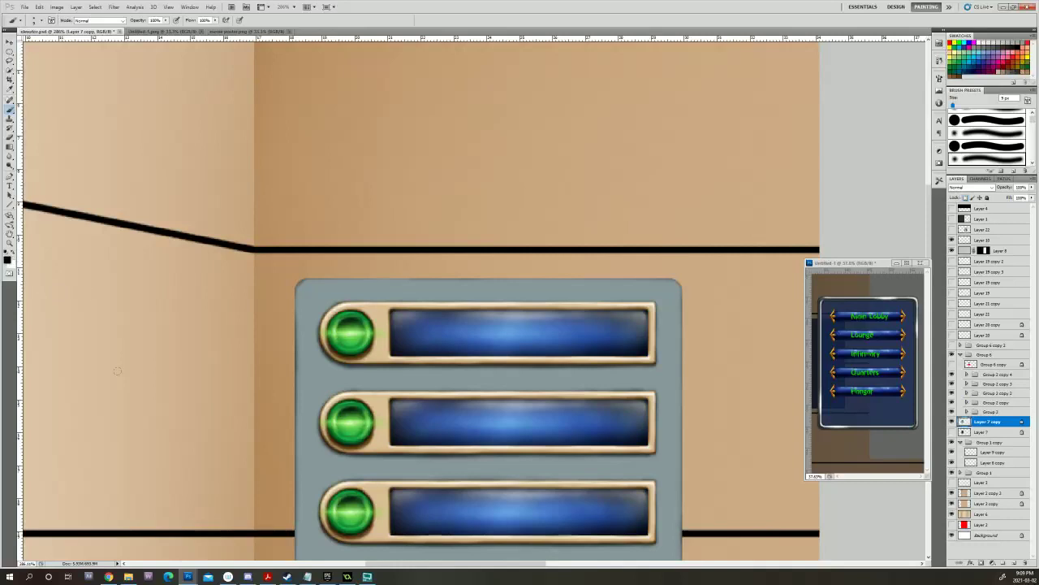
{"action": "left_click_drag", "start_coordinate": [716, 424], "coordinate": [168, 106]}
{"action": "left_click", "coordinate": [353, 81], "text": "alt"}
{"action": "scroll", "coordinate": [466, 225], "scroll_direction": "left", "scroll_amount": 8}
{"action": "scroll", "coordinate": [466, 225], "scroll_direction": "up", "scroll_amount": 4}
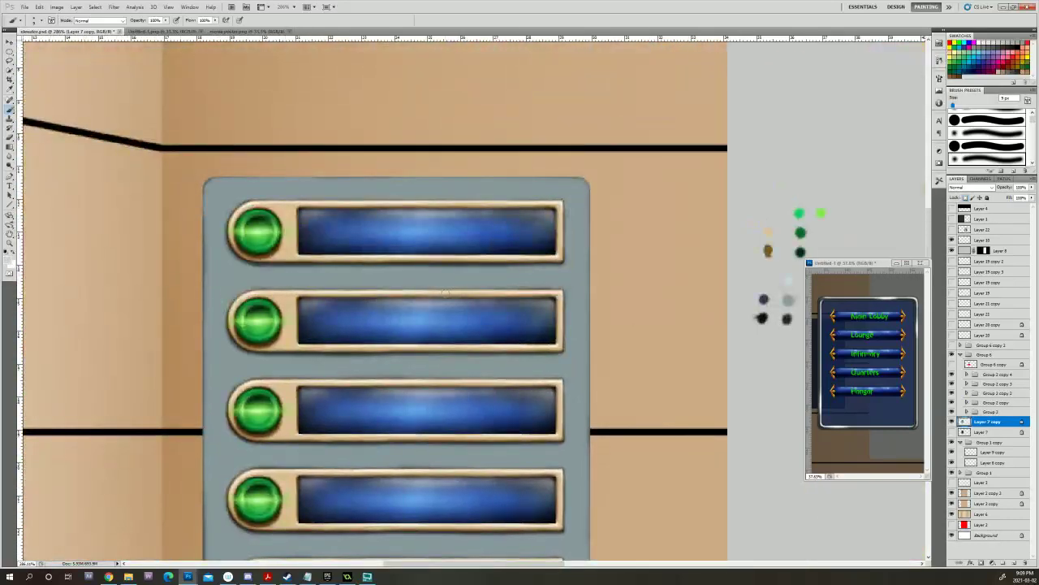
{"action": "scroll", "coordinate": [446, 293], "scroll_direction": "left", "scroll_amount": 2}
{"action": "scroll", "coordinate": [450, 324], "scroll_direction": "up", "scroll_amount": 2}
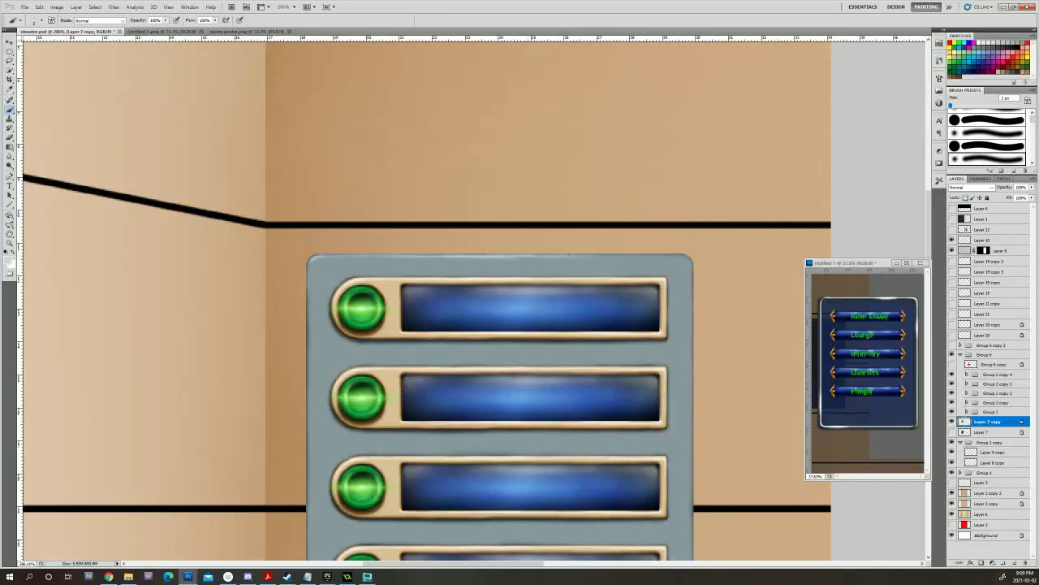
Extend the light highlight around the panel's upper-right corner.
{"action": "mouse_move", "coordinate": [642, 269]}
{"action": "left_mouse_down"}
{"action": "mouse_move", "coordinate": [456, 283]}
{"action": "mouse_move", "coordinate": [443, 298]}
{"action": "left_mouse_up"}
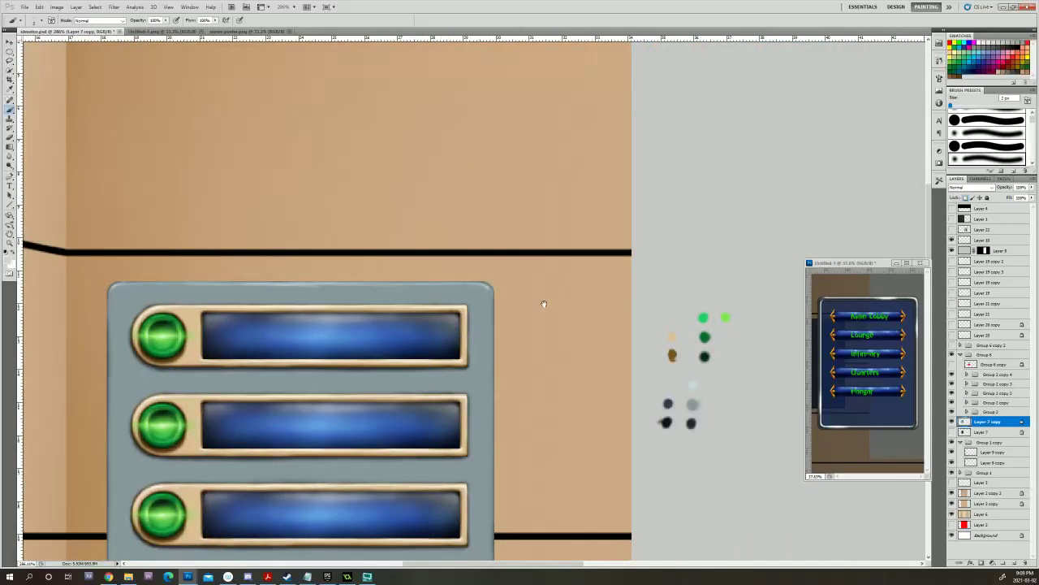
{"action": "left_click_drag", "start_coordinate": [545, 295], "coordinate": [366, 234]}
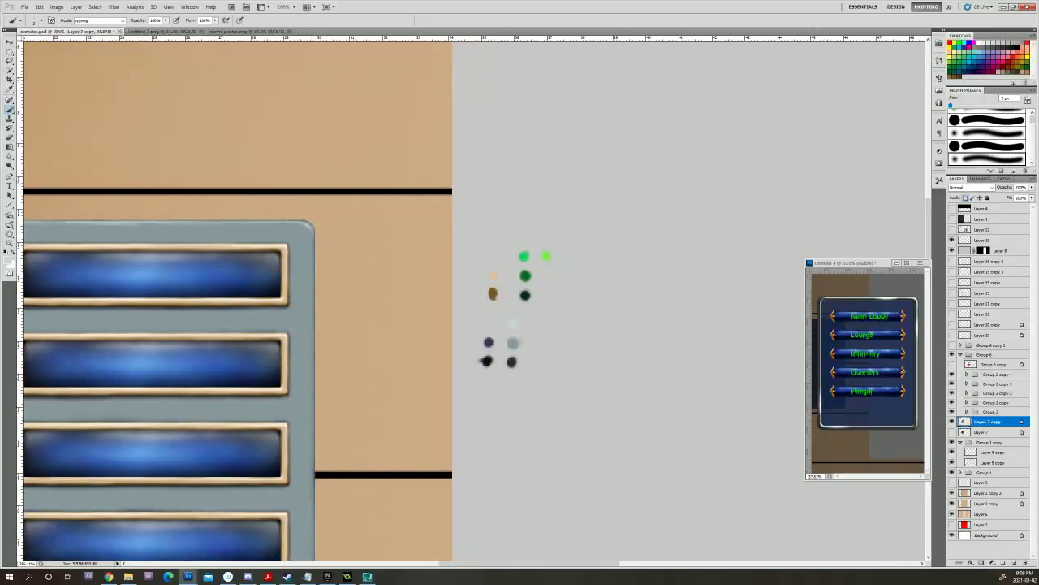
{"action": "left_click_drag", "start_coordinate": [336, 280], "coordinate": [530, 325]}
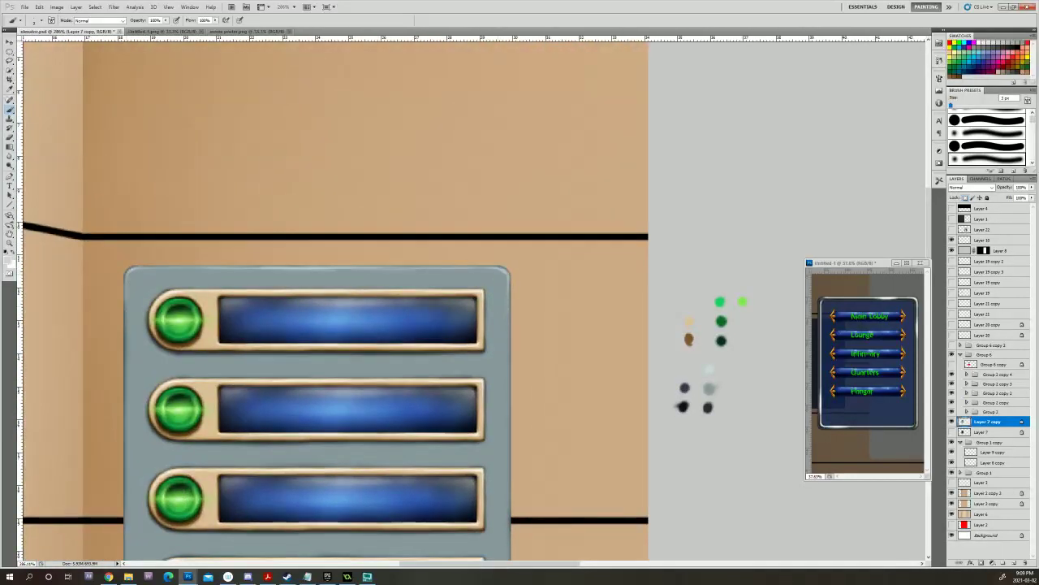
Paint a light highlight down the upper part of the panel's left edge with a 3 px brush.
{"action": "key", "text": "]"}
{"action": "left_click_drag", "start_coordinate": [170, 292], "coordinate": [225, 180]}
{"action": "left_click_drag", "start_coordinate": [180, 210], "coordinate": [181, 259]}
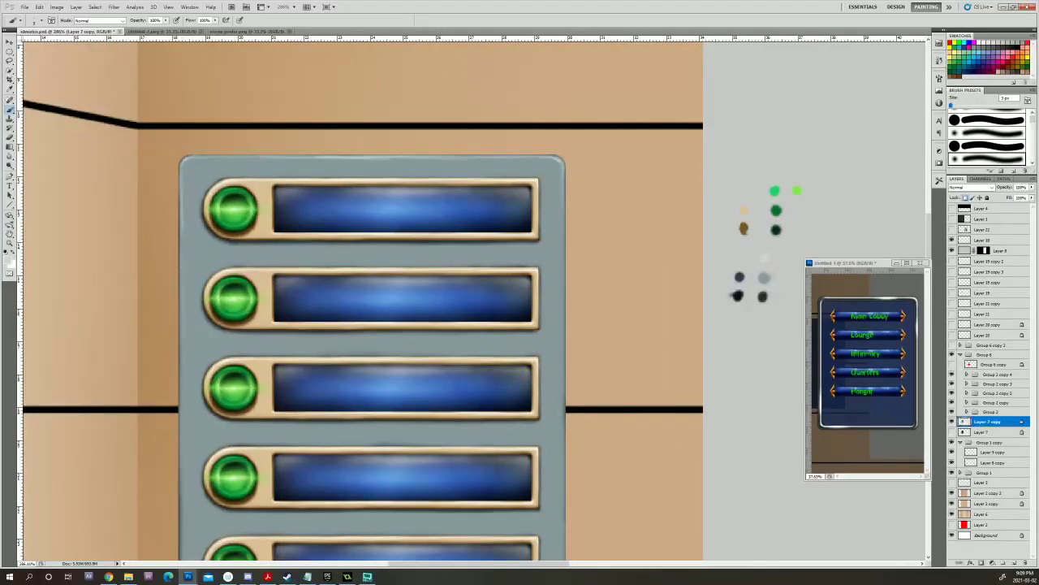
{"action": "left_click_drag", "start_coordinate": [444, 279], "coordinate": [154, 320]}
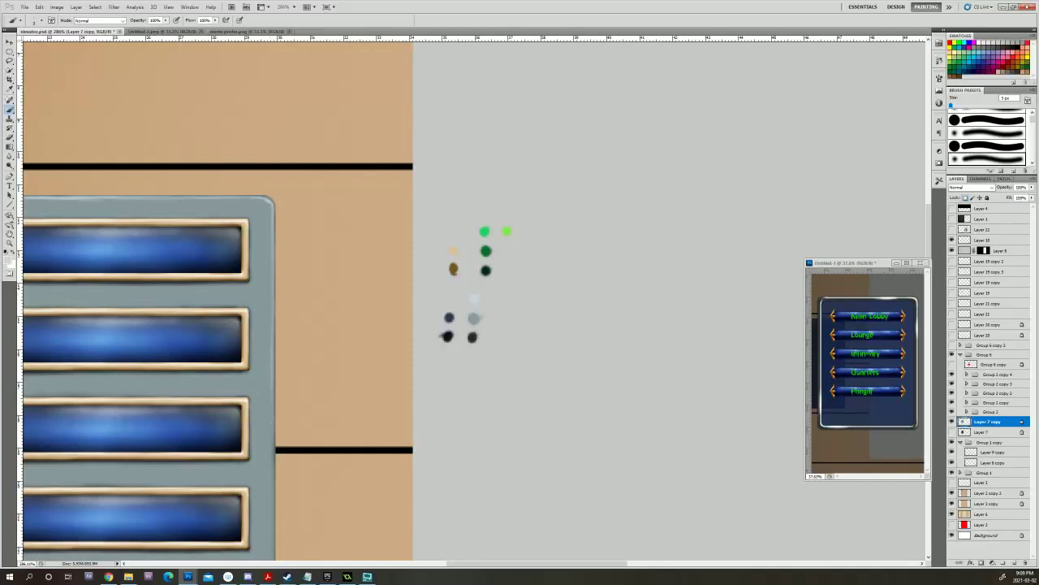
{"action": "scroll", "coordinate": [273, 416], "scroll_direction": "down", "scroll_amount": 8}
{"action": "scroll", "coordinate": [285, 416], "scroll_direction": "up", "scroll_amount": 3}
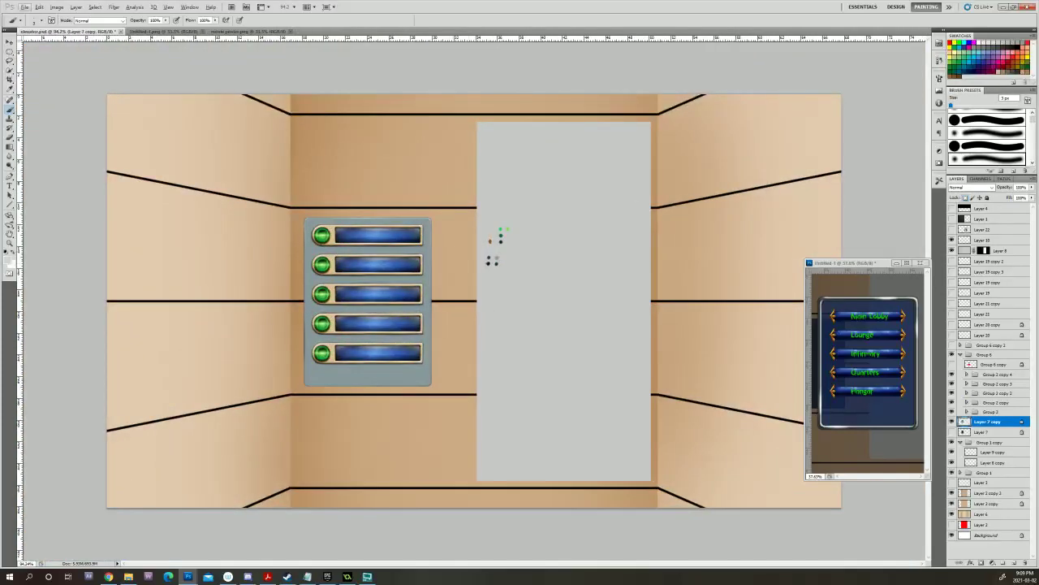
{"action": "scroll", "coordinate": [442, 403], "scroll_direction": "up", "scroll_amount": 4}
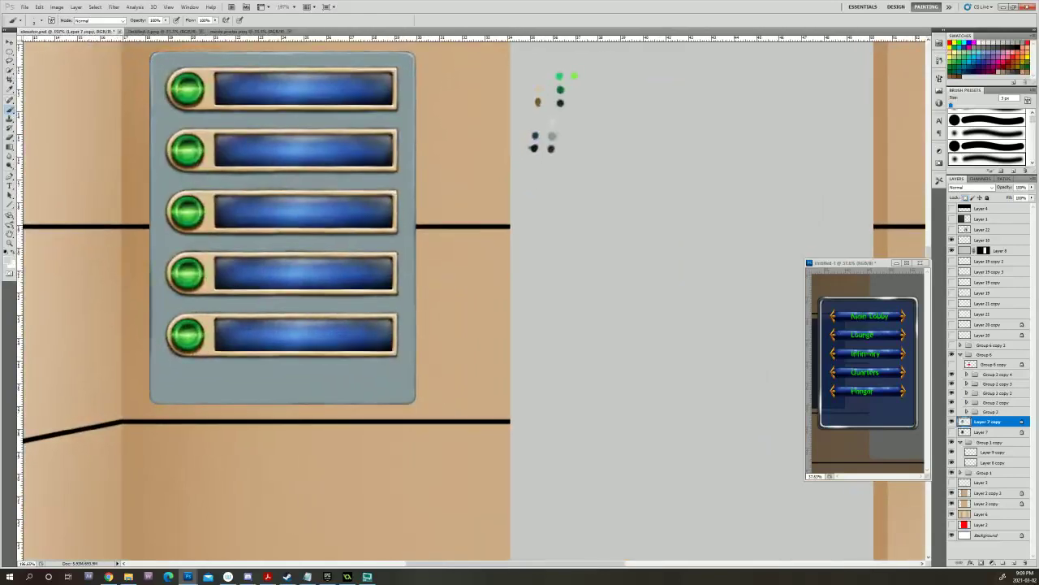
Sample the mid-grey swatch and paint over the panel's right edge with an 8 px brush.
{"action": "left_click_drag", "start_coordinate": [278, 216], "coordinate": [368, 429]}
{"action": "scroll", "coordinate": [368, 422], "scroll_direction": "up", "scroll_amount": 1}
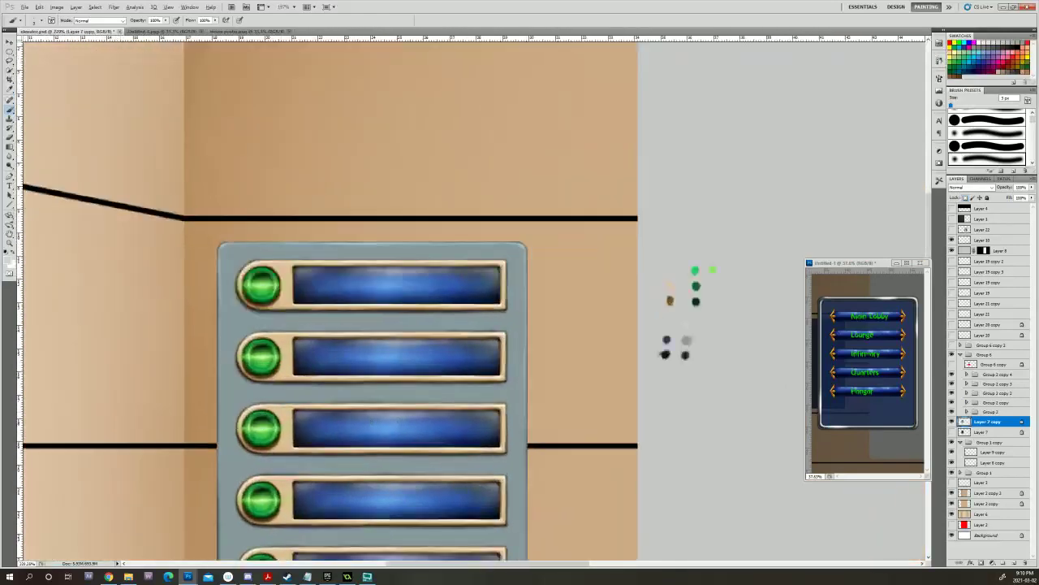
{"action": "scroll", "coordinate": [368, 411], "scroll_direction": "up", "scroll_amount": 1}
{"action": "left_click_drag", "start_coordinate": [337, 235], "coordinate": [372, 300]}
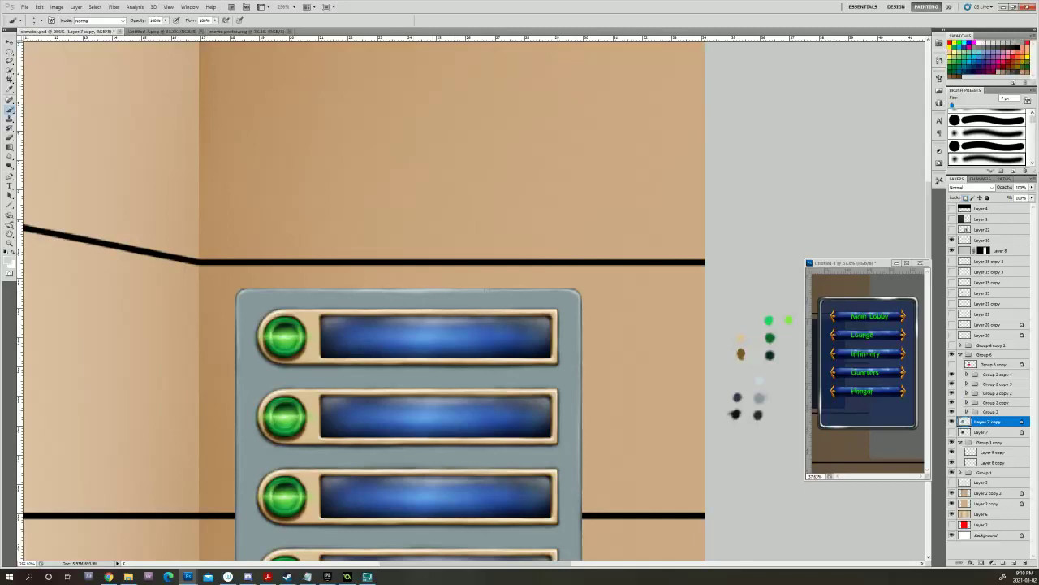
{"action": "left_click", "coordinate": [759, 398], "text": "alt"}
{"action": "left_click_drag", "start_coordinate": [576, 307], "coordinate": [363, 95]}
{"action": "left_click_drag", "start_coordinate": [392, 358], "coordinate": [252, 357]}
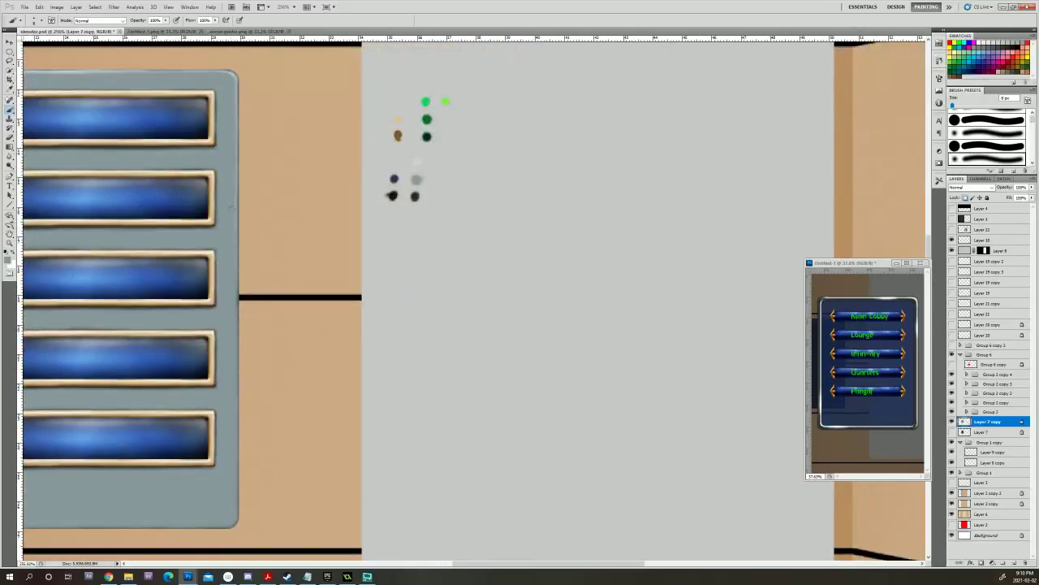
{"action": "scroll", "coordinate": [234, 341], "scroll_direction": "down", "scroll_amount": 3}
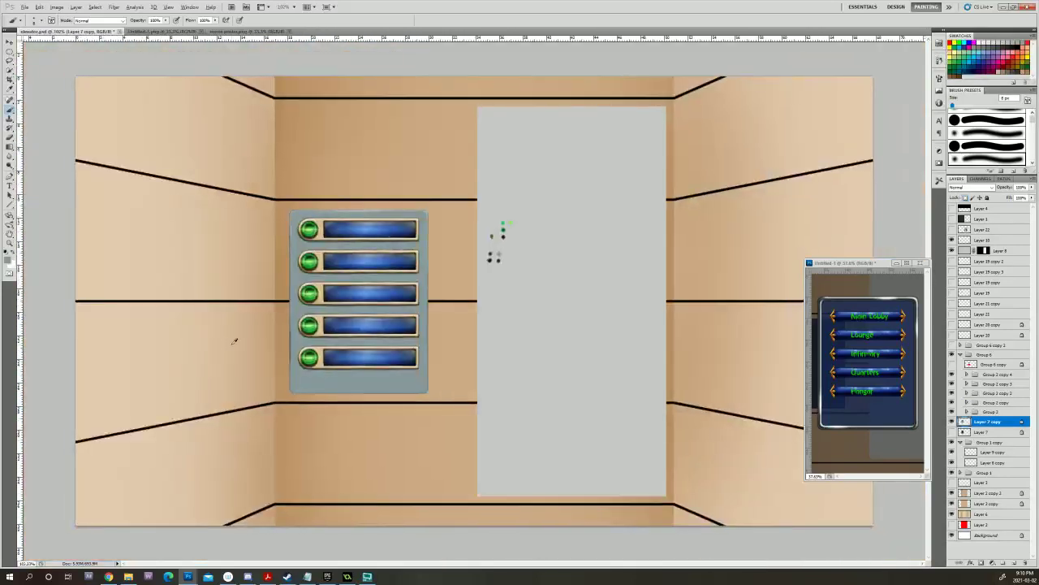
{"action": "scroll", "coordinate": [234, 341], "scroll_direction": "up", "scroll_amount": 2}
{"action": "scroll", "coordinate": [233, 341], "scroll_direction": "up", "scroll_amount": 1}
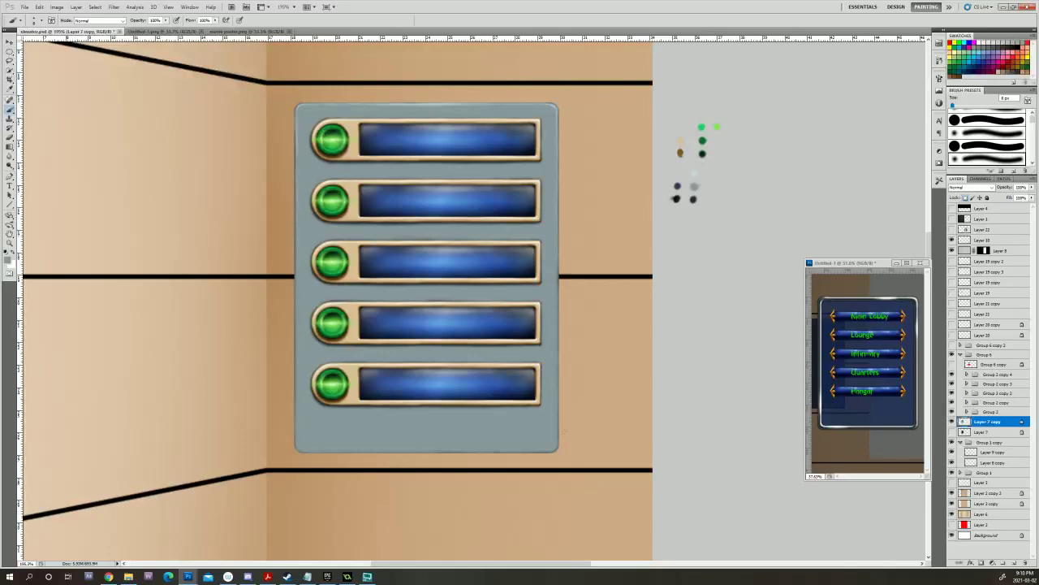
{"action": "left_click_drag", "start_coordinate": [568, 430], "coordinate": [564, 427]}
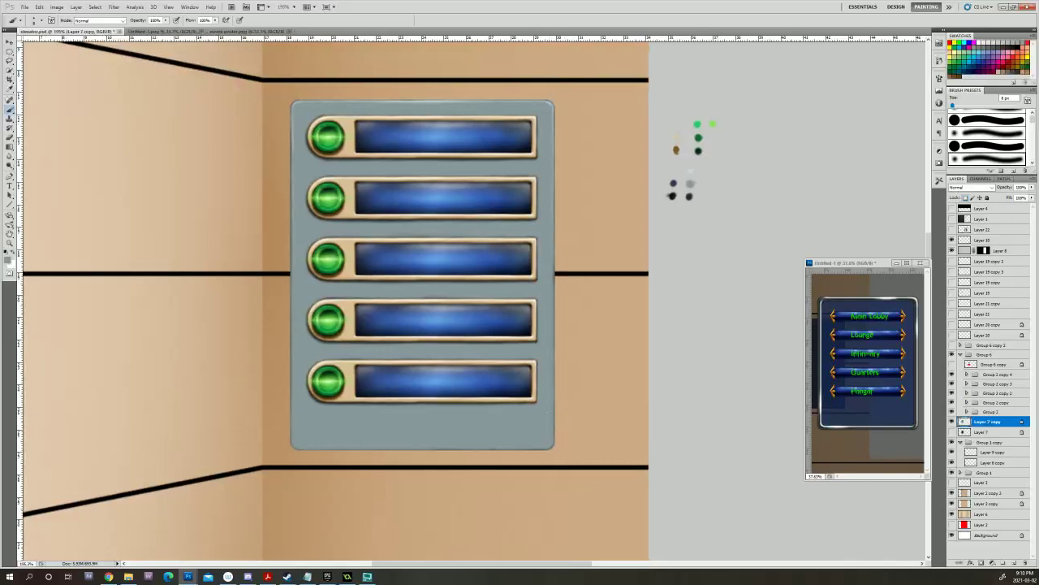
Darken the panel's bottom edge using the dark grey colour and a 10 px brush.
{"action": "left_click_drag", "start_coordinate": [359, 323], "coordinate": [243, 252]}
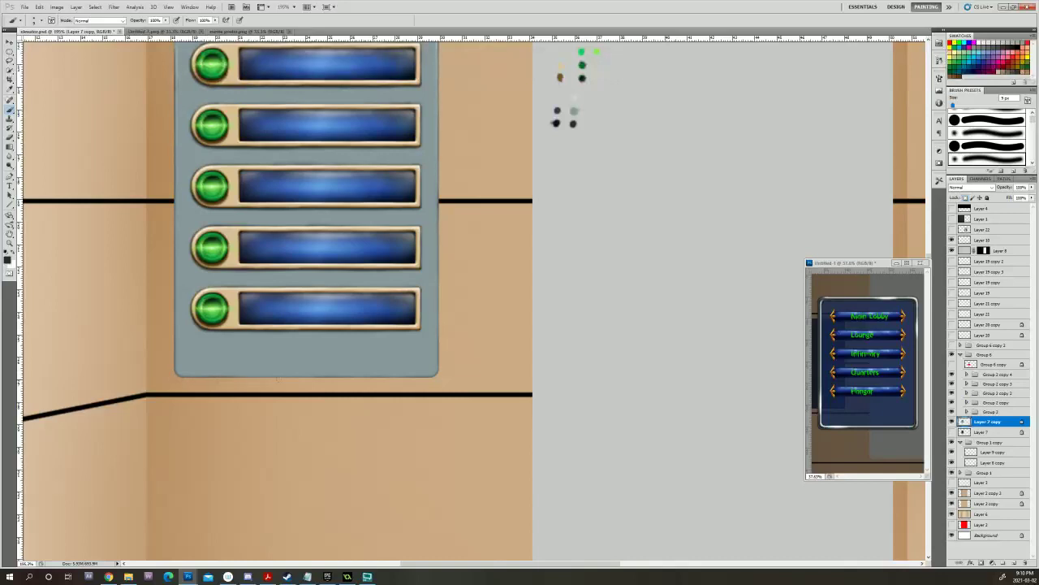
{"action": "key", "text": "bracketright"}
{"action": "left_click_drag", "start_coordinate": [326, 379], "coordinate": [375, 380]}
{"action": "mouse_move", "coordinate": [438, 307]}
{"action": "left_mouse_down"}
{"action": "mouse_move", "coordinate": [440, 360]}
{"action": "mouse_move", "coordinate": [469, 329]}
{"action": "mouse_move", "coordinate": [526, 431]}
{"action": "left_mouse_up"}
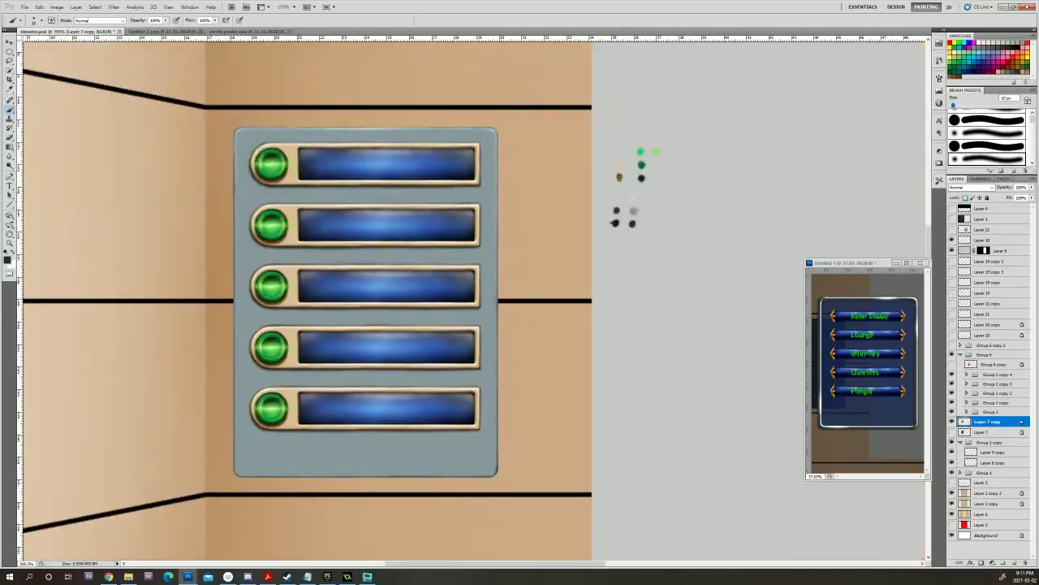
Set the brush mode to Hard Light and darken the panel's left edge with a 9 px brush.
{"action": "left_click", "coordinate": [99, 20]}
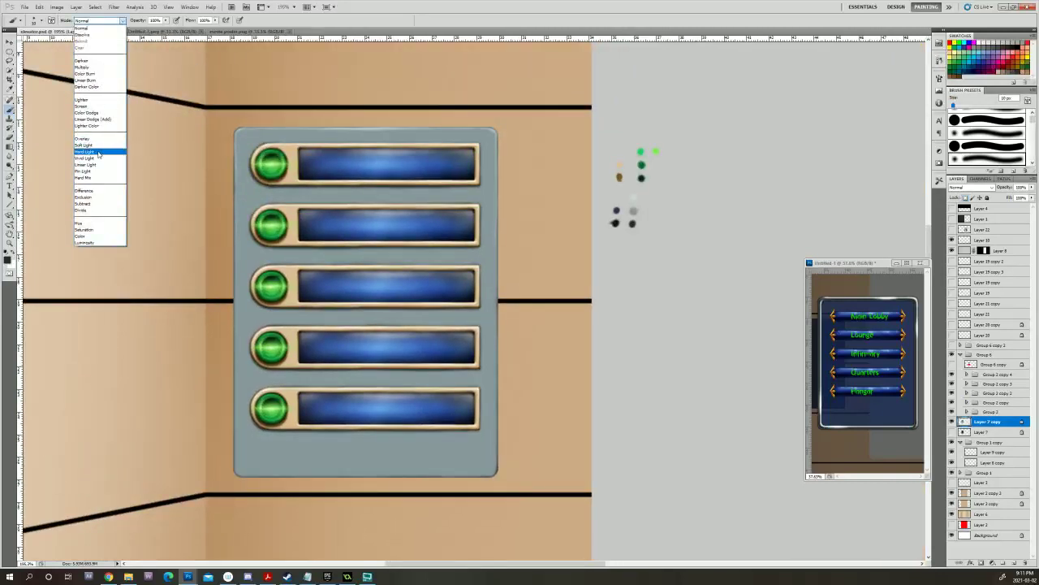
{"action": "left_click", "coordinate": [100, 152]}
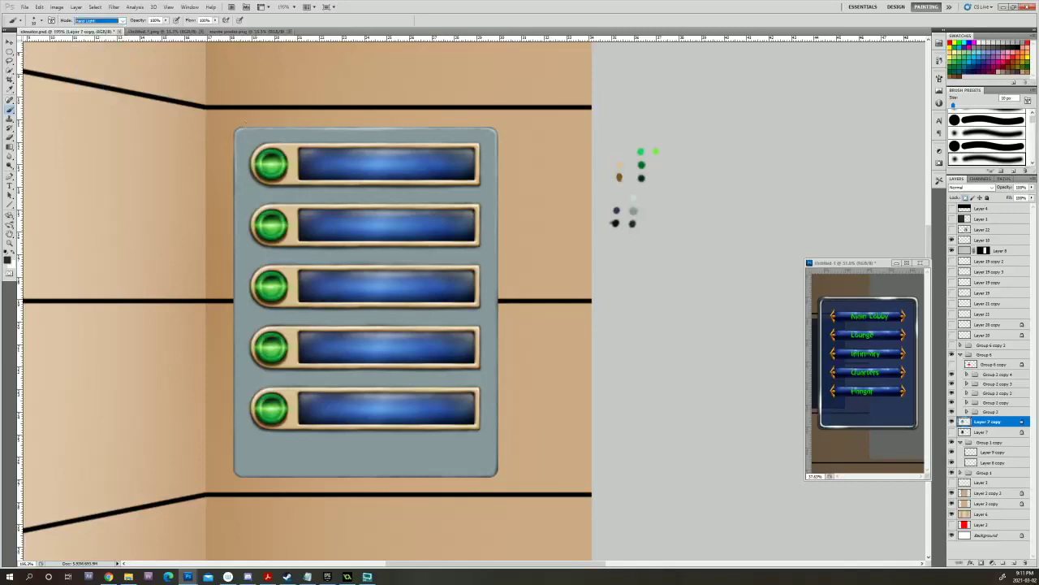
{"action": "key", "text": "Return"}
{"action": "key", "text": "["}
{"action": "left_click_drag", "start_coordinate": [233, 197], "coordinate": [243, 121]}
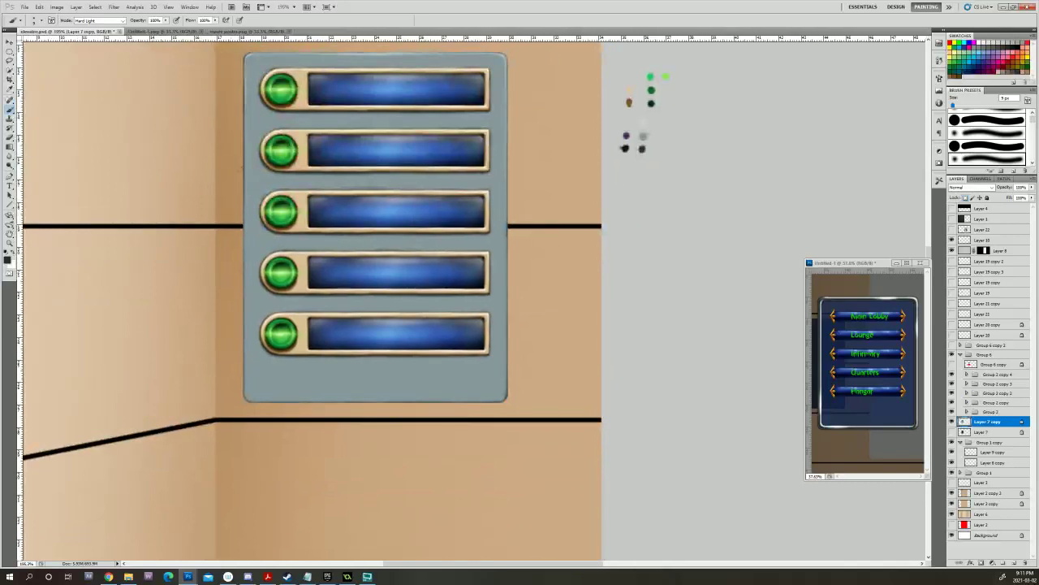
{"action": "left_click_drag", "start_coordinate": [230, 212], "coordinate": [201, 148]}
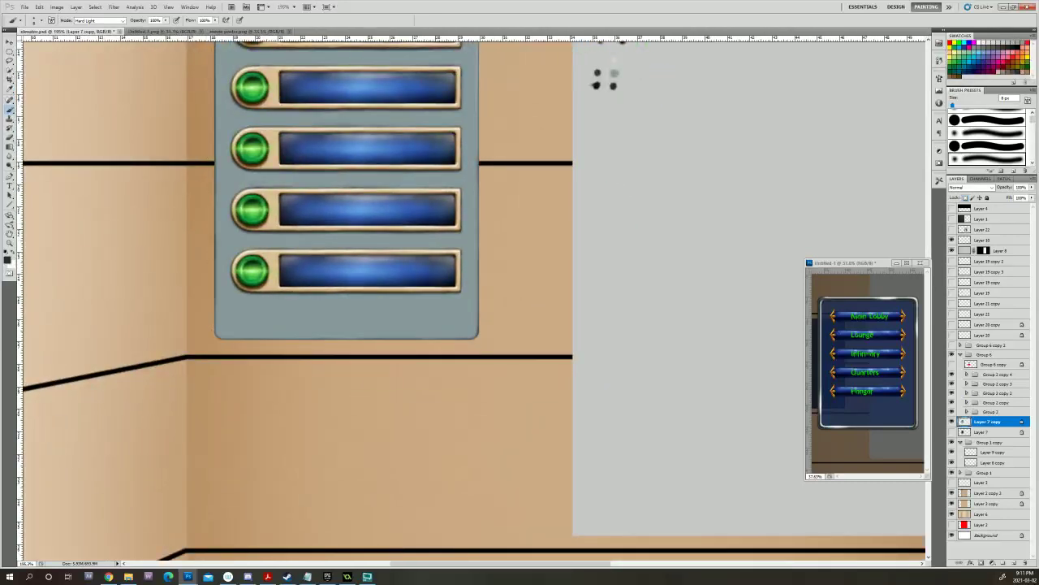
Darken the panel's lower-left corner and bottom edge with the Hard Light brush, enlarging it to 10 px.
{"action": "left_click_drag", "start_coordinate": [152, 300], "coordinate": [0, 246]}
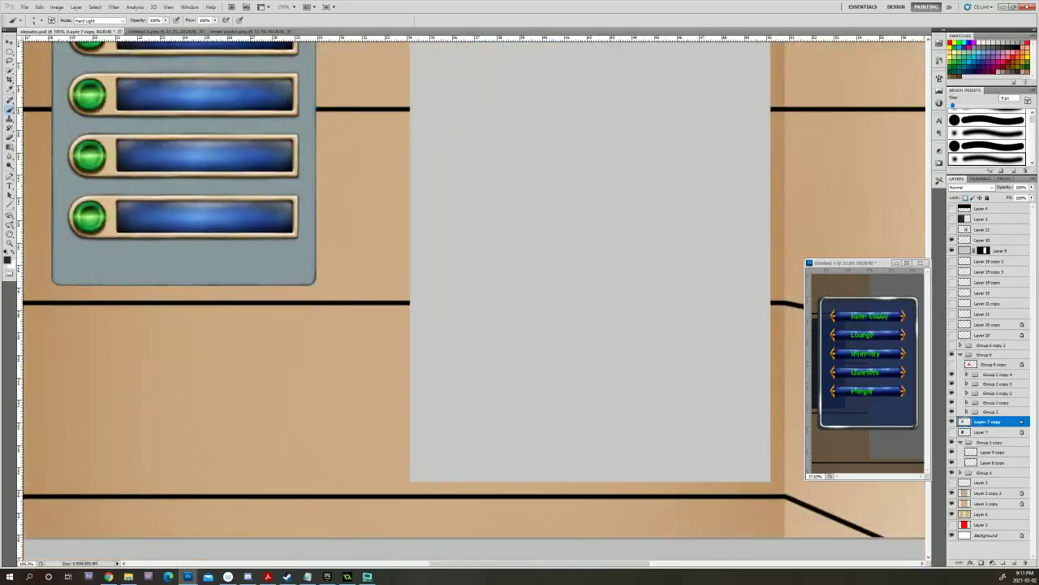
{"action": "left_click_drag", "start_coordinate": [57, 286], "coordinate": [71, 287]}
{"action": "left_click_drag", "start_coordinate": [198, 305], "coordinate": [538, 318]}
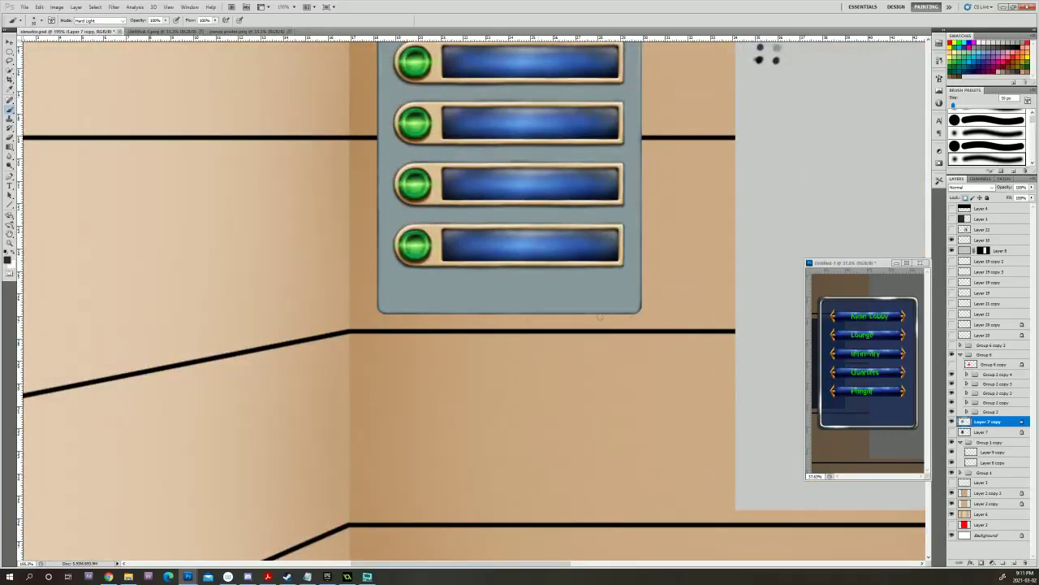
Reduce the brush to 9 px and darken the panel's right and top edges in Hard Light mode.
{"action": "left_click_drag", "start_coordinate": [680, 304], "coordinate": [462, 360]}
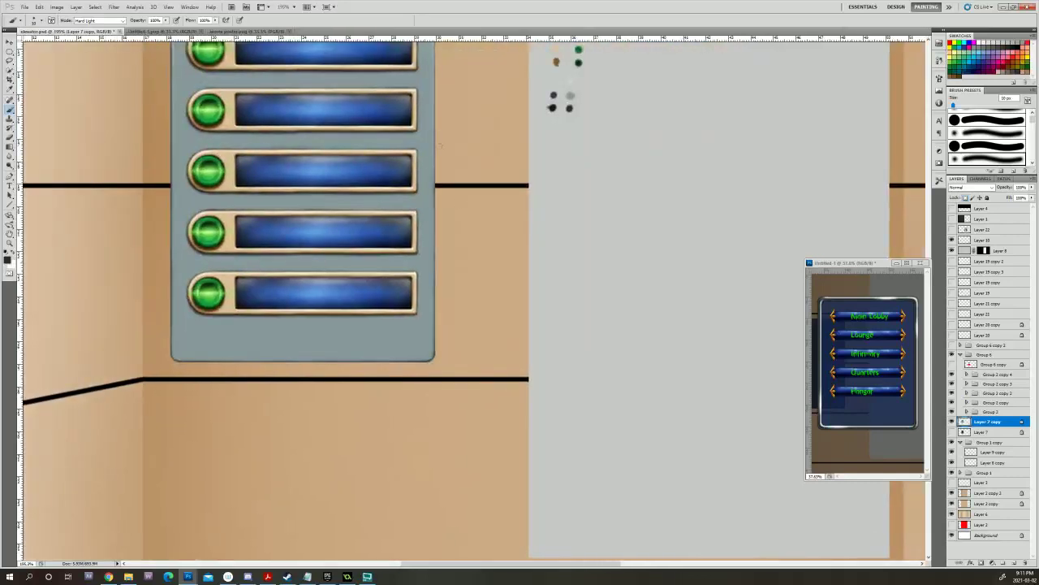
{"action": "key", "text": "bracketleft"}
{"action": "mouse_move", "coordinate": [461, 209]}
{"action": "left_mouse_down"}
{"action": "mouse_move", "coordinate": [455, 381]}
{"action": "mouse_move", "coordinate": [471, 427]}
{"action": "left_mouse_up"}
{"action": "key", "text": "bracketleft"}
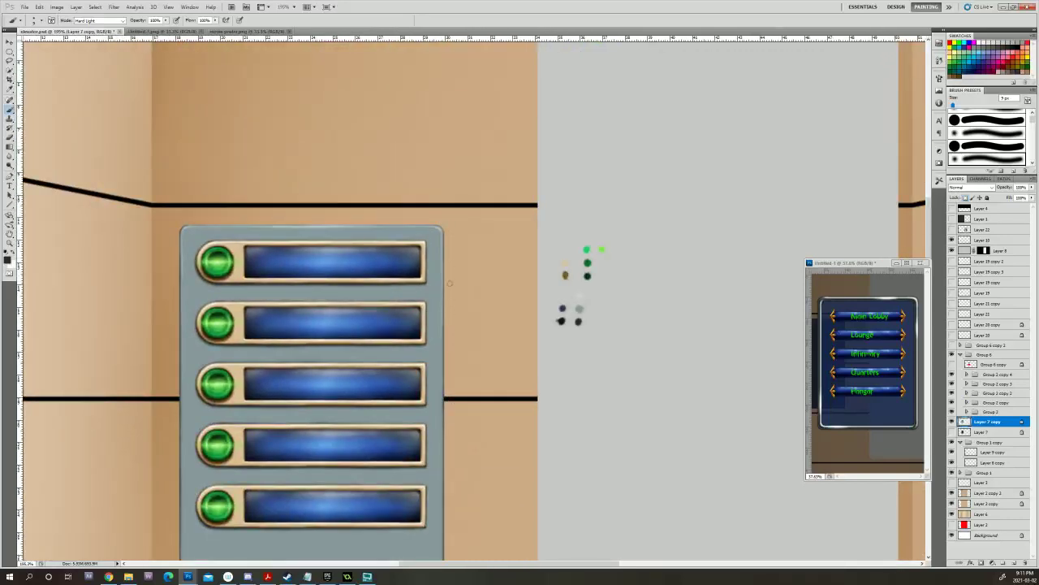
{"action": "mouse_move", "coordinate": [510, 407]}
{"action": "left_mouse_down"}
{"action": "mouse_move", "coordinate": [675, 441]}
{"action": "mouse_move", "coordinate": [710, 484]}
{"action": "left_mouse_up"}
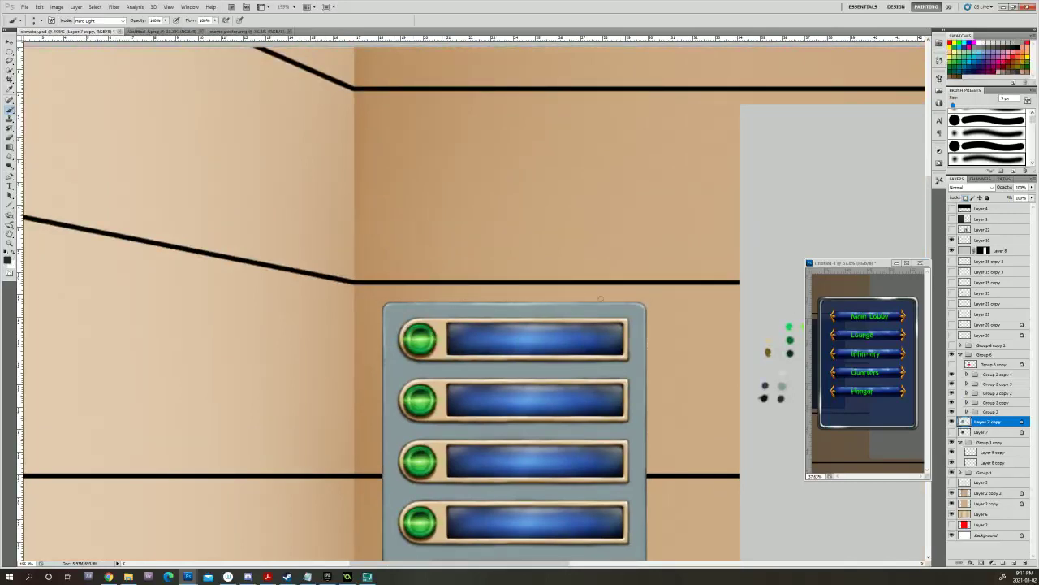
{"action": "left_click_drag", "start_coordinate": [654, 291], "coordinate": [580, 185]}
{"action": "left_click_drag", "start_coordinate": [418, 190], "coordinate": [316, 99]}
{"action": "left_click_drag", "start_coordinate": [380, 75], "coordinate": [420, 33]}
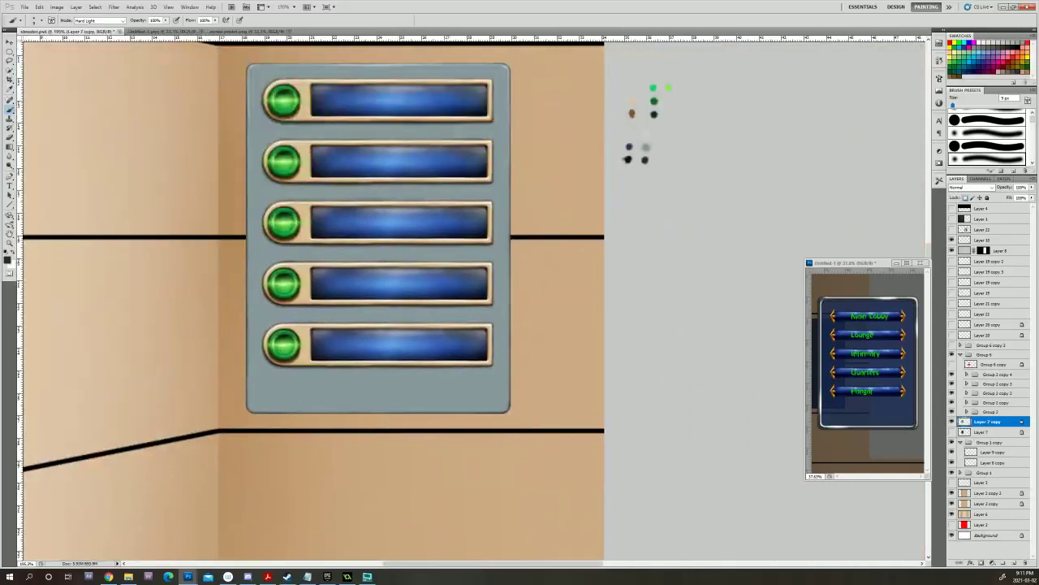
Paint a dark shadow around the bottom button's frame with the Hard Light brush, ending at 7 px.
{"action": "scroll", "coordinate": [300, 397], "scroll_direction": "up", "scroll_amount": 6}
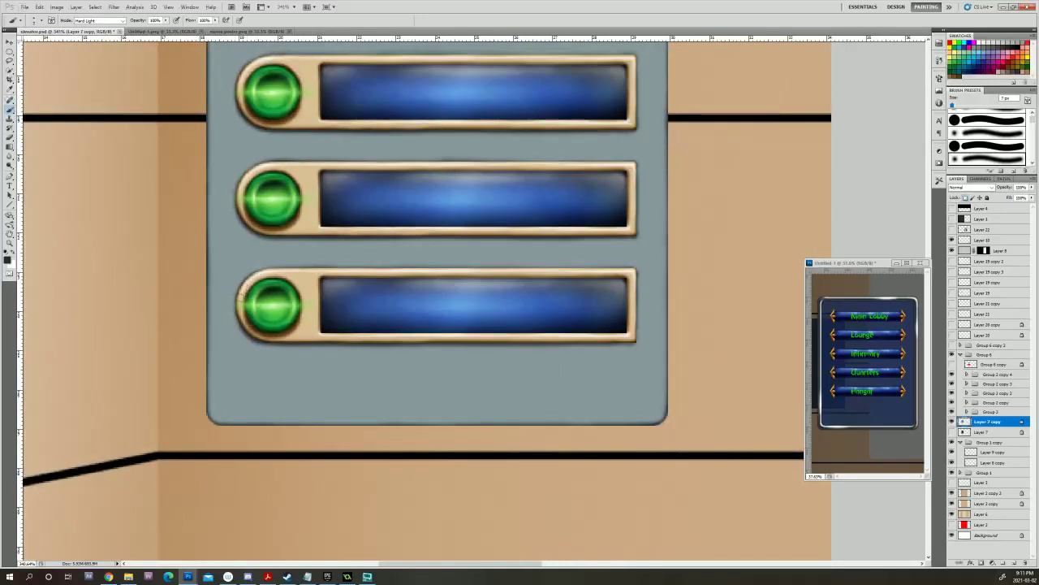
{"action": "left_click_drag", "start_coordinate": [251, 283], "coordinate": [117, 282]}
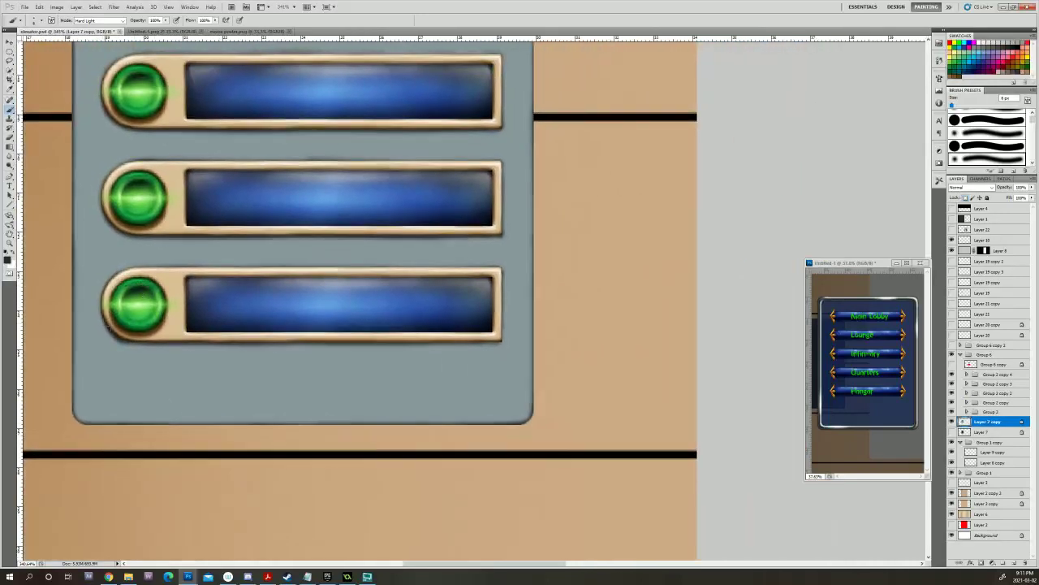
{"action": "mouse_move", "coordinate": [125, 340]}
{"action": "left_mouse_down"}
{"action": "mouse_move", "coordinate": [235, 338]}
{"action": "mouse_move", "coordinate": [233, 314]}
{"action": "mouse_move", "coordinate": [138, 317]}
{"action": "mouse_move", "coordinate": [170, 341]}
{"action": "mouse_move", "coordinate": [144, 339]}
{"action": "mouse_move", "coordinate": [392, 340]}
{"action": "mouse_move", "coordinate": [395, 316]}
{"action": "mouse_move", "coordinate": [395, 354]}
{"action": "mouse_move", "coordinate": [381, 341]}
{"action": "mouse_move", "coordinate": [406, 341]}
{"action": "mouse_move", "coordinate": [394, 341]}
{"action": "mouse_move", "coordinate": [419, 305]}
{"action": "mouse_move", "coordinate": [402, 276]}
{"action": "mouse_move", "coordinate": [405, 344]}
{"action": "left_mouse_up"}
{"action": "key", "text": "bracketright"}
{"action": "left_click_drag", "start_coordinate": [445, 273], "coordinate": [747, 320]}
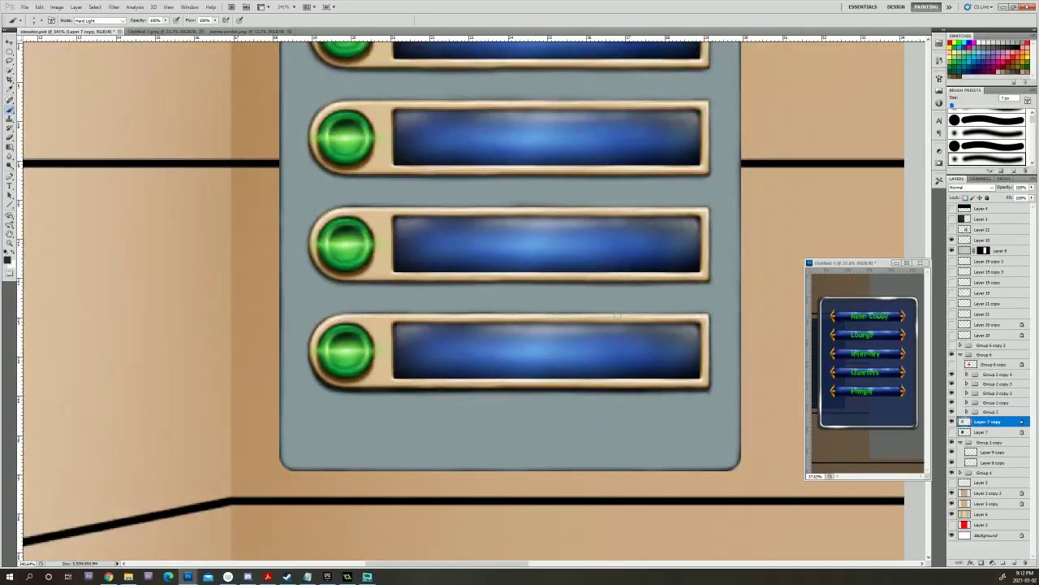
Shade around the fourth button's frame in Hard Light mode, varying the brush between 4 and 7 px.
{"action": "left_click_drag", "start_coordinate": [646, 316], "coordinate": [667, 379]}
{"action": "key", "text": "bracketleft"}
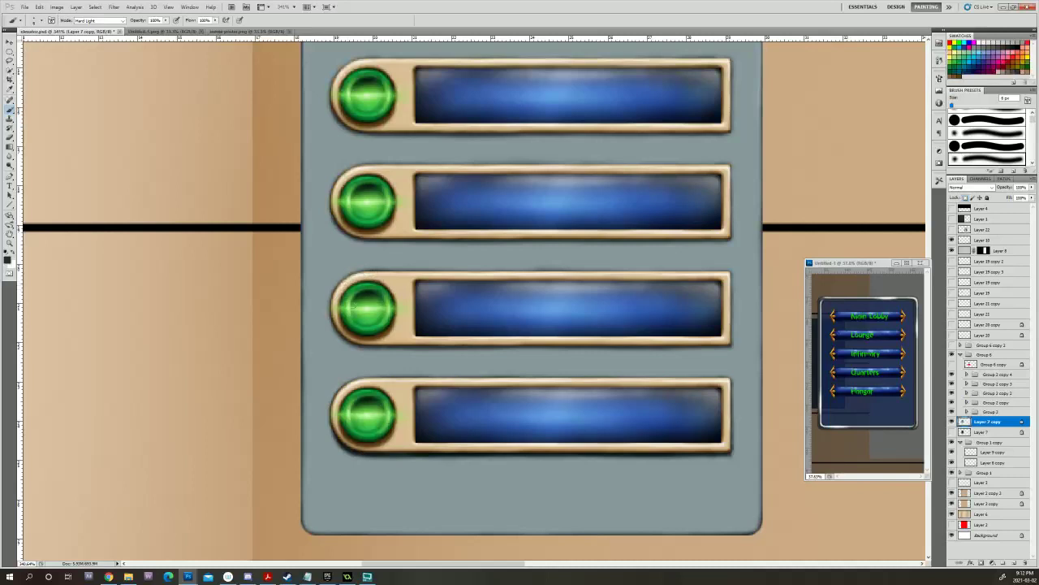
{"action": "left_click_drag", "start_coordinate": [374, 292], "coordinate": [194, 277]}
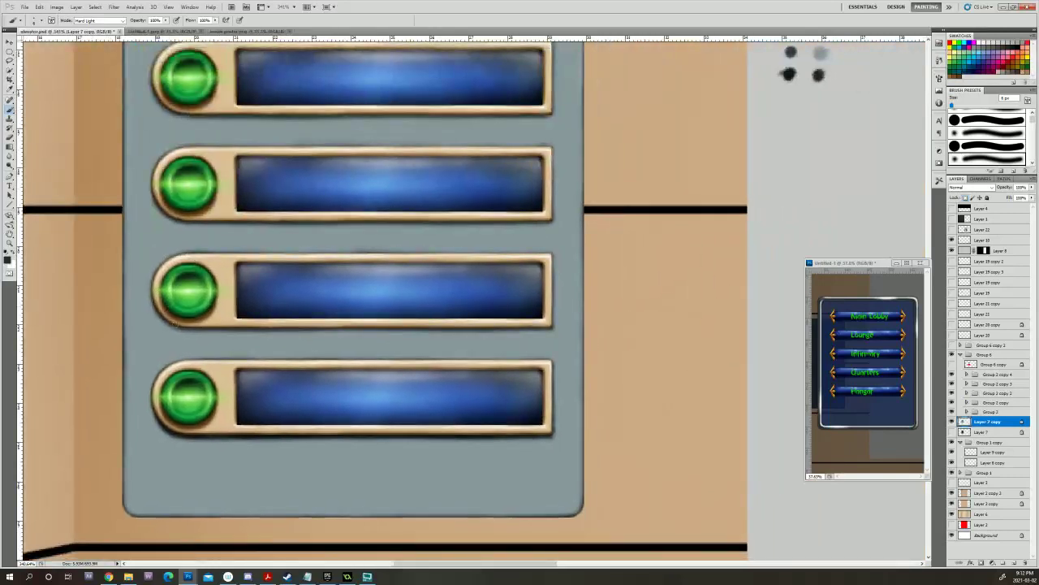
{"action": "mouse_move", "coordinate": [161, 313]}
{"action": "left_mouse_down"}
{"action": "mouse_move", "coordinate": [208, 328]}
{"action": "mouse_move", "coordinate": [175, 327]}
{"action": "mouse_move", "coordinate": [217, 328]}
{"action": "mouse_move", "coordinate": [116, 310]}
{"action": "mouse_move", "coordinate": [159, 336]}
{"action": "mouse_move", "coordinate": [121, 340]}
{"action": "mouse_move", "coordinate": [265, 339]}
{"action": "left_mouse_up"}
{"action": "mouse_move", "coordinate": [201, 338]}
{"action": "left_mouse_down"}
{"action": "mouse_move", "coordinate": [416, 336]}
{"action": "mouse_move", "coordinate": [389, 335]}
{"action": "mouse_move", "coordinate": [547, 350]}
{"action": "mouse_move", "coordinate": [562, 336]}
{"action": "mouse_move", "coordinate": [503, 408]}
{"action": "left_mouse_up"}
{"action": "key", "text": "bracketleft"}
{"action": "left_click_drag", "start_coordinate": [569, 338], "coordinate": [761, 350]}
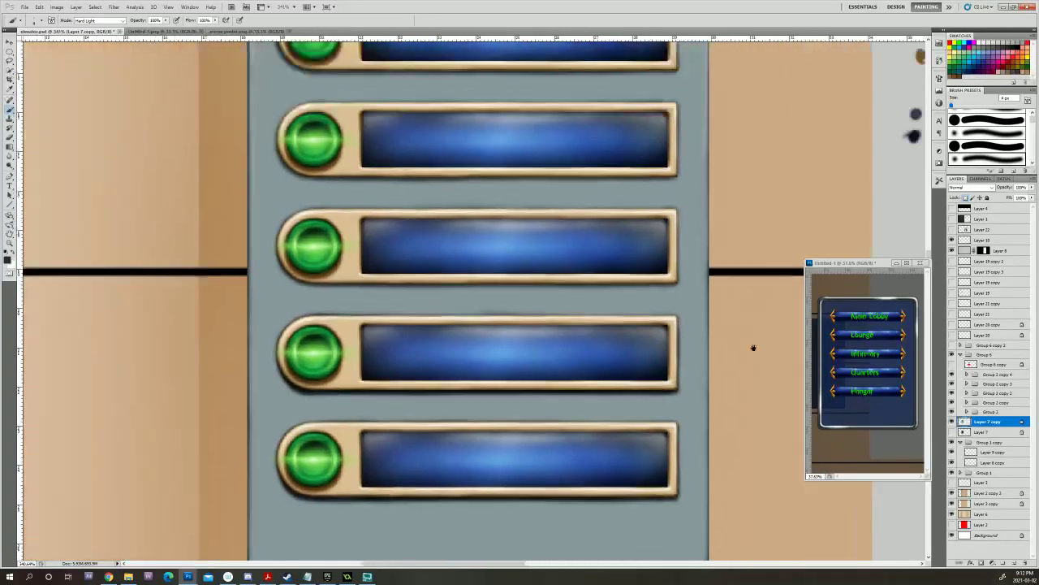
{"action": "key", "text": "bracketright"}
{"action": "key", "text": "bracketright"}
{"action": "key", "text": "bracketright"}
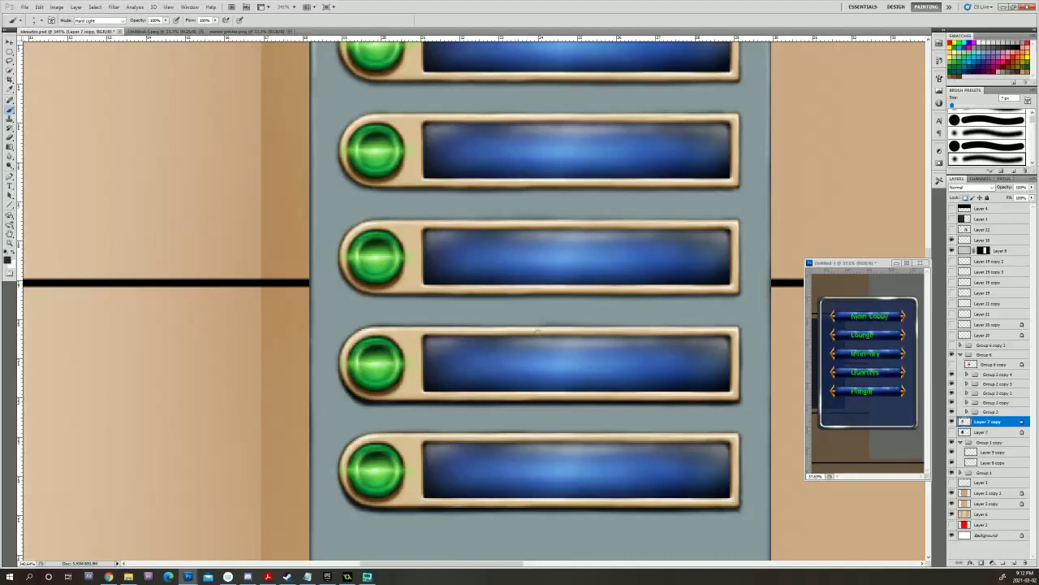
Paint a dark shadow around the rounded left end and underside of the middle button's frame.
{"action": "key", "text": "bracketleft"}
{"action": "mouse_move", "coordinate": [339, 260]}
{"action": "left_mouse_down"}
{"action": "mouse_move", "coordinate": [347, 230]}
{"action": "mouse_move", "coordinate": [160, 192]}
{"action": "left_mouse_up"}
{"action": "key", "text": "bracketright"}
{"action": "left_click_drag", "start_coordinate": [160, 278], "coordinate": [143, 271]}
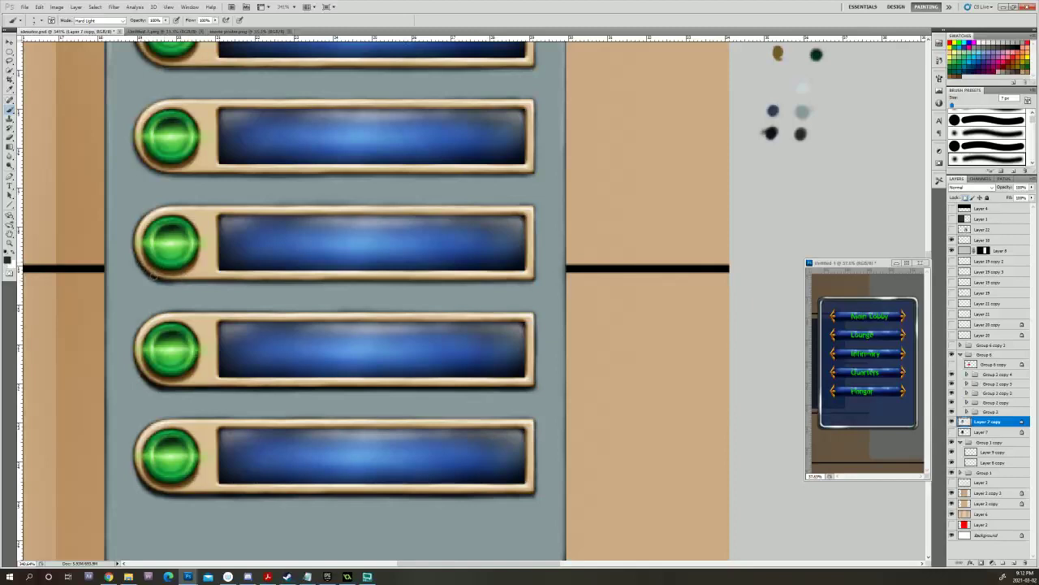
{"action": "left_click_drag", "start_coordinate": [160, 278], "coordinate": [73, 286]}
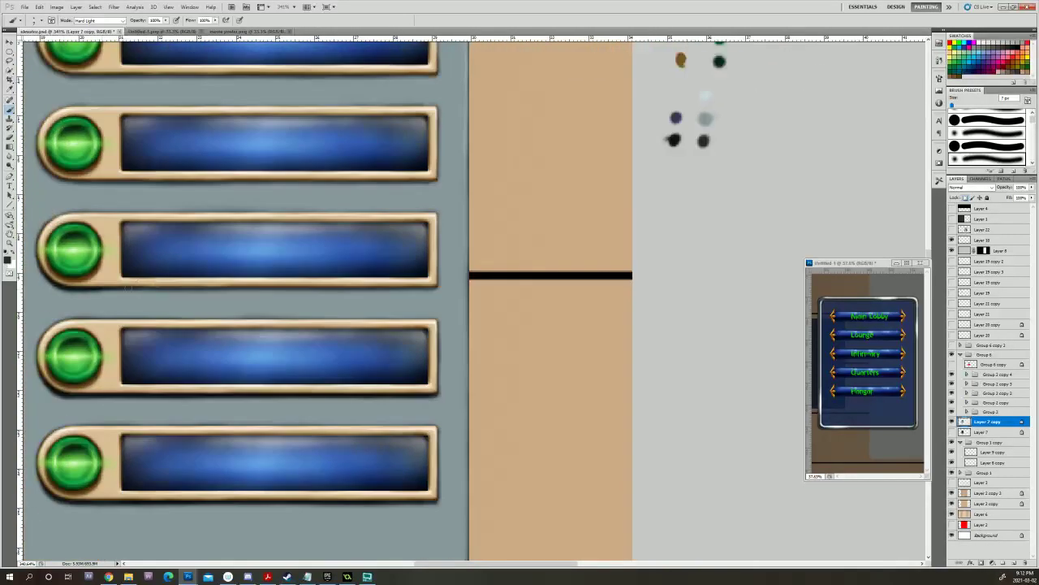
{"action": "left_click_drag", "start_coordinate": [398, 298], "coordinate": [666, 359]}
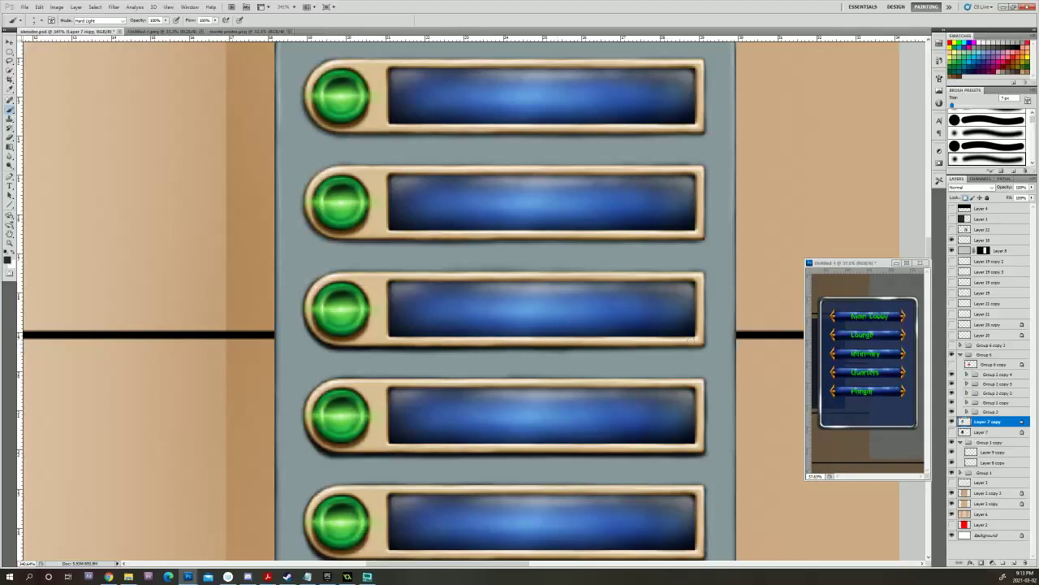
{"action": "key", "text": "bracketleft"}
{"action": "key", "text": "bracketright"}
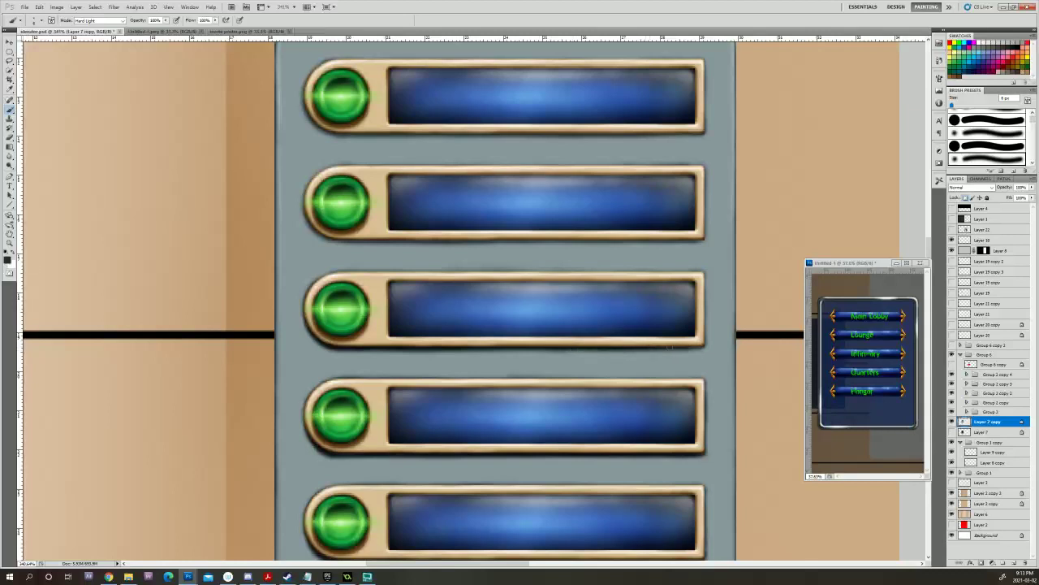
Darken the right end of the middle button's frame in Hard Light mode and enlarge the brush to 7 px.
{"action": "left_click_drag", "start_coordinate": [703, 347], "coordinate": [490, 326]}
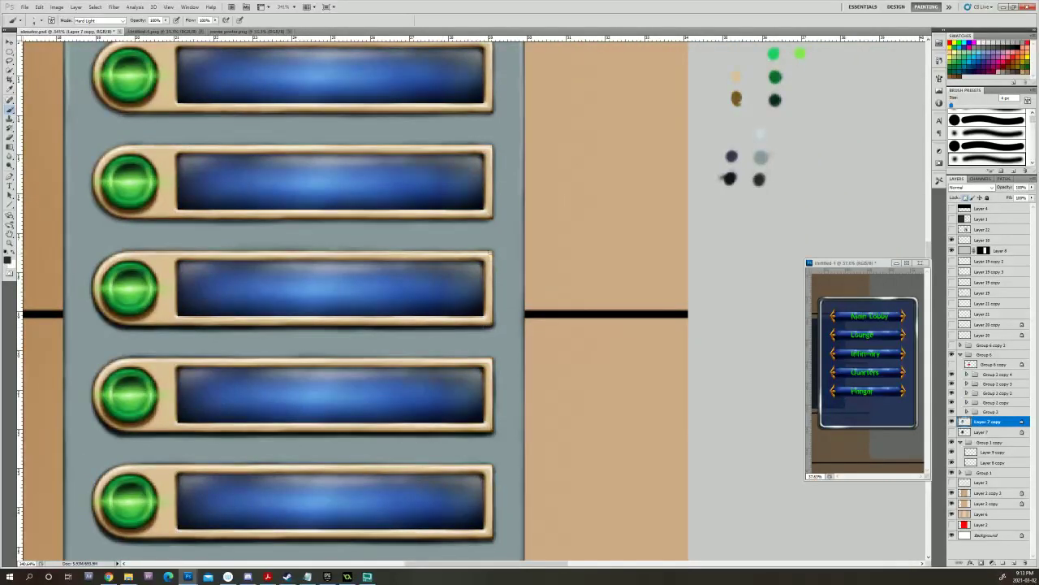
{"action": "left_click_drag", "start_coordinate": [493, 254], "coordinate": [493, 277]}
{"action": "mouse_move", "coordinate": [552, 379]}
{"action": "left_mouse_down"}
{"action": "mouse_move", "coordinate": [745, 403]}
{"action": "mouse_move", "coordinate": [811, 427]}
{"action": "left_mouse_up"}
{"action": "key", "text": "bracketright"}
{"action": "key", "text": "bracketright"}
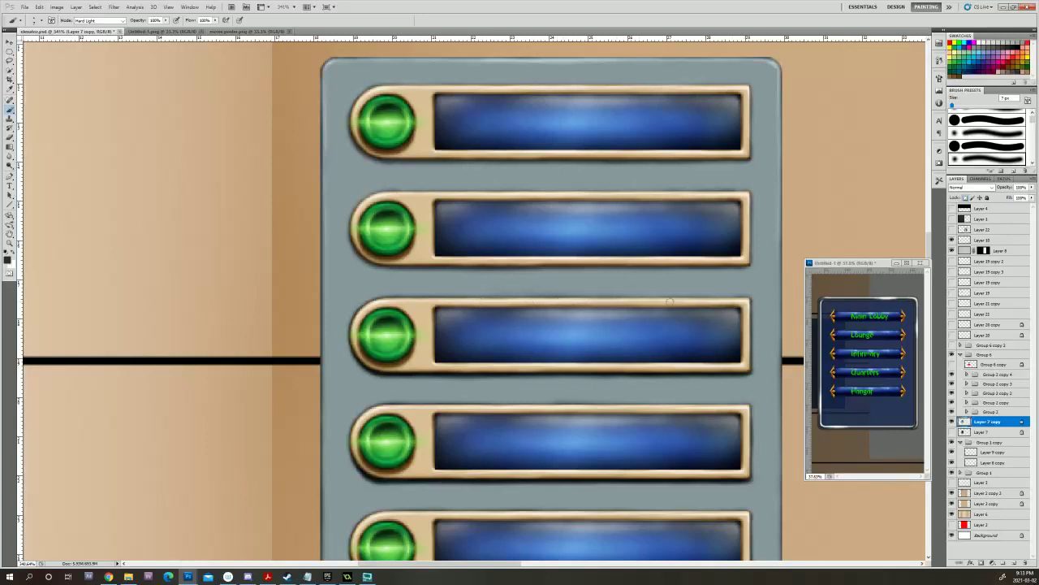
Paint a dark Hard Light shadow around the rounded end and along the underside of the second button's frame.
{"action": "left_click_drag", "start_coordinate": [537, 320], "coordinate": [449, 399]}
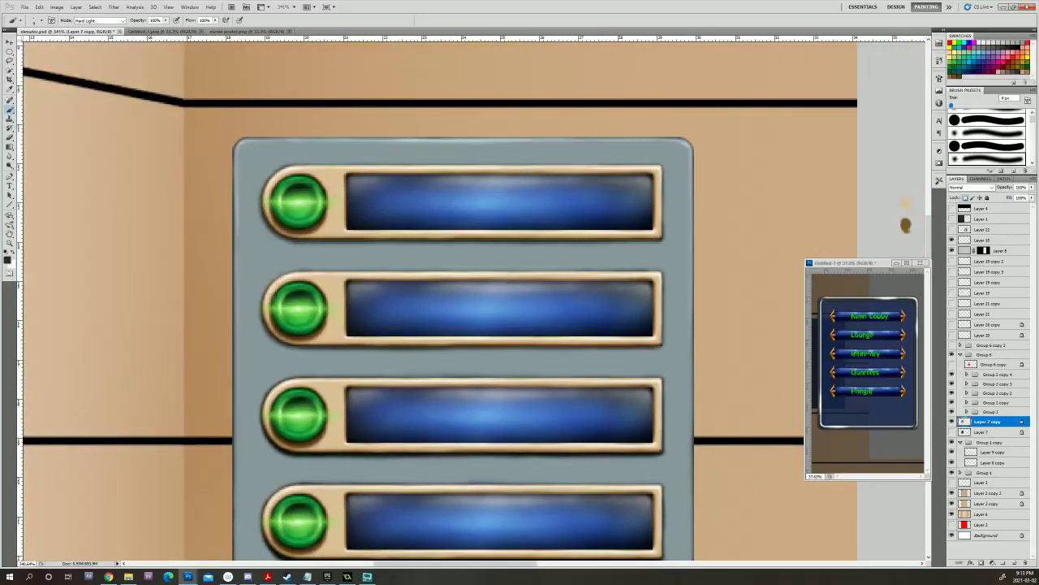
{"action": "left_click_drag", "start_coordinate": [317, 274], "coordinate": [154, 234]}
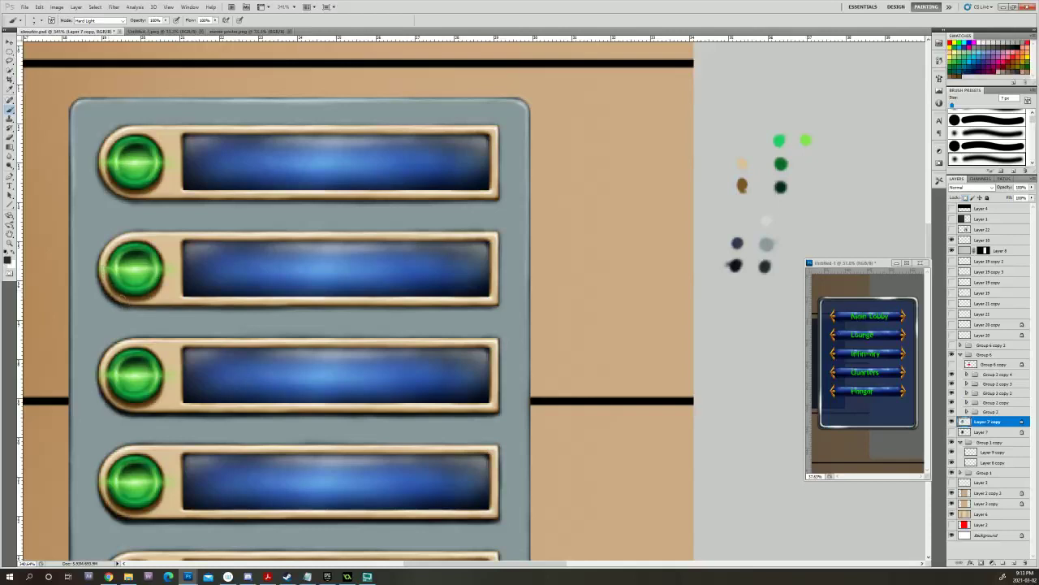
{"action": "mouse_move", "coordinate": [123, 304]}
{"action": "left_mouse_down"}
{"action": "mouse_move", "coordinate": [408, 307]}
{"action": "mouse_move", "coordinate": [606, 371]}
{"action": "mouse_move", "coordinate": [445, 361]}
{"action": "mouse_move", "coordinate": [635, 364]}
{"action": "left_mouse_up"}
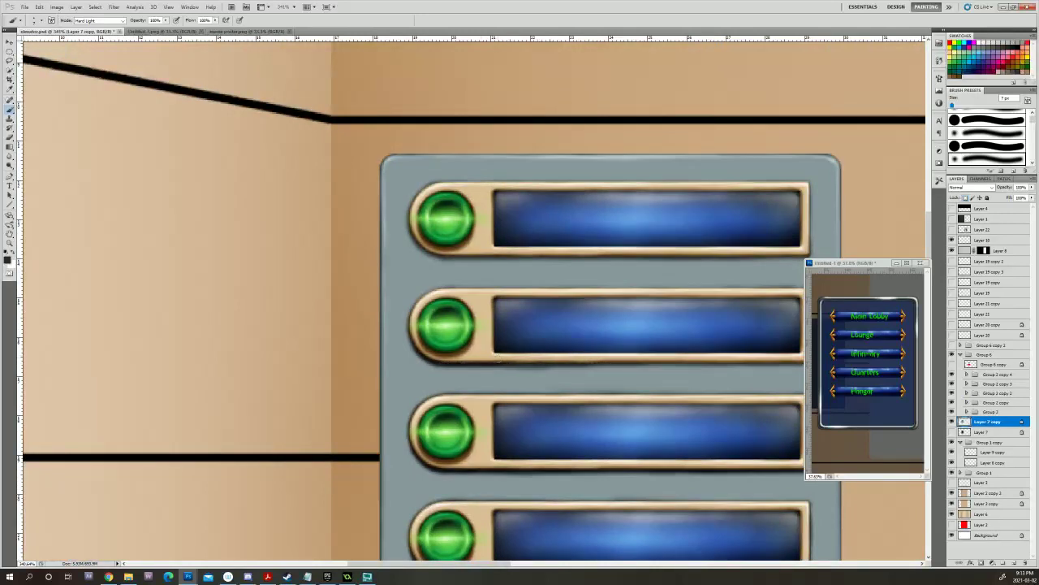
{"action": "left_click_drag", "start_coordinate": [498, 358], "coordinate": [714, 363]}
{"action": "mouse_move", "coordinate": [632, 362]}
{"action": "left_mouse_down"}
{"action": "mouse_move", "coordinate": [718, 364]}
{"action": "mouse_move", "coordinate": [551, 378]}
{"action": "left_mouse_up"}
{"action": "left_click_drag", "start_coordinate": [381, 369], "coordinate": [578, 365]}
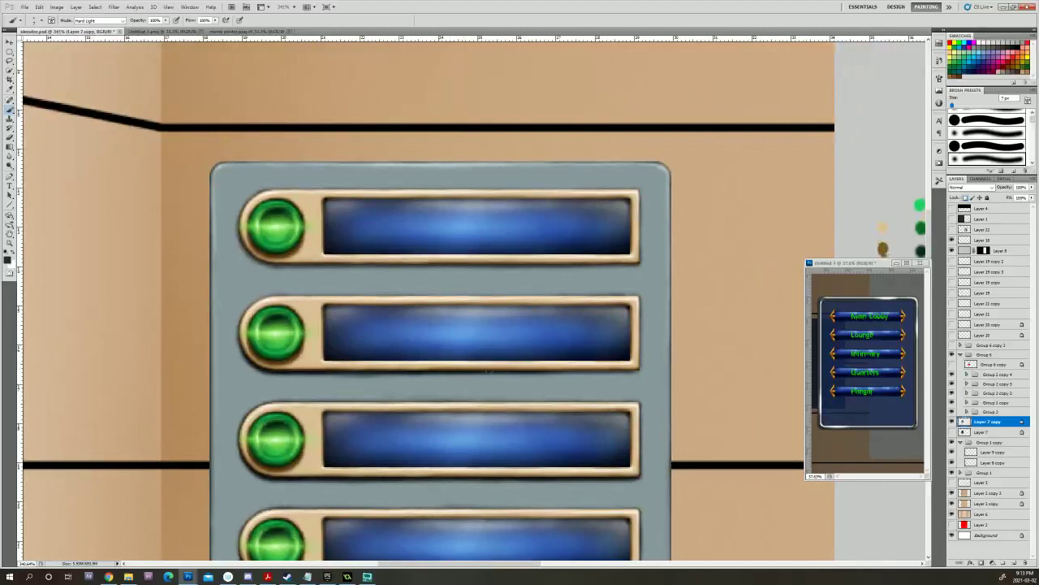
{"action": "mouse_move", "coordinate": [509, 370]}
{"action": "left_mouse_down"}
{"action": "mouse_move", "coordinate": [638, 368]}
{"action": "mouse_move", "coordinate": [544, 374]}
{"action": "mouse_move", "coordinate": [637, 374]}
{"action": "mouse_move", "coordinate": [432, 400]}
{"action": "left_mouse_up"}
Shade the top edge of the second button's frame with a smaller Hard Light brush.
{"action": "mouse_move", "coordinate": [453, 308]}
{"action": "left_mouse_down"}
{"action": "mouse_move", "coordinate": [453, 357]}
{"action": "mouse_move", "coordinate": [602, 438]}
{"action": "left_mouse_up"}
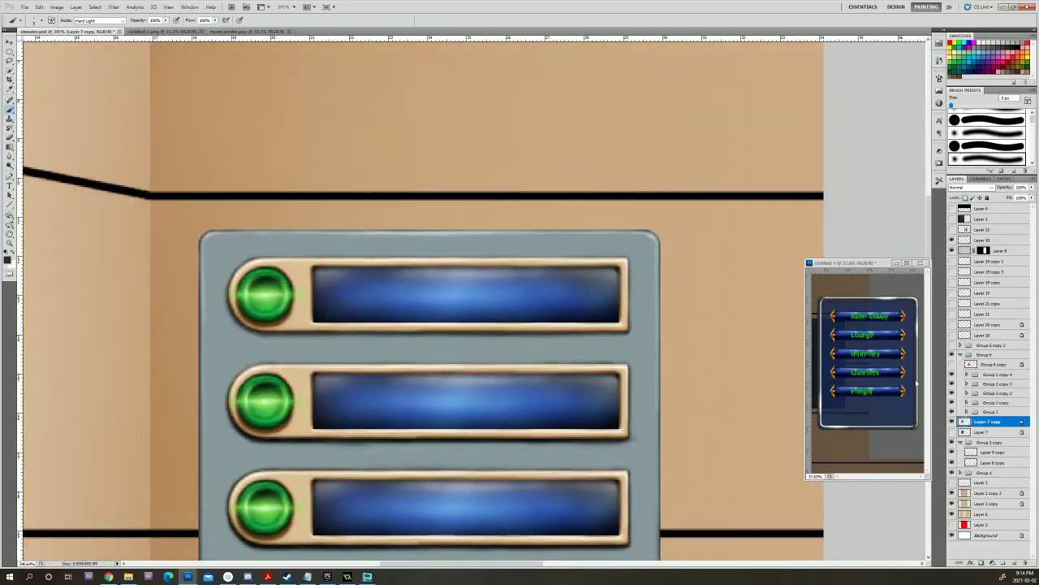
{"action": "left_click_drag", "start_coordinate": [699, 396], "coordinate": [802, 406]}
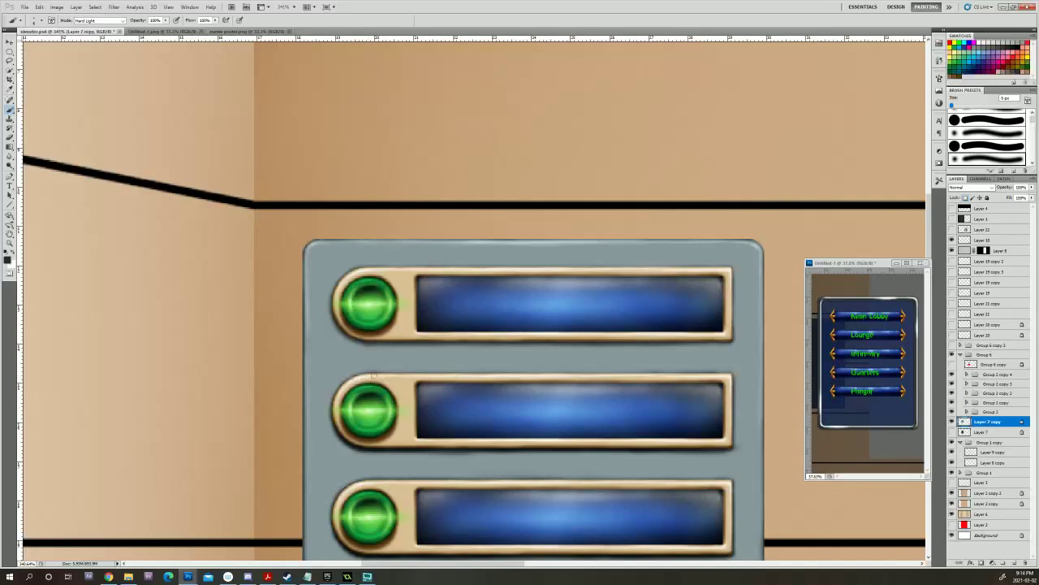
{"action": "left_click_drag", "start_coordinate": [384, 374], "coordinate": [617, 372]}
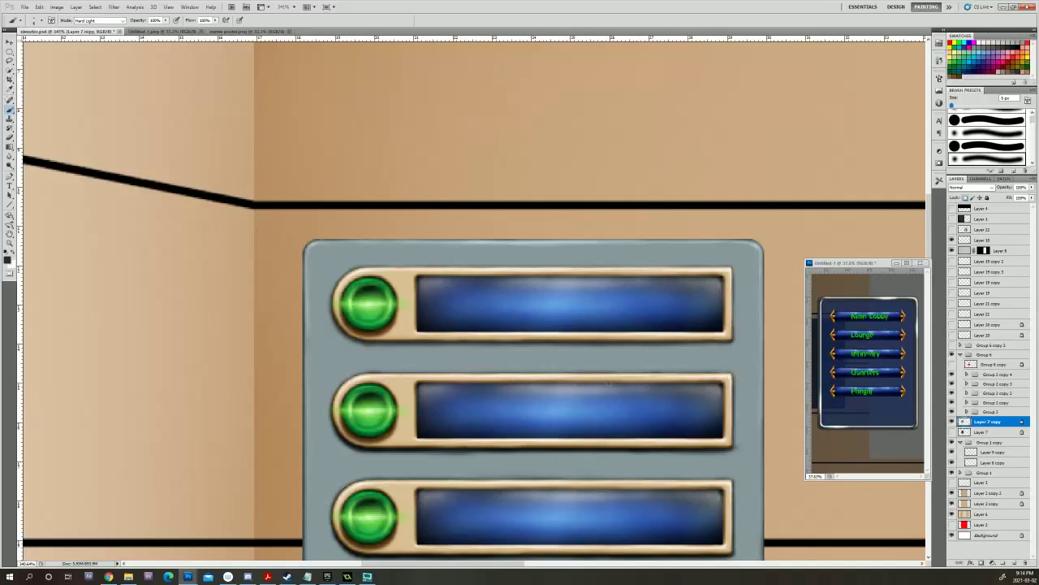
{"action": "left_click_drag", "start_coordinate": [473, 271], "coordinate": [256, 269]}
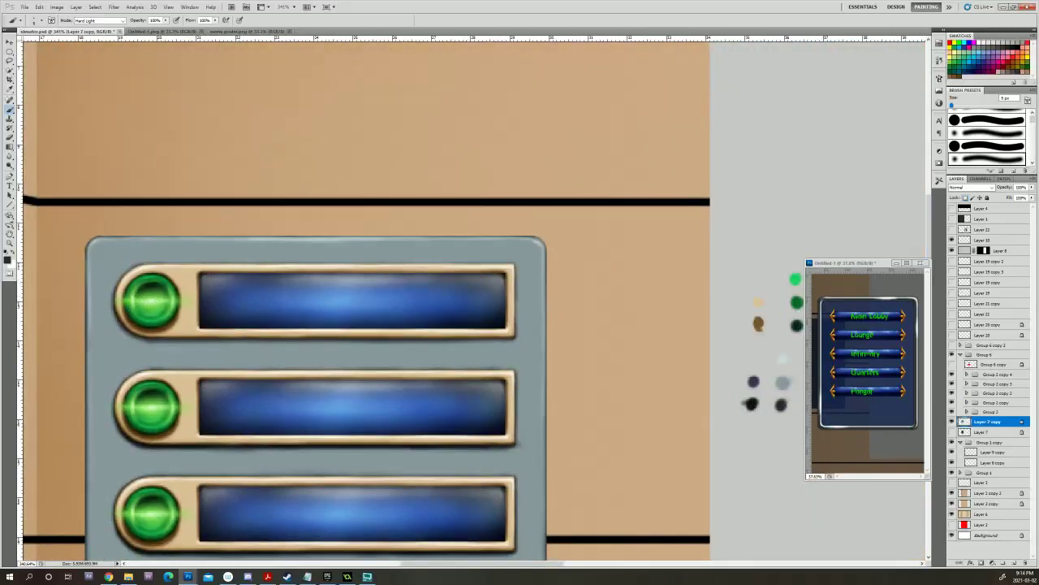
Paint a dark shadow under the top button's frame from its rounded end, undoing and repainting one stroke with the Hard Light brush.
{"action": "left_click_drag", "start_coordinate": [130, 333], "coordinate": [211, 339]}
{"action": "mouse_move", "coordinate": [284, 320]}
{"action": "left_mouse_down"}
{"action": "mouse_move", "coordinate": [658, 362]}
{"action": "mouse_move", "coordinate": [650, 369]}
{"action": "left_mouse_up"}
{"action": "left_click_drag", "start_coordinate": [540, 391], "coordinate": [636, 392]}
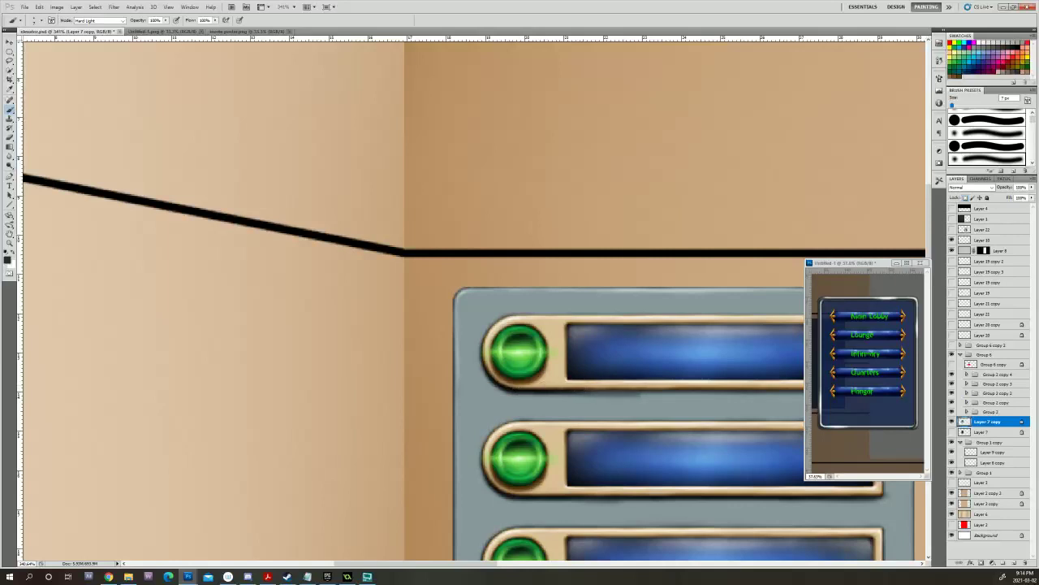
{"action": "key", "text": "ctrl+z"}
{"action": "key", "text": "["}
{"action": "left_click_drag", "start_coordinate": [562, 390], "coordinate": [630, 390]}
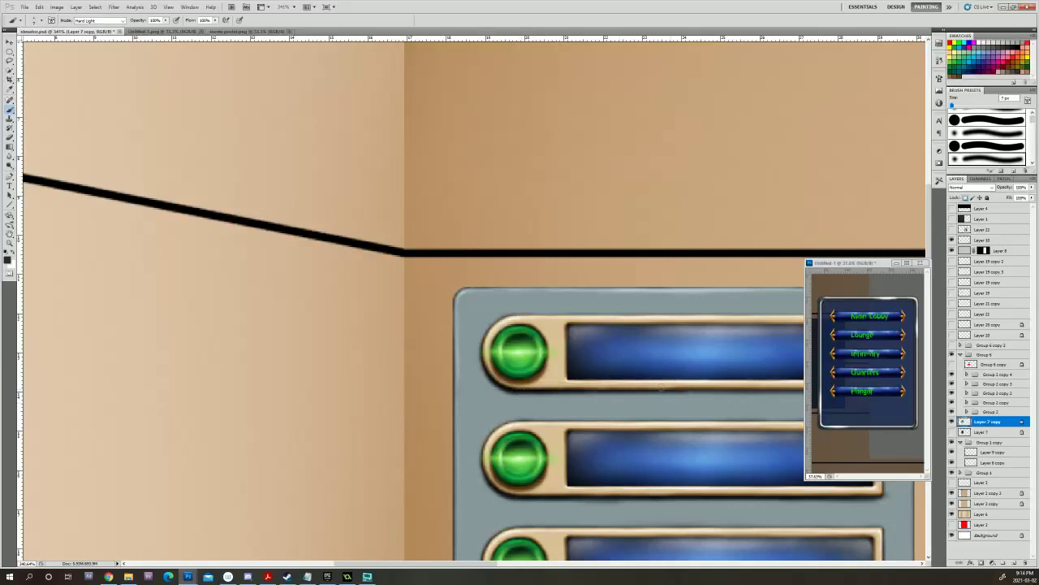
Finish the Hard Light shadow around the rest of the top button's frame, ending with a 7 px brush.
{"action": "mouse_move", "coordinate": [715, 404]}
{"action": "left_mouse_down"}
{"action": "mouse_move", "coordinate": [578, 416]}
{"action": "mouse_move", "coordinate": [638, 400]}
{"action": "mouse_move", "coordinate": [743, 400]}
{"action": "mouse_move", "coordinate": [683, 402]}
{"action": "mouse_move", "coordinate": [727, 401]}
{"action": "mouse_move", "coordinate": [706, 403]}
{"action": "left_mouse_up"}
{"action": "key", "text": "["}
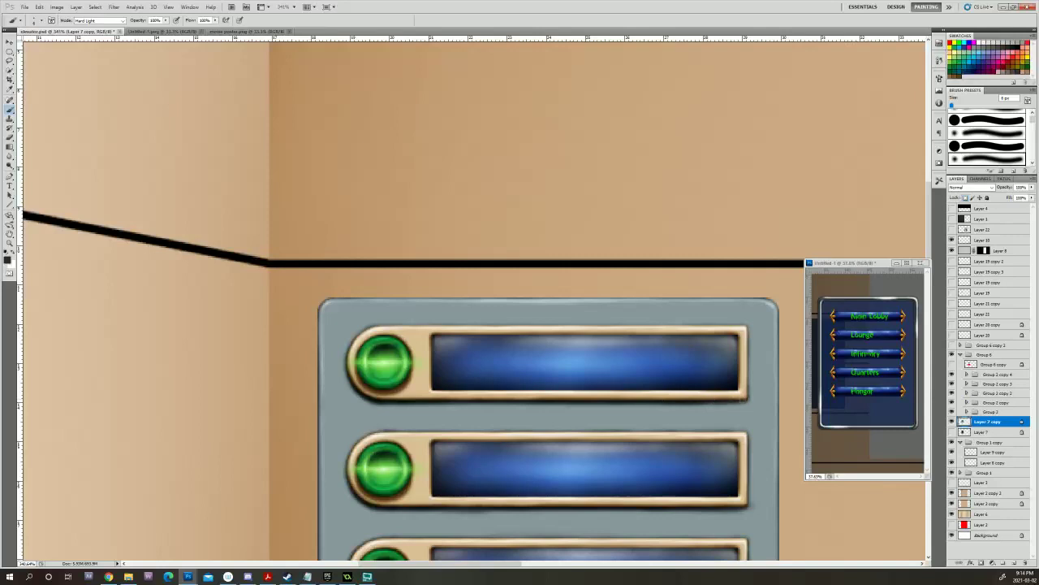
{"action": "left_click_drag", "start_coordinate": [648, 421], "coordinate": [412, 439]}
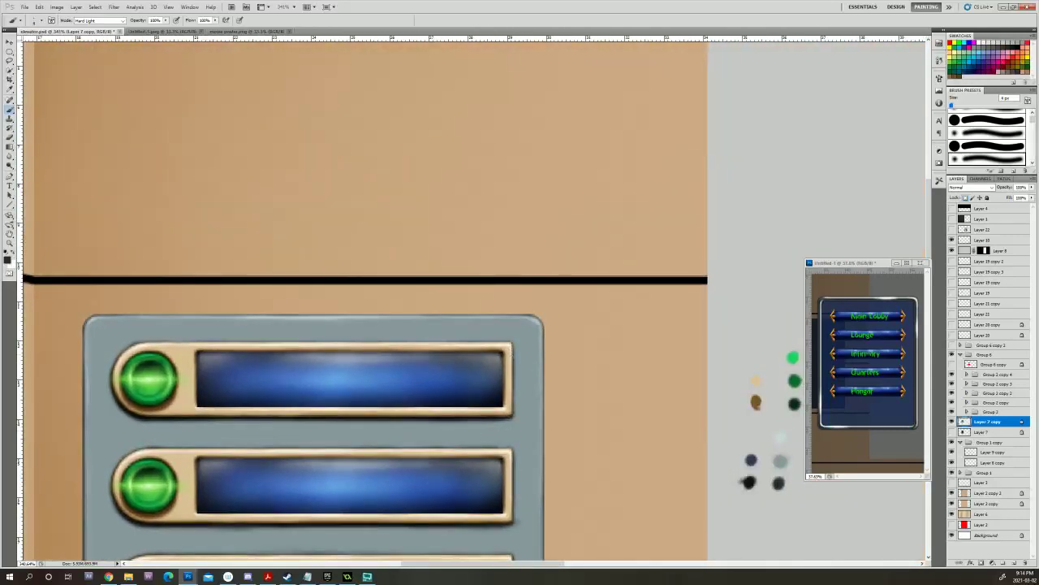
{"action": "left_click_drag", "start_coordinate": [394, 443], "coordinate": [595, 448]}
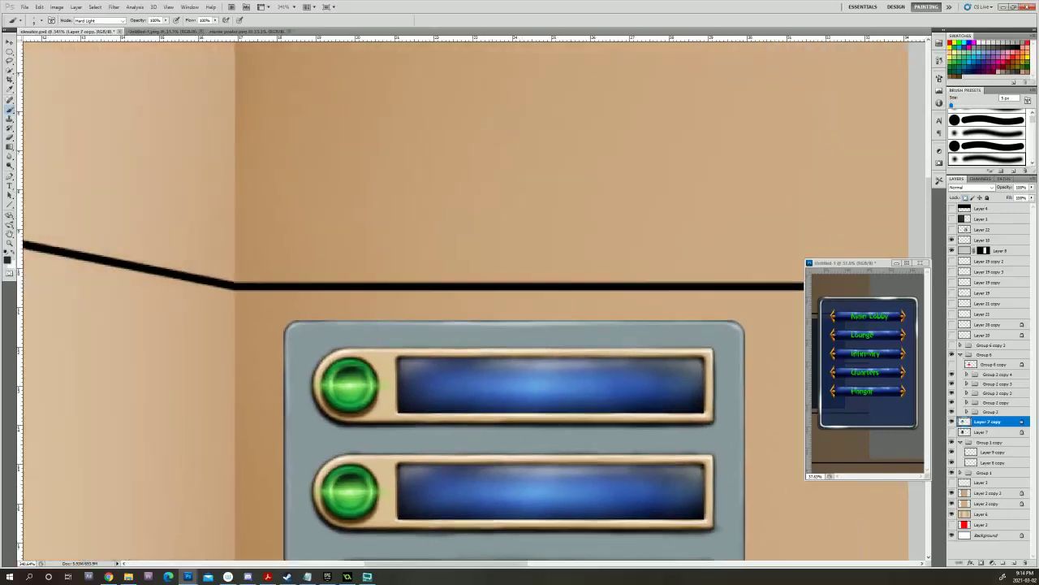
{"action": "key", "text": "]"}
{"action": "key", "text": "]"}
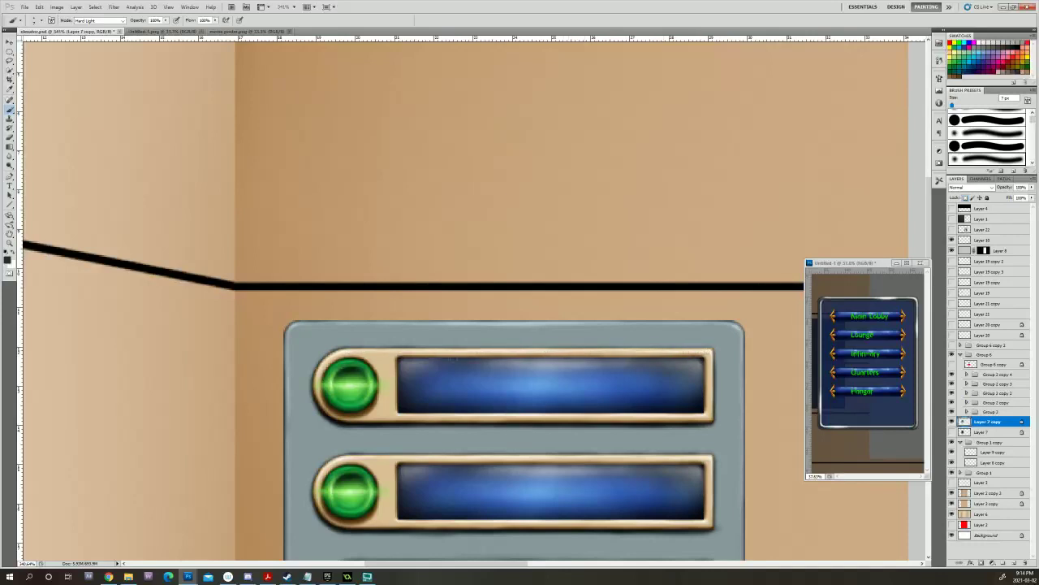
Sample the blue-grey swatch from the painted palette and set the brush to Normal mode.
{"action": "scroll", "coordinate": [518, 365], "scroll_direction": "down", "scroll_amount": 5}
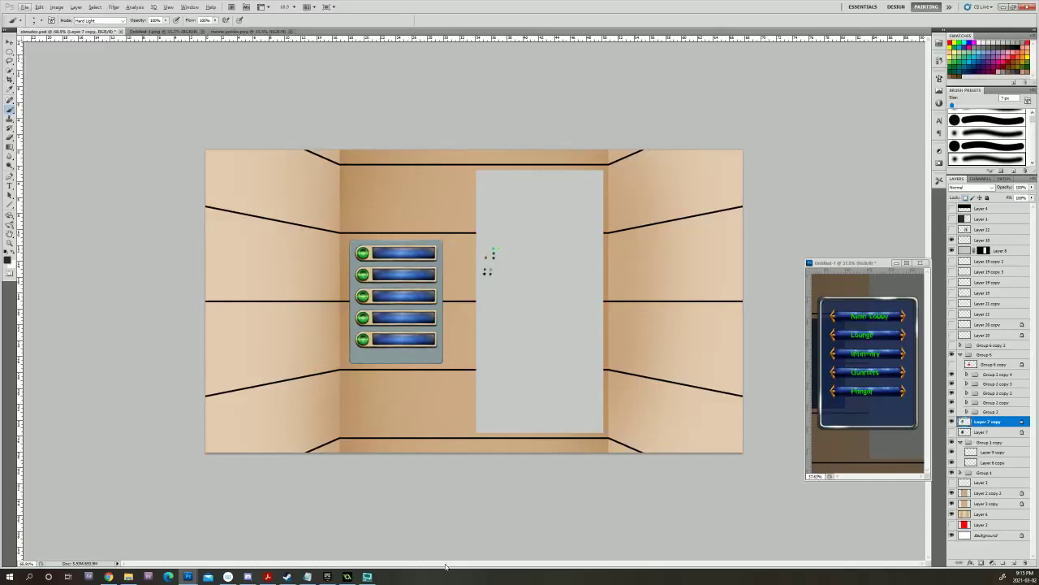
{"action": "scroll", "coordinate": [417, 312], "scroll_direction": "up", "scroll_amount": 10}
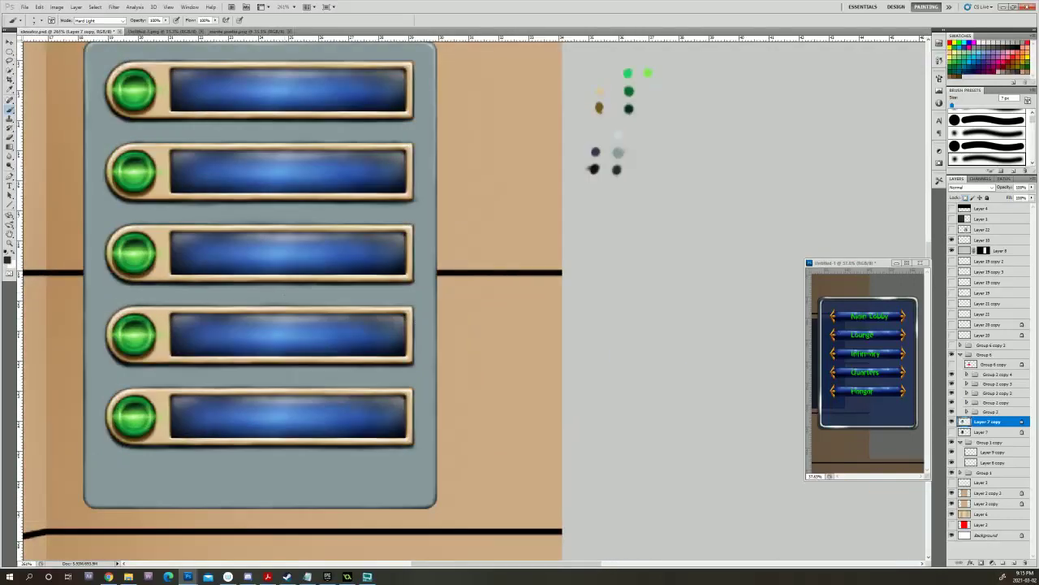
{"action": "left_click", "coordinate": [618, 153], "text": "alt"}
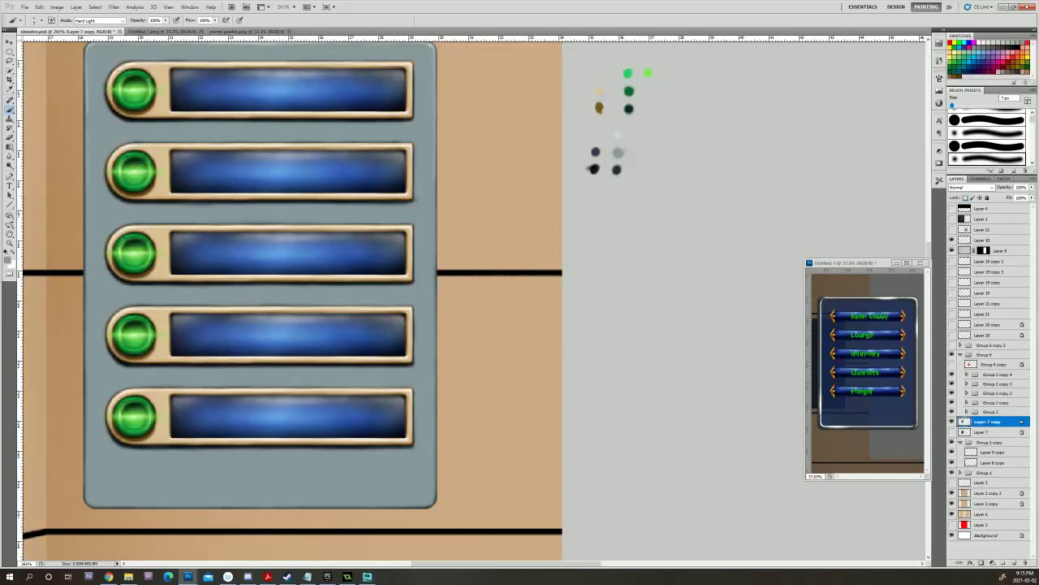
{"action": "left_click", "coordinate": [93, 20]}
{"action": "left_click", "coordinate": [91, 26]}
{"action": "key", "text": "Return"}
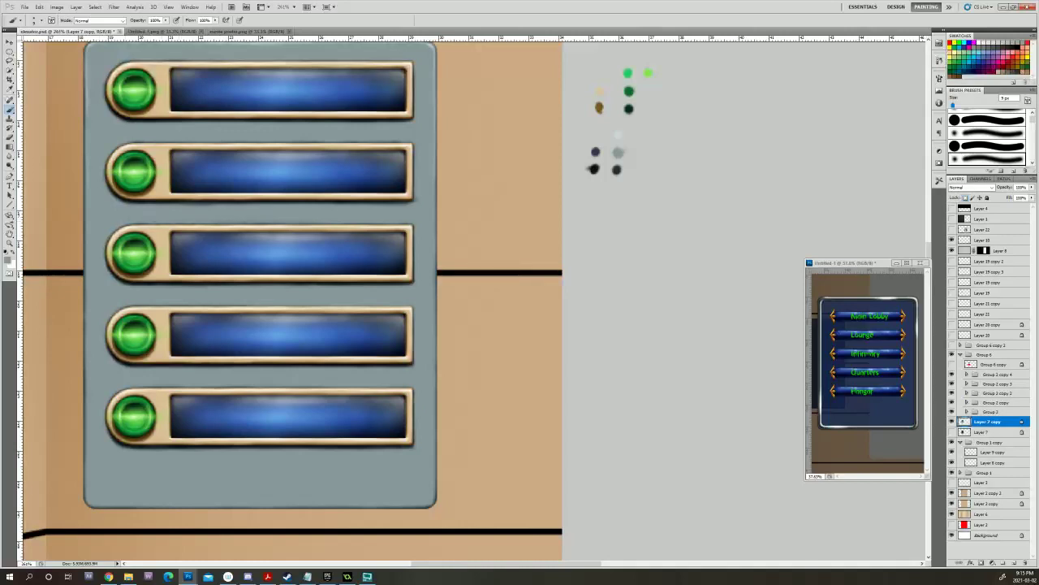
Examine the shaded buttons and blue-grey panel close up and within the whole elevator scene.
{"action": "left_click_drag", "start_coordinate": [504, 164], "coordinate": [653, 51]}
{"action": "left_click_drag", "start_coordinate": [411, 279], "coordinate": [382, 528]}
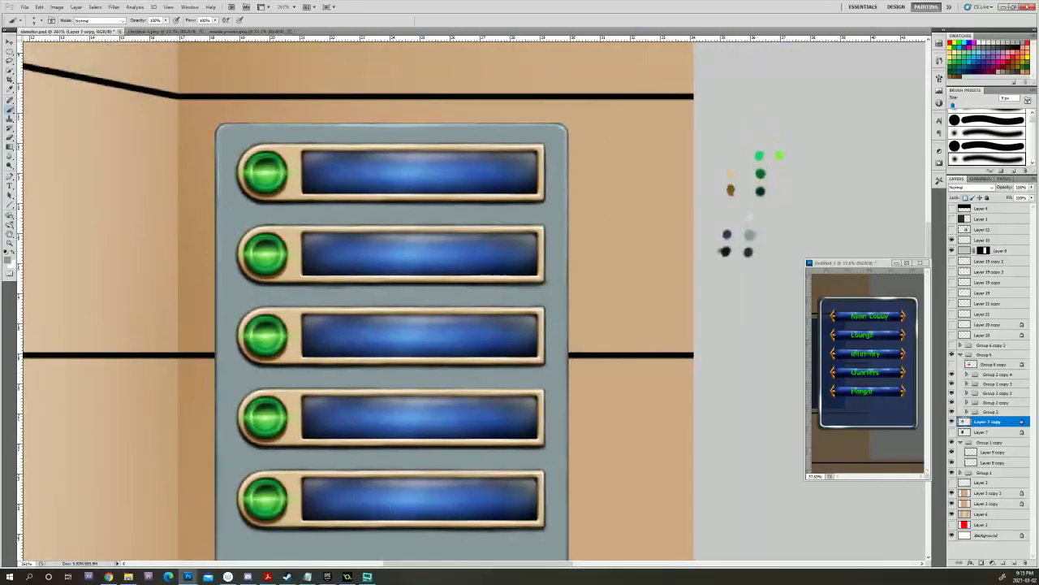
{"action": "left_click_drag", "start_coordinate": [493, 476], "coordinate": [498, 404]}
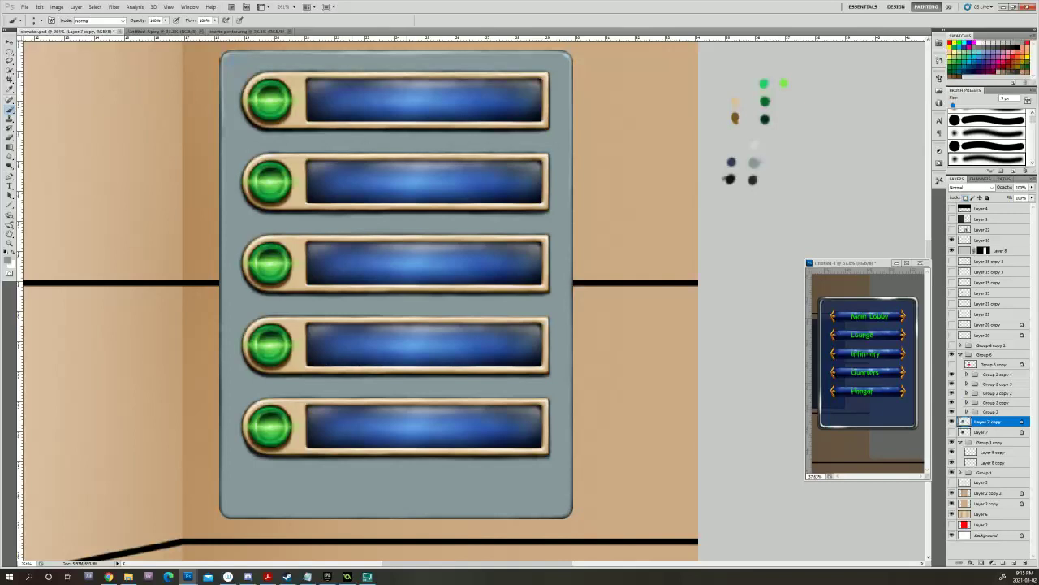
{"action": "scroll", "coordinate": [407, 148], "scroll_direction": "down", "scroll_amount": 10}
{"action": "scroll", "coordinate": [407, 148], "scroll_direction": "up", "scroll_amount": 2}
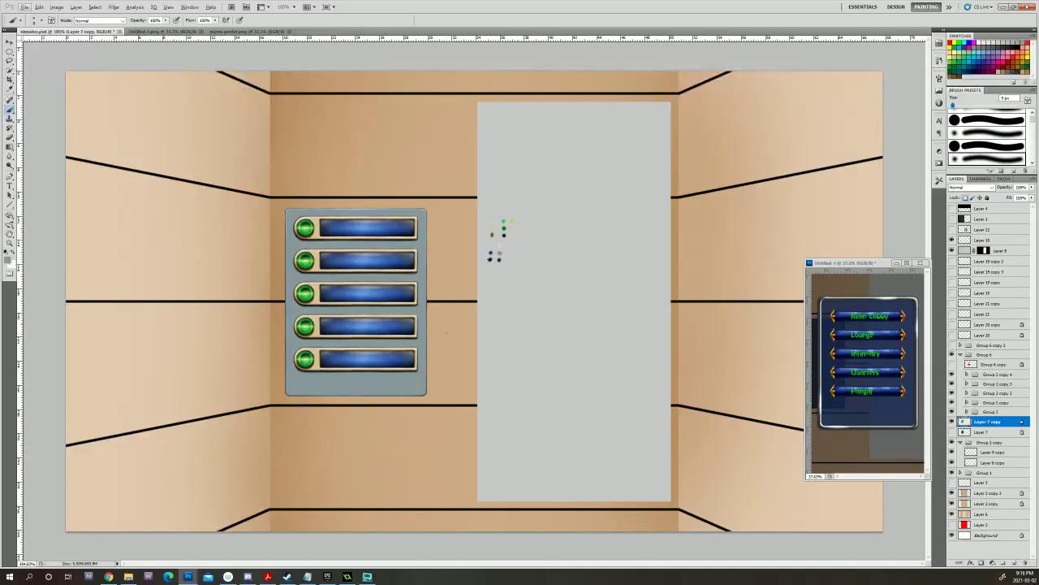
Briefly show and hide the poster artwork on Layer 22, and save the elevator document.
{"action": "left_click", "coordinate": [24, 7]}
{"action": "left_click", "coordinate": [24, 8]}
{"action": "left_click", "coordinate": [952, 231]}
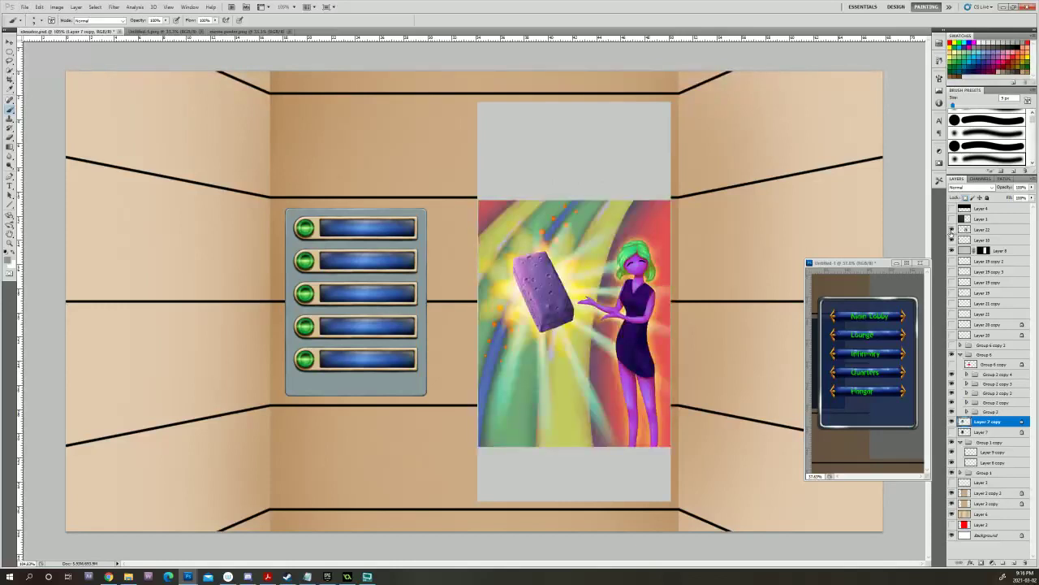
{"action": "left_click", "coordinate": [953, 231]}
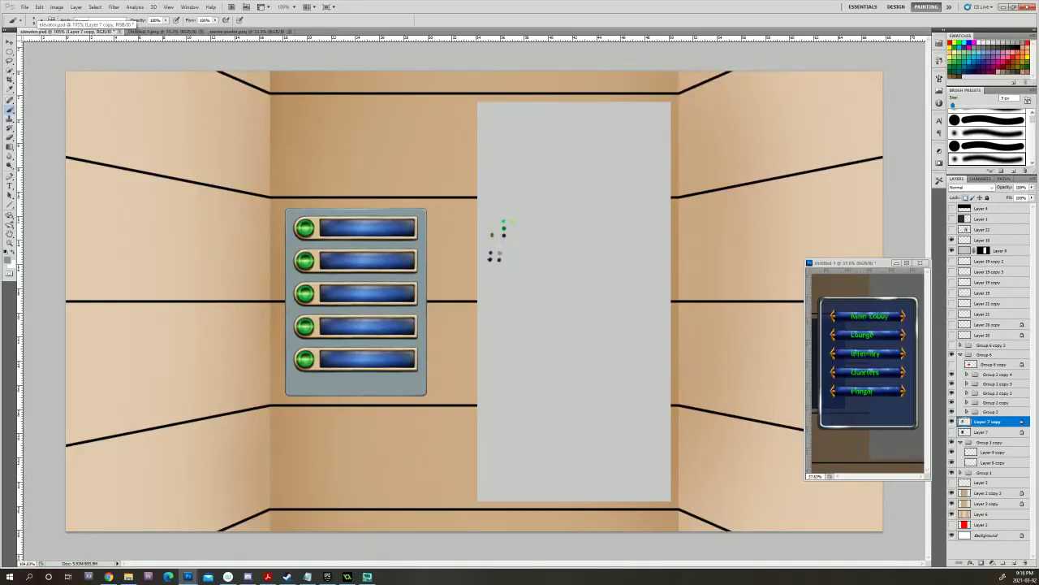
{"action": "left_click", "coordinate": [24, 7]}
{"action": "left_click", "coordinate": [54, 124]}
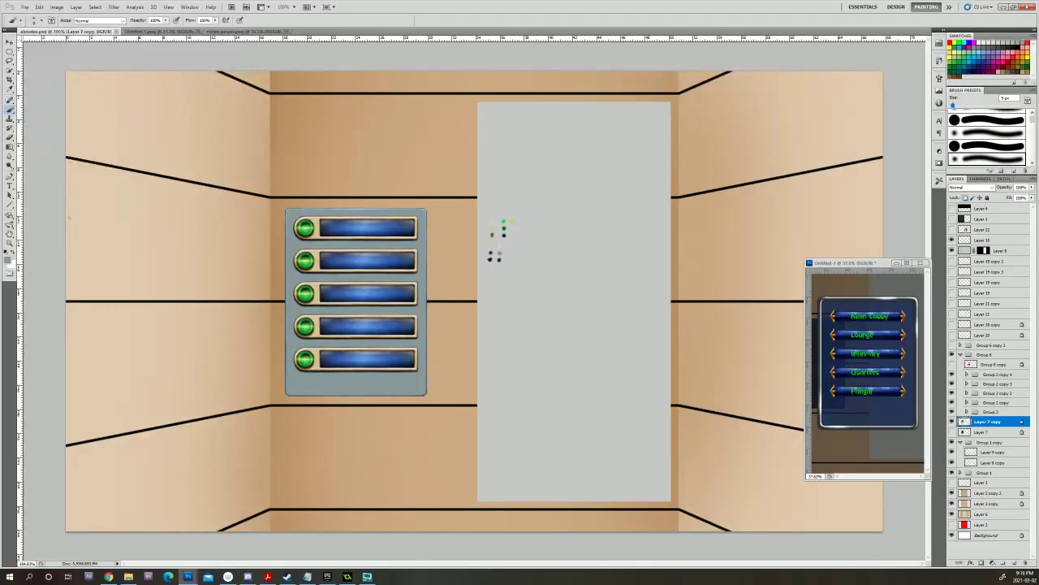